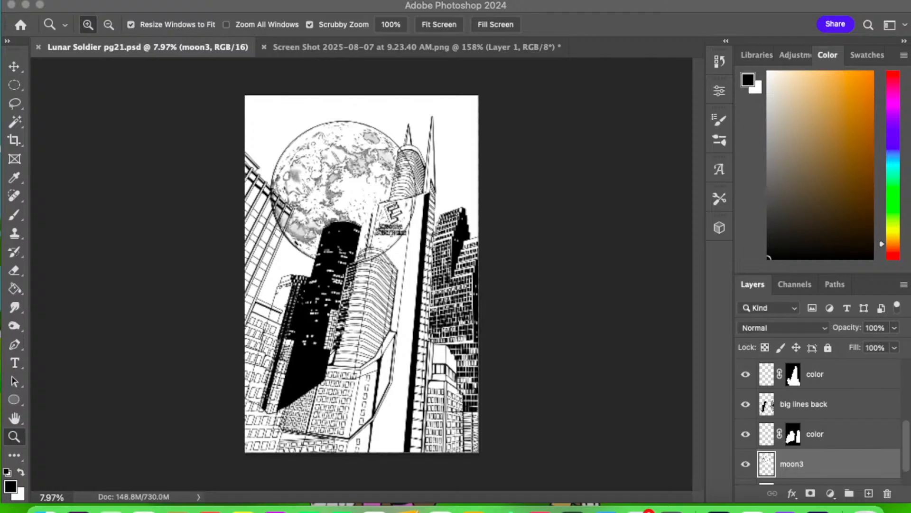
pyautogui.click(17, 436)
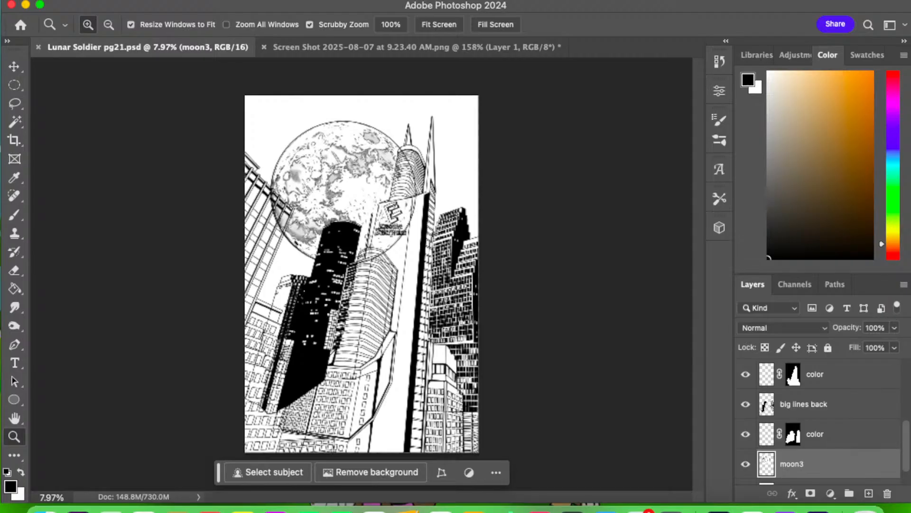
pyautogui.press('super+Tab')
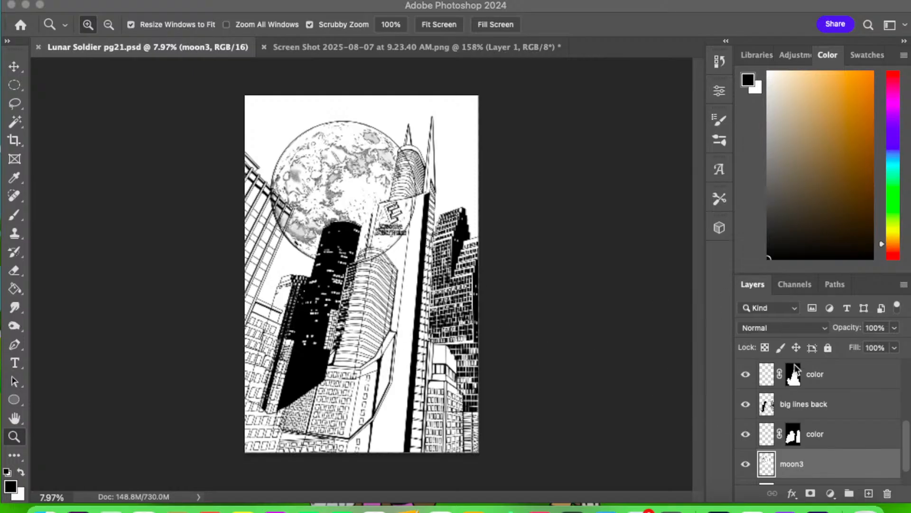
# - Hide the moon3, big lines back and big lines middle layers so only the foreground buildings are displayed
pyautogui.click(897, 436)
pyautogui.scroll(5, 892, 418)
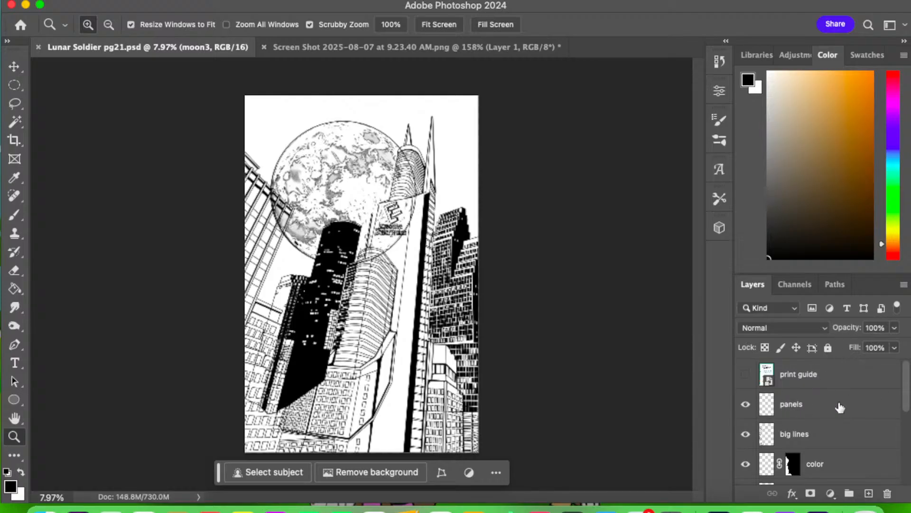
pyautogui.scroll(-6, 904, 399)
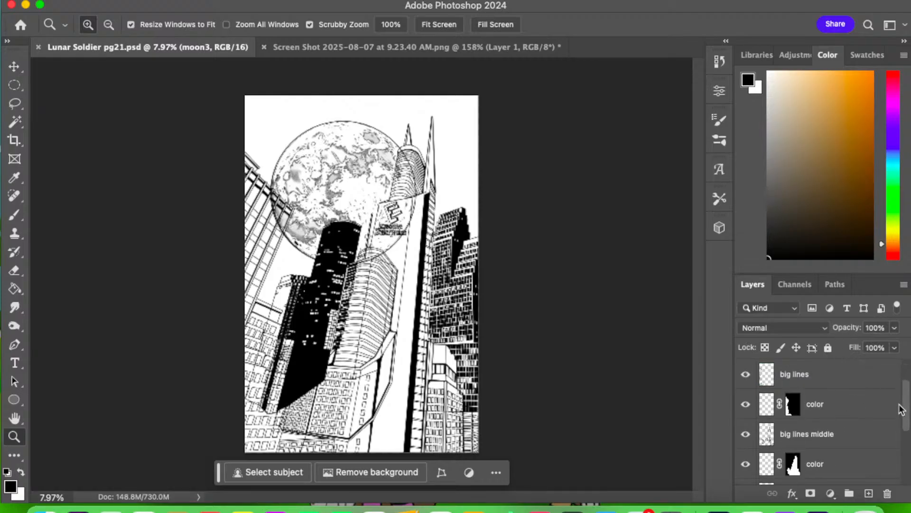
pyautogui.click(745, 440)
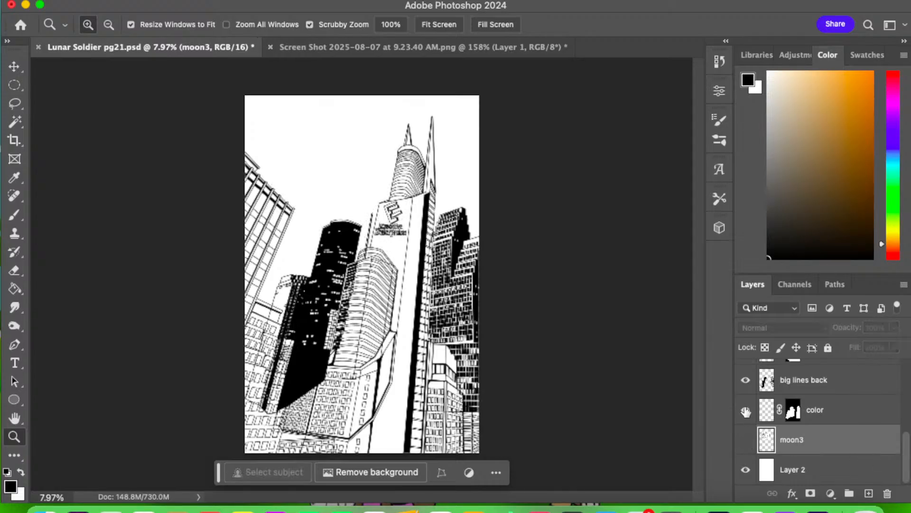
pyautogui.click(746, 380)
pyautogui.scroll(3, 902, 418)
pyautogui.scroll(2, 903, 408)
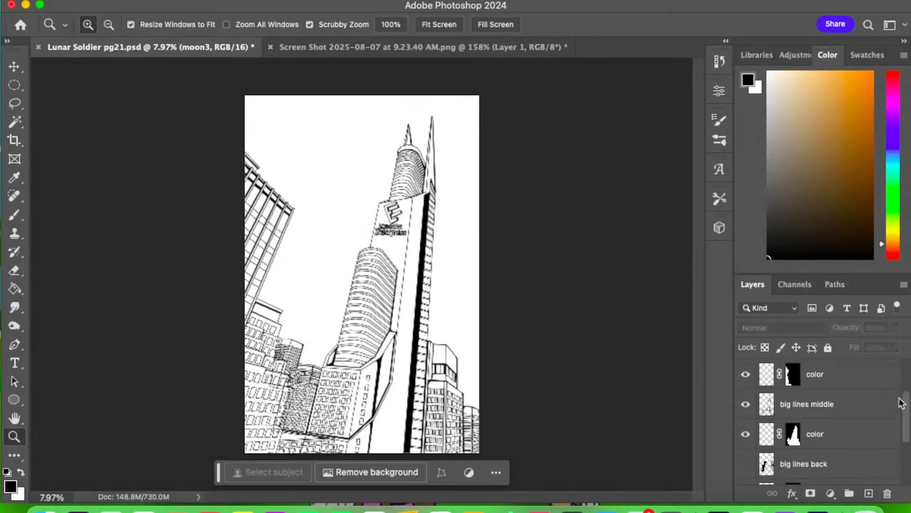
pyautogui.click(746, 403)
pyautogui.scroll(3, 904, 403)
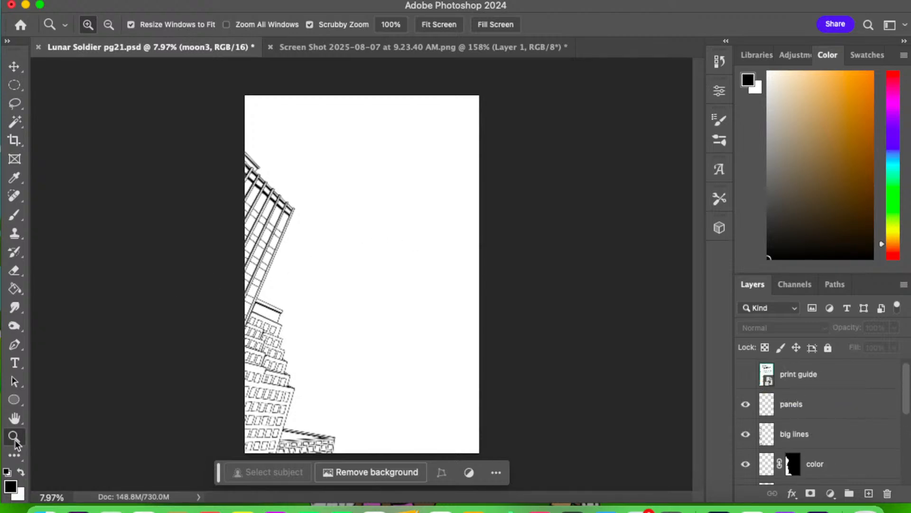
# - Show the big lines middle, big lines back and moon3 layers again
pyautogui.moveTo(307, 324)
pyautogui.mouseDown()
pyautogui.moveTo(340, 318)
pyautogui.moveTo(315, 326)
pyautogui.mouseUp()
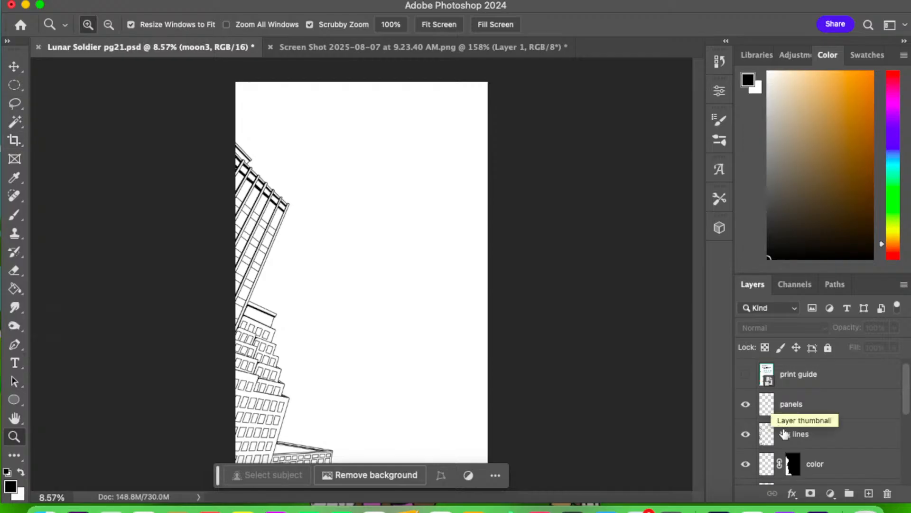
pyautogui.scroll(-3, 904, 403)
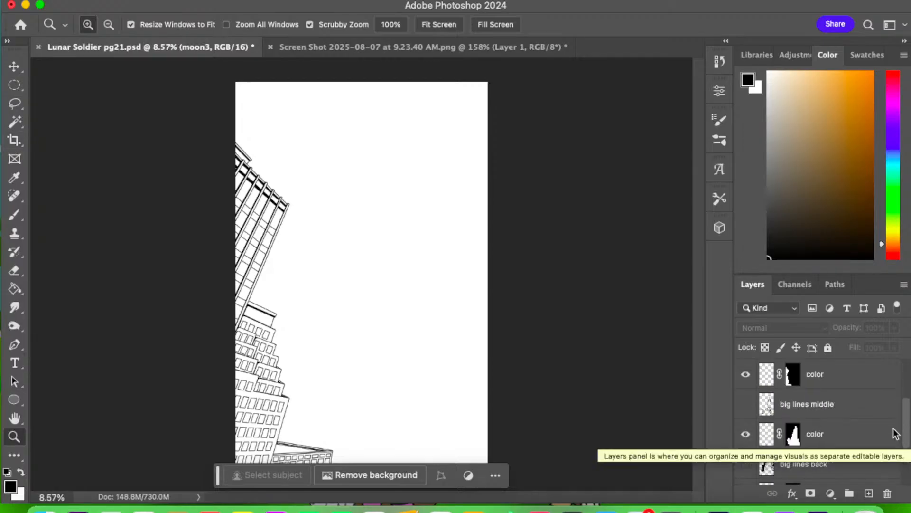
pyautogui.click(745, 404)
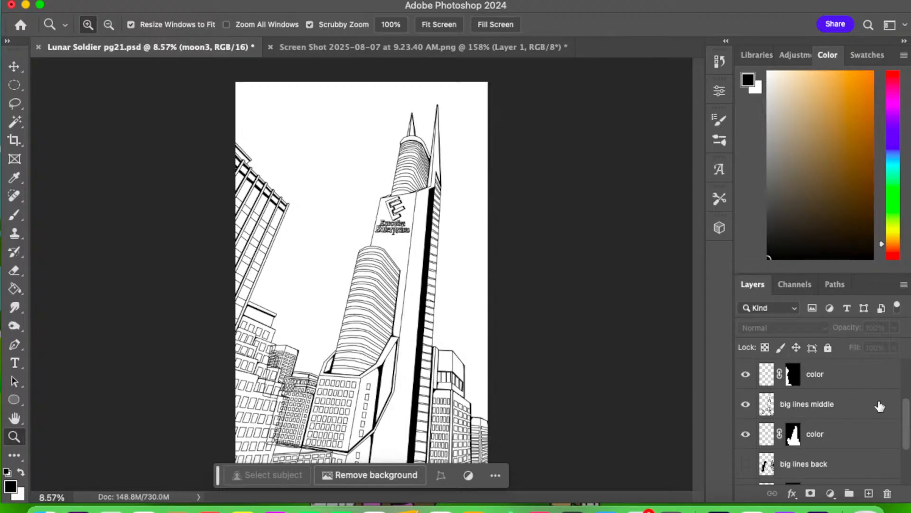
pyautogui.click(746, 464)
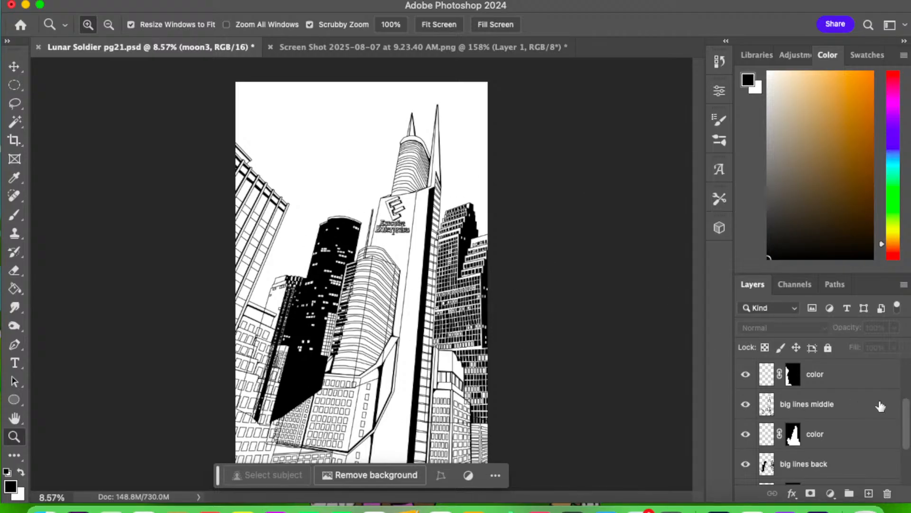
pyautogui.scroll(-3, 898, 451)
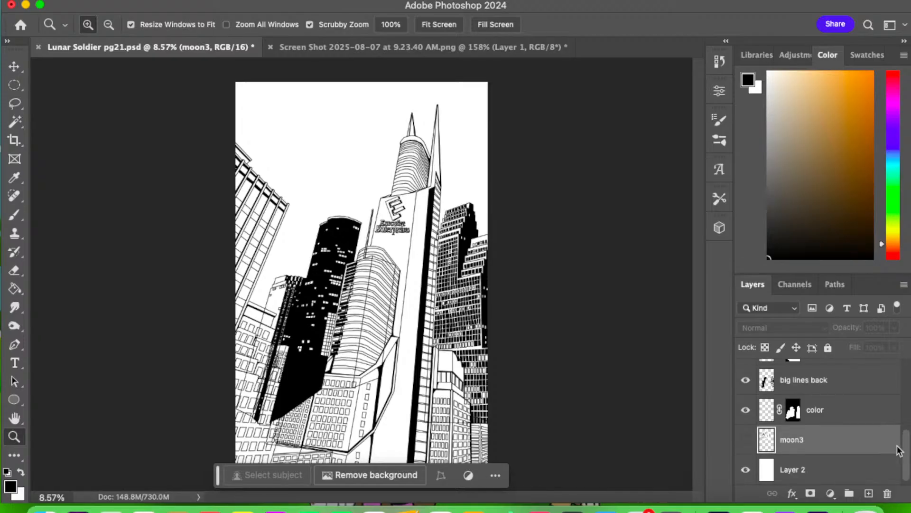
pyautogui.click(746, 441)
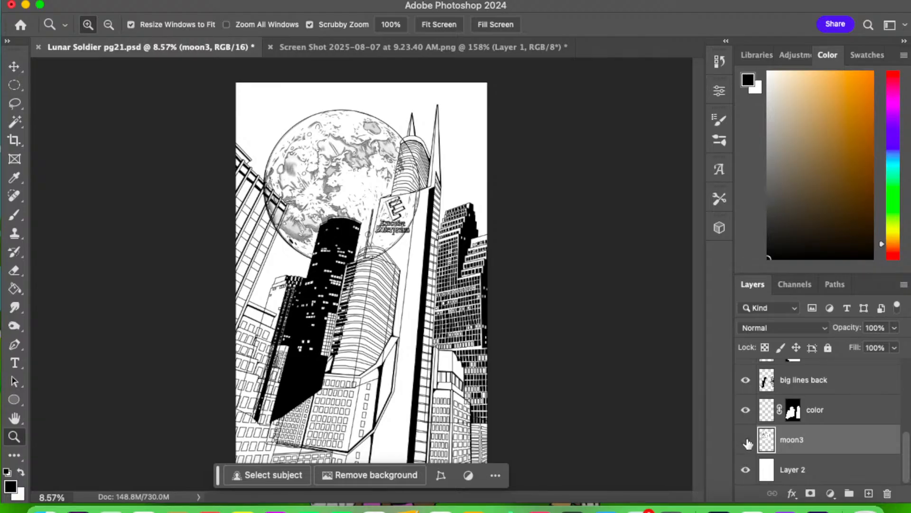
# - Turn off the visibility of moon3, big lines back and big lines middle, leaving the foreground line art on display
pyautogui.click(746, 440)
pyautogui.moveTo(904, 444)
pyautogui.mouseDown()
pyautogui.moveTo(902, 406)
pyautogui.moveTo(904, 439)
pyautogui.mouseUp()
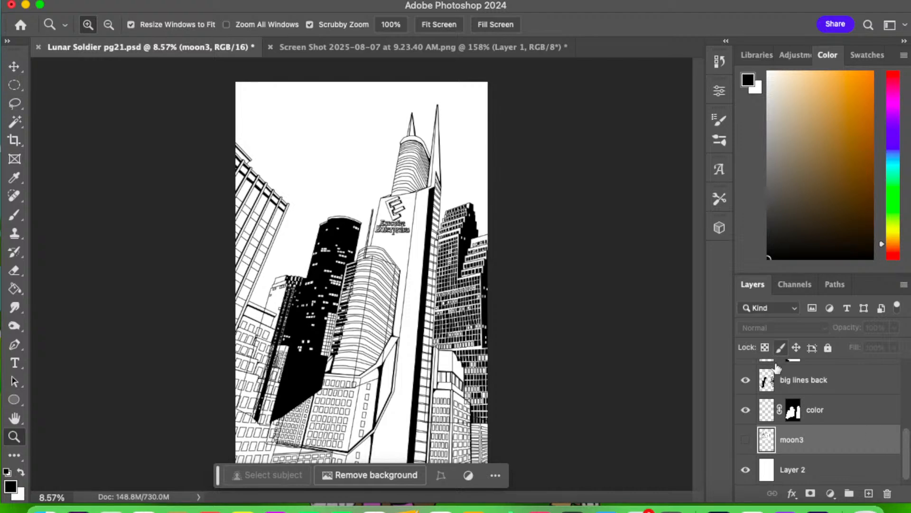
pyautogui.click(746, 379)
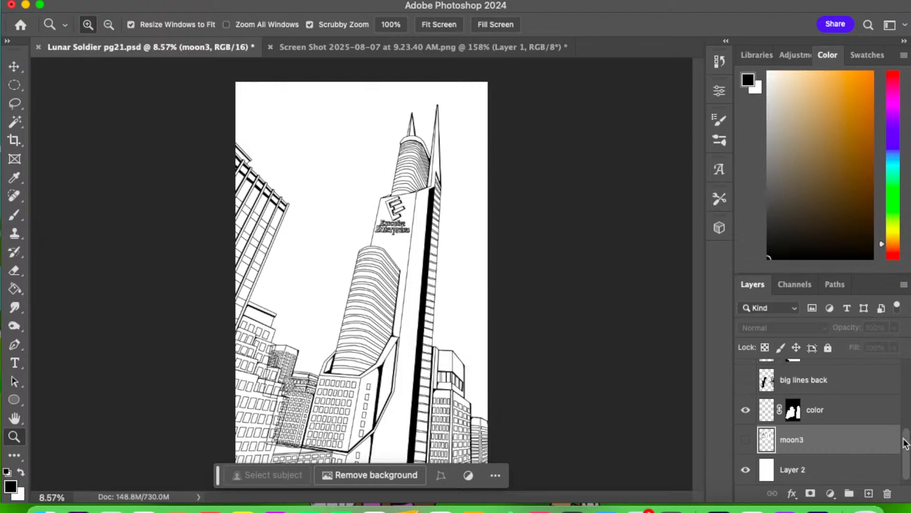
pyautogui.moveTo(901, 437); pyautogui.dragTo(902, 414)
pyautogui.click(746, 375)
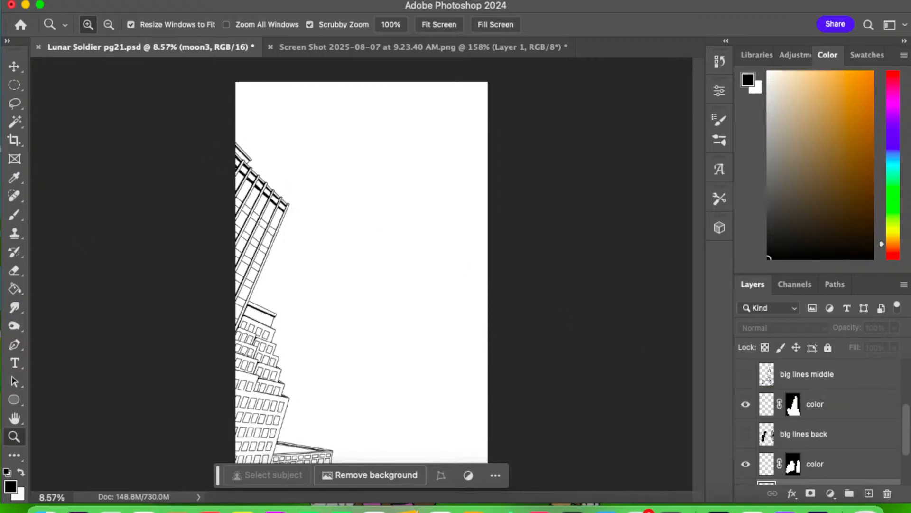
pyautogui.press('super+Tab')
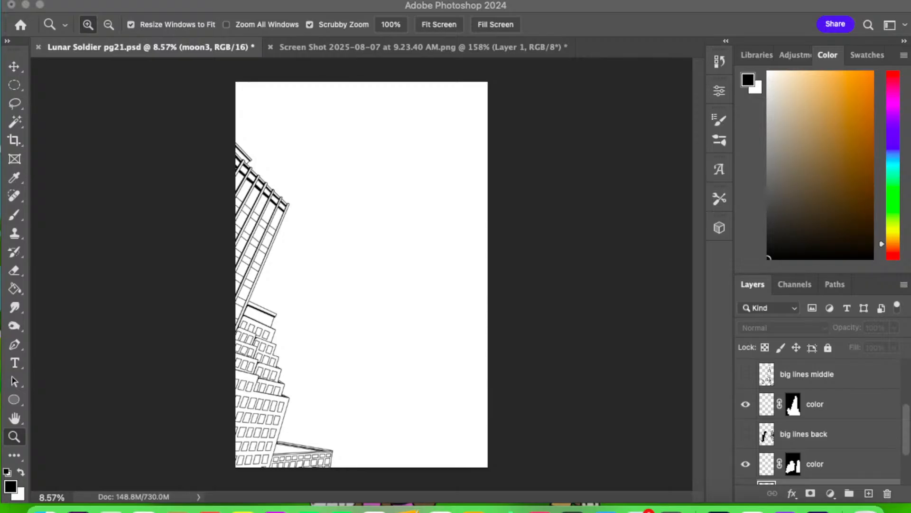
pyautogui.click(225, 8)
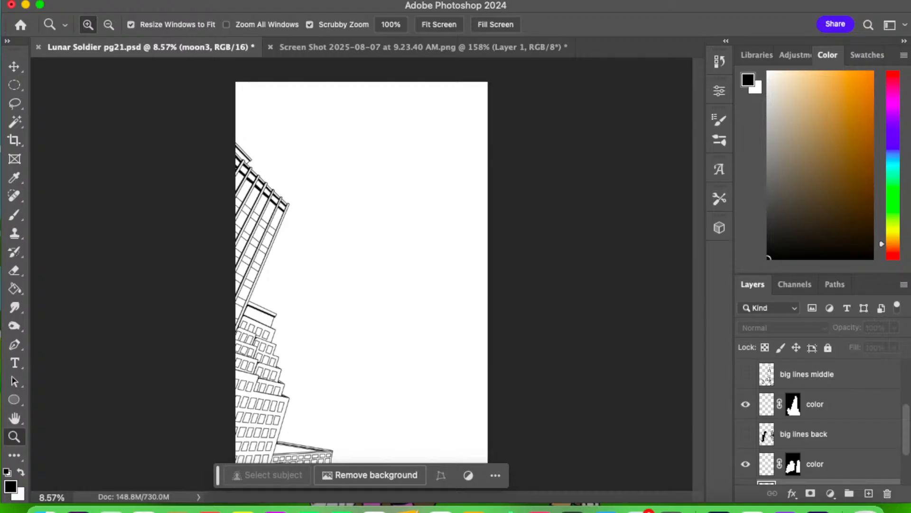
pyautogui.press('super+Tab')
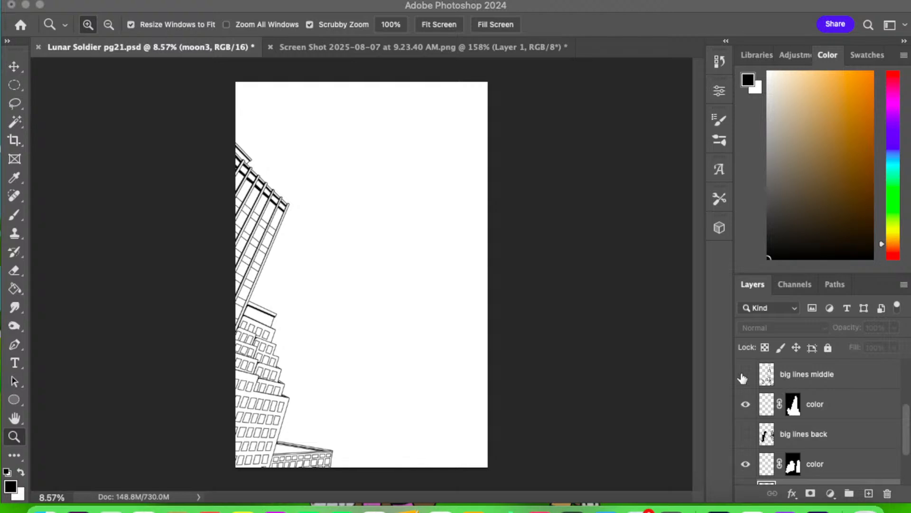
# - On the big lines layer, select the empty area around the foreground buildings with the Magic Wand and invert the selection
pyautogui.moveTo(906, 419); pyautogui.dragTo(897, 367)
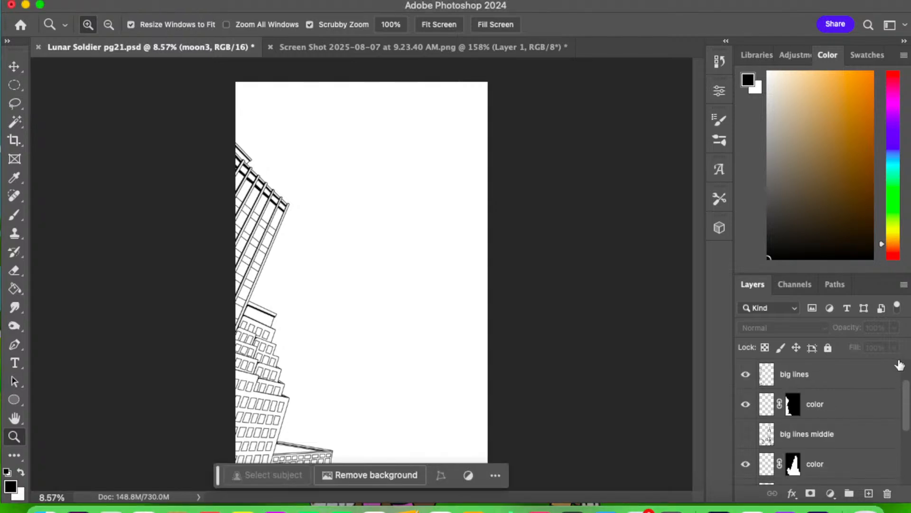
pyautogui.scroll(1, 899, 366)
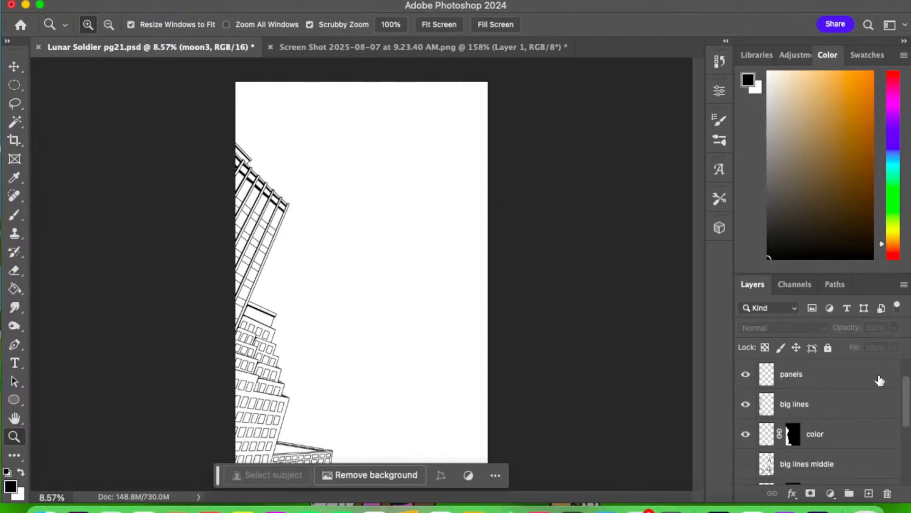
pyautogui.click(807, 406)
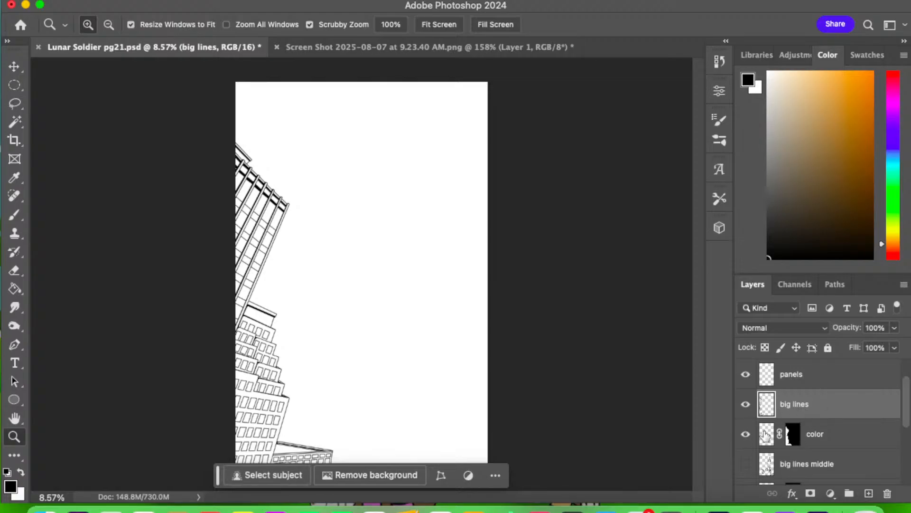
pyautogui.click(15, 123)
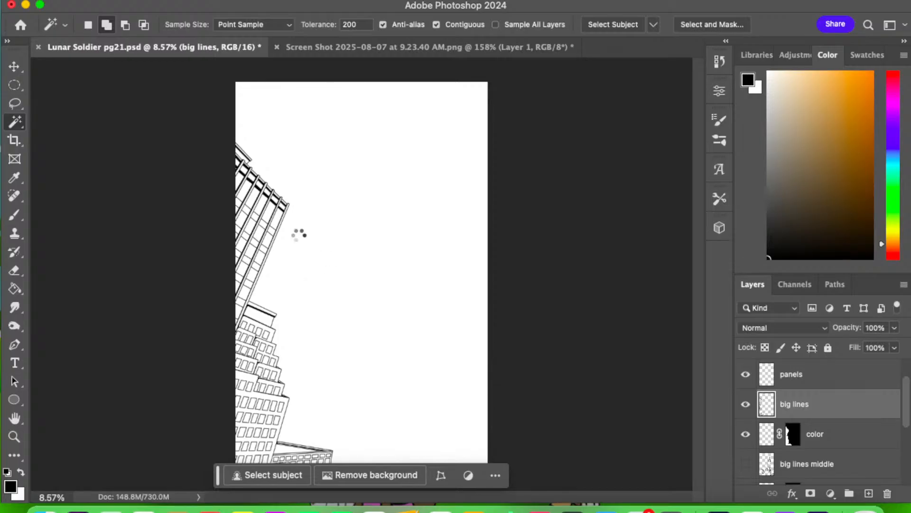
pyautogui.click(307, 316)
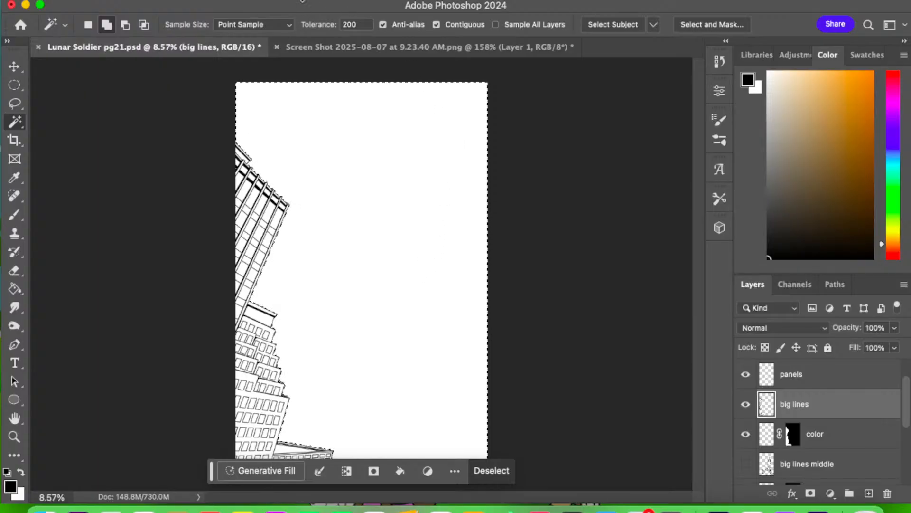
pyautogui.click(331, 1)
pyautogui.click(339, 45)
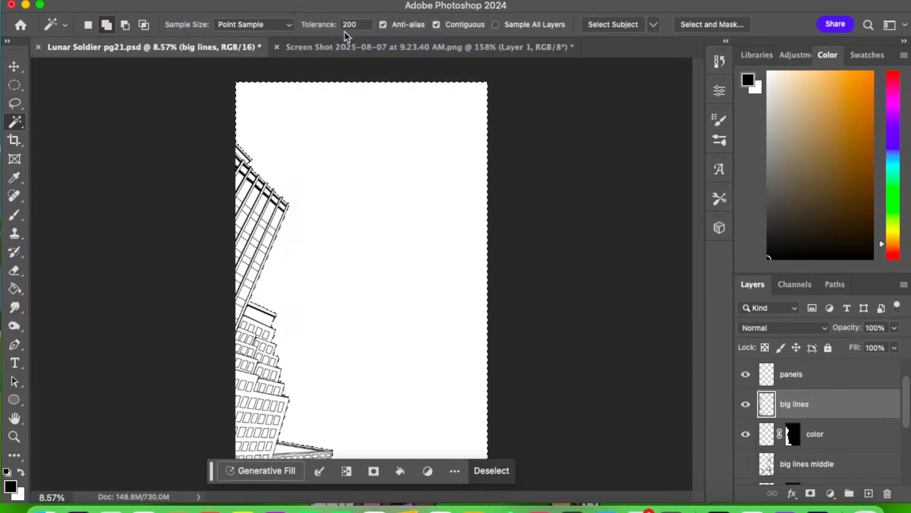
# - Activate the masked color layer below big lines, choose a light beige foreground color for the Brush, and clear the selection
pyautogui.click(825, 439)
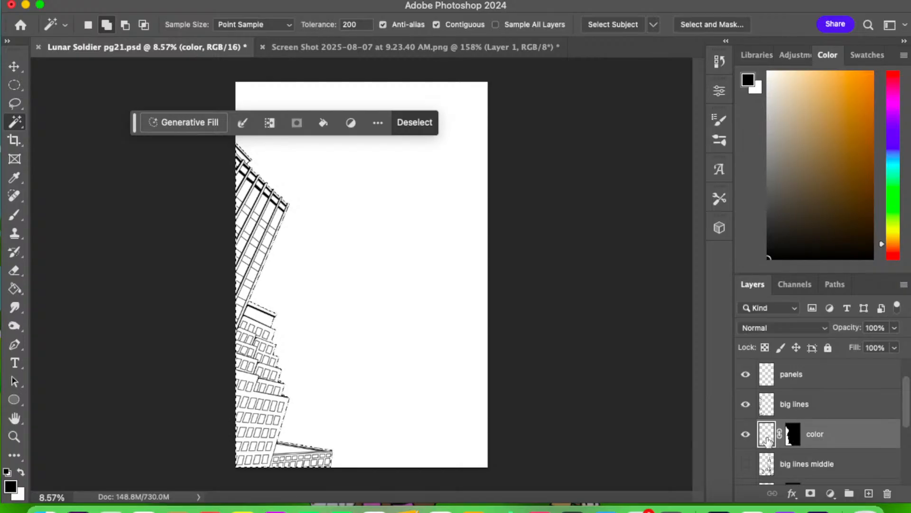
pyautogui.click(786, 103)
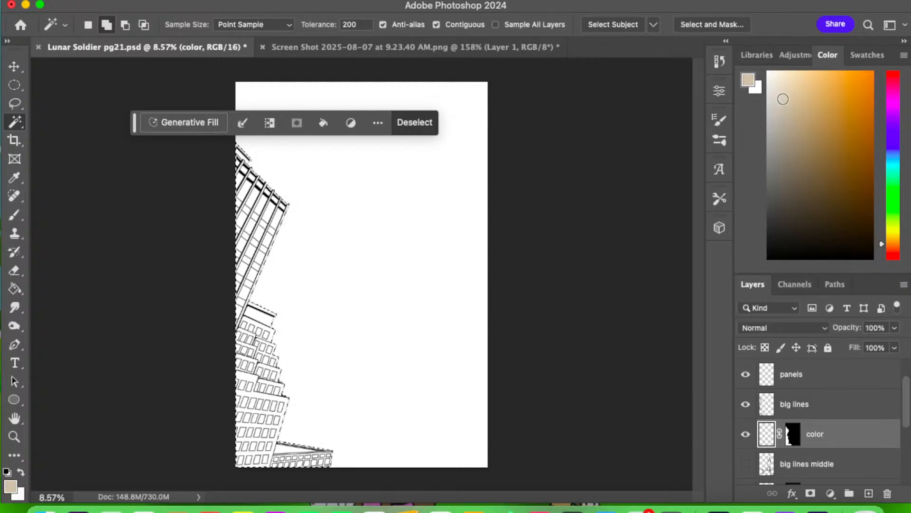
pyautogui.click(21, 212)
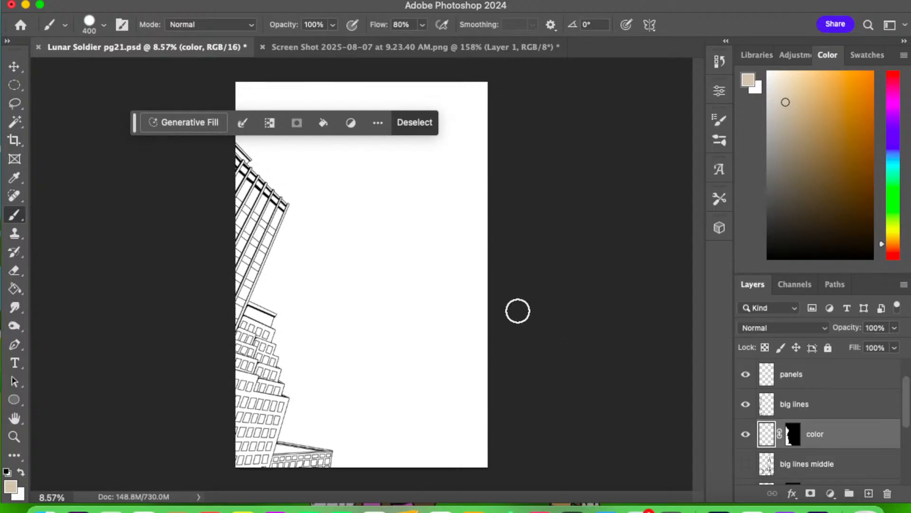
pyautogui.press('super+d')
# - Try a beige stroke with the 400 px brush over the lower foreground buildings and undo it
pyautogui.moveTo(268, 421)
pyautogui.mouseDown()
pyautogui.moveTo(281, 372)
pyautogui.moveTo(273, 426)
pyautogui.moveTo(279, 413)
pyautogui.moveTo(262, 436)
pyautogui.moveTo(269, 316)
pyautogui.moveTo(239, 395)
pyautogui.moveTo(236, 382)
pyautogui.moveTo(254, 305)
pyautogui.moveTo(254, 293)
pyautogui.moveTo(245, 331)
pyautogui.moveTo(244, 279)
pyautogui.mouseUp()
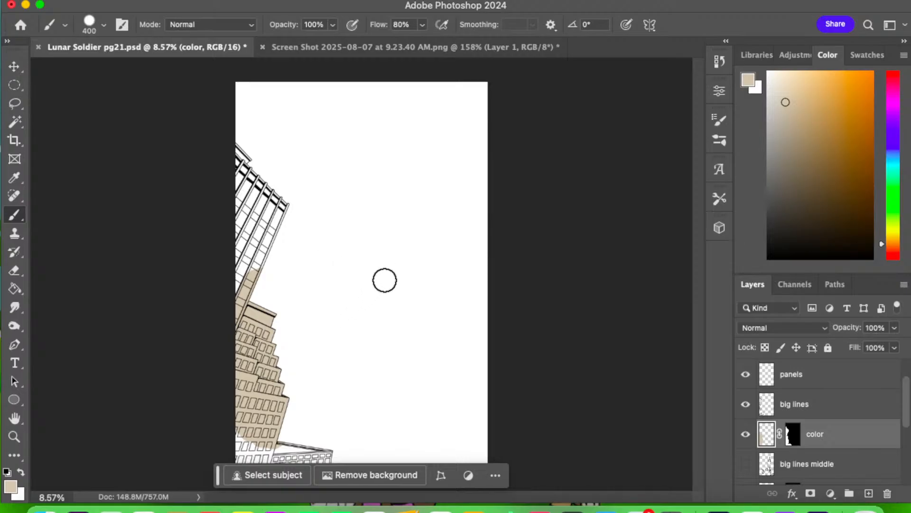
pyautogui.press('super+z')
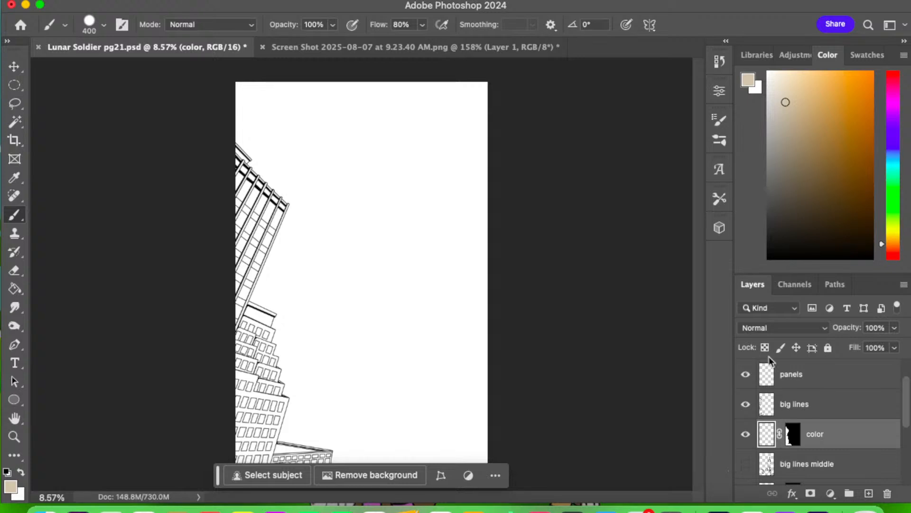
# - Shift the foreground color's hue slightly toward yellow and pick a lighter beige for the tall building at the page edge
pyautogui.click(14, 435)
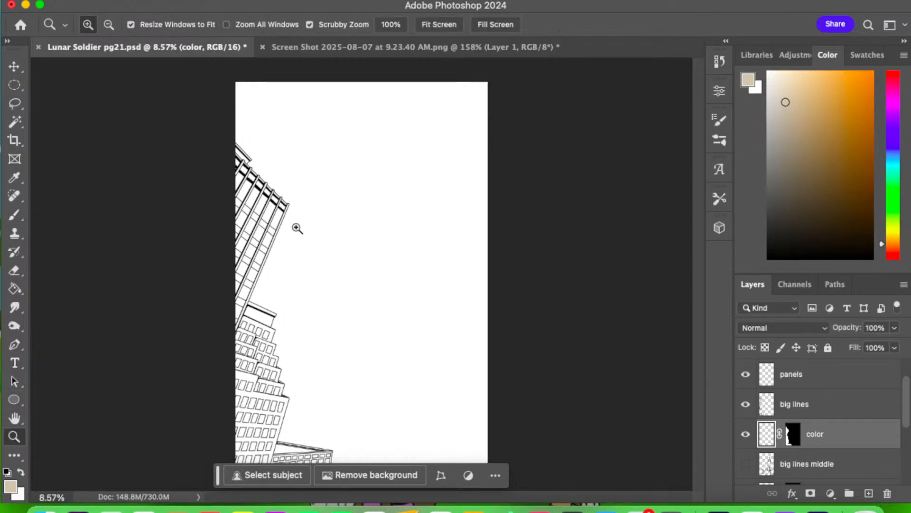
pyautogui.moveTo(271, 239); pyautogui.dragTo(312, 219)
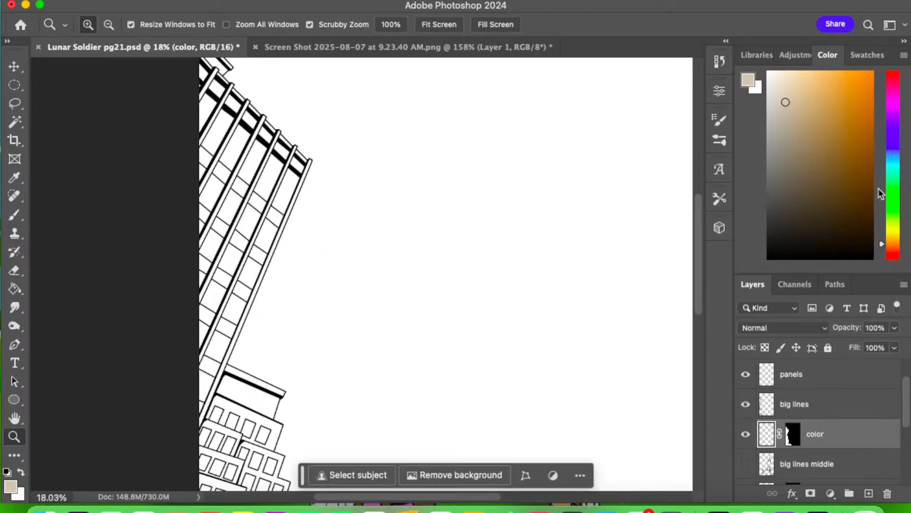
pyautogui.click(884, 244)
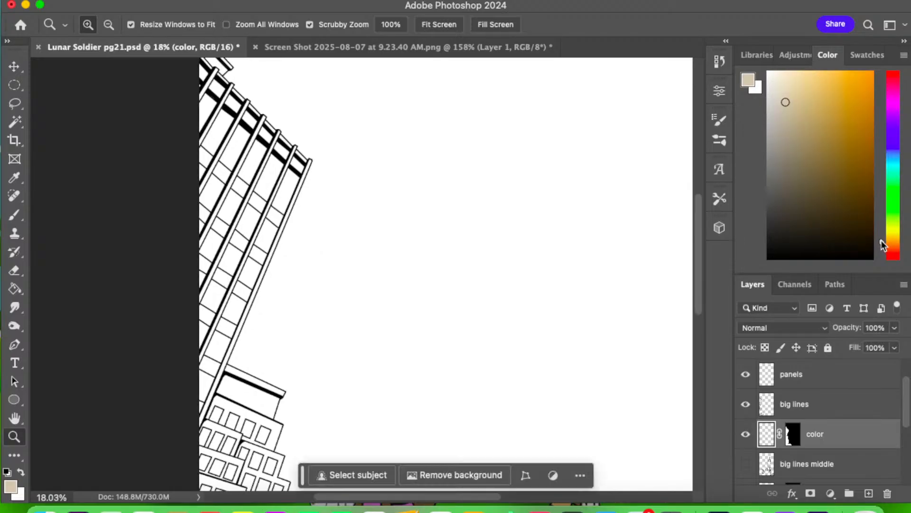
pyautogui.click(784, 99)
# - Reduce the Brush to 45 px and paint the tall building's outer edge strip light beige from roof to base
pyautogui.click(15, 218)
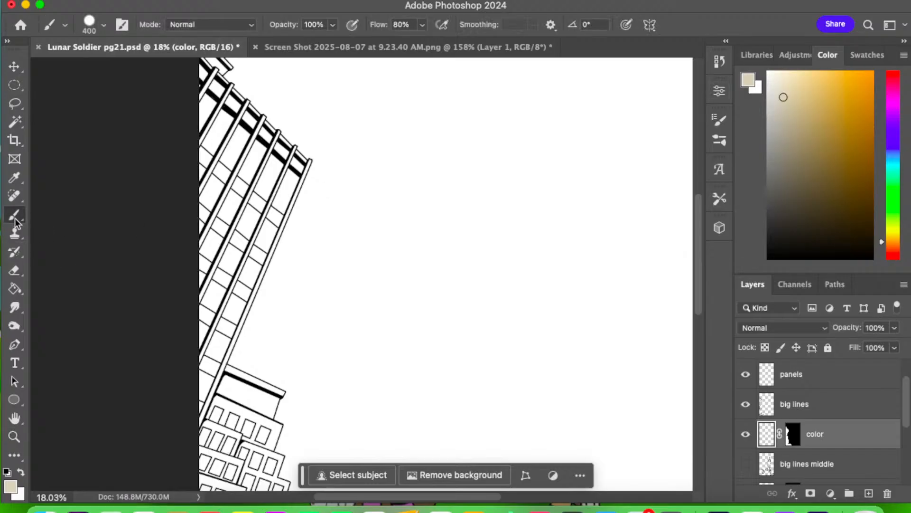
pyautogui.press('[')
pyautogui.press('[')
pyautogui.press('[')
pyautogui.press('[')
pyautogui.press('[')
pyautogui.press('[')
pyautogui.press('[')
pyautogui.press('[')
pyautogui.press('[')
pyautogui.press('[')
pyautogui.moveTo(260, 279); pyautogui.dragTo(309, 163)
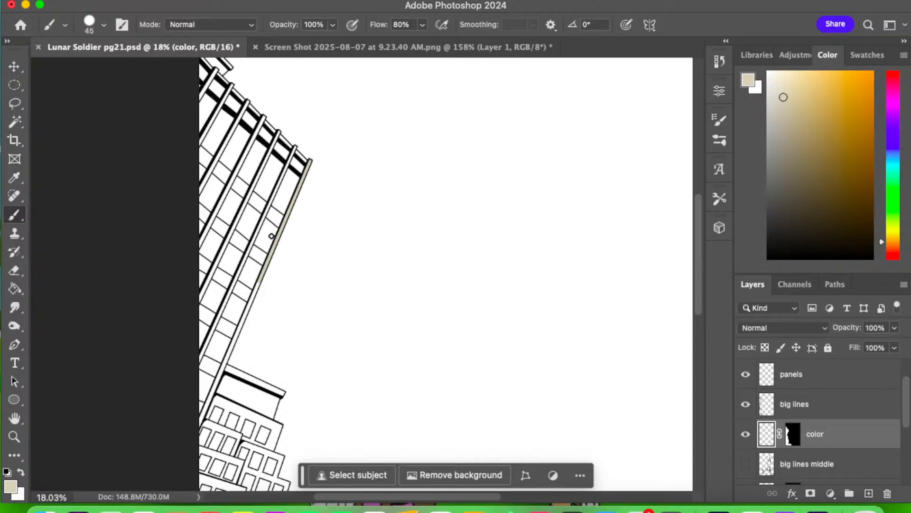
pyautogui.moveTo(267, 275); pyautogui.dragTo(199, 420)
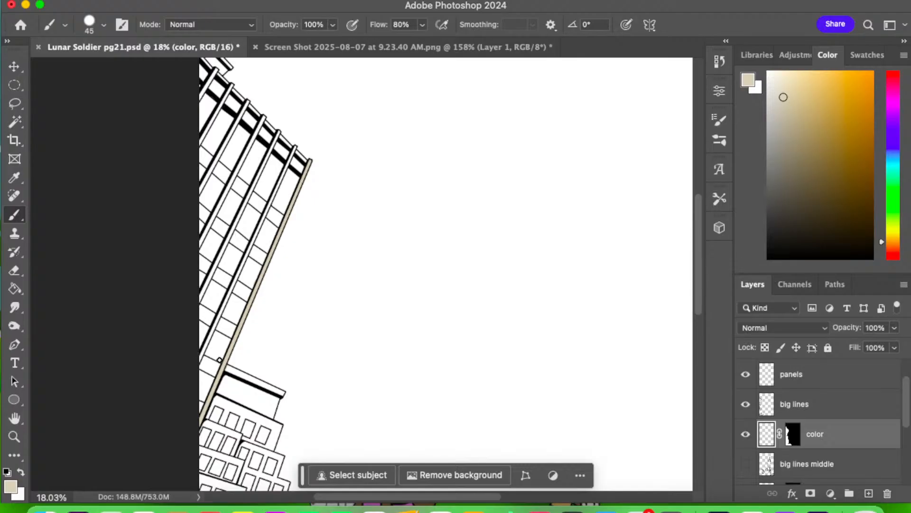
# - Paint the tall building's roof band, rooftop ledge and upper vertical ribs light beige
pyautogui.moveTo(304, 161)
pyautogui.mouseDown()
pyautogui.moveTo(293, 150)
pyautogui.moveTo(300, 170)
pyautogui.moveTo(284, 140)
pyautogui.moveTo(273, 148)
pyautogui.moveTo(246, 102)
pyautogui.mouseUp()
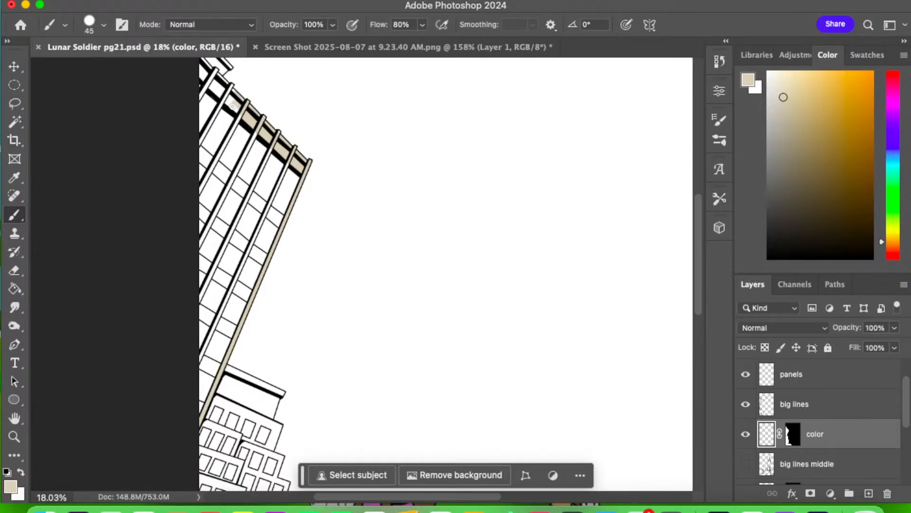
pyautogui.moveTo(232, 104)
pyautogui.mouseDown()
pyautogui.moveTo(221, 81)
pyautogui.moveTo(223, 91)
pyautogui.moveTo(218, 83)
pyautogui.moveTo(205, 91)
pyautogui.moveTo(216, 73)
pyautogui.moveTo(202, 75)
pyautogui.moveTo(200, 61)
pyautogui.moveTo(229, 70)
pyautogui.mouseUp()
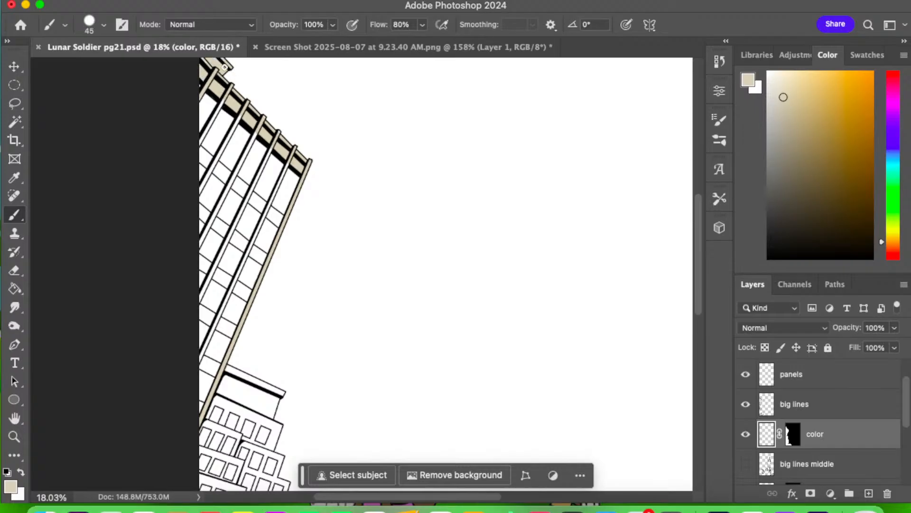
pyautogui.moveTo(331, 193); pyautogui.dragTo(338, 303)
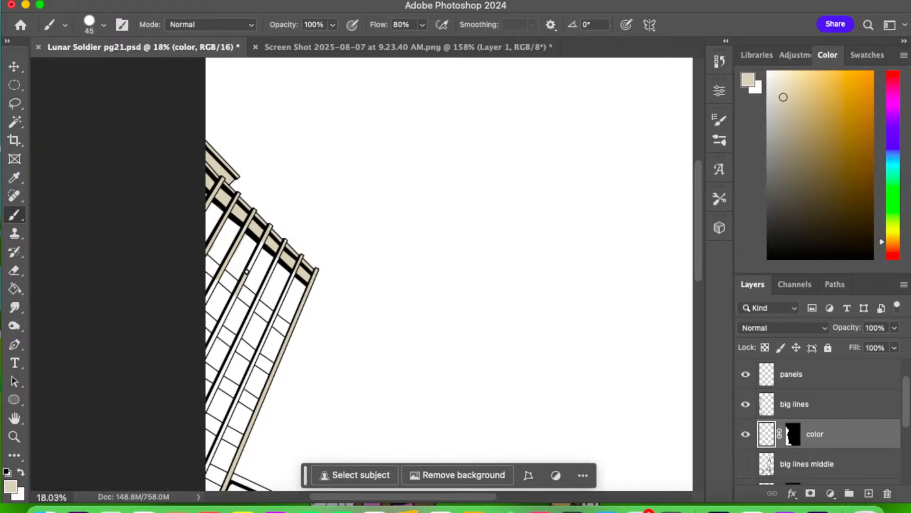
# - Paint the upper horizontal floor bands between the tall building's ribs light beige
pyautogui.moveTo(209, 260)
pyautogui.mouseDown()
pyautogui.moveTo(223, 280)
pyautogui.moveTo(204, 262)
pyautogui.moveTo(282, 323)
pyautogui.mouseUp()
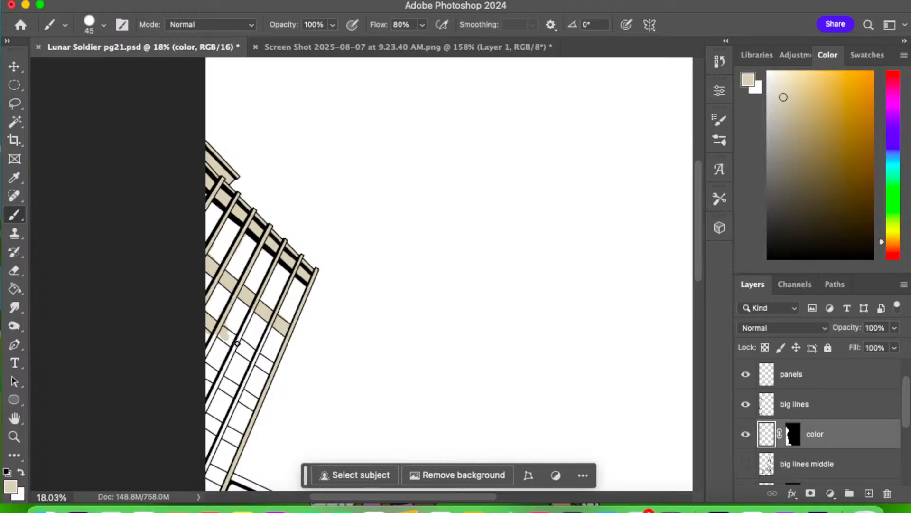
pyautogui.moveTo(237, 344)
pyautogui.mouseDown()
pyautogui.moveTo(219, 336)
pyautogui.moveTo(242, 346)
pyautogui.moveTo(232, 339)
pyautogui.moveTo(256, 304)
pyautogui.mouseUp()
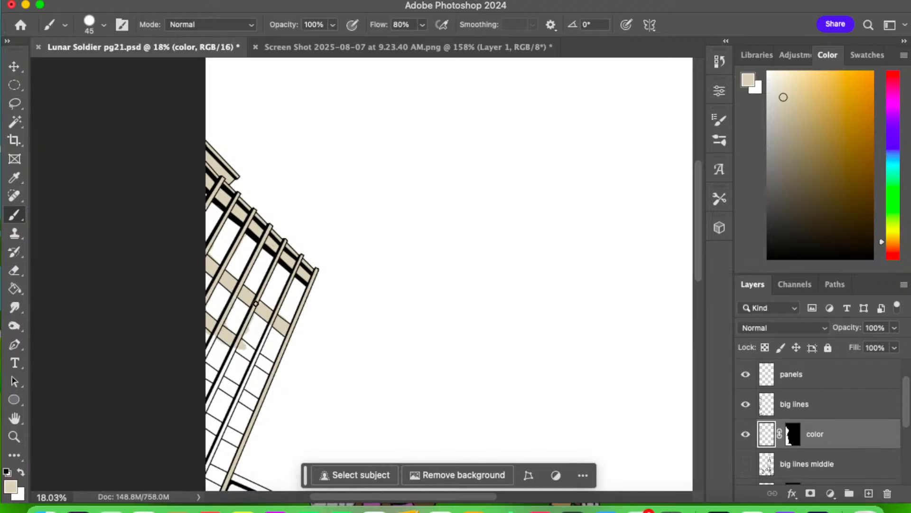
pyautogui.moveTo(233, 343)
pyautogui.mouseDown()
pyautogui.moveTo(270, 365)
pyautogui.moveTo(240, 340)
pyautogui.mouseUp()
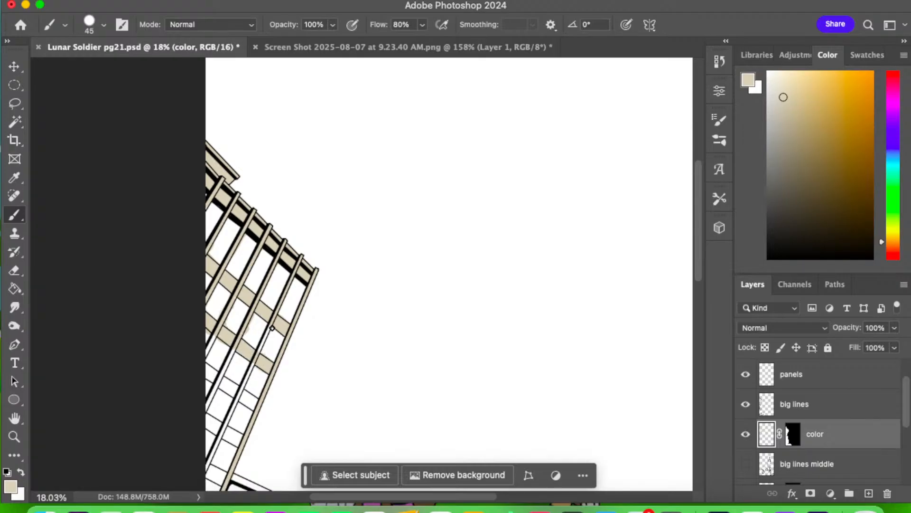
pyautogui.moveTo(254, 358); pyautogui.dragTo(269, 329)
pyautogui.moveTo(230, 358)
pyautogui.mouseDown()
pyautogui.moveTo(205, 409)
pyautogui.moveTo(209, 372)
pyautogui.mouseUp()
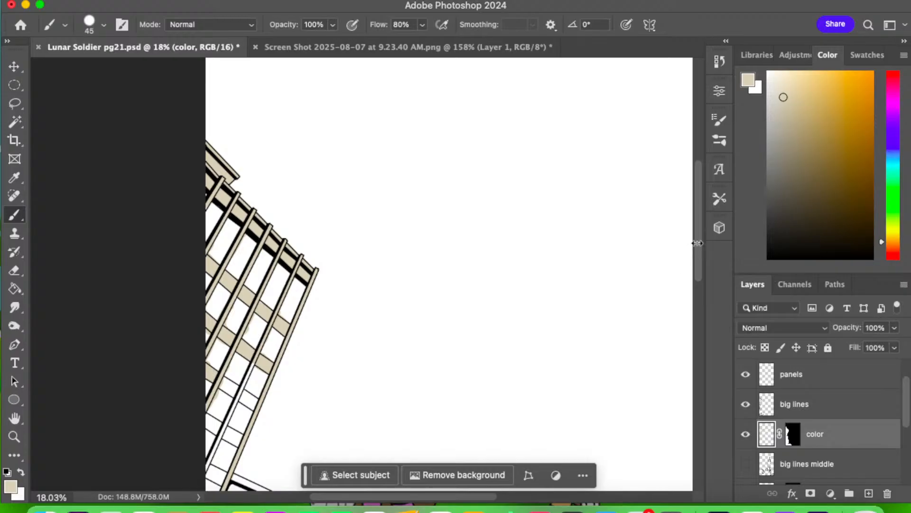
# - Paint the remaining lower floor bands and ribs of the tall building light beige down to the stepped building
pyautogui.scroll(-10, 694, 260)
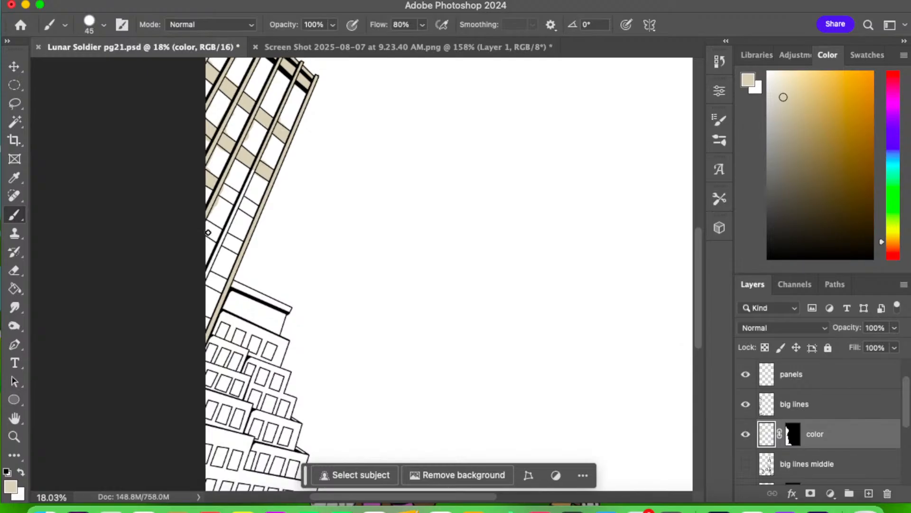
pyautogui.moveTo(208, 233)
pyautogui.mouseDown()
pyautogui.moveTo(231, 241)
pyautogui.moveTo(206, 222)
pyautogui.moveTo(234, 238)
pyautogui.moveTo(220, 240)
pyautogui.moveTo(211, 218)
pyautogui.mouseUp()
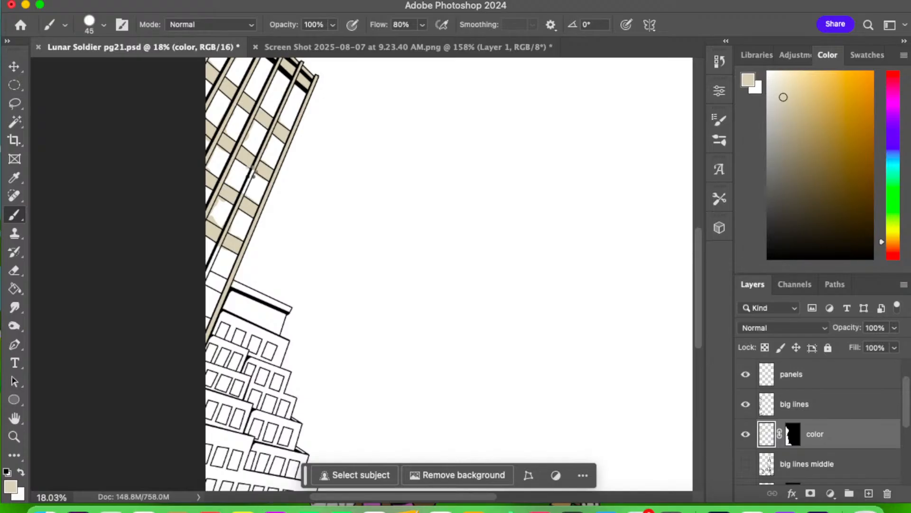
pyautogui.moveTo(252, 170); pyautogui.dragTo(240, 192)
pyautogui.moveTo(211, 279)
pyautogui.mouseDown()
pyautogui.moveTo(223, 293)
pyautogui.moveTo(220, 280)
pyautogui.mouseUp()
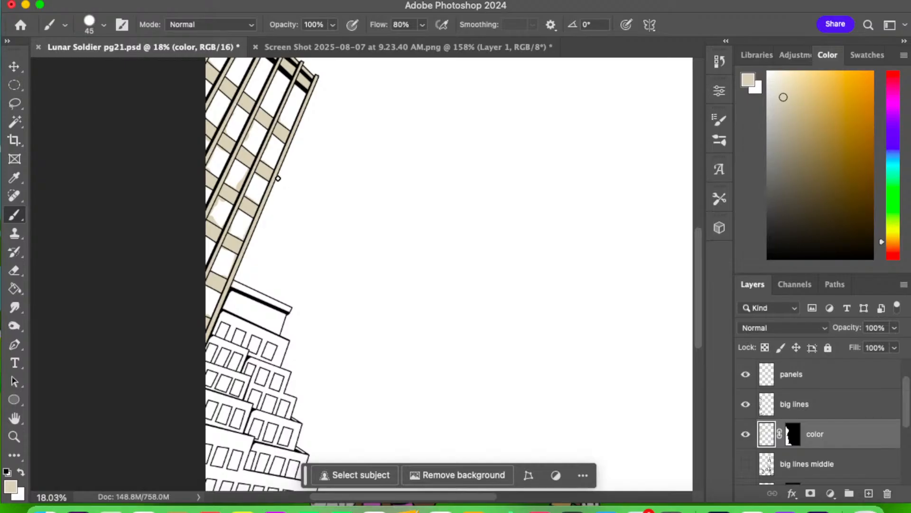
# - Reduce the Eraser to 40 px and remove the beige spill from the tall building's lower window panes
pyautogui.click(14, 436)
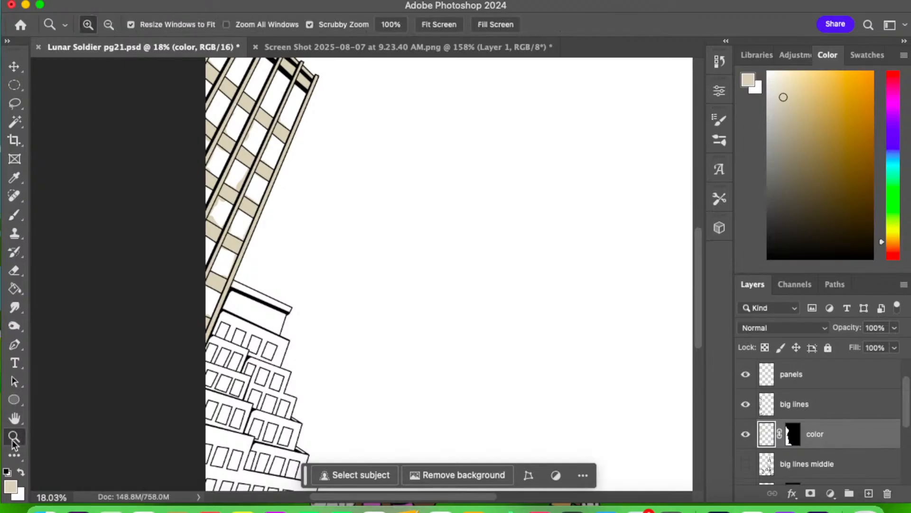
pyautogui.moveTo(223, 189); pyautogui.dragTo(249, 181)
pyautogui.click(15, 270)
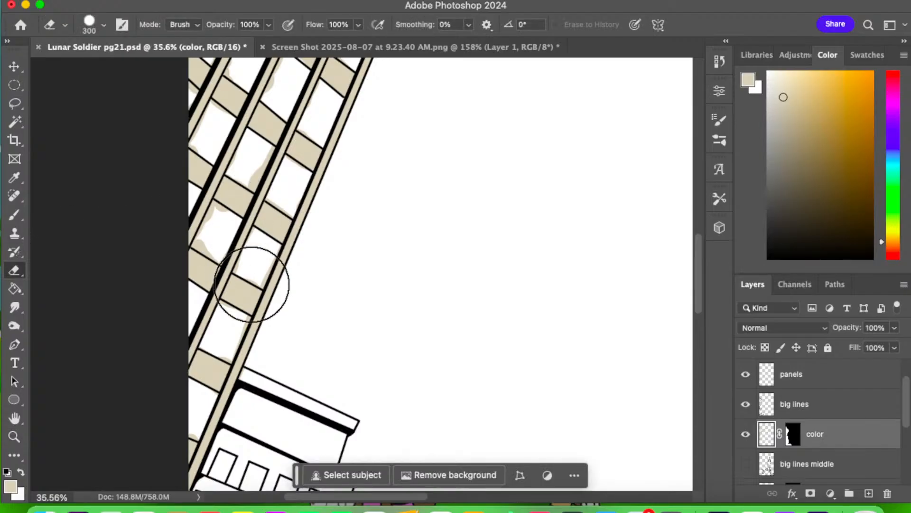
pyautogui.press('[')
pyautogui.press('[')
pyautogui.press('[')
pyautogui.press('[')
pyautogui.press('[')
pyautogui.press('[')
pyautogui.press('[')
pyautogui.press('[')
pyautogui.press('[')
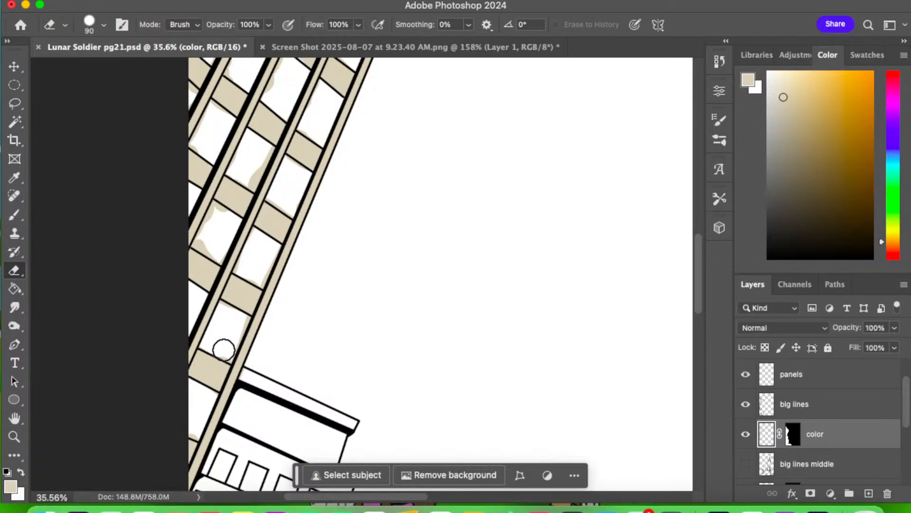
pyautogui.moveTo(226, 355)
pyautogui.mouseDown()
pyautogui.moveTo(245, 317)
pyautogui.moveTo(240, 324)
pyautogui.moveTo(222, 309)
pyautogui.mouseUp()
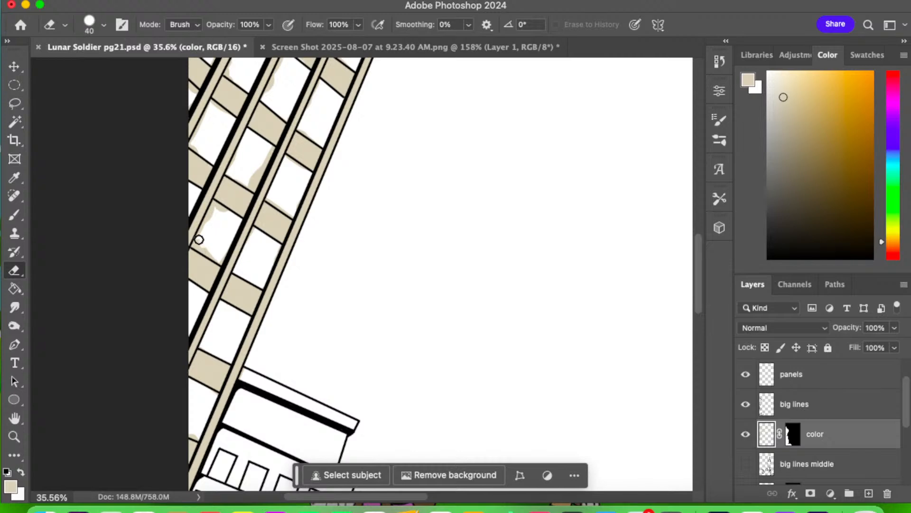
pyautogui.moveTo(205, 248)
pyautogui.mouseDown()
pyautogui.moveTo(220, 258)
pyautogui.moveTo(217, 245)
pyautogui.moveTo(200, 239)
pyautogui.moveTo(212, 209)
pyautogui.moveTo(235, 224)
pyautogui.mouseUp()
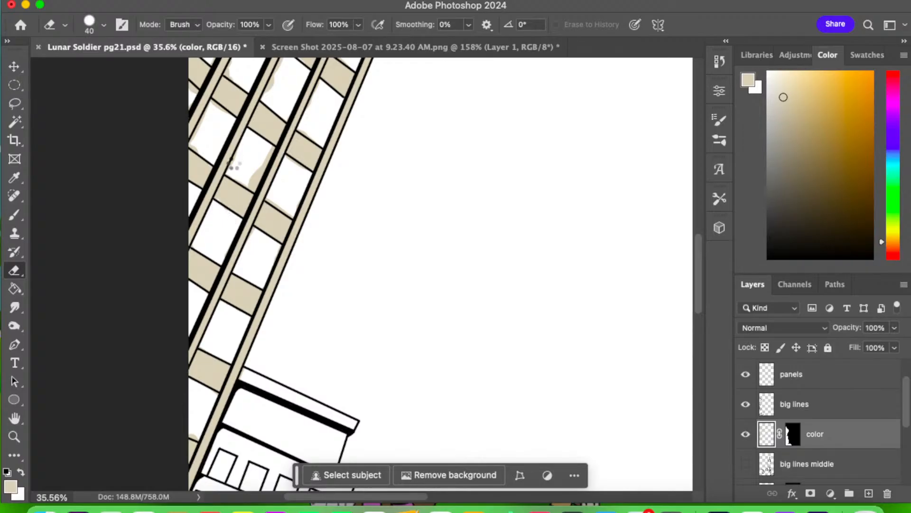
pyautogui.moveTo(254, 186)
pyautogui.mouseDown()
pyautogui.moveTo(232, 169)
pyautogui.moveTo(246, 163)
pyautogui.moveTo(254, 183)
pyautogui.moveTo(271, 150)
pyautogui.moveTo(264, 149)
pyautogui.mouseUp()
pyautogui.moveTo(269, 200); pyautogui.dragTo(288, 208)
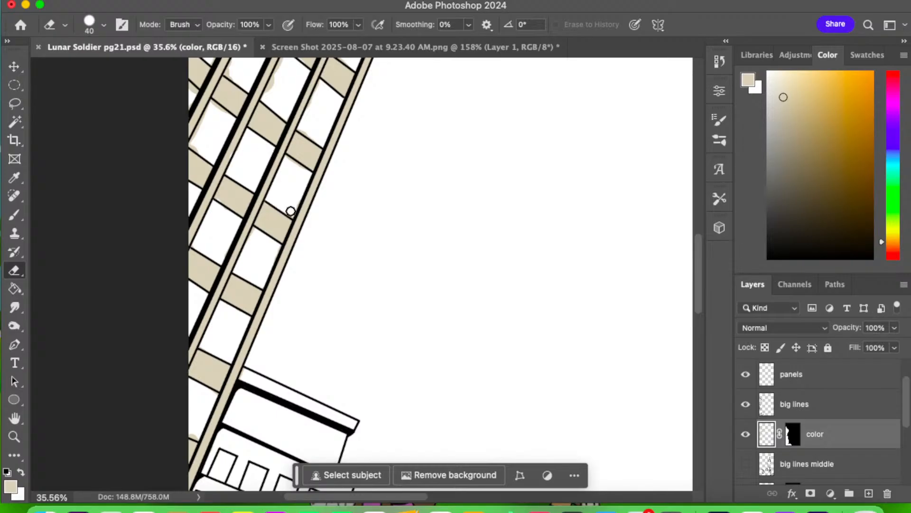
pyautogui.moveTo(197, 146)
pyautogui.mouseDown()
pyautogui.moveTo(212, 98)
pyautogui.moveTo(221, 115)
pyautogui.mouseUp()
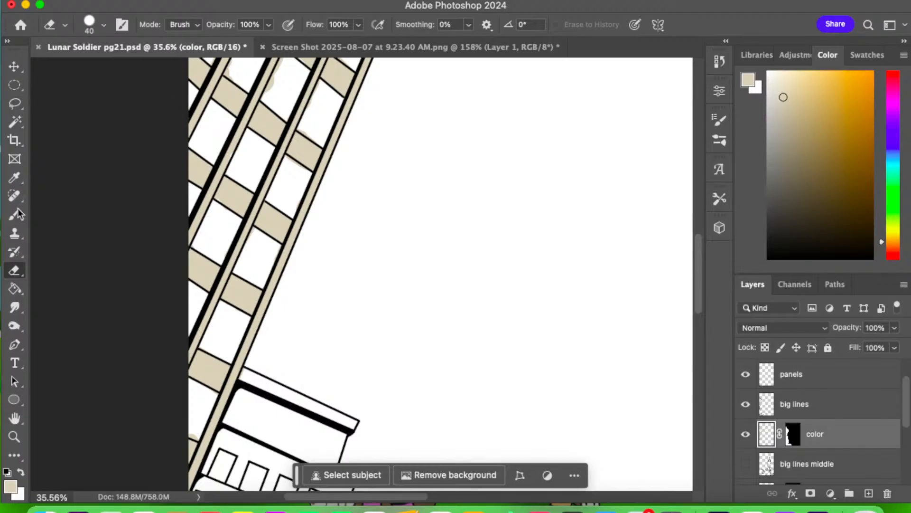
# - Touch up missed spots along the tall building's ribs in beige with a 10 px Brush
pyautogui.press('b')
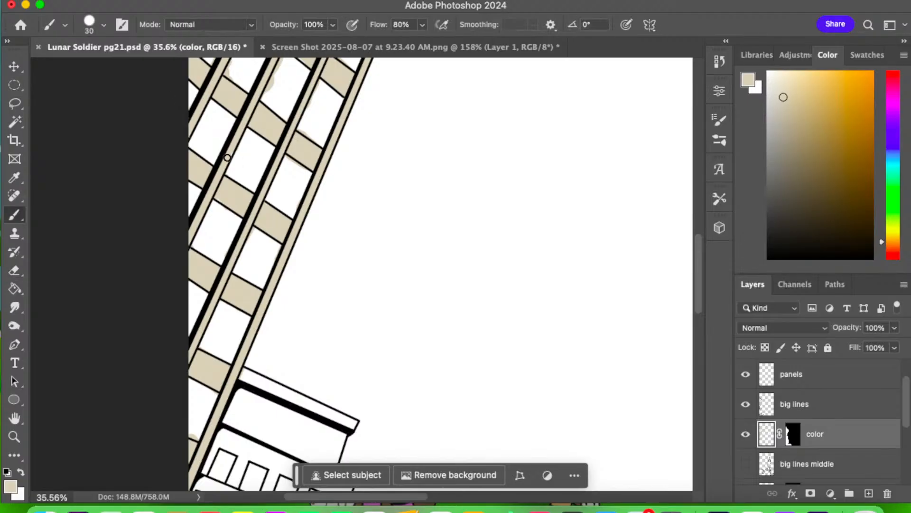
pyautogui.press('[')
pyautogui.press('[')
pyautogui.moveTo(354, 150); pyautogui.dragTo(347, 162)
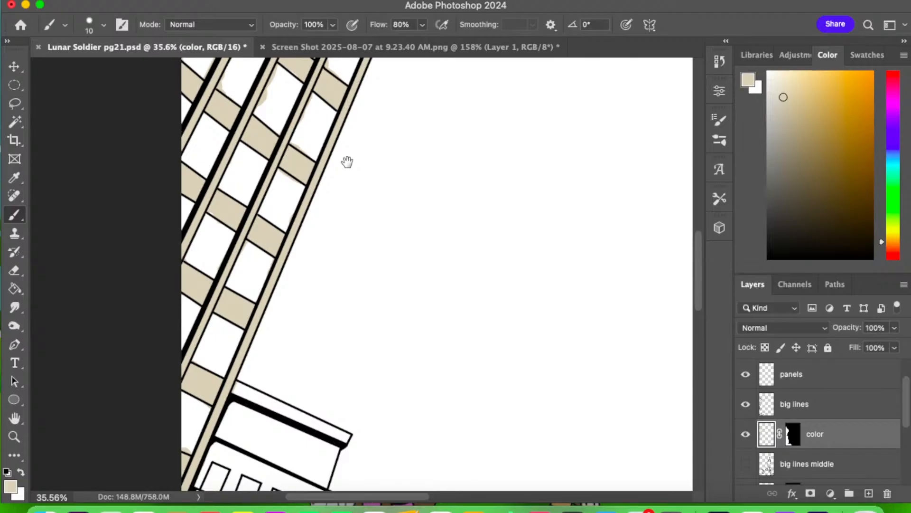
# - Erase the beige spill from the tall building's upper window panes with the 40 px Eraser
pyautogui.moveTo(347, 162); pyautogui.dragTo(291, 178)
pyautogui.press('e')
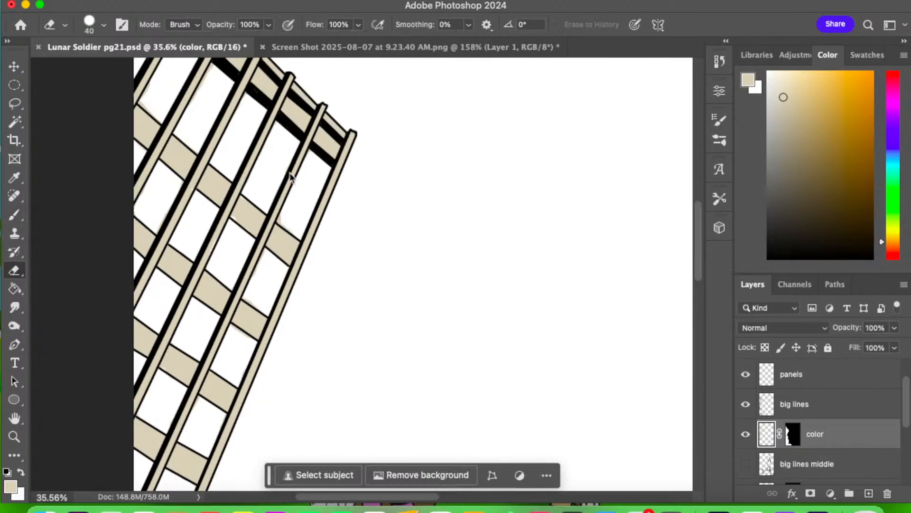
pyautogui.moveTo(290, 217); pyautogui.dragTo(279, 232)
pyautogui.moveTo(254, 282); pyautogui.dragTo(254, 222)
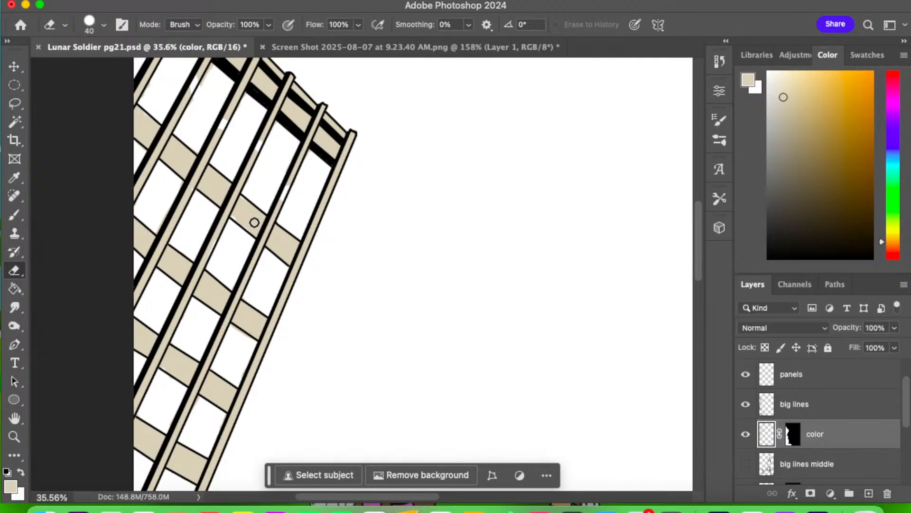
pyautogui.moveTo(254, 222); pyautogui.dragTo(268, 238)
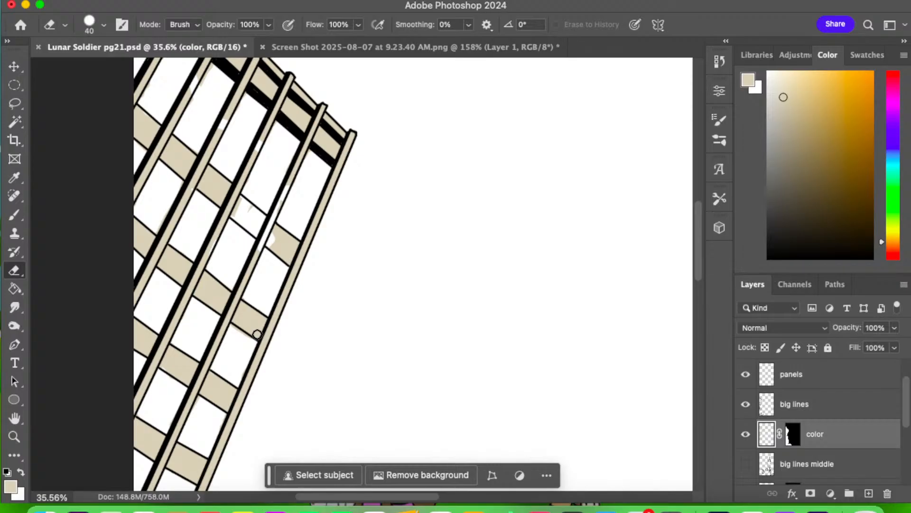
# - Repaint the erased gaps in the upper ribs and floor band beige with the 10 px Brush
pyautogui.press('b')
pyautogui.scroll(5, 202, 203)
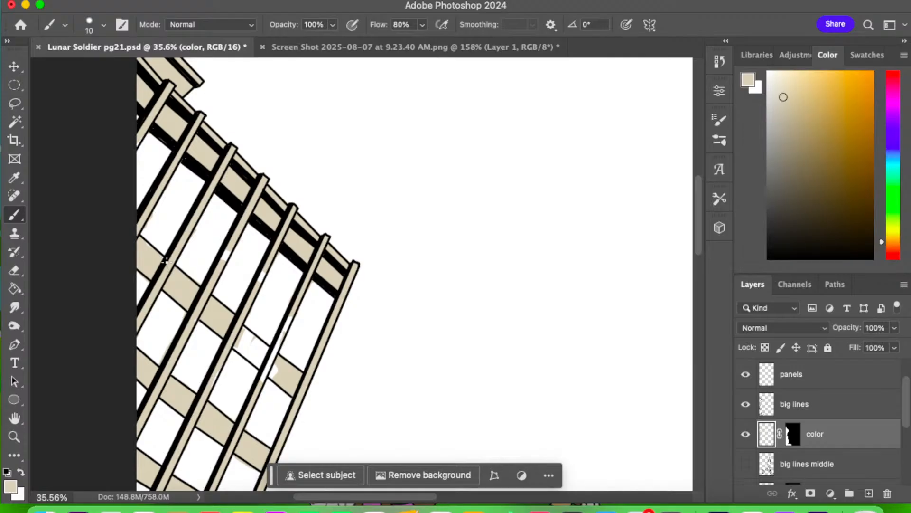
pyautogui.moveTo(229, 250); pyautogui.dragTo(222, 261)
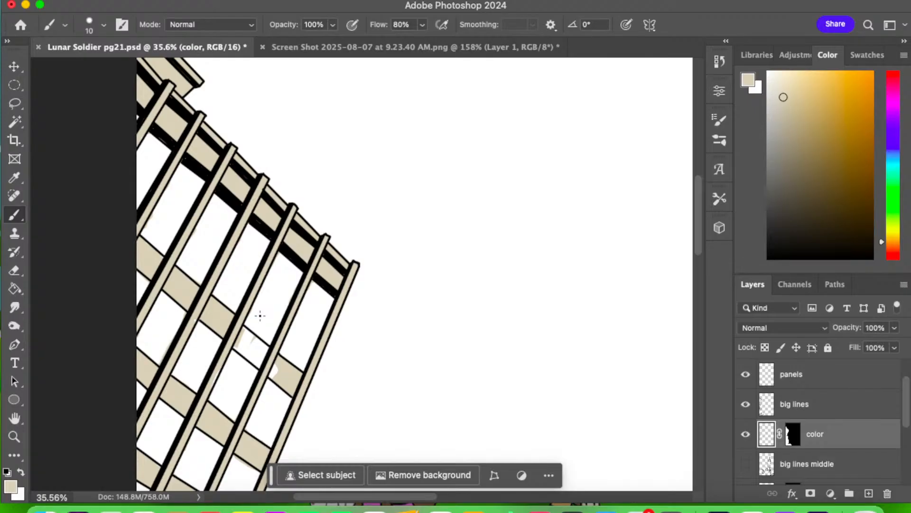
pyautogui.moveTo(240, 335); pyautogui.dragTo(274, 373)
pyautogui.press('space')
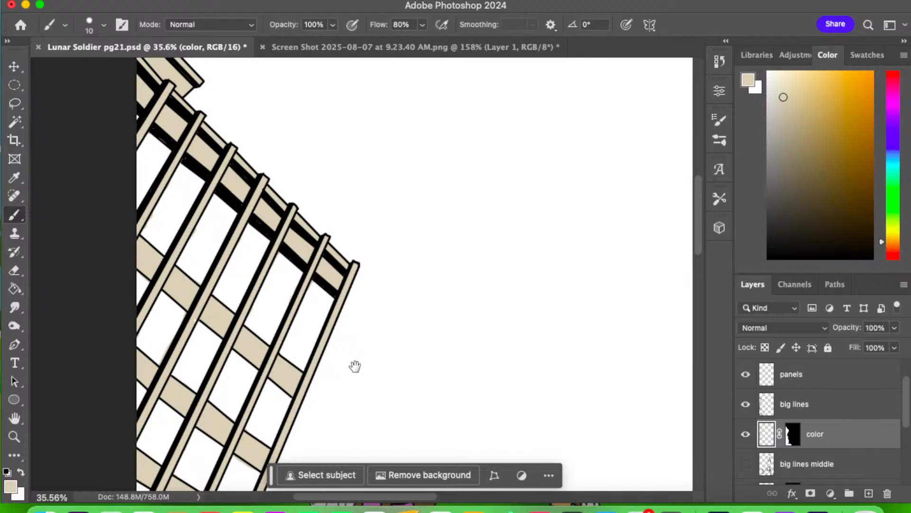
# - Clean up the leftover beige edges in the tall building's windows with a 15 px Eraser
pyautogui.scroll(-5, 355, 366)
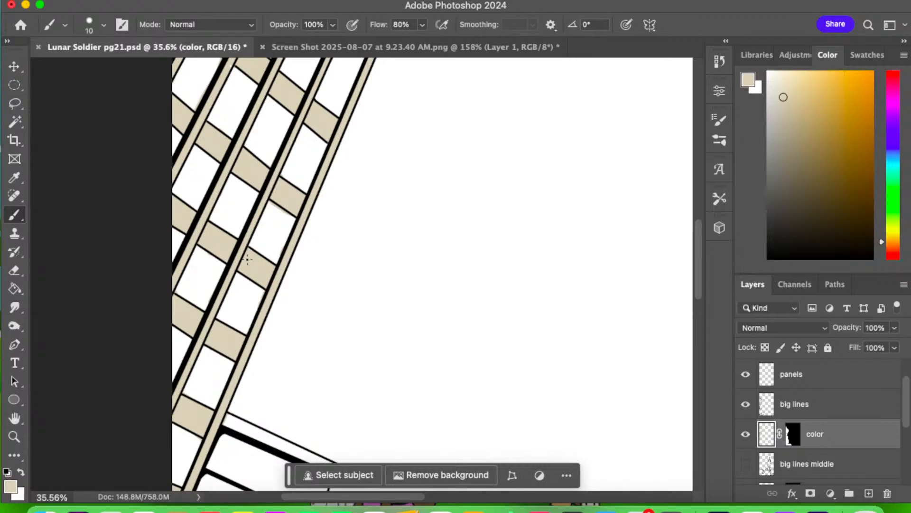
pyautogui.press('e')
pyautogui.scroll(3, 194, 261)
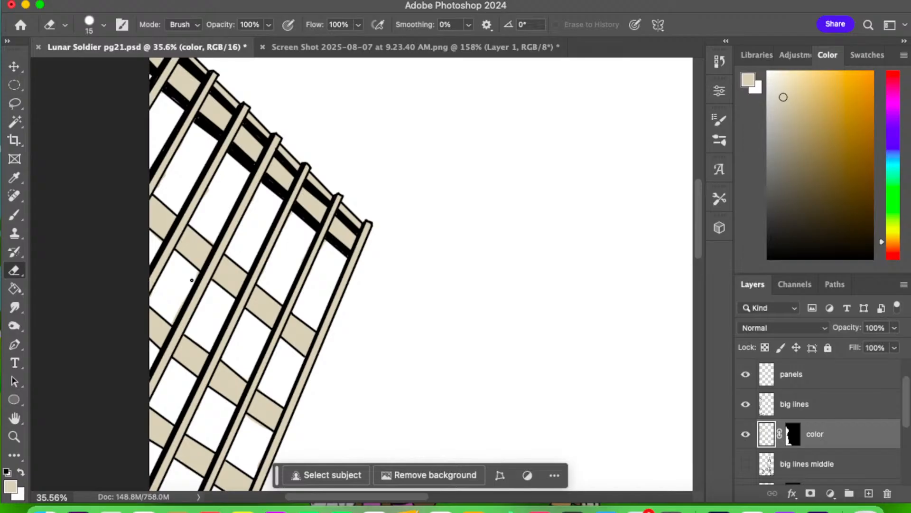
# - Choose a lavender gray and paint the stepped building's roof ledge and top block with a 35 px Brush
pyautogui.press('z')
pyautogui.moveTo(475, 295); pyautogui.dragTo(401, 302)
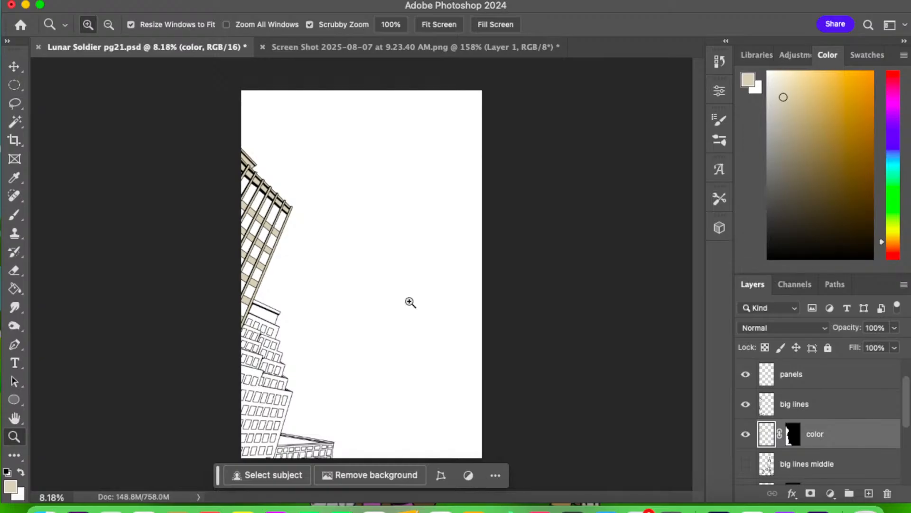
pyautogui.moveTo(271, 404); pyautogui.dragTo(319, 352)
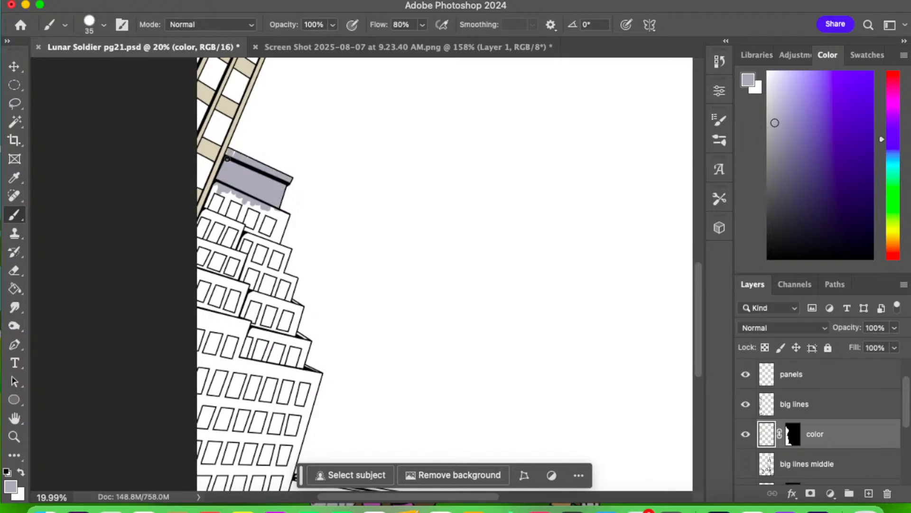
pyautogui.moveTo(227, 159); pyautogui.dragTo(233, 150)
# - Paint the walls around the stepped building's two uppermost window rows lavender gray with the 35 px Brush
pyautogui.moveTo(221, 197); pyautogui.dragTo(268, 211)
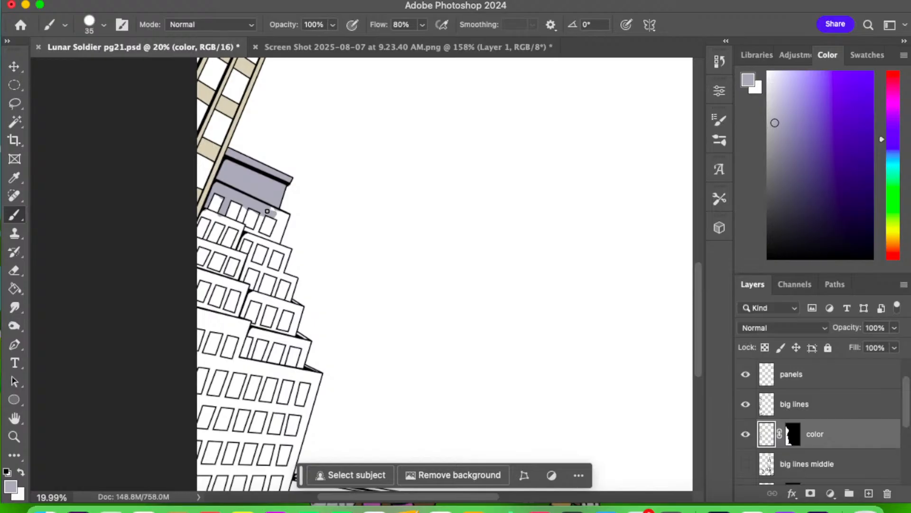
pyautogui.moveTo(267, 211); pyautogui.dragTo(263, 238)
pyautogui.moveTo(263, 238); pyautogui.dragTo(200, 218)
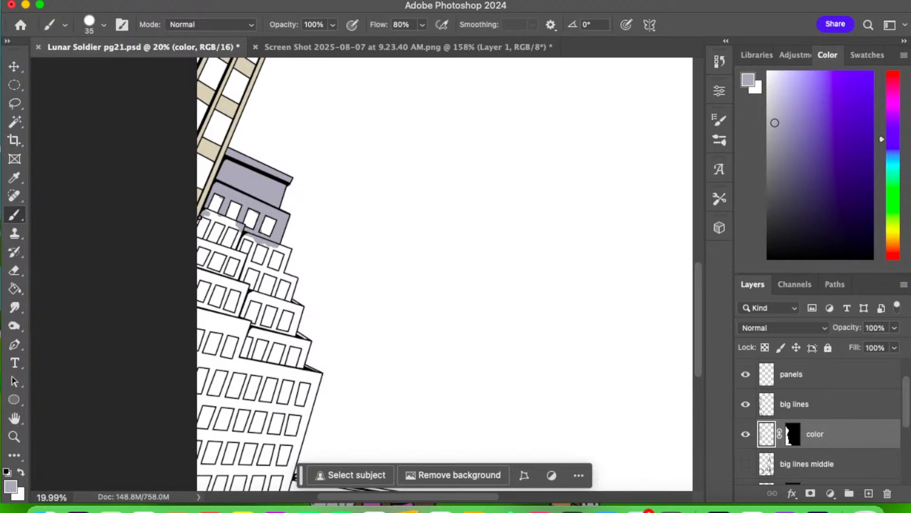
pyautogui.moveTo(200, 217); pyautogui.dragTo(205, 235)
pyautogui.moveTo(205, 236); pyautogui.dragTo(270, 243)
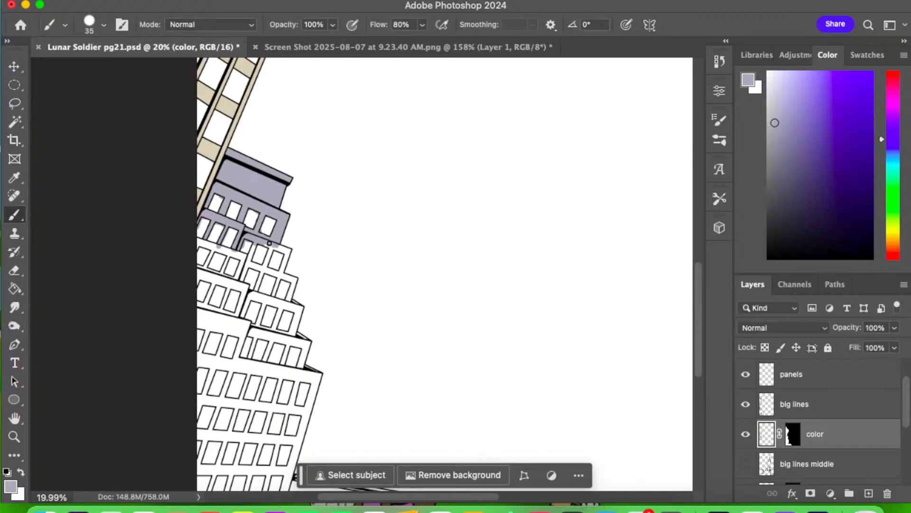
# - Fill the stepped building's middle tiers with lavender gray around the windows on both faces
pyautogui.moveTo(270, 243); pyautogui.dragTo(278, 273)
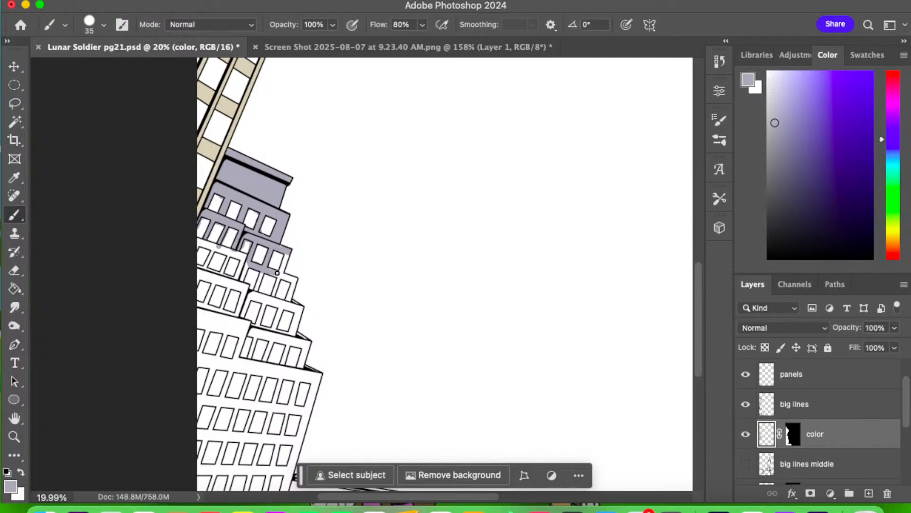
pyautogui.moveTo(278, 272)
pyautogui.mouseDown()
pyautogui.moveTo(273, 299)
pyautogui.moveTo(286, 279)
pyautogui.moveTo(292, 289)
pyautogui.mouseUp()
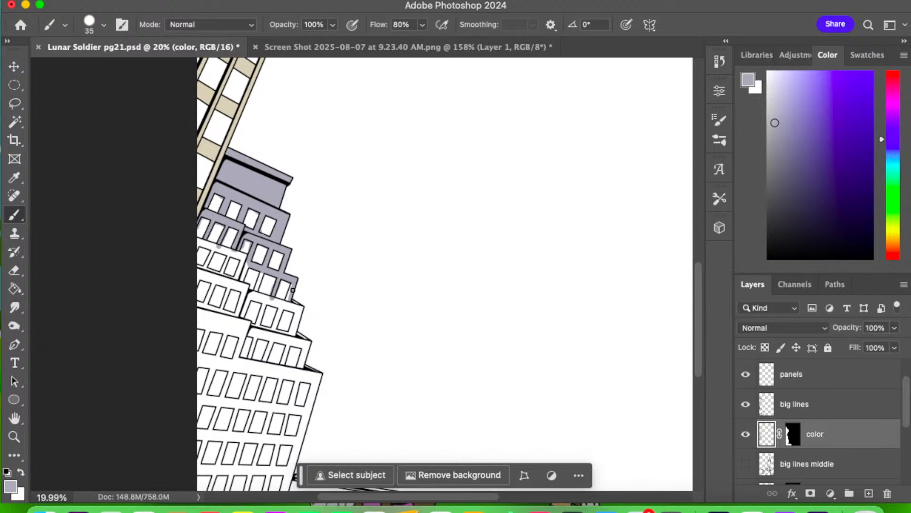
pyautogui.moveTo(293, 290); pyautogui.dragTo(290, 300)
pyautogui.moveTo(264, 275); pyautogui.dragTo(257, 289)
pyautogui.moveTo(222, 250)
pyautogui.mouseDown()
pyautogui.moveTo(199, 243)
pyautogui.moveTo(235, 254)
pyautogui.mouseUp()
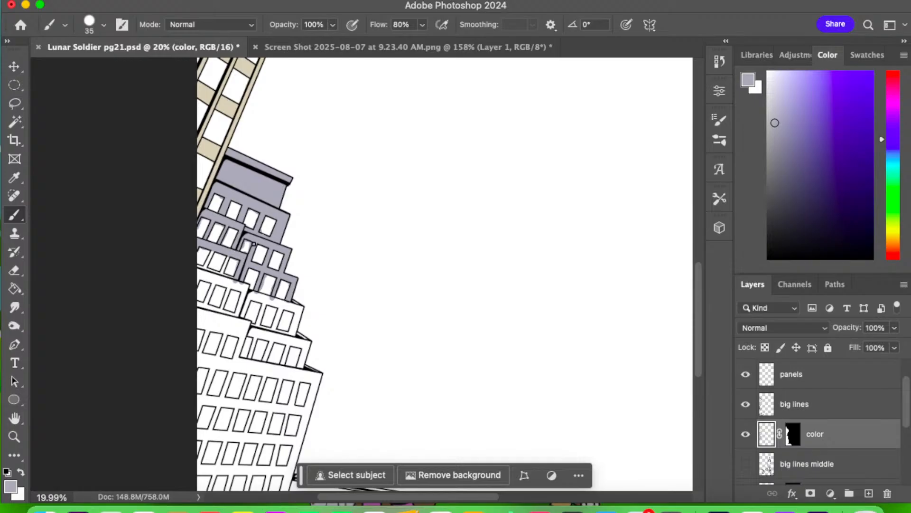
# - Paint the stepped building's lower tiers and the band above the large base block's windows lavender gray
pyautogui.moveTo(232, 279)
pyautogui.mouseDown()
pyautogui.moveTo(227, 255)
pyautogui.moveTo(218, 275)
pyautogui.moveTo(207, 270)
pyautogui.moveTo(215, 247)
pyautogui.moveTo(197, 265)
pyautogui.moveTo(235, 282)
pyautogui.moveTo(197, 275)
pyautogui.moveTo(220, 285)
pyautogui.moveTo(207, 297)
pyautogui.moveTo(213, 281)
pyautogui.moveTo(201, 303)
pyautogui.moveTo(210, 307)
pyautogui.moveTo(197, 303)
pyautogui.moveTo(221, 310)
pyautogui.moveTo(228, 289)
pyautogui.moveTo(215, 283)
pyautogui.moveTo(234, 287)
pyautogui.moveTo(221, 278)
pyautogui.moveTo(248, 288)
pyautogui.moveTo(236, 285)
pyautogui.moveTo(241, 316)
pyautogui.moveTo(263, 290)
pyautogui.moveTo(250, 293)
pyautogui.moveTo(268, 300)
pyautogui.moveTo(255, 327)
pyautogui.moveTo(274, 298)
pyautogui.moveTo(284, 306)
pyautogui.moveTo(273, 329)
pyautogui.moveTo(256, 326)
pyautogui.moveTo(290, 334)
pyautogui.moveTo(299, 305)
pyautogui.moveTo(282, 303)
pyautogui.moveTo(296, 305)
pyautogui.moveTo(299, 344)
pyautogui.moveTo(308, 339)
pyautogui.moveTo(299, 368)
pyautogui.moveTo(304, 350)
pyautogui.moveTo(292, 345)
pyautogui.moveTo(280, 364)
pyautogui.moveTo(294, 338)
pyautogui.moveTo(279, 335)
pyautogui.moveTo(286, 341)
pyautogui.moveTo(273, 337)
pyautogui.moveTo(263, 363)
pyautogui.moveTo(271, 330)
pyautogui.moveTo(262, 338)
pyautogui.moveTo(250, 330)
pyautogui.moveTo(255, 353)
pyautogui.moveTo(249, 346)
pyautogui.moveTo(237, 365)
pyautogui.moveTo(254, 336)
pyautogui.moveTo(215, 336)
pyautogui.mouseUp()
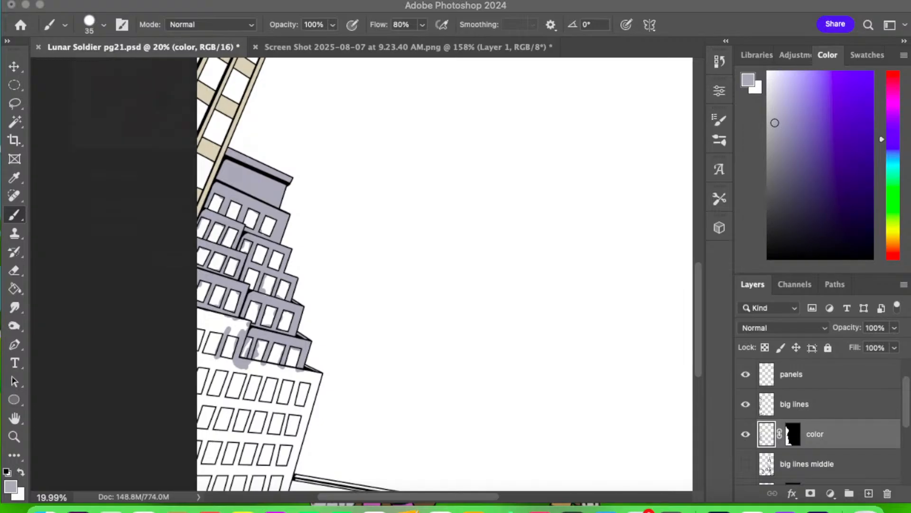
pyautogui.click(224, 327)
pyautogui.moveTo(225, 327)
pyautogui.mouseDown()
pyautogui.moveTo(197, 325)
pyautogui.moveTo(240, 336)
pyautogui.moveTo(198, 317)
pyautogui.moveTo(249, 328)
pyautogui.moveTo(208, 304)
pyautogui.mouseUp()
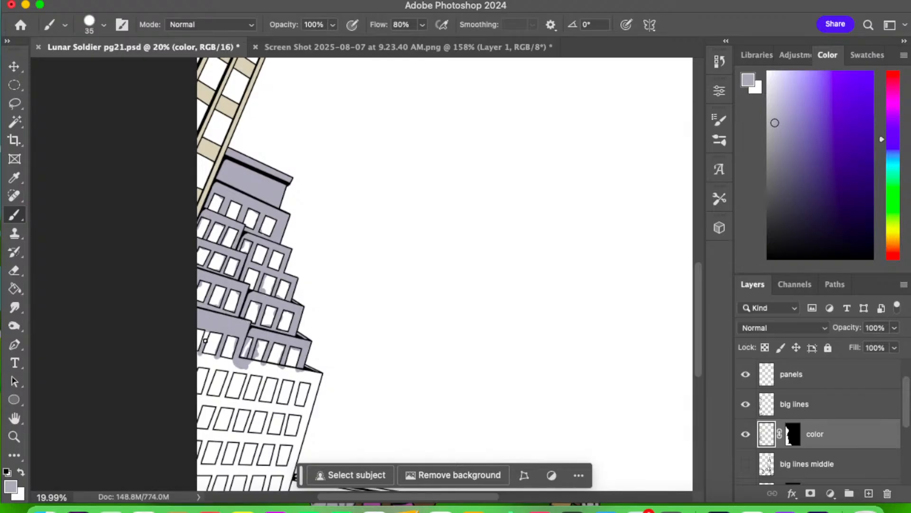
pyautogui.moveTo(201, 356)
pyautogui.mouseDown()
pyautogui.moveTo(229, 361)
pyautogui.moveTo(200, 353)
pyautogui.moveTo(217, 367)
pyautogui.moveTo(202, 362)
pyautogui.moveTo(301, 376)
pyautogui.mouseUp()
pyautogui.moveTo(269, 377); pyautogui.dragTo(319, 381)
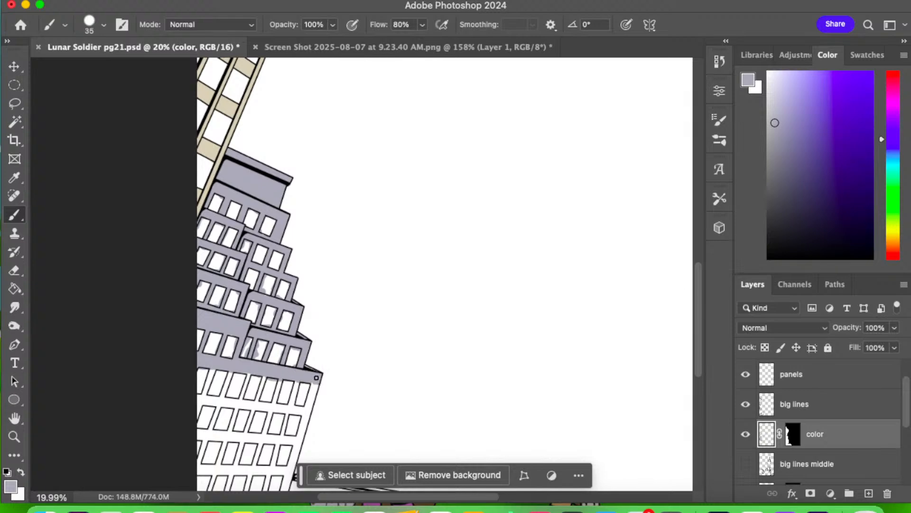
# - Show the middle and back line art and the moon3 layer to review the whole city scene, and hide moon3 again
pyautogui.press('z')
pyautogui.moveTo(433, 307); pyautogui.dragTo(353, 359)
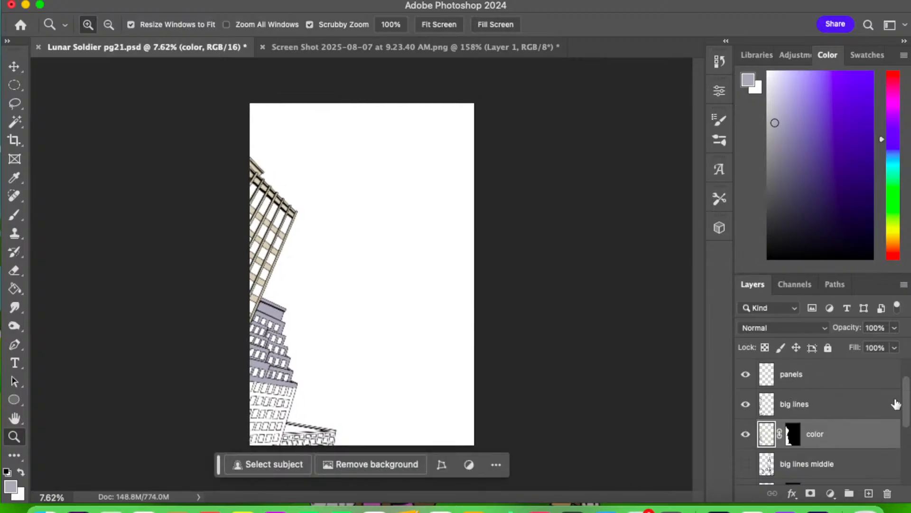
pyautogui.scroll(-1, 904, 413)
pyautogui.scroll(-1, 904, 413)
pyautogui.click(745, 404)
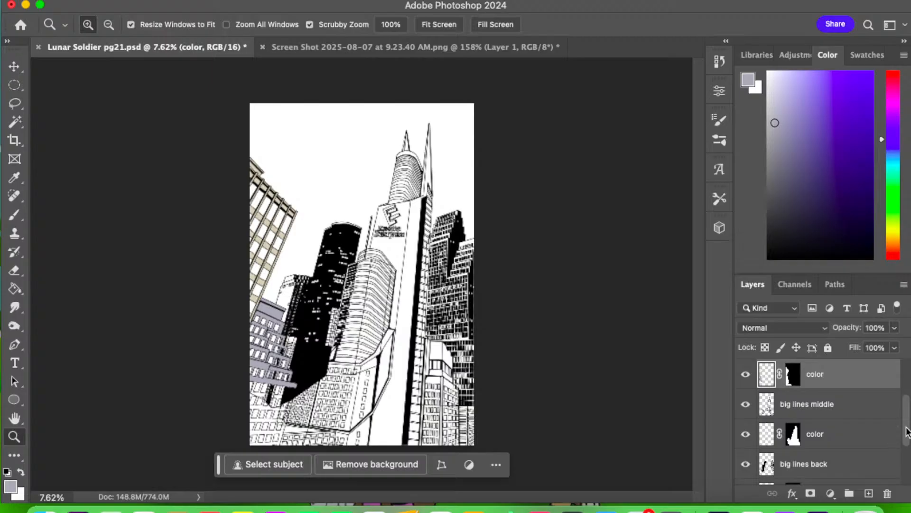
pyautogui.scroll(1, 878, 434)
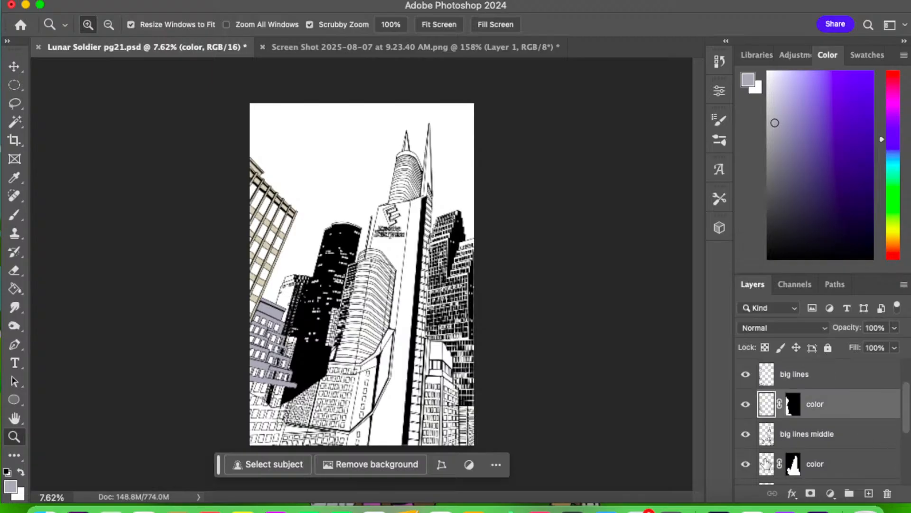
pyautogui.scroll(-2, 906, 425)
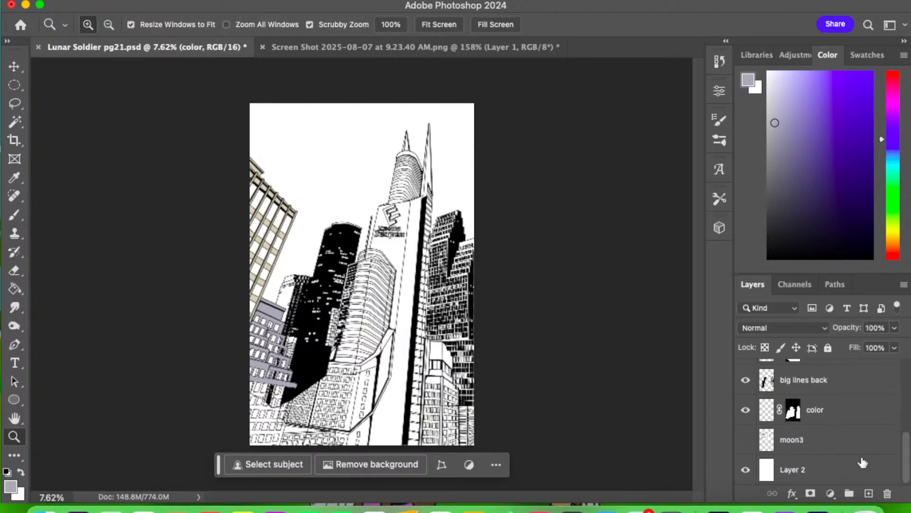
pyautogui.click(745, 441)
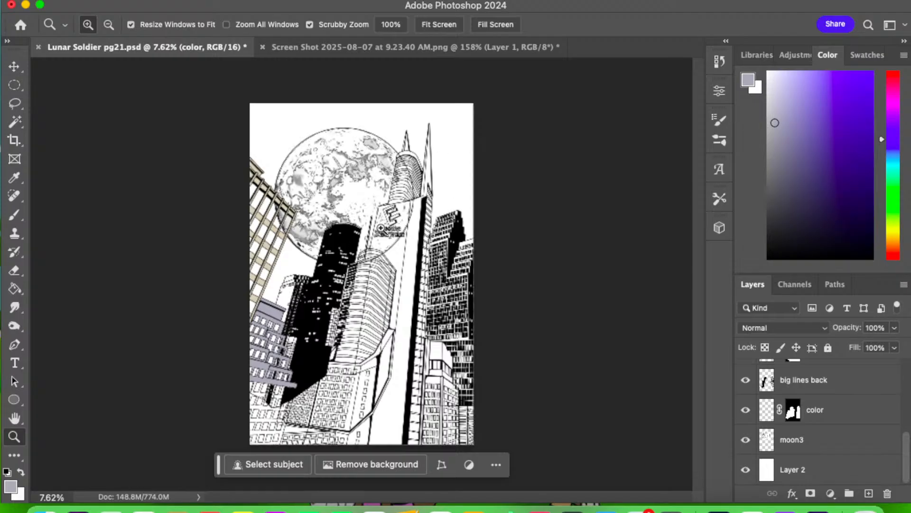
pyautogui.click(748, 442)
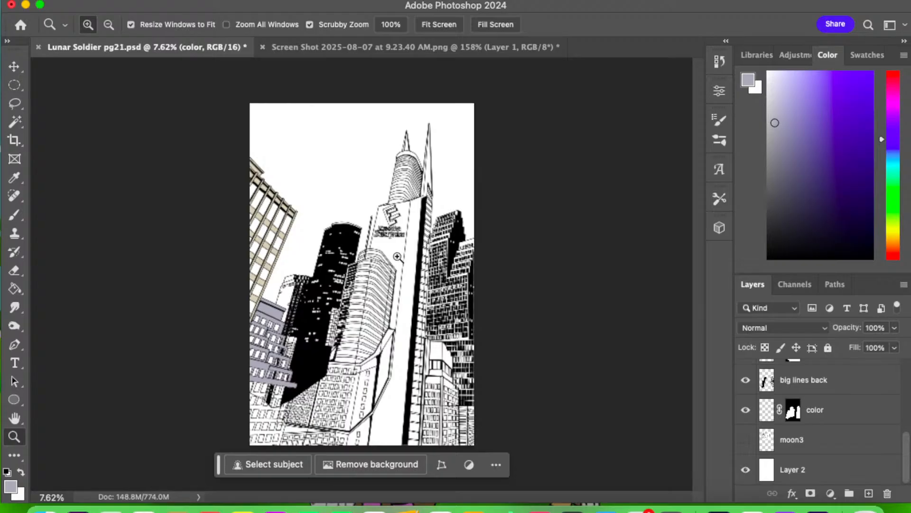
# - Hide the big lines back and big lines middle layers, keeping the foreground big lines layer shown
pyautogui.click(746, 379)
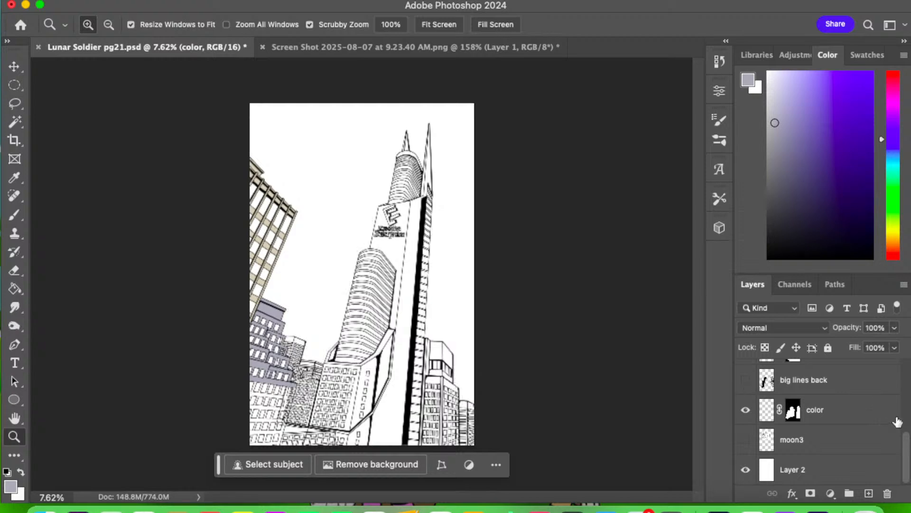
pyautogui.scroll(5, 895, 418)
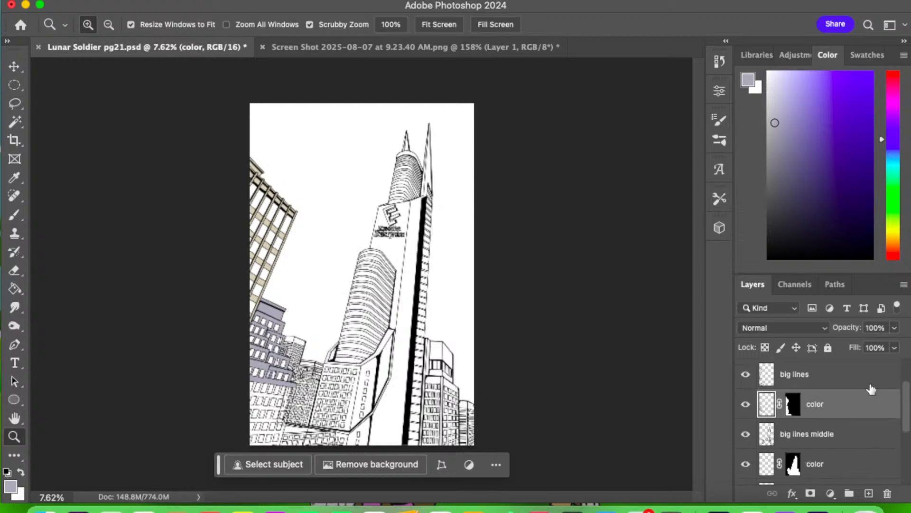
pyautogui.click(745, 374)
pyautogui.click(747, 433)
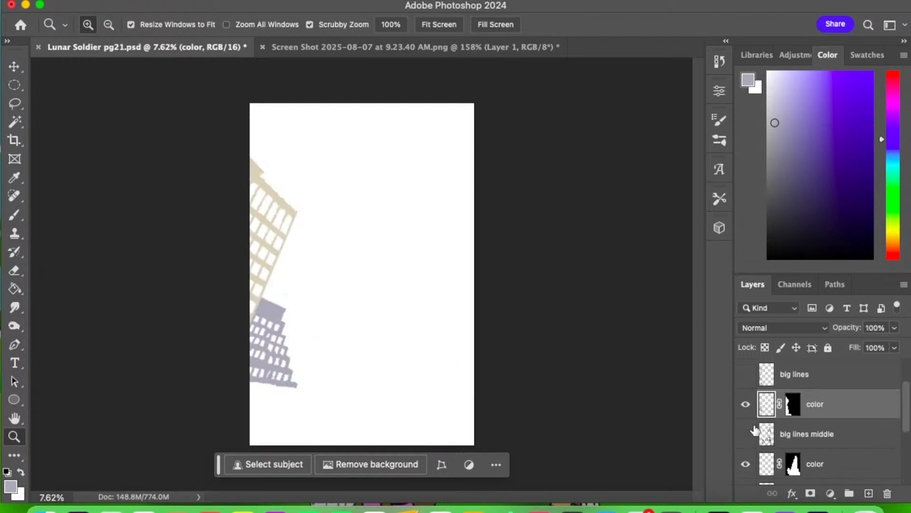
pyautogui.click(745, 374)
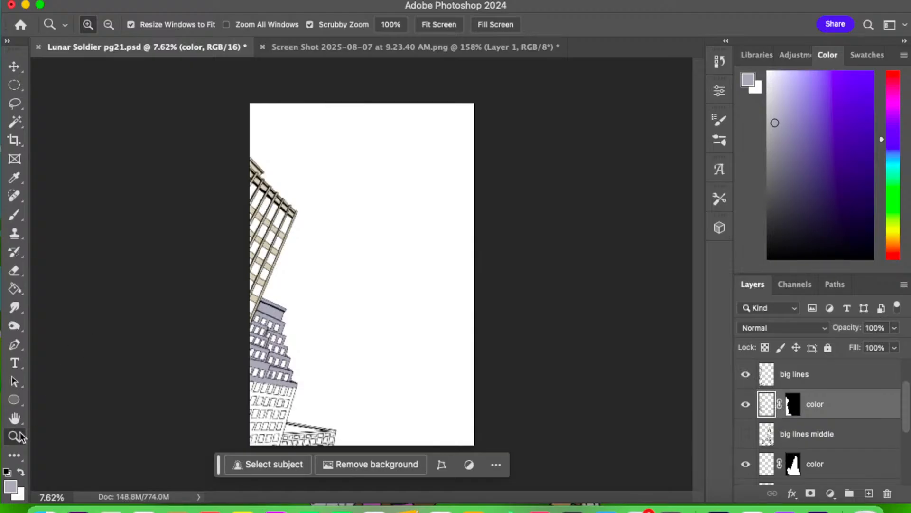
# - Brush lavender gray around the base block's upper two window rows and down its outer wall edge
pyautogui.moveTo(287, 400)
pyautogui.mouseDown()
pyautogui.moveTo(366, 368)
pyautogui.moveTo(353, 363)
pyautogui.mouseUp()
pyautogui.click(16, 213)
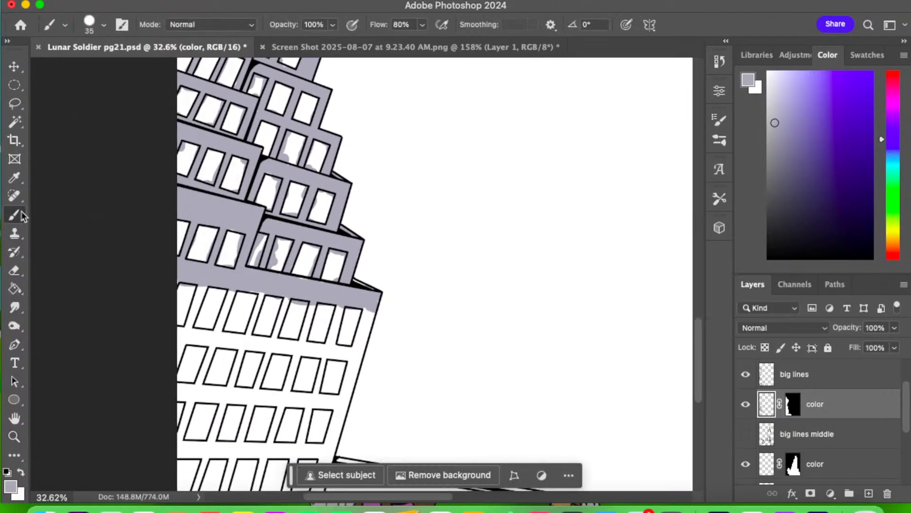
pyautogui.moveTo(199, 292)
pyautogui.mouseDown()
pyautogui.moveTo(184, 339)
pyautogui.moveTo(178, 328)
pyautogui.moveTo(214, 341)
pyautogui.moveTo(206, 333)
pyautogui.moveTo(228, 299)
pyautogui.moveTo(222, 337)
pyautogui.moveTo(245, 334)
pyautogui.moveTo(230, 337)
pyautogui.moveTo(246, 344)
pyautogui.moveTo(258, 288)
pyautogui.mouseUp()
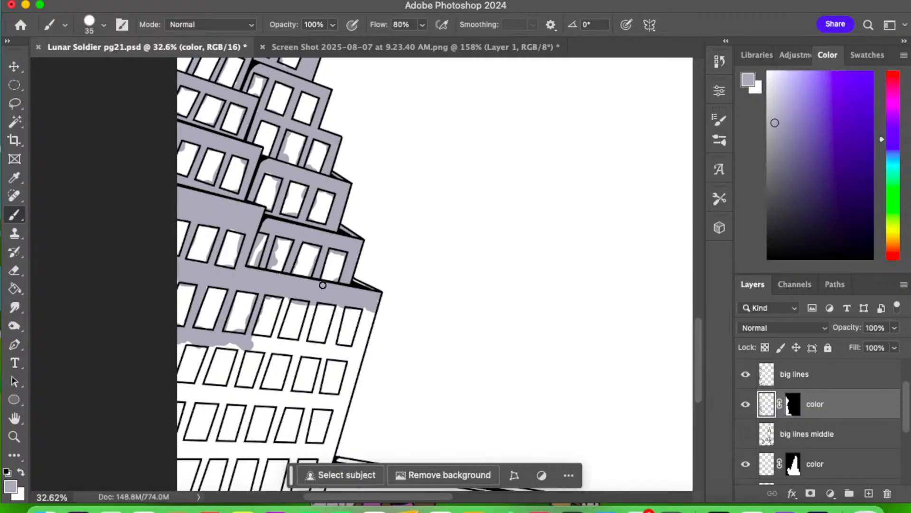
pyautogui.moveTo(310, 303)
pyautogui.mouseDown()
pyautogui.moveTo(296, 352)
pyautogui.moveTo(274, 334)
pyautogui.moveTo(286, 293)
pyautogui.moveTo(273, 345)
pyautogui.moveTo(247, 338)
pyautogui.moveTo(280, 340)
pyautogui.moveTo(260, 348)
pyautogui.moveTo(330, 351)
pyautogui.moveTo(344, 304)
pyautogui.moveTo(350, 350)
pyautogui.moveTo(337, 347)
pyautogui.moveTo(360, 359)
pyautogui.moveTo(370, 307)
pyautogui.moveTo(358, 360)
pyautogui.moveTo(372, 256)
pyautogui.mouseUp()
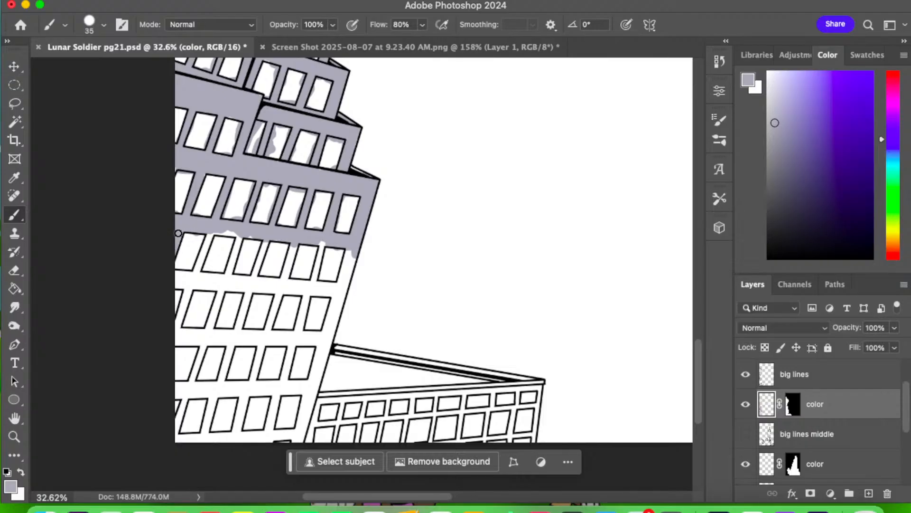
pyautogui.moveTo(203, 248)
pyautogui.mouseDown()
pyautogui.moveTo(198, 273)
pyautogui.moveTo(177, 271)
pyautogui.moveTo(191, 271)
pyautogui.moveTo(177, 286)
pyautogui.moveTo(215, 287)
pyautogui.moveTo(208, 274)
pyautogui.moveTo(228, 275)
pyautogui.moveTo(240, 233)
pyautogui.moveTo(229, 234)
pyautogui.moveTo(257, 235)
pyautogui.moveTo(271, 214)
pyautogui.moveTo(242, 284)
pyautogui.moveTo(262, 262)
pyautogui.moveTo(255, 282)
pyautogui.moveTo(280, 281)
pyautogui.moveTo(294, 241)
pyautogui.moveTo(283, 288)
pyautogui.moveTo(295, 236)
pyautogui.moveTo(290, 280)
pyautogui.moveTo(313, 283)
pyautogui.moveTo(302, 285)
pyautogui.moveTo(322, 247)
pyautogui.moveTo(312, 289)
pyautogui.moveTo(341, 285)
pyautogui.moveTo(317, 291)
pyautogui.moveTo(338, 294)
pyautogui.moveTo(349, 250)
pyautogui.moveTo(298, 436)
pyautogui.moveTo(309, 388)
pyautogui.mouseUp()
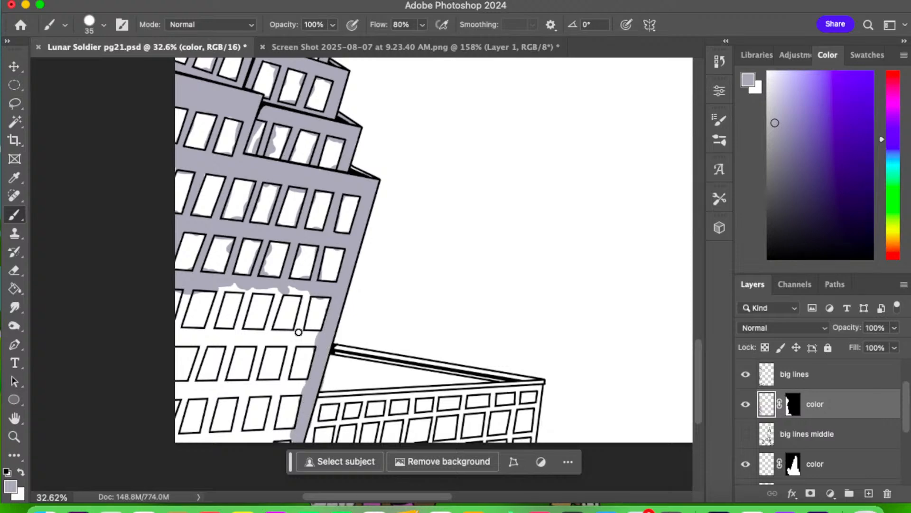
# - Fill the remaining walls around the base block's lower three window rows with lavender gray
pyautogui.moveTo(281, 428)
pyautogui.mouseDown()
pyautogui.moveTo(264, 435)
pyautogui.moveTo(291, 435)
pyautogui.moveTo(246, 441)
pyautogui.moveTo(251, 434)
pyautogui.moveTo(209, 430)
pyautogui.moveTo(196, 440)
pyautogui.moveTo(183, 438)
pyautogui.moveTo(176, 419)
pyautogui.moveTo(186, 398)
pyautogui.moveTo(182, 412)
pyautogui.moveTo(204, 413)
pyautogui.moveTo(205, 430)
pyautogui.moveTo(214, 394)
pyautogui.moveTo(232, 390)
pyautogui.moveTo(244, 395)
pyautogui.moveTo(236, 427)
pyautogui.moveTo(269, 425)
pyautogui.moveTo(257, 391)
pyautogui.mouseUp()
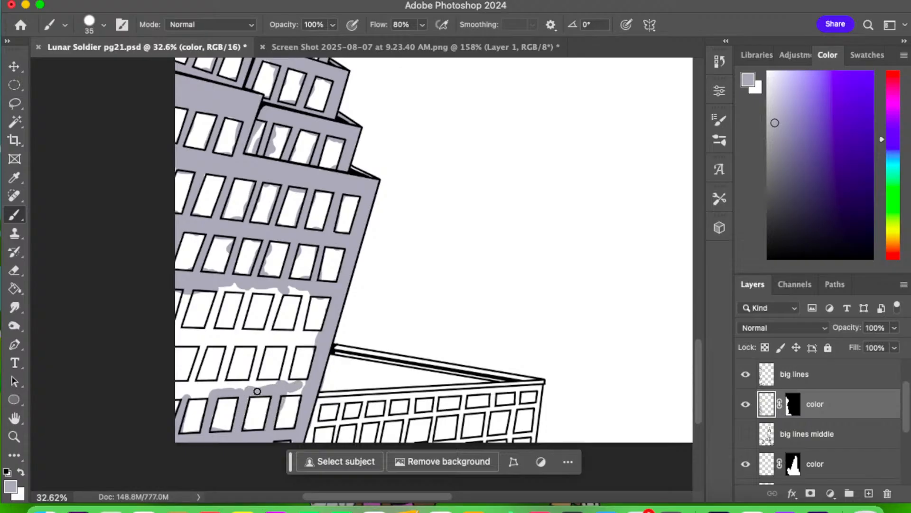
pyautogui.moveTo(311, 383); pyautogui.dragTo(241, 385)
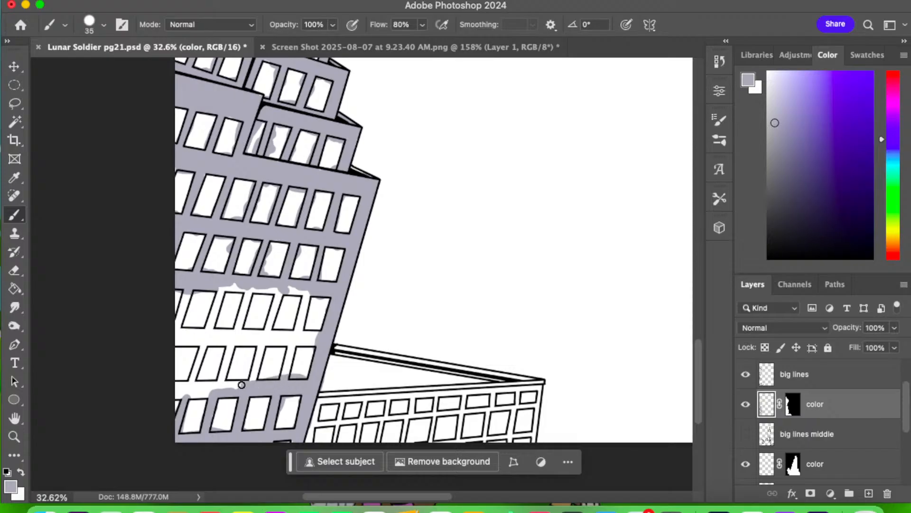
pyautogui.moveTo(181, 386)
pyautogui.mouseDown()
pyautogui.moveTo(224, 389)
pyautogui.moveTo(187, 385)
pyautogui.moveTo(244, 386)
pyautogui.moveTo(257, 373)
pyautogui.moveTo(260, 342)
pyautogui.moveTo(273, 338)
pyautogui.moveTo(293, 341)
pyautogui.moveTo(285, 371)
pyautogui.mouseUp()
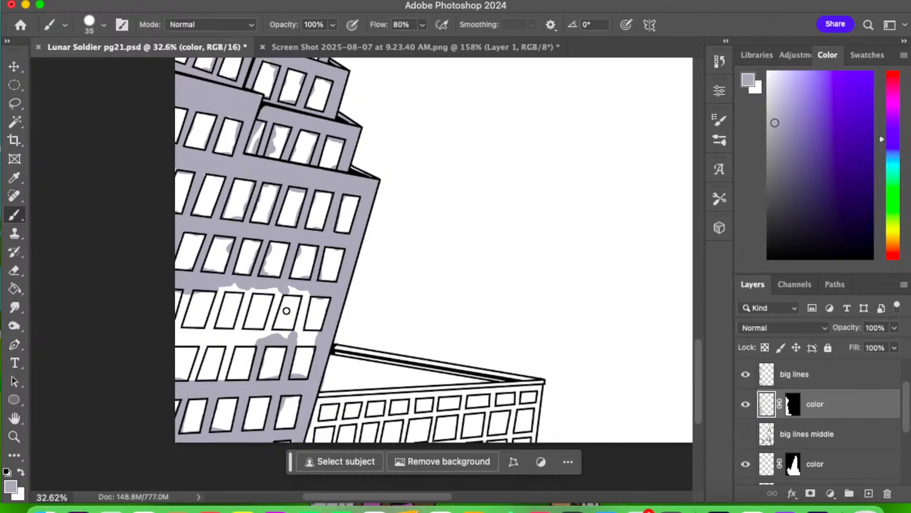
pyautogui.moveTo(303, 337)
pyautogui.mouseDown()
pyautogui.moveTo(282, 338)
pyautogui.moveTo(316, 343)
pyautogui.moveTo(239, 339)
pyautogui.moveTo(219, 385)
pyautogui.moveTo(223, 339)
pyautogui.moveTo(191, 381)
pyautogui.moveTo(199, 353)
pyautogui.moveTo(197, 363)
pyautogui.moveTo(189, 335)
pyautogui.moveTo(216, 285)
pyautogui.moveTo(178, 344)
pyautogui.moveTo(243, 338)
pyautogui.moveTo(177, 337)
pyautogui.moveTo(177, 292)
pyautogui.moveTo(175, 332)
pyautogui.moveTo(211, 317)
pyautogui.moveTo(211, 327)
pyautogui.moveTo(220, 294)
pyautogui.moveTo(240, 287)
pyautogui.moveTo(227, 290)
pyautogui.moveTo(246, 290)
pyautogui.moveTo(237, 334)
pyautogui.moveTo(213, 331)
pyautogui.moveTo(269, 334)
pyautogui.moveTo(216, 329)
pyautogui.mouseUp()
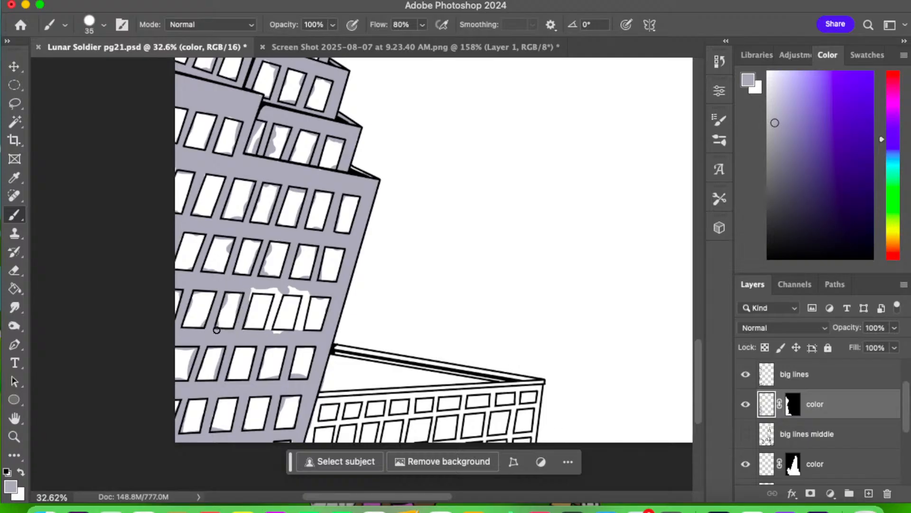
pyautogui.moveTo(274, 287)
pyautogui.mouseDown()
pyautogui.moveTo(269, 327)
pyautogui.moveTo(279, 290)
pyautogui.moveTo(273, 317)
pyautogui.moveTo(288, 335)
pyautogui.moveTo(304, 300)
pyautogui.moveTo(303, 308)
pyautogui.moveTo(293, 289)
pyautogui.moveTo(305, 291)
pyautogui.moveTo(247, 300)
pyautogui.mouseUp()
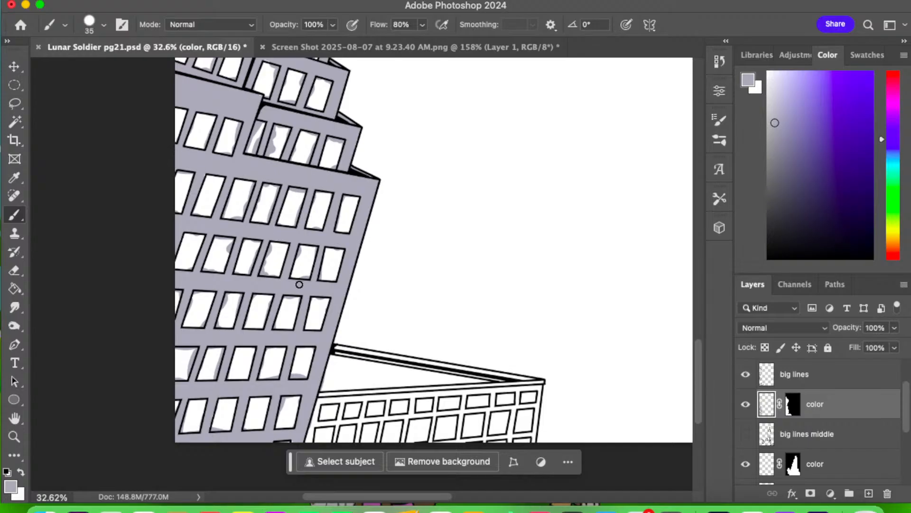
# - Erase the lavender gray spill from the stepped building's uppermost windows with the 15 px Eraser
pyautogui.scroll(5, 299, 284)
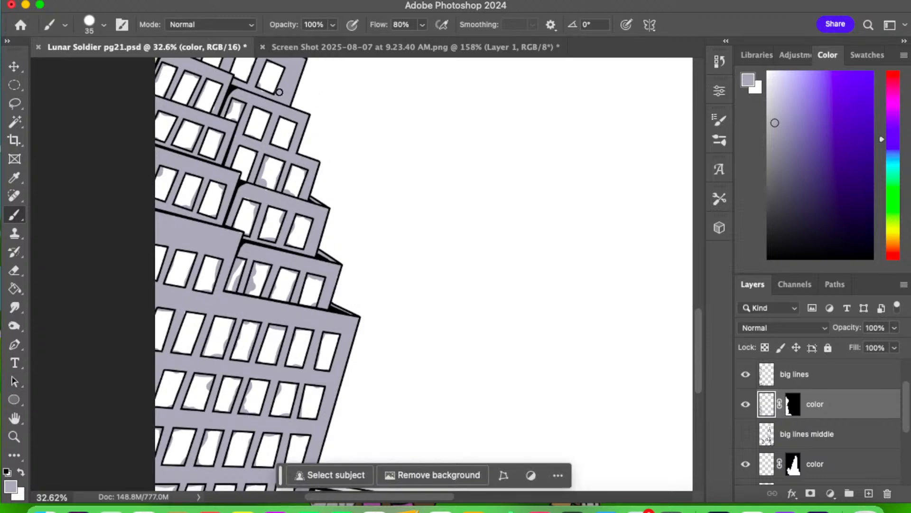
pyautogui.scroll(3, 268, 184)
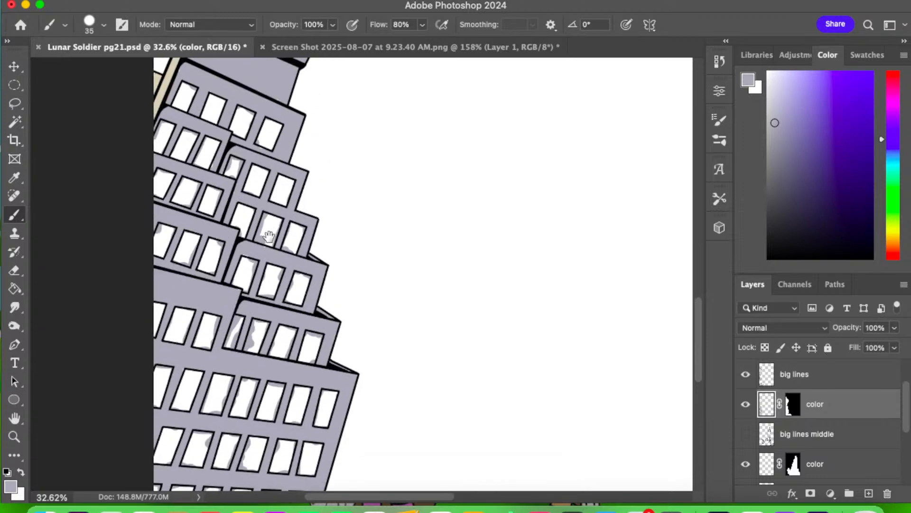
pyautogui.scroll(5, 293, 159)
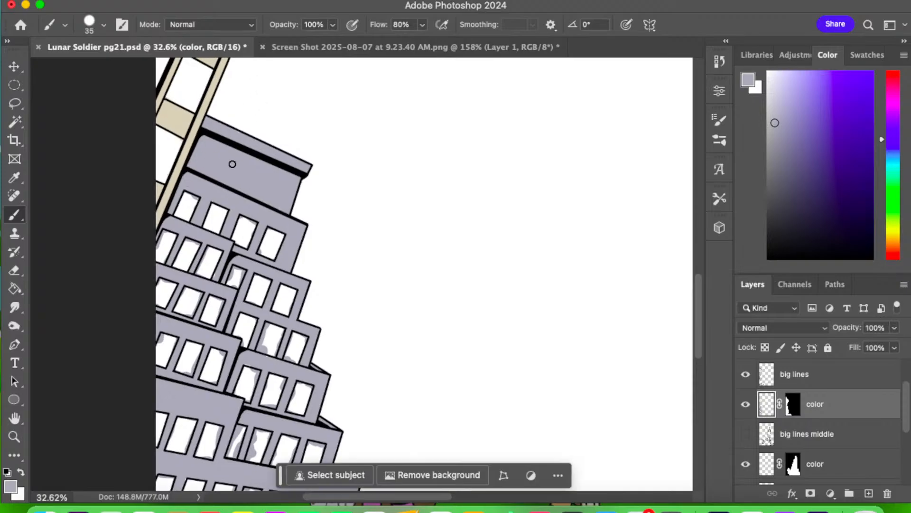
pyautogui.moveTo(342, 293); pyautogui.dragTo(354, 189)
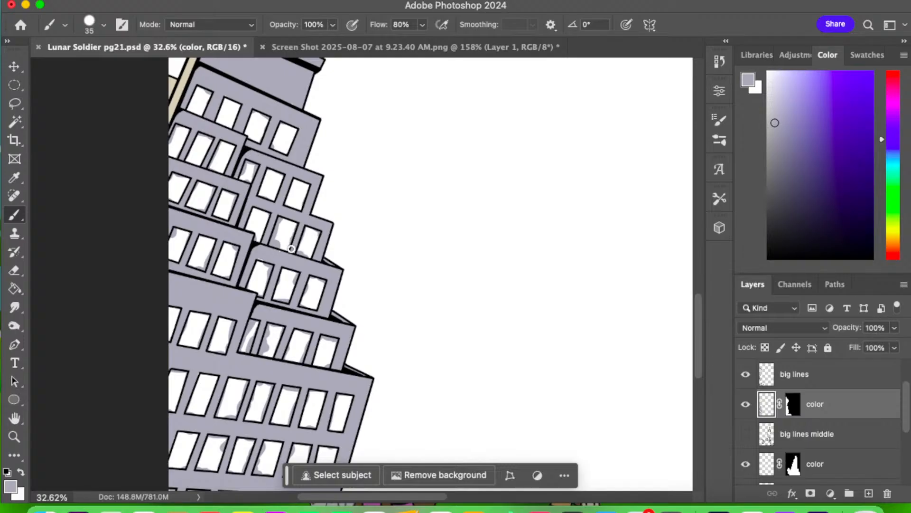
pyautogui.click(14, 436)
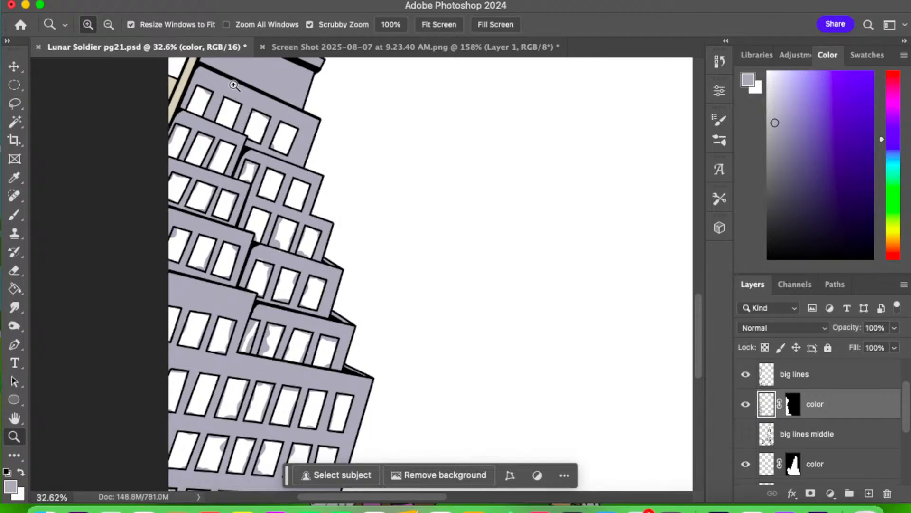
pyautogui.moveTo(234, 85); pyautogui.dragTo(276, 90)
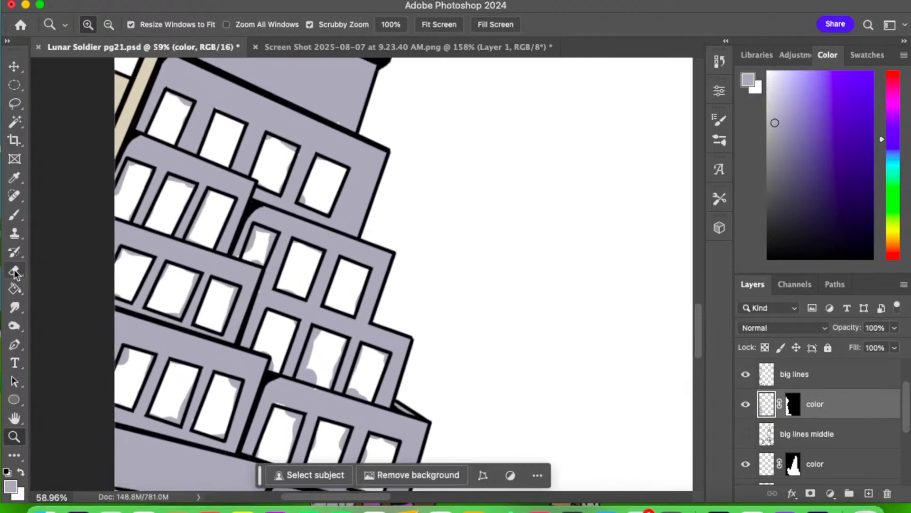
pyautogui.click(14, 271)
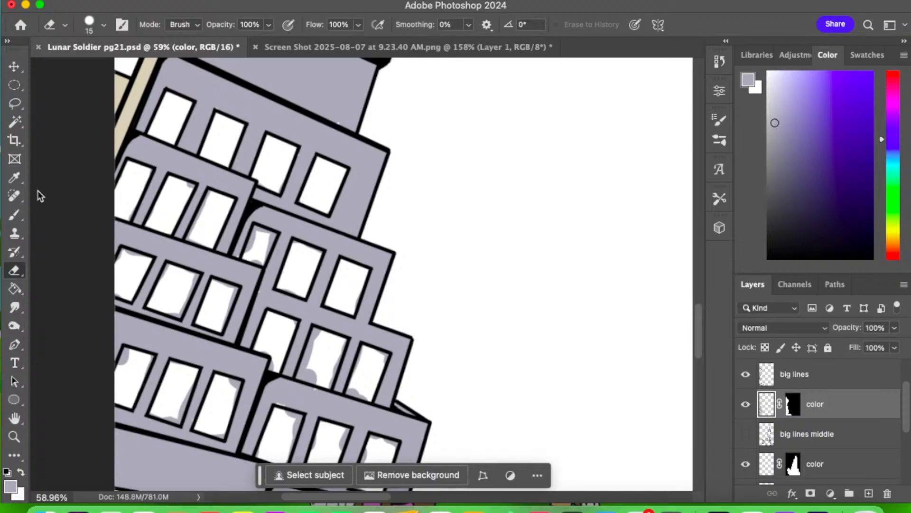
# - Touch up missed wall spots below the roof block with lavender gray and erase spill from the next tier's windows
pyautogui.click(15, 216)
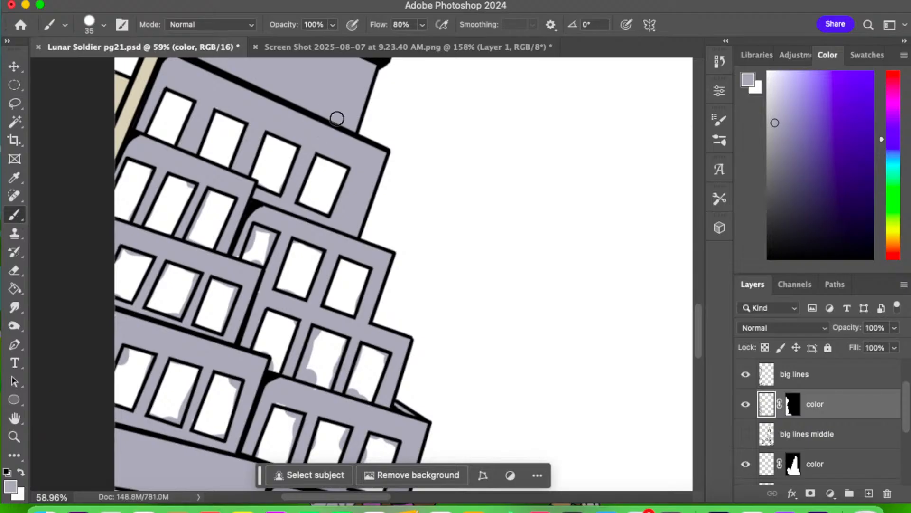
pyautogui.click(15, 271)
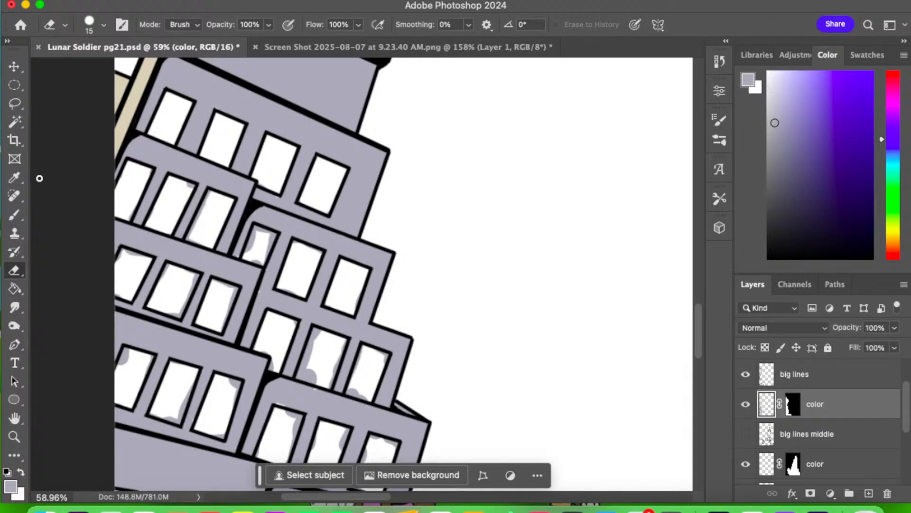
pyautogui.click(15, 215)
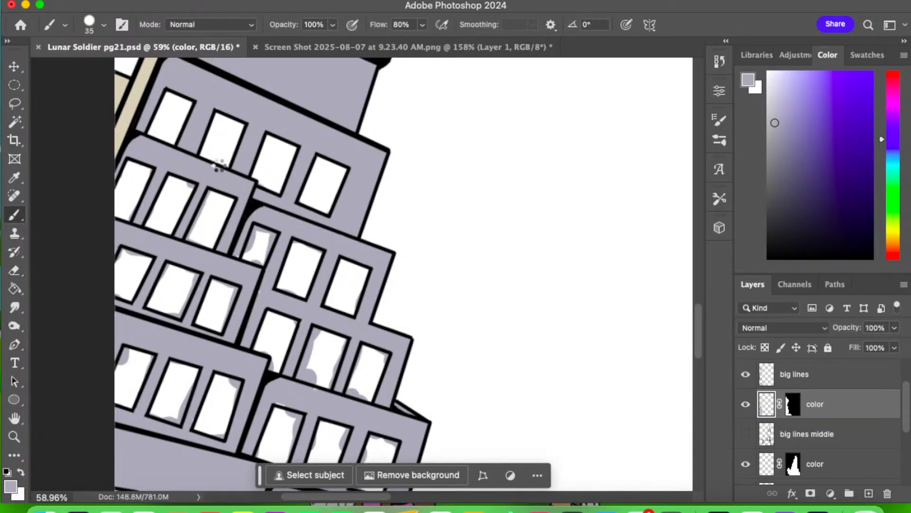
pyautogui.click(15, 271)
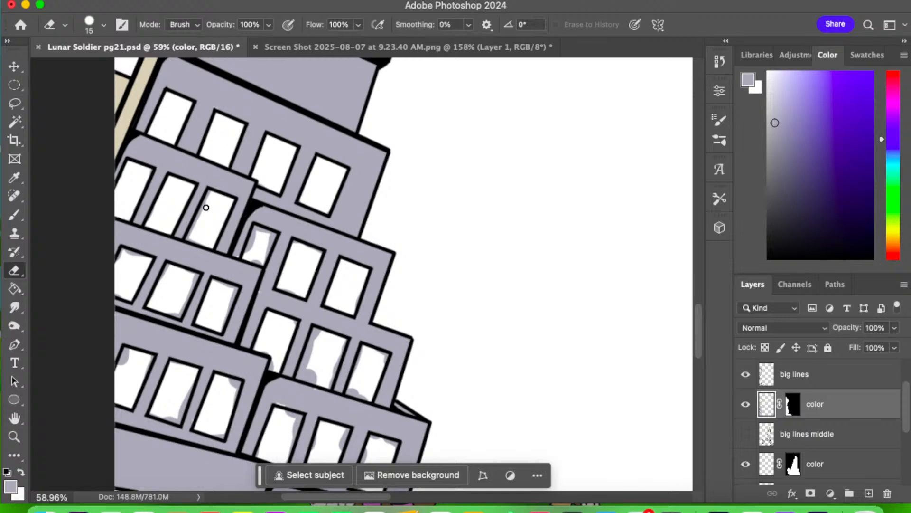
pyautogui.moveTo(203, 204); pyautogui.dragTo(189, 238)
pyautogui.moveTo(254, 242)
pyautogui.mouseDown()
pyautogui.moveTo(254, 230)
pyautogui.moveTo(270, 236)
pyautogui.moveTo(257, 259)
pyautogui.mouseUp()
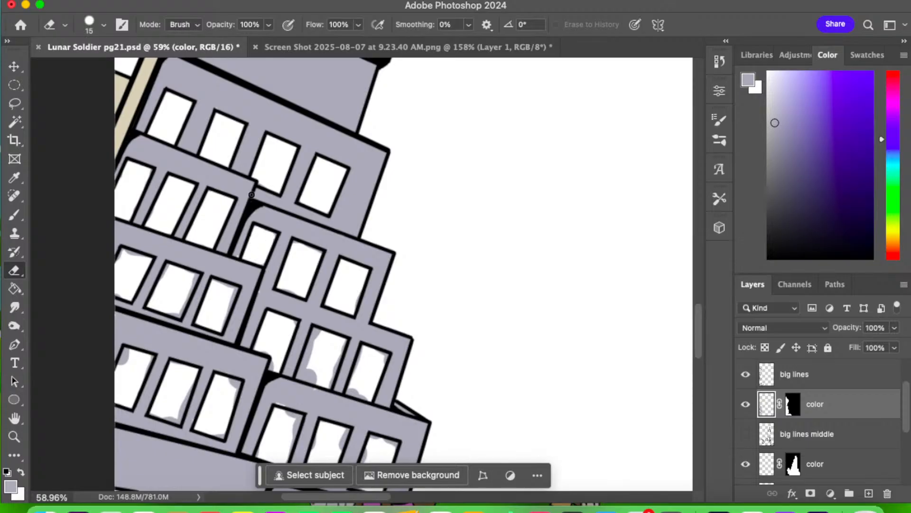
pyautogui.click(16, 220)
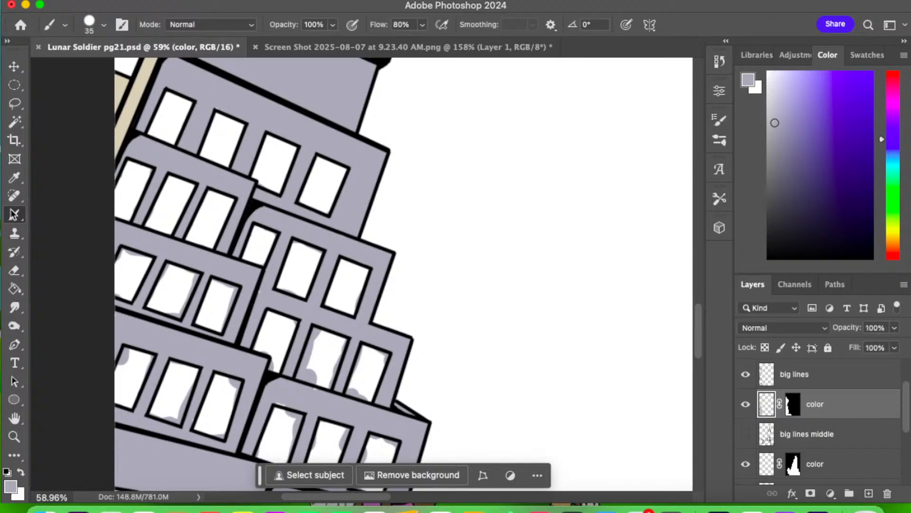
# - Erase the lavender gray spill from the third tier's three windows with the 15 px Eraser and reduce the Brush size to 20 px
pyautogui.click(15, 270)
pyautogui.moveTo(126, 252)
pyautogui.mouseDown()
pyautogui.moveTo(118, 263)
pyautogui.moveTo(134, 255)
pyautogui.moveTo(124, 254)
pyautogui.moveTo(145, 261)
pyautogui.moveTo(118, 290)
pyautogui.mouseUp()
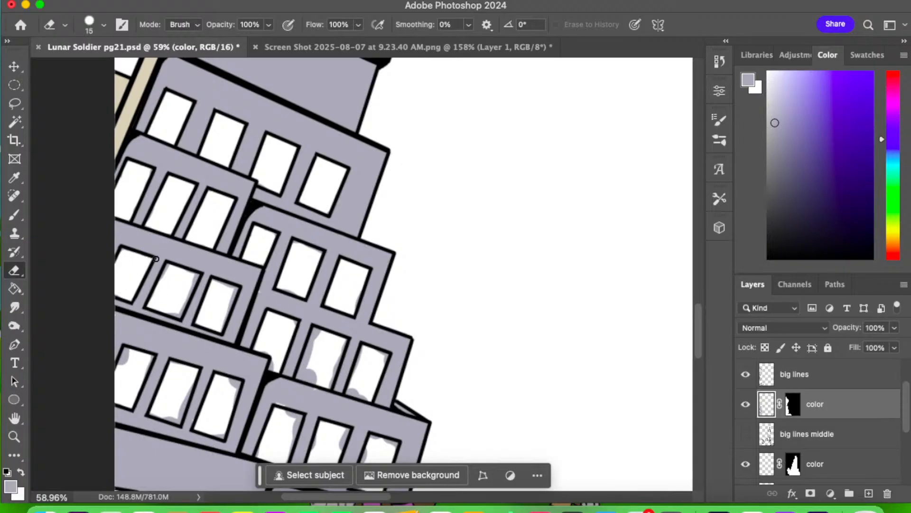
pyautogui.moveTo(166, 275)
pyautogui.mouseDown()
pyautogui.moveTo(167, 267)
pyautogui.moveTo(155, 303)
pyautogui.moveTo(173, 314)
pyautogui.moveTo(189, 275)
pyautogui.mouseUp()
pyautogui.click(14, 215)
pyautogui.press('[')
pyautogui.press('[')
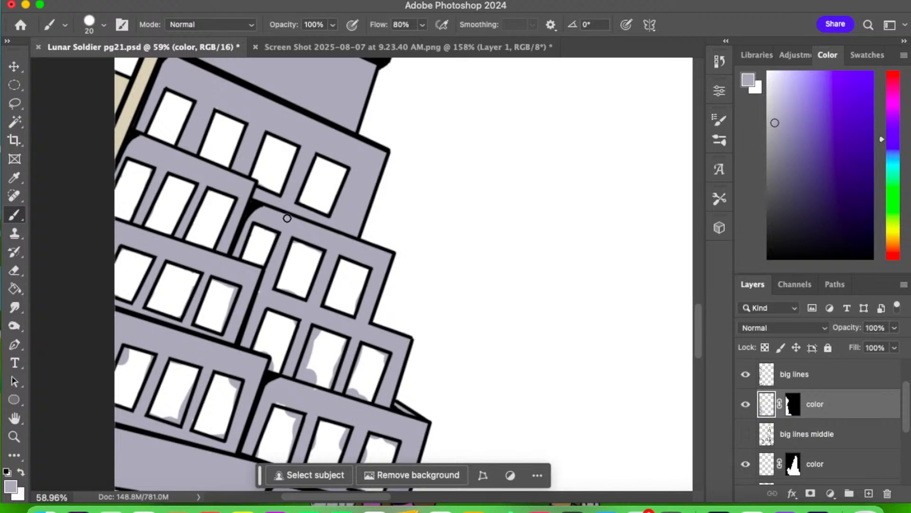
pyautogui.click(14, 270)
pyautogui.moveTo(221, 286)
pyautogui.mouseDown()
pyautogui.moveTo(231, 291)
pyautogui.moveTo(222, 321)
pyautogui.mouseUp()
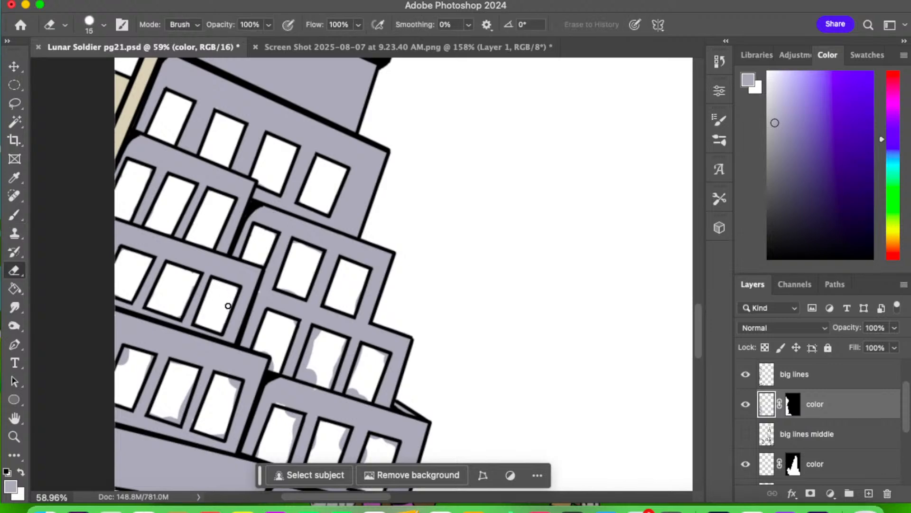
# - Touch up the wall edge beside the third tier and erase the color spill from the adjoining right block's two window rows
pyautogui.click(14, 215)
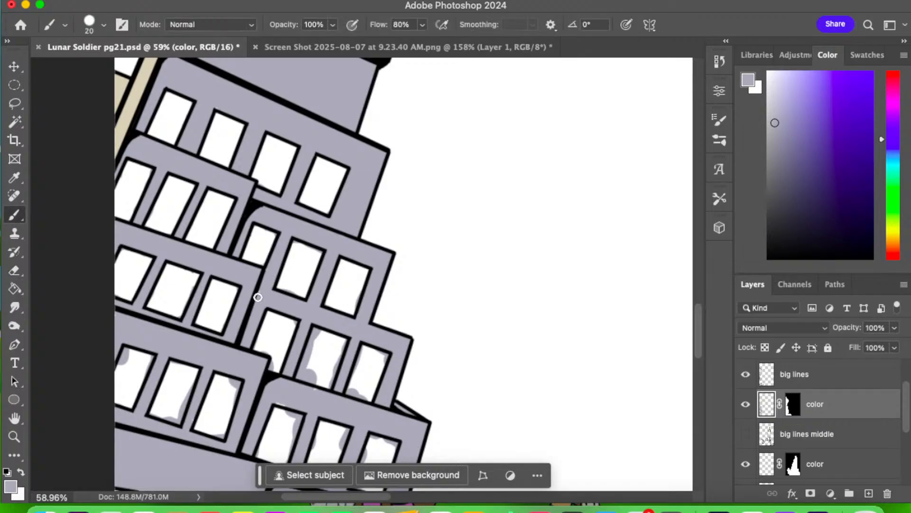
pyautogui.click(14, 270)
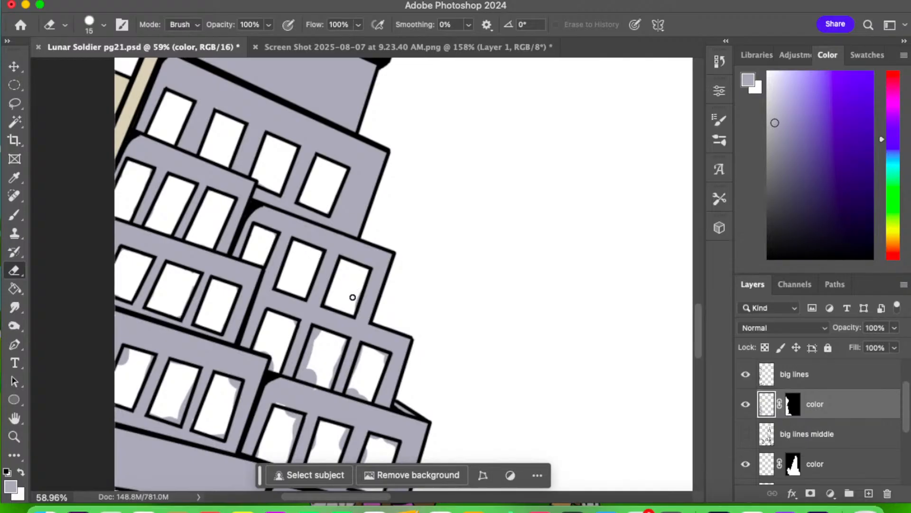
pyautogui.moveTo(314, 369)
pyautogui.mouseDown()
pyautogui.moveTo(315, 330)
pyautogui.moveTo(335, 357)
pyautogui.moveTo(342, 350)
pyautogui.moveTo(336, 361)
pyautogui.moveTo(342, 343)
pyautogui.moveTo(331, 378)
pyautogui.moveTo(310, 377)
pyautogui.moveTo(330, 386)
pyautogui.moveTo(306, 366)
pyautogui.moveTo(295, 322)
pyautogui.moveTo(270, 367)
pyautogui.mouseUp()
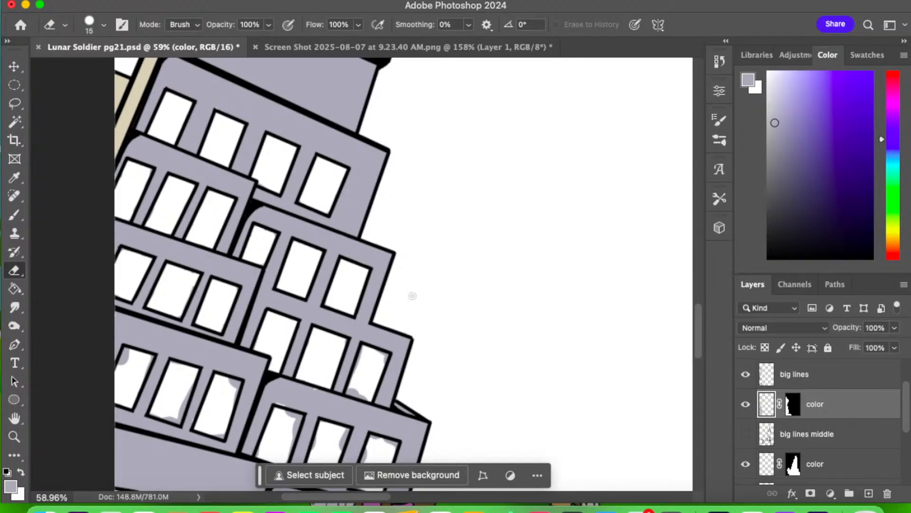
pyautogui.moveTo(361, 382)
pyautogui.mouseDown()
pyautogui.moveTo(350, 390)
pyautogui.moveTo(368, 396)
pyautogui.moveTo(386, 356)
pyautogui.moveTo(373, 351)
pyautogui.moveTo(356, 378)
pyautogui.moveTo(352, 361)
pyautogui.mouseUp()
pyautogui.press('b')
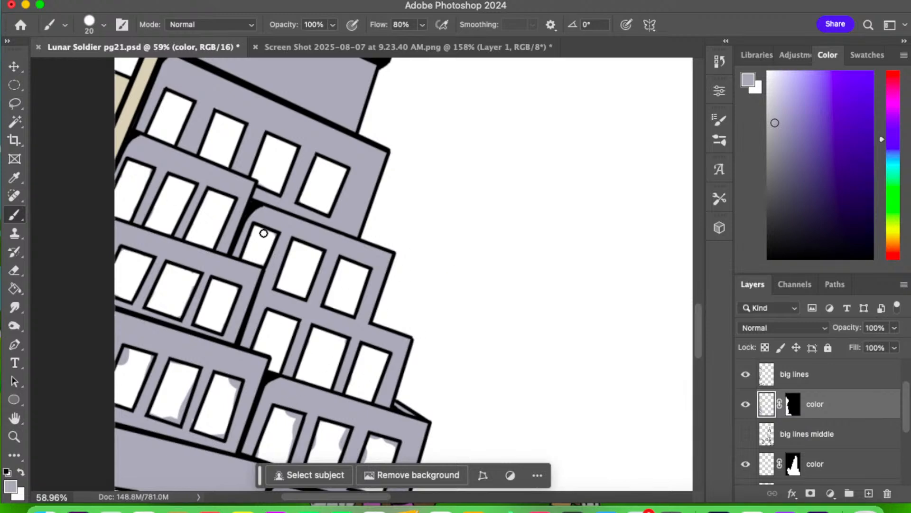
# - Check the coloring across the whole page with the big lines middle layer shown temporarily
pyautogui.click(14, 436)
pyautogui.moveTo(430, 317); pyautogui.dragTo(323, 386)
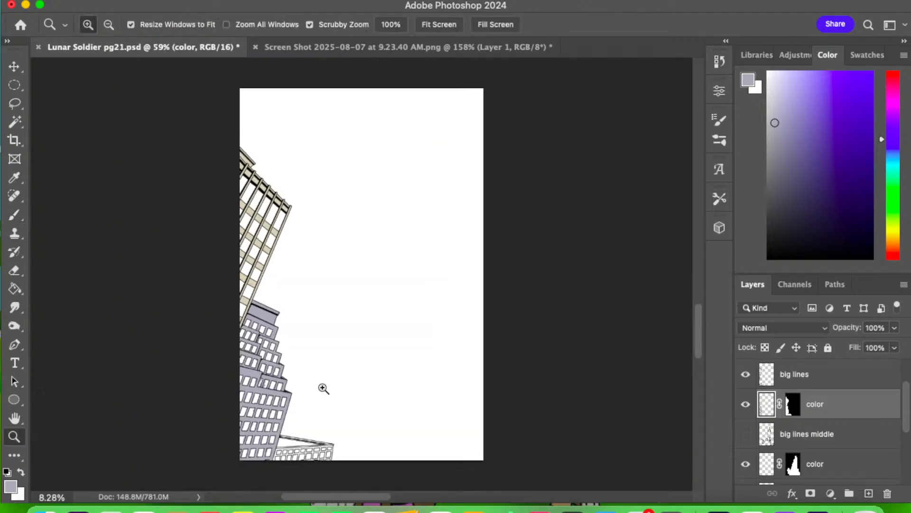
pyautogui.click(745, 434)
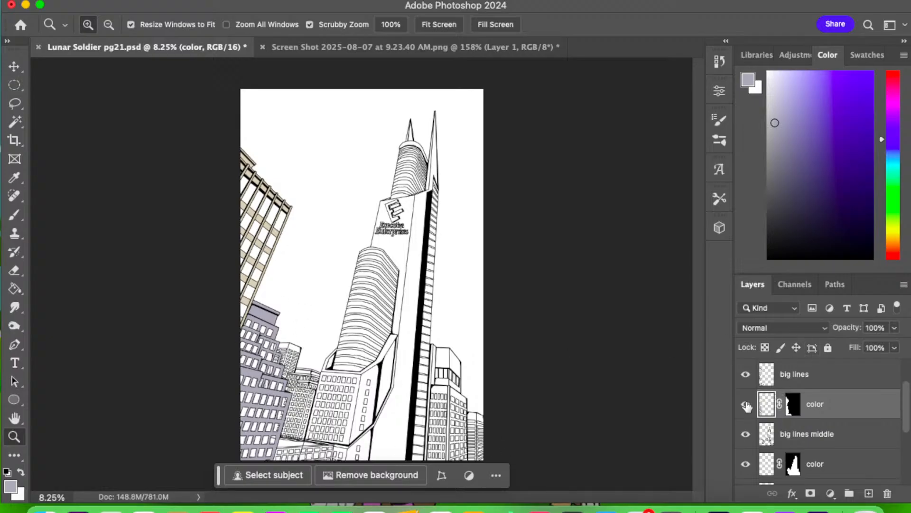
pyautogui.click(745, 436)
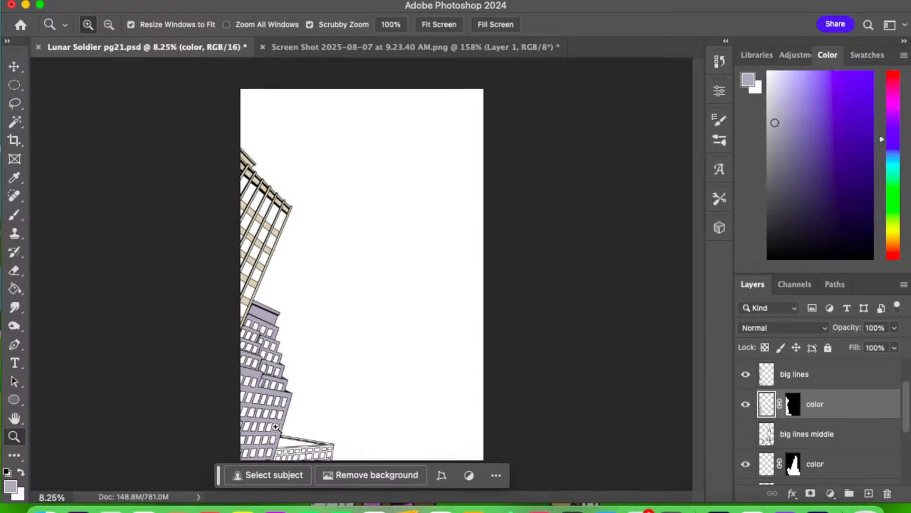
# - Erase the lavender gray spill from the windows of the stepped building's fourth tier and the right block beside it
pyautogui.moveTo(276, 428)
pyautogui.mouseDown()
pyautogui.moveTo(359, 370)
pyautogui.moveTo(335, 323)
pyautogui.mouseUp()
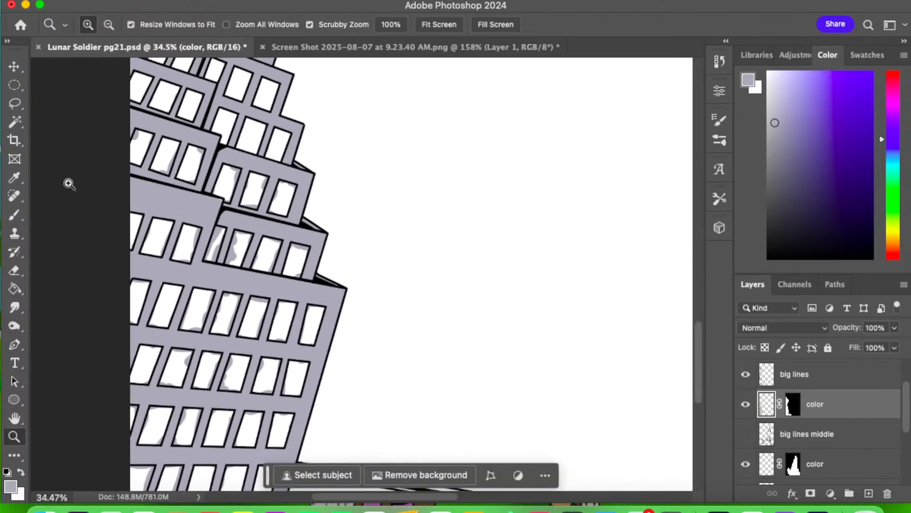
pyautogui.click(14, 270)
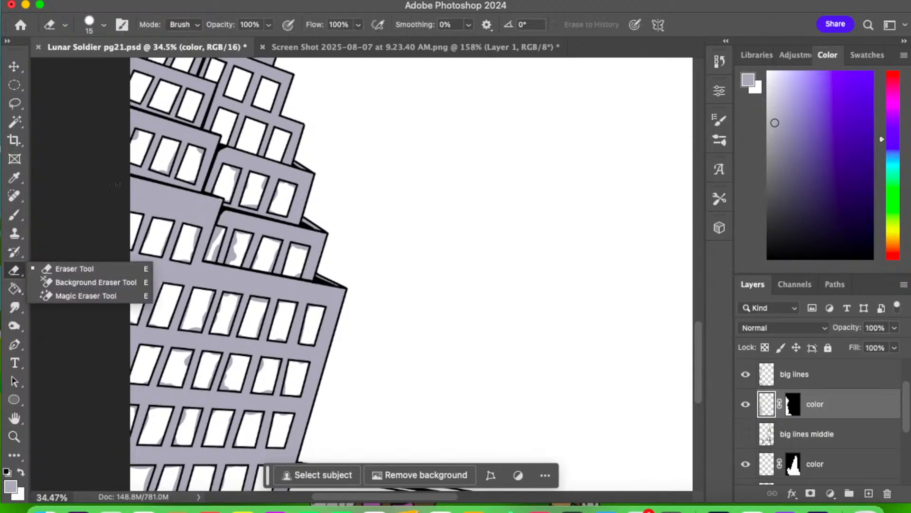
pyautogui.click(18, 273)
pyautogui.moveTo(238, 238)
pyautogui.mouseDown()
pyautogui.moveTo(221, 280)
pyautogui.moveTo(224, 351)
pyautogui.mouseUp()
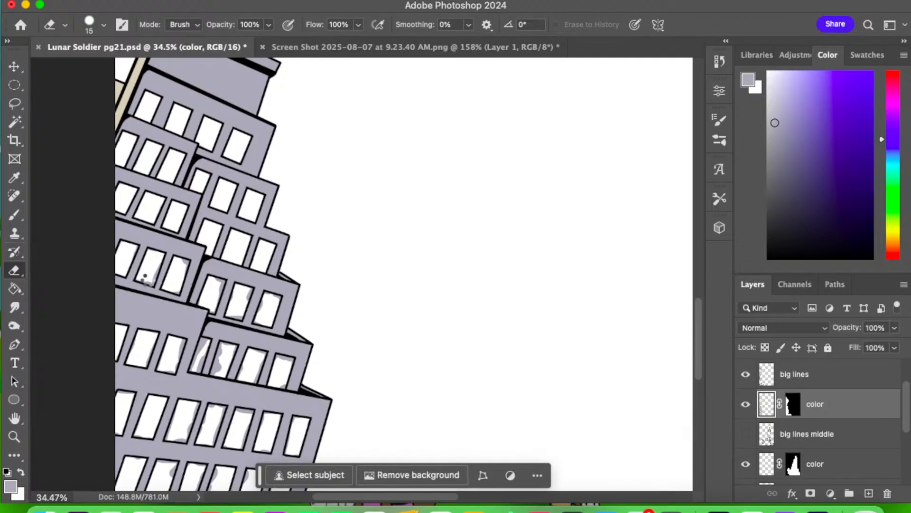
pyautogui.moveTo(144, 275); pyautogui.dragTo(142, 281)
pyautogui.moveTo(173, 244); pyautogui.dragTo(181, 263)
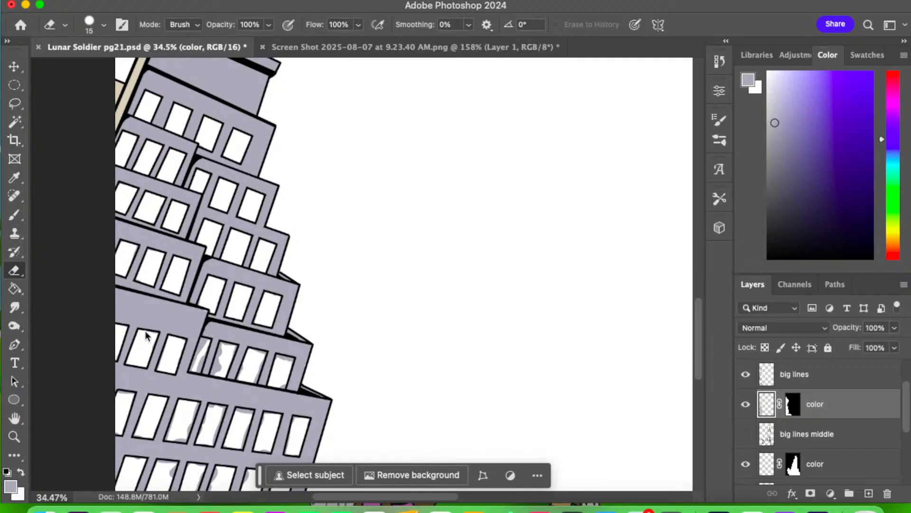
# - Erase the lavender gray spill from the four windows of the right block directly above the base block
pyautogui.moveTo(198, 356); pyautogui.dragTo(199, 345)
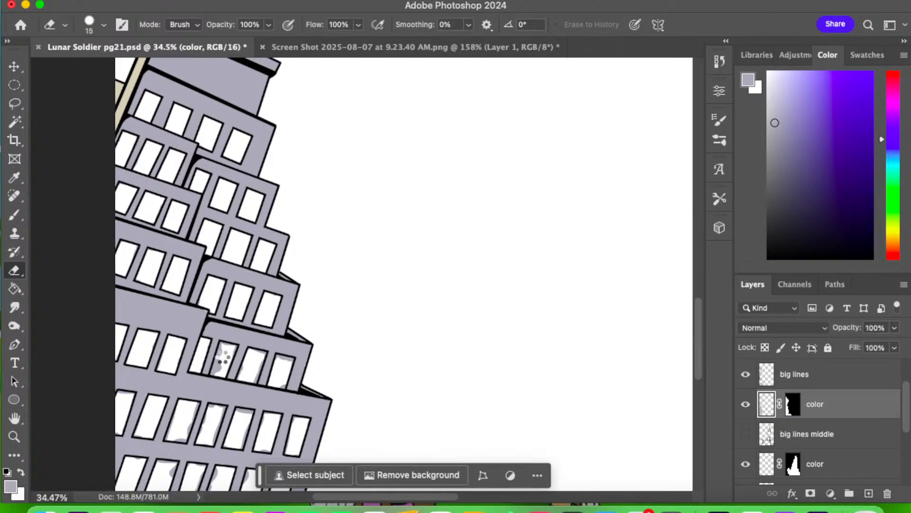
pyautogui.moveTo(223, 357)
pyautogui.mouseDown()
pyautogui.moveTo(219, 367)
pyautogui.moveTo(221, 343)
pyautogui.mouseUp()
pyautogui.moveTo(220, 358); pyautogui.dragTo(217, 364)
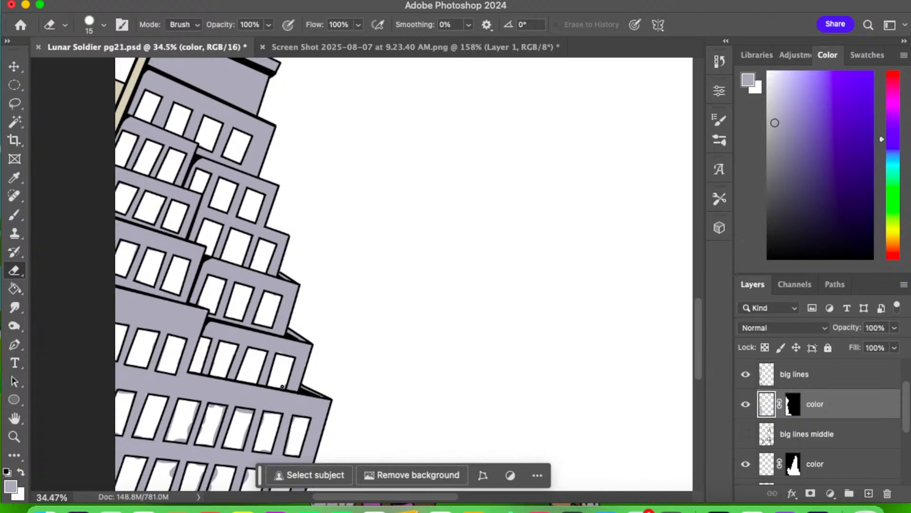
pyautogui.click(15, 214)
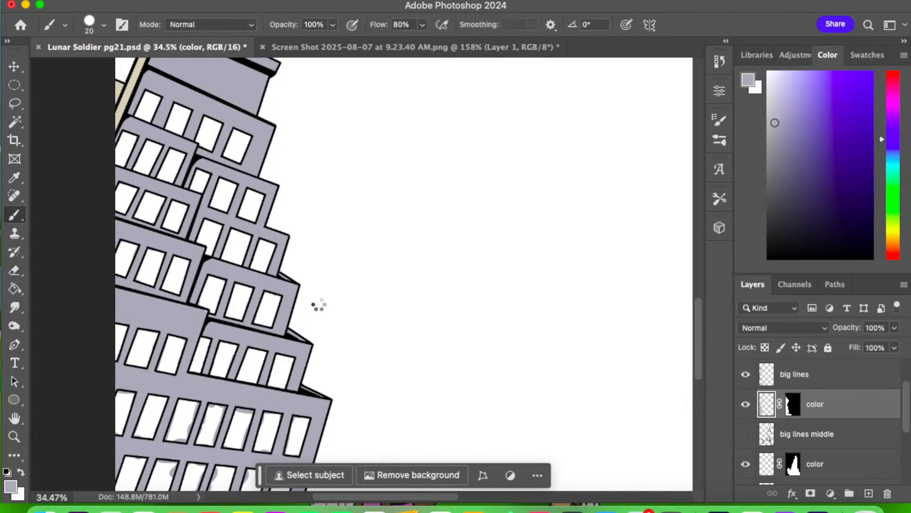
# - Clean the lavender gray spill out of the base block's first full window row with the 15 px Eraser
pyautogui.moveTo(354, 358); pyautogui.dragTo(376, 235)
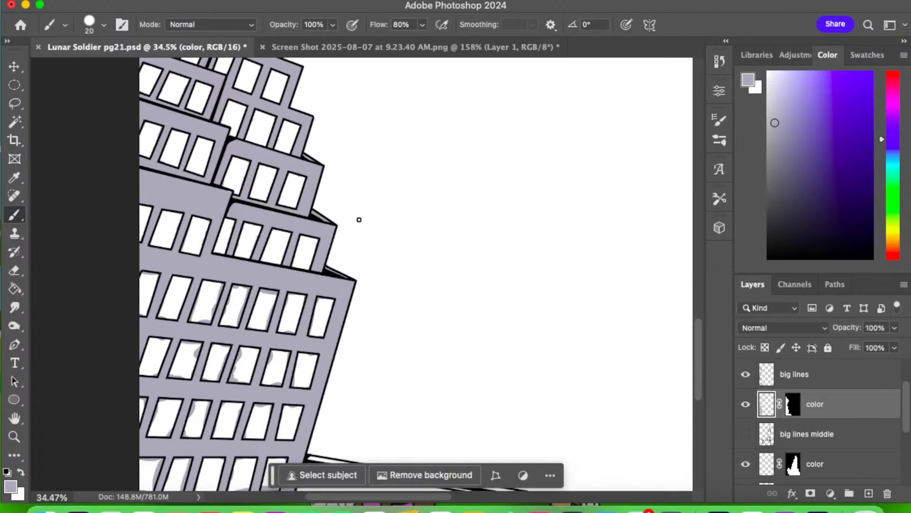
pyautogui.click(14, 270)
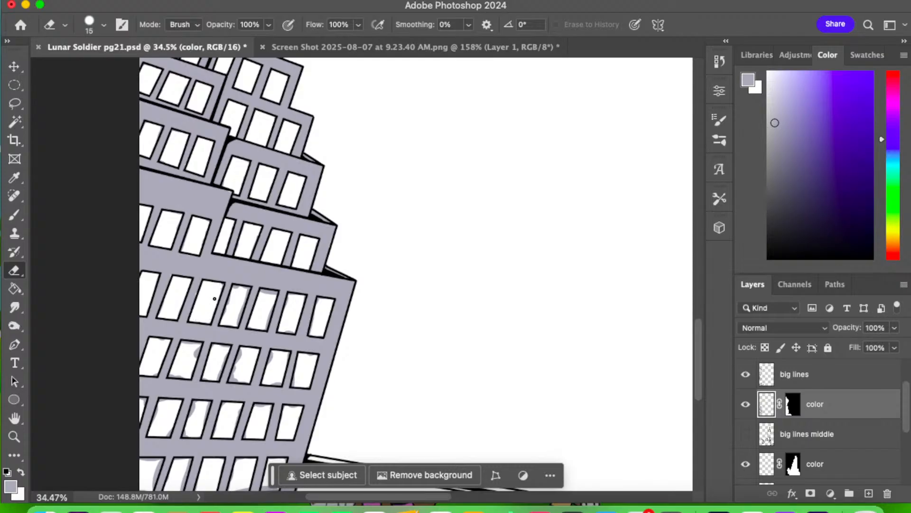
pyautogui.press('b')
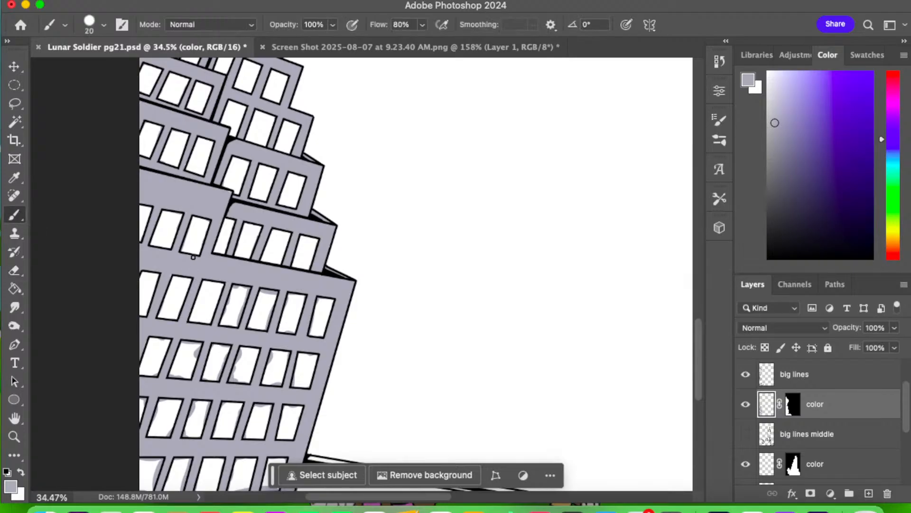
pyautogui.click(14, 270)
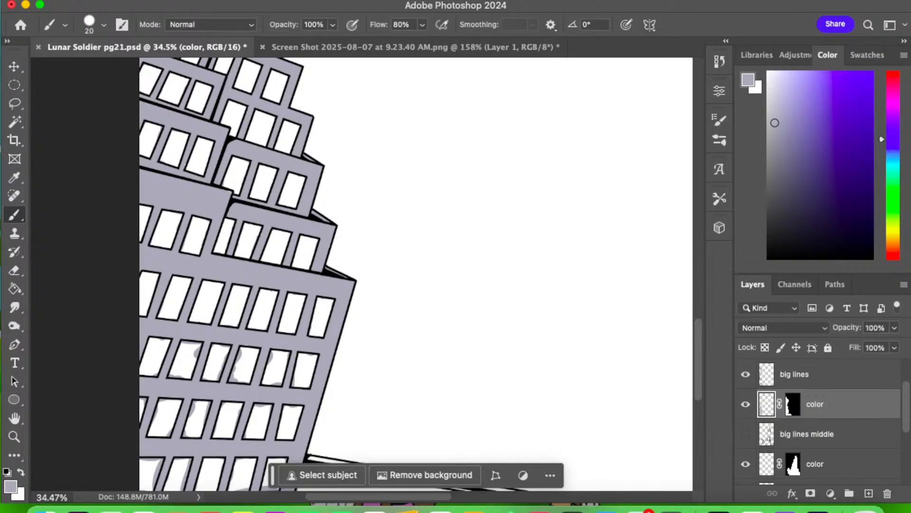
pyautogui.press('super+Tab')
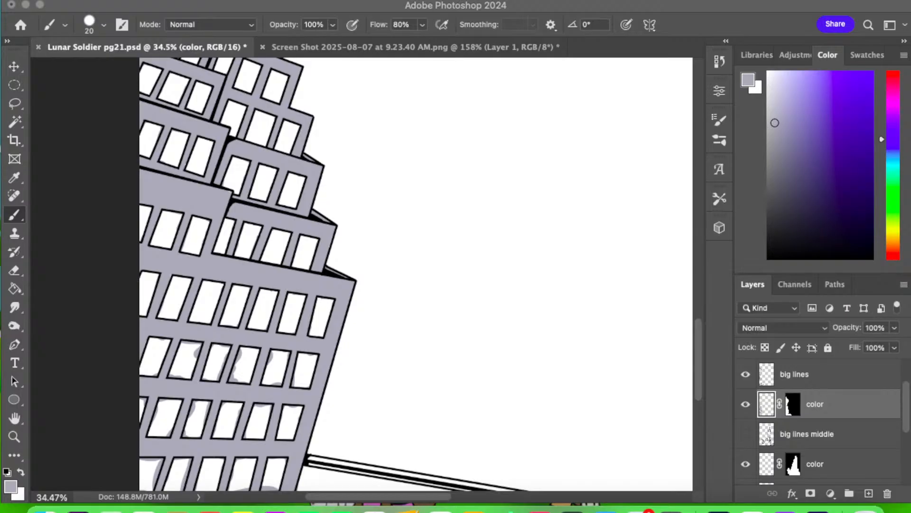
pyautogui.click(155, 9)
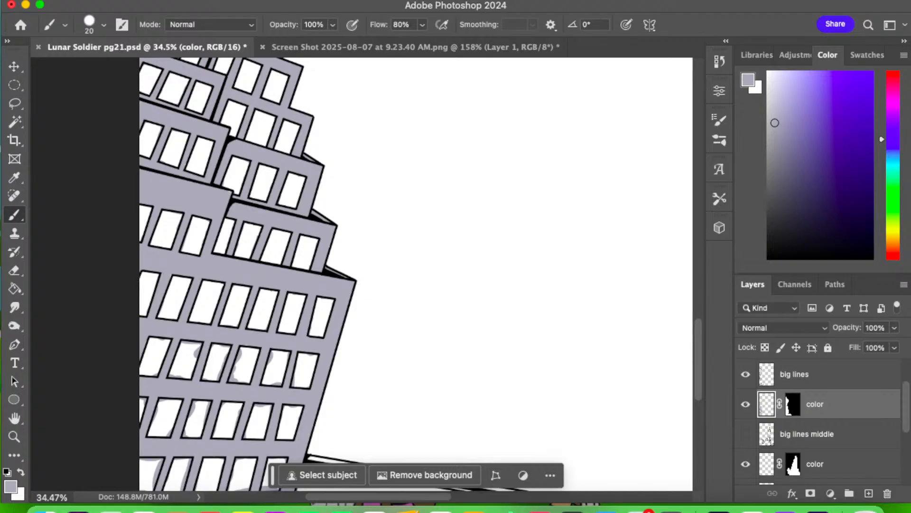
pyautogui.press('super+Tab')
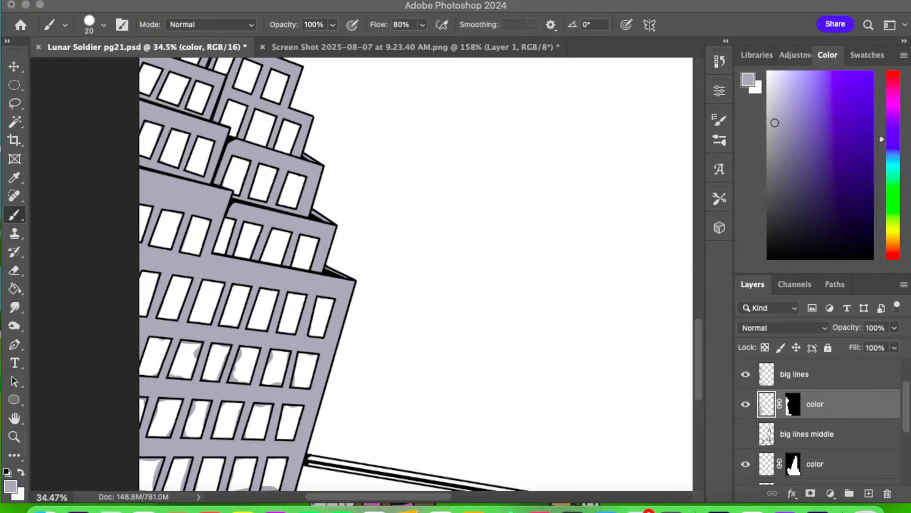
pyautogui.click(225, 11)
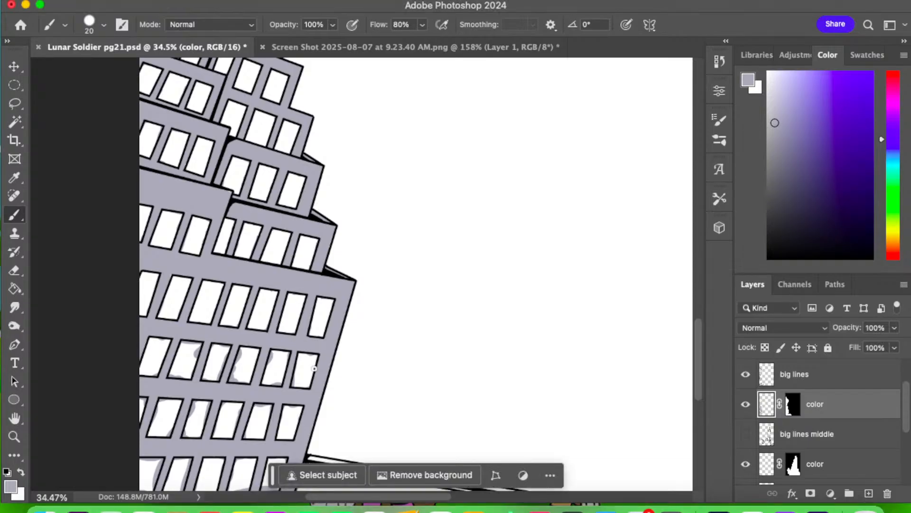
# - Erase the lavender gray spill from the windows in the base block's second full row with the 15 px Eraser
pyautogui.click(19, 270)
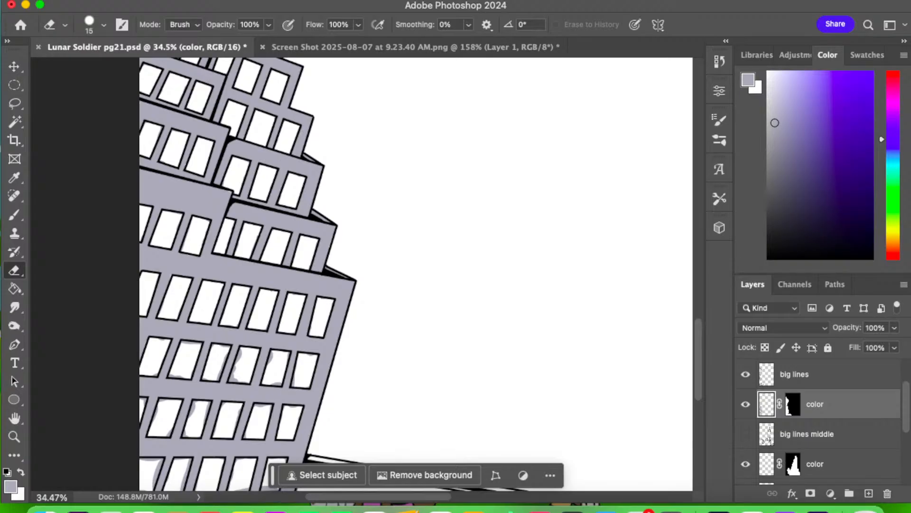
pyautogui.press('super+Tab')
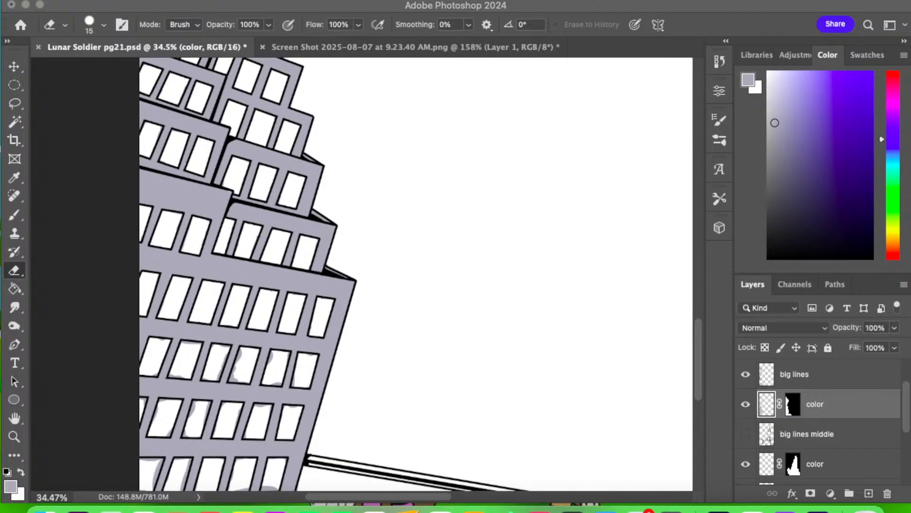
pyautogui.click(247, 10)
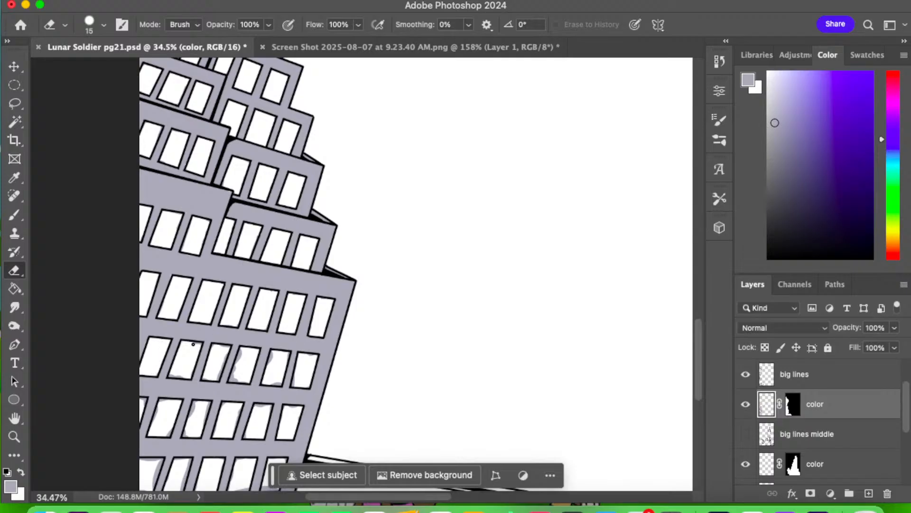
pyautogui.moveTo(175, 373); pyautogui.dragTo(185, 374)
pyautogui.moveTo(241, 358)
pyautogui.mouseDown()
pyautogui.moveTo(231, 381)
pyautogui.moveTo(245, 380)
pyautogui.moveTo(286, 353)
pyautogui.moveTo(275, 384)
pyautogui.moveTo(274, 375)
pyautogui.moveTo(295, 380)
pyautogui.mouseUp()
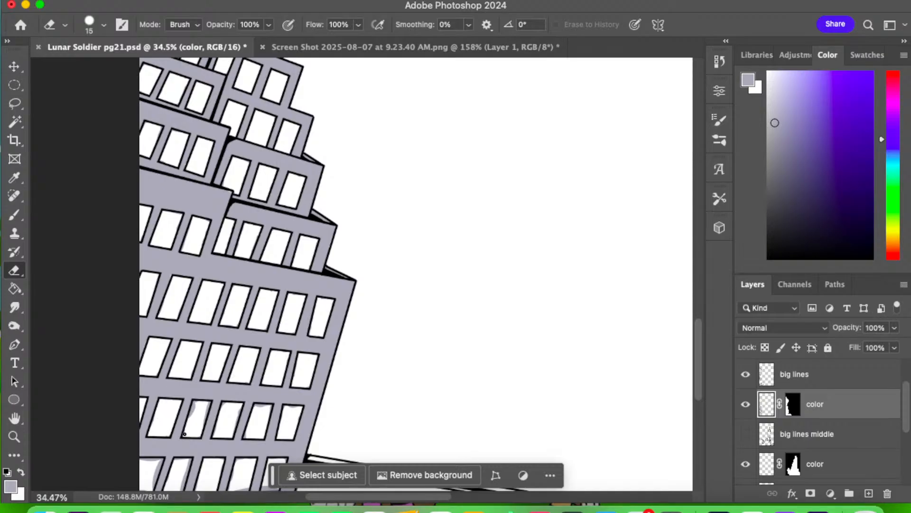
# - Erase the lavender gray spill from the windows in the base block's third full row with the 15 px Eraser
pyautogui.moveTo(185, 433); pyautogui.dragTo(194, 405)
pyautogui.click(24, 210)
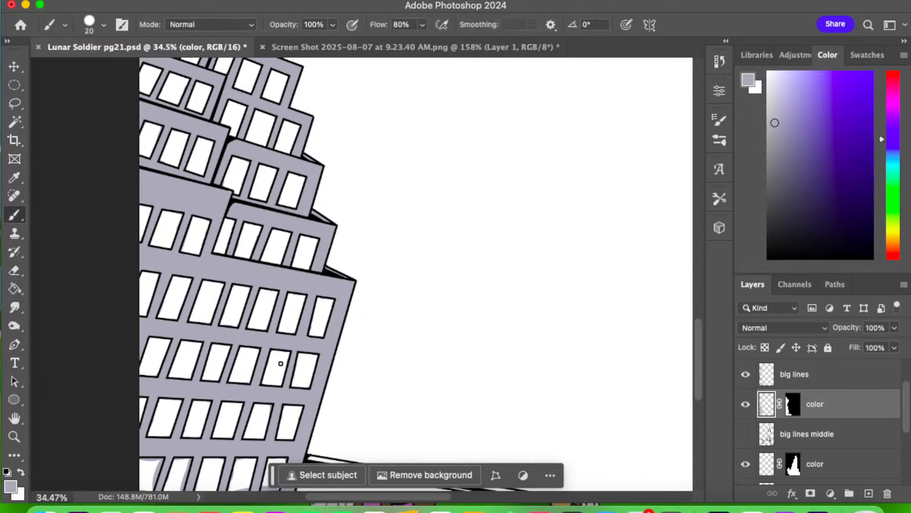
pyautogui.click(103, 27)
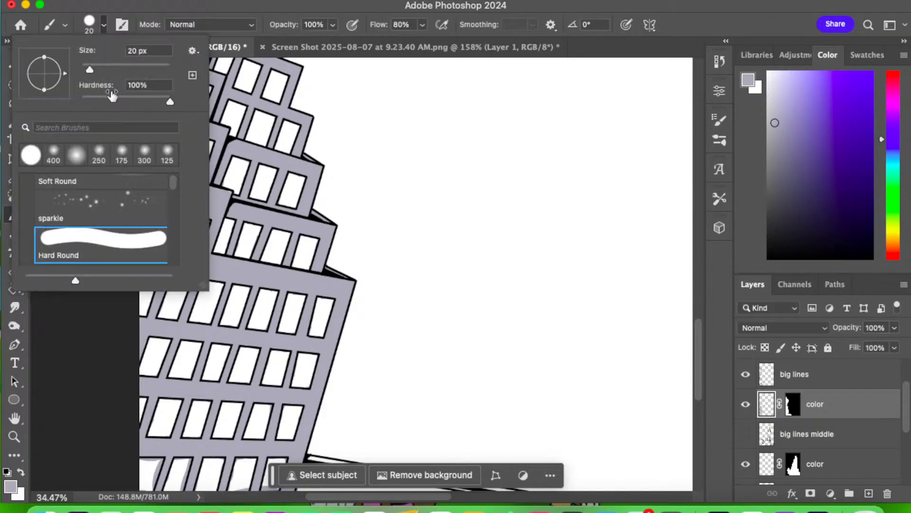
pyautogui.click(203, 13)
# - Clean the lavender gray spill out of the windows in the base block's fourth full row
pyautogui.moveTo(340, 387); pyautogui.dragTo(344, 199)
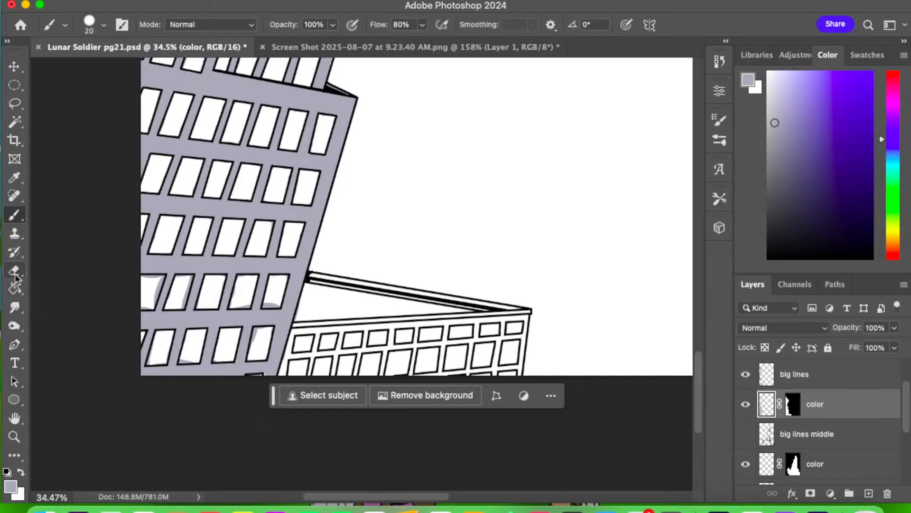
pyautogui.click(15, 274)
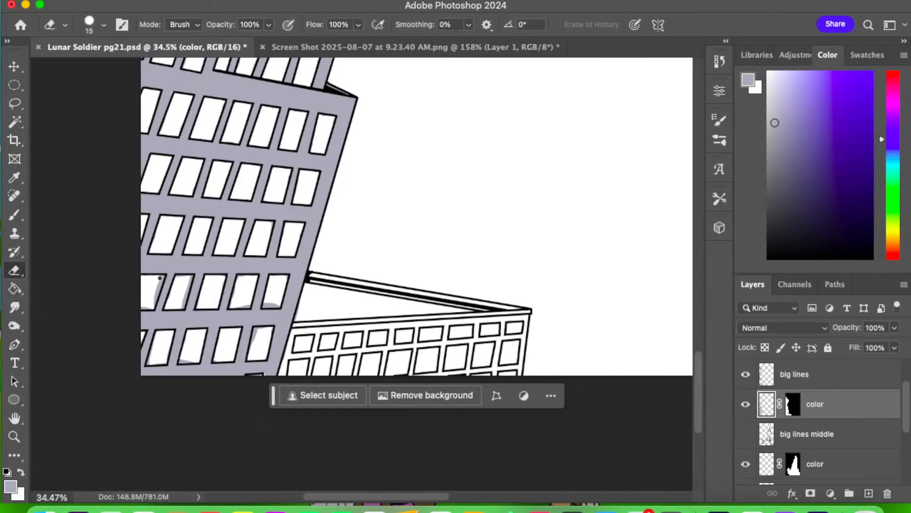
pyautogui.moveTo(162, 277)
pyautogui.mouseDown()
pyautogui.moveTo(150, 307)
pyautogui.moveTo(141, 306)
pyautogui.mouseUp()
pyautogui.moveTo(177, 281)
pyautogui.mouseDown()
pyautogui.moveTo(192, 280)
pyautogui.moveTo(185, 302)
pyautogui.mouseUp()
pyautogui.click(15, 215)
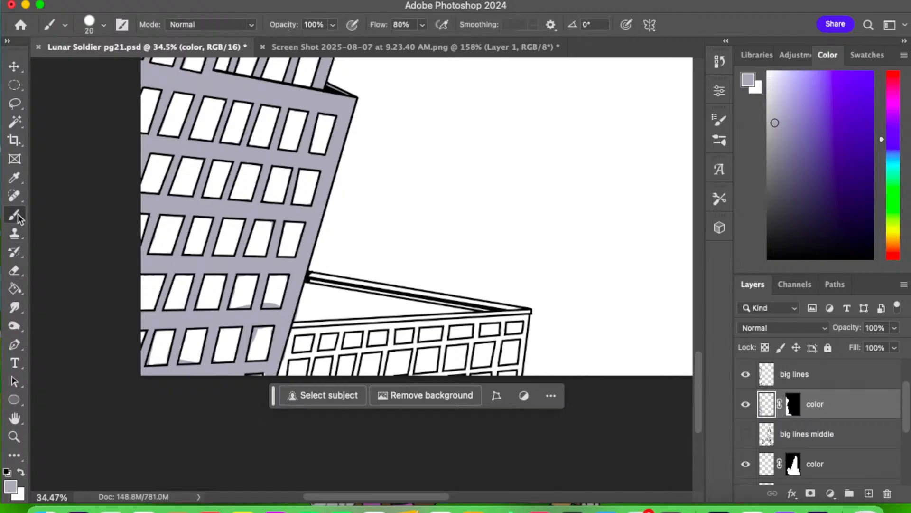
pyautogui.click(15, 272)
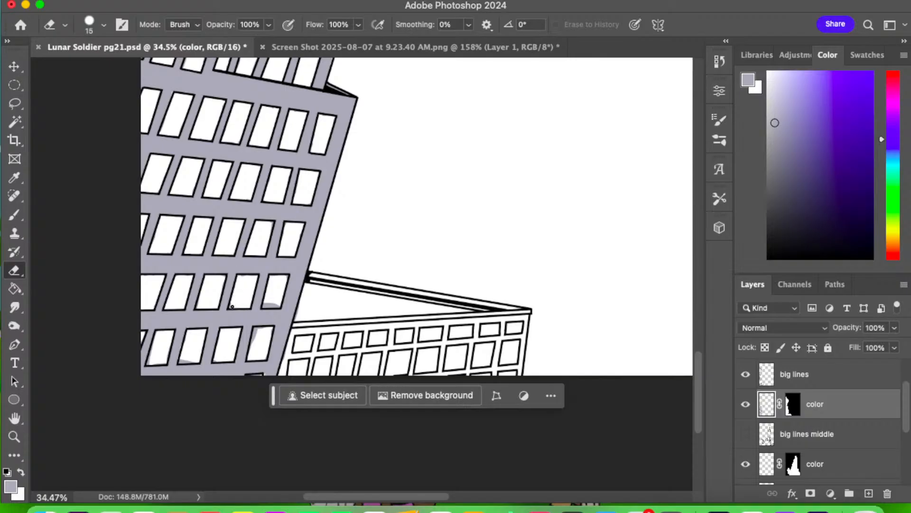
pyautogui.moveTo(267, 301); pyautogui.dragTo(278, 306)
# - Erase the remaining lavender gray spill from the windows in the base block's fifth row, then return to the Brush
pyautogui.moveTo(253, 337); pyautogui.dragTo(256, 330)
pyautogui.moveTo(191, 361)
pyautogui.mouseDown()
pyautogui.moveTo(183, 359)
pyautogui.moveTo(190, 362)
pyautogui.mouseUp()
pyautogui.click(14, 214)
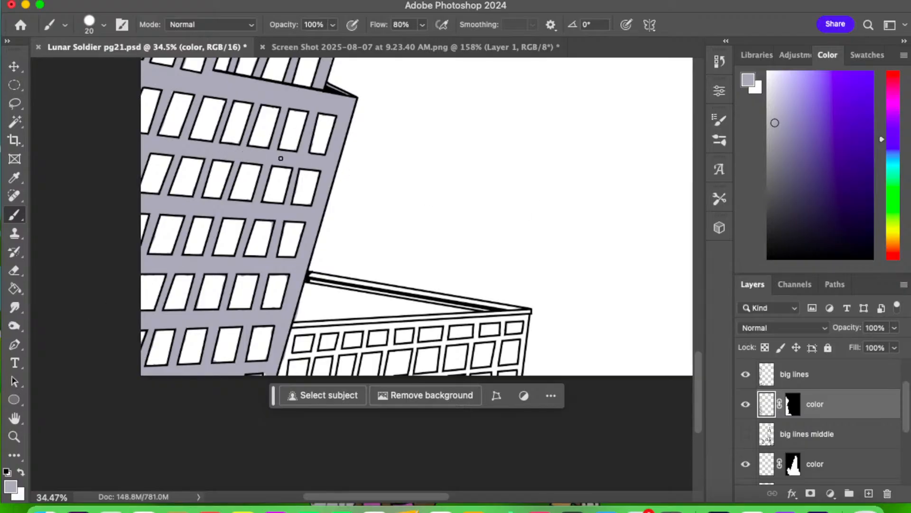
# - Choose a muted brown and paint the near end of the roof and parapet on the low building beside the lavender tower
pyautogui.moveTo(280, 158); pyautogui.dragTo(258, 350)
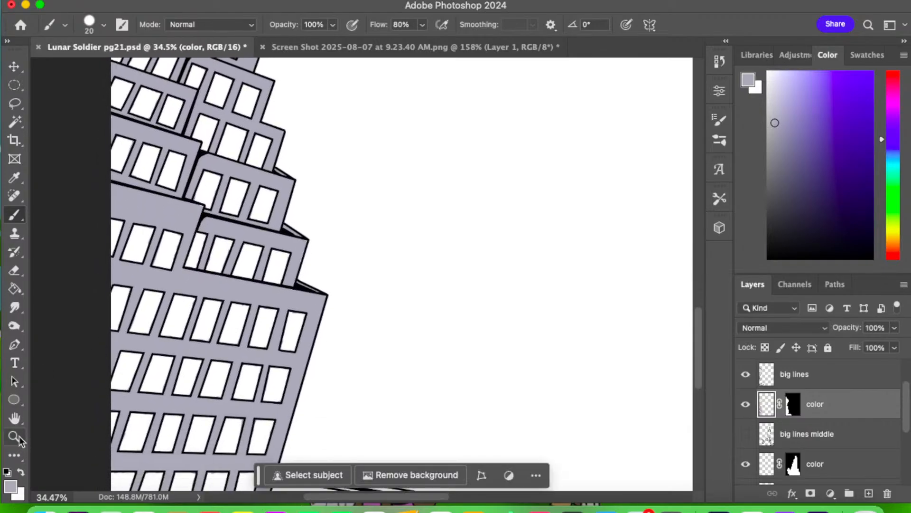
pyautogui.click(15, 436)
pyautogui.keyDown('alt'); pyautogui.click(361, 312); pyautogui.keyUp('alt')
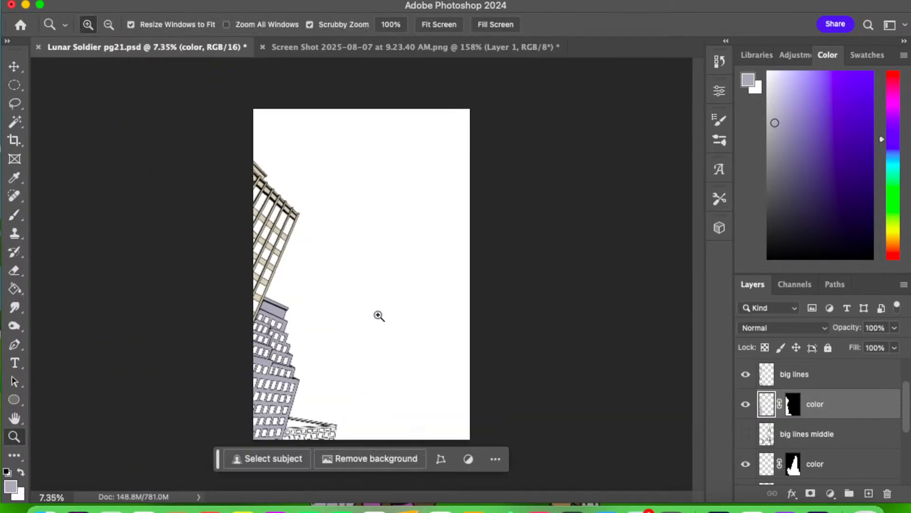
pyautogui.moveTo(307, 427)
pyautogui.mouseDown()
pyautogui.moveTo(391, 376)
pyautogui.moveTo(315, 280)
pyautogui.mouseUp()
pyautogui.click(14, 215)
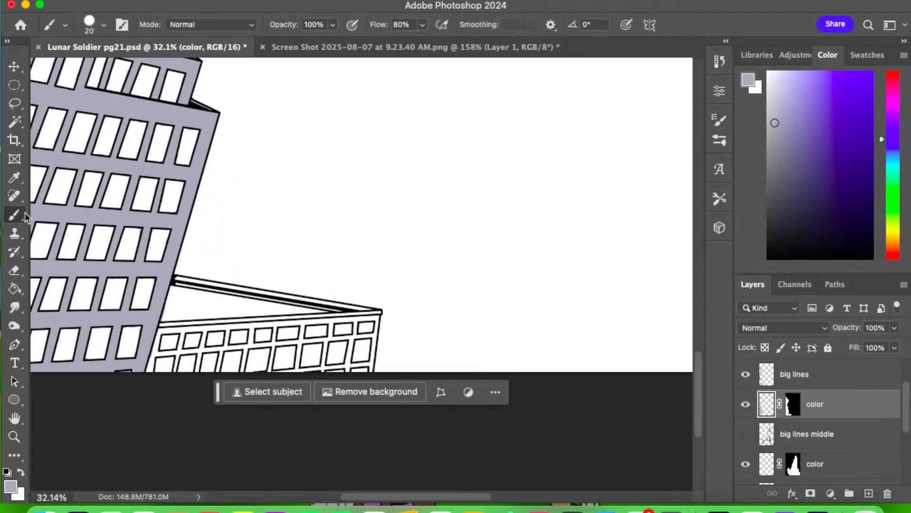
pyautogui.click(894, 244)
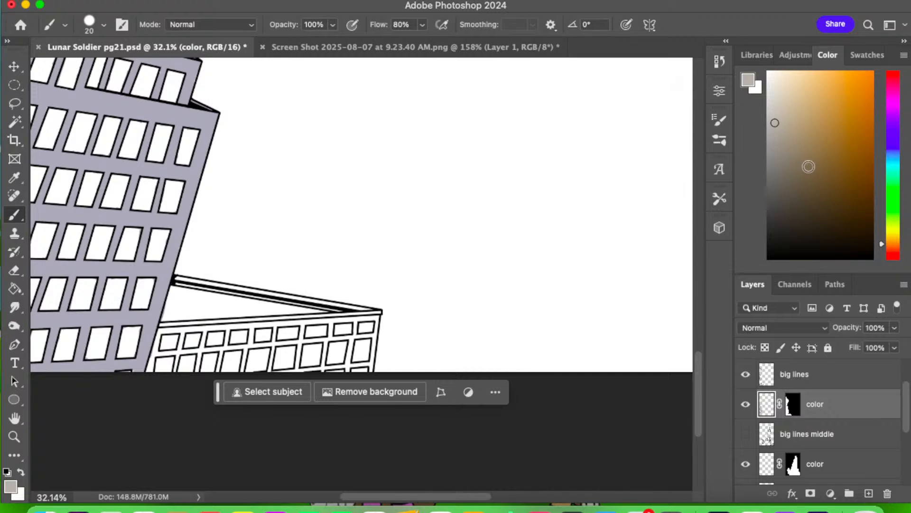
pyautogui.click(808, 175)
pyautogui.moveTo(893, 247); pyautogui.dragTo(893, 251)
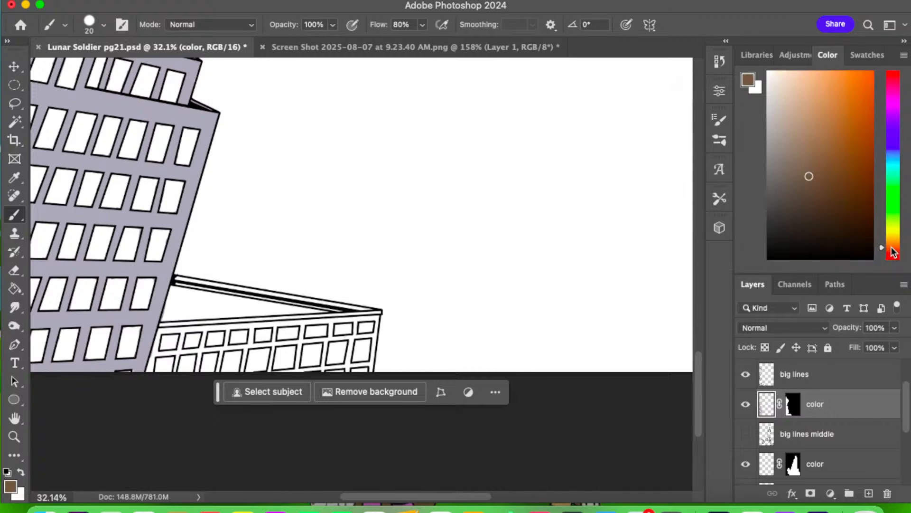
pyautogui.moveTo(811, 164); pyautogui.dragTo(801, 156)
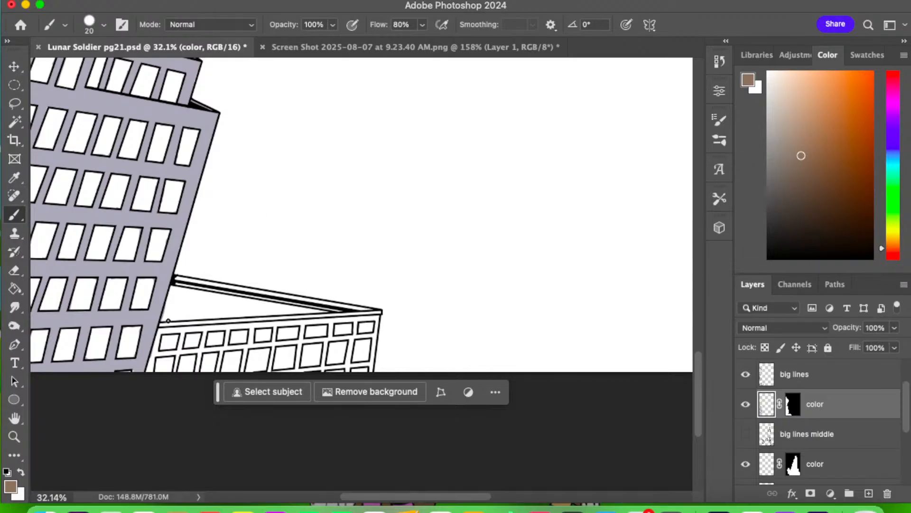
pyautogui.moveTo(168, 321)
pyautogui.mouseDown()
pyautogui.moveTo(176, 278)
pyautogui.moveTo(180, 287)
pyautogui.moveTo(194, 275)
pyautogui.moveTo(182, 305)
pyautogui.moveTo(193, 302)
pyautogui.moveTo(168, 324)
pyautogui.moveTo(205, 297)
pyautogui.moveTo(171, 317)
pyautogui.moveTo(201, 286)
pyautogui.moveTo(231, 277)
pyautogui.moveTo(212, 280)
pyautogui.moveTo(241, 289)
pyautogui.moveTo(197, 278)
pyautogui.moveTo(237, 295)
pyautogui.moveTo(212, 306)
pyautogui.moveTo(247, 290)
pyautogui.moveTo(217, 295)
pyautogui.mouseUp()
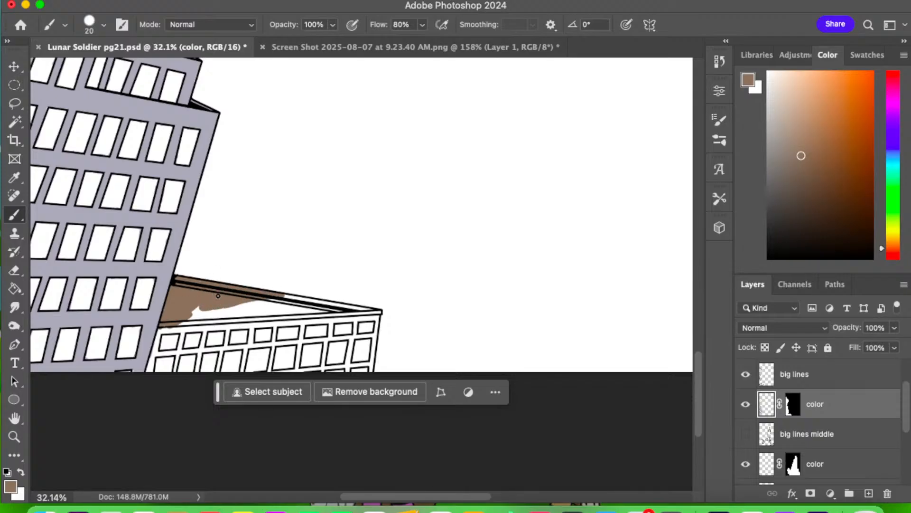
# - Check the whole page with the big lines middle and big lines back layers shown, and hide both again
pyautogui.click(14, 436)
pyautogui.moveTo(350, 285); pyautogui.dragTo(268, 325)
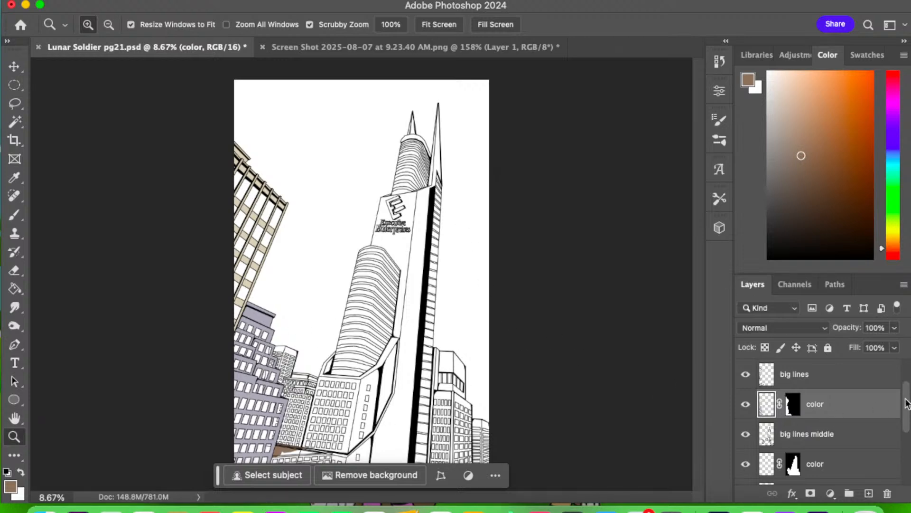
pyautogui.scroll(-1, 902, 406)
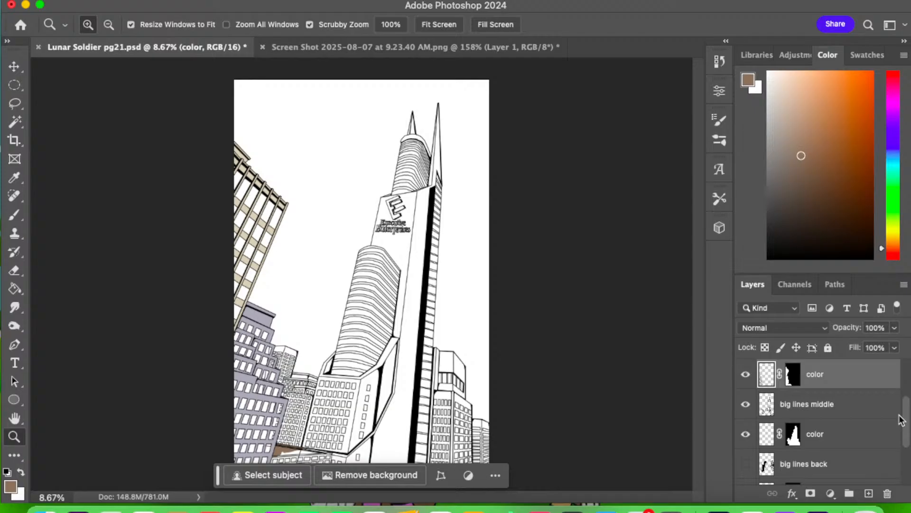
pyautogui.click(747, 463)
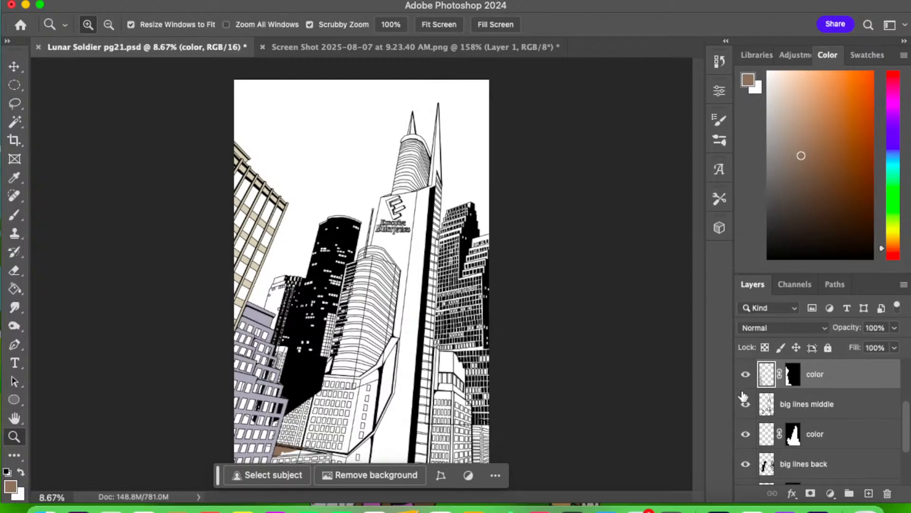
pyautogui.click(746, 463)
pyautogui.click(746, 404)
pyautogui.moveTo(906, 418); pyautogui.dragTo(901, 368)
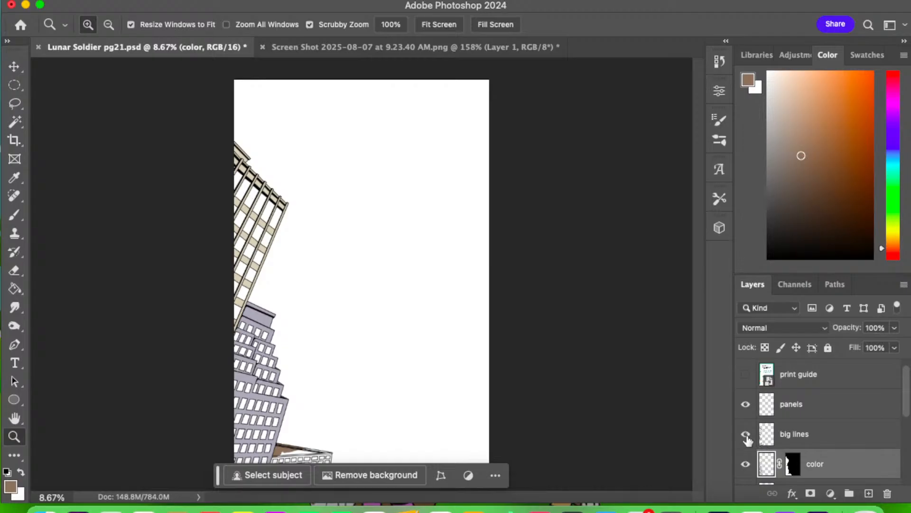
# - Fill the rest of the low building's roof and parapet strips with brown using the 20 px Brush
pyautogui.click(306, 445)
pyautogui.moveTo(307, 445)
pyautogui.mouseDown()
pyautogui.moveTo(397, 400)
pyautogui.moveTo(364, 249)
pyautogui.mouseUp()
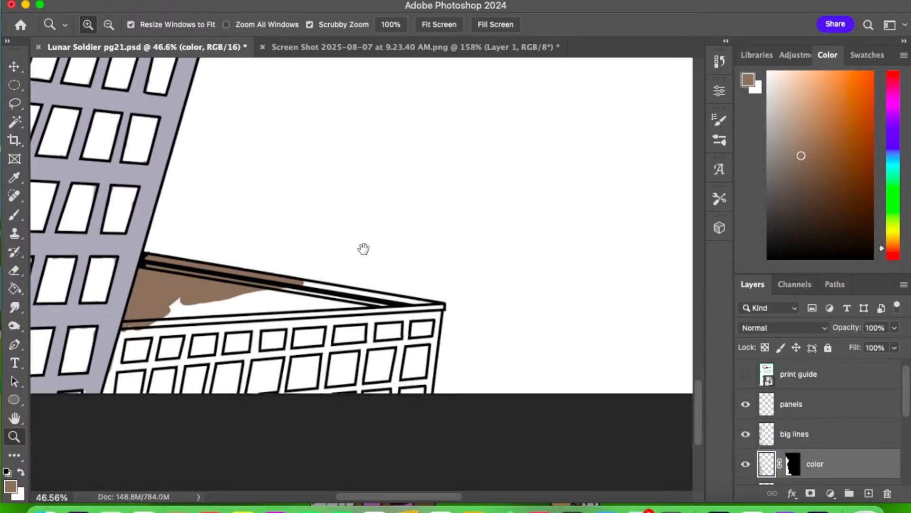
pyautogui.press('b')
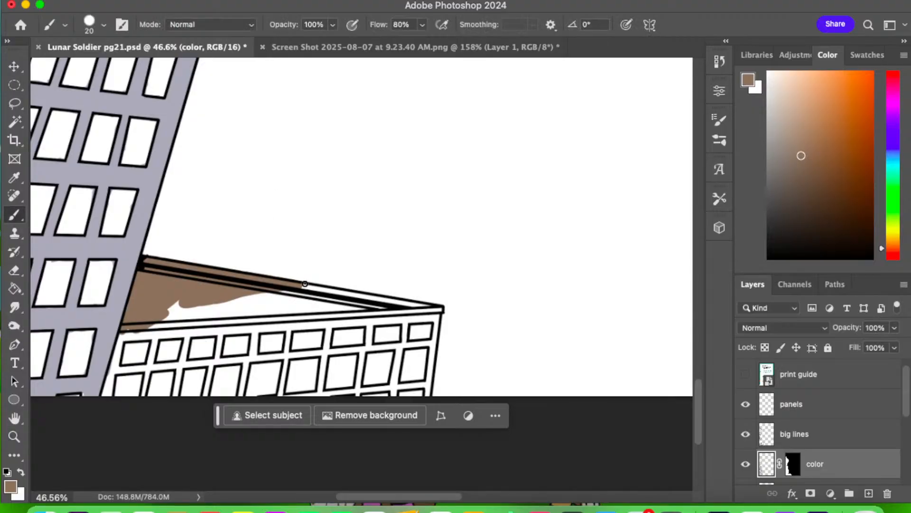
pyautogui.moveTo(303, 284)
pyautogui.mouseDown()
pyautogui.moveTo(276, 286)
pyautogui.moveTo(348, 299)
pyautogui.moveTo(324, 285)
pyautogui.moveTo(314, 292)
pyautogui.moveTo(380, 294)
pyautogui.mouseUp()
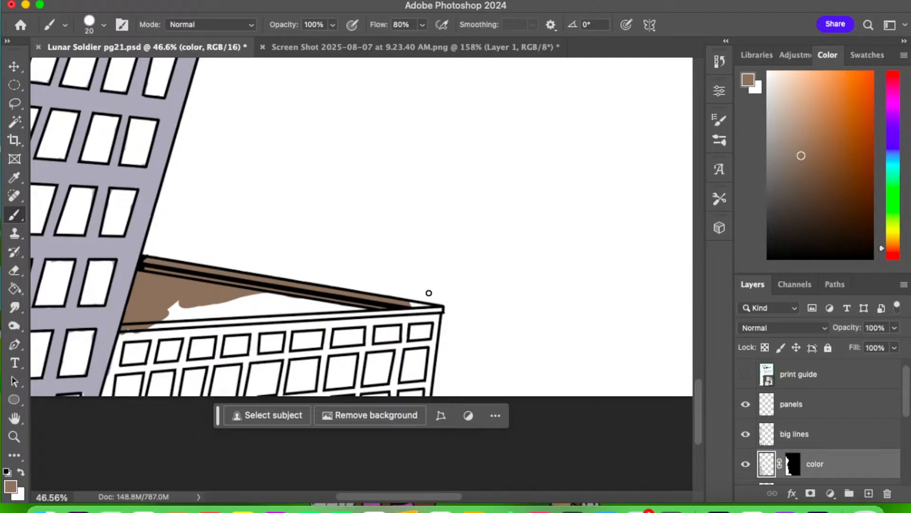
pyautogui.moveTo(429, 293)
pyautogui.mouseDown()
pyautogui.moveTo(423, 308)
pyautogui.moveTo(394, 314)
pyautogui.moveTo(128, 332)
pyautogui.moveTo(135, 302)
pyautogui.mouseUp()
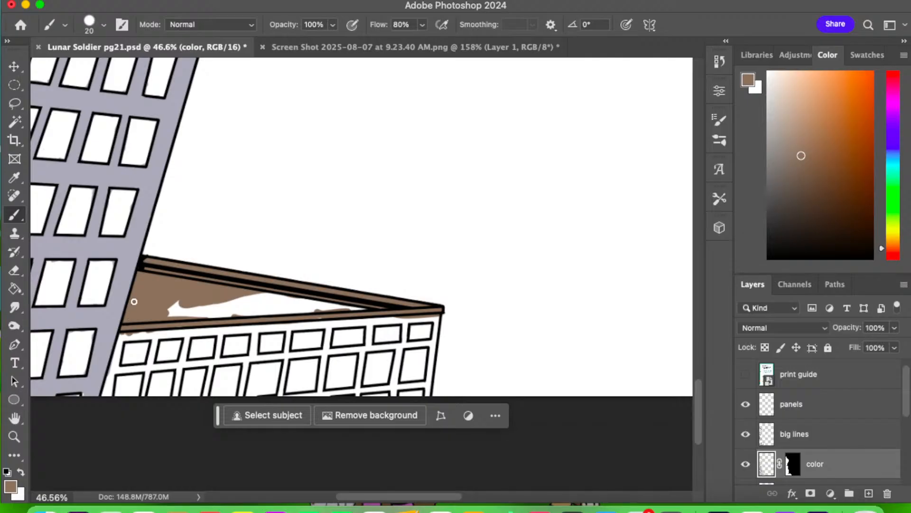
pyautogui.moveTo(213, 298)
pyautogui.mouseDown()
pyautogui.moveTo(233, 301)
pyautogui.moveTo(212, 295)
pyautogui.moveTo(171, 307)
pyautogui.moveTo(237, 289)
pyautogui.moveTo(266, 295)
pyautogui.moveTo(226, 314)
pyautogui.moveTo(241, 318)
pyautogui.moveTo(330, 294)
pyautogui.moveTo(305, 308)
pyautogui.moveTo(379, 311)
pyautogui.mouseUp()
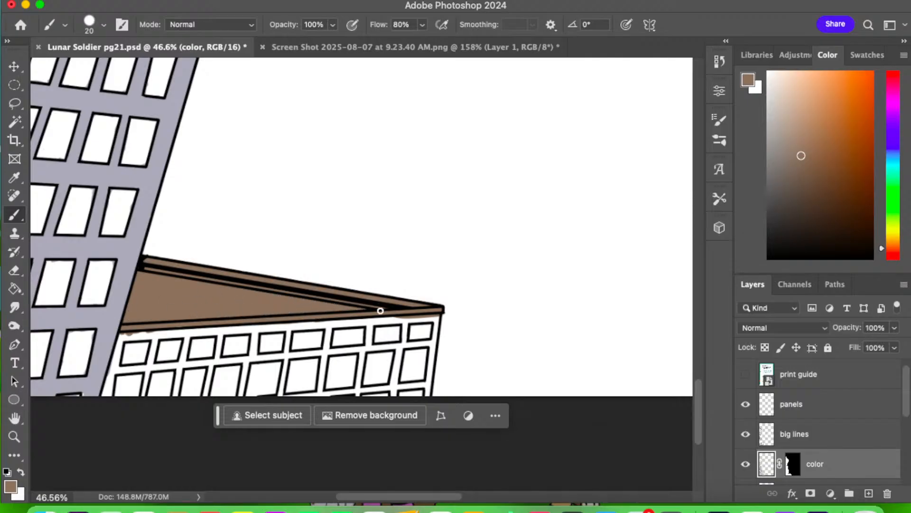
# - Paint the low building's facade brown around its two outermost window columns and along the edge meeting the lavender tower
pyautogui.moveTo(440, 317)
pyautogui.mouseDown()
pyautogui.moveTo(428, 401)
pyautogui.moveTo(429, 317)
pyautogui.moveTo(394, 394)
pyautogui.moveTo(424, 383)
pyautogui.moveTo(365, 388)
pyautogui.moveTo(356, 401)
pyautogui.moveTo(362, 348)
pyautogui.moveTo(402, 343)
pyautogui.moveTo(393, 383)
pyautogui.mouseUp()
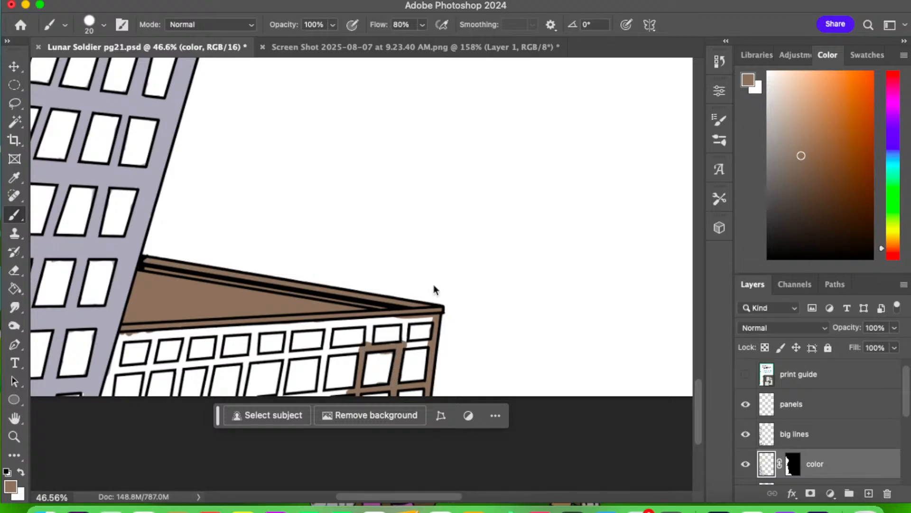
pyautogui.moveTo(397, 348)
pyautogui.mouseDown()
pyautogui.moveTo(420, 345)
pyautogui.moveTo(404, 346)
pyautogui.moveTo(405, 332)
pyautogui.moveTo(408, 321)
pyautogui.moveTo(427, 317)
pyautogui.moveTo(362, 321)
pyautogui.moveTo(370, 346)
pyautogui.moveTo(369, 334)
pyautogui.mouseUp()
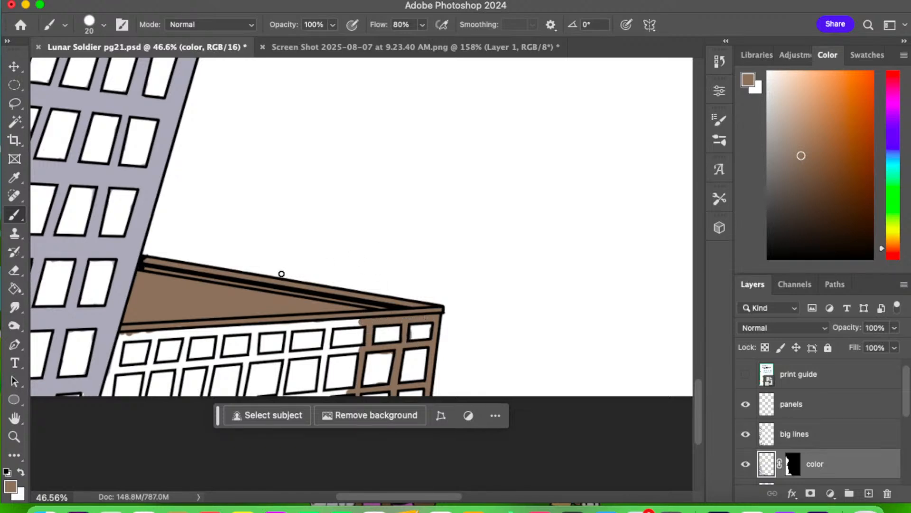
pyautogui.moveTo(127, 334)
pyautogui.mouseDown()
pyautogui.moveTo(120, 349)
pyautogui.moveTo(114, 330)
pyautogui.mouseUp()
pyautogui.click(14, 270)
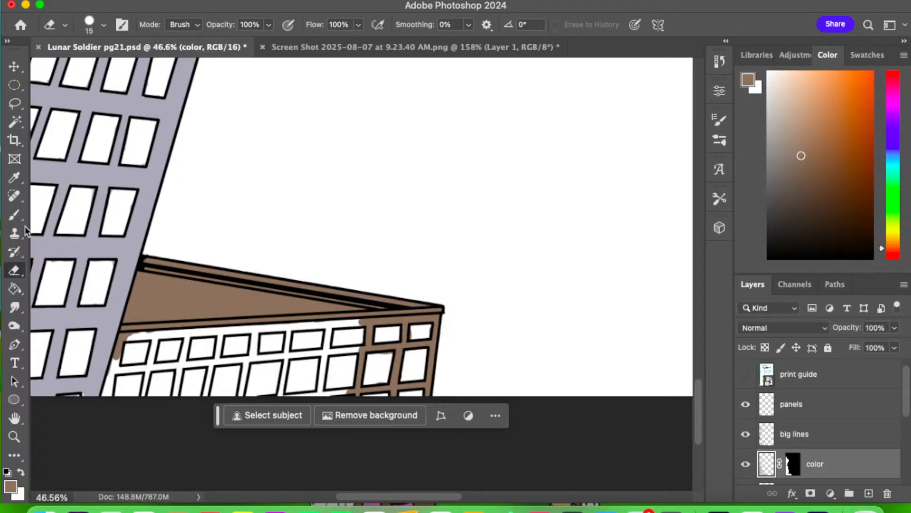
pyautogui.click(18, 214)
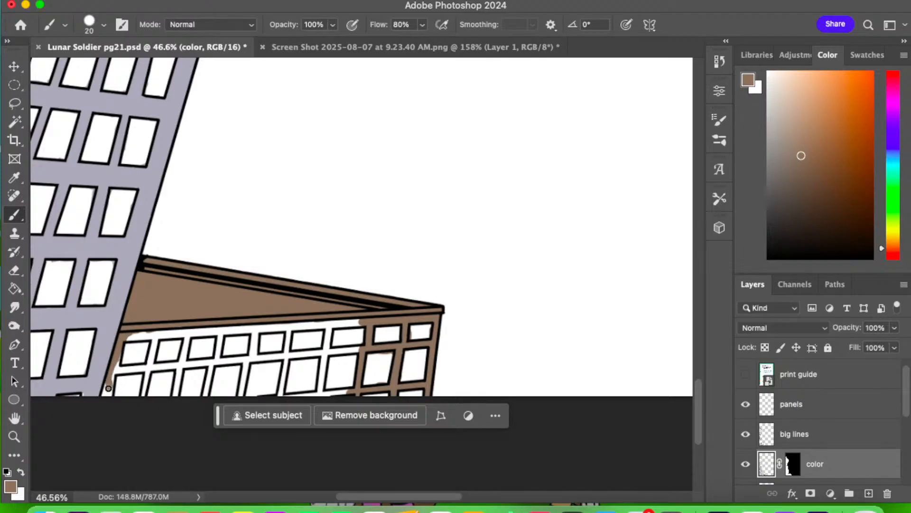
pyautogui.moveTo(108, 388); pyautogui.dragTo(112, 380)
pyautogui.click(14, 270)
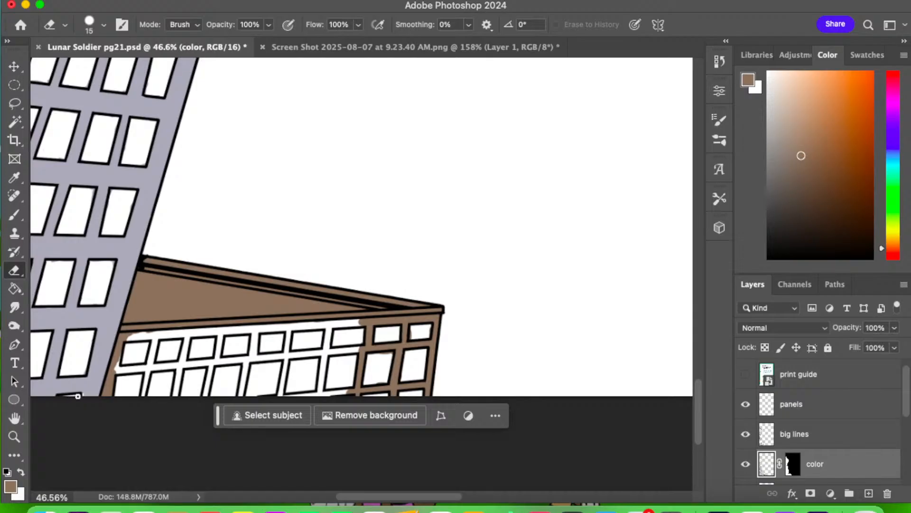
pyautogui.click(19, 213)
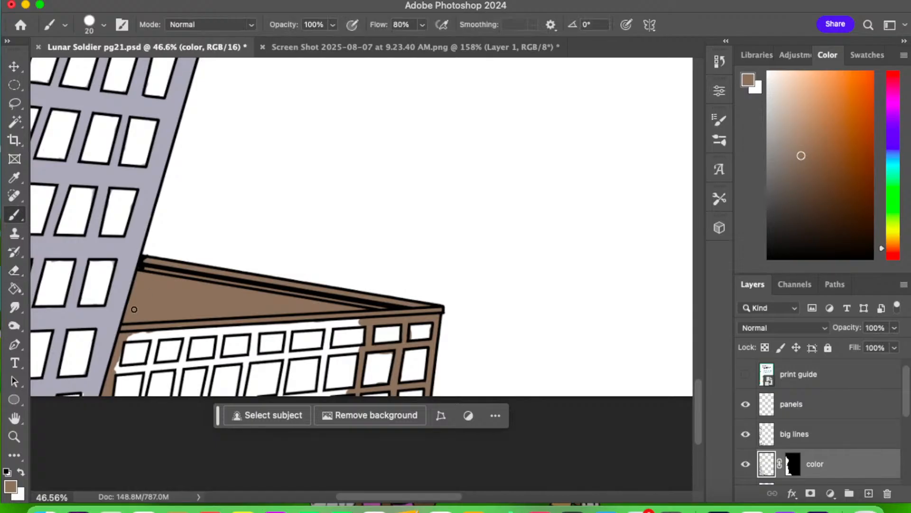
pyautogui.keyDown('alt'); pyautogui.click(87, 385); pyautogui.keyUp('alt')
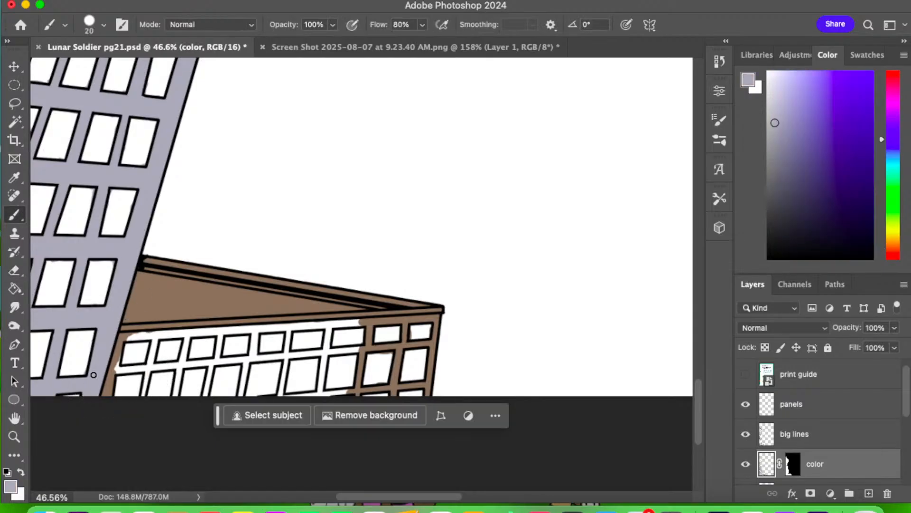
pyautogui.keyDown('alt'); pyautogui.click(159, 299); pyautogui.keyUp('alt')
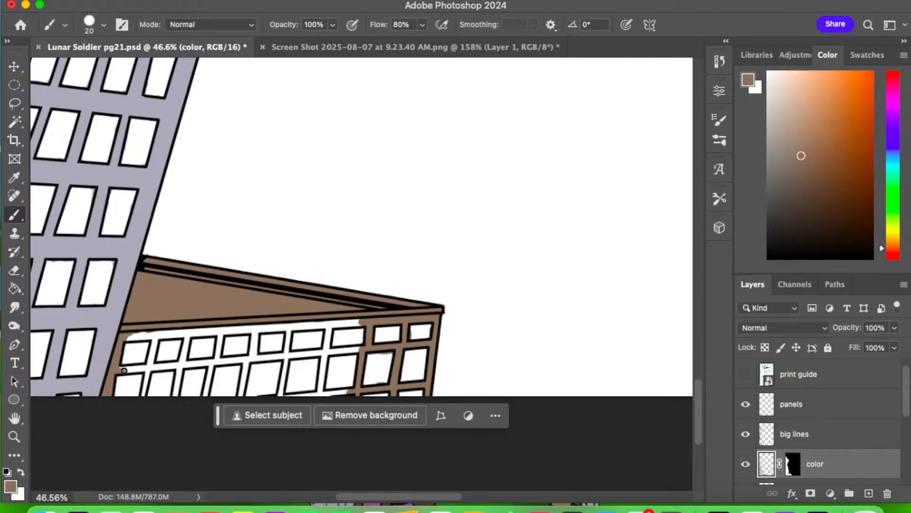
# - Paint the remaining wall strips between the windows of the low building's facade brown with the 20 px Brush
pyautogui.moveTo(124, 371)
pyautogui.mouseDown()
pyautogui.moveTo(148, 370)
pyautogui.moveTo(155, 344)
pyautogui.moveTo(153, 335)
pyautogui.moveTo(126, 340)
pyautogui.moveTo(189, 336)
pyautogui.mouseUp()
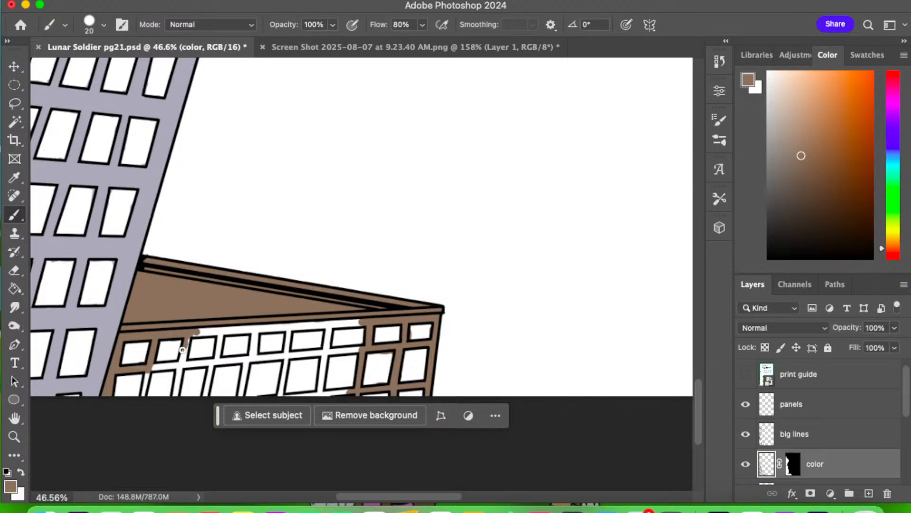
pyautogui.moveTo(182, 350)
pyautogui.mouseDown()
pyautogui.moveTo(176, 394)
pyautogui.moveTo(152, 377)
pyautogui.moveTo(142, 396)
pyautogui.moveTo(145, 371)
pyautogui.moveTo(144, 386)
pyautogui.moveTo(146, 370)
pyautogui.moveTo(181, 369)
pyautogui.mouseUp()
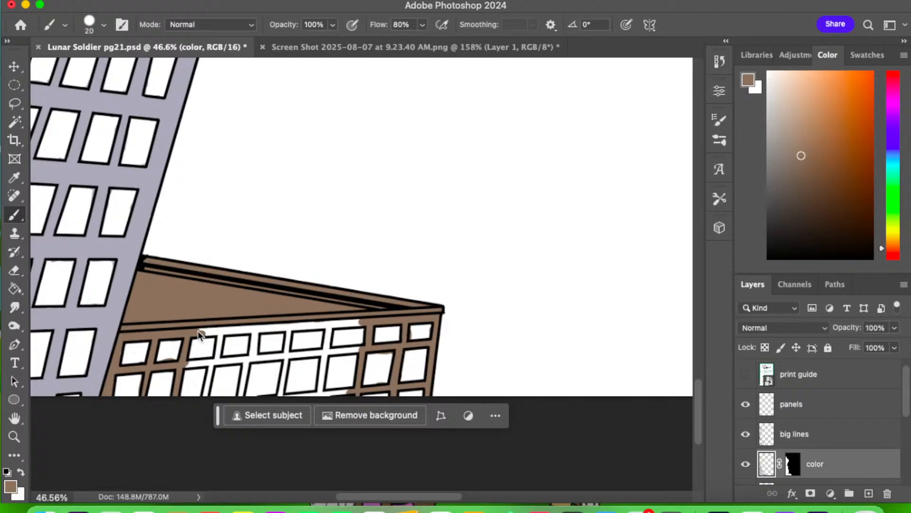
pyautogui.moveTo(201, 332)
pyautogui.mouseDown()
pyautogui.moveTo(231, 328)
pyautogui.moveTo(211, 331)
pyautogui.moveTo(218, 336)
pyautogui.moveTo(215, 360)
pyautogui.moveTo(192, 366)
pyautogui.moveTo(213, 361)
pyautogui.moveTo(203, 398)
pyautogui.moveTo(216, 361)
pyautogui.moveTo(249, 359)
pyautogui.moveTo(236, 313)
pyautogui.moveTo(240, 398)
pyautogui.moveTo(254, 330)
pyautogui.moveTo(233, 332)
pyautogui.moveTo(361, 324)
pyautogui.mouseUp()
pyautogui.moveTo(258, 359)
pyautogui.mouseDown()
pyautogui.moveTo(283, 356)
pyautogui.moveTo(270, 357)
pyautogui.moveTo(287, 341)
pyautogui.moveTo(278, 390)
pyautogui.mouseUp()
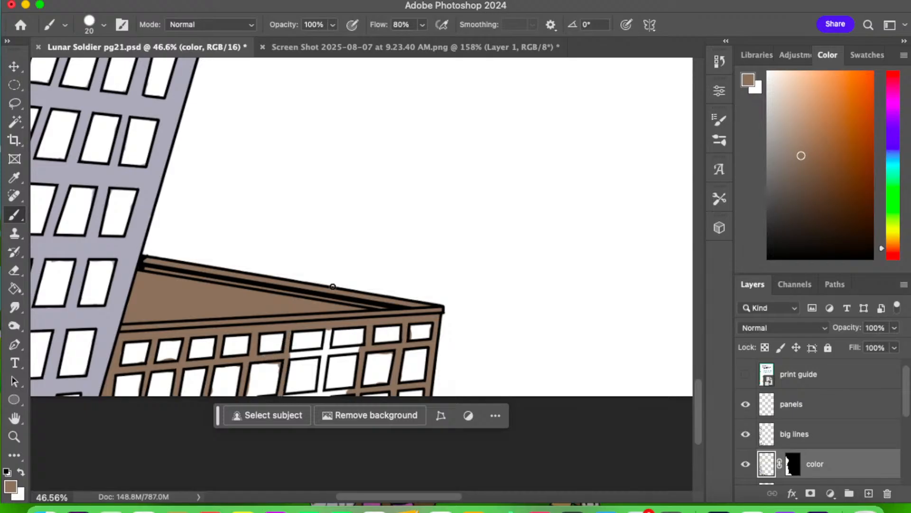
pyautogui.moveTo(295, 354)
pyautogui.mouseDown()
pyautogui.moveTo(331, 353)
pyautogui.moveTo(328, 326)
pyautogui.moveTo(321, 394)
pyautogui.moveTo(286, 398)
pyautogui.moveTo(349, 387)
pyautogui.mouseUp()
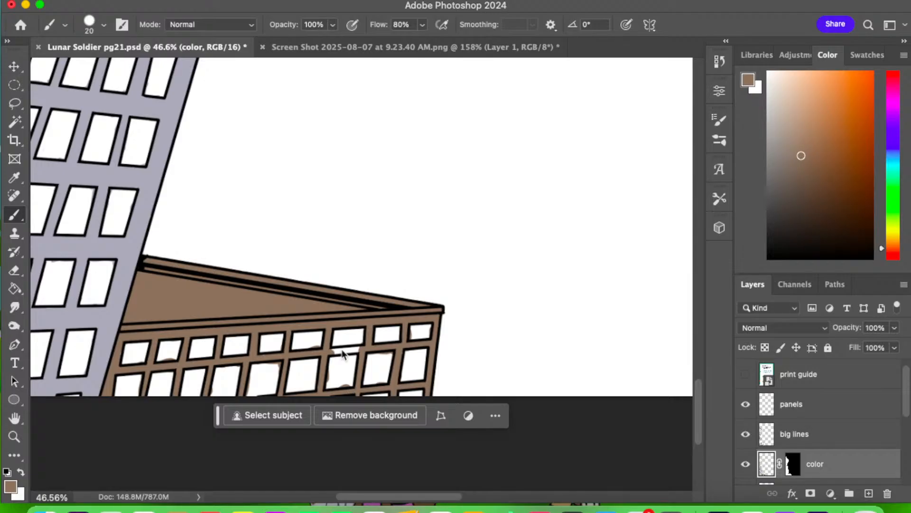
pyautogui.moveTo(342, 353); pyautogui.dragTo(354, 347)
# - Erase brown spill from the low building's windows with the 15 px Eraser and repaint the wall parts erased by mistake
pyautogui.click(16, 271)
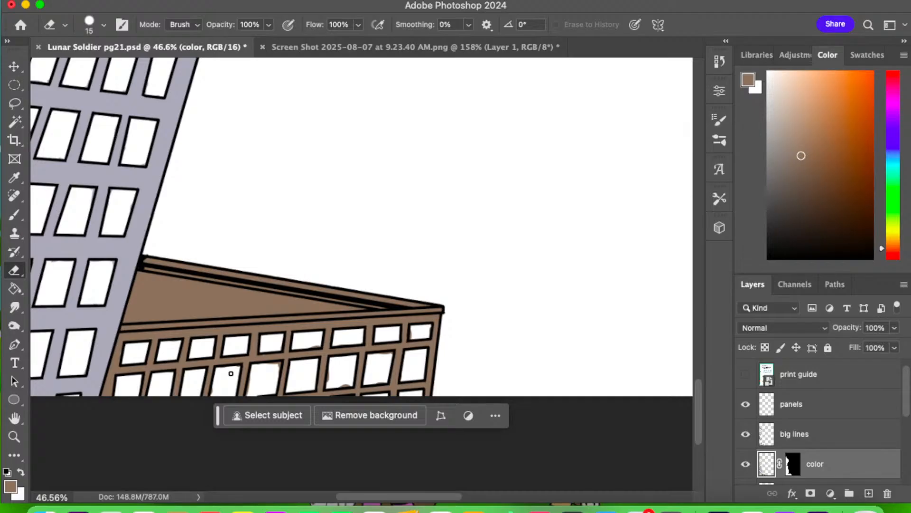
pyautogui.moveTo(231, 373); pyautogui.dragTo(236, 373)
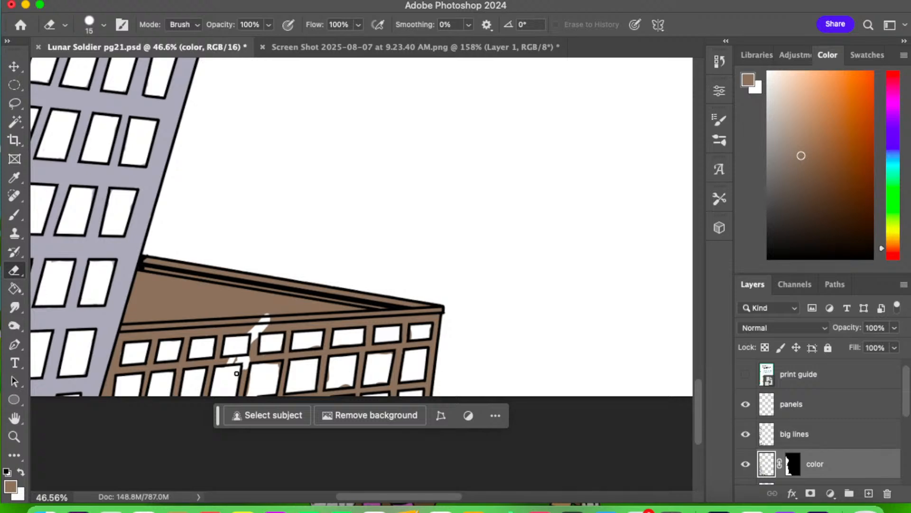
pyautogui.moveTo(236, 373); pyautogui.dragTo(264, 394)
pyautogui.press('b')
pyautogui.moveTo(259, 339); pyautogui.dragTo(320, 353)
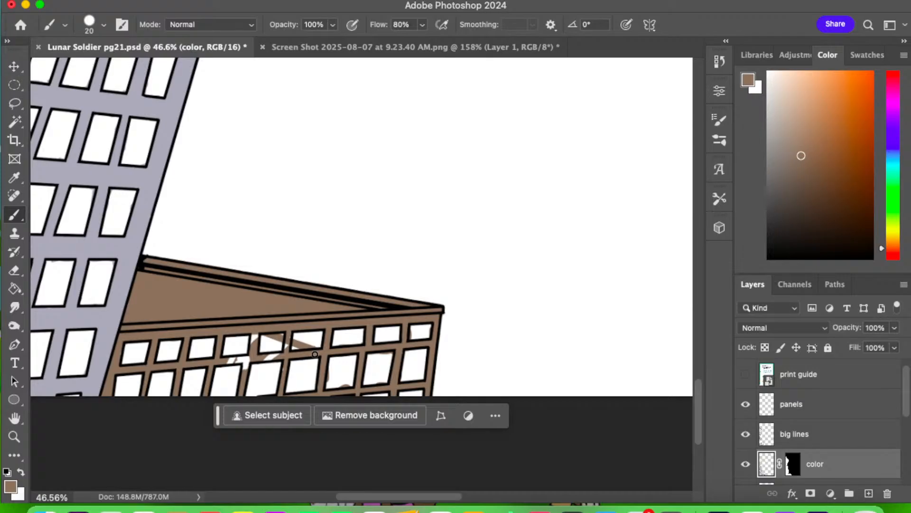
pyautogui.moveTo(314, 354); pyautogui.dragTo(238, 363)
pyautogui.click(21, 269)
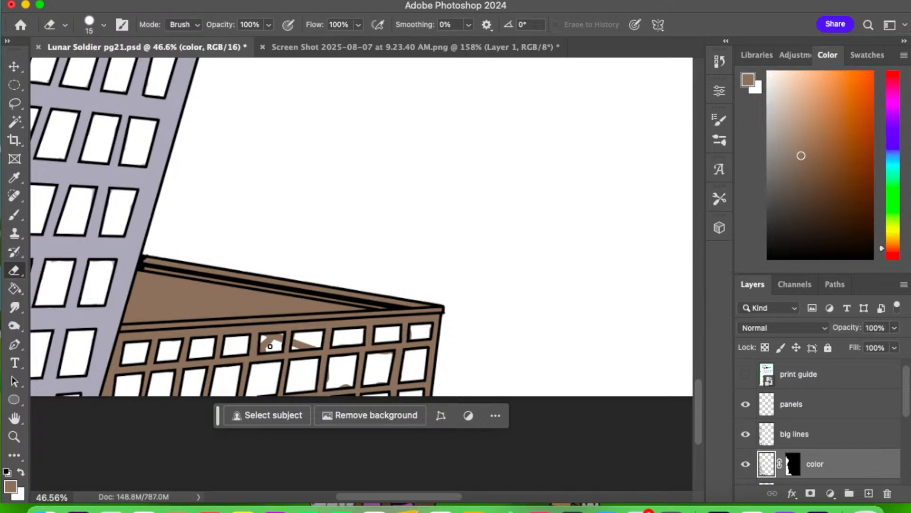
pyautogui.moveTo(270, 346); pyautogui.dragTo(377, 357)
# - Show big lines middle, select the masked color layer beneath it, and sample the tall corner building's beige for the Brush
pyautogui.press('z')
pyautogui.moveTo(411, 333)
pyautogui.mouseDown()
pyautogui.moveTo(377, 313)
pyautogui.moveTo(441, 242)
pyautogui.mouseUp()
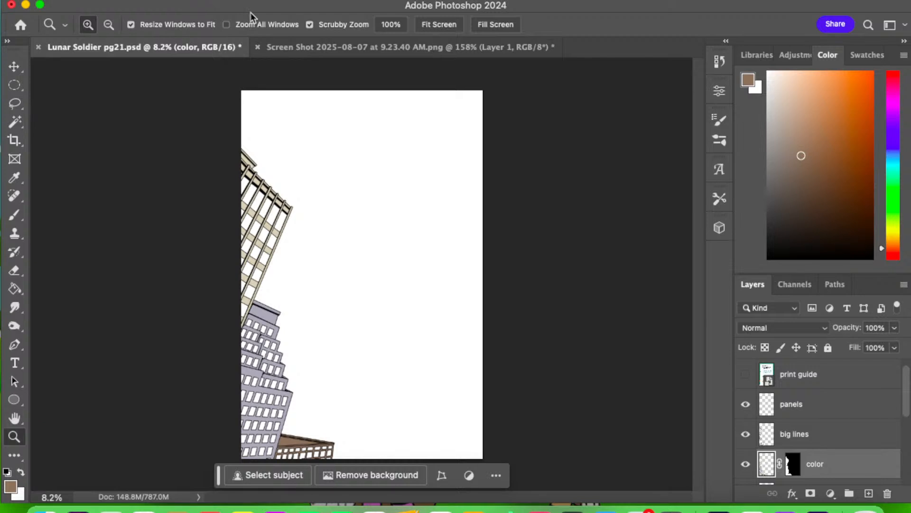
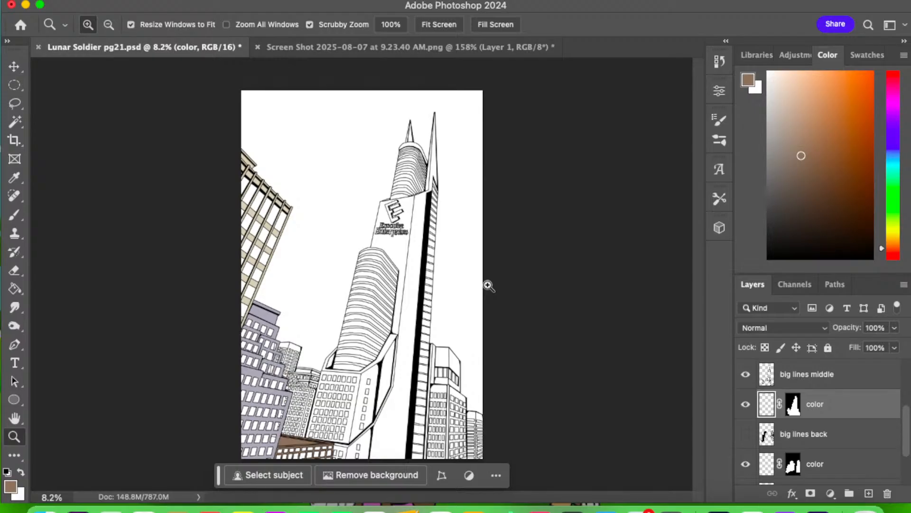
pyautogui.moveTo(453, 388); pyautogui.dragTo(498, 386)
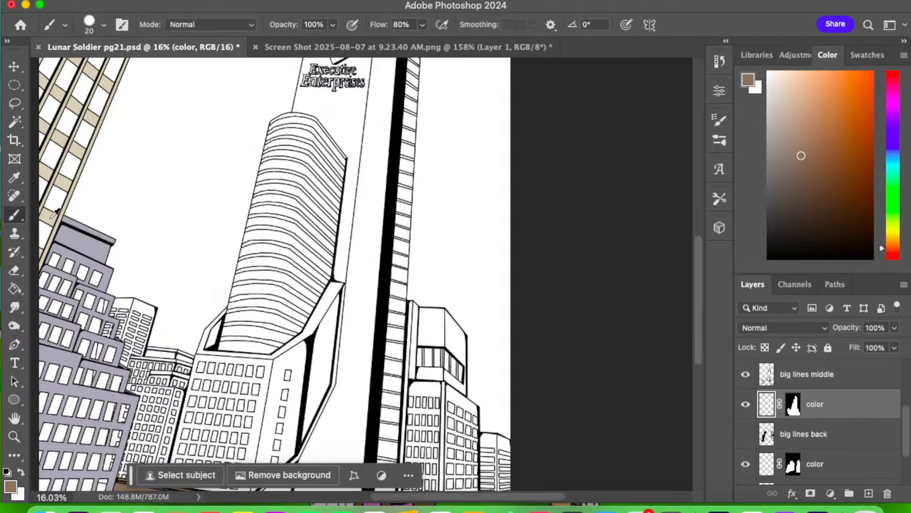
pyautogui.keyDown('alt'); pyautogui.click(51, 218); pyautogui.keyUp('alt')
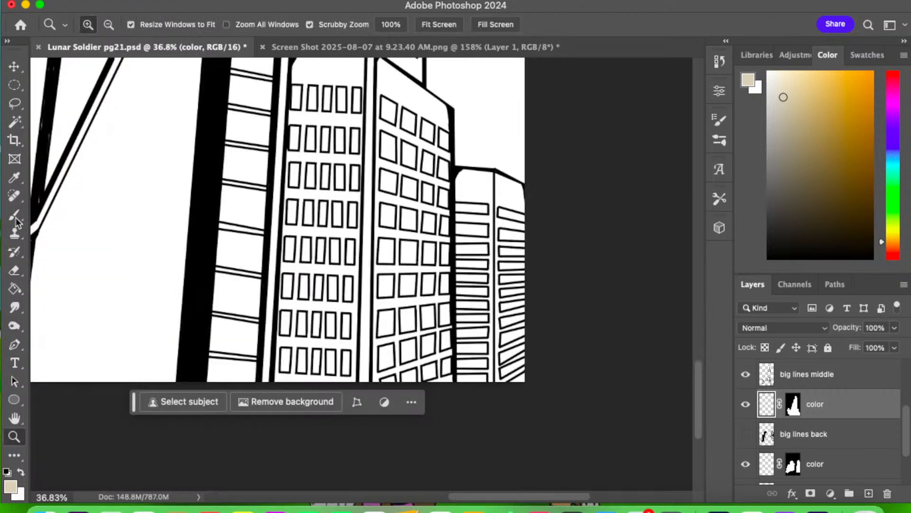
pyautogui.click(16, 221)
pyautogui.click(20, 210)
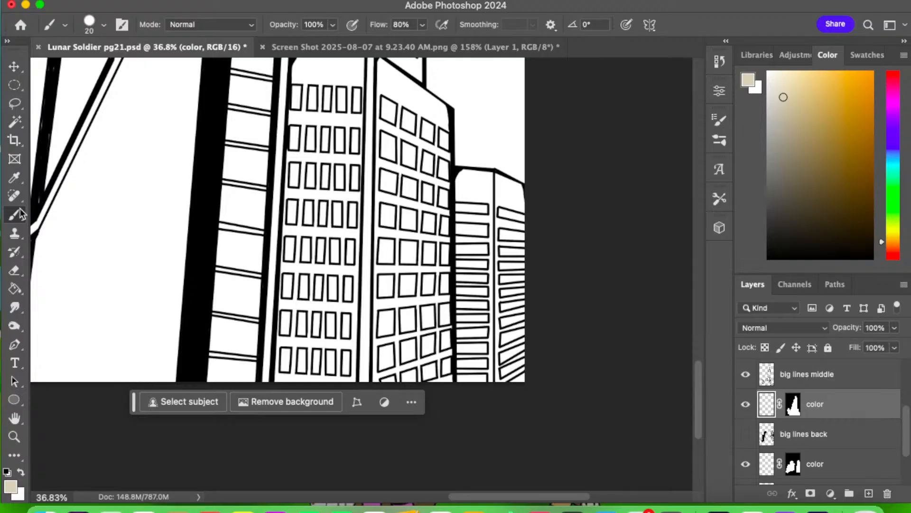
# - Paint beige along the center edge and between the lower window rows of the small building at the page's far edge
pyautogui.moveTo(494, 318)
pyautogui.mouseDown()
pyautogui.moveTo(494, 254)
pyautogui.moveTo(523, 261)
pyautogui.mouseUp()
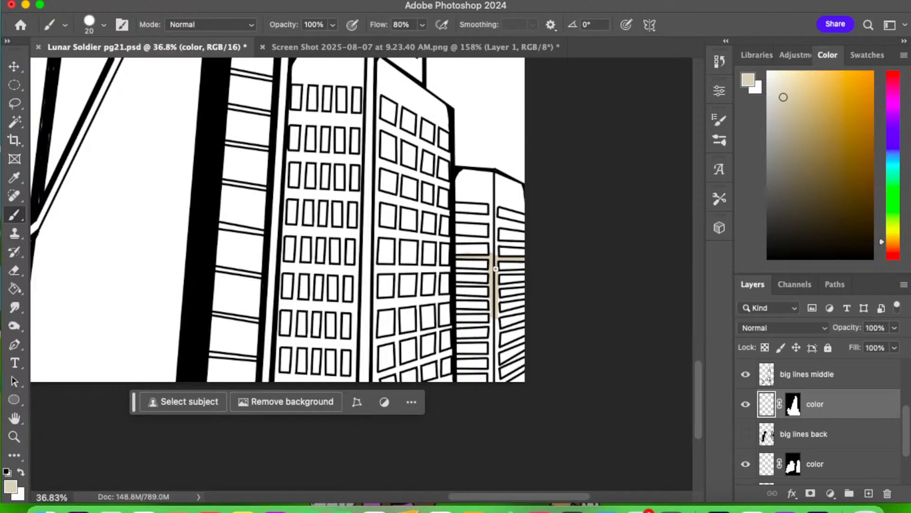
pyautogui.moveTo(496, 268)
pyautogui.mouseDown()
pyautogui.moveTo(493, 309)
pyautogui.moveTo(457, 298)
pyautogui.moveTo(526, 295)
pyautogui.mouseUp()
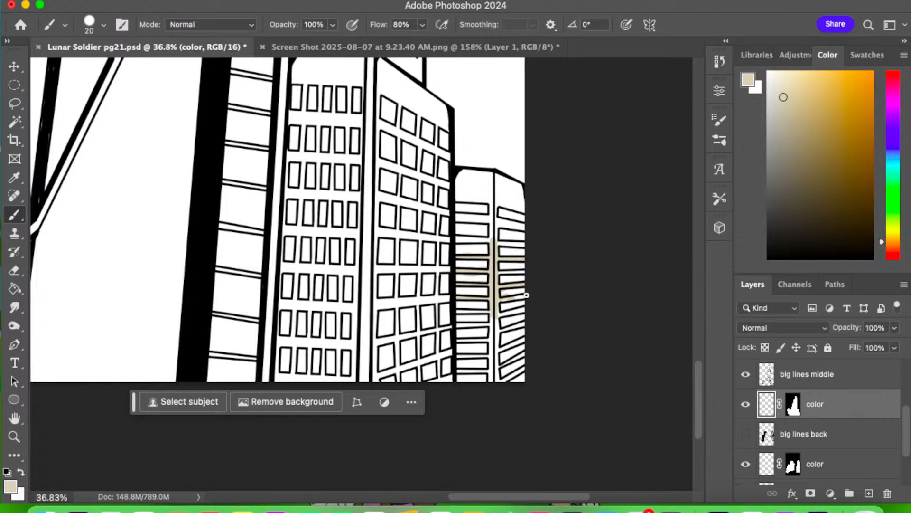
pyautogui.moveTo(526, 294)
pyautogui.mouseDown()
pyautogui.moveTo(494, 338)
pyautogui.moveTo(500, 350)
pyautogui.moveTo(526, 337)
pyautogui.mouseUp()
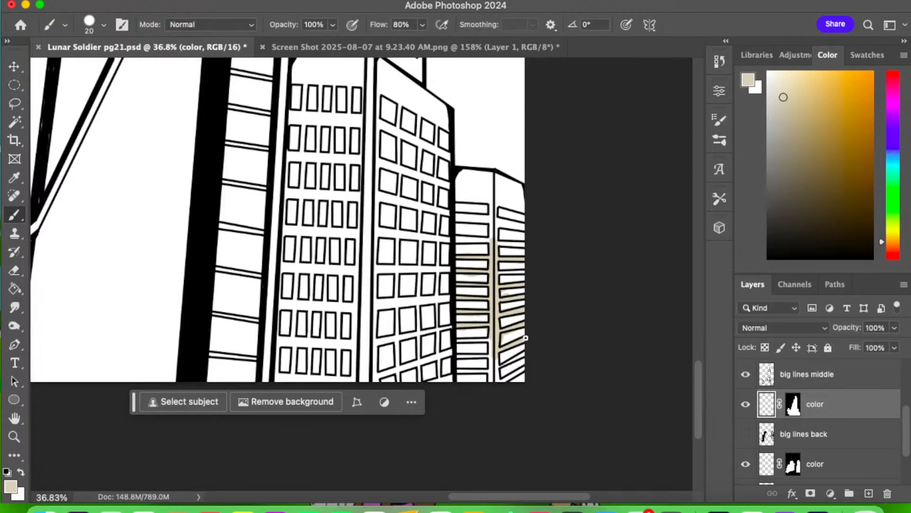
pyautogui.moveTo(525, 337); pyautogui.dragTo(521, 347)
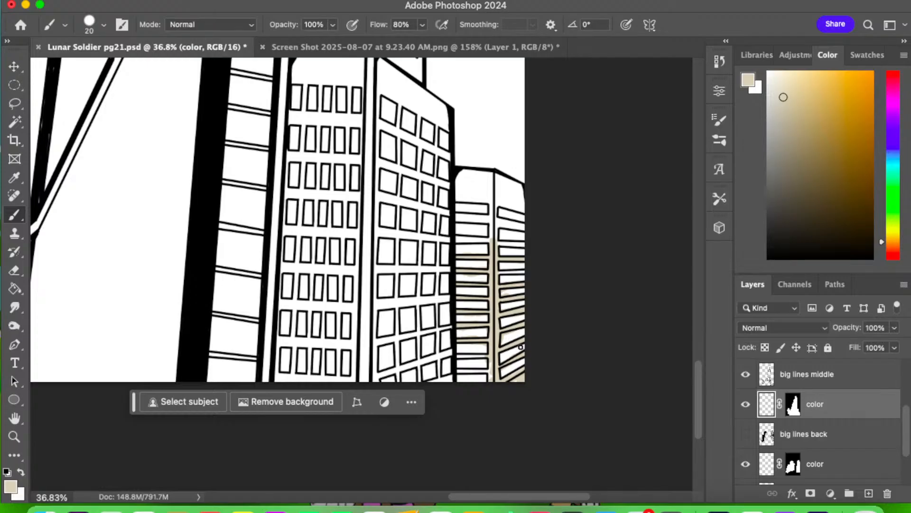
# - Fill the small edge building's remaining wall strips and top with beige, and erase the spill from its windows
pyautogui.moveTo(459, 371)
pyautogui.mouseDown()
pyautogui.moveTo(491, 371)
pyautogui.moveTo(459, 356)
pyautogui.mouseUp()
pyautogui.moveTo(456, 240); pyautogui.dragTo(494, 239)
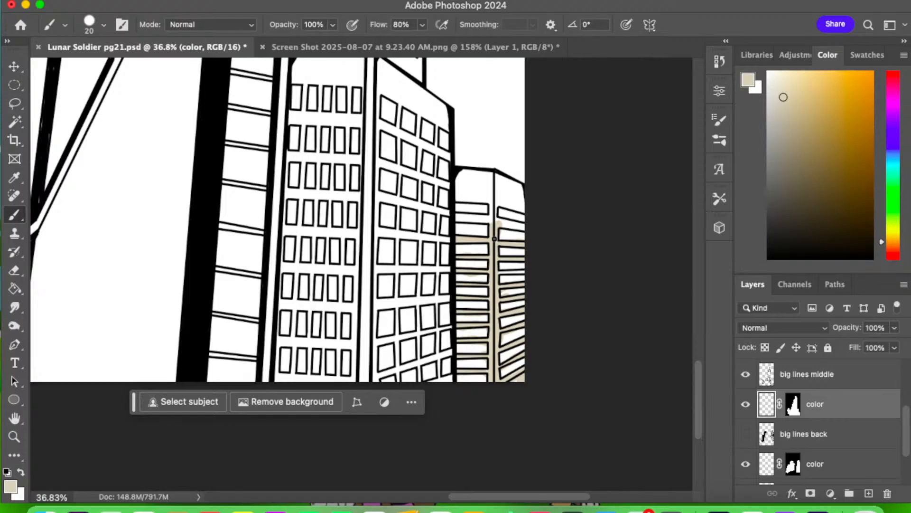
pyautogui.moveTo(494, 239); pyautogui.dragTo(490, 220)
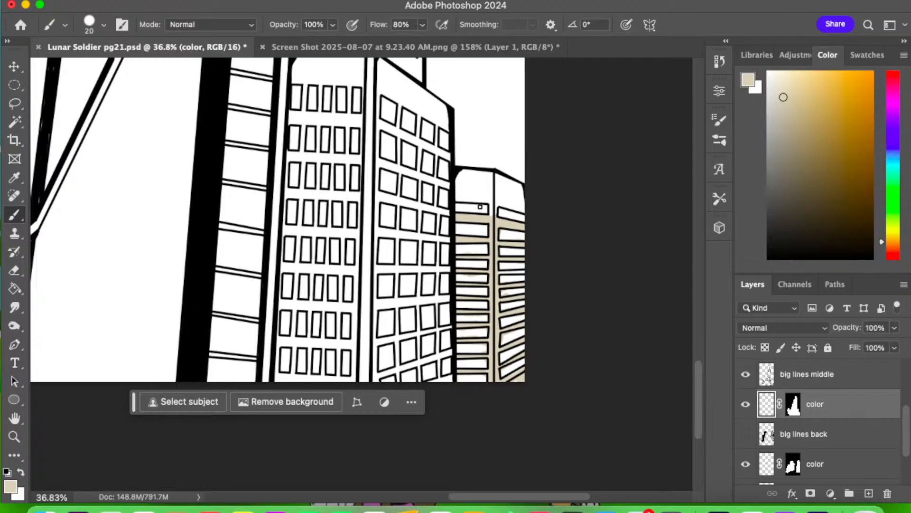
pyautogui.moveTo(489, 192)
pyautogui.mouseDown()
pyautogui.moveTo(525, 185)
pyautogui.moveTo(526, 197)
pyautogui.moveTo(460, 198)
pyautogui.moveTo(492, 172)
pyautogui.moveTo(461, 199)
pyautogui.moveTo(479, 179)
pyautogui.moveTo(460, 178)
pyautogui.moveTo(477, 172)
pyautogui.mouseUp()
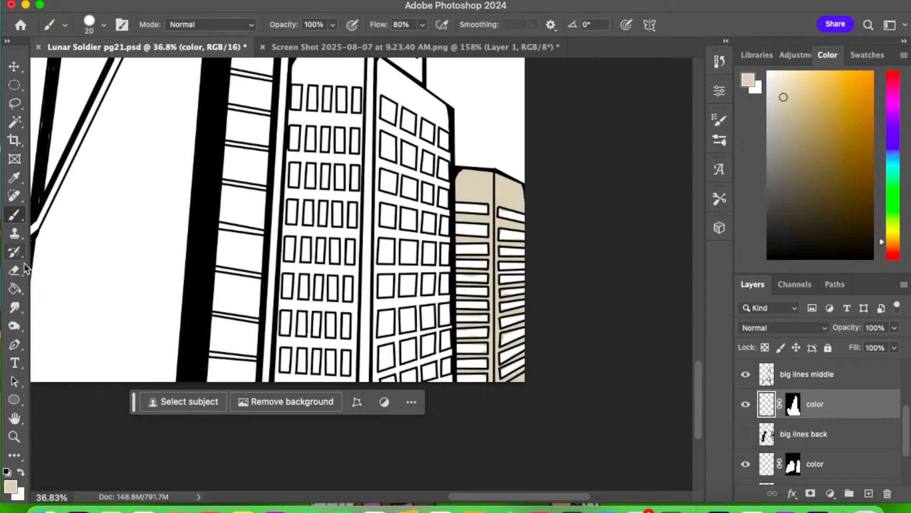
pyautogui.click(16, 270)
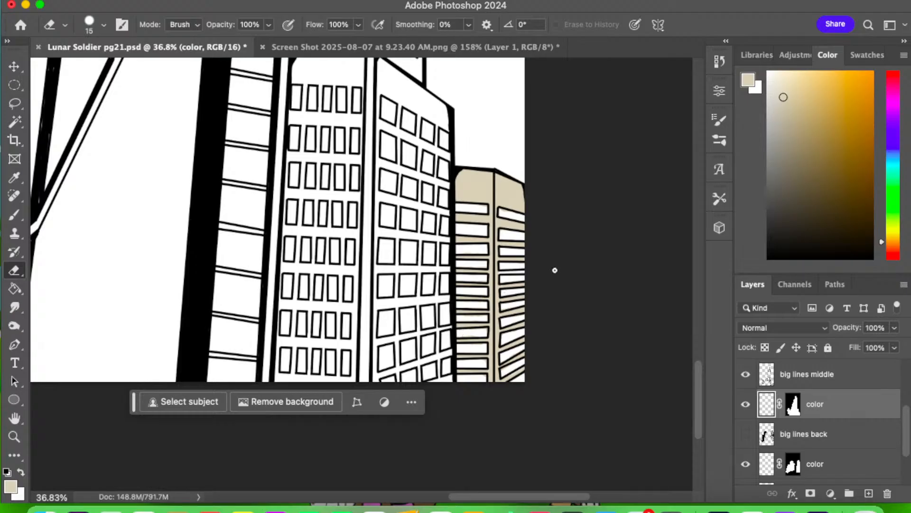
pyautogui.press('z')
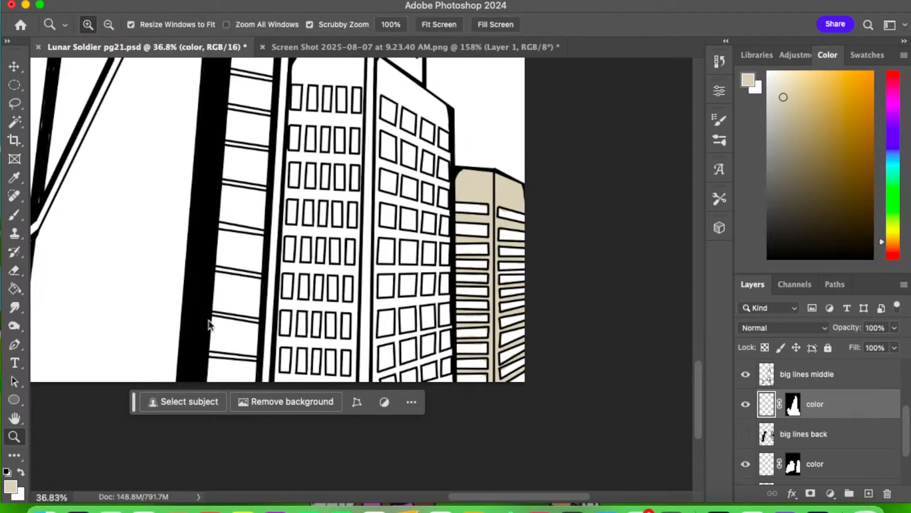
# - Sample the lavender building's color and lighten it to a pale lavender grey
pyautogui.moveTo(333, 298); pyautogui.dragTo(223, 365)
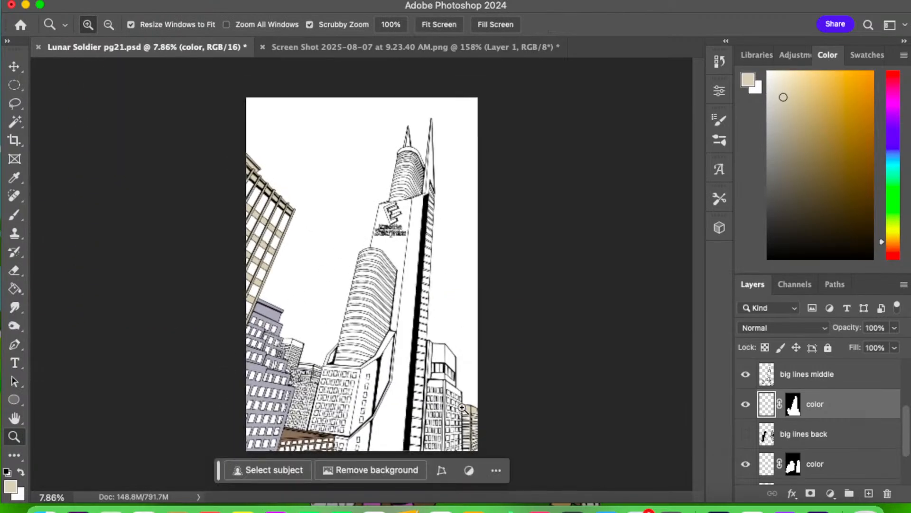
pyautogui.moveTo(459, 422); pyautogui.dragTo(494, 341)
pyautogui.click(15, 214)
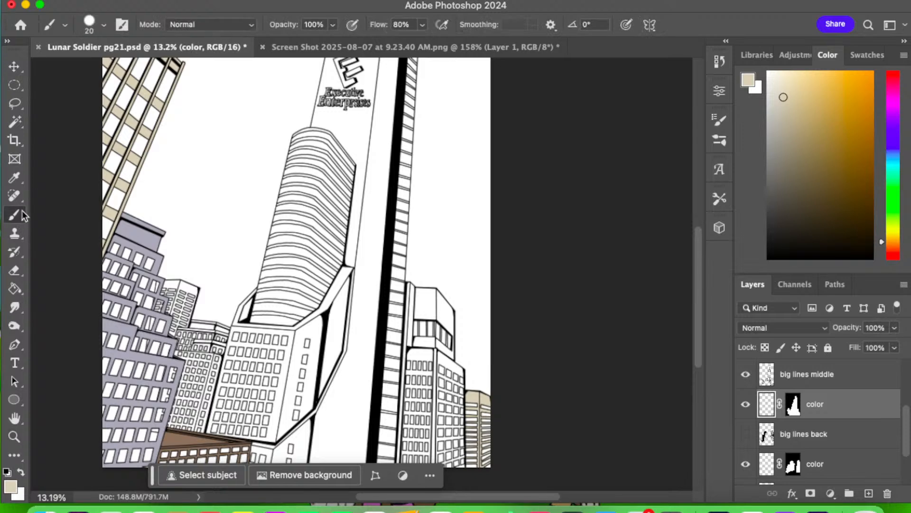
pyautogui.keyDown('alt'); pyautogui.click(155, 236); pyautogui.keyUp('alt')
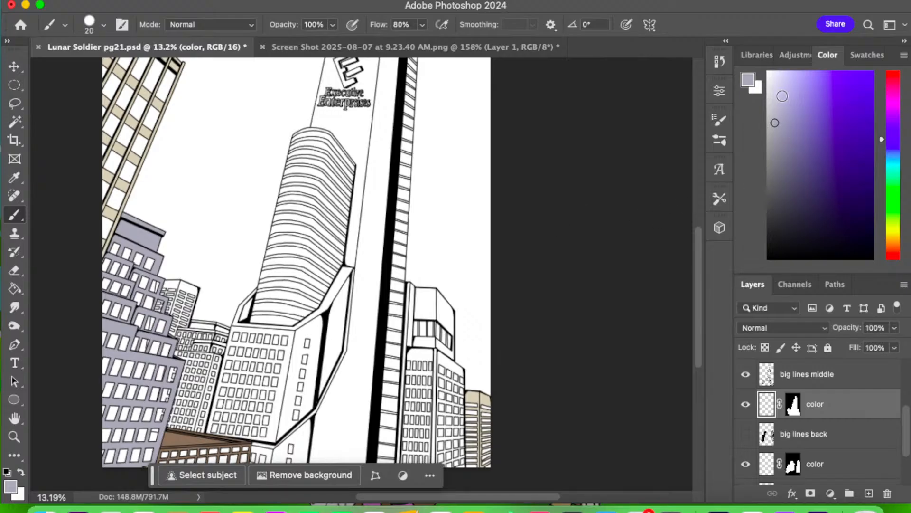
pyautogui.moveTo(775, 134); pyautogui.dragTo(764, 105)
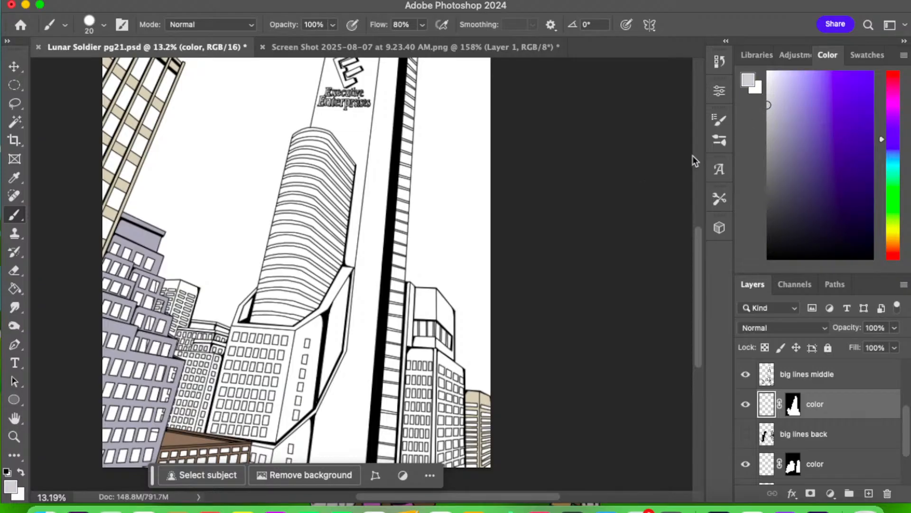
pyautogui.click(771, 104)
# - Paint the slanted panel and ledge at the base of the curved tower pale grey with a 45 px Brush
pyautogui.click(14, 435)
pyautogui.moveTo(349, 393); pyautogui.dragTo(378, 380)
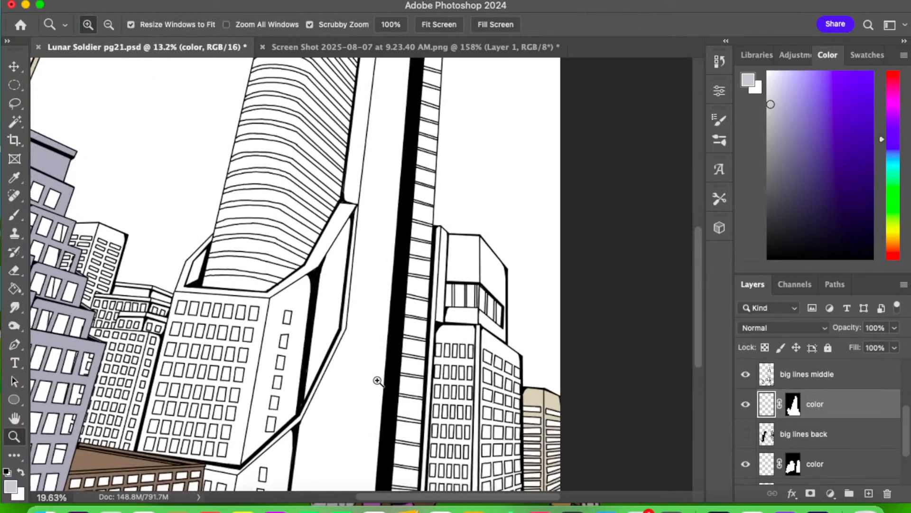
pyautogui.click(19, 215)
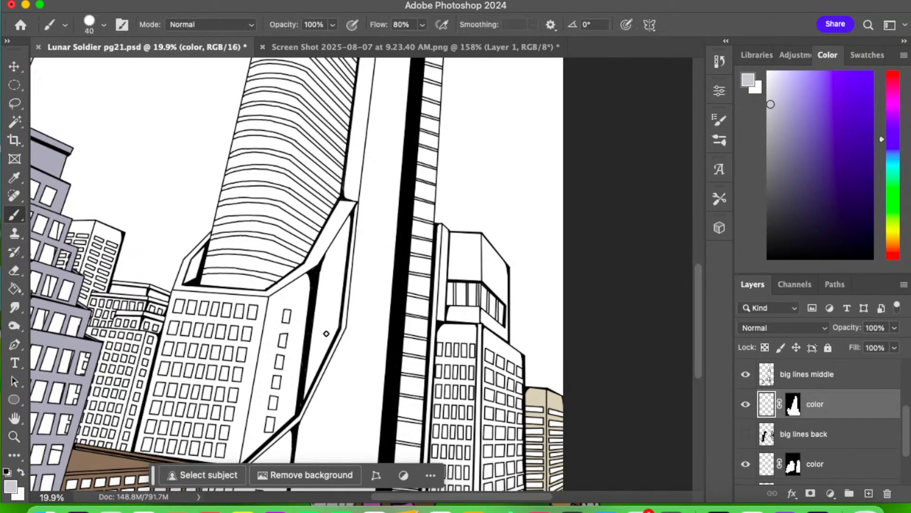
pyautogui.moveTo(330, 334)
pyautogui.mouseDown()
pyautogui.moveTo(326, 356)
pyautogui.moveTo(337, 347)
pyautogui.moveTo(307, 394)
pyautogui.moveTo(331, 273)
pyautogui.moveTo(332, 286)
pyautogui.moveTo(320, 305)
pyautogui.moveTo(319, 292)
pyautogui.moveTo(321, 310)
pyautogui.moveTo(315, 262)
pyautogui.moveTo(324, 244)
pyautogui.moveTo(315, 252)
pyautogui.moveTo(351, 202)
pyautogui.moveTo(333, 266)
pyautogui.moveTo(338, 314)
pyautogui.moveTo(356, 245)
pyautogui.moveTo(339, 339)
pyautogui.moveTo(330, 309)
pyautogui.moveTo(358, 215)
pyautogui.moveTo(328, 309)
pyautogui.moveTo(351, 221)
pyautogui.mouseUp()
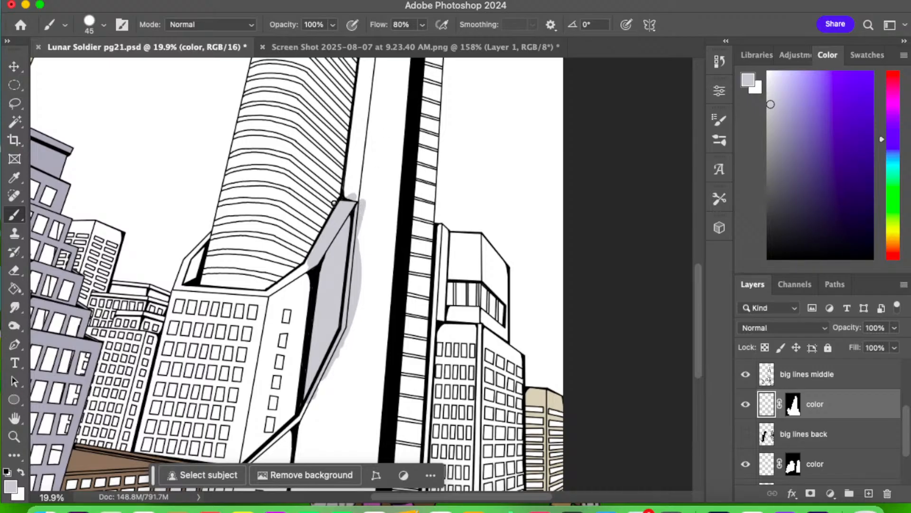
# - Check the central tower's outline against the big lines back layer, and hide that layer again
pyautogui.scroll(5, 693, 284)
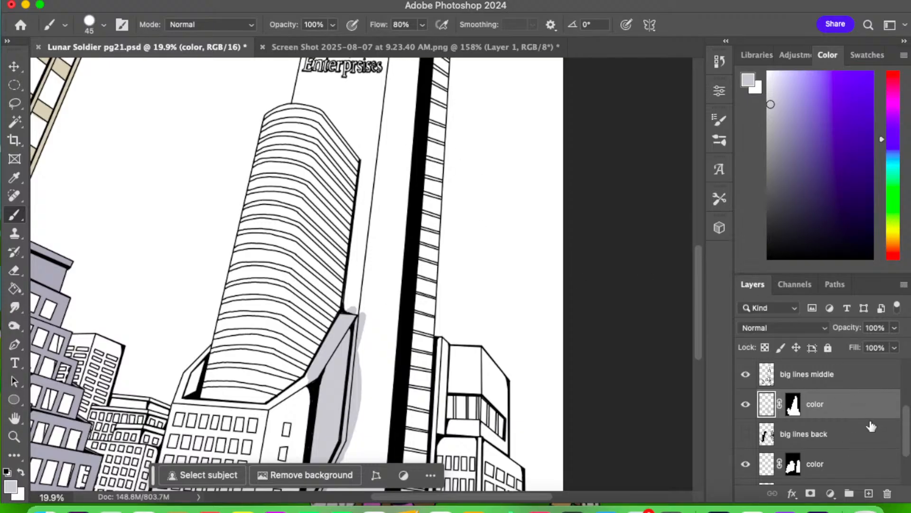
pyautogui.click(745, 439)
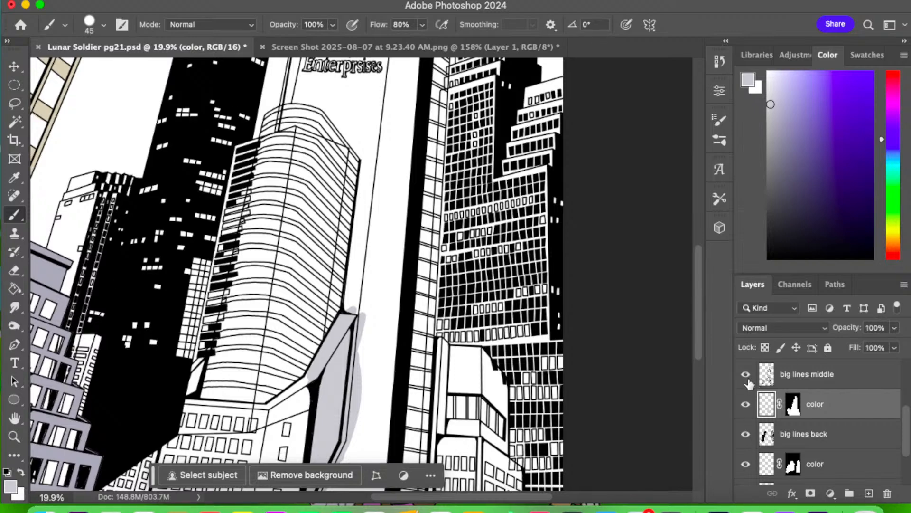
pyautogui.click(746, 434)
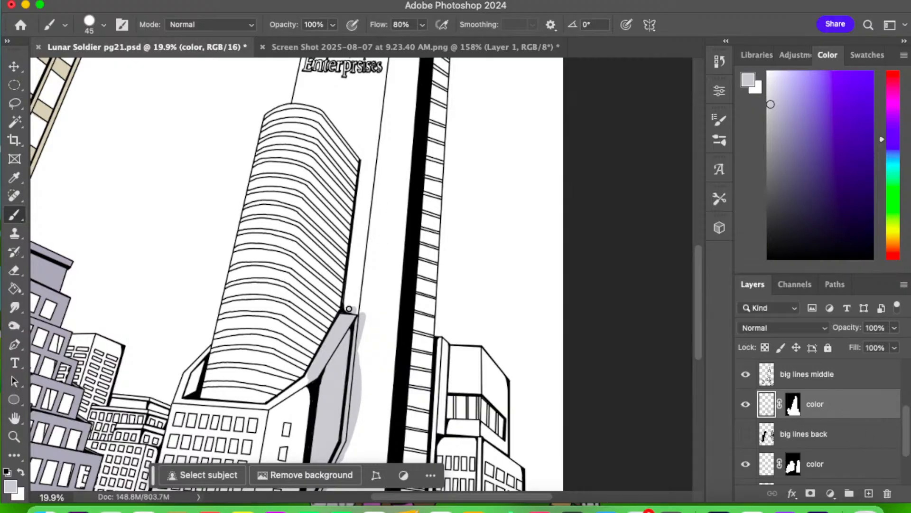
# - Paint the central tower's long flat wall beside the black edge pale grey, from below the sign down to the page's bottom edge
pyautogui.moveTo(350, 327)
pyautogui.mouseDown()
pyautogui.moveTo(360, 231)
pyautogui.moveTo(349, 279)
pyautogui.moveTo(370, 176)
pyautogui.moveTo(369, 153)
pyautogui.moveTo(361, 210)
pyautogui.moveTo(365, 148)
pyautogui.moveTo(364, 355)
pyautogui.moveTo(356, 326)
pyautogui.moveTo(367, 304)
pyautogui.moveTo(379, 321)
pyautogui.moveTo(365, 382)
pyautogui.moveTo(374, 386)
pyautogui.moveTo(394, 282)
pyautogui.moveTo(397, 313)
pyautogui.moveTo(390, 280)
pyautogui.moveTo(404, 176)
pyautogui.moveTo(390, 266)
pyautogui.moveTo(387, 135)
pyautogui.moveTo(373, 188)
pyautogui.moveTo(379, 196)
pyautogui.moveTo(402, 139)
pyautogui.moveTo(409, 154)
pyautogui.moveTo(406, 93)
pyautogui.moveTo(409, 150)
pyautogui.moveTo(398, 112)
pyautogui.mouseUp()
pyautogui.moveTo(361, 198); pyautogui.dragTo(365, 190)
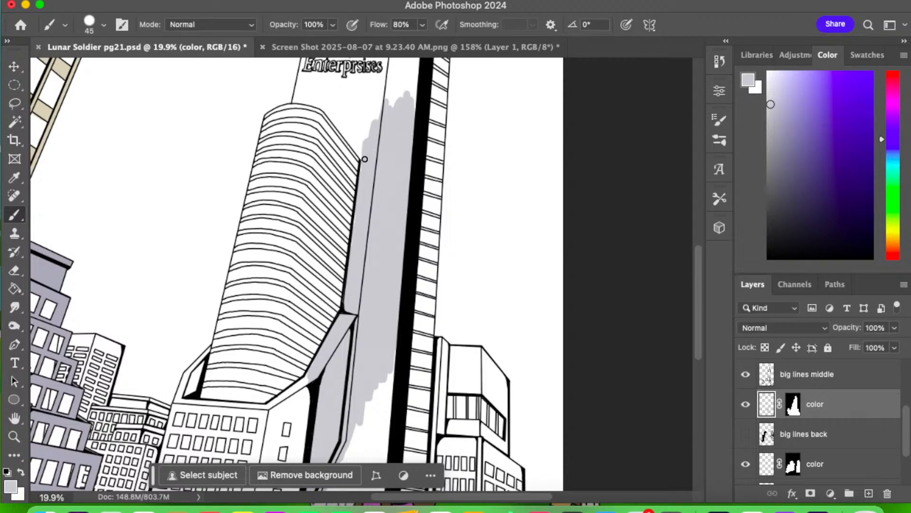
pyautogui.scroll(-5, 387, 289)
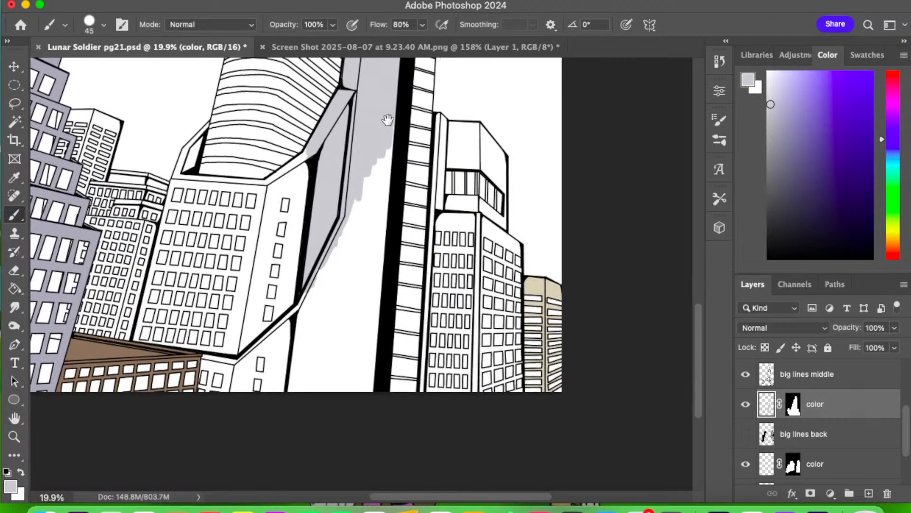
pyautogui.moveTo(385, 145)
pyautogui.mouseDown()
pyautogui.moveTo(385, 186)
pyautogui.moveTo(387, 151)
pyautogui.mouseUp()
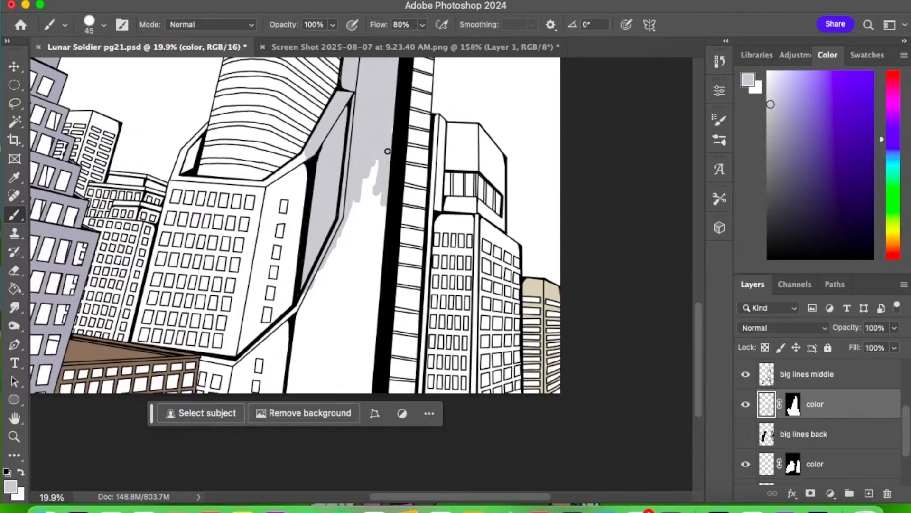
pyautogui.moveTo(383, 195)
pyautogui.mouseDown()
pyautogui.moveTo(370, 241)
pyautogui.moveTo(360, 201)
pyautogui.moveTo(349, 276)
pyautogui.moveTo(364, 191)
pyautogui.moveTo(338, 282)
pyautogui.moveTo(356, 183)
pyautogui.moveTo(311, 318)
pyautogui.moveTo(323, 257)
pyautogui.moveTo(302, 316)
pyautogui.moveTo(301, 297)
pyautogui.moveTo(289, 396)
pyautogui.moveTo(329, 284)
pyautogui.moveTo(314, 403)
pyautogui.moveTo(323, 390)
pyautogui.moveTo(355, 262)
pyautogui.moveTo(346, 342)
pyautogui.moveTo(346, 306)
pyautogui.moveTo(339, 328)
pyautogui.mouseUp()
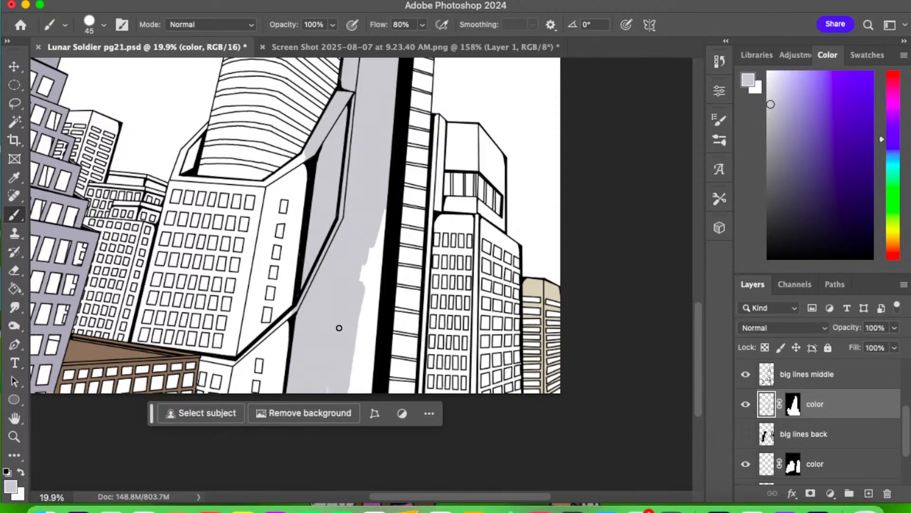
pyautogui.moveTo(341, 395)
pyautogui.mouseDown()
pyautogui.moveTo(355, 356)
pyautogui.moveTo(360, 394)
pyautogui.moveTo(367, 363)
pyautogui.moveTo(334, 381)
pyautogui.moveTo(363, 393)
pyautogui.moveTo(373, 366)
pyautogui.moveTo(373, 238)
pyautogui.moveTo(369, 269)
pyautogui.moveTo(376, 287)
pyautogui.moveTo(384, 215)
pyautogui.moveTo(376, 255)
pyautogui.mouseUp()
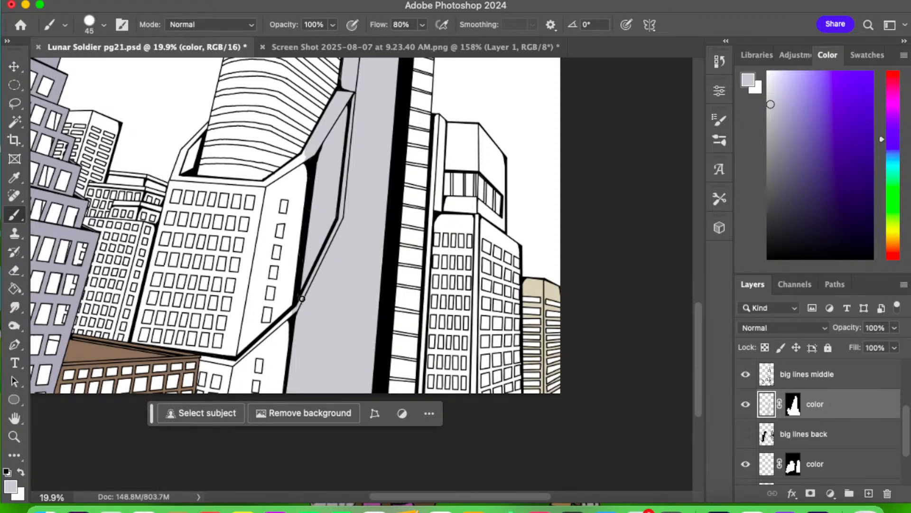
# - Paint the lower block beneath the windowed base building pale grey, using a 25 px Brush around its small windows
pyautogui.moveTo(255, 377); pyautogui.dragTo(276, 377)
pyautogui.moveTo(277, 382)
pyautogui.mouseDown()
pyautogui.moveTo(272, 342)
pyautogui.moveTo(266, 357)
pyautogui.moveTo(261, 350)
pyautogui.moveTo(291, 326)
pyautogui.moveTo(263, 345)
pyautogui.moveTo(295, 313)
pyautogui.moveTo(247, 356)
pyautogui.moveTo(256, 350)
pyautogui.moveTo(246, 392)
pyautogui.moveTo(241, 365)
pyautogui.moveTo(226, 389)
pyautogui.mouseUp()
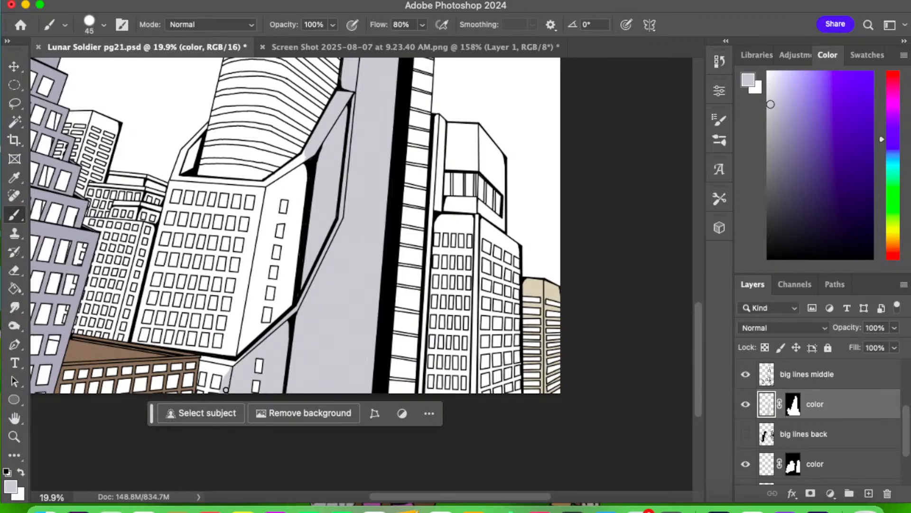
pyautogui.press('[')
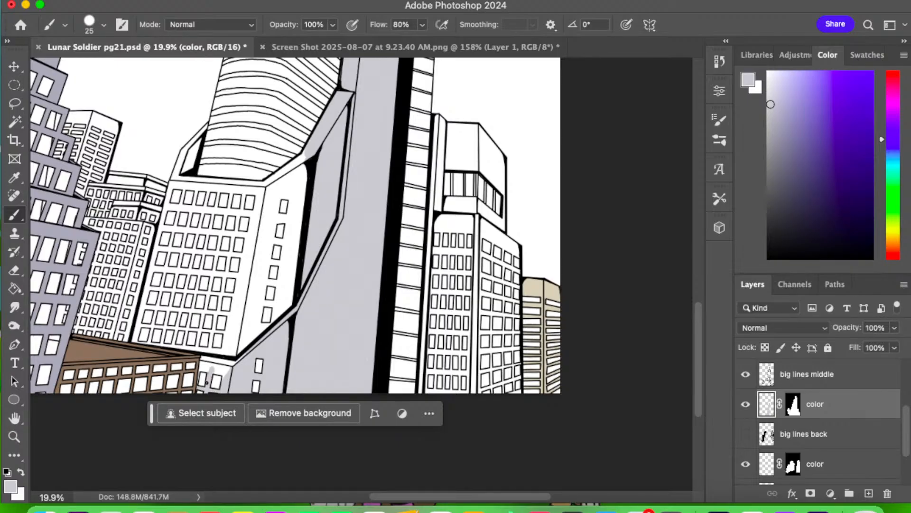
pyautogui.moveTo(206, 368)
pyautogui.mouseDown()
pyautogui.moveTo(205, 358)
pyautogui.moveTo(227, 374)
pyautogui.moveTo(232, 360)
pyautogui.moveTo(219, 358)
pyautogui.mouseUp()
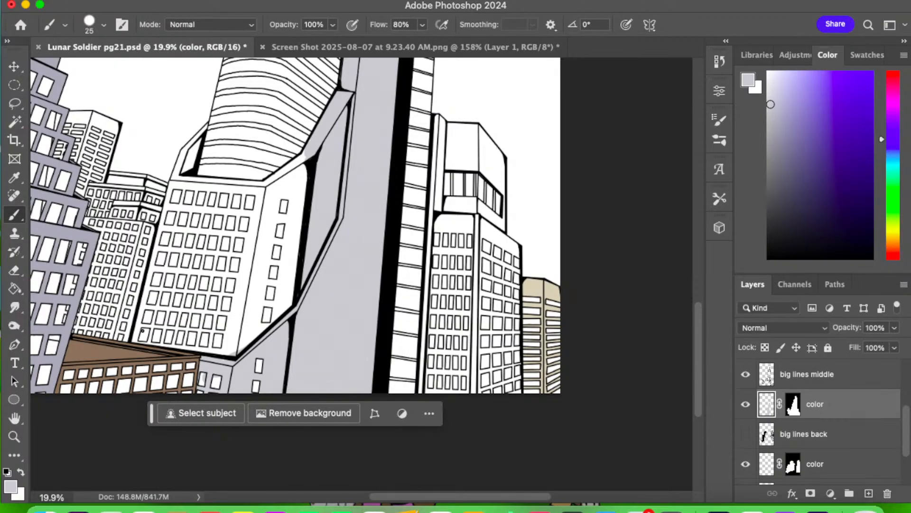
# - Paint the wall strips between the lower window rows of the tower's base building pale grey, leaving the windows white
pyautogui.moveTo(134, 338); pyautogui.dragTo(157, 247)
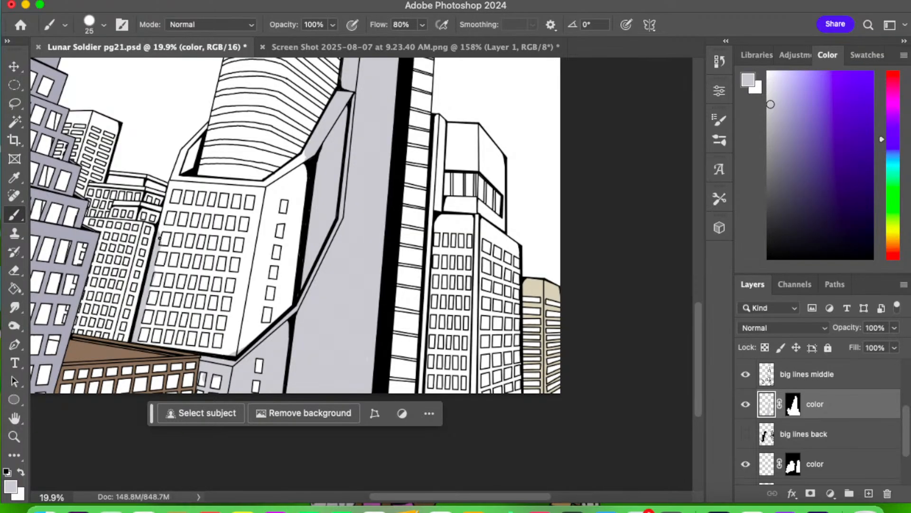
pyautogui.moveTo(161, 230)
pyautogui.mouseDown()
pyautogui.moveTo(161, 250)
pyautogui.moveTo(184, 252)
pyautogui.moveTo(176, 248)
pyautogui.moveTo(178, 270)
pyautogui.moveTo(165, 267)
pyautogui.moveTo(168, 252)
pyautogui.moveTo(155, 270)
pyautogui.moveTo(193, 271)
pyautogui.moveTo(182, 268)
pyautogui.moveTo(184, 293)
pyautogui.moveTo(174, 290)
pyautogui.moveTo(177, 272)
pyautogui.moveTo(169, 290)
pyautogui.moveTo(164, 275)
pyautogui.moveTo(162, 287)
pyautogui.moveTo(151, 288)
pyautogui.moveTo(171, 291)
pyautogui.moveTo(189, 266)
pyautogui.moveTo(157, 295)
pyautogui.moveTo(158, 309)
pyautogui.moveTo(145, 305)
pyautogui.moveTo(173, 310)
pyautogui.moveTo(171, 293)
pyautogui.moveTo(171, 308)
pyautogui.moveTo(188, 290)
pyautogui.moveTo(190, 311)
pyautogui.mouseUp()
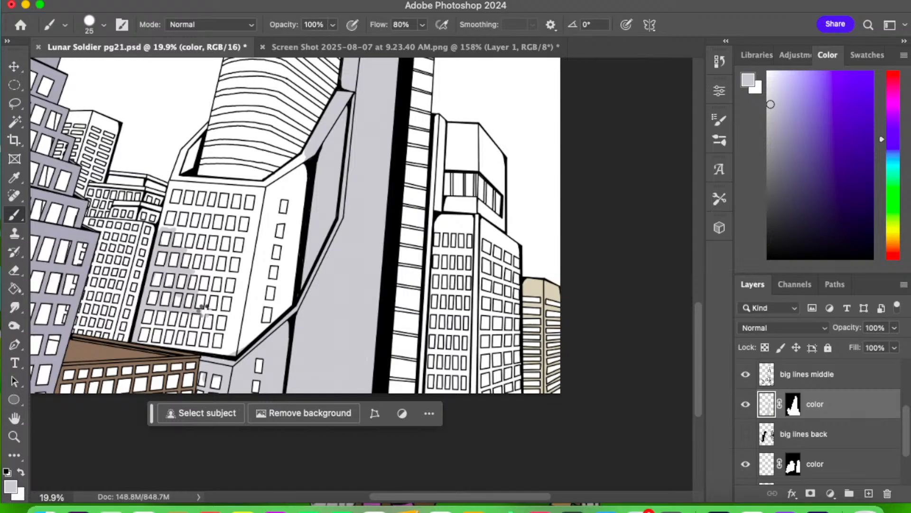
pyautogui.moveTo(204, 312)
pyautogui.mouseDown()
pyautogui.moveTo(209, 294)
pyautogui.moveTo(205, 315)
pyautogui.moveTo(220, 311)
pyautogui.moveTo(220, 295)
pyautogui.moveTo(214, 331)
pyautogui.moveTo(230, 332)
pyautogui.moveTo(233, 311)
pyautogui.moveTo(228, 328)
pyautogui.moveTo(220, 313)
pyautogui.moveTo(228, 295)
pyautogui.mouseUp()
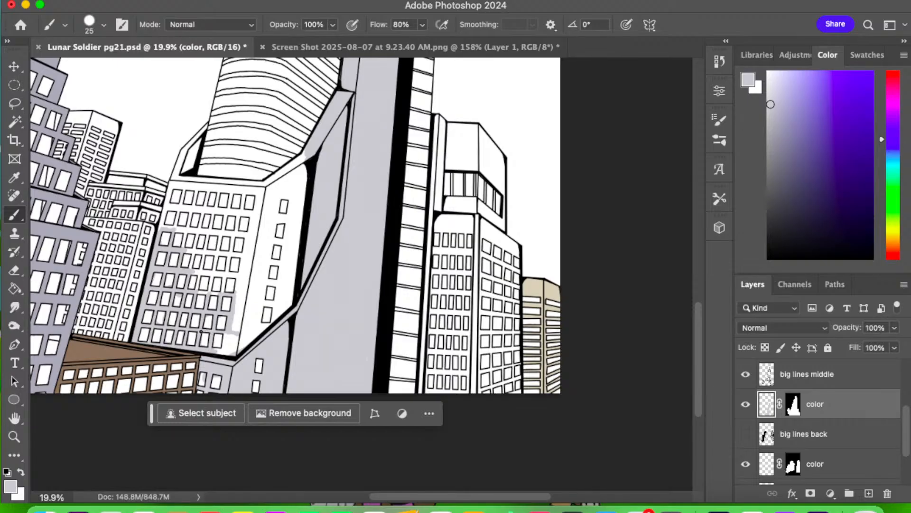
pyautogui.moveTo(230, 334)
pyautogui.mouseDown()
pyautogui.moveTo(218, 354)
pyautogui.moveTo(243, 337)
pyautogui.moveTo(235, 350)
pyautogui.mouseUp()
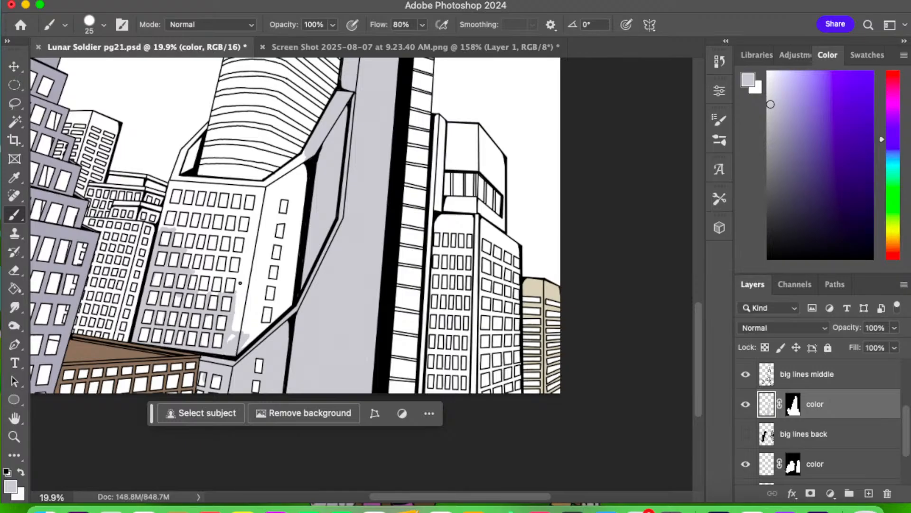
# - Fill the base building's narrow side face with pale grey around its single column of windows, up to the sloped top edge
pyautogui.moveTo(242, 284)
pyautogui.mouseDown()
pyautogui.moveTo(229, 342)
pyautogui.moveTo(246, 263)
pyautogui.moveTo(244, 335)
pyautogui.moveTo(252, 299)
pyautogui.moveTo(251, 335)
pyautogui.moveTo(257, 299)
pyautogui.moveTo(255, 334)
pyautogui.moveTo(271, 326)
pyautogui.moveTo(271, 302)
pyautogui.moveTo(301, 285)
pyautogui.moveTo(289, 277)
pyautogui.moveTo(284, 290)
pyautogui.mouseUp()
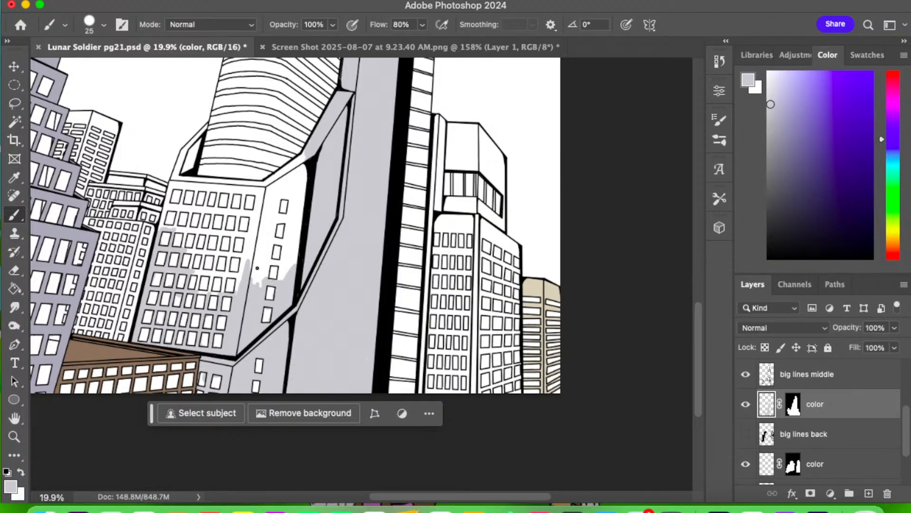
pyautogui.moveTo(257, 268)
pyautogui.mouseDown()
pyautogui.moveTo(255, 298)
pyautogui.moveTo(265, 243)
pyautogui.moveTo(260, 280)
pyautogui.moveTo(273, 242)
pyautogui.moveTo(271, 252)
pyautogui.moveTo(270, 225)
pyautogui.moveTo(258, 260)
pyautogui.moveTo(269, 202)
pyautogui.moveTo(247, 274)
pyautogui.moveTo(255, 247)
pyautogui.mouseUp()
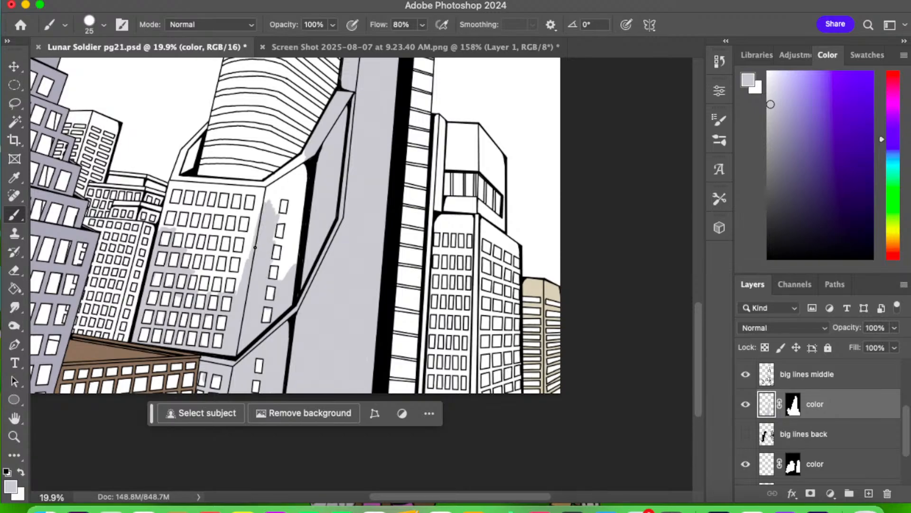
pyautogui.moveTo(279, 279)
pyautogui.mouseDown()
pyautogui.moveTo(270, 265)
pyautogui.moveTo(286, 270)
pyautogui.moveTo(289, 244)
pyautogui.mouseUp()
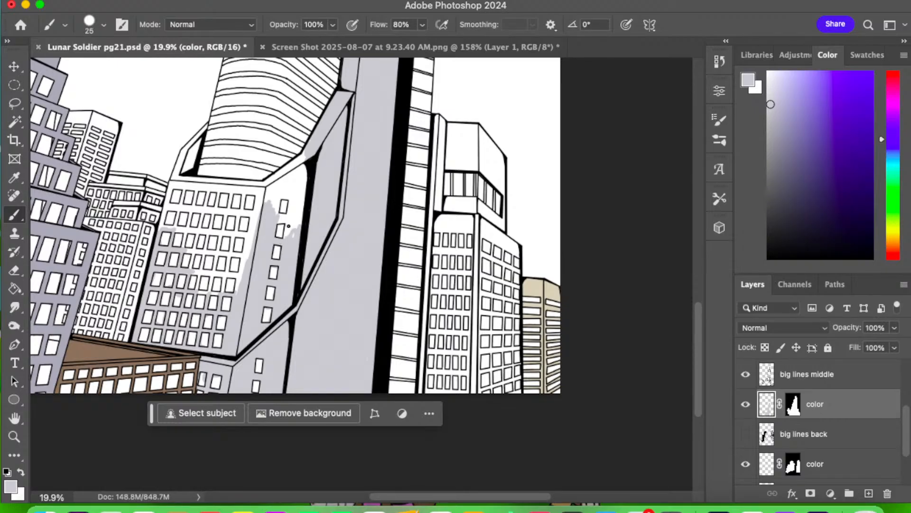
pyautogui.moveTo(289, 225)
pyautogui.mouseDown()
pyautogui.moveTo(290, 194)
pyautogui.moveTo(293, 211)
pyautogui.moveTo(307, 188)
pyautogui.moveTo(297, 201)
pyautogui.moveTo(302, 167)
pyautogui.mouseUp()
pyautogui.moveTo(276, 202)
pyautogui.mouseDown()
pyautogui.moveTo(274, 214)
pyautogui.moveTo(286, 189)
pyautogui.moveTo(275, 201)
pyautogui.moveTo(273, 190)
pyautogui.moveTo(302, 159)
pyautogui.moveTo(309, 169)
pyautogui.mouseUp()
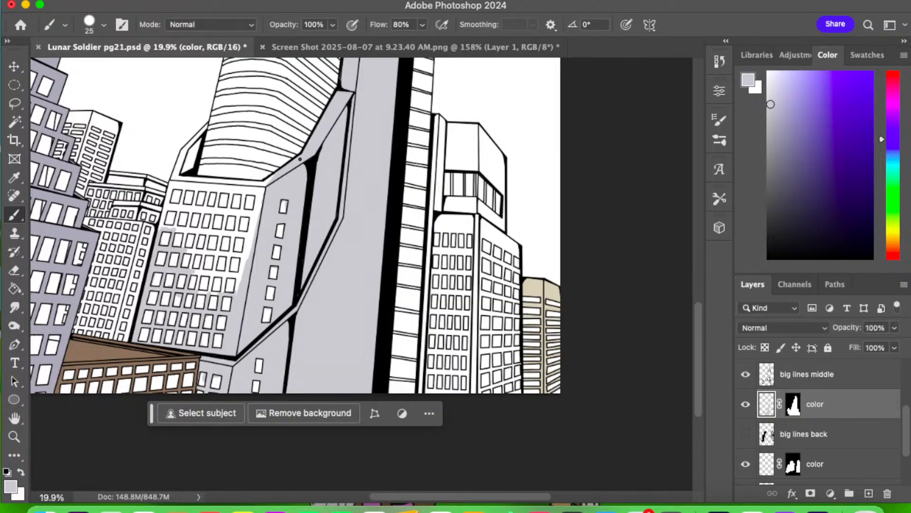
# - Paint the base building's front corner strip and the wall between its middle window rows pale grey
pyautogui.moveTo(258, 192); pyautogui.dragTo(269, 185)
pyautogui.moveTo(239, 285); pyautogui.dragTo(262, 194)
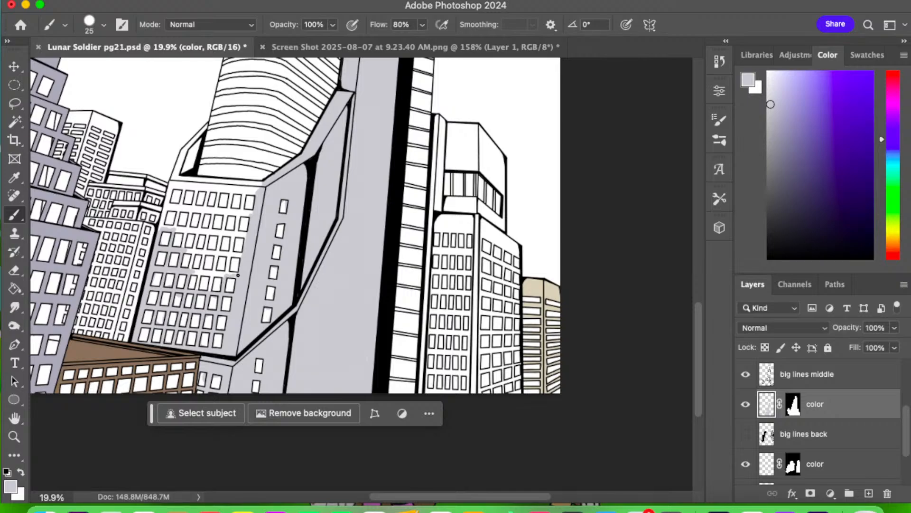
pyautogui.moveTo(219, 275); pyautogui.dragTo(212, 281)
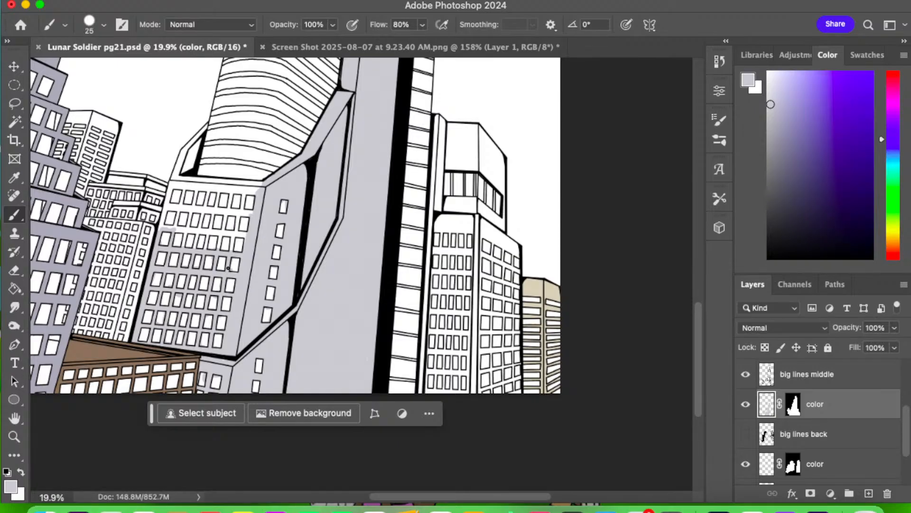
pyautogui.moveTo(228, 271)
pyautogui.mouseDown()
pyautogui.moveTo(233, 237)
pyautogui.moveTo(246, 239)
pyautogui.moveTo(218, 241)
pyautogui.mouseUp()
pyautogui.moveTo(205, 246)
pyautogui.mouseDown()
pyautogui.moveTo(207, 233)
pyautogui.moveTo(187, 231)
pyautogui.moveTo(232, 235)
pyautogui.mouseUp()
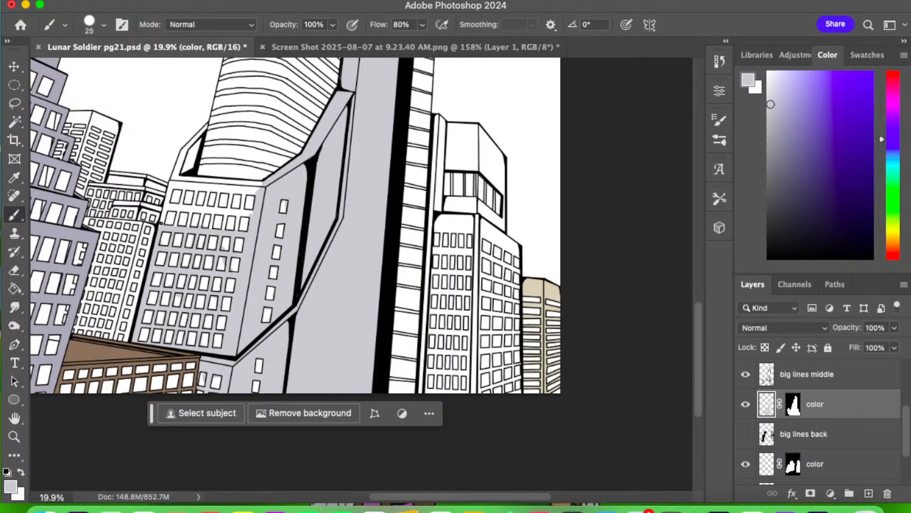
# - Paint the wall around the base building's upper window rows and its top ledge pale grey, undoing the stray stroke
pyautogui.moveTo(166, 212)
pyautogui.mouseDown()
pyautogui.moveTo(163, 223)
pyautogui.moveTo(177, 209)
pyautogui.moveTo(176, 221)
pyautogui.moveTo(169, 211)
pyautogui.moveTo(188, 225)
pyautogui.moveTo(195, 209)
pyautogui.moveTo(199, 224)
pyautogui.moveTo(204, 209)
pyautogui.moveTo(212, 226)
pyautogui.moveTo(215, 213)
pyautogui.mouseUp()
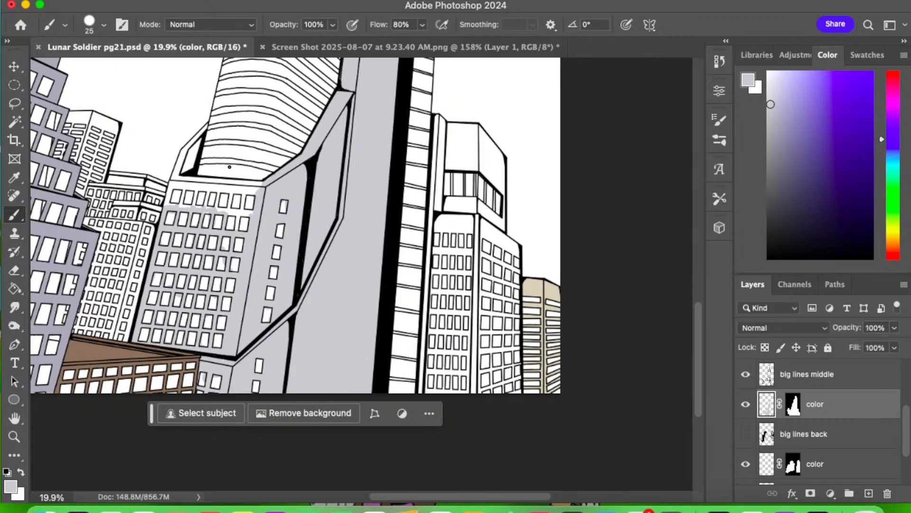
pyautogui.moveTo(204, 213); pyautogui.dragTo(249, 215)
pyautogui.moveTo(193, 206)
pyautogui.mouseDown()
pyautogui.moveTo(166, 207)
pyautogui.moveTo(170, 184)
pyautogui.moveTo(216, 191)
pyautogui.moveTo(204, 204)
pyautogui.moveTo(220, 188)
pyautogui.moveTo(214, 209)
pyautogui.moveTo(216, 192)
pyautogui.moveTo(233, 205)
pyautogui.moveTo(230, 192)
pyautogui.moveTo(228, 212)
pyautogui.moveTo(235, 188)
pyautogui.moveTo(250, 192)
pyautogui.moveTo(240, 212)
pyautogui.moveTo(244, 189)
pyautogui.moveTo(266, 184)
pyautogui.moveTo(190, 185)
pyautogui.moveTo(222, 181)
pyautogui.moveTo(180, 164)
pyautogui.moveTo(203, 129)
pyautogui.mouseUp()
pyautogui.press('super+z')
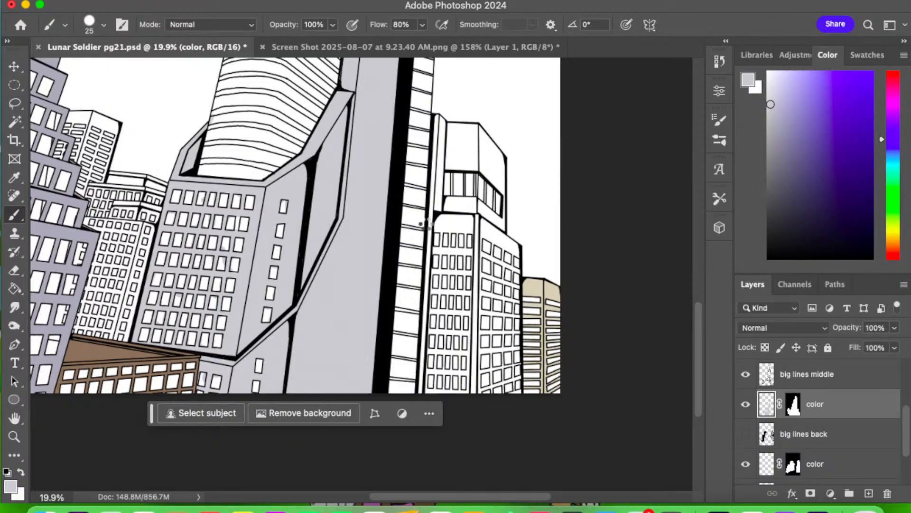
# - Extend the pale grey up the central tower, covering the wall below the Executive Enterprises lettering and most of the adjoining strip
pyautogui.moveTo(351, 277)
pyautogui.mouseDown()
pyautogui.moveTo(335, 376)
pyautogui.moveTo(304, 425)
pyautogui.mouseUp()
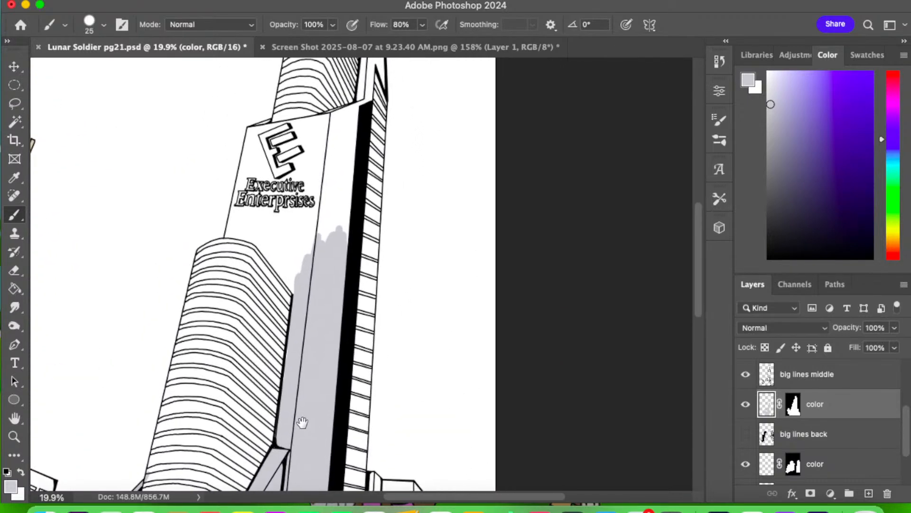
pyautogui.moveTo(284, 264)
pyautogui.mouseDown()
pyautogui.moveTo(281, 270)
pyautogui.moveTo(291, 286)
pyautogui.moveTo(253, 240)
pyautogui.moveTo(275, 271)
pyautogui.moveTo(297, 280)
pyautogui.moveTo(260, 233)
pyautogui.moveTo(290, 275)
pyautogui.moveTo(249, 229)
pyautogui.moveTo(225, 235)
pyautogui.moveTo(252, 242)
pyautogui.moveTo(233, 230)
pyautogui.moveTo(249, 229)
pyautogui.moveTo(232, 234)
pyautogui.moveTo(246, 218)
pyautogui.moveTo(230, 219)
pyautogui.moveTo(248, 216)
pyautogui.moveTo(234, 207)
pyautogui.moveTo(253, 211)
pyautogui.moveTo(247, 220)
pyautogui.moveTo(267, 208)
pyautogui.moveTo(253, 204)
pyautogui.moveTo(268, 202)
pyautogui.moveTo(266, 215)
pyautogui.moveTo(251, 215)
pyautogui.moveTo(261, 212)
pyautogui.moveTo(273, 232)
pyautogui.moveTo(282, 227)
pyautogui.moveTo(255, 227)
pyautogui.moveTo(280, 209)
pyautogui.moveTo(306, 210)
pyautogui.moveTo(294, 216)
pyautogui.moveTo(309, 223)
pyautogui.moveTo(277, 235)
pyautogui.moveTo(304, 223)
pyautogui.moveTo(283, 260)
pyautogui.moveTo(272, 238)
pyautogui.moveTo(292, 246)
pyautogui.moveTo(311, 226)
pyautogui.moveTo(287, 239)
pyautogui.moveTo(304, 244)
pyautogui.moveTo(296, 223)
pyautogui.mouseUp()
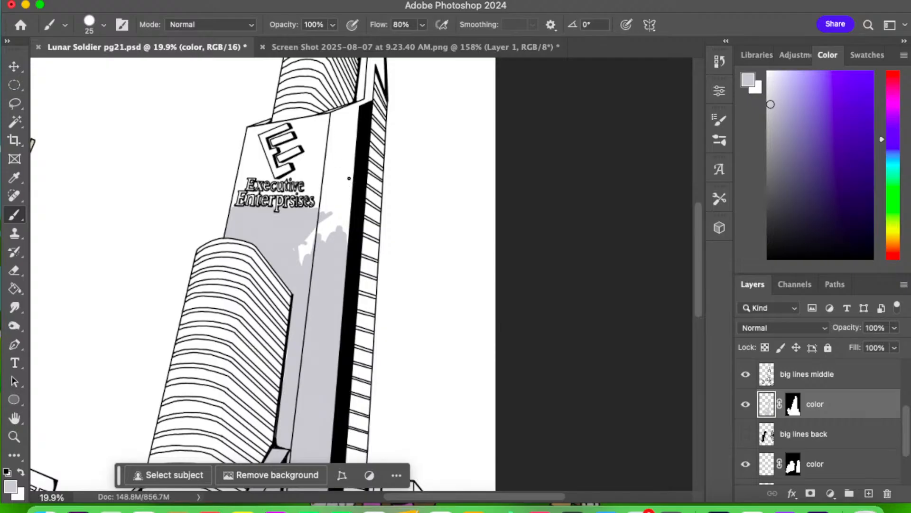
pyautogui.moveTo(304, 238)
pyautogui.mouseDown()
pyautogui.moveTo(304, 272)
pyautogui.moveTo(303, 237)
pyautogui.moveTo(300, 256)
pyautogui.moveTo(318, 213)
pyautogui.moveTo(304, 253)
pyautogui.moveTo(301, 233)
pyautogui.moveTo(312, 259)
pyautogui.moveTo(325, 188)
pyautogui.moveTo(322, 249)
pyautogui.moveTo(334, 178)
pyautogui.moveTo(342, 233)
pyautogui.moveTo(351, 150)
pyautogui.moveTo(343, 202)
pyautogui.moveTo(348, 165)
pyautogui.moveTo(337, 154)
pyautogui.moveTo(325, 190)
pyautogui.mouseUp()
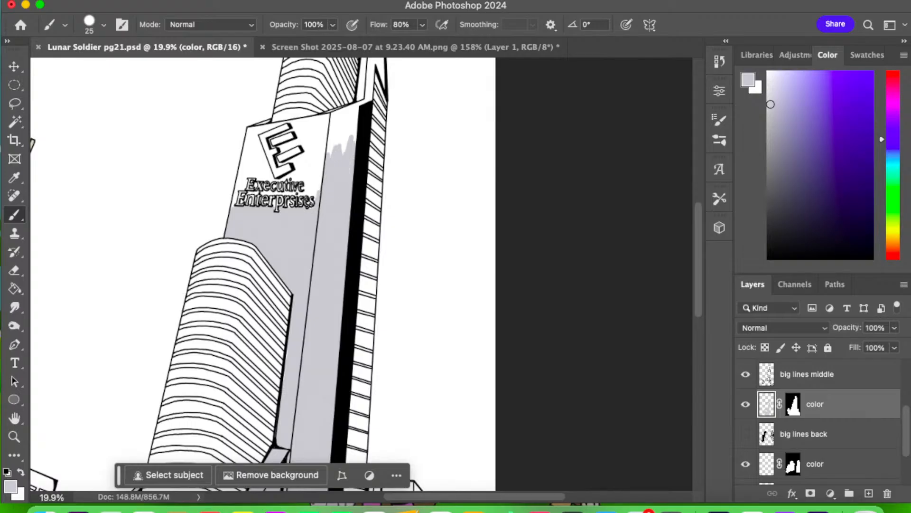
# - Zoom in on the Executive Enterprises sign and paint the wall along the tower's outer edge beside the lettering pale grey
pyautogui.click(14, 436)
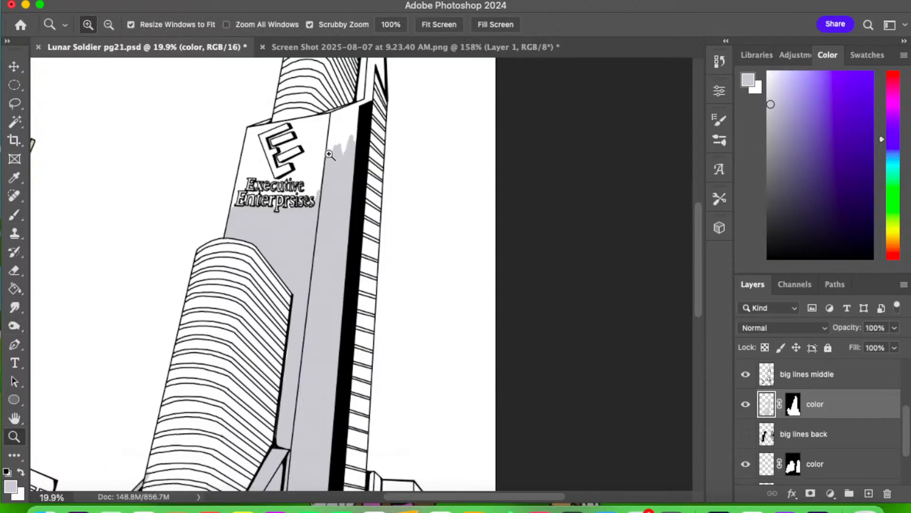
pyautogui.moveTo(315, 145); pyautogui.dragTo(319, 141)
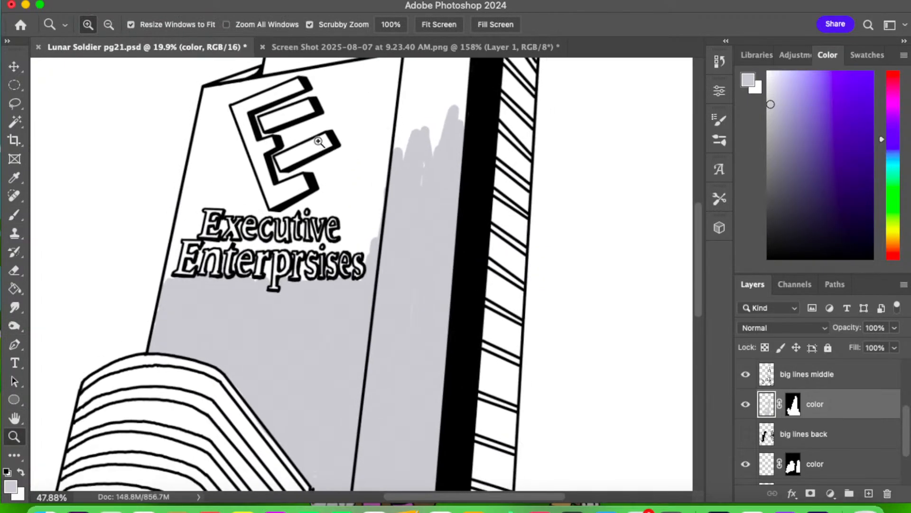
pyautogui.click(15, 216)
pyautogui.click(16, 217)
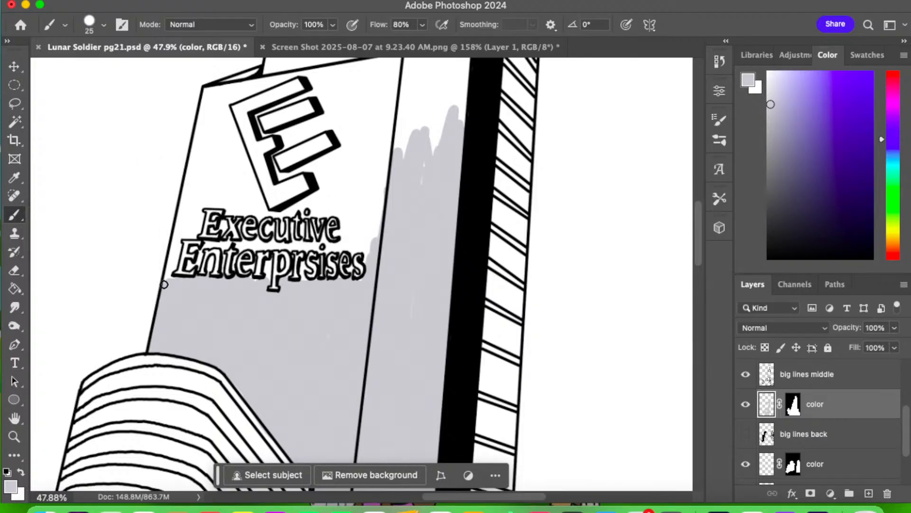
pyautogui.moveTo(165, 285)
pyautogui.mouseDown()
pyautogui.moveTo(185, 230)
pyautogui.moveTo(195, 232)
pyautogui.moveTo(193, 178)
pyautogui.moveTo(204, 151)
pyautogui.mouseUp()
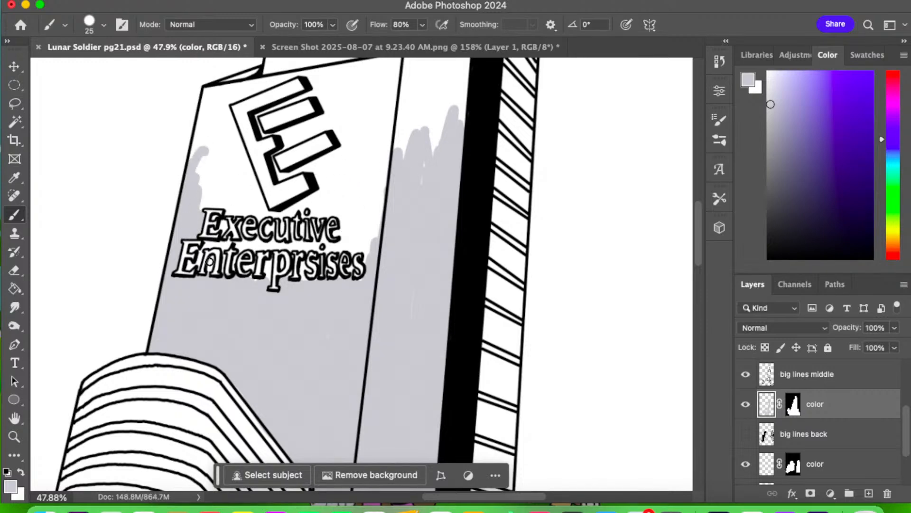
# - Reduce the Brush to 10 px and fill the wall gaps between and around the Executive Enterprises lettering with pale grey
pyautogui.press('[')
pyautogui.press('[')
pyautogui.press('[')
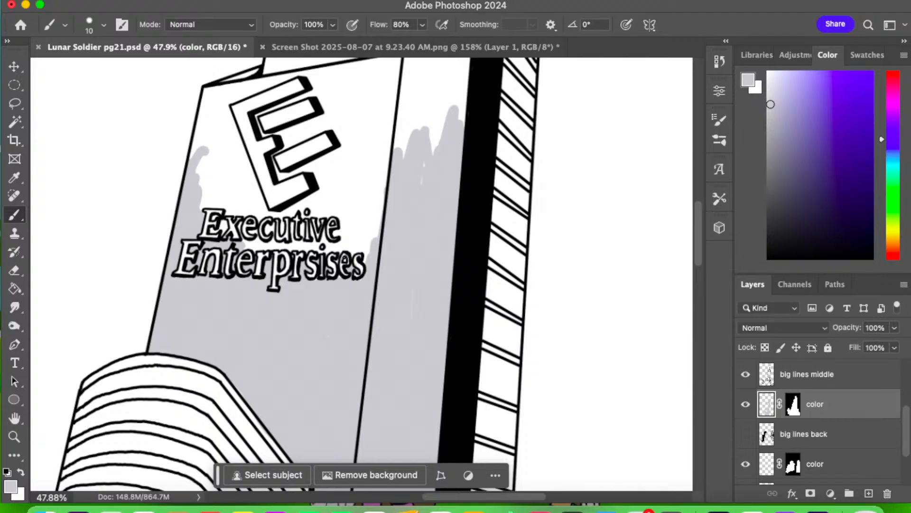
pyautogui.moveTo(339, 253)
pyautogui.mouseDown()
pyautogui.moveTo(369, 254)
pyautogui.moveTo(376, 239)
pyautogui.moveTo(358, 248)
pyautogui.moveTo(376, 232)
pyautogui.moveTo(344, 247)
pyautogui.moveTo(374, 222)
pyautogui.moveTo(341, 240)
pyautogui.mouseUp()
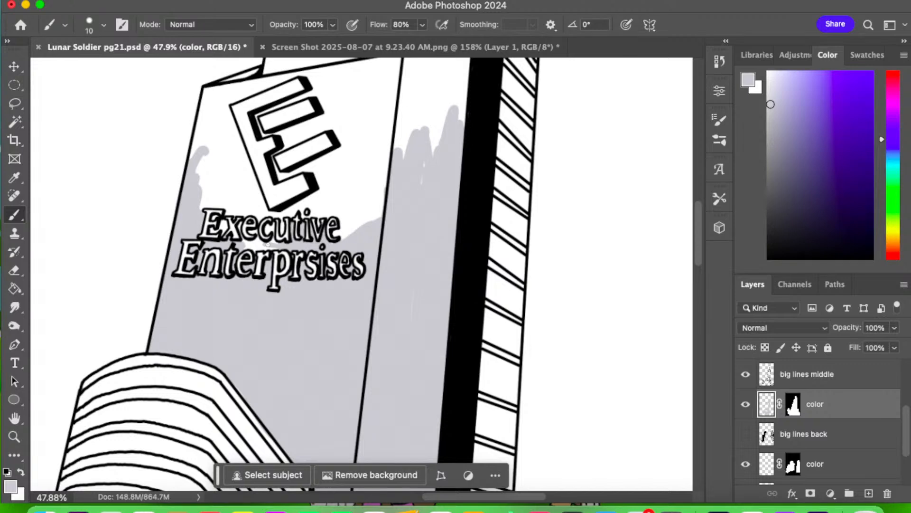
pyautogui.moveTo(267, 245); pyautogui.dragTo(245, 241)
pyautogui.click(239, 229)
pyautogui.moveTo(260, 241)
pyautogui.mouseDown()
pyautogui.moveTo(246, 223)
pyautogui.moveTo(266, 228)
pyautogui.mouseUp()
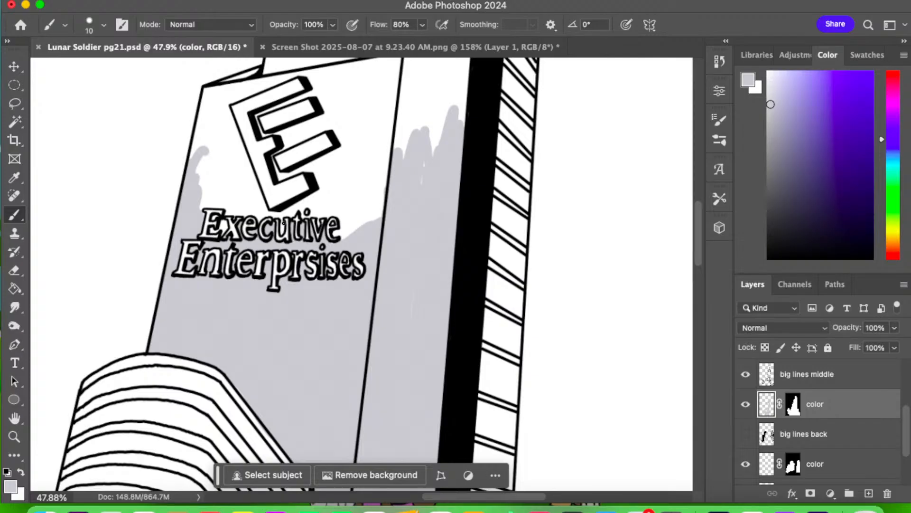
# - Undo the stray stroke across the E logo and paint the wall between the logo and the tower's outer edge pale grey
pyautogui.moveTo(268, 79); pyautogui.dragTo(335, 206)
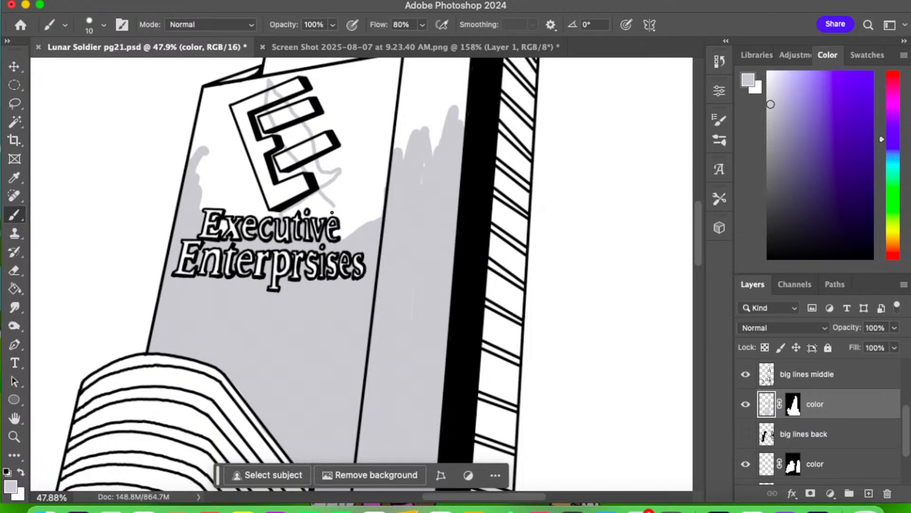
pyautogui.press('super+z')
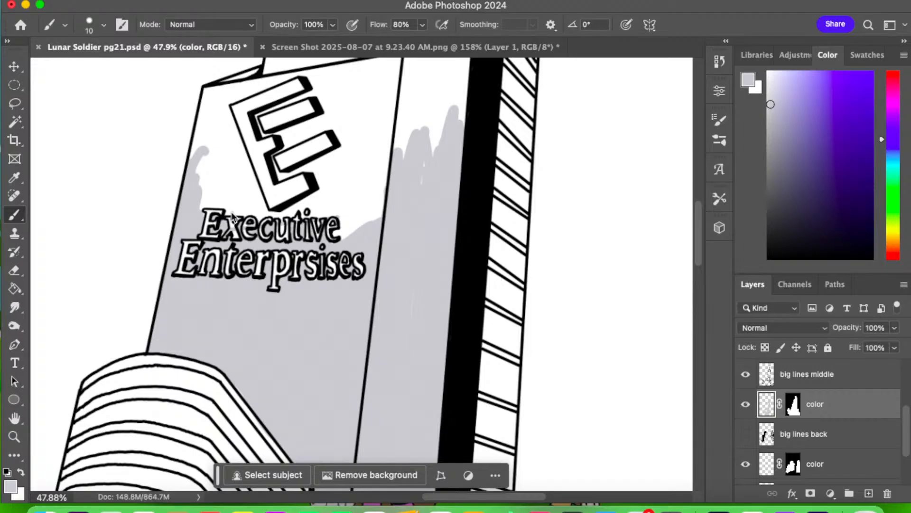
pyautogui.moveTo(233, 216)
pyautogui.mouseDown()
pyautogui.moveTo(244, 210)
pyautogui.moveTo(237, 203)
pyautogui.mouseUp()
pyautogui.moveTo(227, 194)
pyautogui.mouseDown()
pyautogui.moveTo(205, 186)
pyautogui.moveTo(196, 123)
pyautogui.mouseUp()
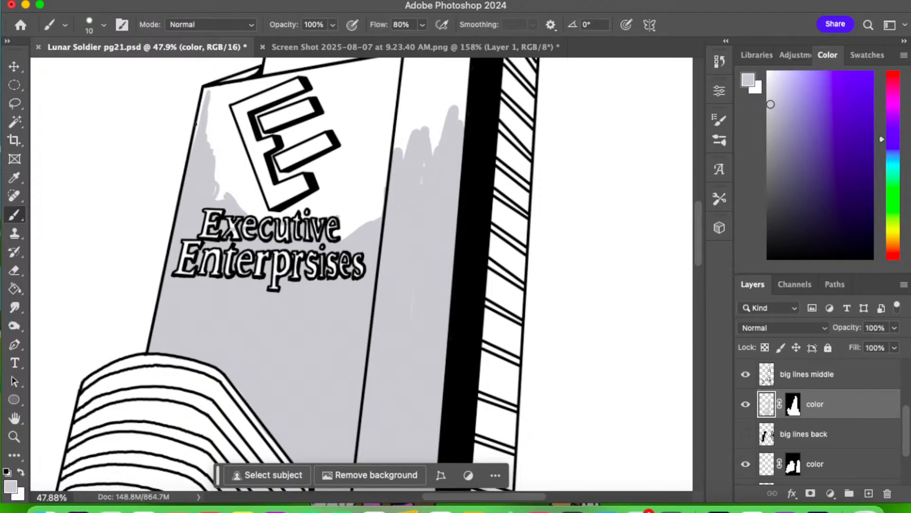
pyautogui.moveTo(195, 124); pyautogui.dragTo(243, 151)
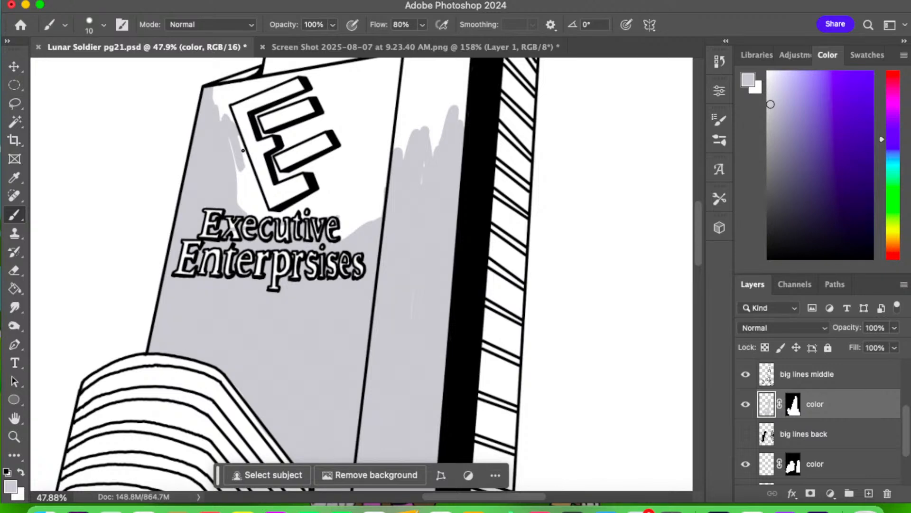
pyautogui.moveTo(243, 150); pyautogui.dragTo(219, 122)
pyautogui.moveTo(223, 118)
pyautogui.mouseDown()
pyautogui.moveTo(253, 70)
pyautogui.moveTo(237, 96)
pyautogui.mouseUp()
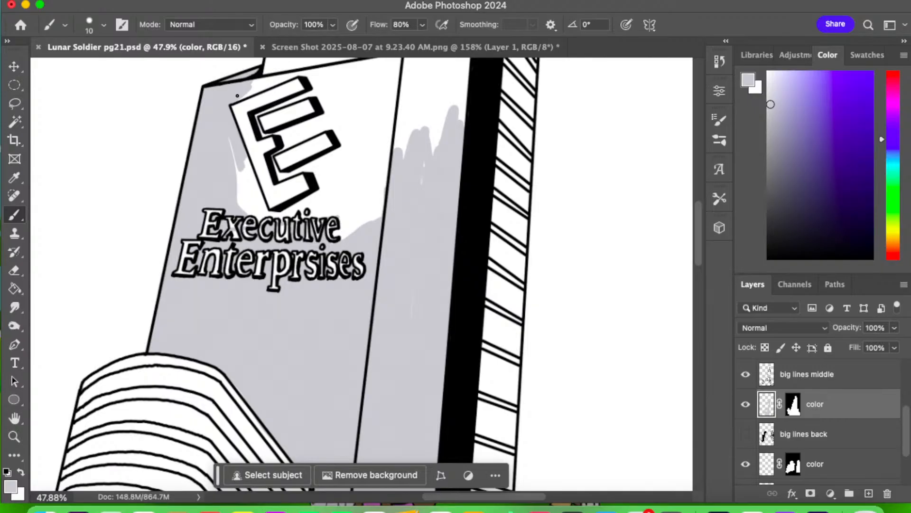
pyautogui.moveTo(237, 95); pyautogui.dragTo(258, 215)
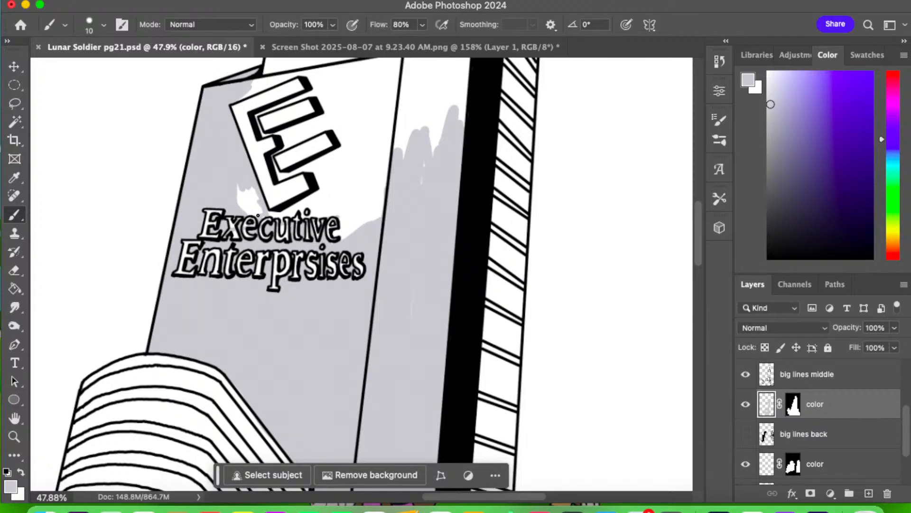
pyautogui.moveTo(258, 215); pyautogui.dragTo(249, 199)
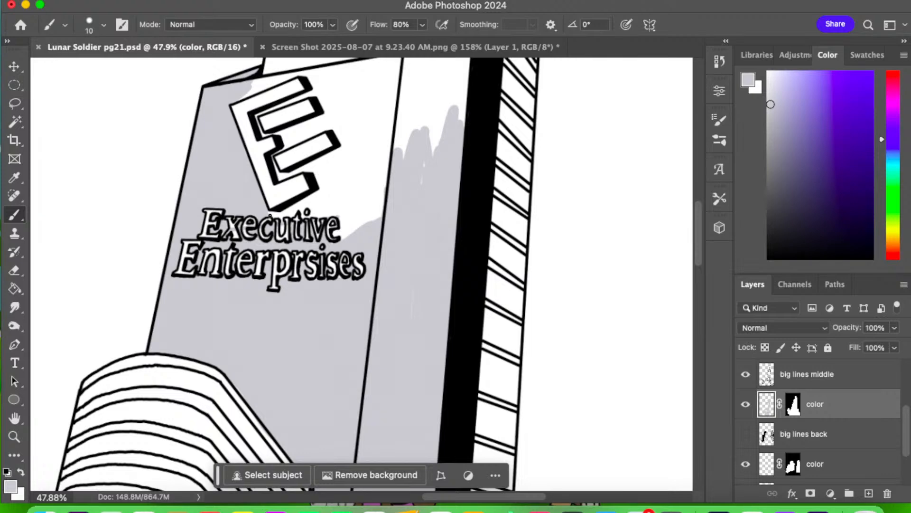
# - Paint the wall pale grey beneath the E logo's lower arm and upward beside its arm ends
pyautogui.moveTo(270, 216); pyautogui.dragTo(326, 189)
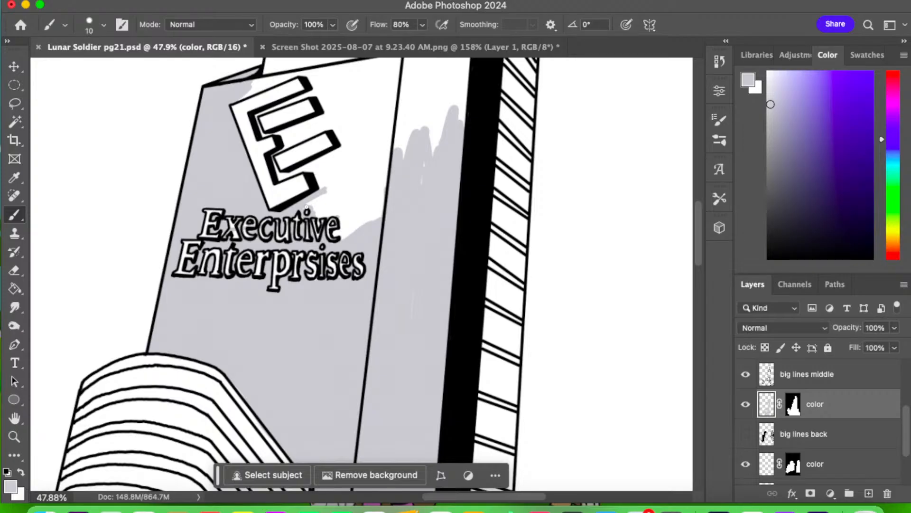
pyautogui.moveTo(307, 208); pyautogui.dragTo(340, 218)
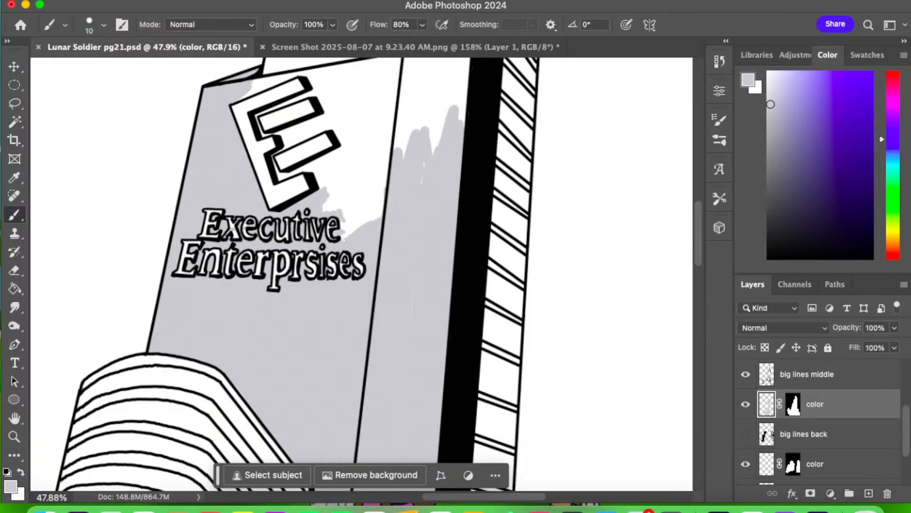
pyautogui.moveTo(343, 234)
pyautogui.mouseDown()
pyautogui.moveTo(352, 177)
pyautogui.moveTo(322, 210)
pyautogui.moveTo(350, 199)
pyautogui.moveTo(358, 173)
pyautogui.moveTo(329, 190)
pyautogui.moveTo(352, 169)
pyautogui.moveTo(344, 161)
pyautogui.moveTo(315, 181)
pyautogui.moveTo(336, 154)
pyautogui.moveTo(320, 169)
pyautogui.moveTo(357, 146)
pyautogui.mouseUp()
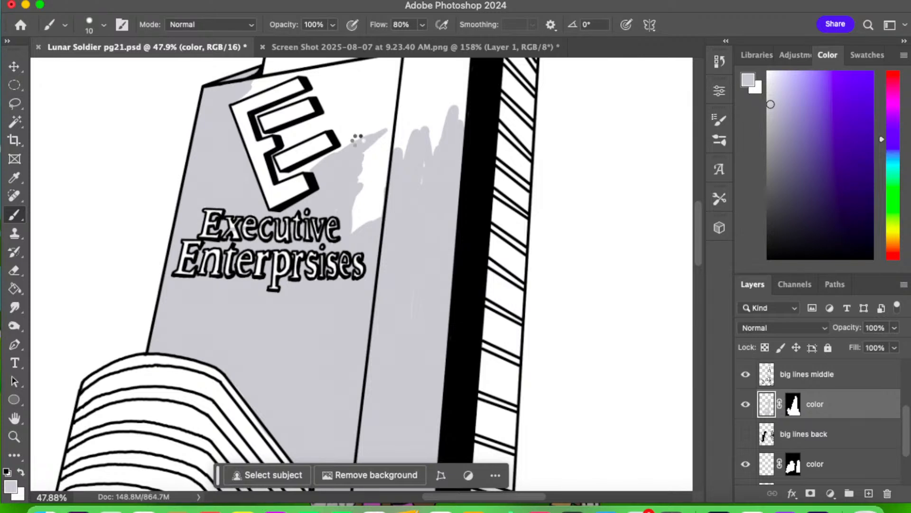
# - Enlarge the Brush to 15 px and fill the wall gaps between the E logo's arms with pale grey
pyautogui.press(']')
pyautogui.moveTo(293, 173); pyautogui.dragTo(360, 140)
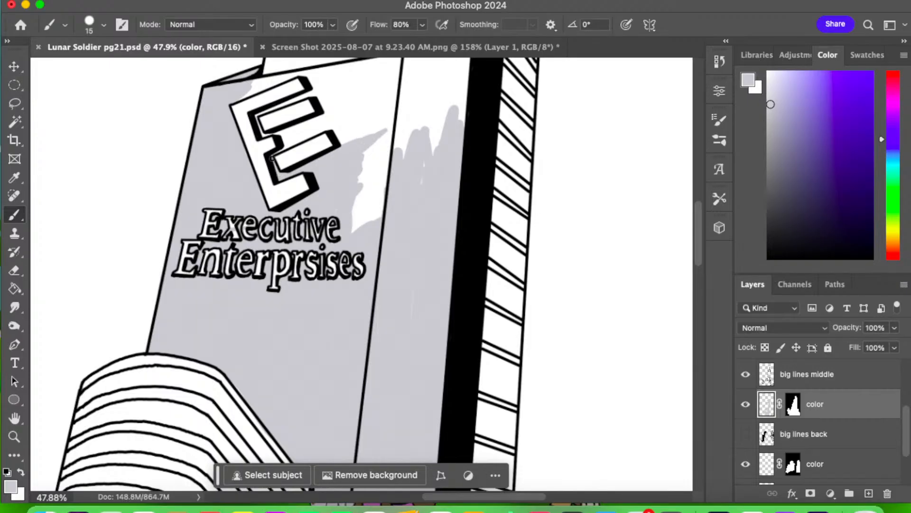
pyautogui.moveTo(328, 119); pyautogui.dragTo(297, 135)
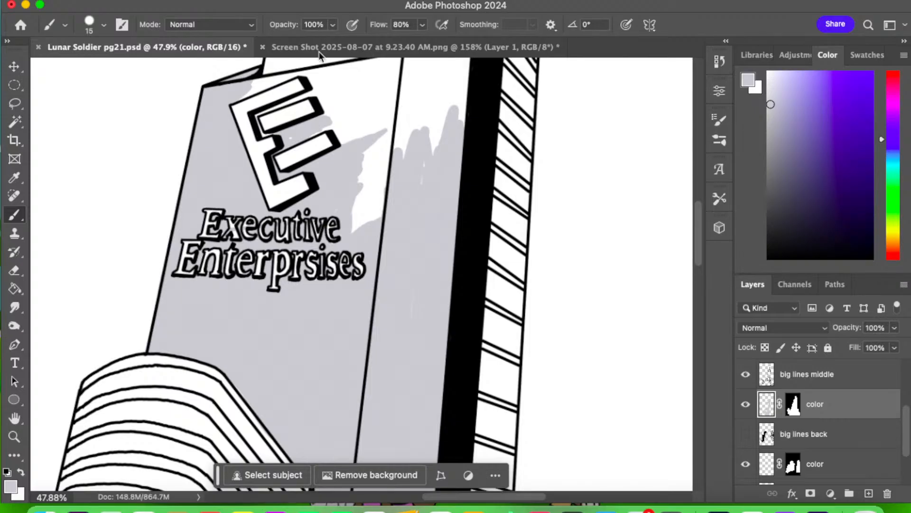
pyautogui.moveTo(335, 120); pyautogui.dragTo(314, 135)
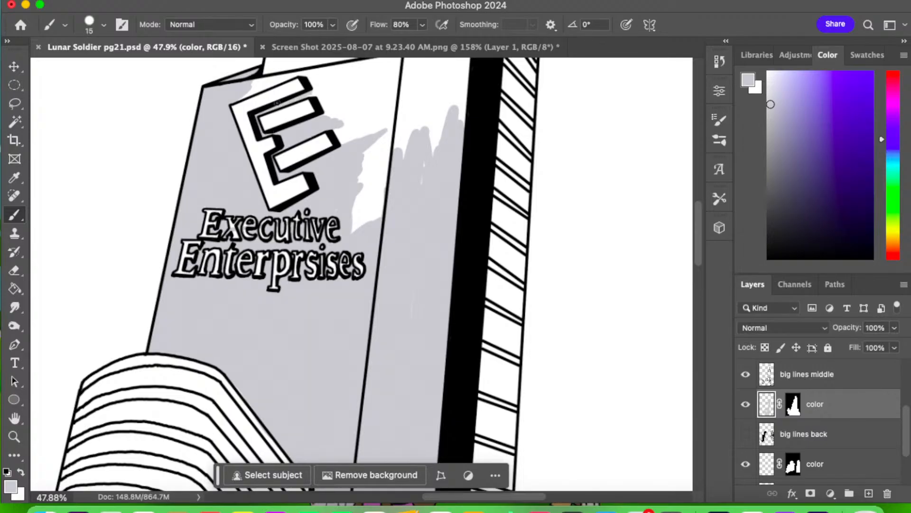
# - Extend the pale grey above the E logo to the roof edge and over the top of the adjoining strip
pyautogui.moveTo(328, 124)
pyautogui.mouseDown()
pyautogui.moveTo(329, 102)
pyautogui.moveTo(344, 114)
pyautogui.moveTo(335, 103)
pyautogui.moveTo(342, 144)
pyautogui.moveTo(336, 109)
pyautogui.moveTo(346, 144)
pyautogui.moveTo(355, 133)
pyautogui.moveTo(360, 164)
pyautogui.moveTo(343, 221)
pyautogui.moveTo(378, 174)
pyautogui.moveTo(362, 235)
pyautogui.moveTo(397, 175)
pyautogui.moveTo(369, 231)
pyautogui.moveTo(370, 199)
pyautogui.moveTo(351, 192)
pyautogui.moveTo(337, 207)
pyautogui.moveTo(396, 141)
pyautogui.moveTo(362, 176)
pyautogui.moveTo(370, 147)
pyautogui.moveTo(378, 150)
pyautogui.moveTo(359, 280)
pyautogui.moveTo(360, 315)
pyautogui.mouseUp()
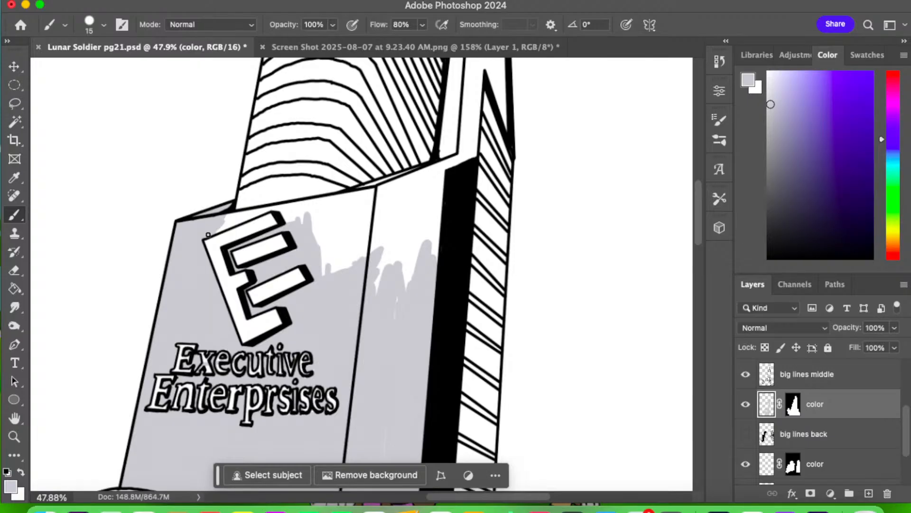
pyautogui.moveTo(216, 232)
pyautogui.mouseDown()
pyautogui.moveTo(266, 207)
pyautogui.moveTo(284, 216)
pyautogui.moveTo(317, 211)
pyautogui.moveTo(313, 217)
pyautogui.moveTo(328, 211)
pyautogui.moveTo(324, 201)
pyautogui.moveTo(307, 204)
pyautogui.moveTo(381, 191)
pyautogui.moveTo(328, 214)
pyautogui.moveTo(341, 207)
pyautogui.moveTo(316, 249)
pyautogui.moveTo(327, 286)
pyautogui.moveTo(330, 225)
pyautogui.moveTo(339, 229)
pyautogui.moveTo(349, 276)
pyautogui.moveTo(351, 215)
pyautogui.moveTo(340, 265)
pyautogui.moveTo(359, 243)
pyautogui.moveTo(358, 204)
pyautogui.moveTo(366, 209)
pyautogui.moveTo(366, 265)
pyautogui.moveTo(370, 202)
pyautogui.moveTo(364, 234)
pyautogui.moveTo(381, 301)
pyautogui.moveTo(394, 279)
pyautogui.moveTo(408, 289)
pyautogui.moveTo(441, 226)
pyautogui.moveTo(441, 237)
pyautogui.moveTo(427, 240)
pyautogui.moveTo(422, 221)
pyautogui.moveTo(382, 282)
pyautogui.moveTo(435, 203)
pyautogui.moveTo(374, 271)
pyautogui.moveTo(421, 201)
pyautogui.moveTo(372, 259)
pyautogui.moveTo(432, 176)
pyautogui.mouseUp()
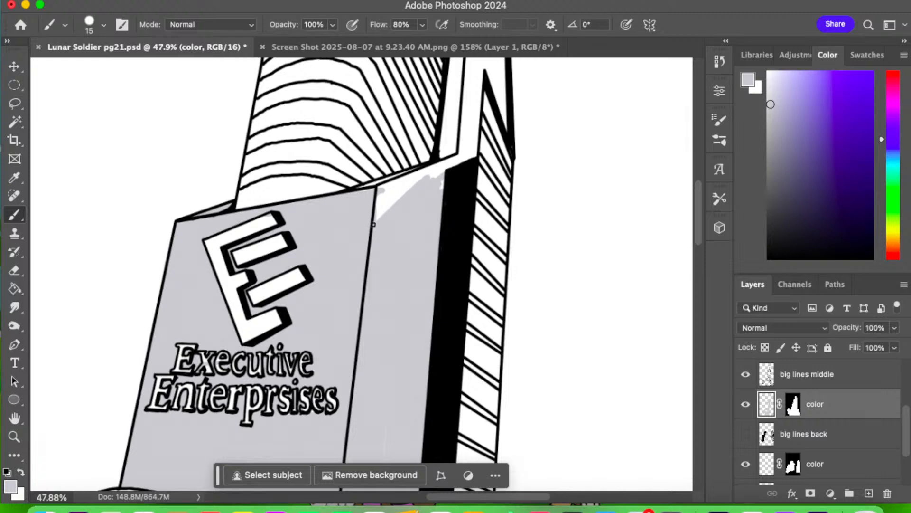
pyautogui.moveTo(373, 223)
pyautogui.mouseDown()
pyautogui.moveTo(406, 184)
pyautogui.moveTo(402, 172)
pyautogui.moveTo(385, 196)
pyautogui.moveTo(404, 183)
pyautogui.moveTo(358, 190)
pyautogui.moveTo(424, 183)
pyautogui.mouseUp()
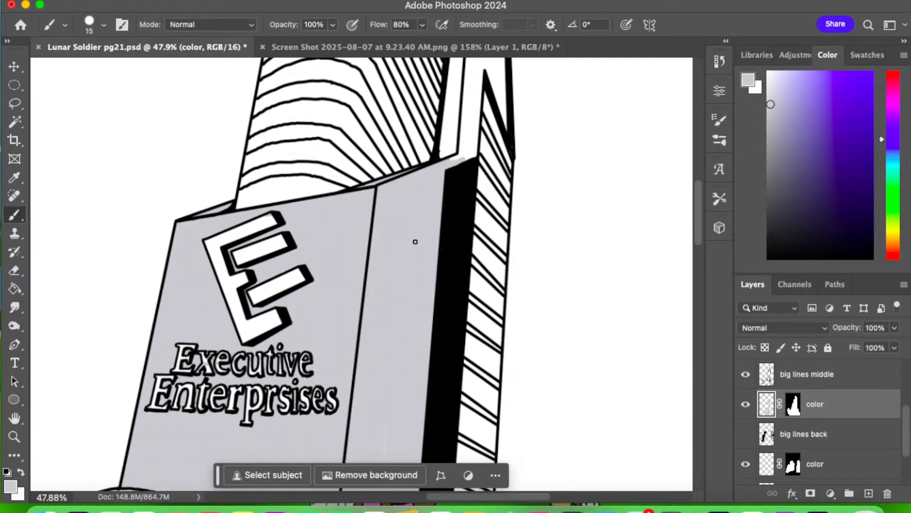
# - Paint both faces of the tower's tall spire pale grey, from the roof edge up to the tip
pyautogui.scroll(8, 423, 230)
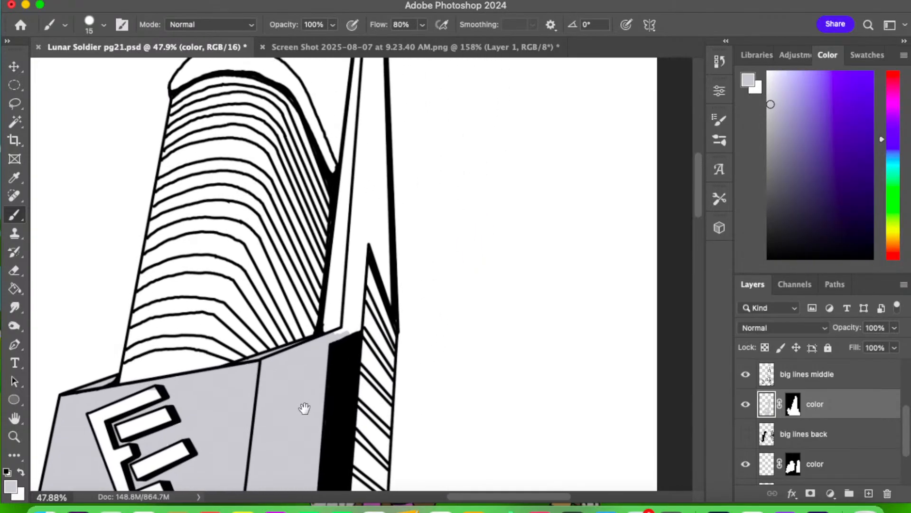
pyautogui.moveTo(336, 302)
pyautogui.mouseDown()
pyautogui.moveTo(339, 247)
pyautogui.moveTo(331, 287)
pyautogui.moveTo(337, 264)
pyautogui.moveTo(346, 269)
pyautogui.moveTo(343, 339)
pyautogui.moveTo(328, 325)
pyautogui.mouseUp()
pyautogui.moveTo(346, 224)
pyautogui.mouseDown()
pyautogui.moveTo(352, 184)
pyautogui.moveTo(357, 329)
pyautogui.moveTo(357, 268)
pyautogui.moveTo(380, 202)
pyautogui.moveTo(383, 281)
pyautogui.moveTo(385, 224)
pyautogui.moveTo(375, 268)
pyautogui.moveTo(373, 252)
pyautogui.moveTo(374, 166)
pyautogui.moveTo(389, 221)
pyautogui.moveTo(375, 136)
pyautogui.moveTo(359, 260)
pyautogui.moveTo(371, 136)
pyautogui.moveTo(354, 245)
pyautogui.moveTo(357, 107)
pyautogui.moveTo(352, 142)
pyautogui.moveTo(354, 181)
pyautogui.moveTo(368, 106)
pyautogui.moveTo(357, 78)
pyautogui.moveTo(350, 161)
pyautogui.moveTo(356, 109)
pyautogui.moveTo(374, 79)
pyautogui.moveTo(380, 129)
pyautogui.mouseUp()
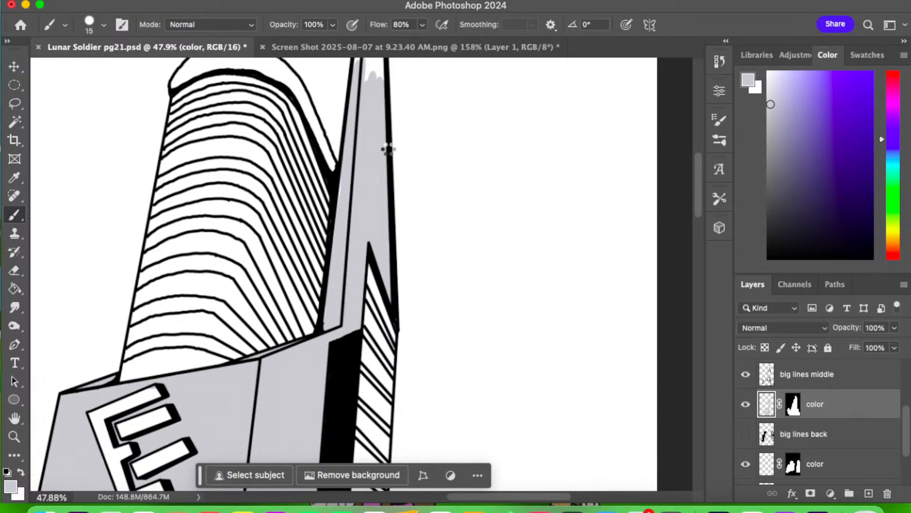
pyautogui.scroll(5, 380, 228)
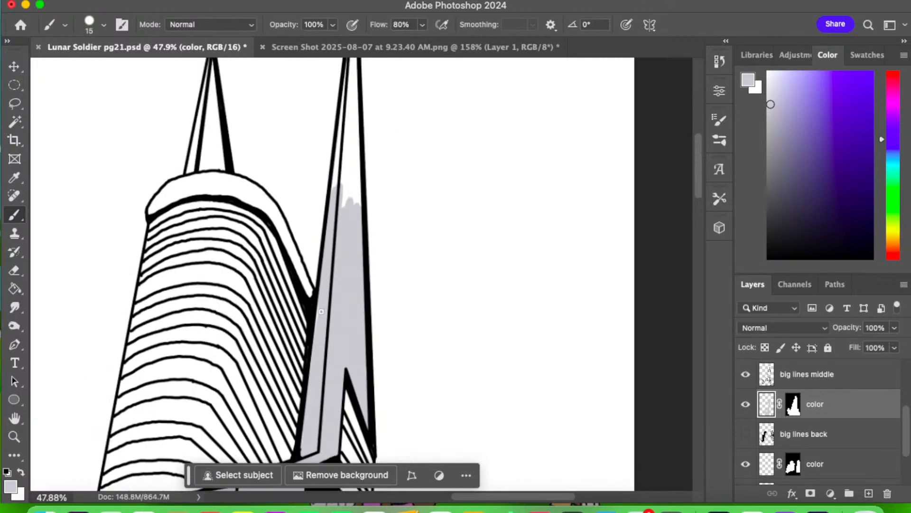
pyautogui.moveTo(333, 236)
pyautogui.mouseDown()
pyautogui.moveTo(349, 105)
pyautogui.moveTo(337, 148)
pyautogui.moveTo(342, 221)
pyautogui.moveTo(353, 195)
pyautogui.moveTo(354, 105)
pyautogui.moveTo(359, 208)
pyautogui.moveTo(347, 193)
pyautogui.moveTo(352, 95)
pyautogui.moveTo(363, 166)
pyautogui.mouseUp()
pyautogui.scroll(5, 362, 205)
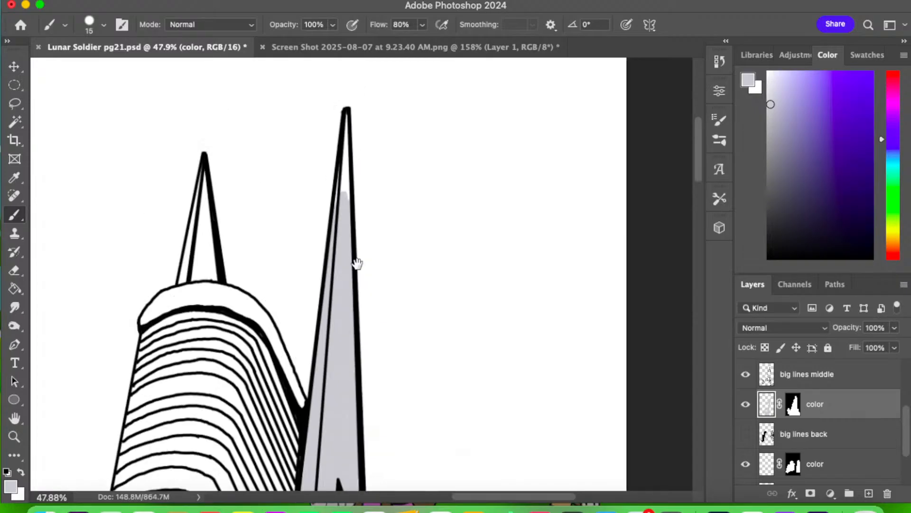
pyautogui.moveTo(340, 218)
pyautogui.mouseDown()
pyautogui.moveTo(339, 242)
pyautogui.moveTo(355, 132)
pyautogui.mouseUp()
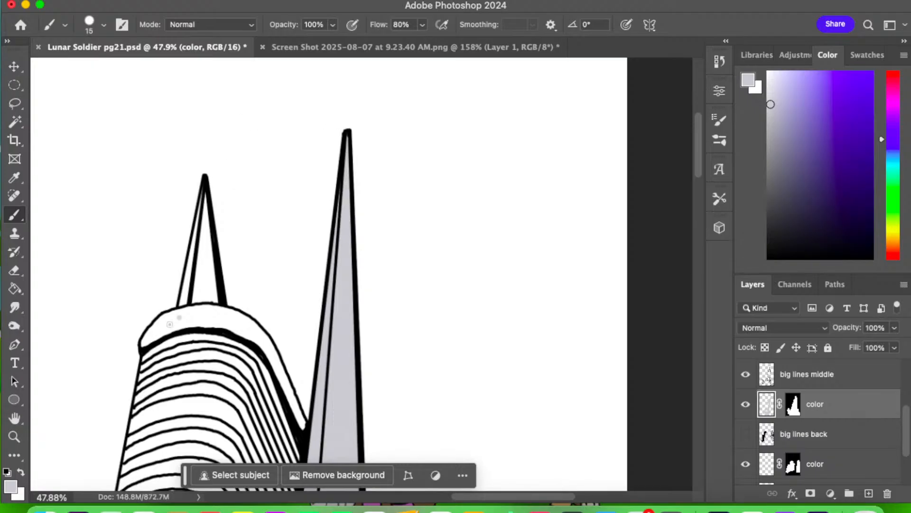
# - Paint the small spire and the curved cap of the upper cylindrical section pale grey
pyautogui.moveTo(169, 324)
pyautogui.mouseDown()
pyautogui.moveTo(186, 317)
pyautogui.moveTo(183, 303)
pyautogui.moveTo(216, 290)
pyautogui.mouseUp()
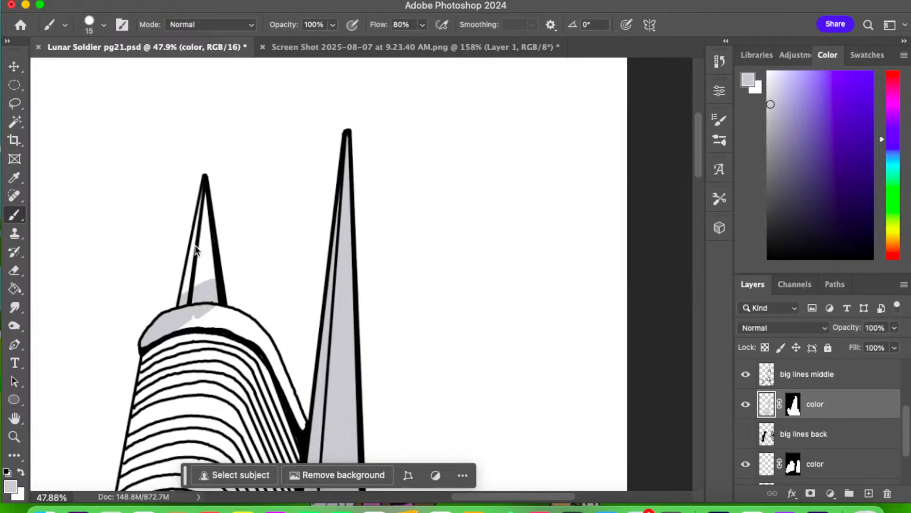
pyautogui.moveTo(195, 250)
pyautogui.mouseDown()
pyautogui.moveTo(196, 267)
pyautogui.moveTo(216, 267)
pyautogui.mouseUp()
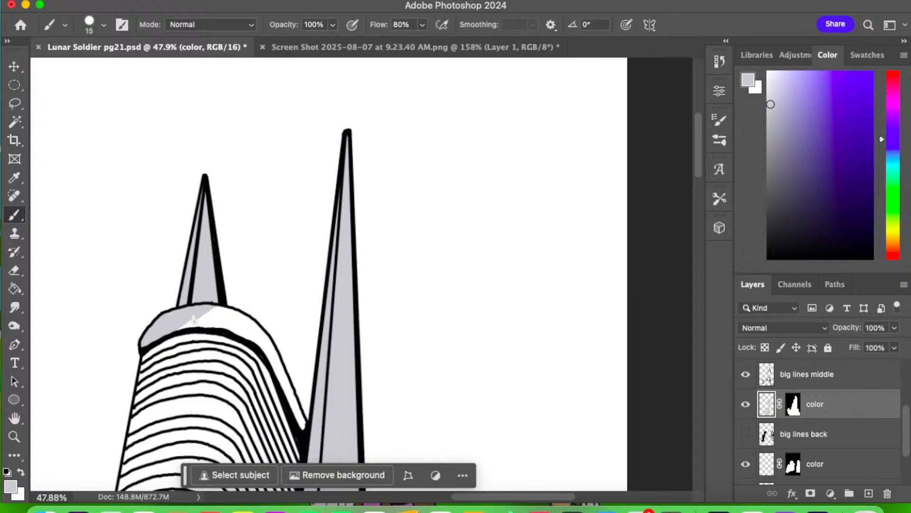
pyautogui.moveTo(195, 320)
pyautogui.mouseDown()
pyautogui.moveTo(177, 332)
pyautogui.moveTo(200, 327)
pyautogui.moveTo(195, 312)
pyautogui.moveTo(192, 320)
pyautogui.moveTo(218, 306)
pyautogui.moveTo(268, 348)
pyautogui.moveTo(260, 334)
pyautogui.moveTo(306, 412)
pyautogui.mouseUp()
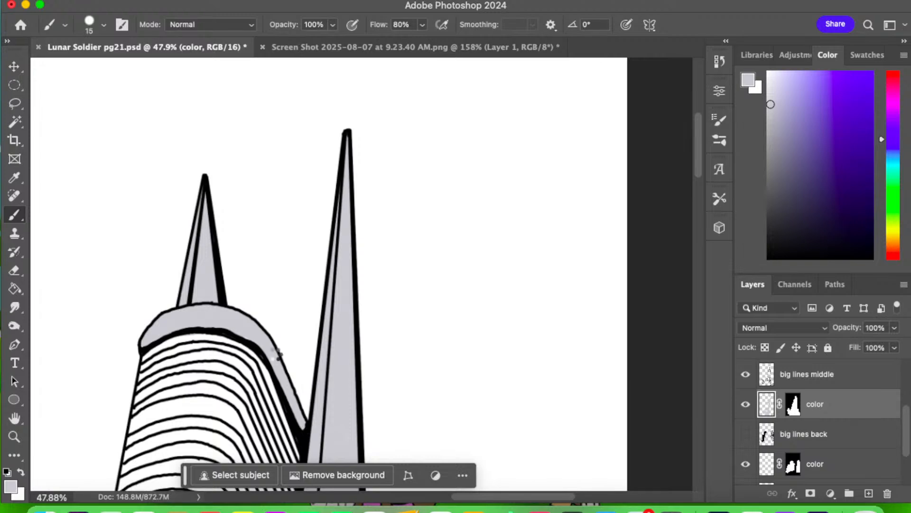
# - Check the whole page with the big lines back layer shown, and hide that layer again
pyautogui.click(14, 436)
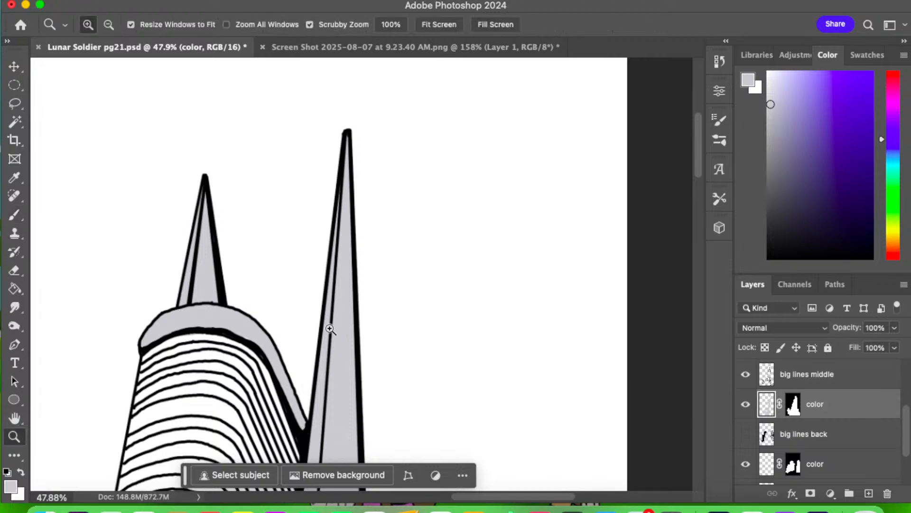
pyautogui.moveTo(330, 329); pyautogui.dragTo(252, 357)
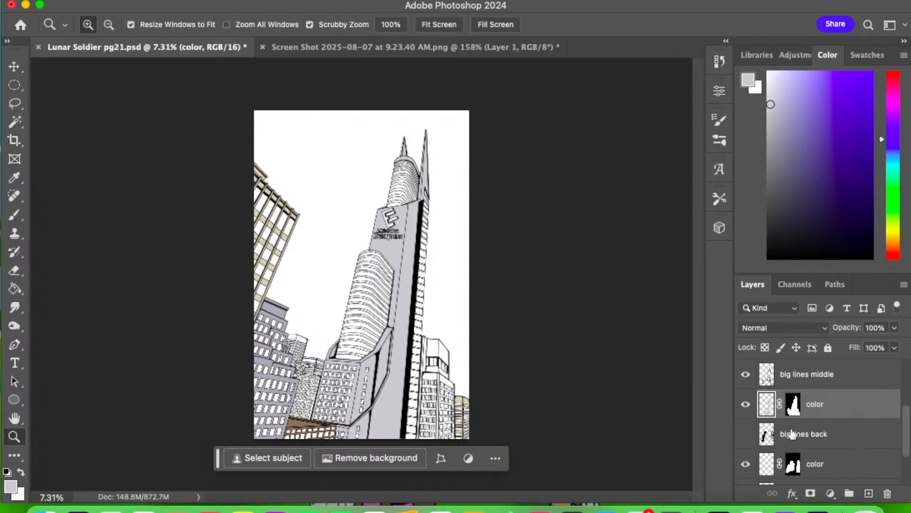
pyautogui.click(746, 434)
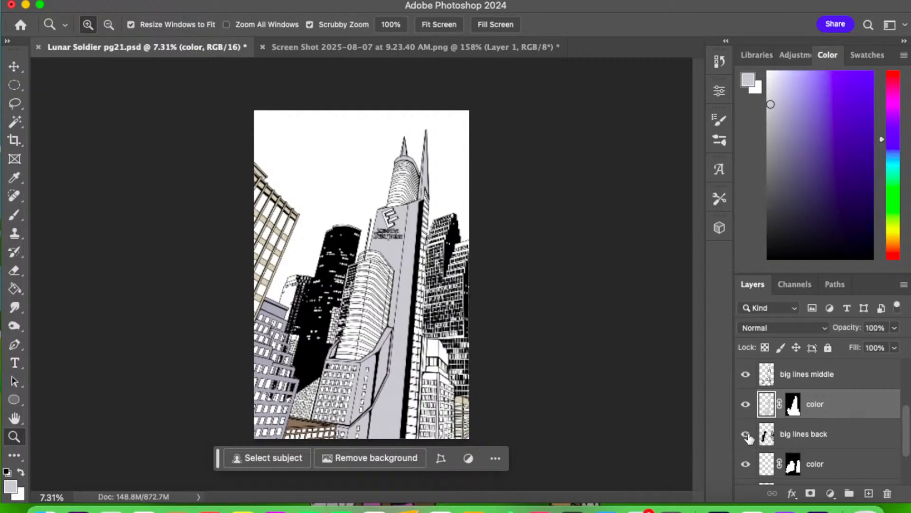
pyautogui.click(746, 434)
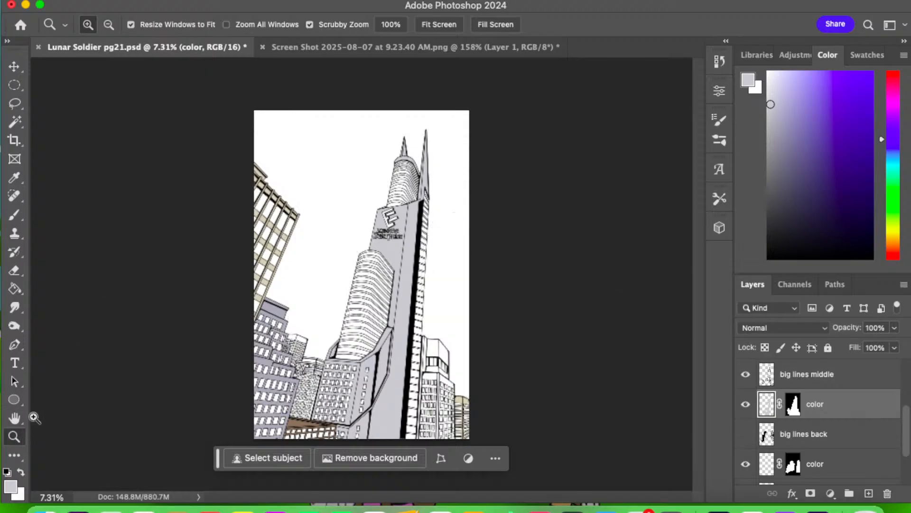
# - Paint the first three alternate bands below the cap of the upper cylindrical section pale grey, following each around to the spire side
pyautogui.click(442, 207)
pyautogui.moveTo(442, 207); pyautogui.dragTo(463, 196)
pyautogui.moveTo(315, 169); pyautogui.dragTo(318, 356)
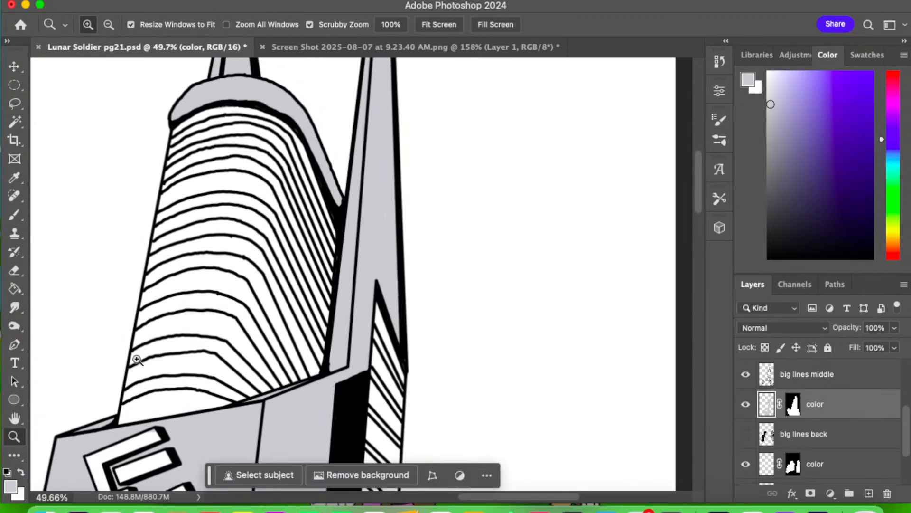
pyautogui.moveTo(216, 352); pyautogui.dragTo(215, 352)
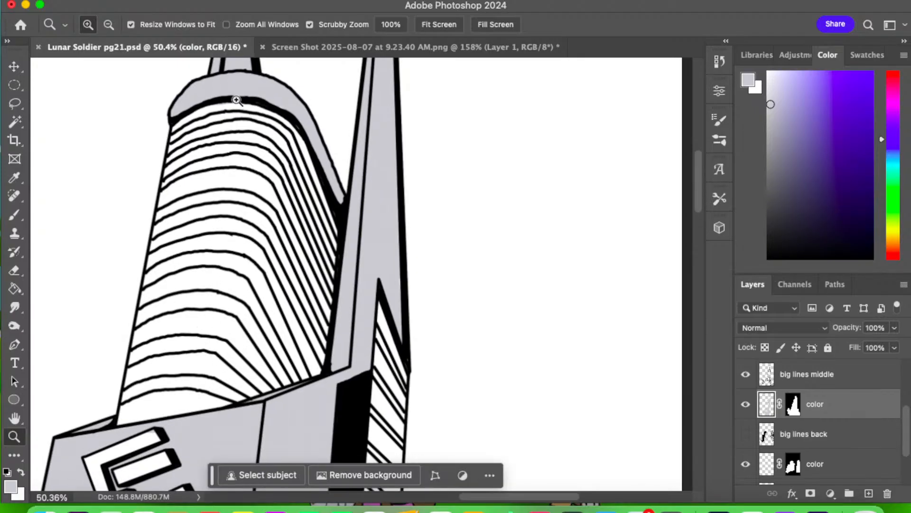
pyautogui.click(22, 217)
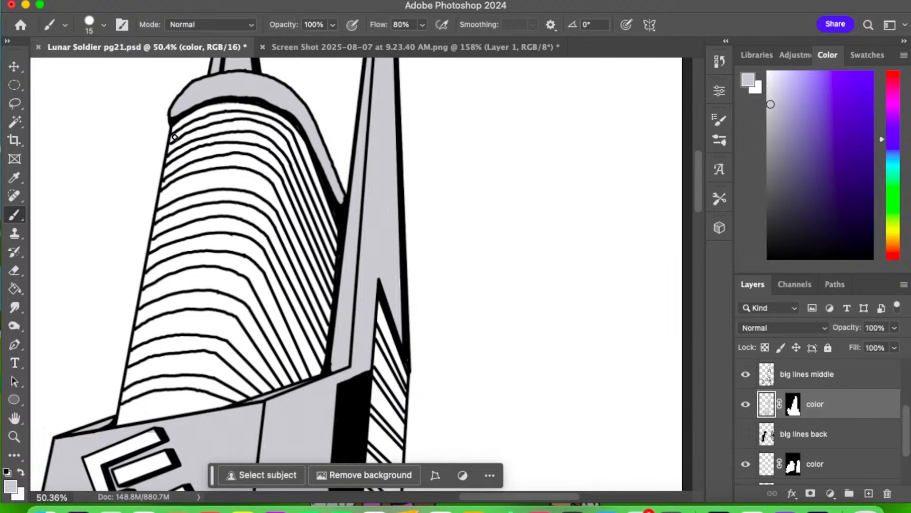
pyautogui.moveTo(173, 137)
pyautogui.mouseDown()
pyautogui.moveTo(223, 118)
pyautogui.moveTo(198, 123)
pyautogui.mouseUp()
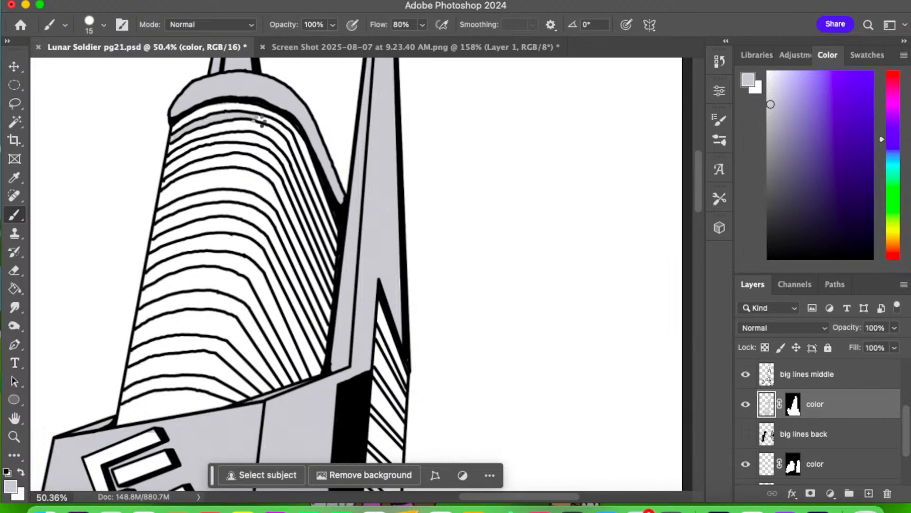
pyautogui.moveTo(268, 118); pyautogui.dragTo(271, 123)
pyautogui.moveTo(302, 168)
pyautogui.mouseDown()
pyautogui.moveTo(299, 157)
pyautogui.moveTo(332, 237)
pyautogui.mouseUp()
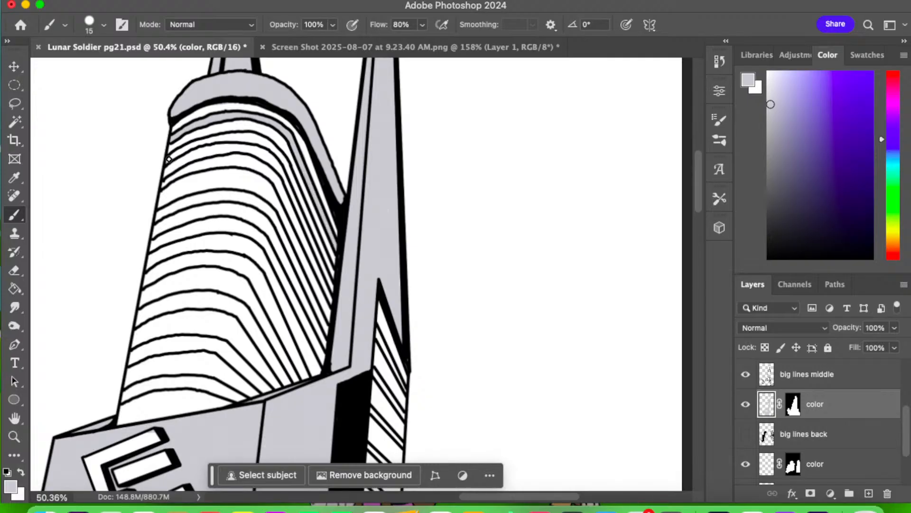
pyautogui.moveTo(168, 160)
pyautogui.mouseDown()
pyautogui.moveTo(243, 135)
pyautogui.moveTo(222, 136)
pyautogui.moveTo(253, 141)
pyautogui.mouseUp()
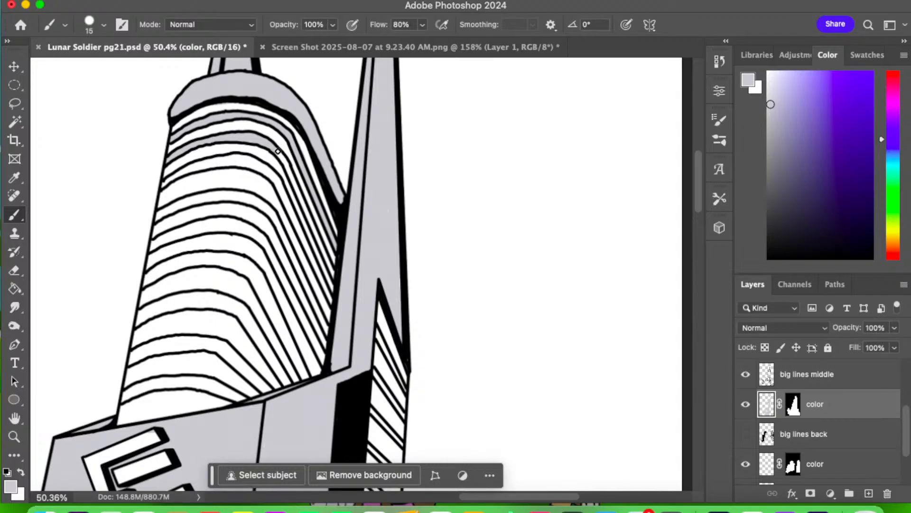
pyautogui.moveTo(281, 156)
pyautogui.mouseDown()
pyautogui.moveTo(333, 276)
pyautogui.moveTo(320, 233)
pyautogui.mouseUp()
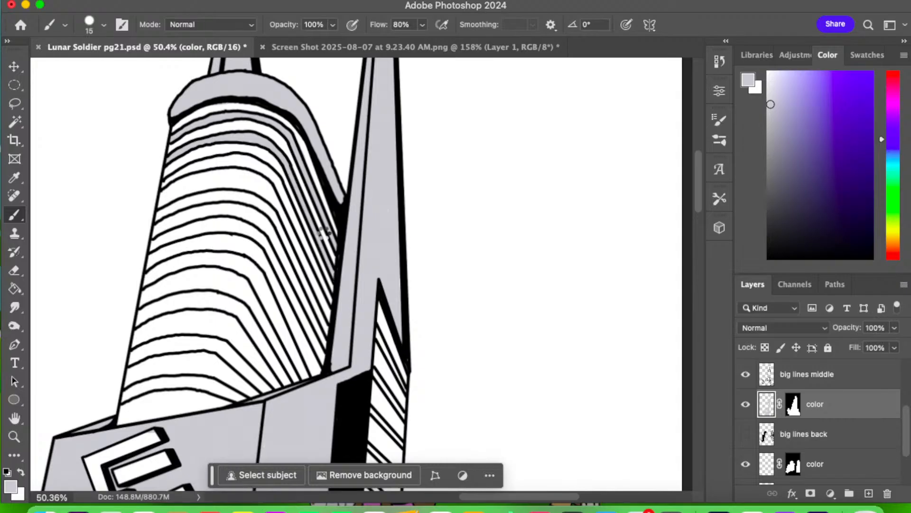
pyautogui.moveTo(161, 186)
pyautogui.mouseDown()
pyautogui.moveTo(222, 159)
pyautogui.moveTo(191, 166)
pyautogui.moveTo(246, 158)
pyautogui.moveTo(258, 169)
pyautogui.moveTo(244, 151)
pyautogui.moveTo(272, 166)
pyautogui.moveTo(278, 158)
pyautogui.moveTo(268, 172)
pyautogui.moveTo(259, 168)
pyautogui.moveTo(281, 183)
pyautogui.moveTo(326, 302)
pyautogui.mouseUp()
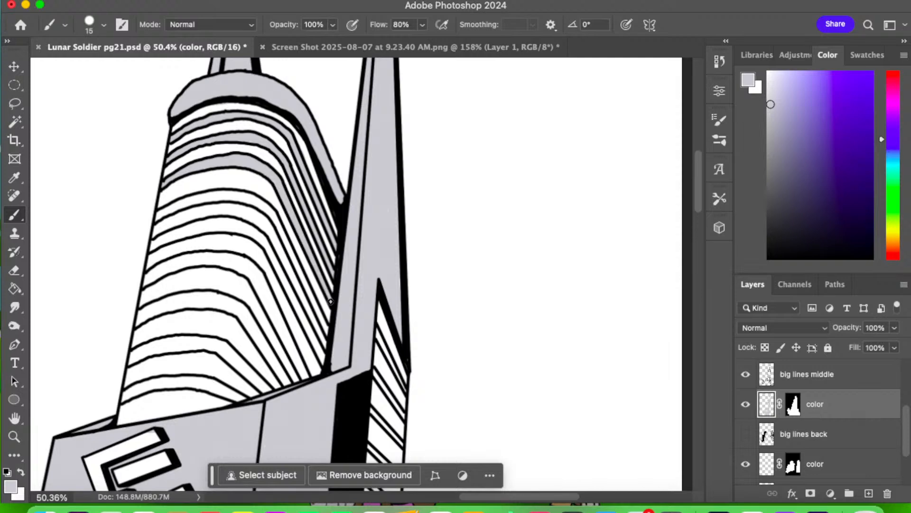
# - Paint the next two alternate bands pale grey, the lower one only to its bend, and clean up the spill over its upper line
pyautogui.moveTo(168, 209)
pyautogui.mouseDown()
pyautogui.moveTo(210, 195)
pyautogui.moveTo(189, 196)
pyautogui.moveTo(246, 197)
pyautogui.mouseUp()
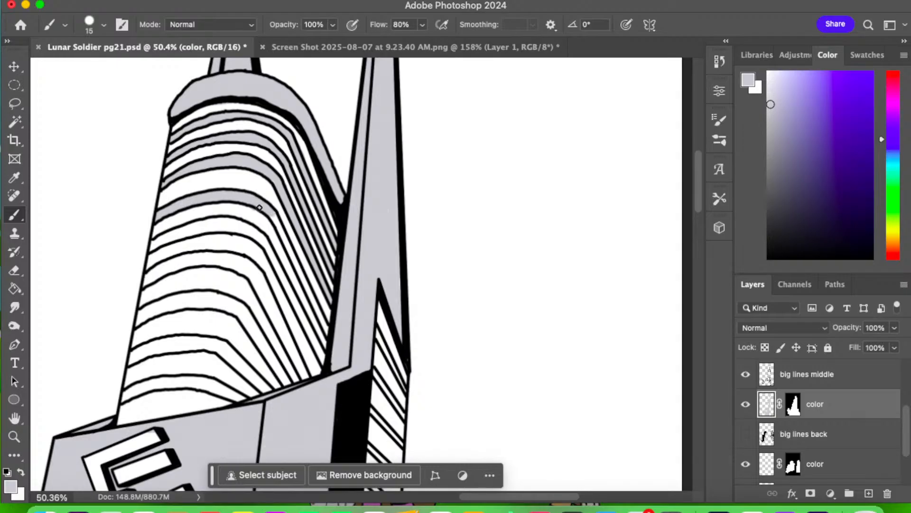
pyautogui.moveTo(278, 221)
pyautogui.mouseDown()
pyautogui.moveTo(284, 239)
pyautogui.moveTo(272, 216)
pyautogui.moveTo(292, 259)
pyautogui.moveTo(268, 213)
pyautogui.moveTo(328, 335)
pyautogui.mouseUp()
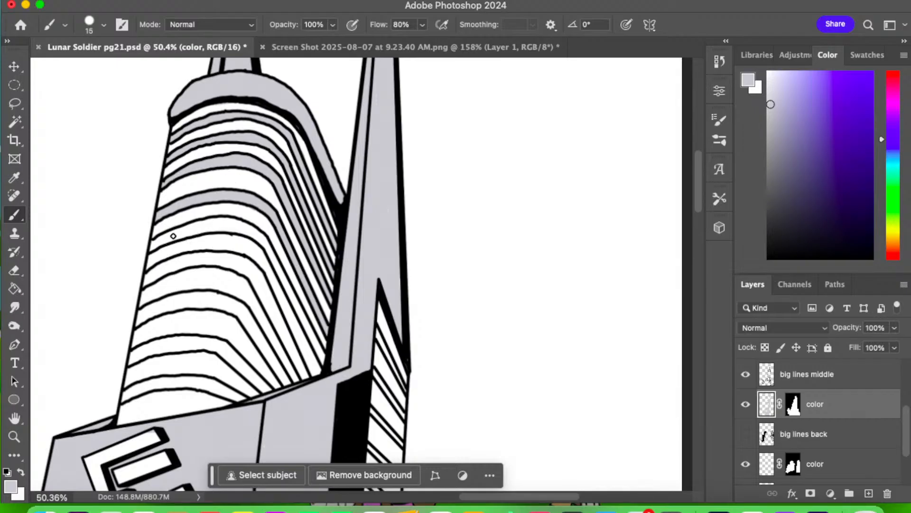
pyautogui.moveTo(171, 236)
pyautogui.mouseDown()
pyautogui.moveTo(152, 247)
pyautogui.moveTo(202, 223)
pyautogui.moveTo(166, 239)
pyautogui.moveTo(221, 222)
pyautogui.mouseUp()
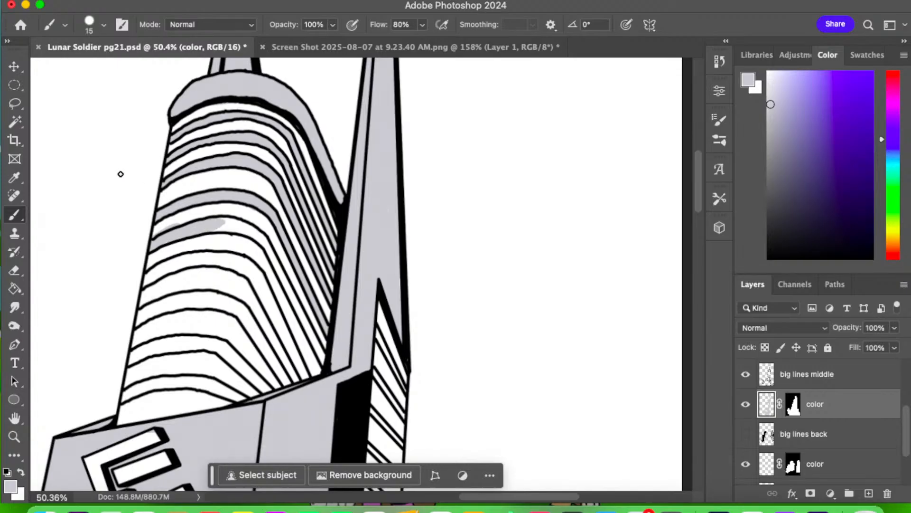
pyautogui.click(14, 270)
pyautogui.moveTo(179, 223); pyautogui.dragTo(169, 227)
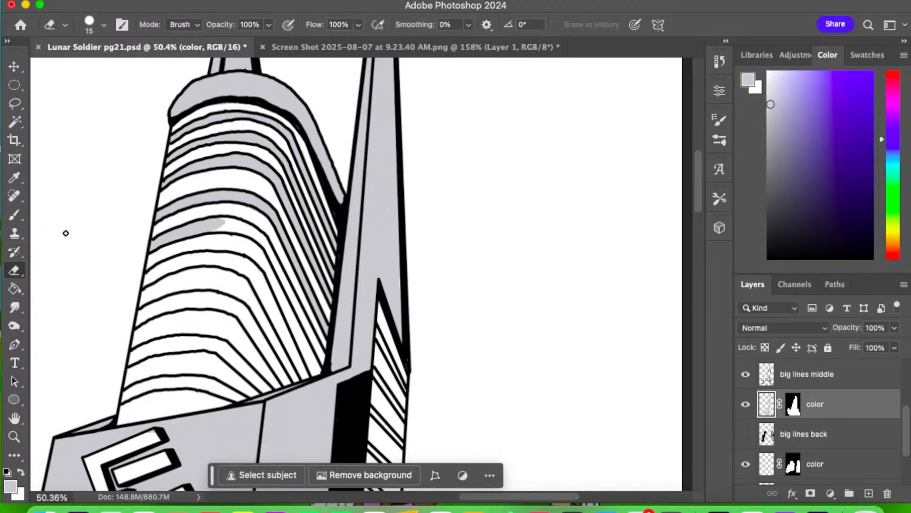
pyautogui.click(14, 214)
pyautogui.moveTo(232, 224)
pyautogui.mouseDown()
pyautogui.moveTo(192, 227)
pyautogui.moveTo(228, 221)
pyautogui.moveTo(245, 226)
pyautogui.moveTo(221, 229)
pyautogui.moveTo(258, 242)
pyautogui.mouseUp()
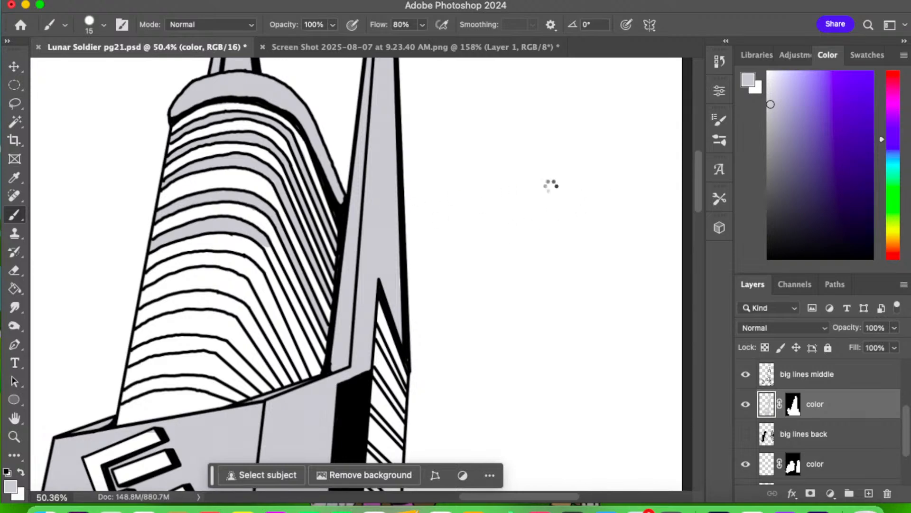
# - Choose a dark grey and fill the tower's pale grey walls, spires, cap and the second and third painted bands with it
pyautogui.click(769, 178)
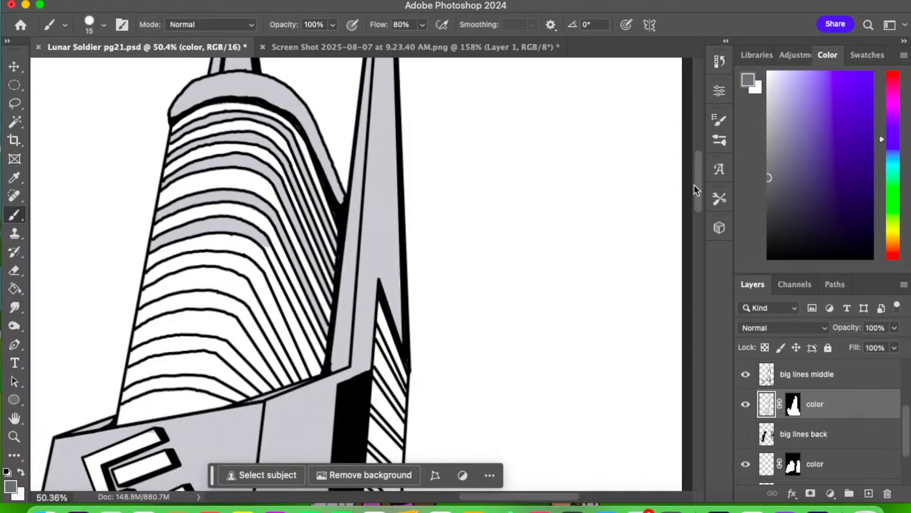
pyautogui.click(22, 292)
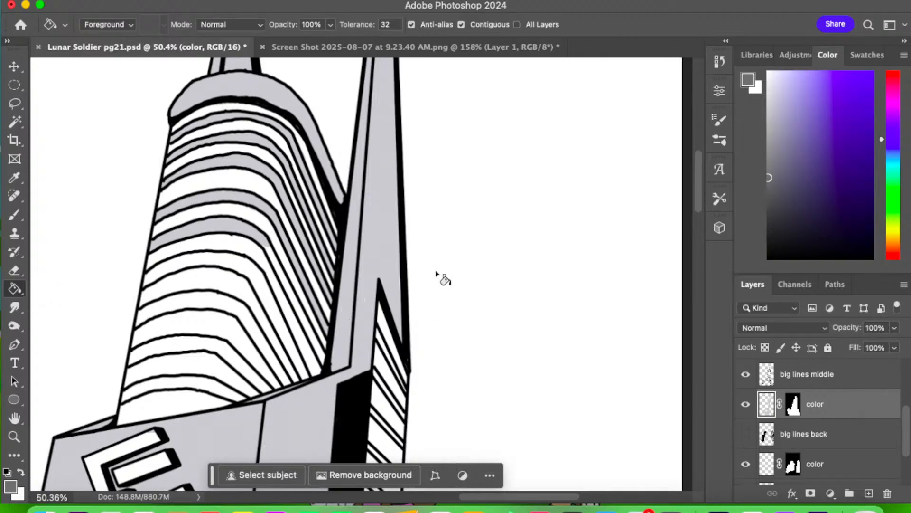
pyautogui.click(429, 293)
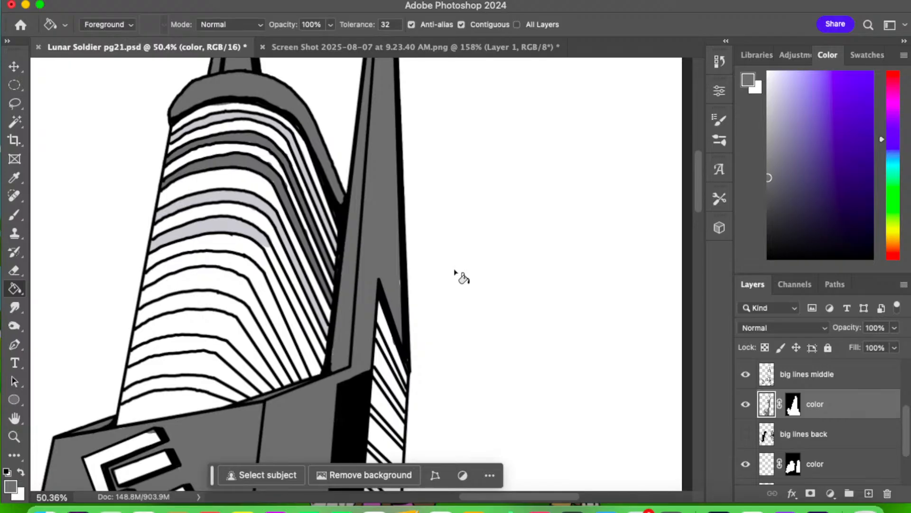
pyautogui.click(14, 436)
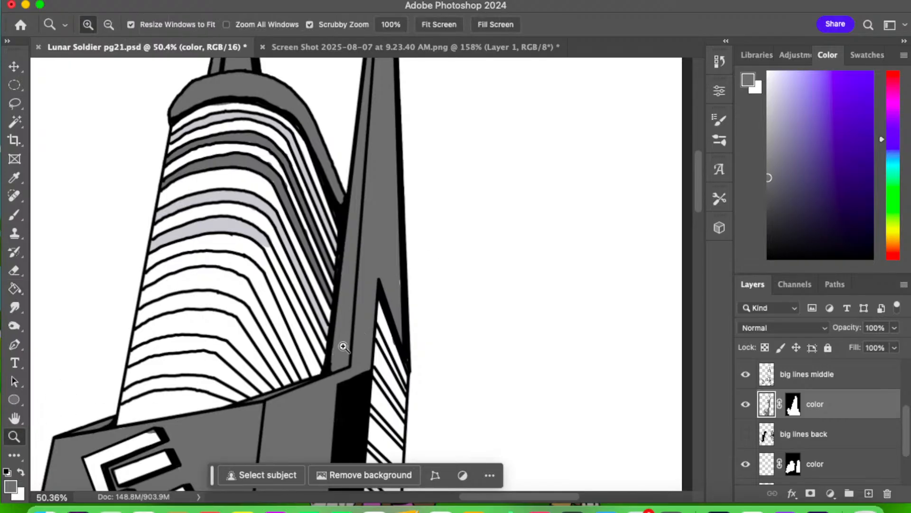
pyautogui.moveTo(342, 347); pyautogui.dragTo(224, 400)
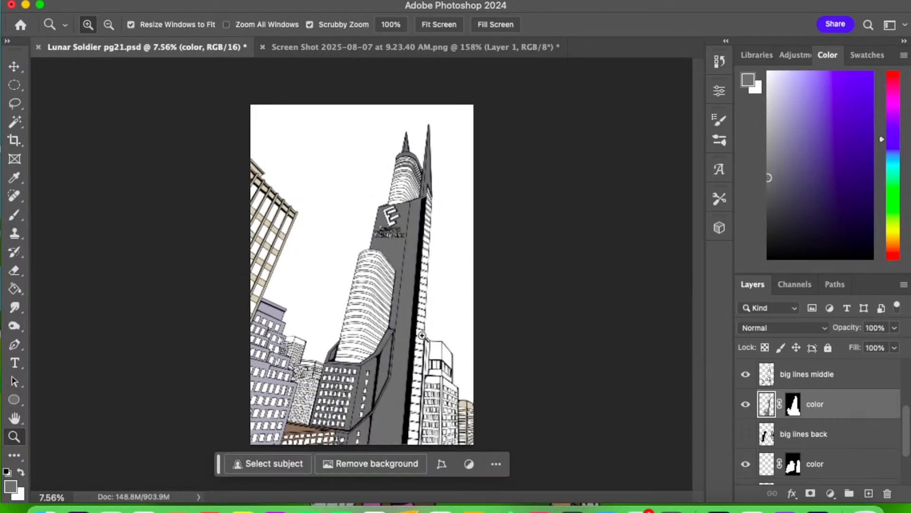
pyautogui.moveTo(403, 380); pyautogui.dragTo(423, 368)
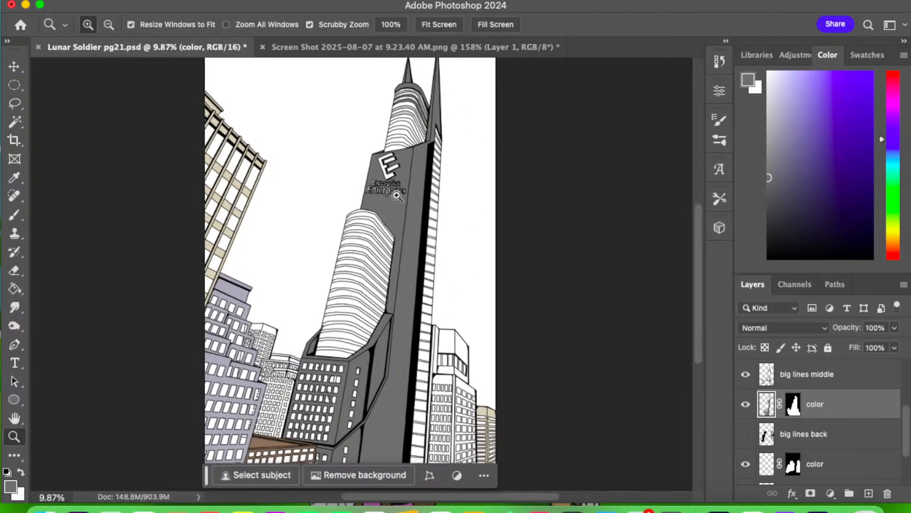
# - Brush dark grey over the pale grey band nearest the cap, from the outer edge down to the spire
pyautogui.moveTo(433, 80); pyautogui.dragTo(537, 141)
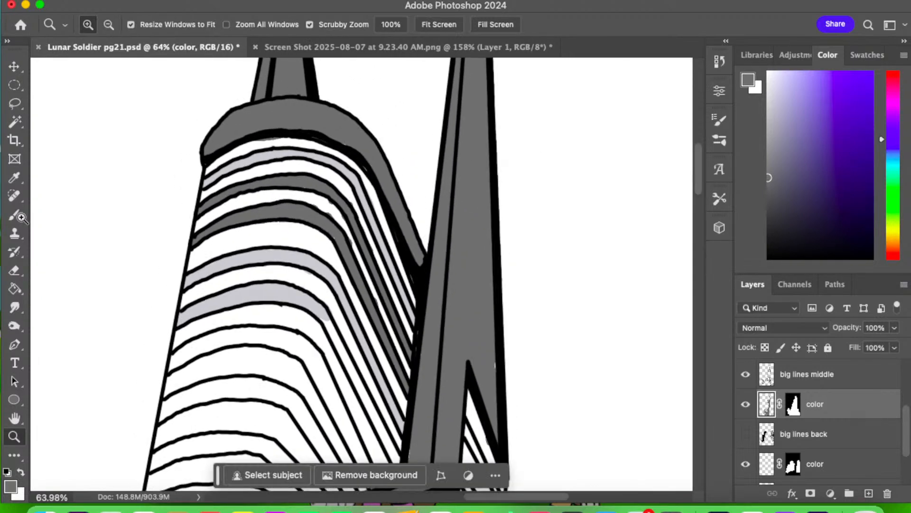
pyautogui.click(15, 215)
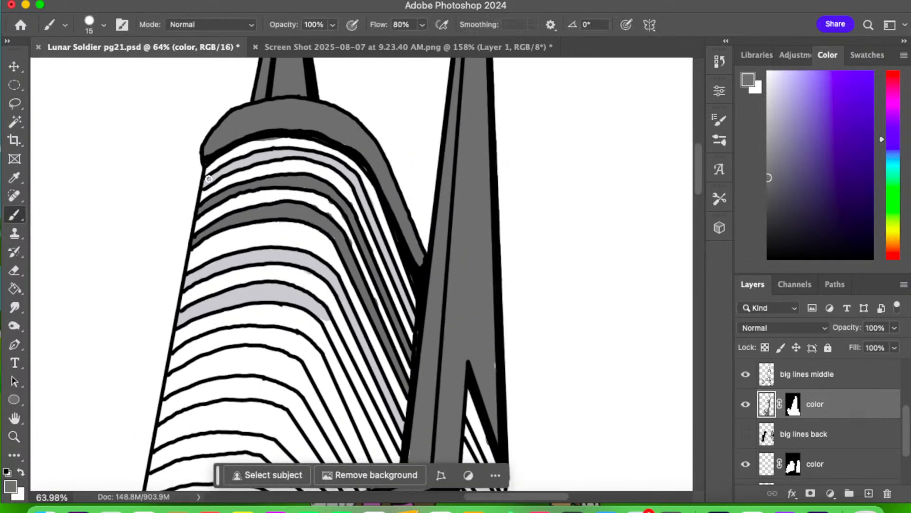
pyautogui.moveTo(208, 179)
pyautogui.mouseDown()
pyautogui.moveTo(279, 154)
pyautogui.moveTo(256, 155)
pyautogui.moveTo(317, 158)
pyautogui.mouseUp()
pyautogui.click(19, 271)
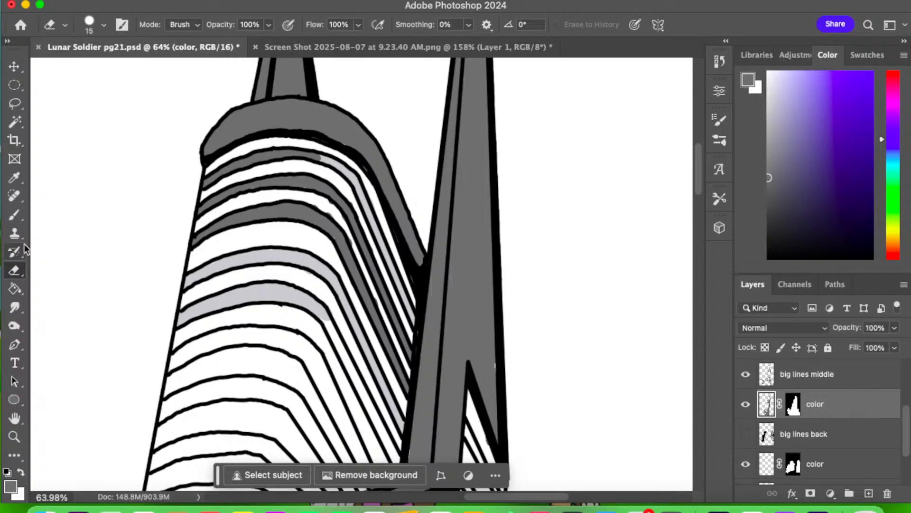
pyautogui.click(14, 214)
pyautogui.moveTo(322, 158)
pyautogui.mouseDown()
pyautogui.moveTo(346, 171)
pyautogui.moveTo(352, 181)
pyautogui.moveTo(335, 163)
pyautogui.moveTo(412, 313)
pyautogui.moveTo(405, 301)
pyautogui.mouseUp()
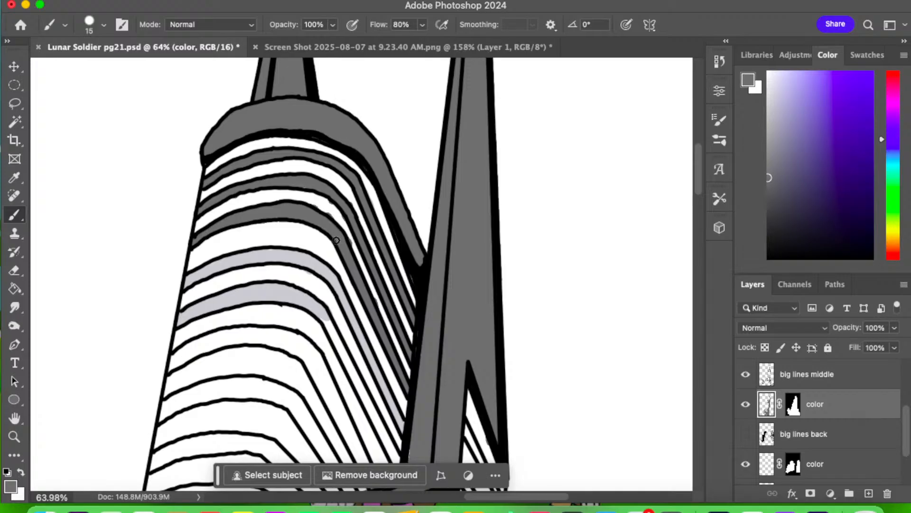
pyautogui.click(14, 270)
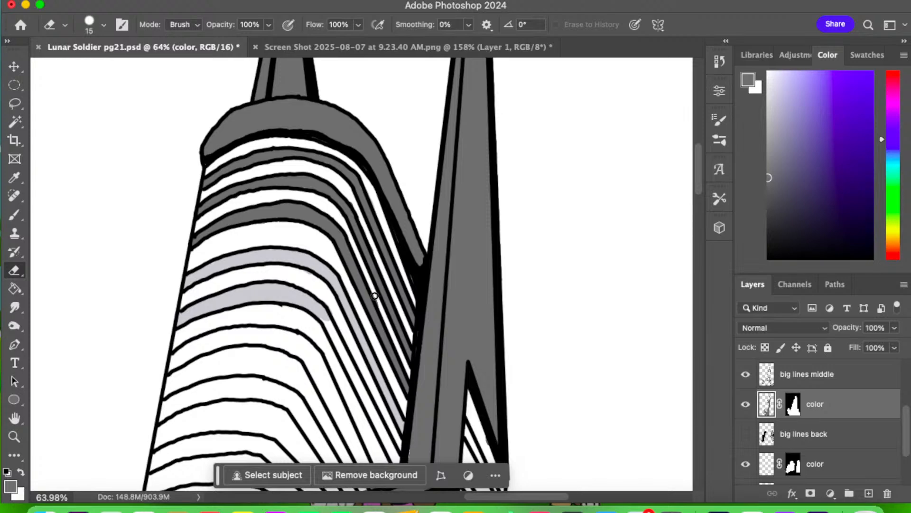
pyautogui.press('[')
pyautogui.press('[')
pyautogui.click(20, 214)
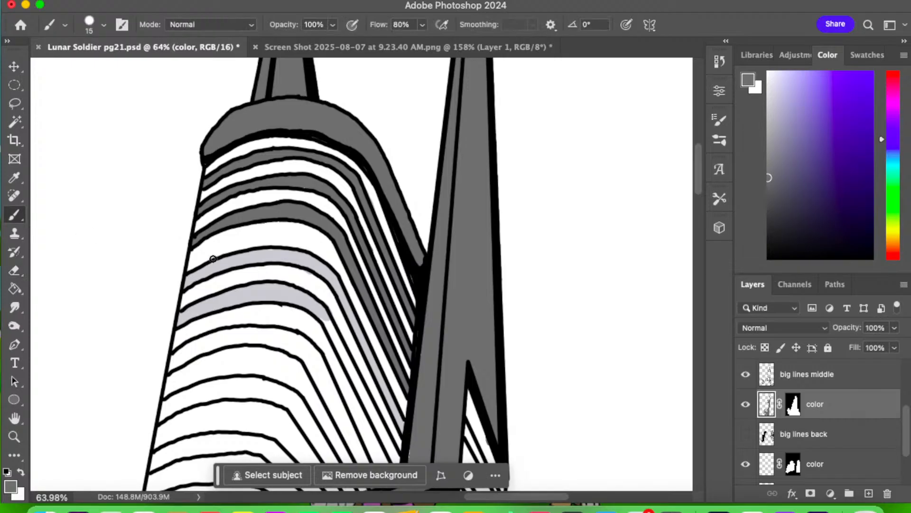
pyautogui.moveTo(202, 272)
pyautogui.mouseDown()
pyautogui.moveTo(183, 285)
pyautogui.moveTo(258, 254)
pyautogui.moveTo(220, 261)
pyautogui.moveTo(280, 257)
pyautogui.mouseUp()
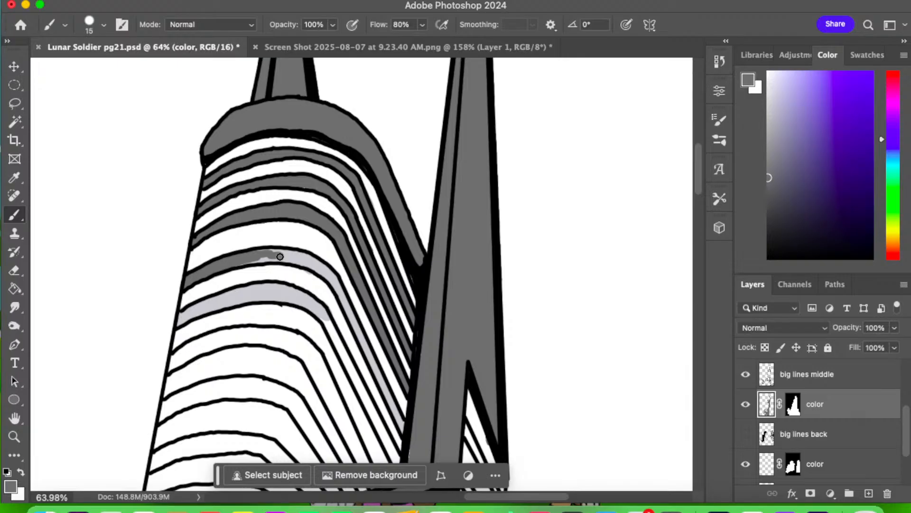
pyautogui.keyDown('shift'); pyautogui.click(385, 210); pyautogui.keyUp('shift')
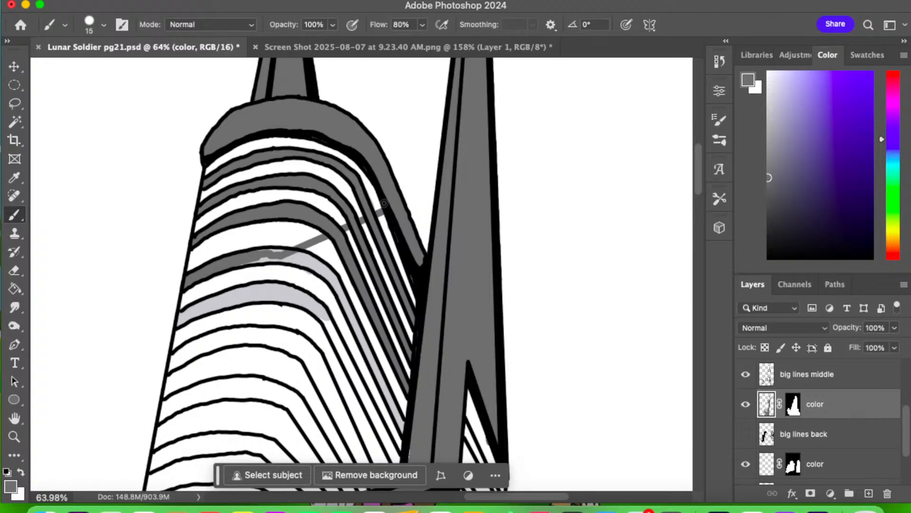
pyautogui.keyDown('shift'); pyautogui.click(340, 152); pyautogui.keyUp('shift')
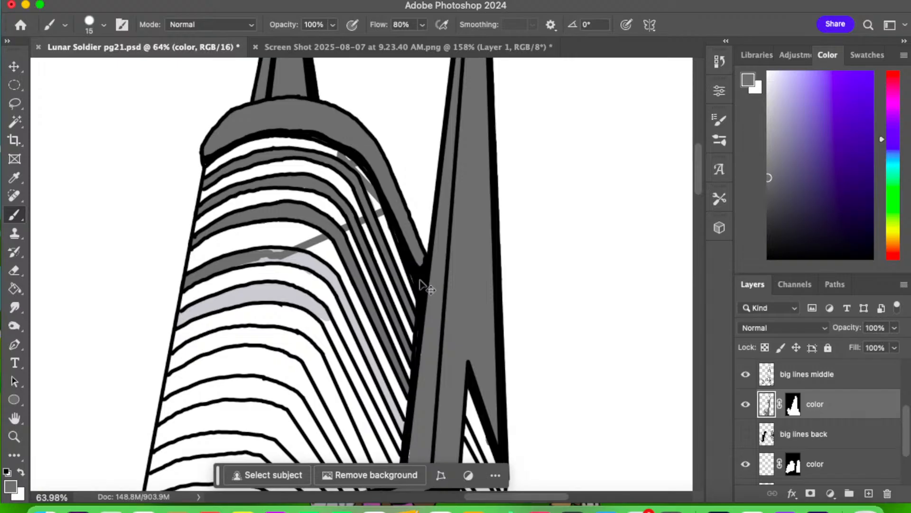
pyautogui.press('super+z')
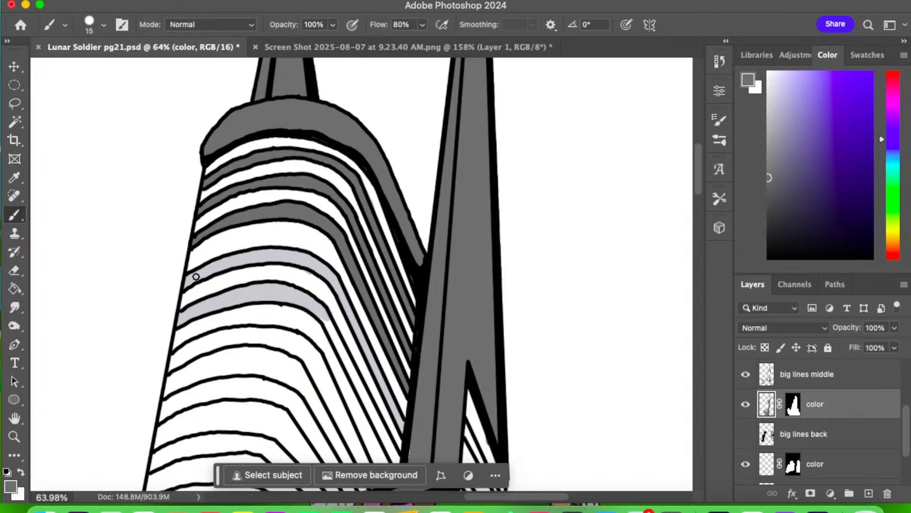
pyautogui.moveTo(196, 277)
pyautogui.mouseDown()
pyautogui.moveTo(189, 281)
pyautogui.moveTo(228, 260)
pyautogui.mouseUp()
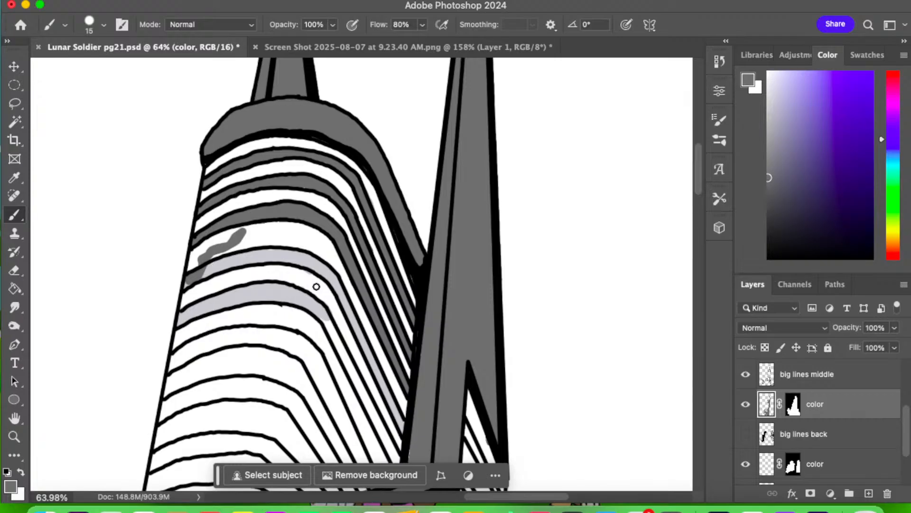
pyautogui.press('super+z')
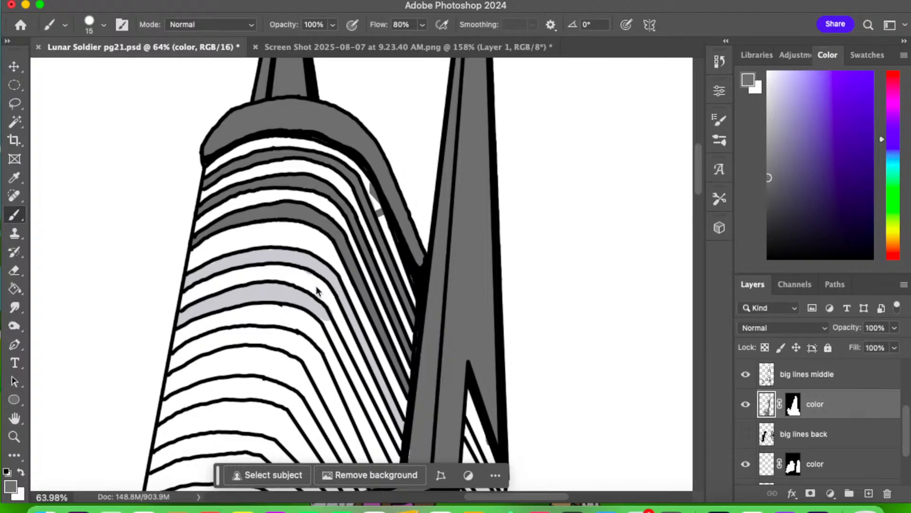
# - Brush dark grey over the two remaining pale grey bands of the cylinder, extending the lower one past its bend down to the spire
pyautogui.moveTo(186, 284); pyautogui.dragTo(223, 264)
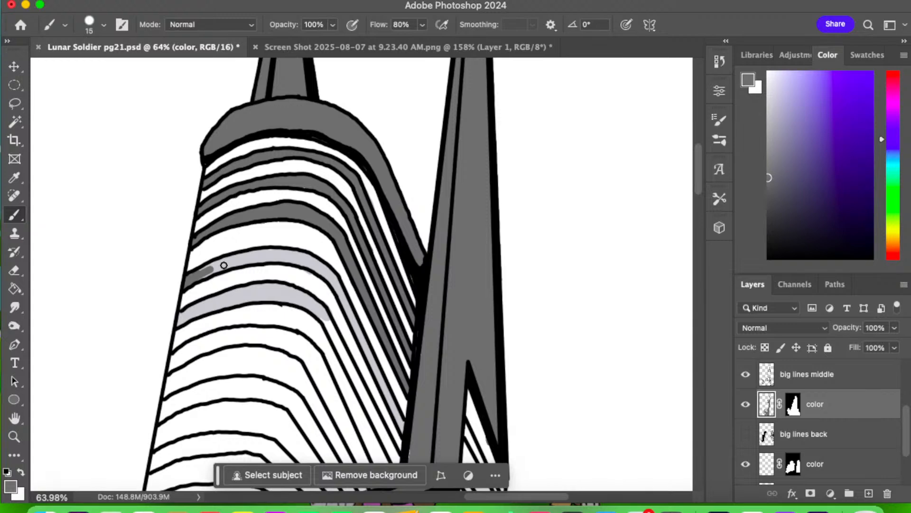
pyautogui.moveTo(224, 264); pyautogui.dragTo(280, 256)
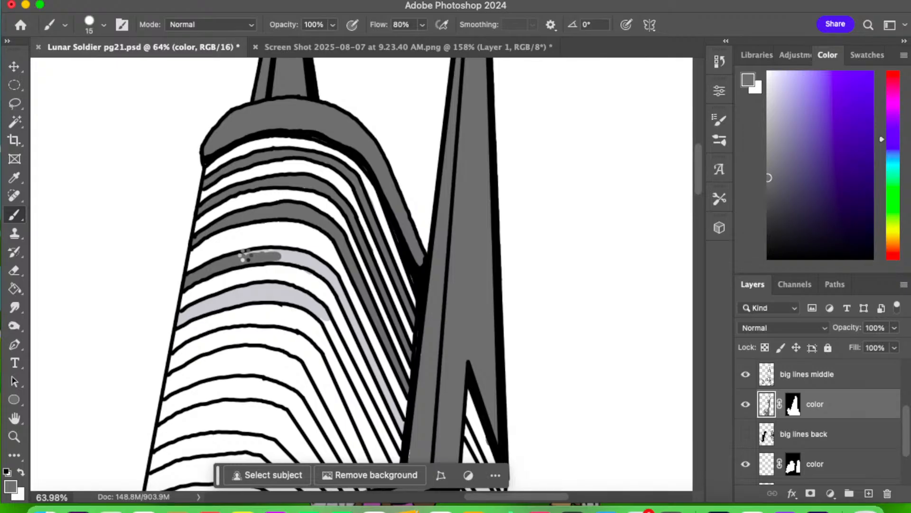
pyautogui.moveTo(244, 256); pyautogui.dragTo(331, 277)
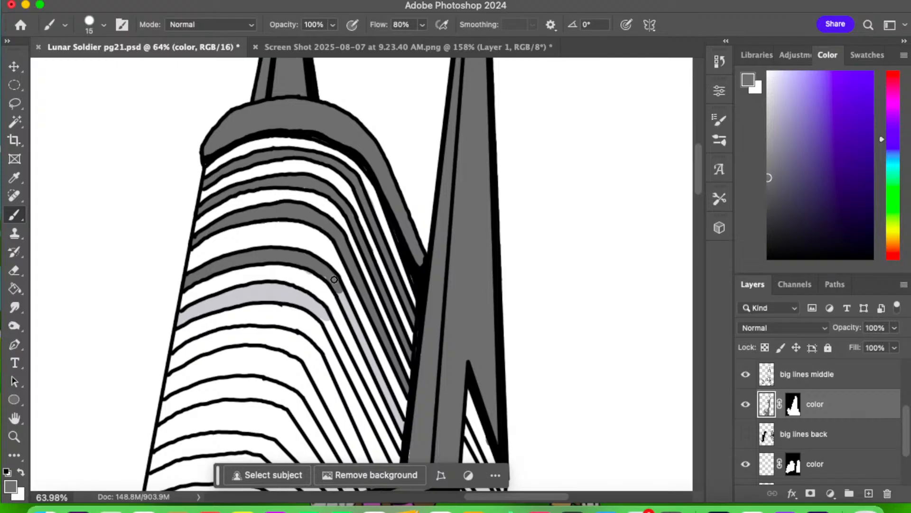
pyautogui.moveTo(334, 279)
pyautogui.mouseDown()
pyautogui.moveTo(265, 287)
pyautogui.moveTo(274, 290)
pyautogui.mouseUp()
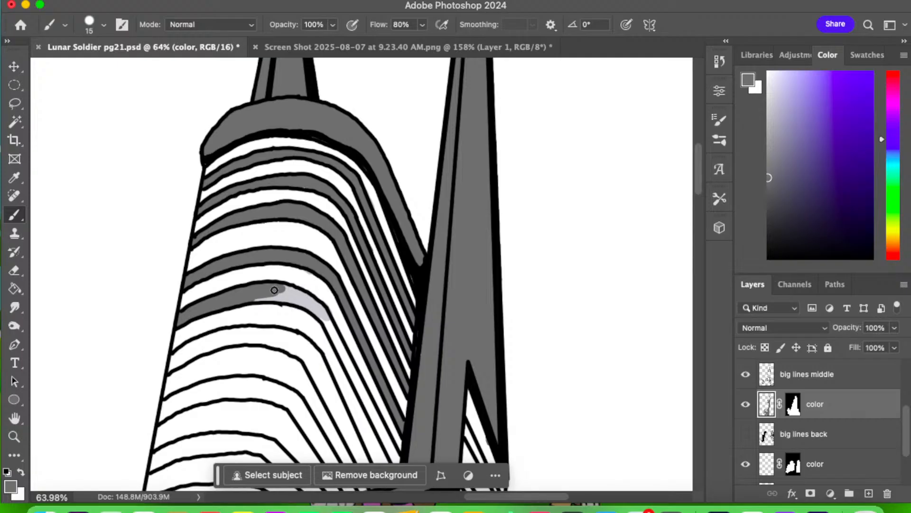
pyautogui.moveTo(274, 290); pyautogui.dragTo(270, 292)
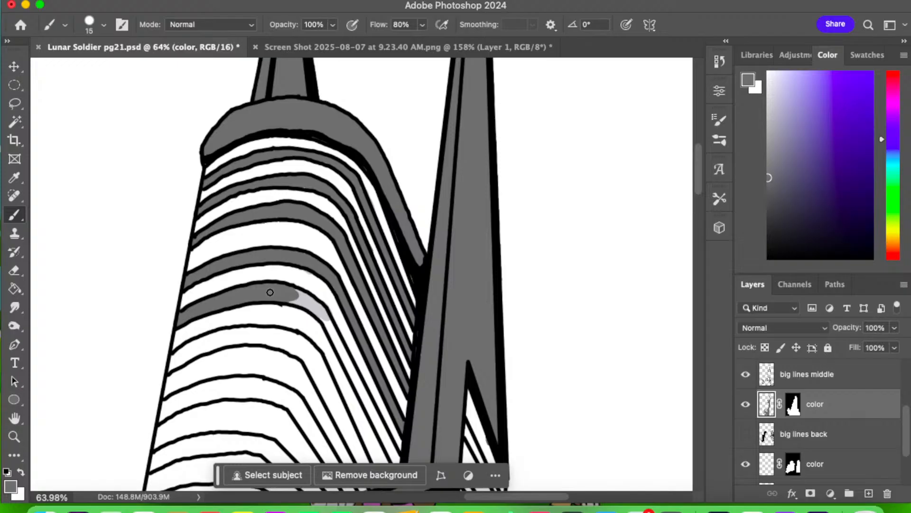
pyautogui.moveTo(270, 292); pyautogui.dragTo(324, 308)
pyautogui.moveTo(323, 308); pyautogui.dragTo(388, 437)
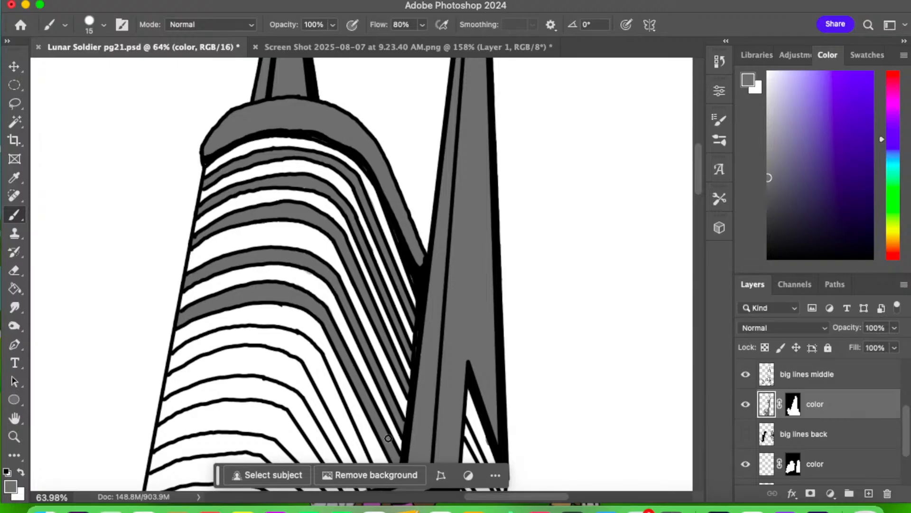
# - Paint the next alternate band below the recolored ones dark grey, from the cylinder's outer edge around the bend to the base
pyautogui.moveTo(498, 312); pyautogui.dragTo(356, 210)
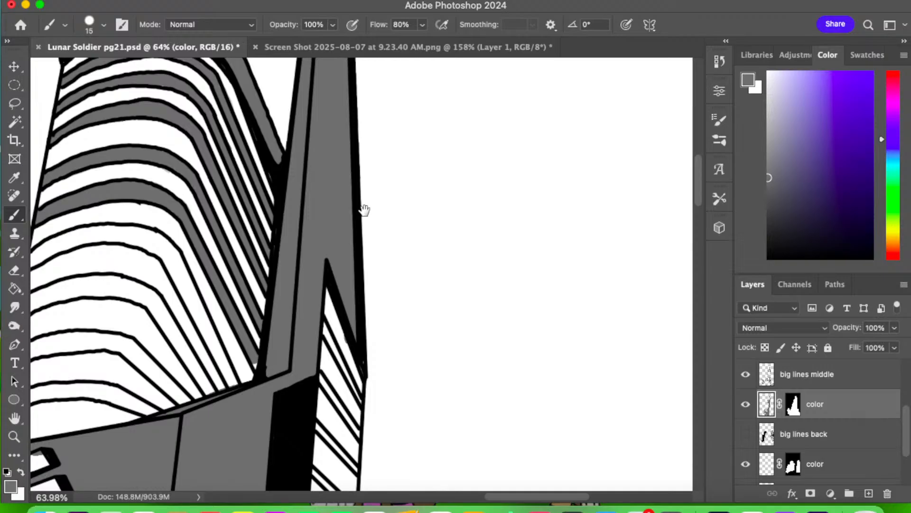
pyautogui.moveTo(364, 209); pyautogui.dragTo(437, 210)
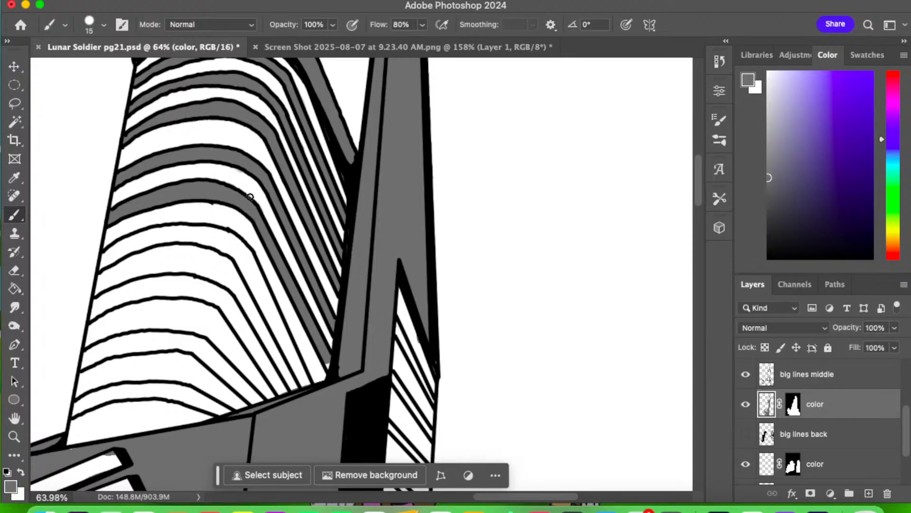
pyautogui.moveTo(104, 261); pyautogui.dragTo(113, 249)
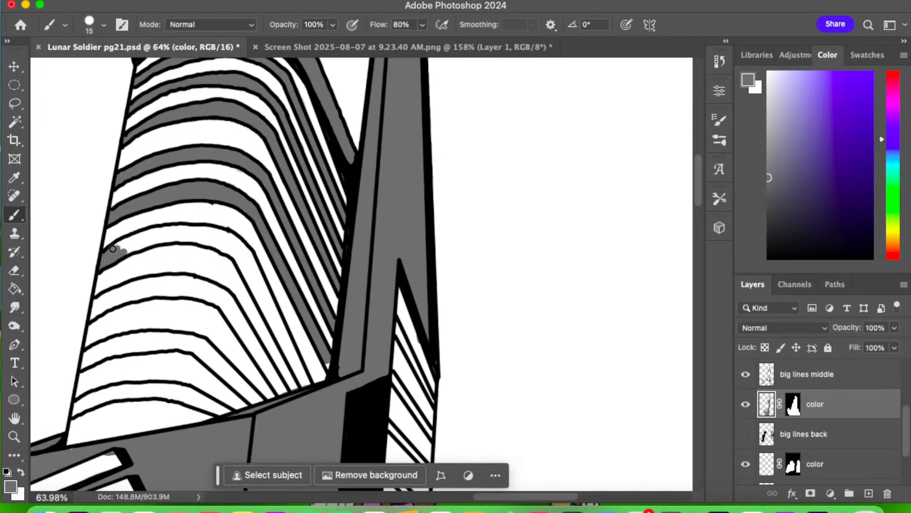
pyautogui.moveTo(112, 248)
pyautogui.mouseDown()
pyautogui.moveTo(174, 236)
pyautogui.moveTo(158, 231)
pyautogui.mouseUp()
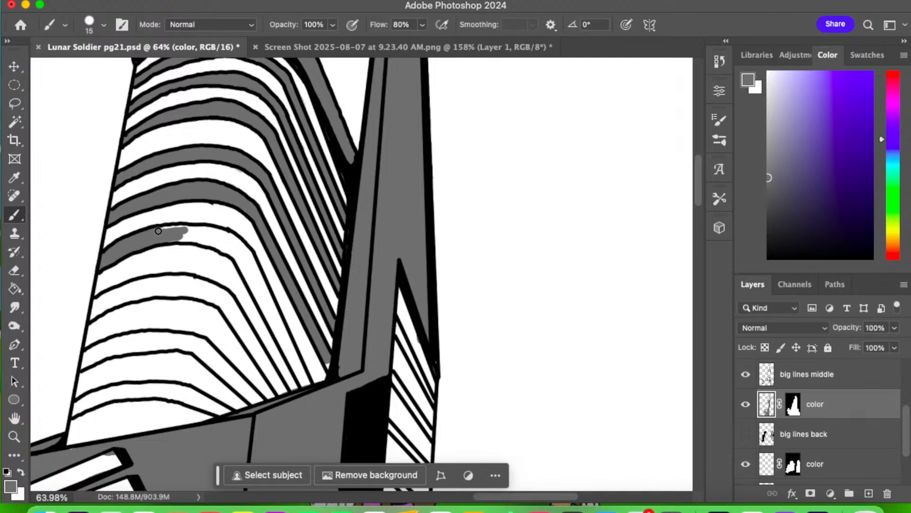
pyautogui.moveTo(158, 231); pyautogui.dragTo(231, 251)
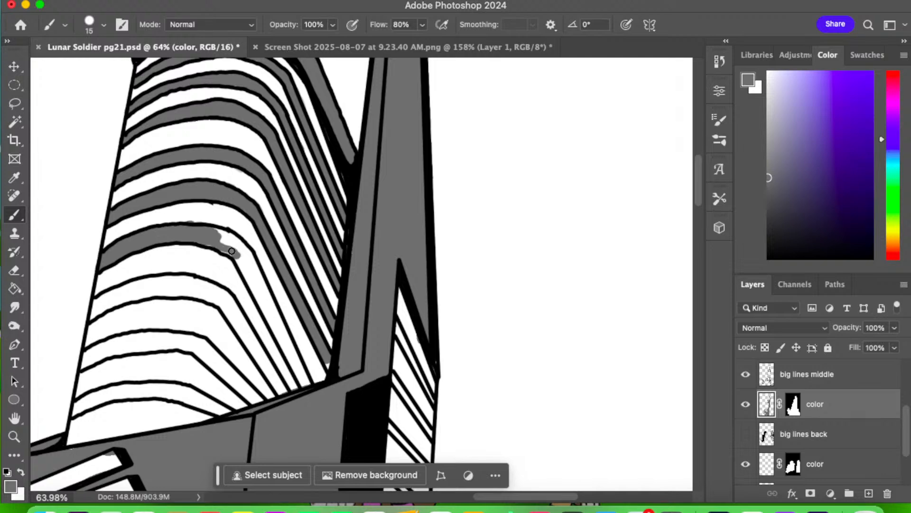
pyautogui.moveTo(231, 251)
pyautogui.mouseDown()
pyautogui.moveTo(239, 246)
pyautogui.moveTo(298, 370)
pyautogui.moveTo(270, 298)
pyautogui.mouseUp()
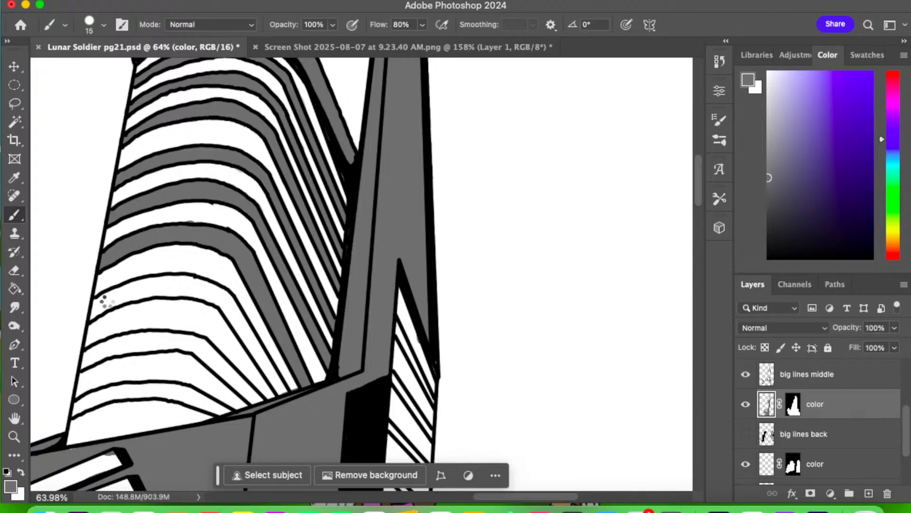
# - Paint the last three alternate bands of the cylinder dark grey, following each around to the roofline and closing the gaps
pyautogui.moveTo(98, 309)
pyautogui.mouseDown()
pyautogui.moveTo(182, 290)
pyautogui.moveTo(163, 292)
pyautogui.moveTo(184, 278)
pyautogui.moveTo(221, 300)
pyautogui.moveTo(168, 292)
pyautogui.moveTo(225, 306)
pyautogui.moveTo(219, 290)
pyautogui.moveTo(208, 285)
pyautogui.moveTo(284, 395)
pyautogui.moveTo(244, 348)
pyautogui.mouseUp()
pyautogui.moveTo(86, 358)
pyautogui.mouseDown()
pyautogui.moveTo(113, 345)
pyautogui.moveTo(158, 342)
pyautogui.moveTo(119, 351)
pyautogui.moveTo(153, 340)
pyautogui.moveTo(119, 337)
pyautogui.mouseUp()
pyautogui.moveTo(130, 339)
pyautogui.mouseDown()
pyautogui.moveTo(166, 350)
pyautogui.moveTo(164, 338)
pyautogui.moveTo(178, 342)
pyautogui.moveTo(150, 347)
pyautogui.moveTo(191, 347)
pyautogui.moveTo(191, 337)
pyautogui.moveTo(179, 338)
pyautogui.moveTo(215, 355)
pyautogui.moveTo(180, 343)
pyautogui.moveTo(237, 380)
pyautogui.moveTo(219, 359)
pyautogui.moveTo(261, 402)
pyautogui.moveTo(228, 376)
pyautogui.moveTo(248, 401)
pyautogui.mouseUp()
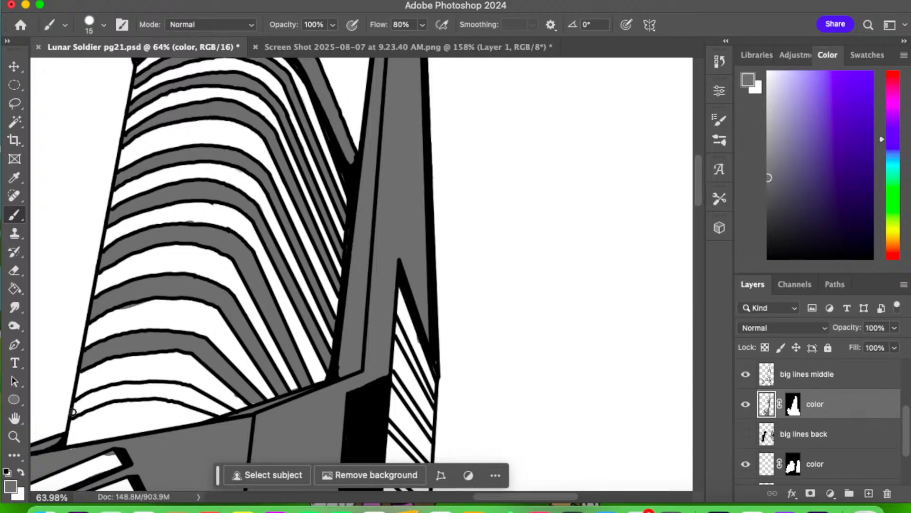
pyautogui.moveTo(76, 409)
pyautogui.mouseDown()
pyautogui.moveTo(97, 403)
pyautogui.moveTo(74, 409)
pyautogui.moveTo(88, 398)
pyautogui.moveTo(129, 393)
pyautogui.moveTo(109, 389)
pyautogui.moveTo(143, 385)
pyautogui.moveTo(169, 391)
pyautogui.moveTo(120, 397)
pyautogui.moveTo(181, 393)
pyautogui.mouseUp()
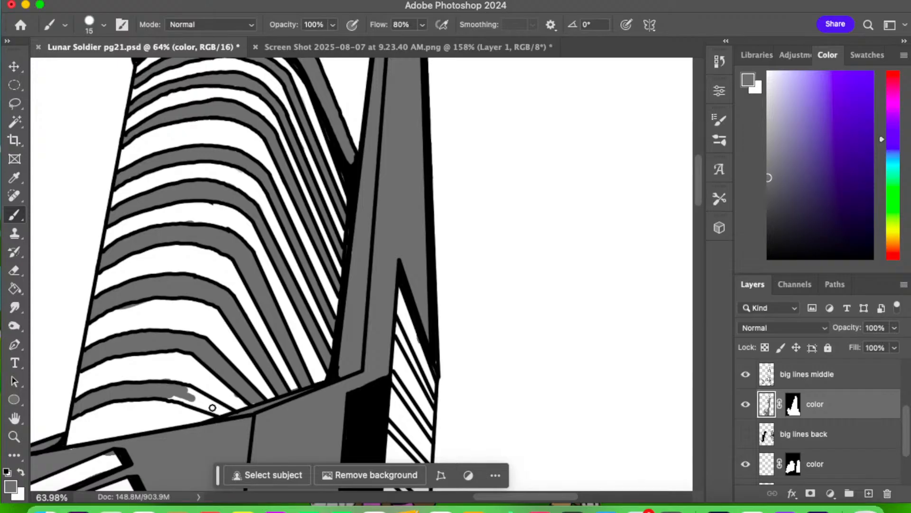
pyautogui.moveTo(212, 407); pyautogui.dragTo(230, 414)
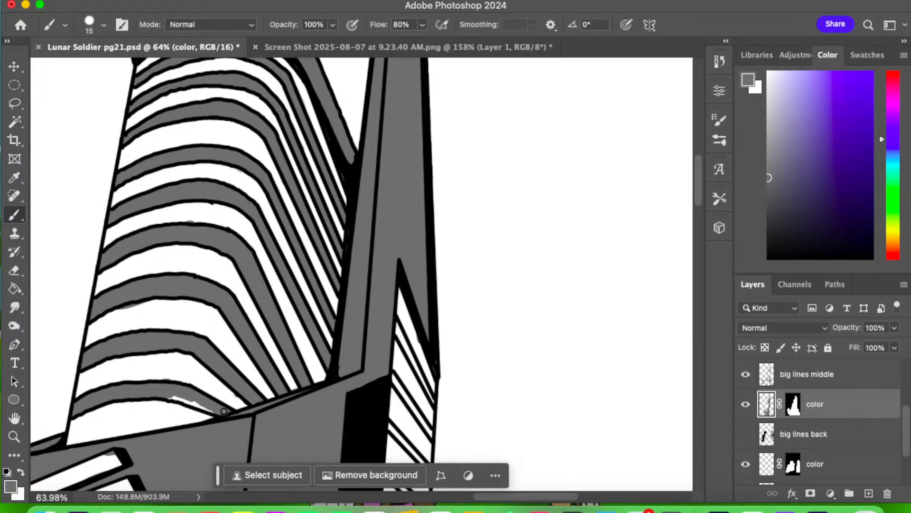
pyautogui.moveTo(211, 408); pyautogui.dragTo(170, 398)
# - Erase the grey spill outside the outlines of the third and fourth dark bands above the cylinder's base
pyautogui.click(17, 271)
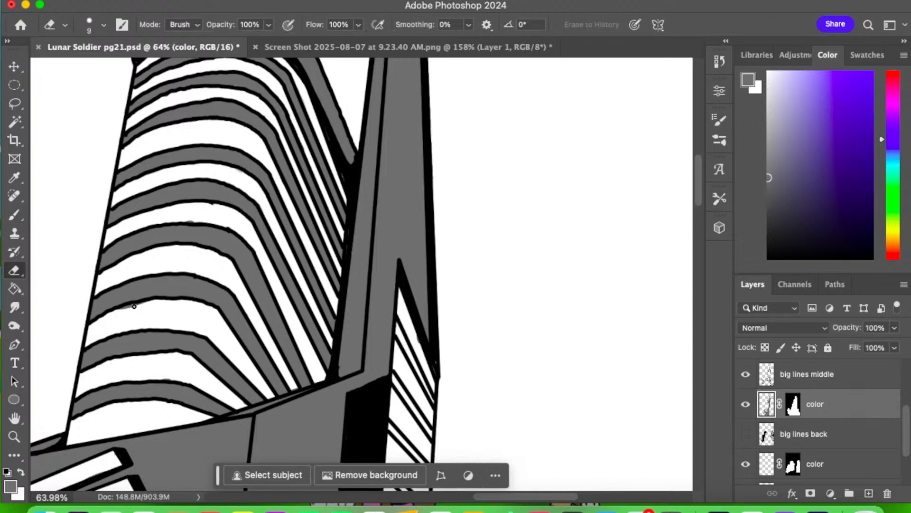
pyautogui.moveTo(133, 307); pyautogui.dragTo(121, 309)
pyautogui.moveTo(186, 221); pyautogui.dragTo(192, 221)
# - Sample the wall's dark grey and touch up the color between the bars of the large E emblem with the brush
pyautogui.scroll(-6, 699, 229)
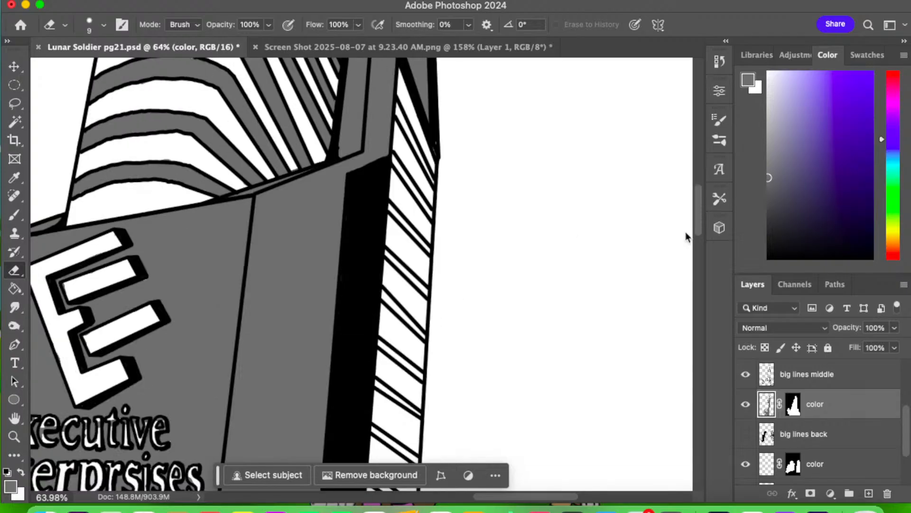
pyautogui.scroll(-1, 685, 241)
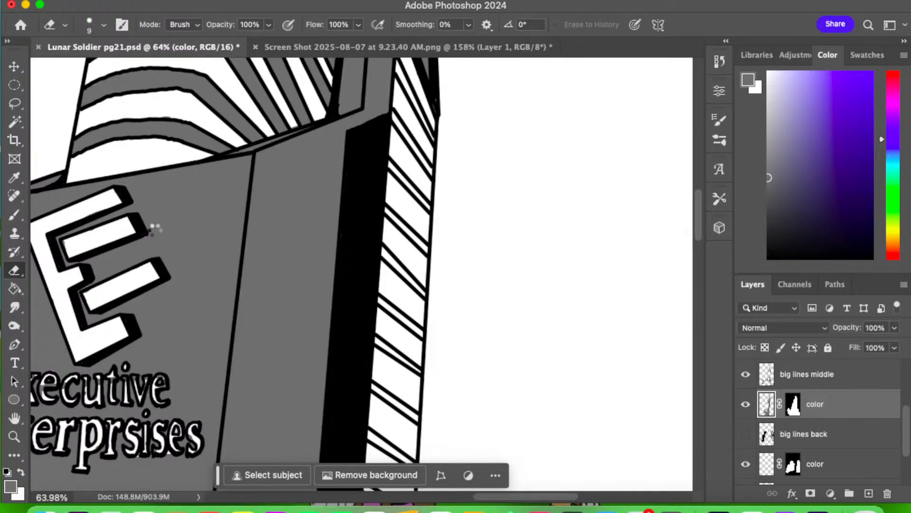
pyautogui.click(15, 216)
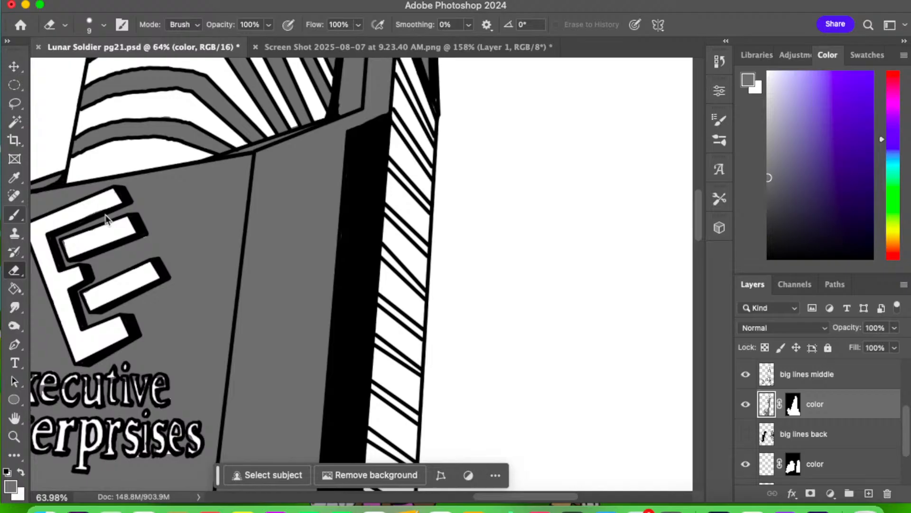
pyautogui.keyDown('alt'); pyautogui.click(174, 227); pyautogui.keyUp('alt')
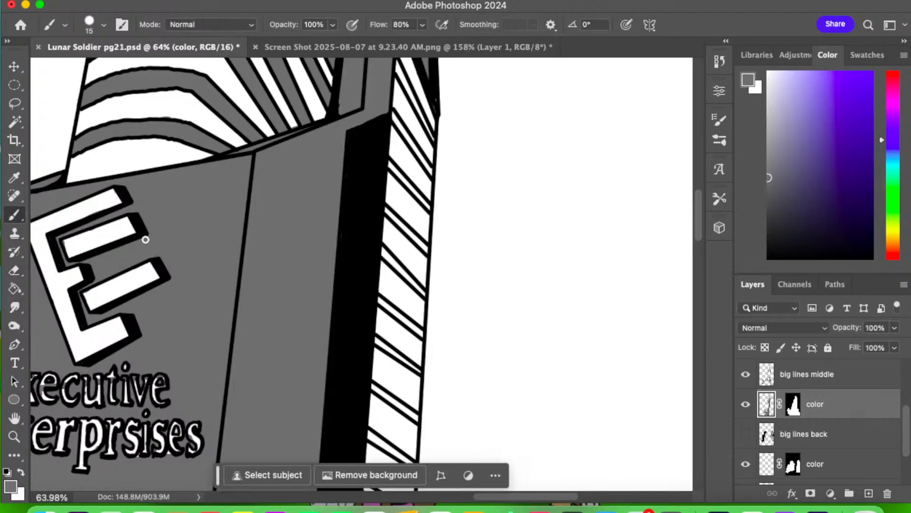
pyautogui.moveTo(185, 252)
pyautogui.mouseDown()
pyautogui.moveTo(281, 173)
pyautogui.moveTo(339, 149)
pyautogui.mouseUp()
pyautogui.moveTo(283, 166); pyautogui.dragTo(302, 157)
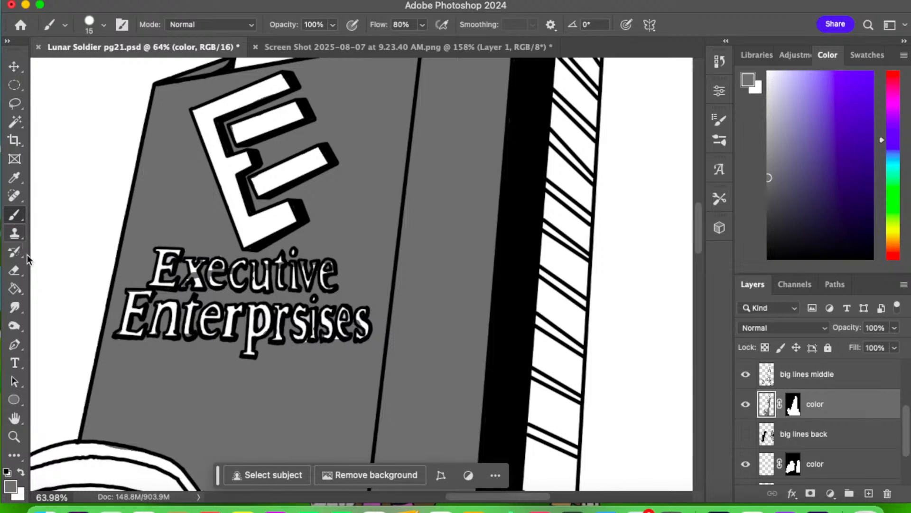
# - Erase the grey from inside the Executive Enterprises letters, alternating with the brush to touch up the wall color around them
pyautogui.click(14, 269)
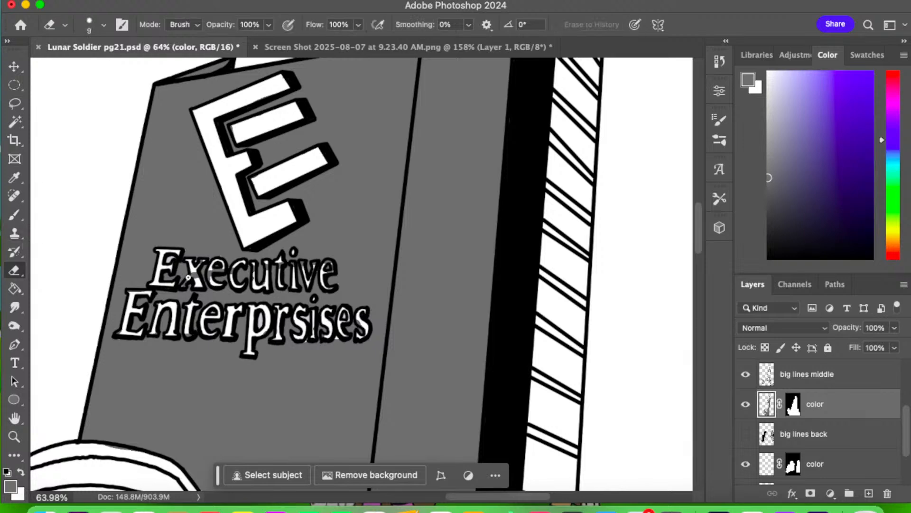
pyautogui.moveTo(186, 279)
pyautogui.mouseDown()
pyautogui.moveTo(198, 264)
pyautogui.moveTo(211, 282)
pyautogui.mouseUp()
pyautogui.moveTo(249, 276)
pyautogui.mouseDown()
pyautogui.moveTo(258, 283)
pyautogui.moveTo(250, 266)
pyautogui.moveTo(269, 274)
pyautogui.moveTo(279, 266)
pyautogui.moveTo(295, 272)
pyautogui.moveTo(293, 264)
pyautogui.mouseUp()
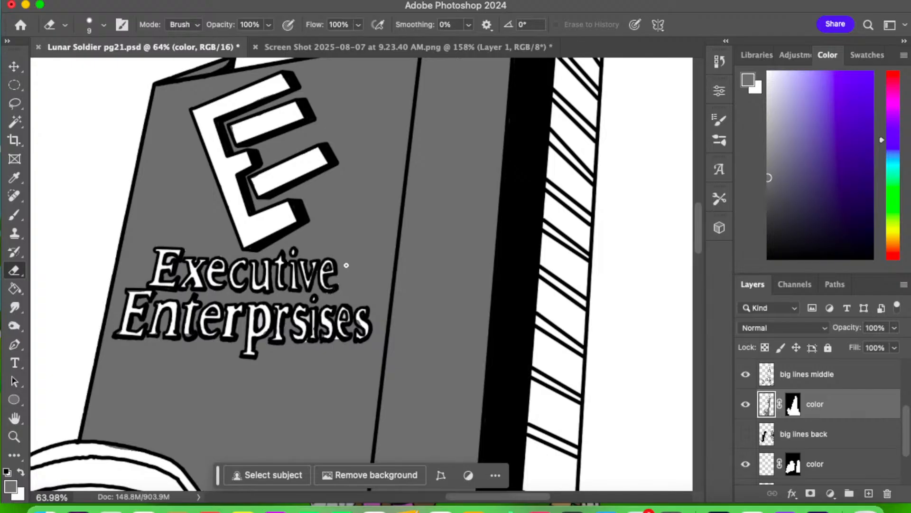
pyautogui.click(19, 220)
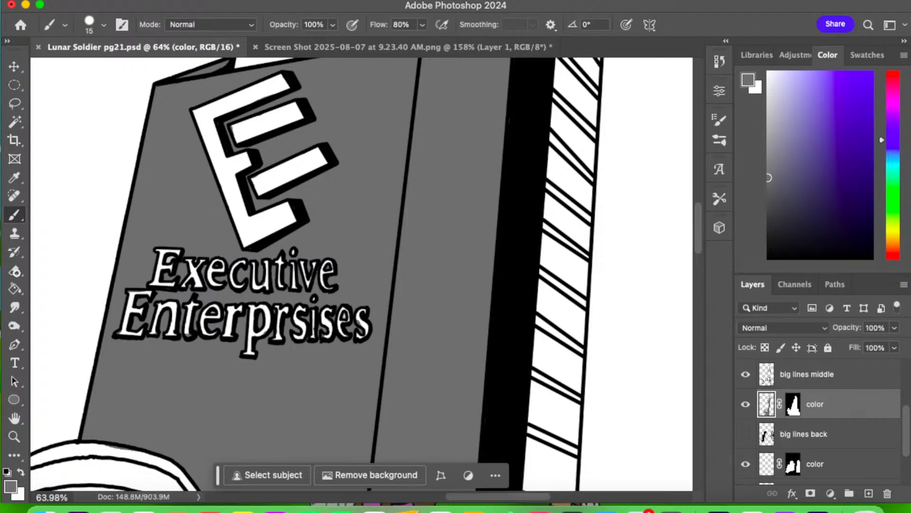
pyautogui.click(15, 270)
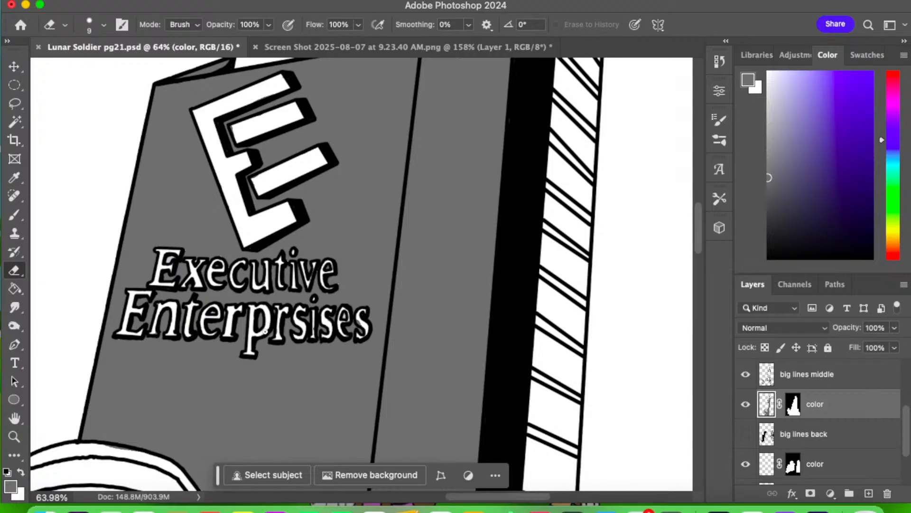
pyautogui.click(20, 216)
pyautogui.click(18, 218)
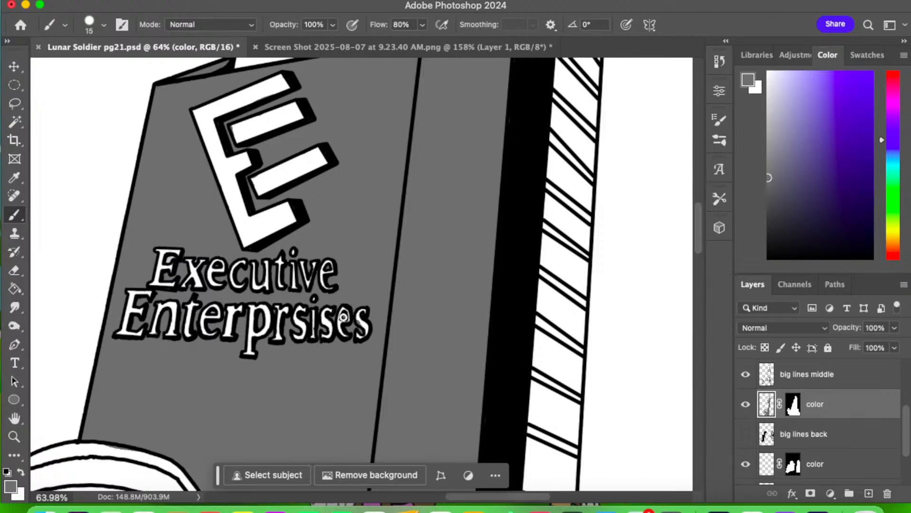
pyautogui.click(15, 270)
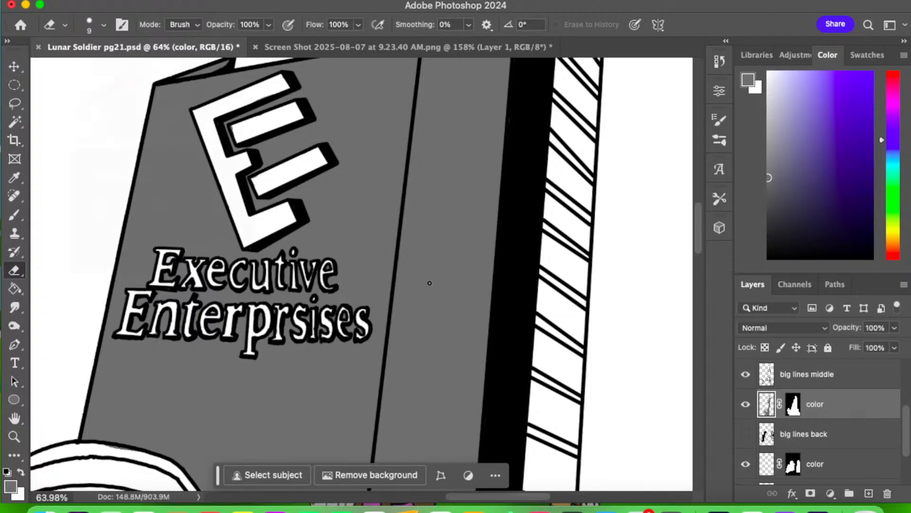
pyautogui.click(18, 215)
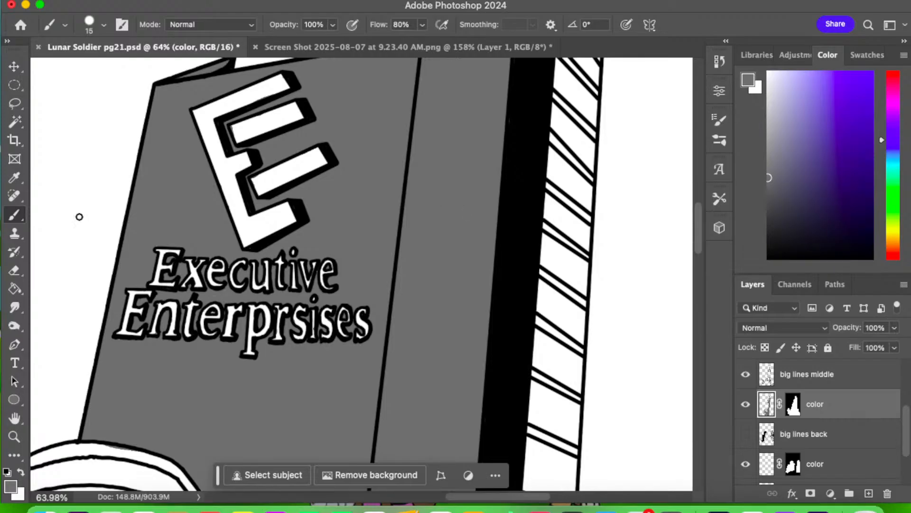
pyautogui.click(24, 270)
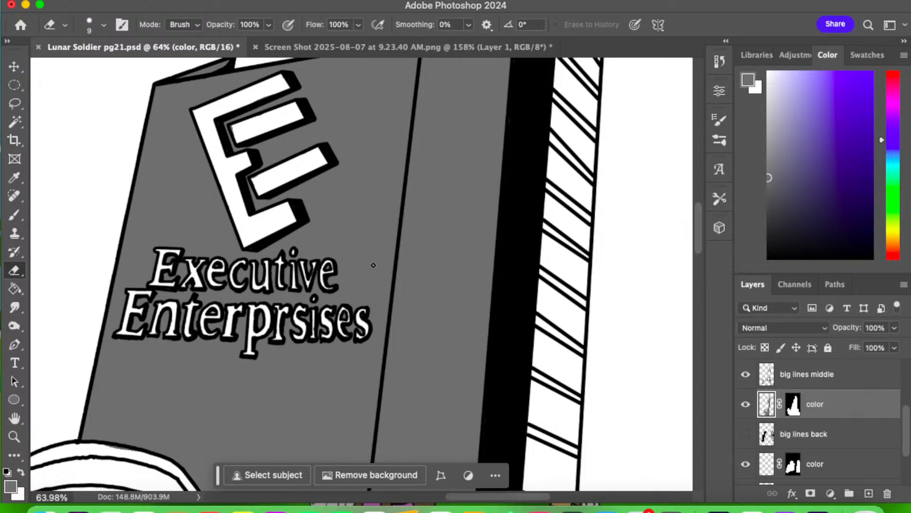
# - Paint five of the thin slanted bands on the tower's narrow striped side wall dark grey, beside the sign
pyautogui.click(22, 218)
pyautogui.moveTo(556, 195)
pyautogui.mouseDown()
pyautogui.moveTo(545, 184)
pyautogui.moveTo(592, 216)
pyautogui.moveTo(550, 226)
pyautogui.moveTo(592, 260)
pyautogui.moveTo(555, 279)
pyautogui.moveTo(586, 307)
pyautogui.moveTo(558, 283)
pyautogui.mouseUp()
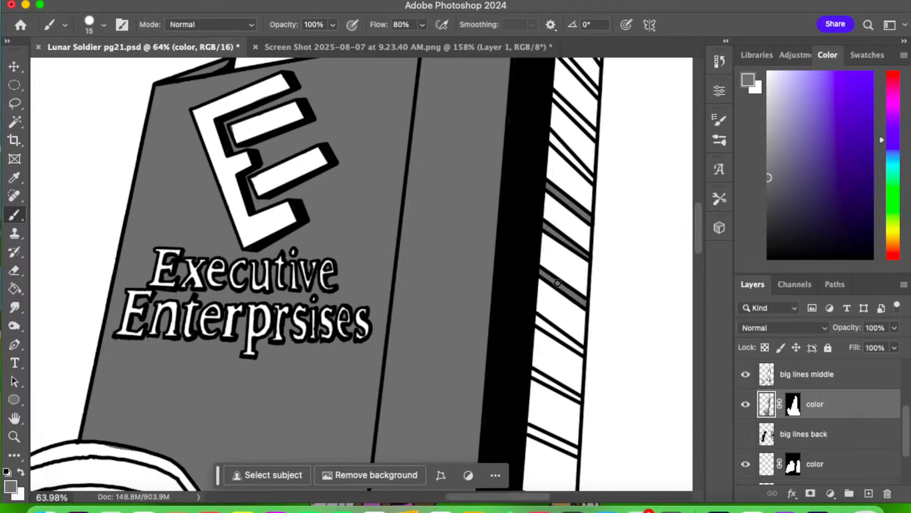
pyautogui.moveTo(567, 341)
pyautogui.mouseDown()
pyautogui.moveTo(584, 355)
pyautogui.moveTo(535, 318)
pyautogui.moveTo(572, 346)
pyautogui.moveTo(545, 319)
pyautogui.mouseUp()
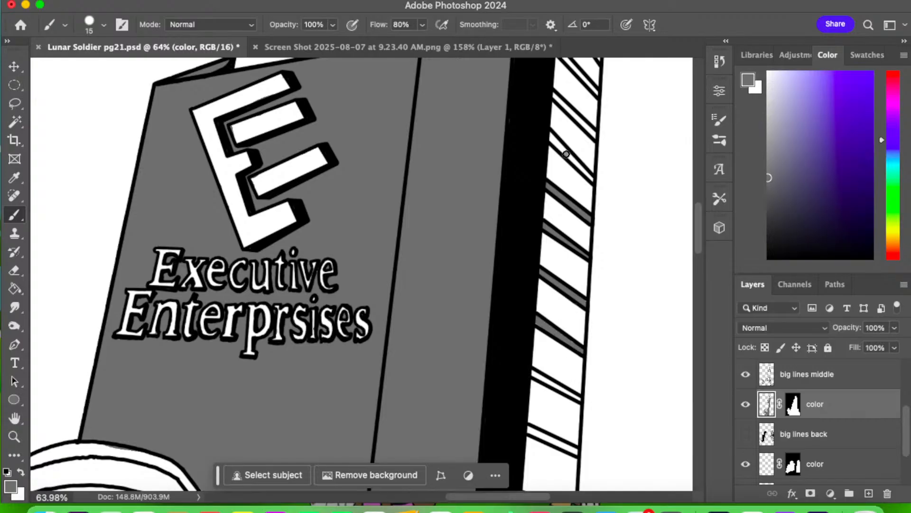
pyautogui.moveTo(551, 134); pyautogui.dragTo(595, 185)
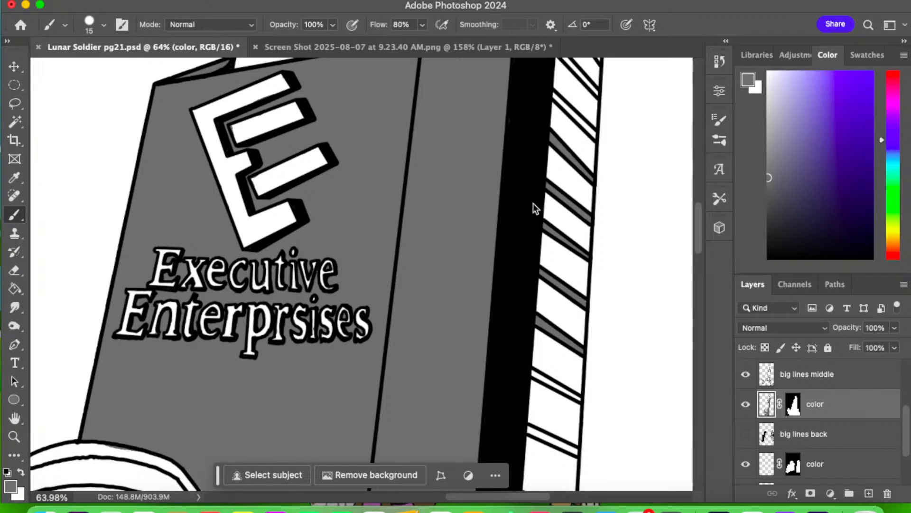
# - Paint the thin slanted bands higher on the narrow side wall dark grey, continuing up to the foot of the spire
pyautogui.moveTo(604, 217); pyautogui.dragTo(491, 327)
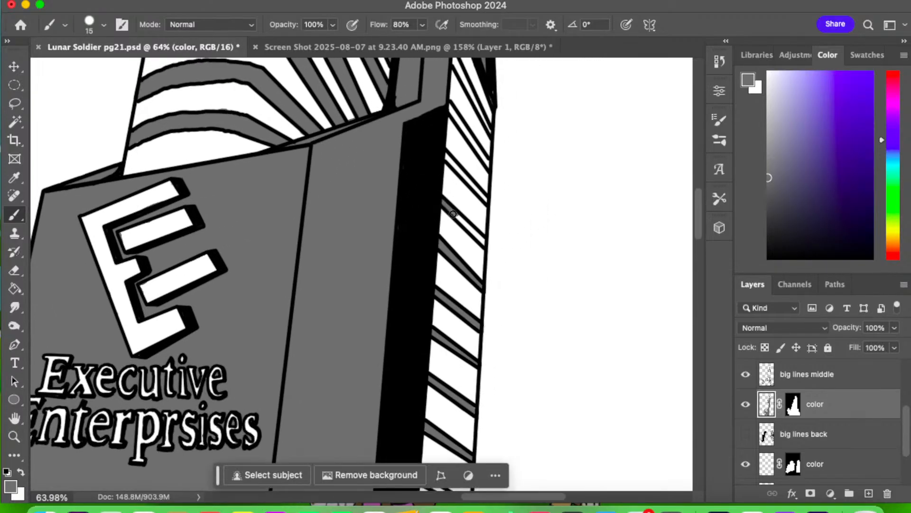
pyautogui.moveTo(443, 152); pyautogui.dragTo(464, 175)
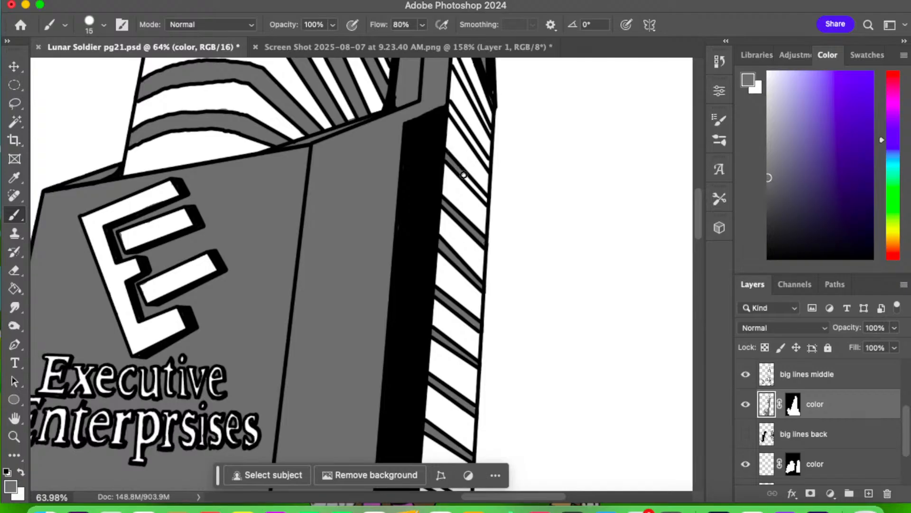
pyautogui.moveTo(459, 118)
pyautogui.mouseDown()
pyautogui.moveTo(488, 164)
pyautogui.moveTo(460, 121)
pyautogui.mouseUp()
pyautogui.moveTo(463, 74)
pyautogui.mouseDown()
pyautogui.moveTo(455, 60)
pyautogui.moveTo(493, 134)
pyautogui.mouseUp()
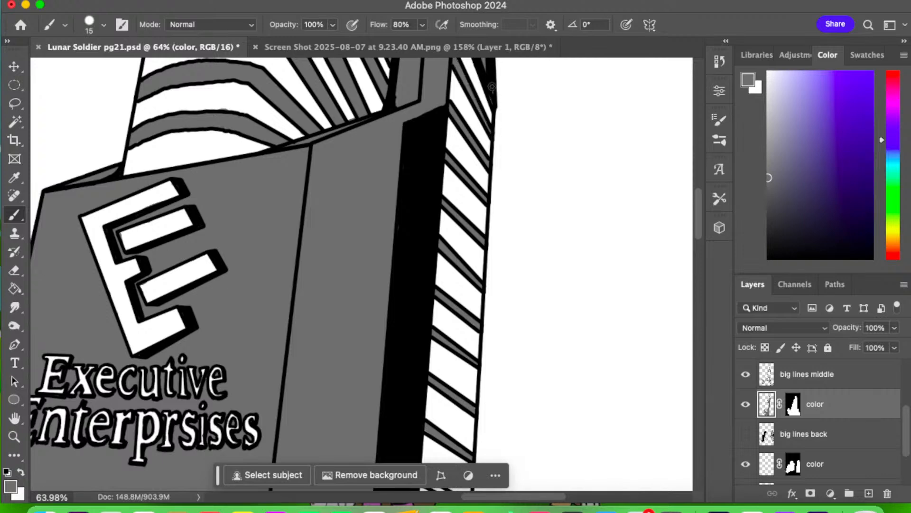
# - Paint seven more thin slanted bands on the tower's narrow striped side wall dark grey, working downward from below the sign's level
pyautogui.moveTo(563, 172)
pyautogui.mouseDown()
pyautogui.moveTo(509, 368)
pyautogui.moveTo(498, 272)
pyautogui.mouseUp()
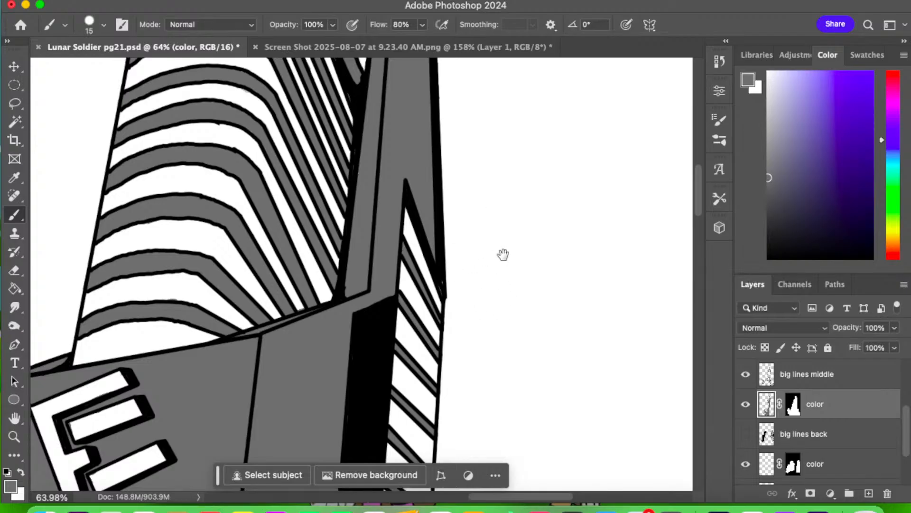
pyautogui.scroll(-10, 502, 252)
pyautogui.moveTo(475, 207); pyautogui.dragTo(474, 192)
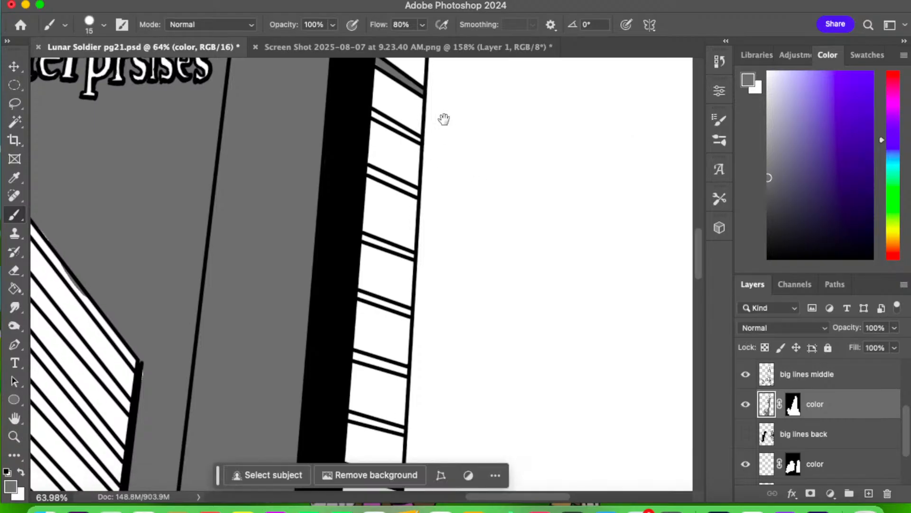
pyautogui.moveTo(387, 123)
pyautogui.mouseDown()
pyautogui.moveTo(373, 112)
pyautogui.moveTo(416, 139)
pyautogui.moveTo(393, 125)
pyautogui.moveTo(407, 140)
pyautogui.mouseUp()
pyautogui.moveTo(372, 174)
pyautogui.mouseDown()
pyautogui.moveTo(413, 191)
pyautogui.moveTo(402, 185)
pyautogui.mouseUp()
pyautogui.moveTo(391, 245)
pyautogui.mouseDown()
pyautogui.moveTo(360, 236)
pyautogui.moveTo(415, 257)
pyautogui.mouseUp()
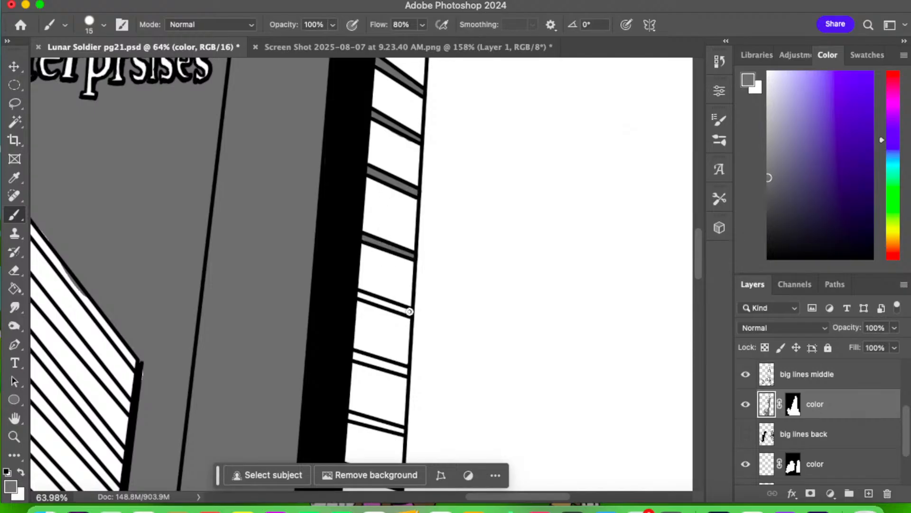
pyautogui.moveTo(409, 311)
pyautogui.mouseDown()
pyautogui.moveTo(361, 291)
pyautogui.moveTo(371, 298)
pyautogui.mouseUp()
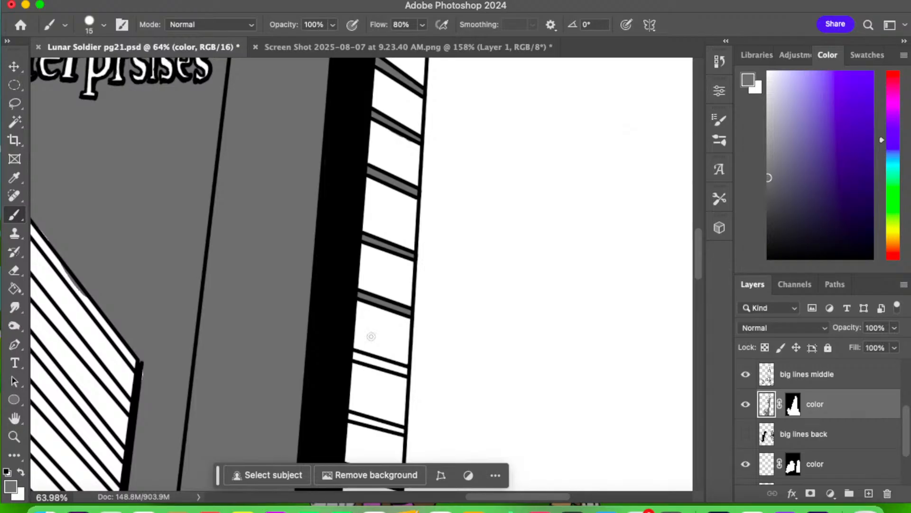
pyautogui.moveTo(393, 365)
pyautogui.mouseDown()
pyautogui.moveTo(401, 365)
pyautogui.moveTo(354, 355)
pyautogui.moveTo(407, 370)
pyautogui.mouseUp()
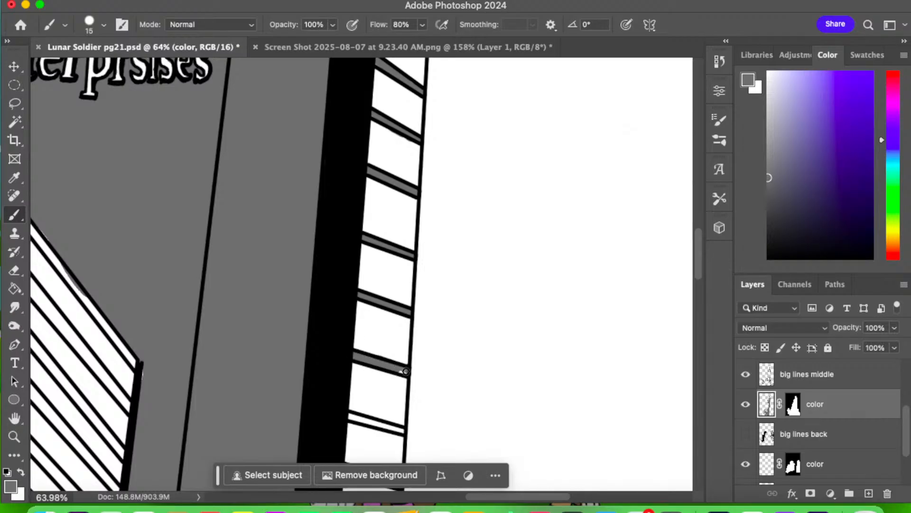
pyautogui.moveTo(482, 321)
pyautogui.mouseDown()
pyautogui.moveTo(499, 282)
pyautogui.moveTo(575, 181)
pyautogui.mouseUp()
pyautogui.moveTo(452, 267)
pyautogui.mouseDown()
pyautogui.moveTo(498, 284)
pyautogui.moveTo(469, 274)
pyautogui.mouseUp()
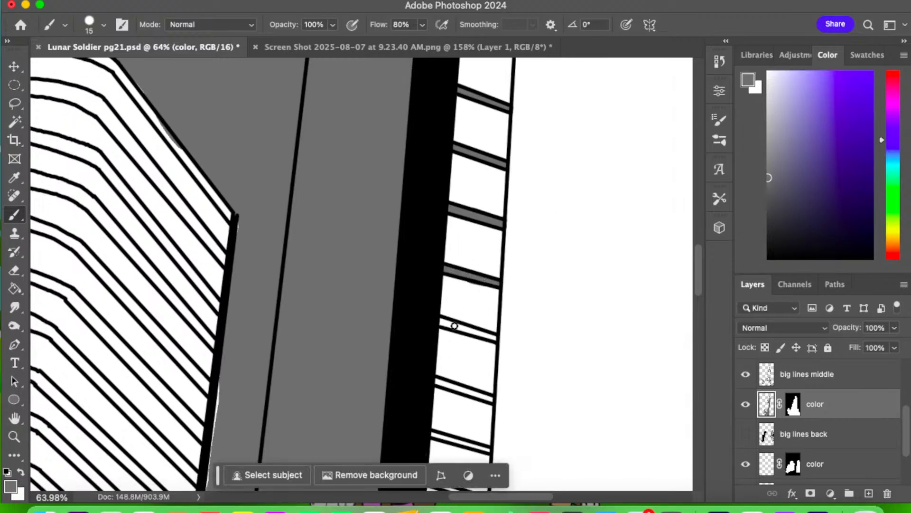
pyautogui.moveTo(453, 325)
pyautogui.mouseDown()
pyautogui.moveTo(472, 328)
pyautogui.moveTo(438, 322)
pyautogui.moveTo(496, 338)
pyautogui.mouseUp()
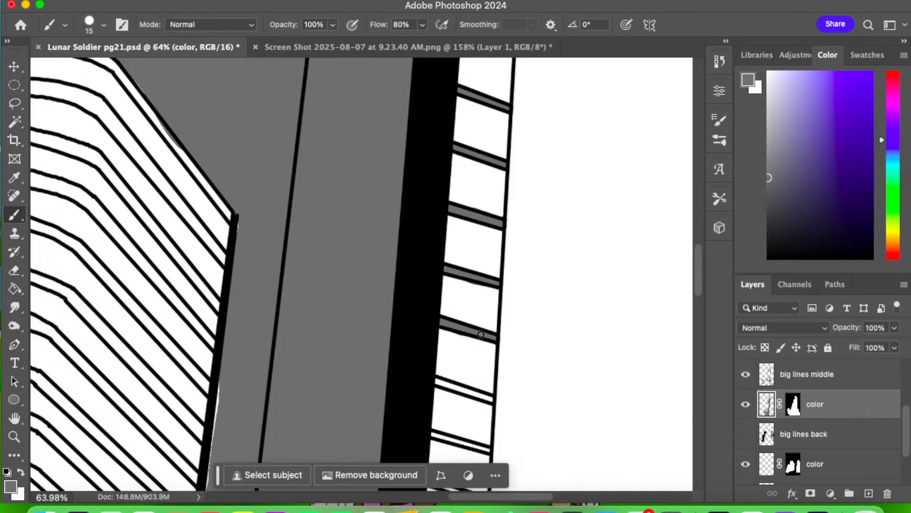
# - Fill the white slivers along the grey wall's edge beside the curved striped section with the dark grey brush
pyautogui.moveTo(217, 421); pyautogui.dragTo(221, 394)
pyautogui.press('space')
pyautogui.moveTo(366, 146)
pyautogui.mouseDown()
pyautogui.moveTo(362, 210)
pyautogui.moveTo(351, 199)
pyautogui.mouseUp()
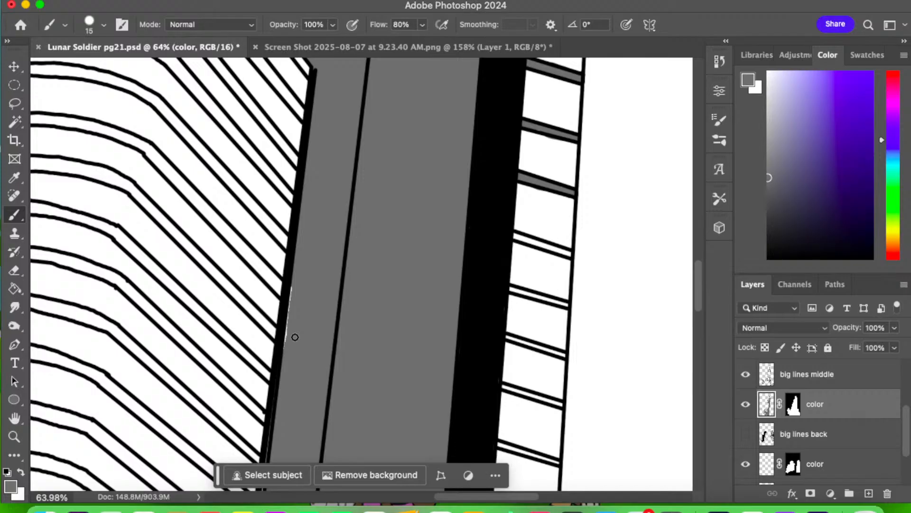
pyautogui.click(14, 438)
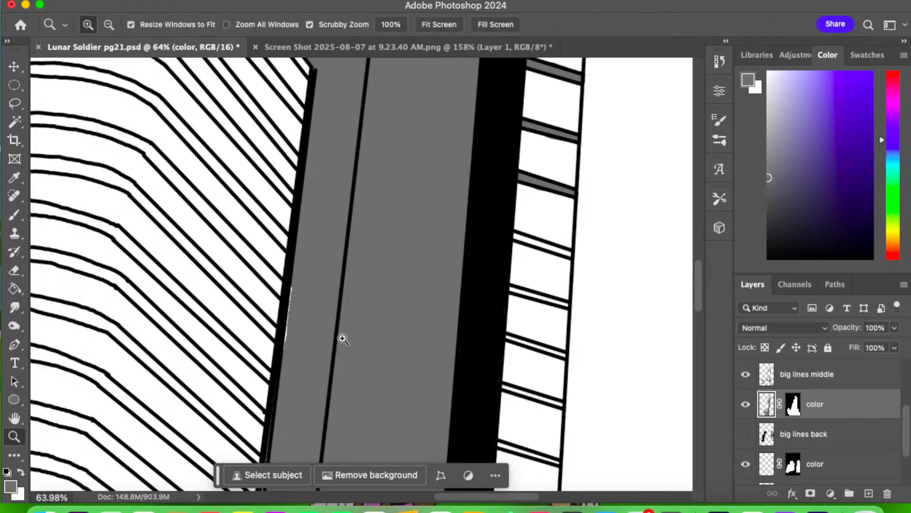
pyautogui.moveTo(342, 338); pyautogui.dragTo(65, 442)
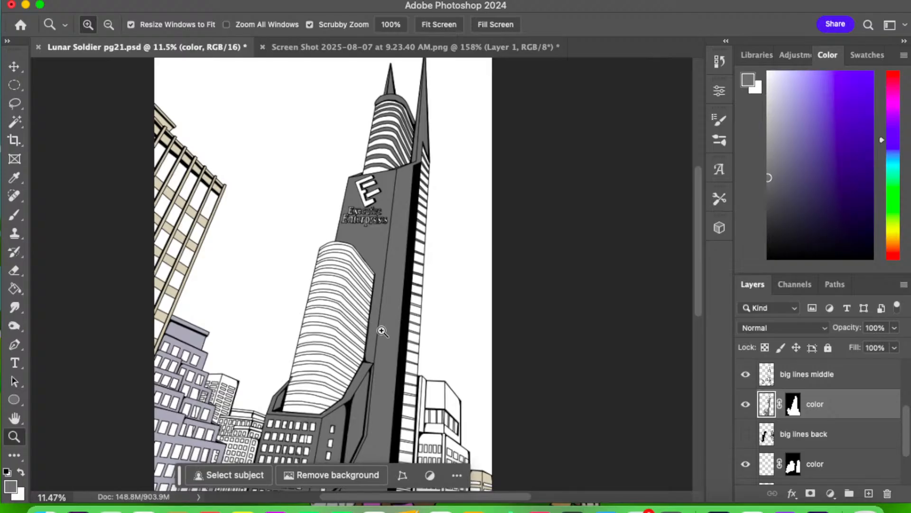
pyautogui.moveTo(378, 331); pyautogui.dragTo(454, 283)
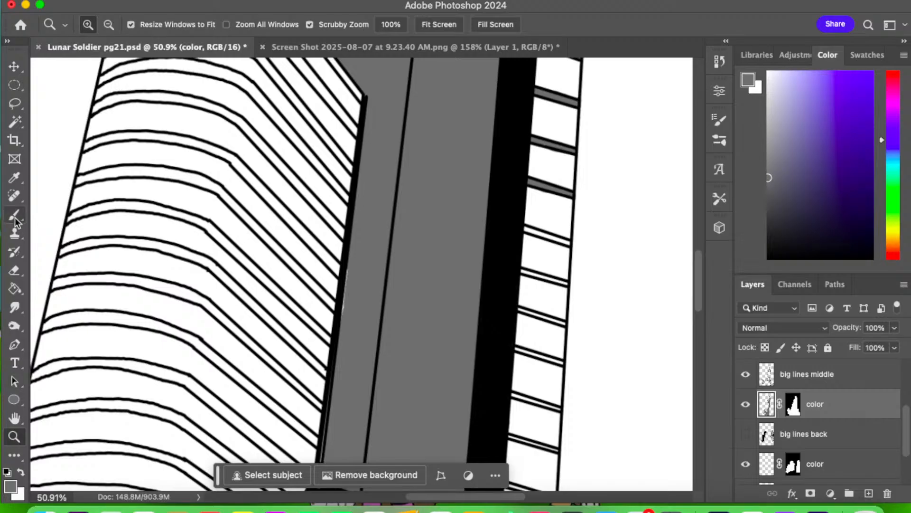
pyautogui.click(15, 219)
pyautogui.moveTo(348, 305); pyautogui.dragTo(348, 282)
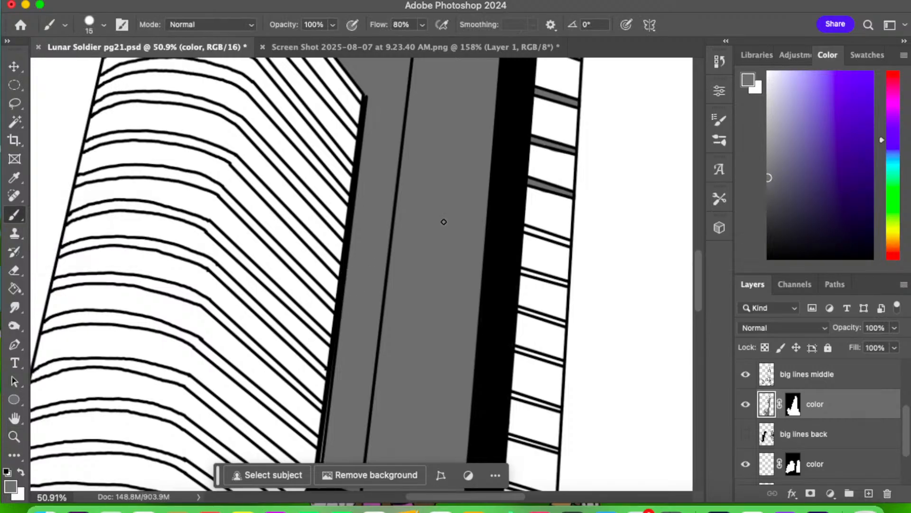
# - Paint the next three thin bands down the narrow side wall dark grey and erase the spill below the third
pyautogui.moveTo(541, 236)
pyautogui.mouseDown()
pyautogui.moveTo(526, 227)
pyautogui.moveTo(564, 240)
pyautogui.mouseUp()
pyautogui.moveTo(536, 274)
pyautogui.mouseDown()
pyautogui.moveTo(520, 269)
pyautogui.moveTo(555, 279)
pyautogui.mouseUp()
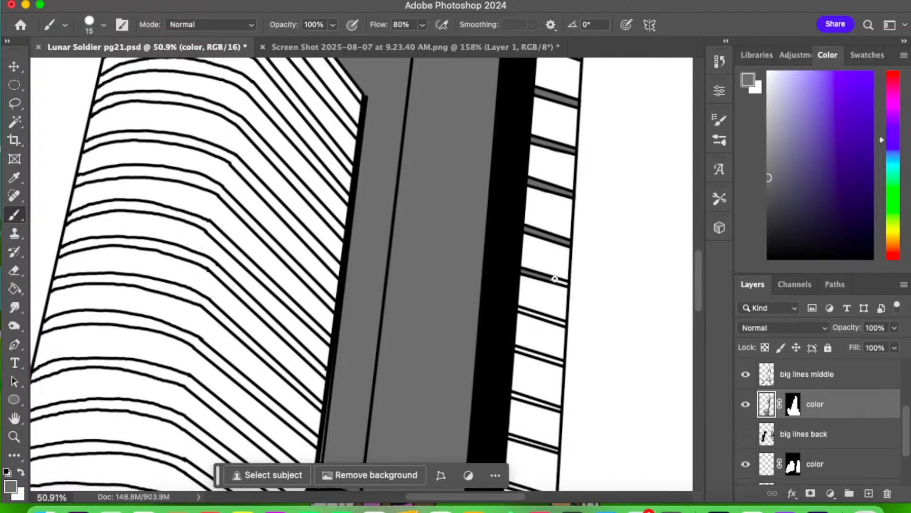
pyautogui.moveTo(520, 311)
pyautogui.mouseDown()
pyautogui.moveTo(562, 322)
pyautogui.moveTo(561, 311)
pyautogui.mouseUp()
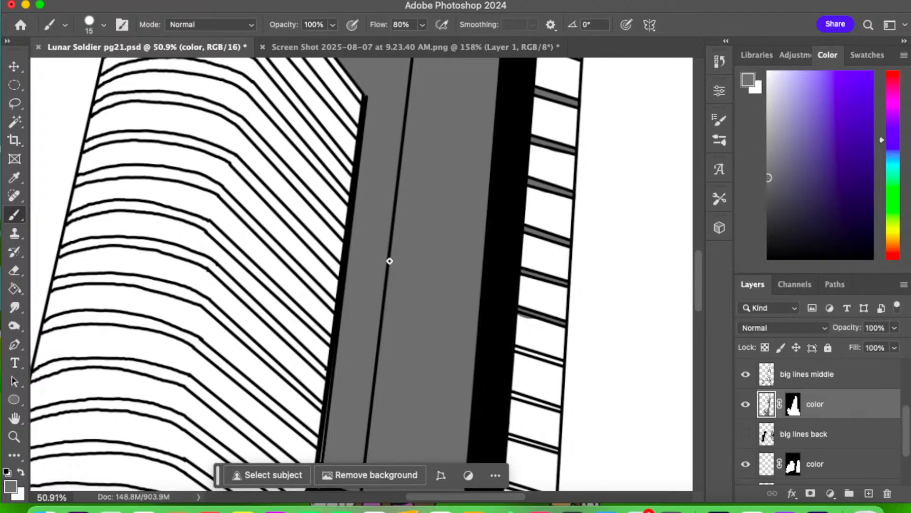
pyautogui.click(25, 269)
pyautogui.click(531, 321)
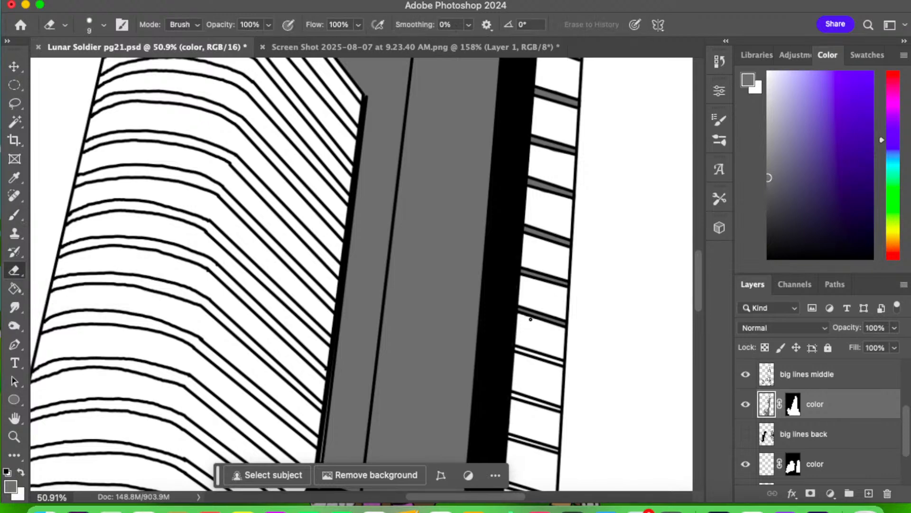
# - Paint three further bands on the narrow side wall dark grey, just above the neighboring building's roof level
pyautogui.press('b')
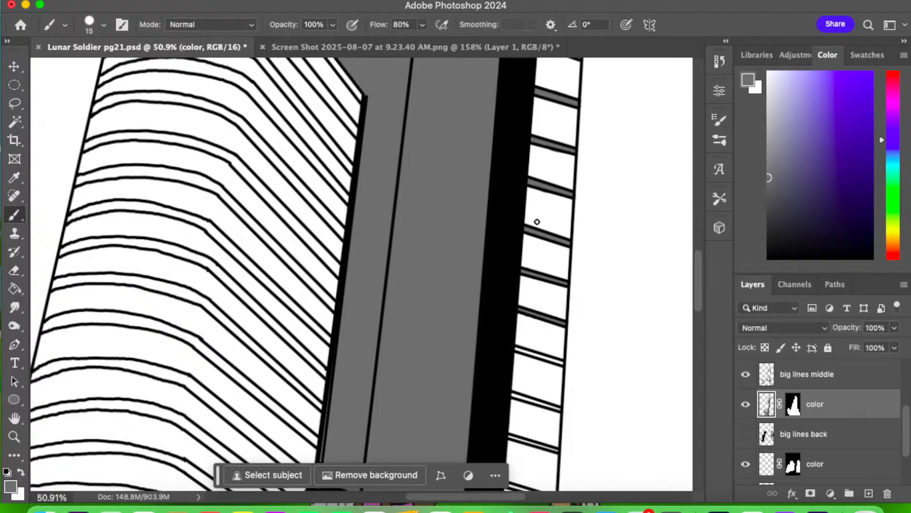
pyautogui.scroll(-5, 699, 279)
pyautogui.scroll(2, 690, 318)
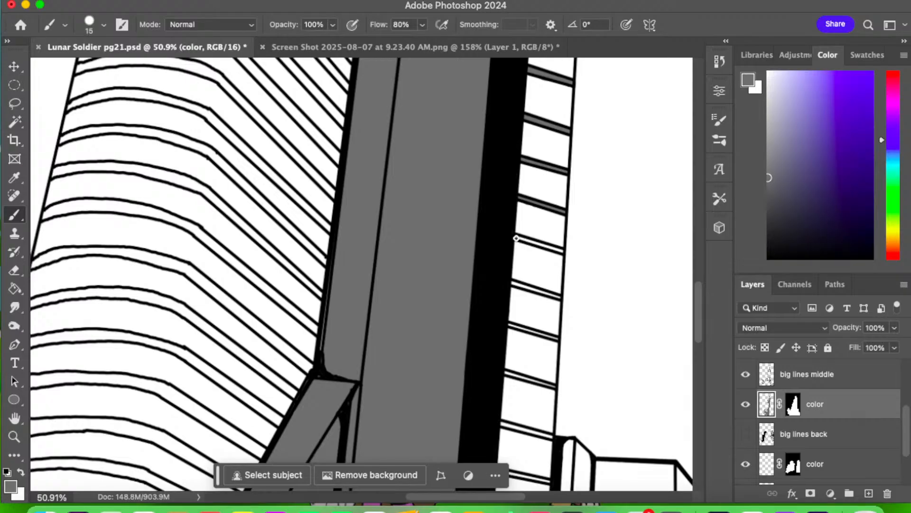
pyautogui.moveTo(516, 239); pyautogui.dragTo(566, 252)
pyautogui.moveTo(513, 284); pyautogui.dragTo(563, 298)
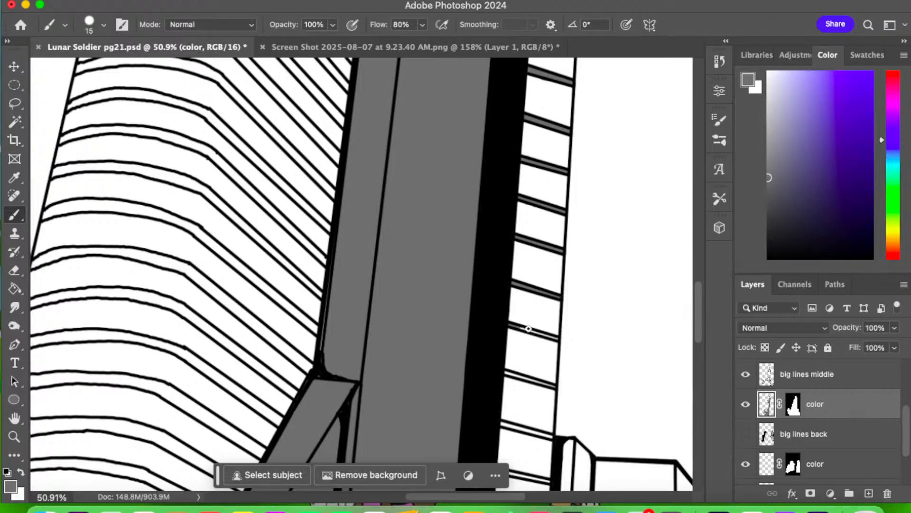
pyautogui.moveTo(528, 329); pyautogui.dragTo(555, 338)
pyautogui.press('e')
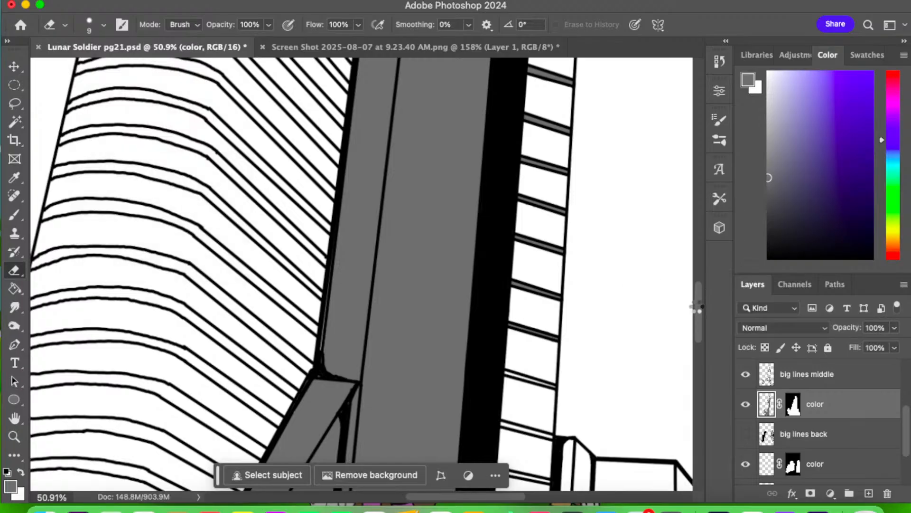
# - Paint four bands beside the neighboring building's roof dark grey and touch up the slanted wall edge below the curved section
pyautogui.moveTo(697, 308); pyautogui.dragTo(688, 343)
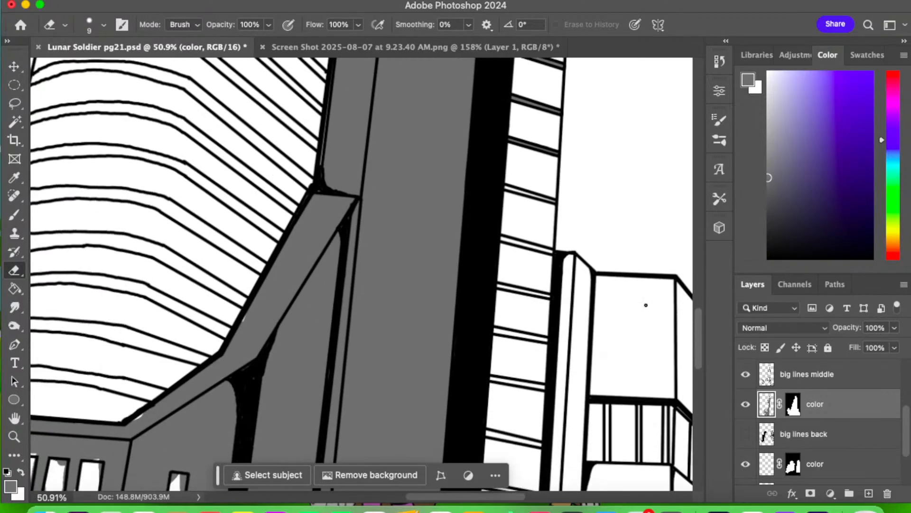
pyautogui.click(14, 215)
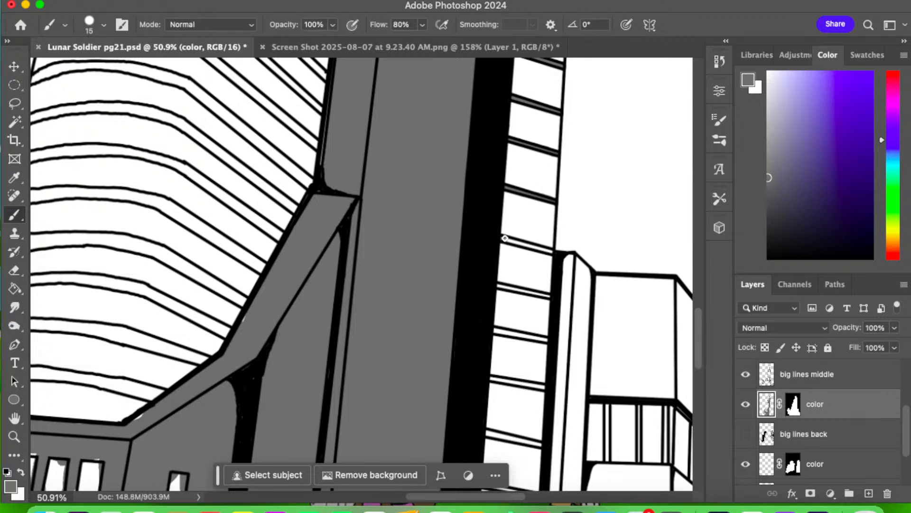
pyautogui.moveTo(502, 238); pyautogui.dragTo(552, 250)
pyautogui.moveTo(494, 286); pyautogui.dragTo(553, 294)
pyautogui.moveTo(495, 334); pyautogui.dragTo(549, 338)
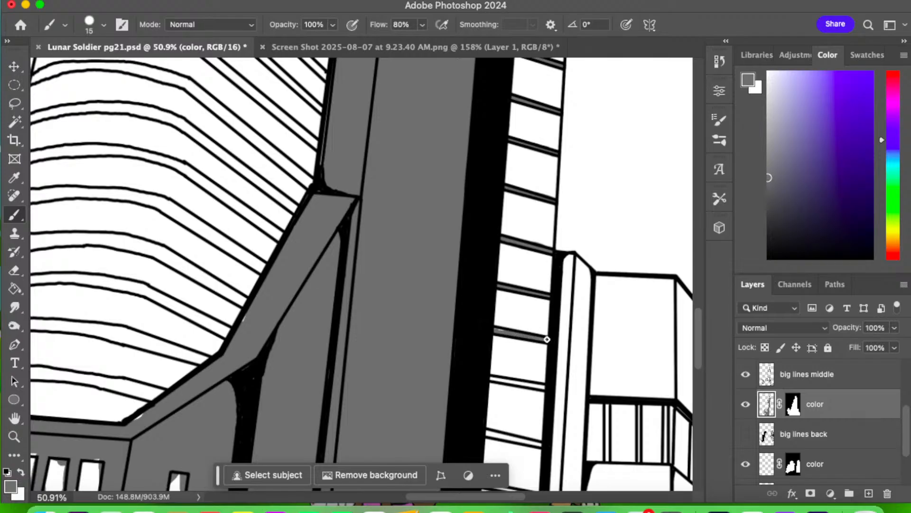
pyautogui.moveTo(493, 379); pyautogui.dragTo(547, 388)
pyautogui.moveTo(219, 351); pyautogui.dragTo(128, 426)
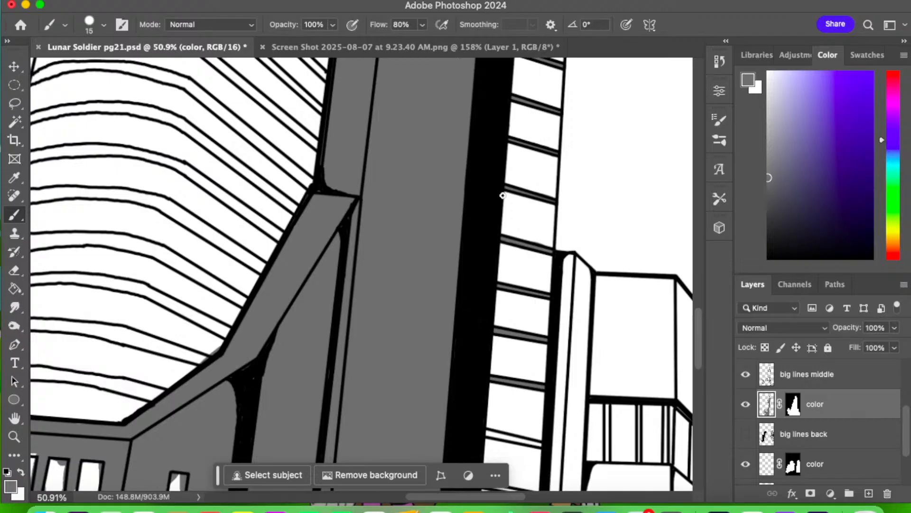
# - Paint three side-wall bands dark grey beside the neighboring building's upper floors, undoing the stray stroke that crosses the bands
pyautogui.moveTo(591, 332); pyautogui.dragTo(532, 190)
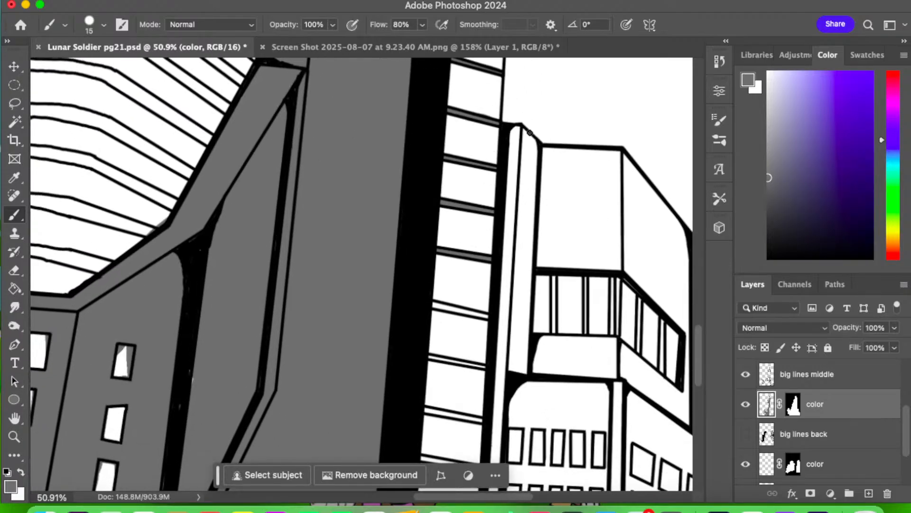
pyautogui.moveTo(432, 305)
pyautogui.mouseDown()
pyautogui.moveTo(487, 316)
pyautogui.moveTo(443, 306)
pyautogui.moveTo(498, 244)
pyautogui.moveTo(435, 277)
pyautogui.moveTo(429, 297)
pyautogui.moveTo(458, 290)
pyautogui.mouseUp()
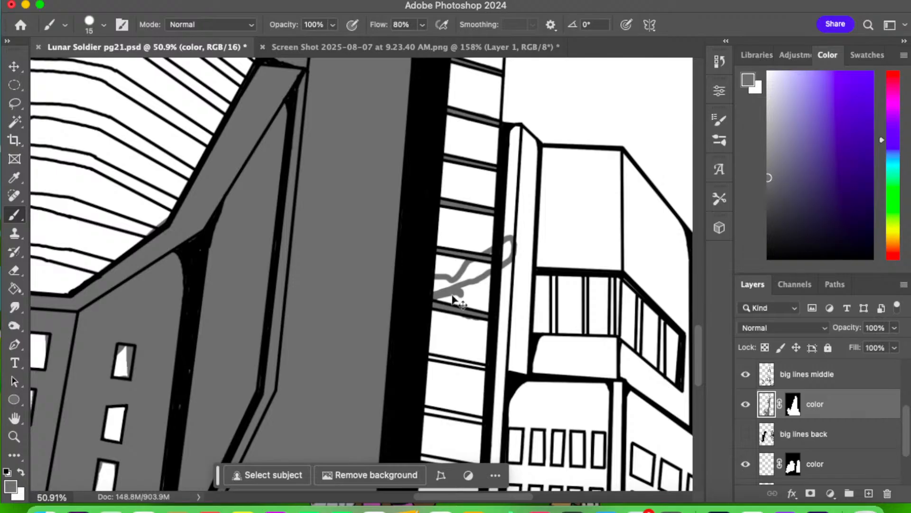
pyautogui.press('super+z')
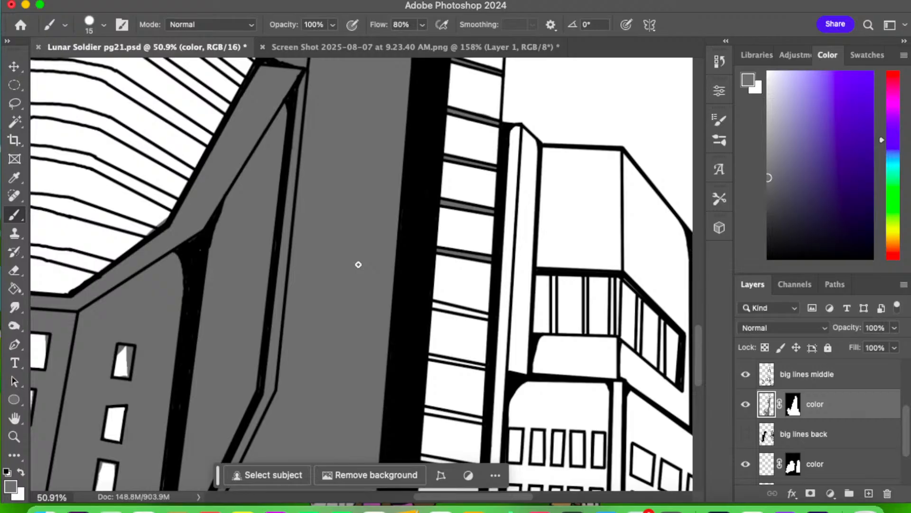
pyautogui.moveTo(433, 304)
pyautogui.mouseDown()
pyautogui.moveTo(489, 318)
pyautogui.moveTo(442, 306)
pyautogui.mouseUp()
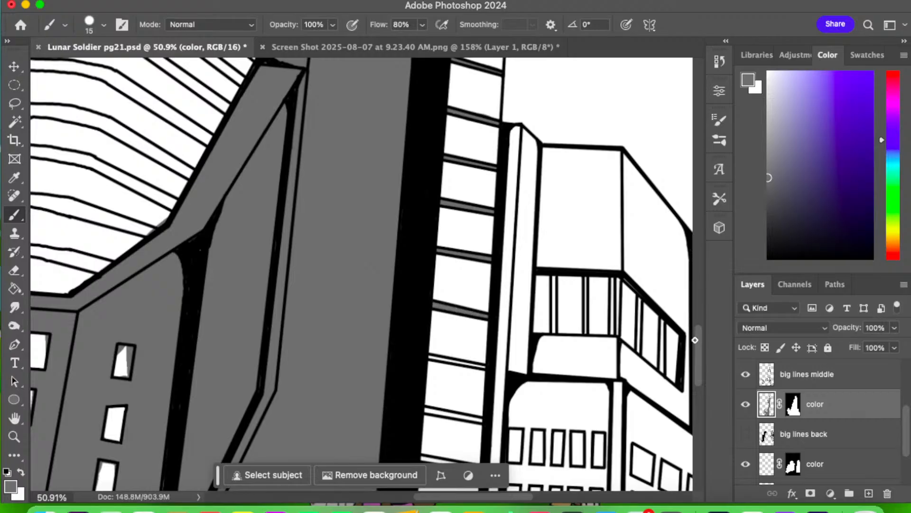
pyautogui.scroll(-5, 694, 340)
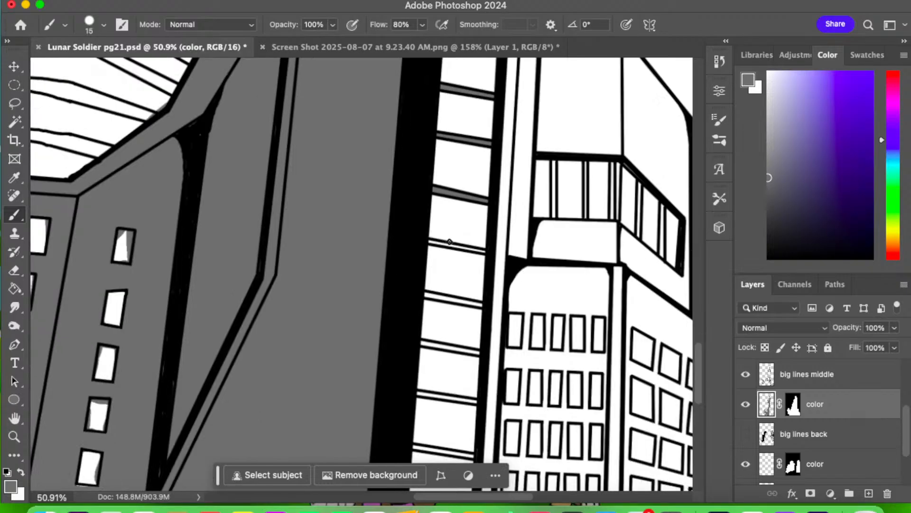
pyautogui.moveTo(449, 241); pyautogui.dragTo(485, 253)
pyautogui.moveTo(426, 292); pyautogui.dragTo(486, 306)
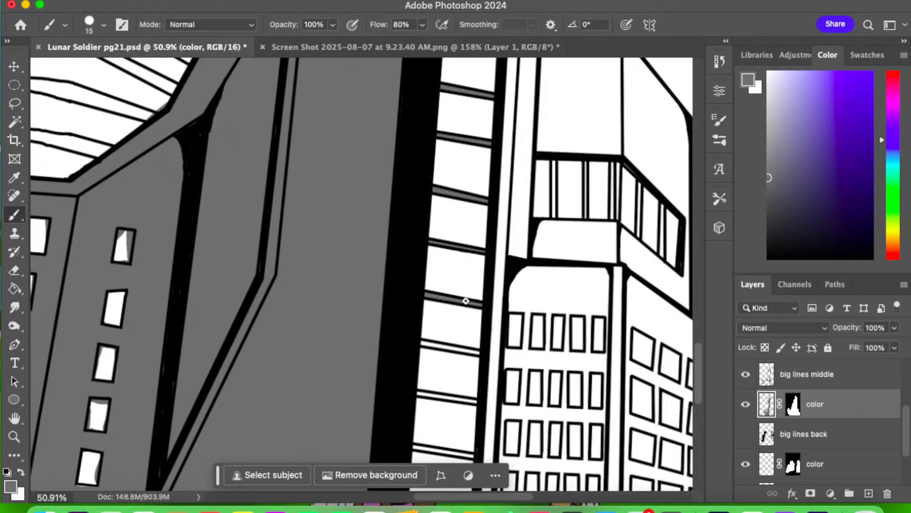
# - Paint four more side-wall bands dark grey alongside the neighboring building's rows of small windows
pyautogui.scroll(-7, 466, 300)
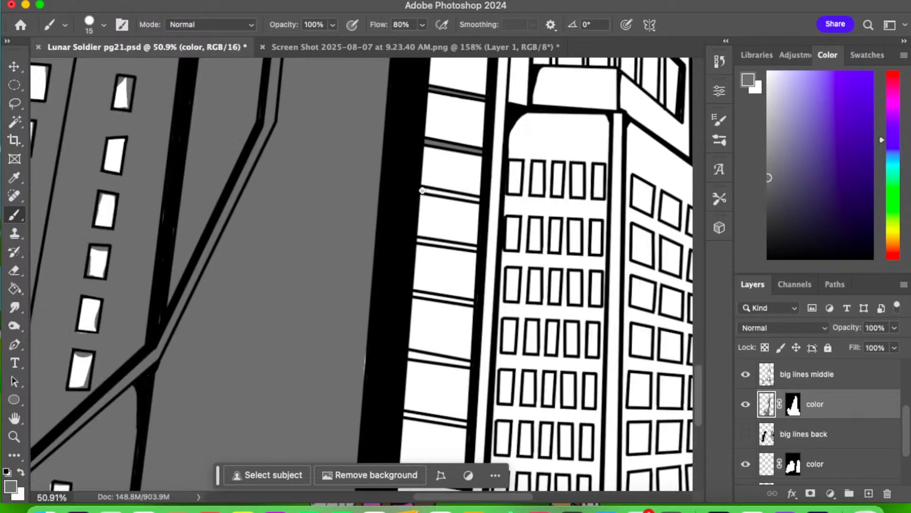
pyautogui.moveTo(421, 190); pyautogui.dragTo(479, 201)
pyautogui.moveTo(477, 248); pyautogui.dragTo(416, 241)
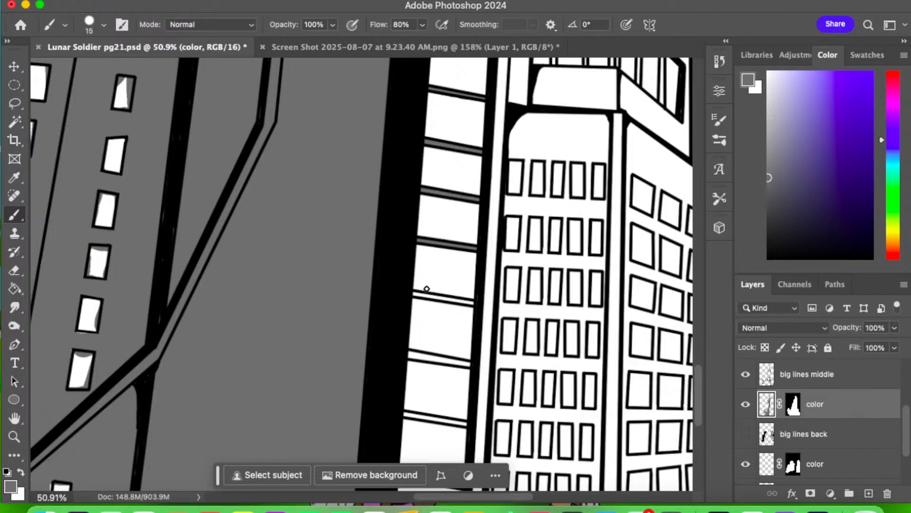
pyautogui.moveTo(474, 299); pyautogui.dragTo(413, 291)
pyautogui.moveTo(437, 359)
pyautogui.mouseDown()
pyautogui.moveTo(407, 354)
pyautogui.moveTo(471, 364)
pyautogui.mouseUp()
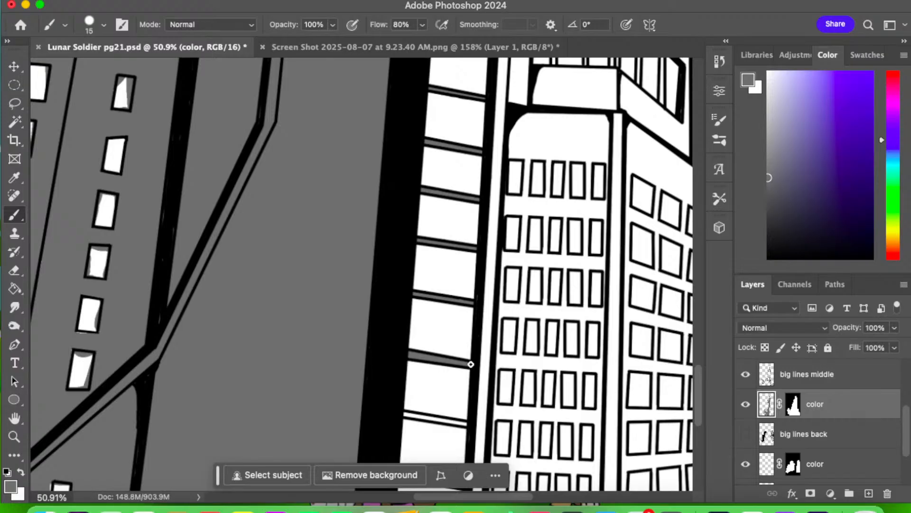
# - Paint the last three bands of the narrow side wall dark grey down to the bottom edge of the page
pyautogui.scroll(-5, 435, 291)
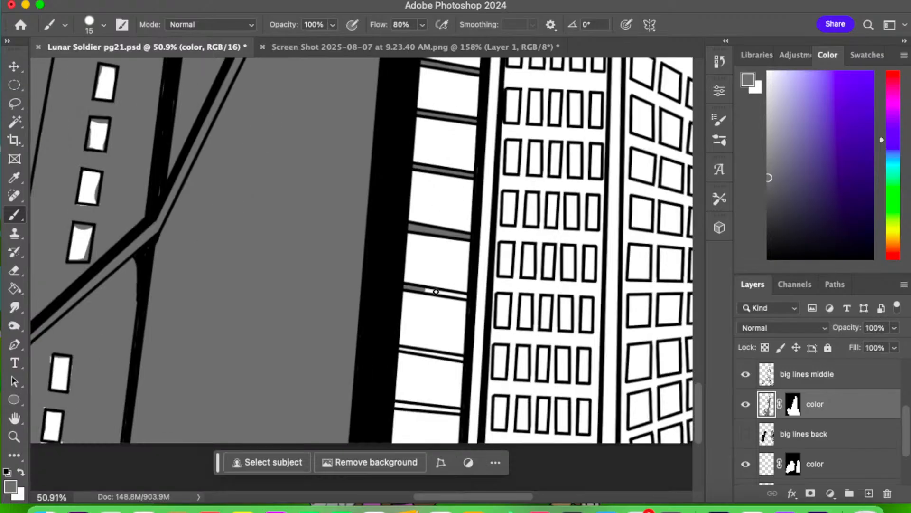
pyautogui.moveTo(435, 291); pyautogui.dragTo(467, 296)
pyautogui.moveTo(399, 348); pyautogui.dragTo(463, 357)
pyautogui.moveTo(395, 405); pyautogui.dragTo(447, 410)
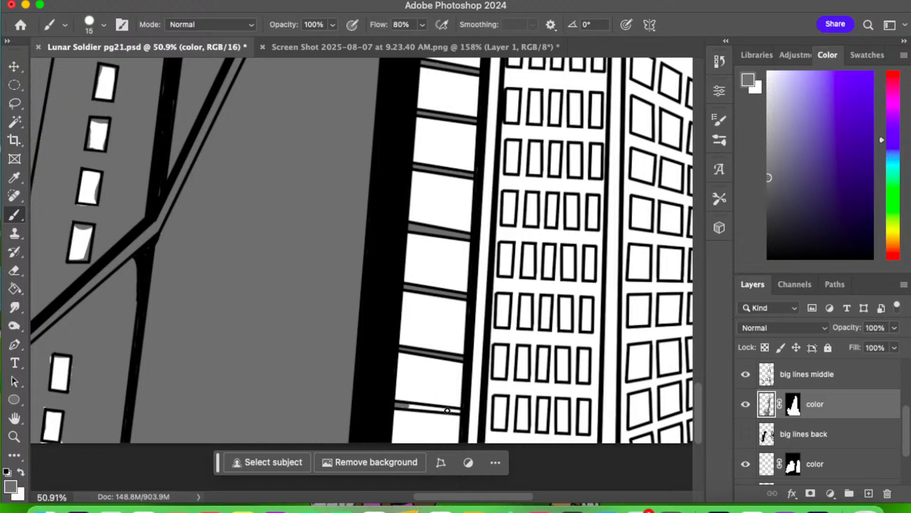
# - Touch up the dark grey around the upper window of the tower's lower base wall and switch to the Eraser for cleanup
pyautogui.hscroll(-5, 191, 297)
pyautogui.scroll(-2, 192, 297)
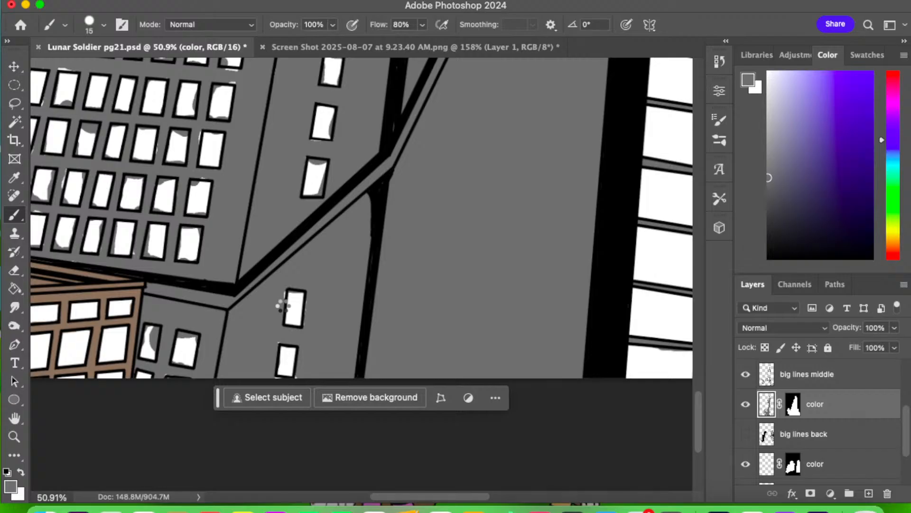
pyautogui.moveTo(285, 292); pyautogui.dragTo(282, 311)
pyautogui.moveTo(305, 303); pyautogui.dragTo(298, 325)
pyautogui.click(15, 271)
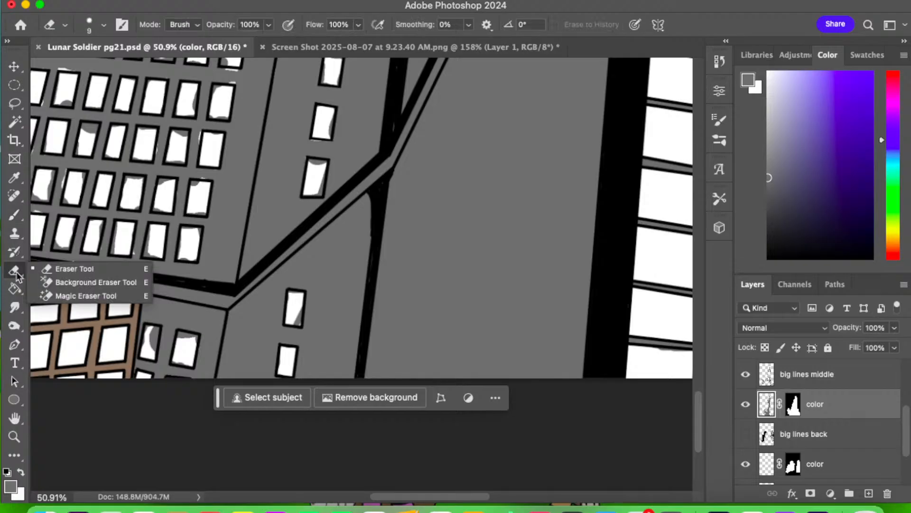
# - Erase the gray spill from the shorter building's upper side window and its two front windows on the color layer
pyautogui.click(14, 274)
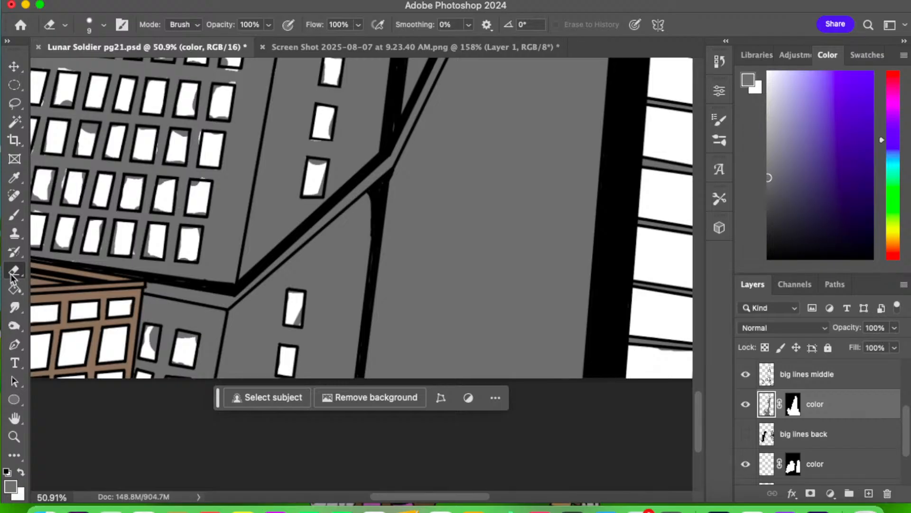
pyautogui.moveTo(299, 308); pyautogui.dragTo(297, 325)
pyautogui.moveTo(146, 332); pyautogui.dragTo(153, 327)
pyautogui.moveTo(154, 327); pyautogui.dragTo(189, 365)
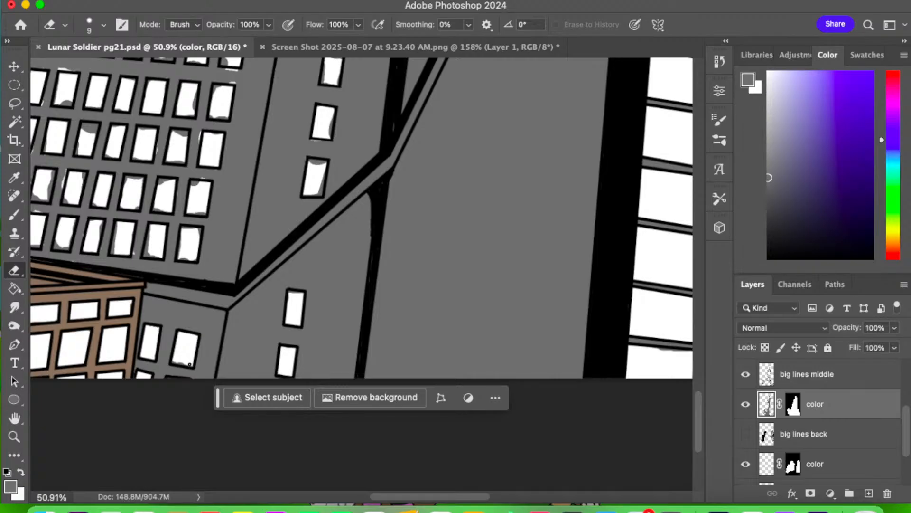
pyautogui.moveTo(189, 364); pyautogui.dragTo(169, 363)
pyautogui.press('b')
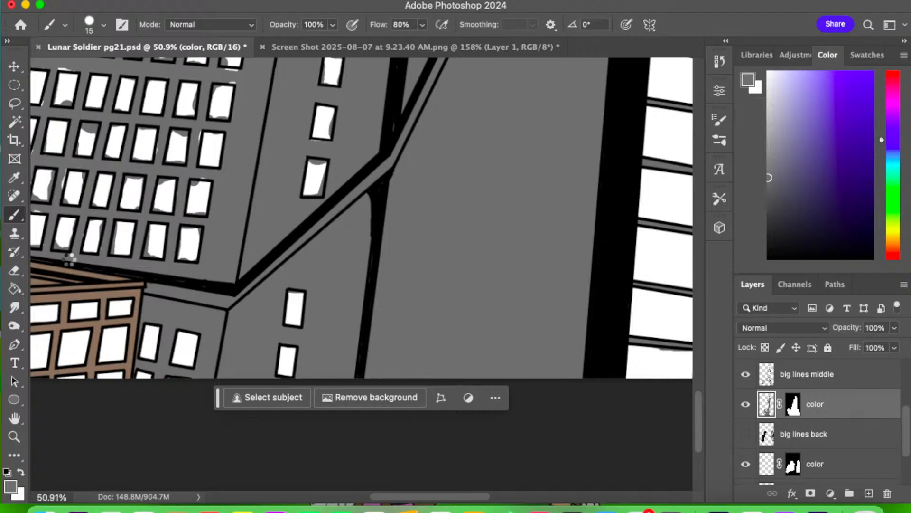
pyautogui.hscroll(-6, 360, 225)
pyautogui.scroll(2, 360, 224)
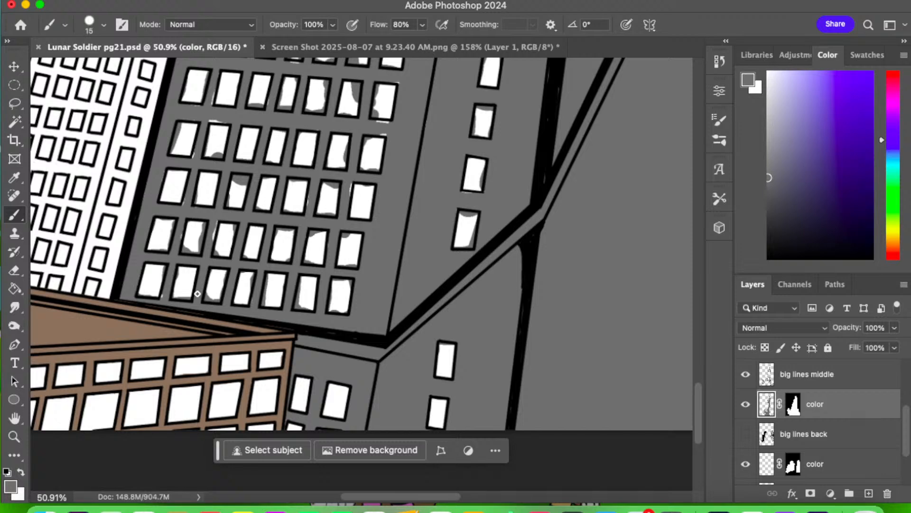
pyautogui.moveTo(198, 294); pyautogui.dragTo(195, 225)
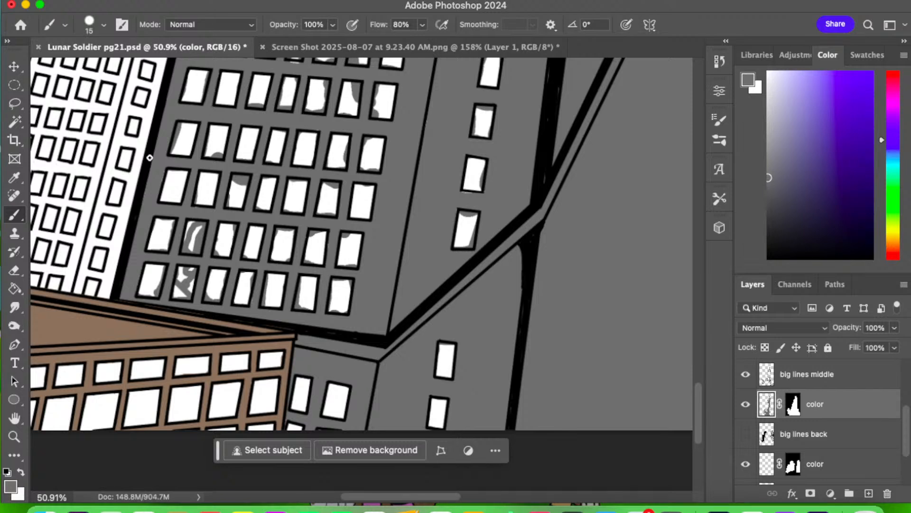
# - Erase the gray from the first four windows of the tall building's second-lowest row and the first two of its lowest row
pyautogui.press('e')
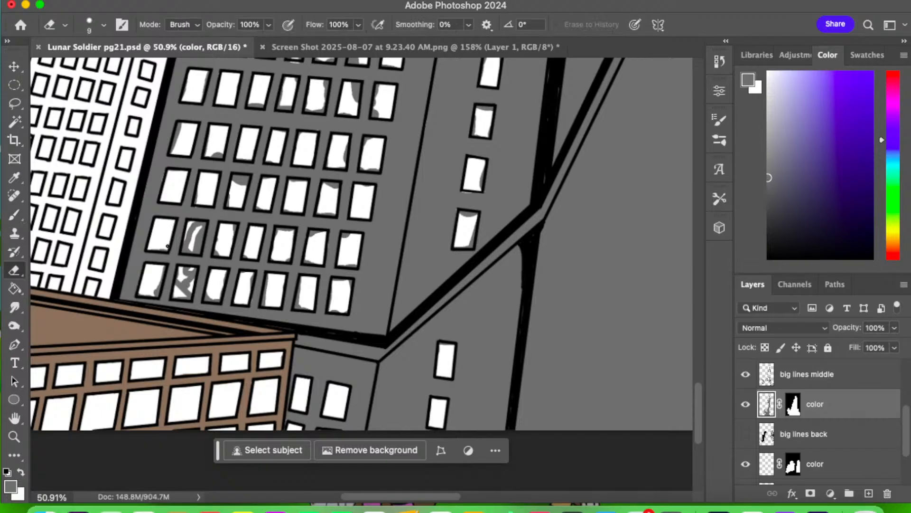
pyautogui.moveTo(168, 246); pyautogui.dragTo(203, 223)
pyautogui.moveTo(198, 217); pyautogui.dragTo(198, 238)
pyautogui.moveTo(198, 237)
pyautogui.mouseDown()
pyautogui.moveTo(182, 252)
pyautogui.moveTo(232, 230)
pyautogui.moveTo(225, 252)
pyautogui.moveTo(251, 255)
pyautogui.mouseUp()
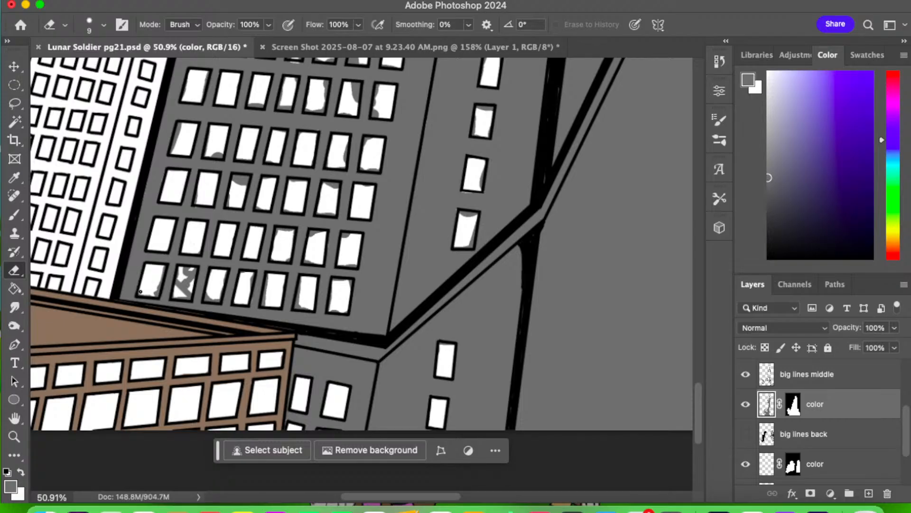
pyautogui.moveTo(141, 291)
pyautogui.mouseDown()
pyautogui.moveTo(176, 286)
pyautogui.moveTo(185, 270)
pyautogui.moveTo(184, 297)
pyautogui.moveTo(185, 272)
pyautogui.mouseUp()
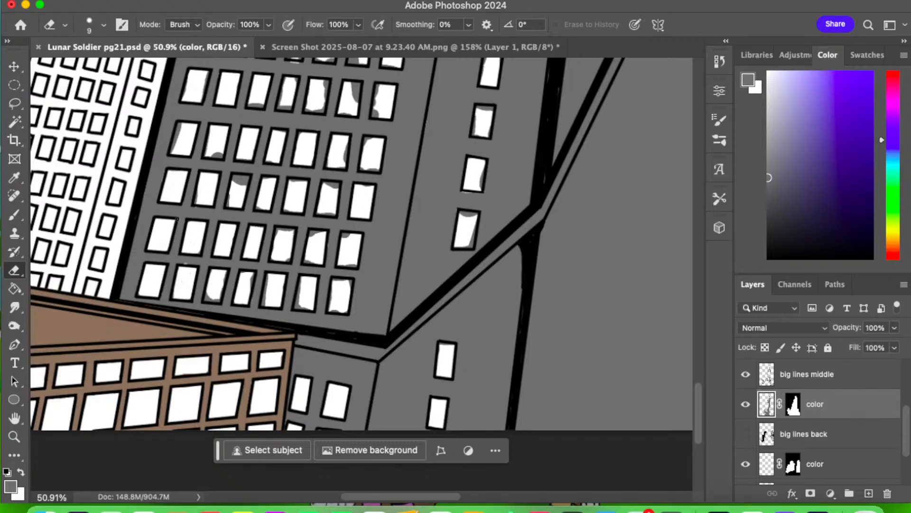
# - Erase the gray spill from the third to sixth windows in the tall building's lowest row
pyautogui.press('b')
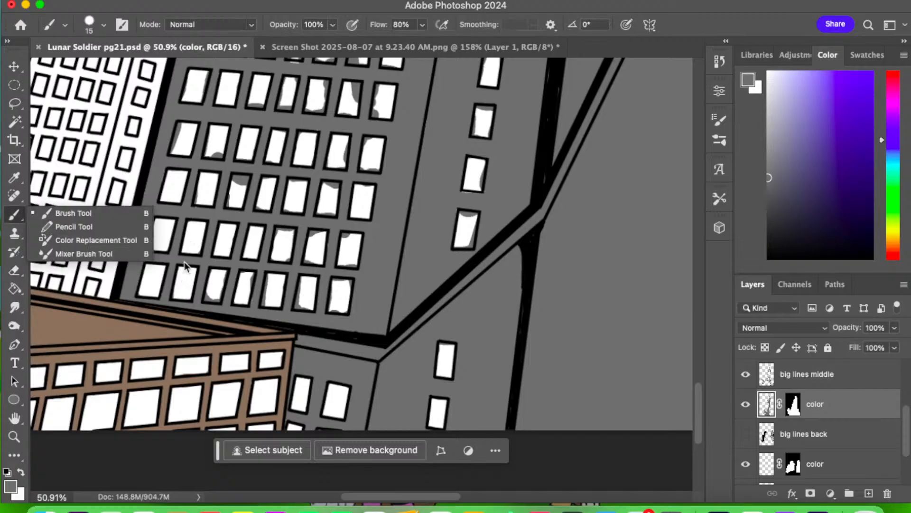
pyautogui.press('e')
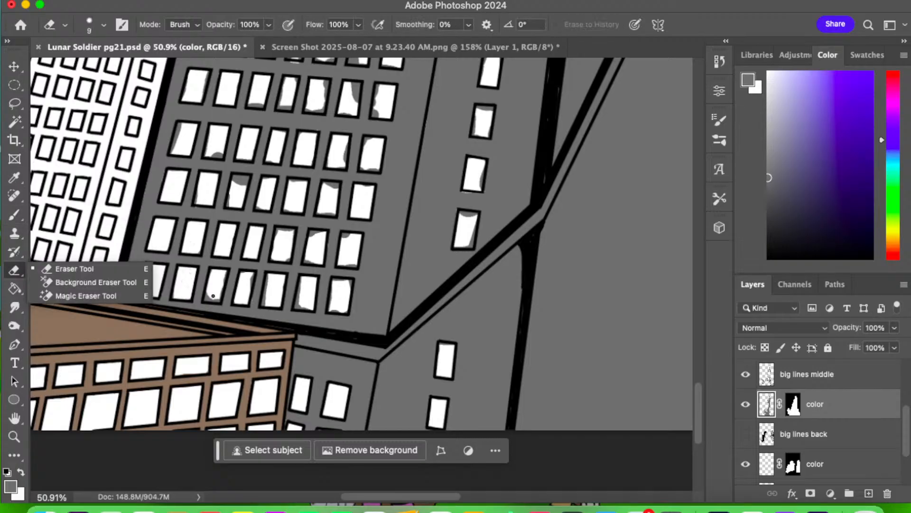
pyautogui.moveTo(207, 298)
pyautogui.mouseDown()
pyautogui.moveTo(220, 299)
pyautogui.moveTo(222, 284)
pyautogui.moveTo(244, 275)
pyautogui.mouseUp()
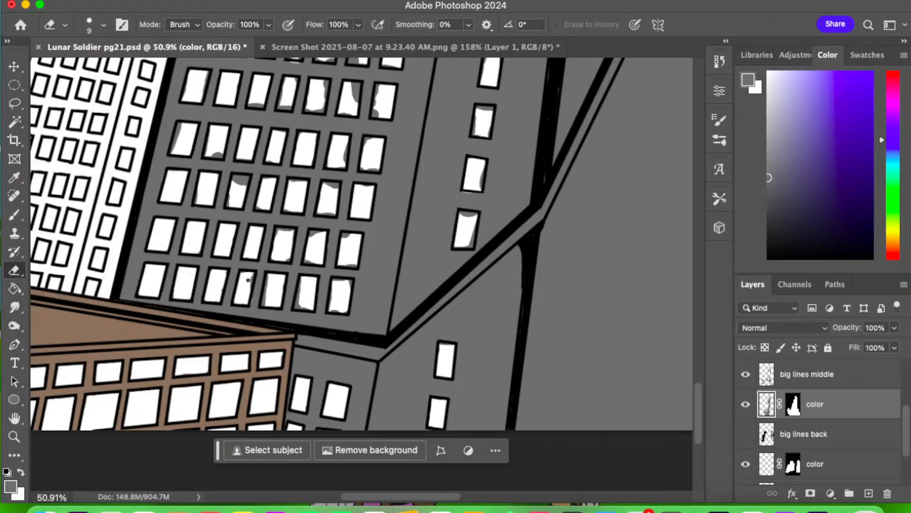
pyautogui.press('b')
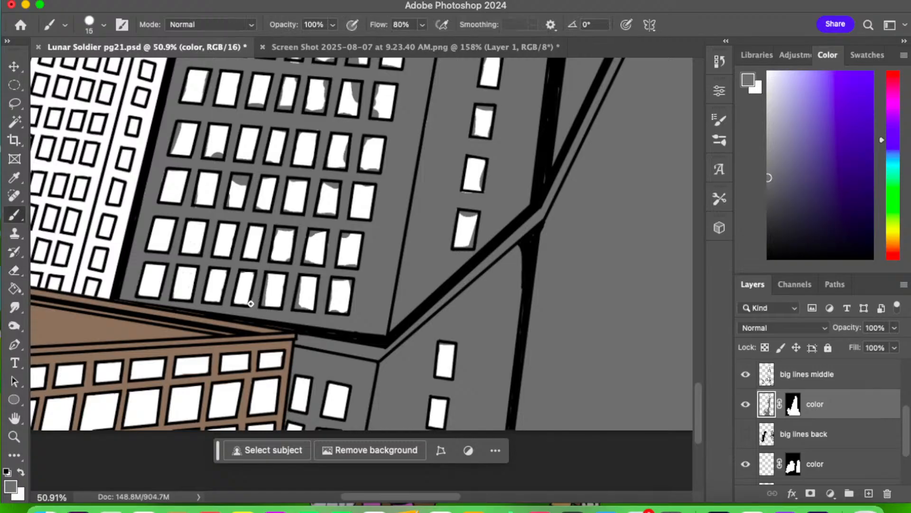
pyautogui.press('e')
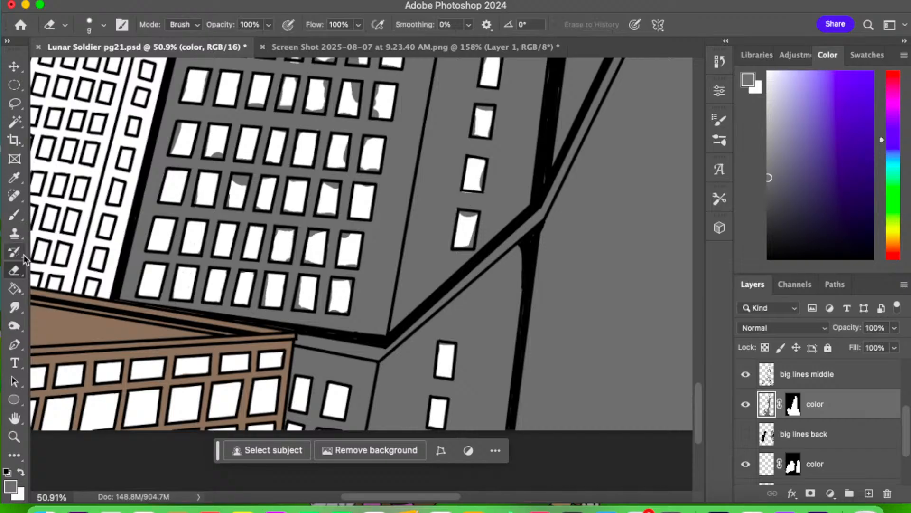
pyautogui.moveTo(267, 296); pyautogui.dragTo(265, 302)
pyautogui.moveTo(304, 303)
pyautogui.mouseDown()
pyautogui.moveTo(310, 310)
pyautogui.moveTo(302, 278)
pyautogui.moveTo(295, 309)
pyautogui.mouseUp()
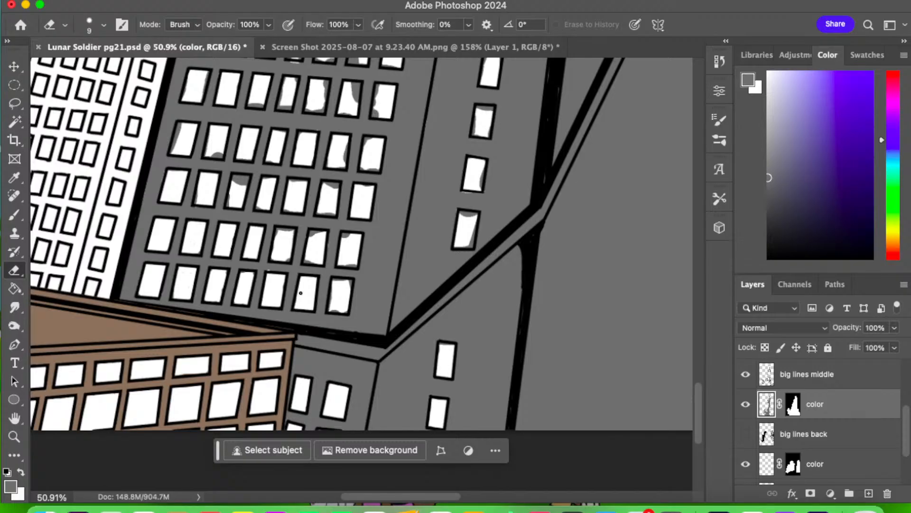
# - Erase the gray spill from the last window of the lowest row and the last two windows of the row above
pyautogui.click(13, 218)
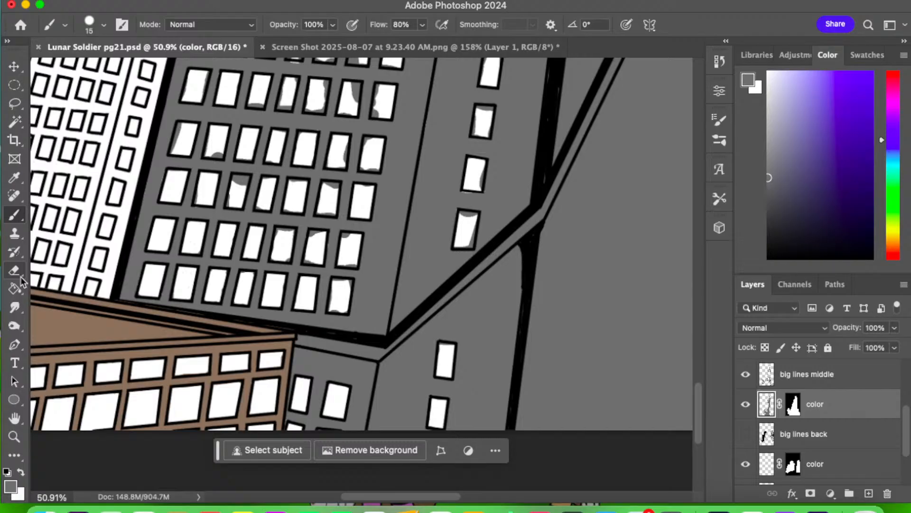
pyautogui.click(19, 274)
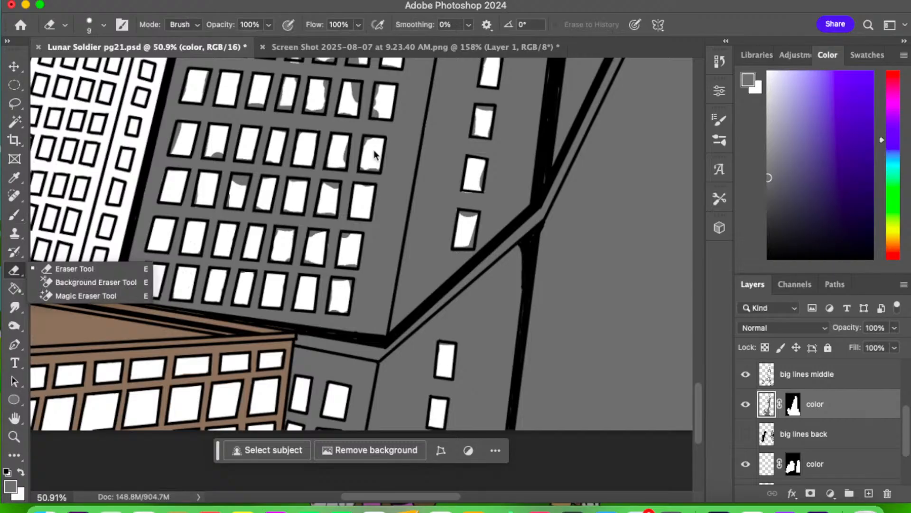
pyautogui.click(375, 154)
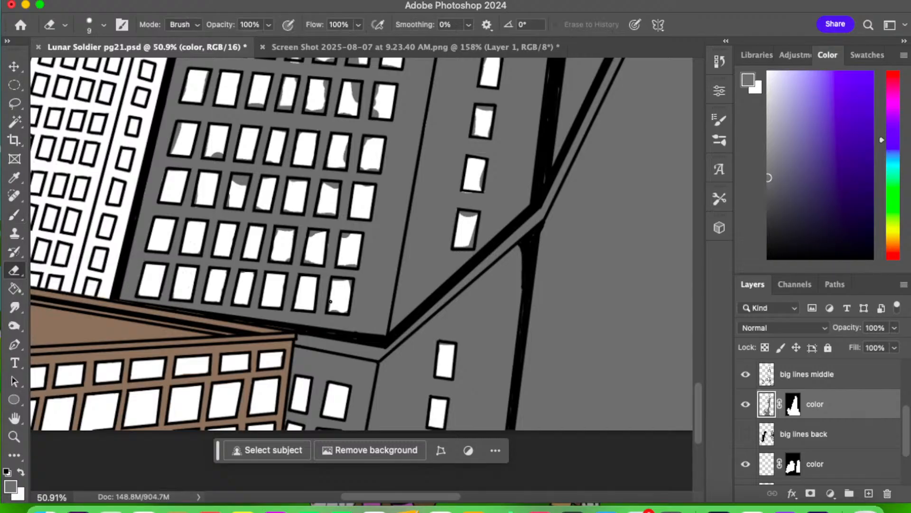
pyautogui.moveTo(330, 301)
pyautogui.mouseDown()
pyautogui.moveTo(350, 282)
pyautogui.moveTo(333, 281)
pyautogui.mouseUp()
pyautogui.moveTo(343, 237); pyautogui.dragTo(349, 234)
pyautogui.moveTo(339, 266)
pyautogui.mouseDown()
pyautogui.moveTo(354, 264)
pyautogui.moveTo(305, 262)
pyautogui.moveTo(314, 239)
pyautogui.mouseUp()
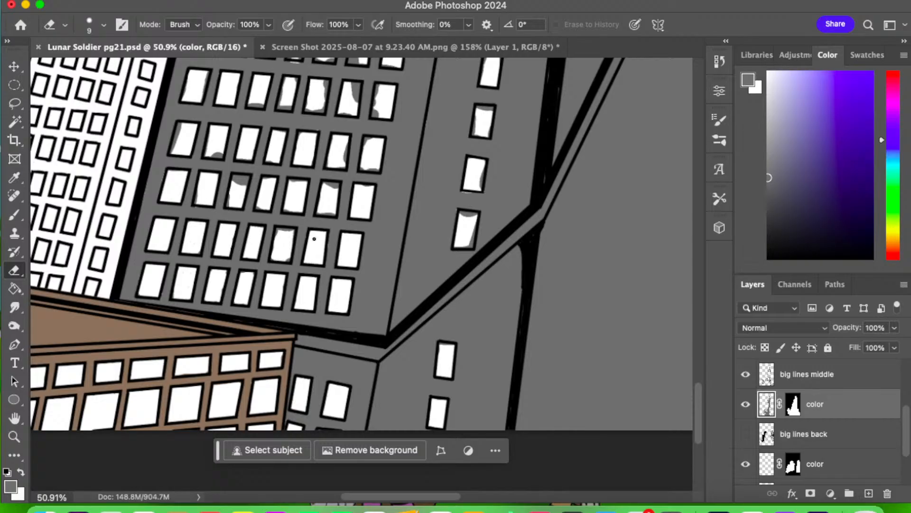
# - Erase the gray from the fifth window of the second-lowest row and the second and third windows of the row above
pyautogui.click(15, 214)
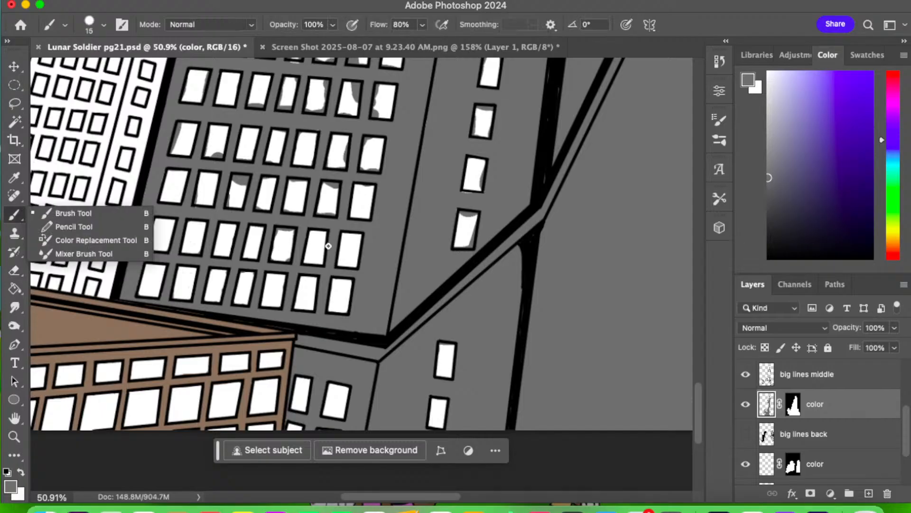
pyautogui.click(55, 211)
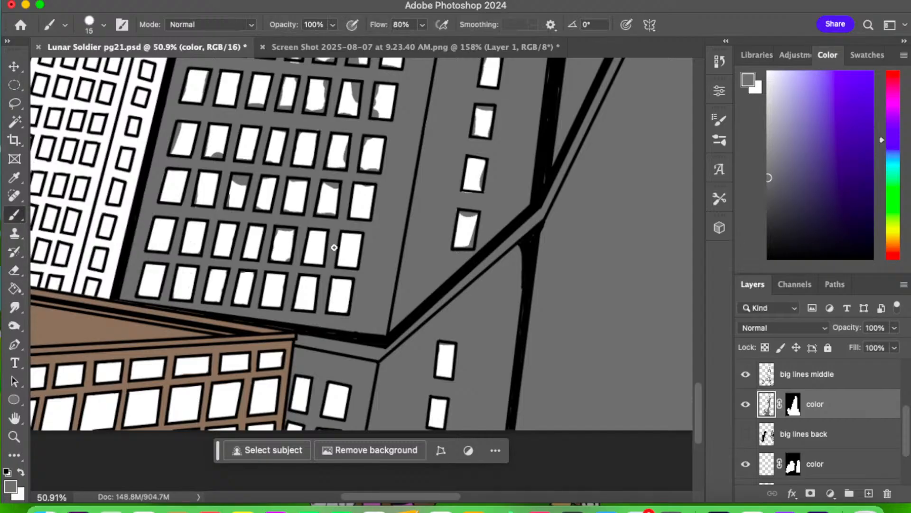
pyautogui.click(22, 270)
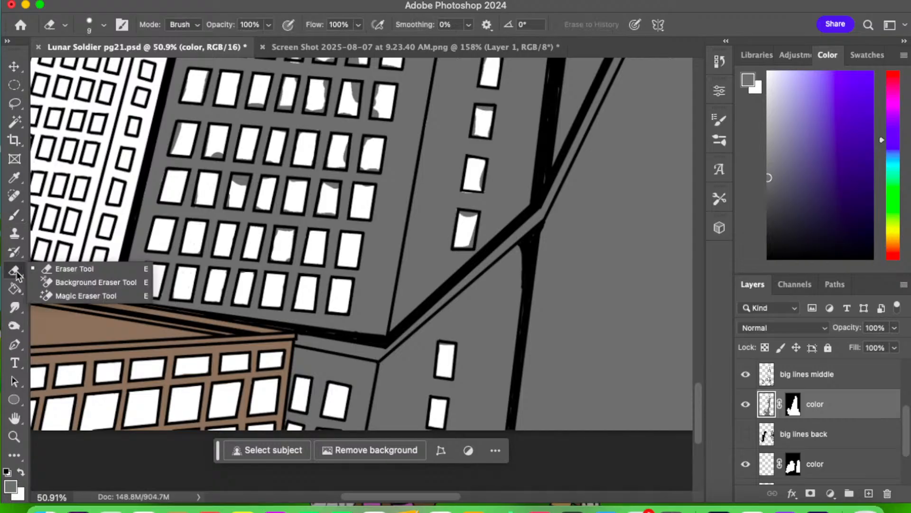
pyautogui.click(18, 274)
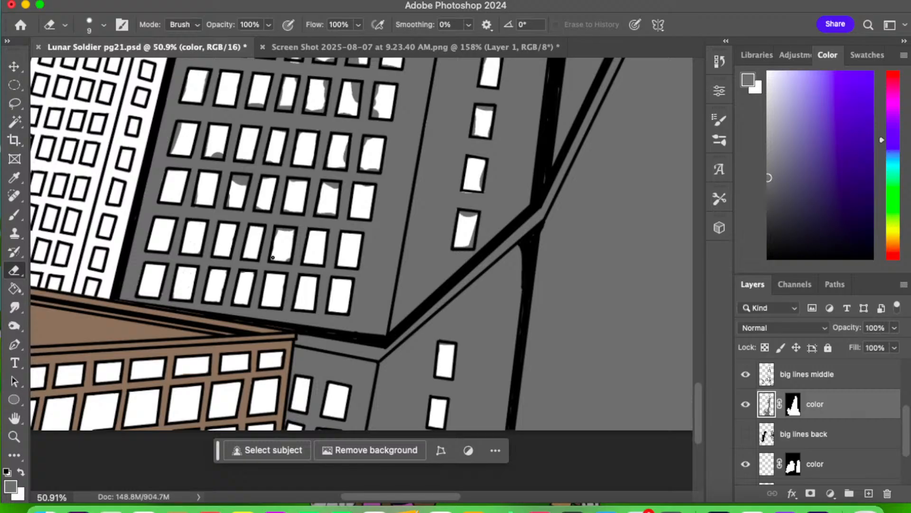
pyautogui.moveTo(273, 257)
pyautogui.mouseDown()
pyautogui.moveTo(287, 232)
pyautogui.moveTo(278, 231)
pyautogui.mouseUp()
pyautogui.moveTo(229, 206)
pyautogui.mouseDown()
pyautogui.moveTo(235, 180)
pyautogui.moveTo(239, 186)
pyautogui.mouseUp()
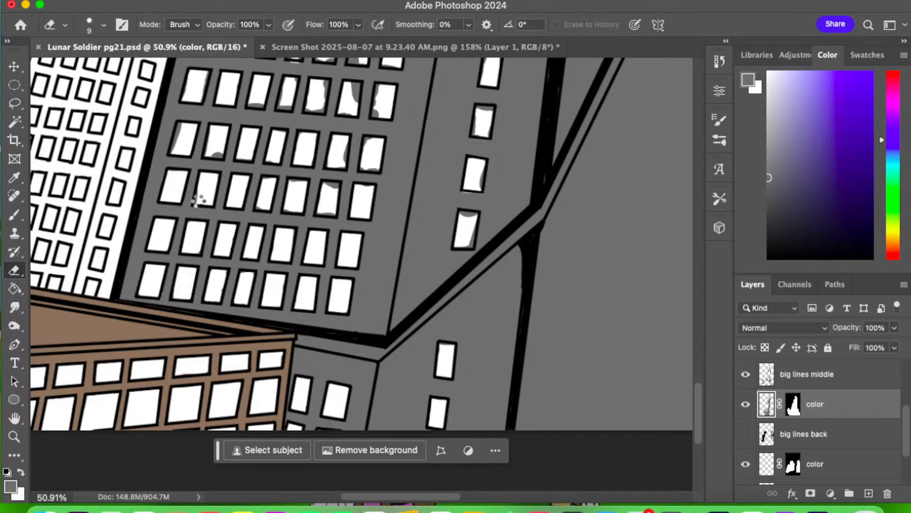
pyautogui.moveTo(197, 200); pyautogui.dragTo(199, 191)
# - Touch up the gray wall above the third-lowest window row and erase the gray spill from that row's remaining windows
pyautogui.click(14, 216)
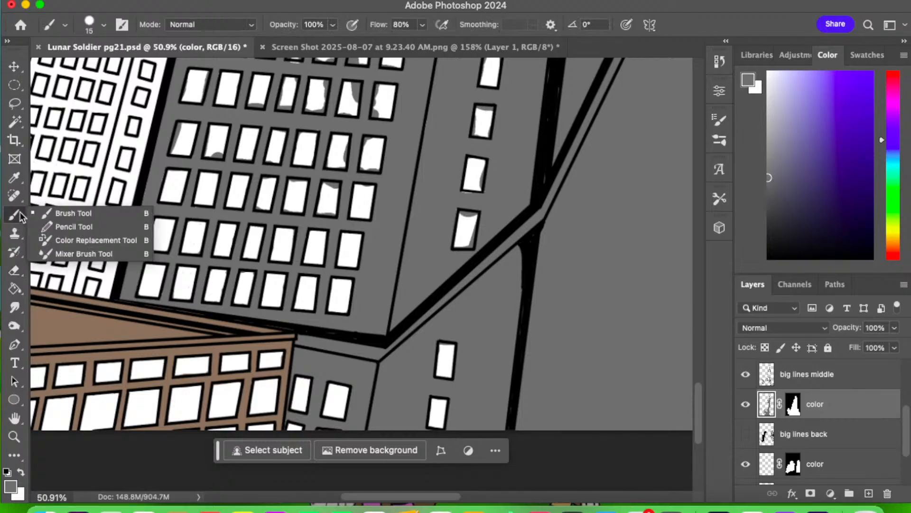
pyautogui.click(214, 163)
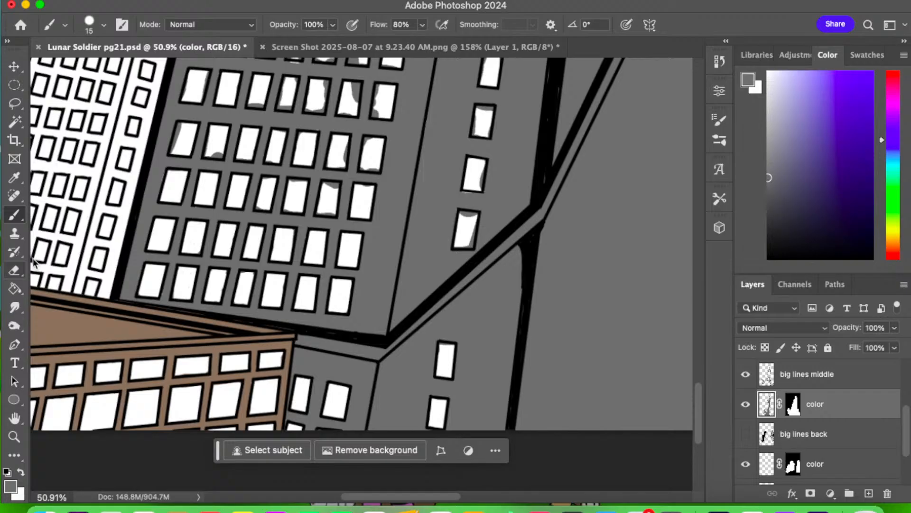
pyautogui.click(14, 271)
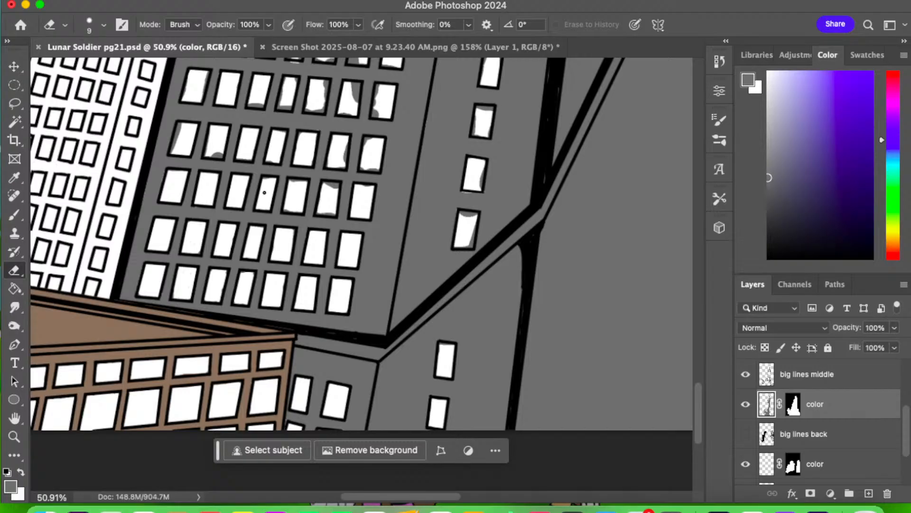
pyautogui.moveTo(288, 184); pyautogui.dragTo(296, 180)
pyautogui.moveTo(335, 205); pyautogui.dragTo(323, 215)
pyautogui.moveTo(363, 190); pyautogui.dragTo(367, 188)
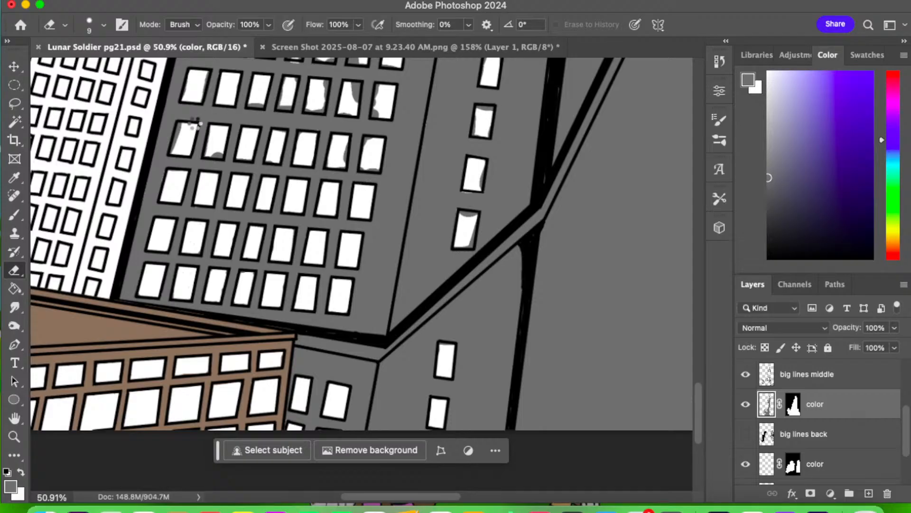
# - Erase the gray spill from the windows in the fourth-lowest row and from the two lowest windows on the tall building's side wall
pyautogui.moveTo(175, 134); pyautogui.dragTo(176, 148)
pyautogui.moveTo(209, 138)
pyautogui.mouseDown()
pyautogui.moveTo(222, 154)
pyautogui.moveTo(209, 138)
pyautogui.moveTo(206, 156)
pyautogui.mouseUp()
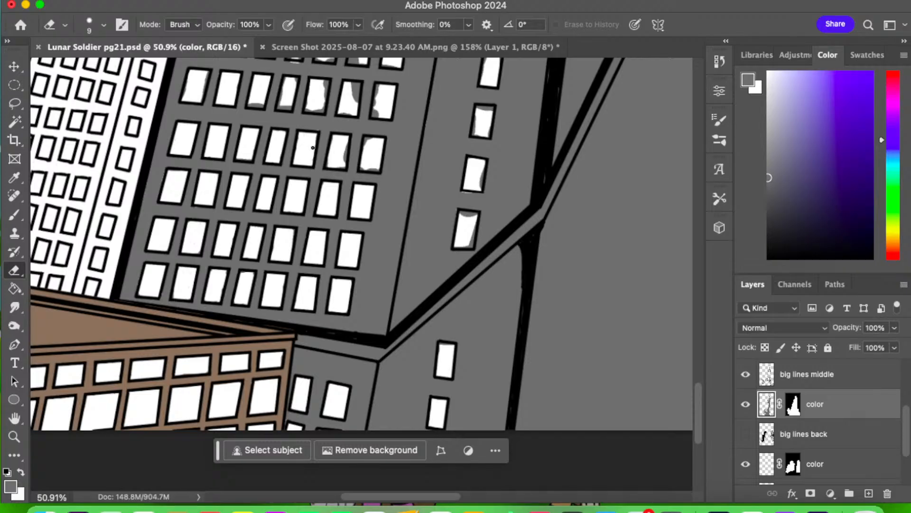
pyautogui.moveTo(340, 161)
pyautogui.mouseDown()
pyautogui.moveTo(346, 155)
pyautogui.moveTo(333, 168)
pyautogui.moveTo(334, 138)
pyautogui.mouseUp()
pyautogui.moveTo(364, 147)
pyautogui.mouseDown()
pyautogui.moveTo(371, 140)
pyautogui.moveTo(365, 156)
pyautogui.mouseUp()
pyautogui.moveTo(483, 169)
pyautogui.mouseDown()
pyautogui.moveTo(477, 208)
pyautogui.moveTo(471, 218)
pyautogui.moveTo(462, 212)
pyautogui.moveTo(475, 214)
pyautogui.moveTo(463, 244)
pyautogui.mouseUp()
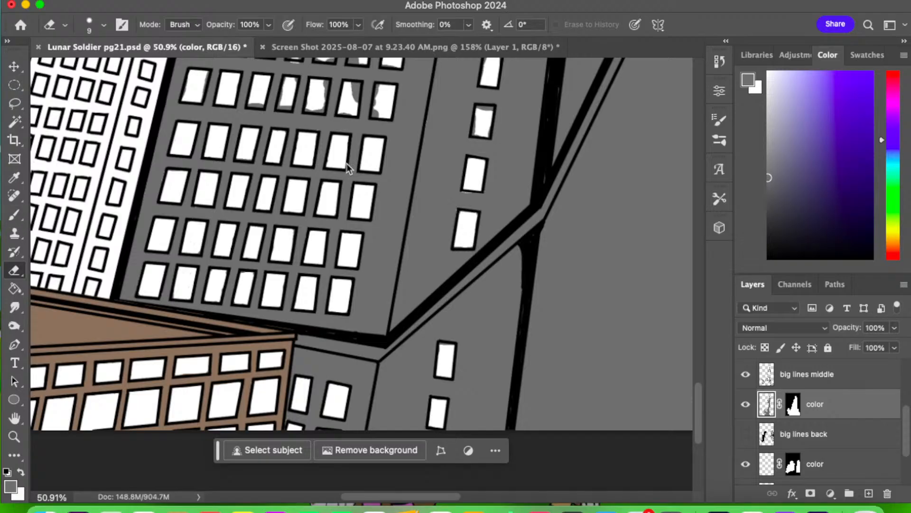
# - Erase the gray from the third-lowest window of the side wall and the third to fifth windows of the fifth-lowest row
pyautogui.rightClick(14, 215)
pyautogui.click(43, 213)
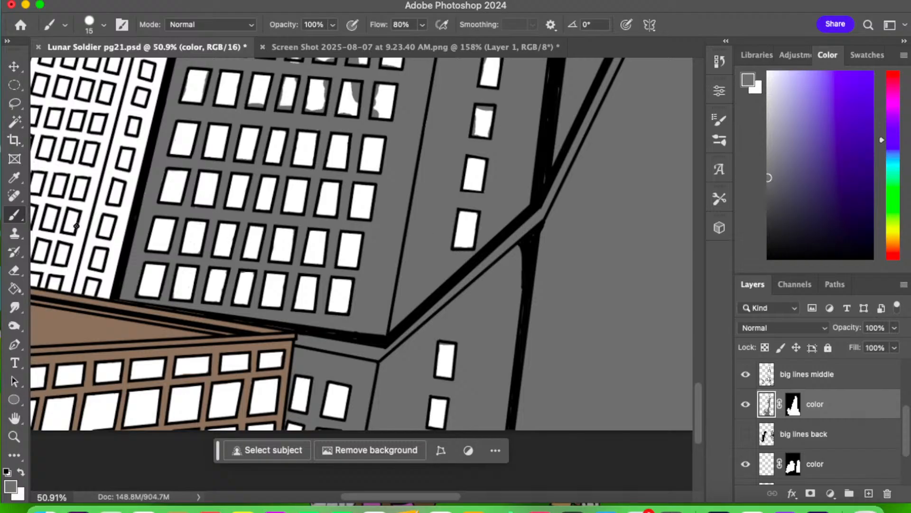
pyautogui.press('e')
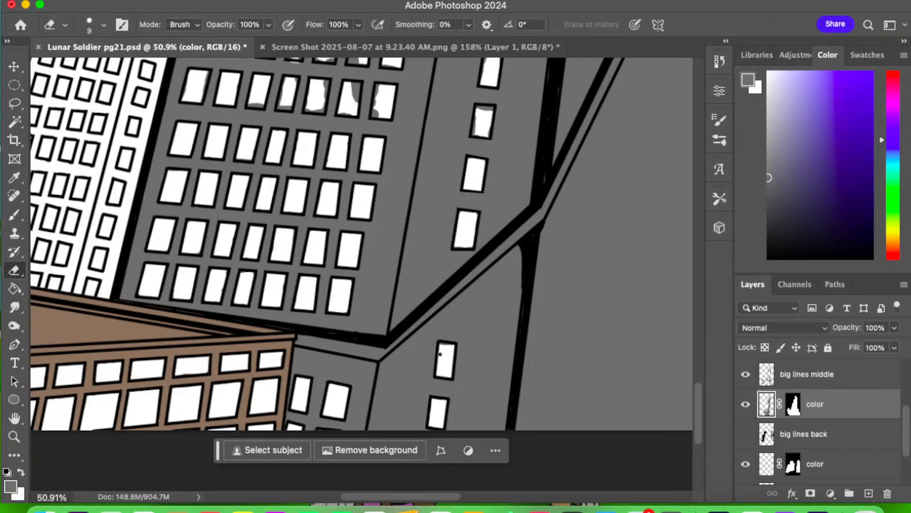
pyautogui.scroll(6, 478, 307)
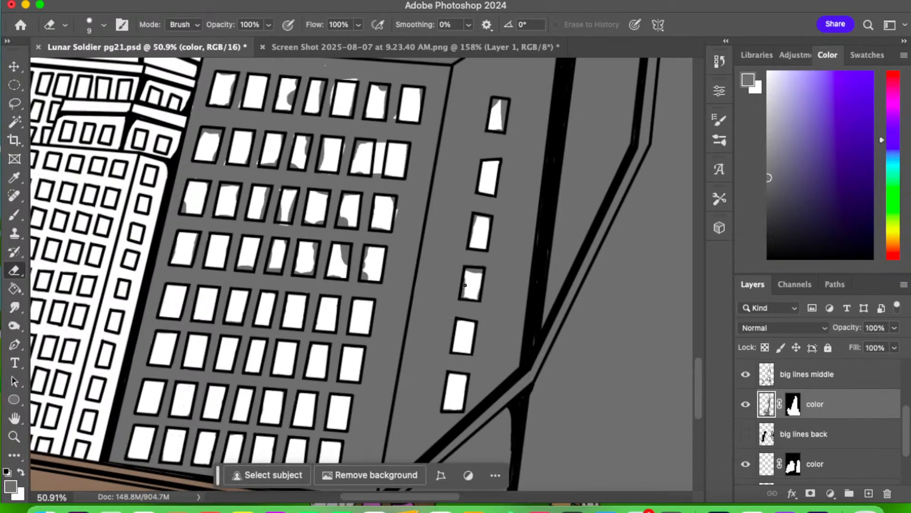
pyautogui.moveTo(466, 279)
pyautogui.mouseDown()
pyautogui.moveTo(470, 297)
pyautogui.moveTo(478, 286)
pyautogui.moveTo(467, 271)
pyautogui.moveTo(475, 276)
pyautogui.mouseUp()
pyautogui.moveTo(240, 265); pyautogui.dragTo(244, 267)
pyautogui.moveTo(278, 270)
pyautogui.mouseDown()
pyautogui.moveTo(271, 251)
pyautogui.moveTo(313, 272)
pyautogui.moveTo(316, 244)
pyautogui.mouseUp()
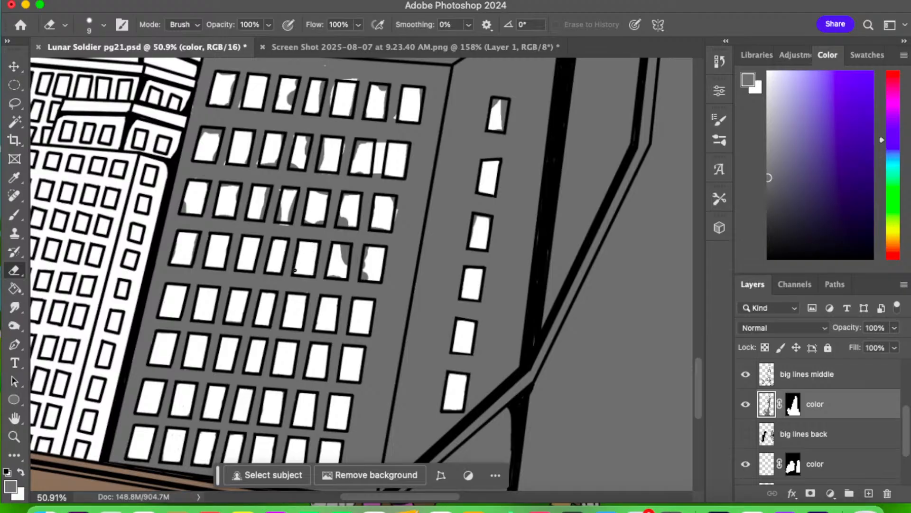
# - Touch up the gray wall by the fifth window of the fifth-lowest row and erase the spill from its sixth and seventh windows
pyautogui.click(19, 217)
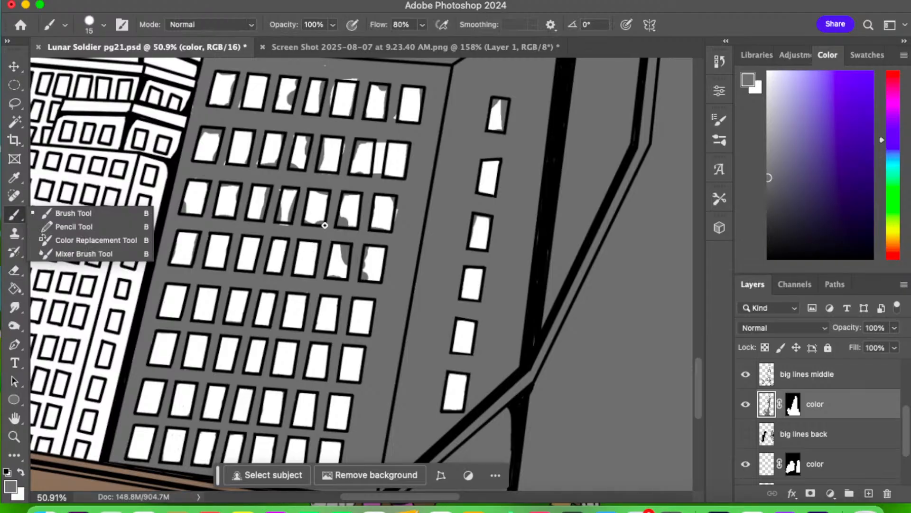
pyautogui.click(312, 289)
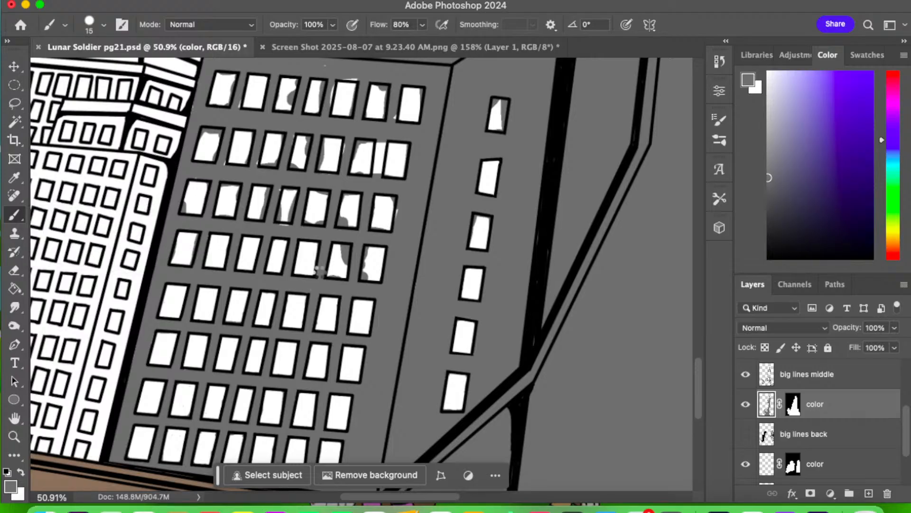
pyautogui.click(16, 270)
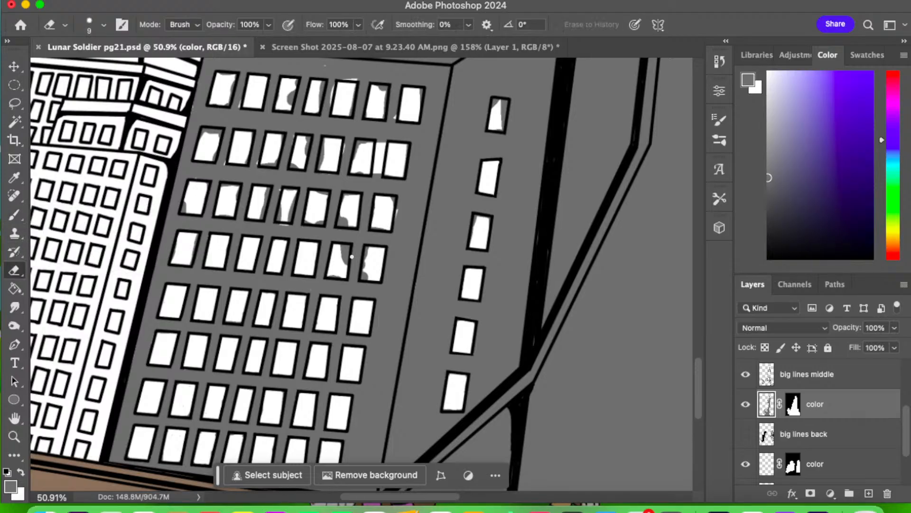
pyautogui.moveTo(329, 275)
pyautogui.mouseDown()
pyautogui.moveTo(344, 277)
pyautogui.moveTo(343, 252)
pyautogui.moveTo(367, 250)
pyautogui.moveTo(366, 271)
pyautogui.mouseUp()
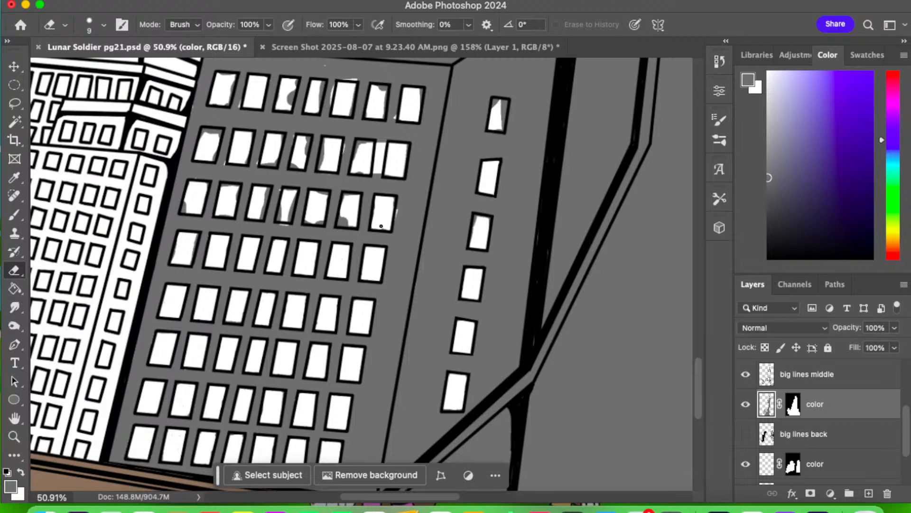
# - Touch up the wall beside the last window of the third-highest row and erase the gray from its fourth to seventh windows
pyautogui.press('b')
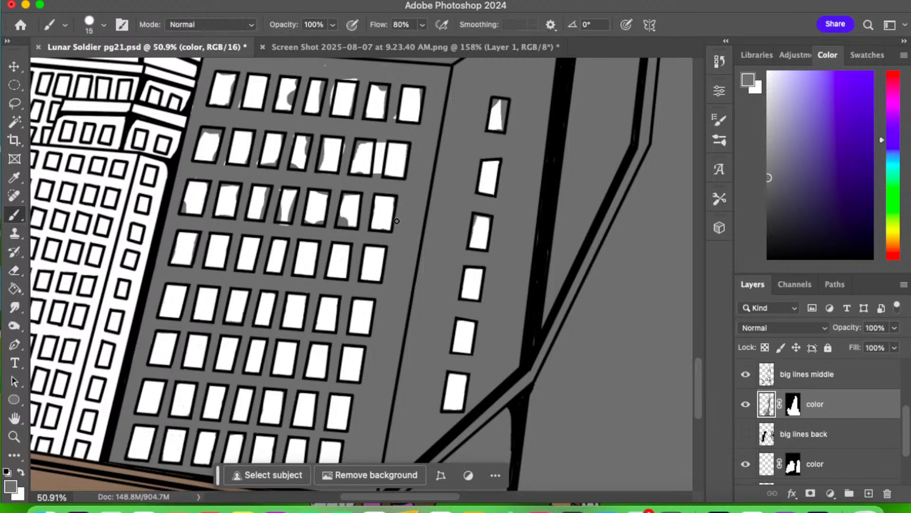
pyautogui.press('e')
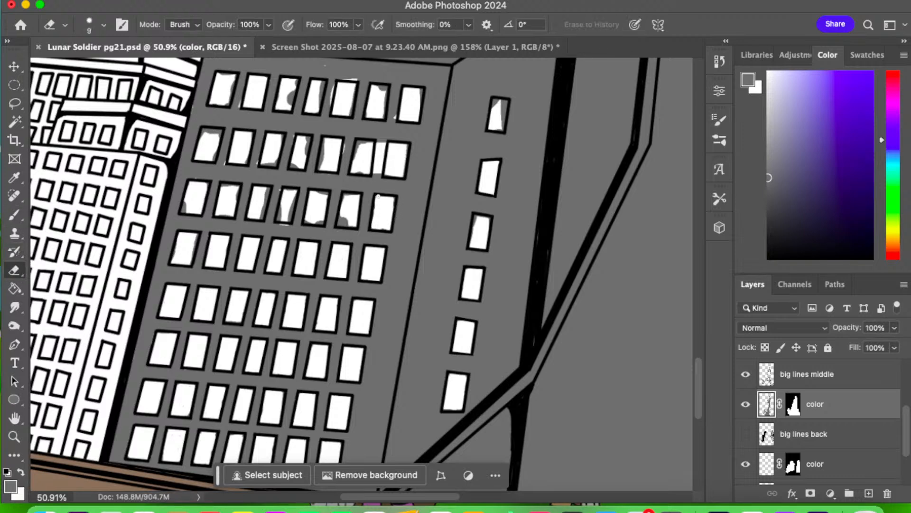
pyautogui.moveTo(375, 205); pyautogui.dragTo(376, 201)
pyautogui.moveTo(346, 201); pyautogui.dragTo(338, 225)
pyautogui.moveTo(316, 192); pyautogui.dragTo(326, 193)
pyautogui.moveTo(279, 219)
pyautogui.mouseDown()
pyautogui.moveTo(294, 192)
pyautogui.moveTo(283, 218)
pyautogui.mouseUp()
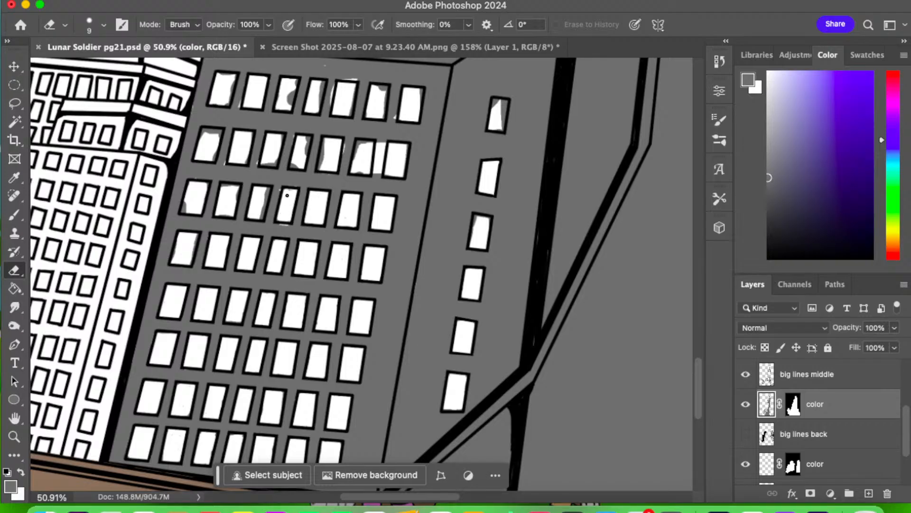
# - Touch up the gray wall around the third-highest window row and erase the spill from that row's first three windows
pyautogui.press('b')
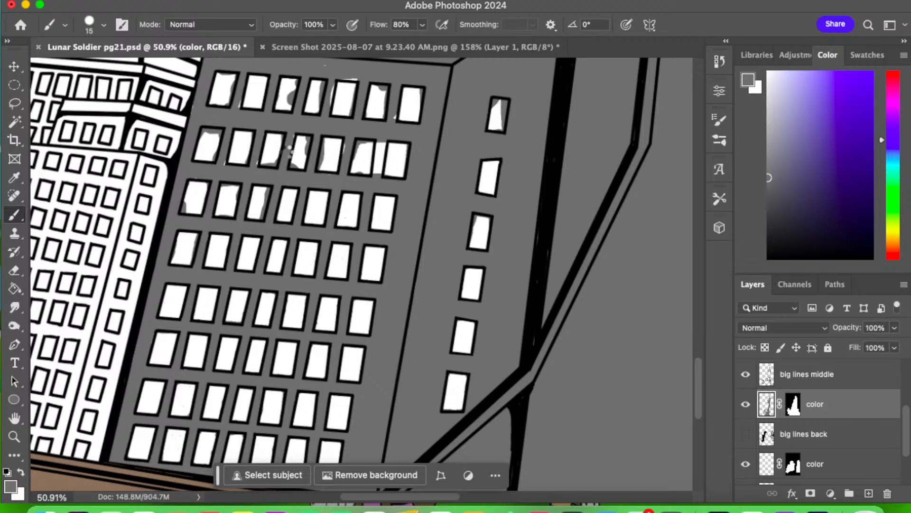
pyautogui.click(15, 269)
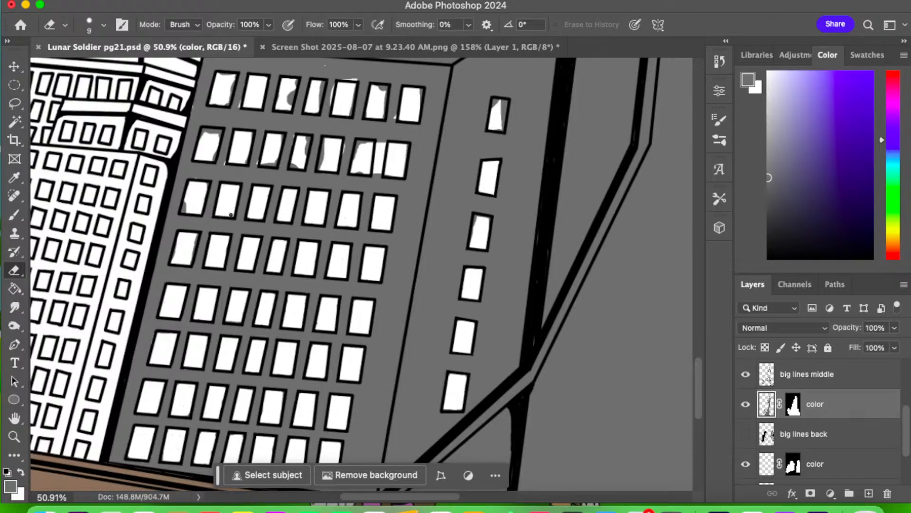
pyautogui.moveTo(202, 187); pyautogui.dragTo(187, 213)
# - Erase the gray spill from the second-highest row's windows and repaint the wall gaps around the top two rows in gray
pyautogui.click(14, 215)
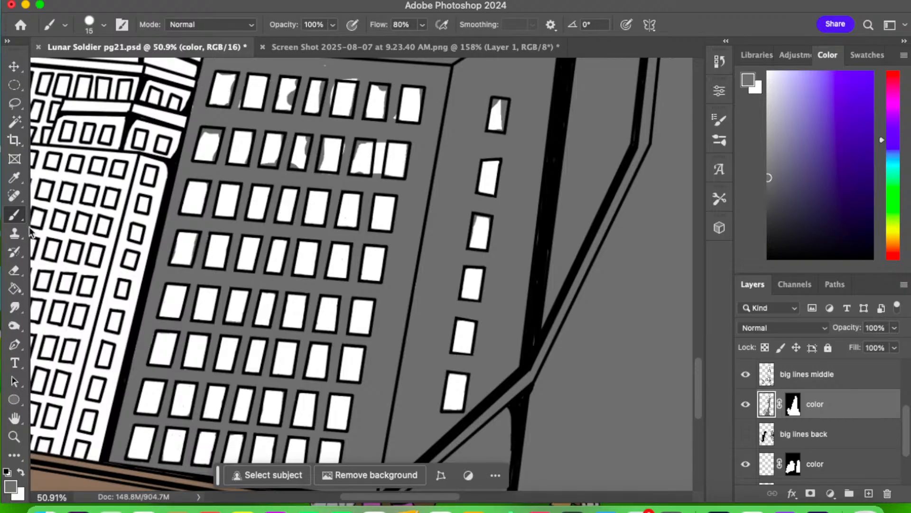
pyautogui.click(23, 271)
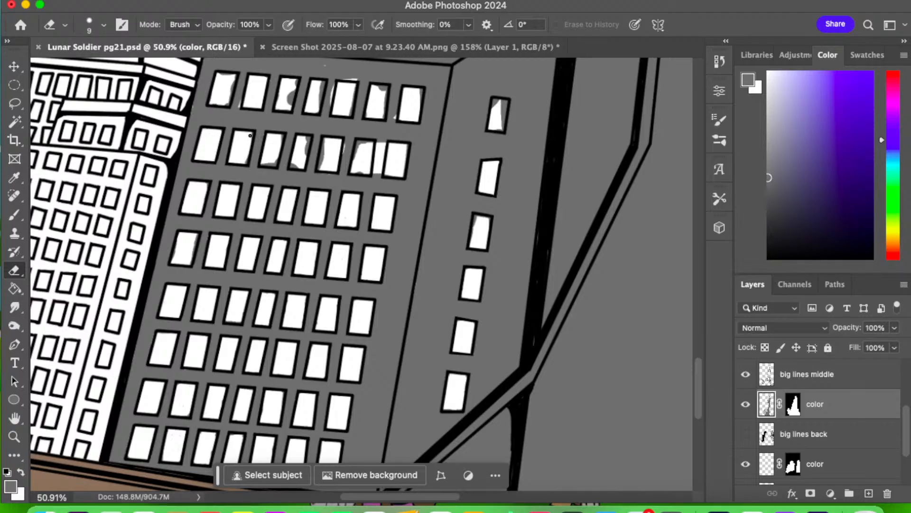
pyautogui.moveTo(251, 136)
pyautogui.mouseDown()
pyautogui.moveTo(281, 144)
pyautogui.moveTo(283, 135)
pyautogui.moveTo(281, 144)
pyautogui.moveTo(299, 136)
pyautogui.moveTo(302, 146)
pyautogui.moveTo(306, 136)
pyautogui.moveTo(299, 167)
pyautogui.moveTo(296, 160)
pyautogui.moveTo(322, 139)
pyautogui.moveTo(329, 154)
pyautogui.moveTo(320, 170)
pyautogui.moveTo(325, 142)
pyautogui.moveTo(367, 173)
pyautogui.mouseUp()
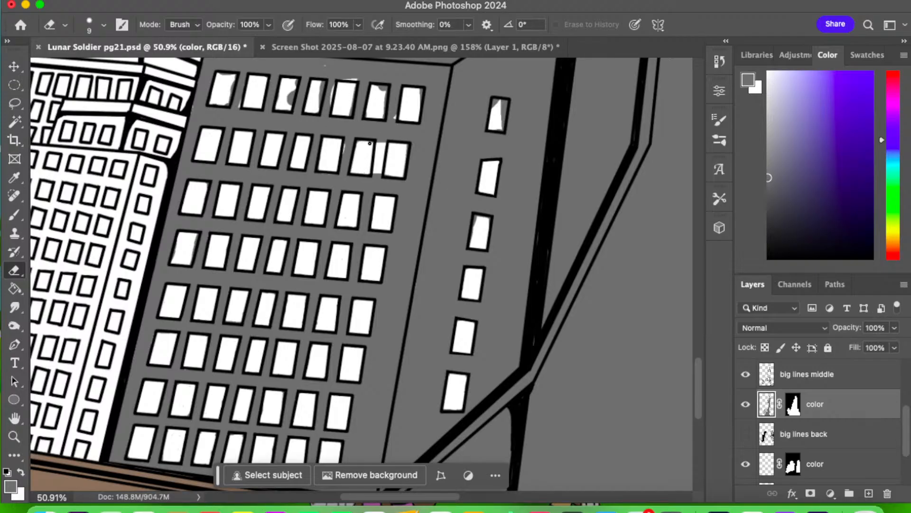
pyautogui.press('b')
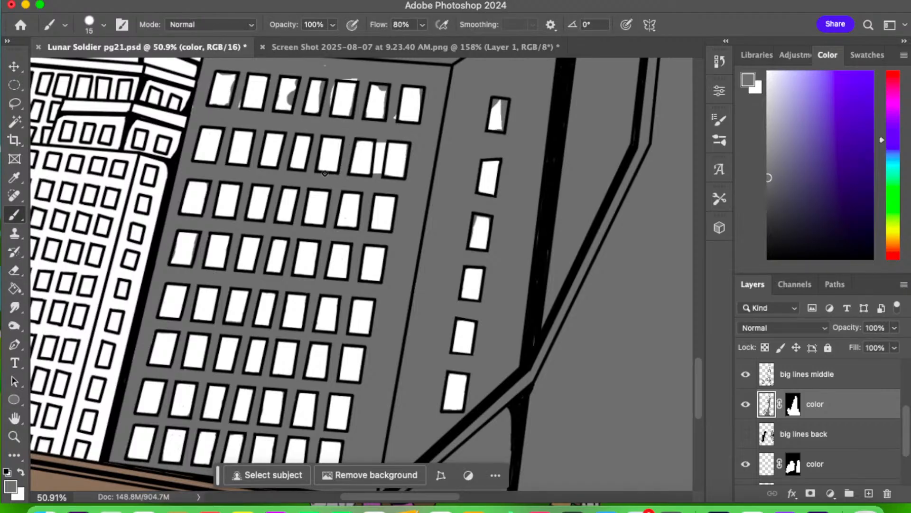
pyautogui.moveTo(378, 168)
pyautogui.mouseDown()
pyautogui.moveTo(380, 147)
pyautogui.moveTo(379, 170)
pyautogui.mouseUp()
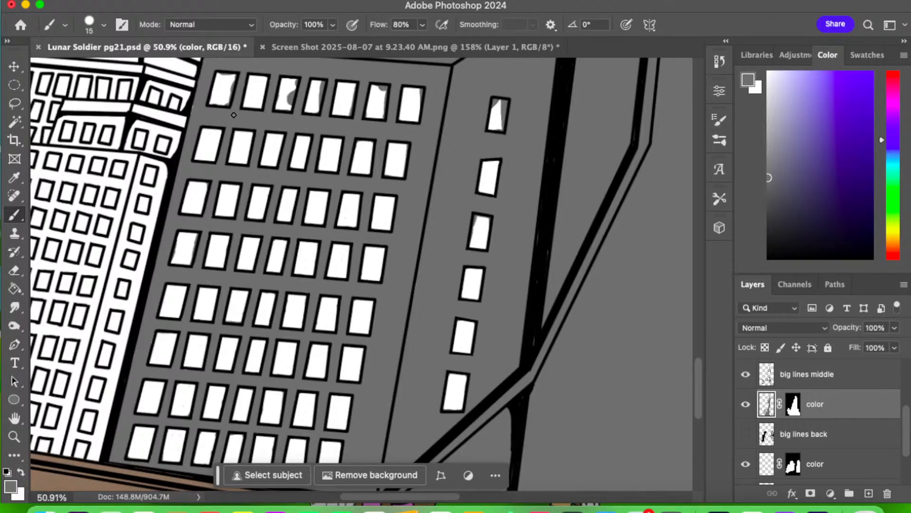
# - Erase the gray spill from the third-highest and topmost windows on the tall building's side wall
pyautogui.click(19, 270)
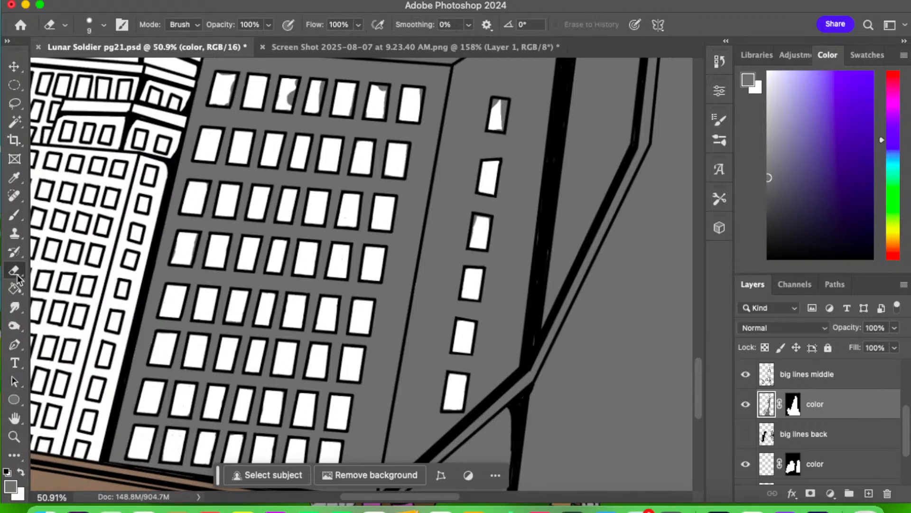
pyautogui.moveTo(475, 226)
pyautogui.mouseDown()
pyautogui.moveTo(476, 218)
pyautogui.moveTo(472, 238)
pyautogui.mouseUp()
pyautogui.moveTo(502, 117); pyautogui.dragTo(501, 118)
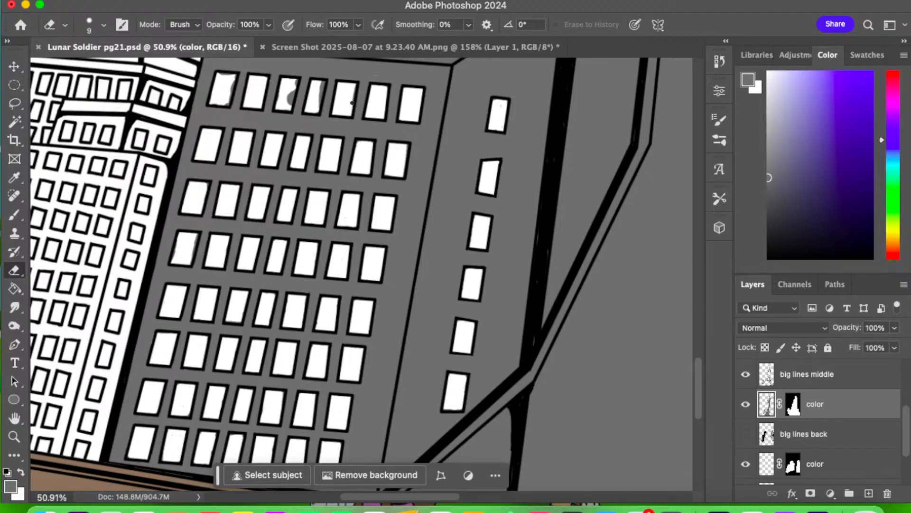
# - Erase the gray spill from the first, third and fourth windows of the tall building's top row
pyautogui.moveTo(321, 82); pyautogui.dragTo(319, 88)
pyautogui.moveTo(285, 93); pyautogui.dragTo(290, 102)
pyautogui.click(219, 99)
pyautogui.moveTo(219, 99)
pyautogui.mouseDown()
pyautogui.moveTo(212, 104)
pyautogui.moveTo(230, 95)
pyautogui.mouseUp()
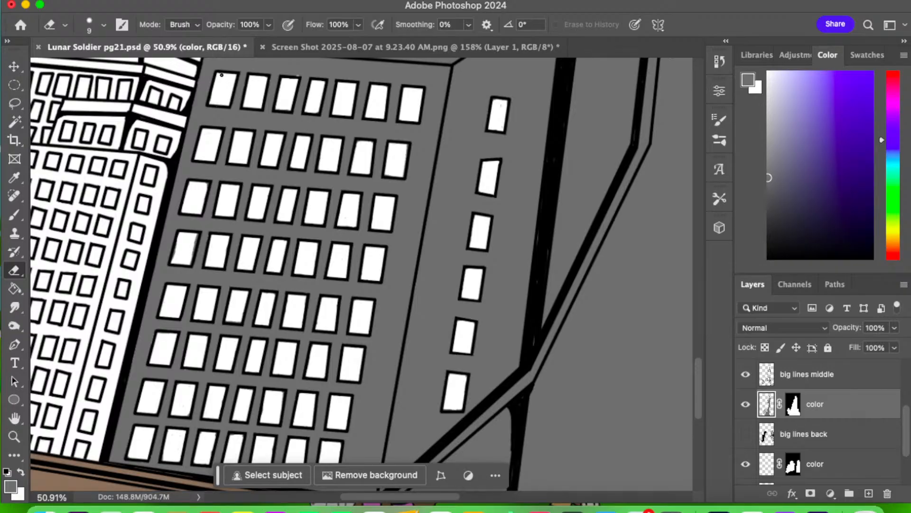
# - Touch up the gray wall between the windows and erase the leftover gray from the first window of the fifth-lowest row
pyautogui.press('b')
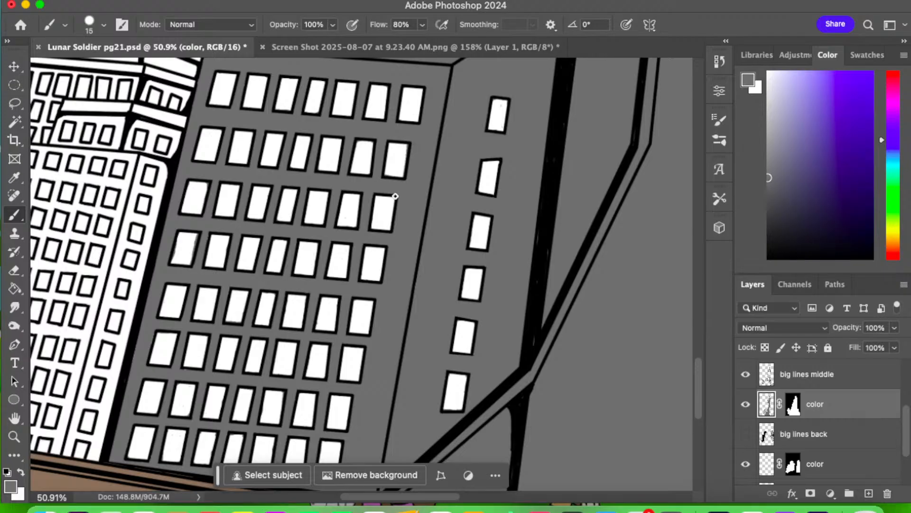
pyautogui.press('e')
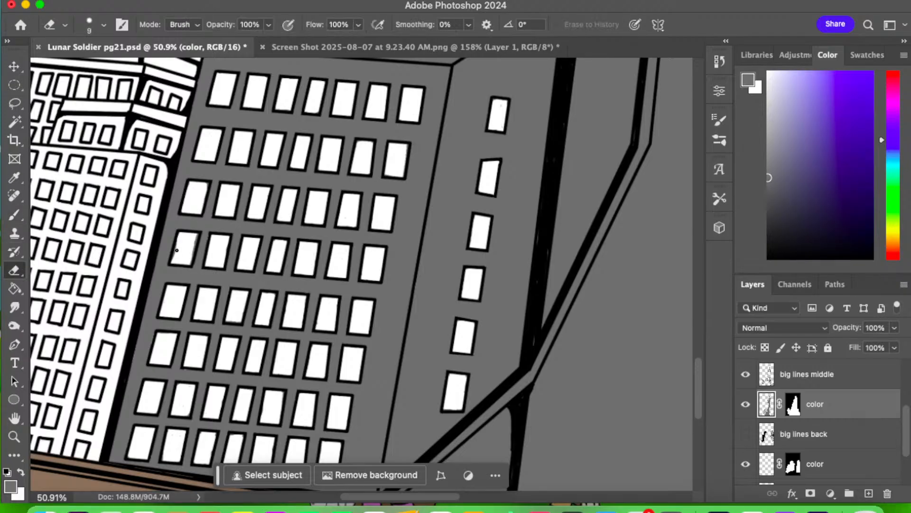
pyautogui.moveTo(193, 239); pyautogui.dragTo(191, 258)
# - Paint the three lowest narrow curved bands of the tower above the windowed base gray
pyautogui.moveTo(504, 194); pyautogui.dragTo(458, 384)
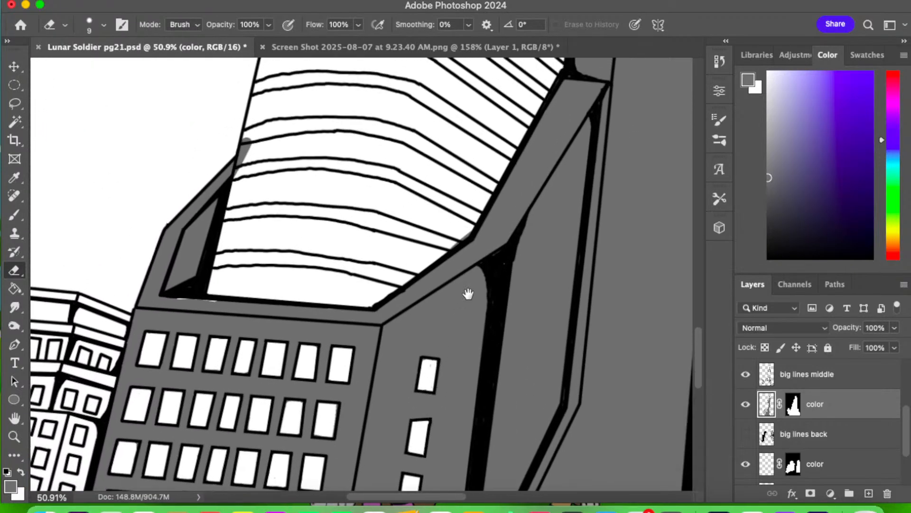
pyautogui.press('b')
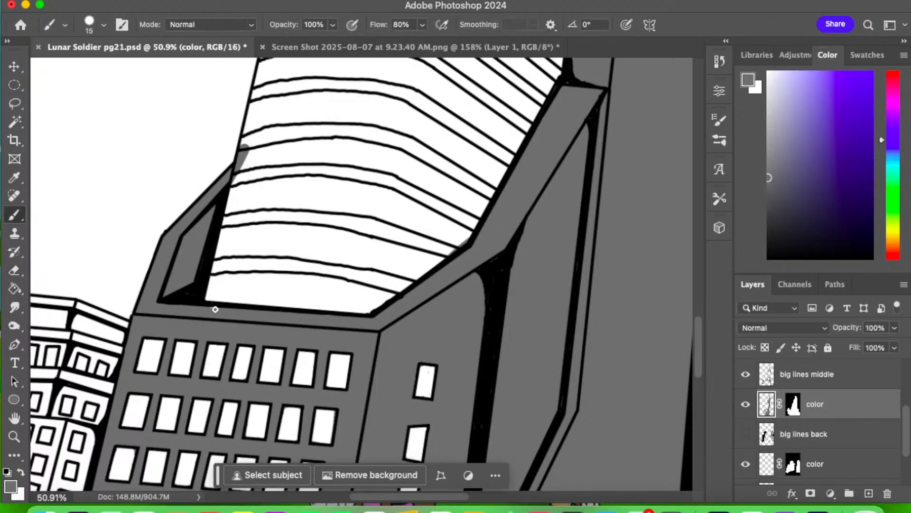
pyautogui.moveTo(229, 268)
pyautogui.mouseDown()
pyautogui.moveTo(279, 262)
pyautogui.moveTo(314, 267)
pyautogui.moveTo(264, 268)
pyautogui.moveTo(318, 271)
pyautogui.moveTo(246, 268)
pyautogui.moveTo(345, 271)
pyautogui.moveTo(311, 265)
pyautogui.moveTo(416, 285)
pyautogui.mouseUp()
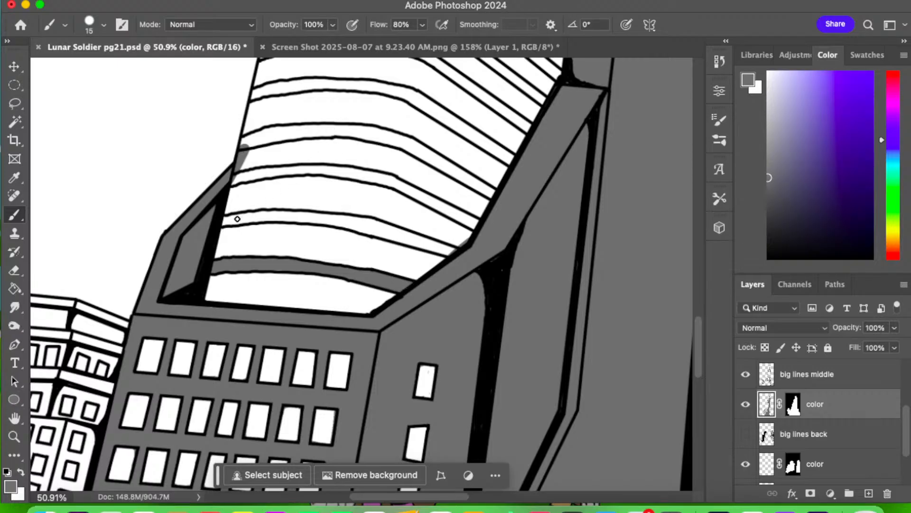
pyautogui.moveTo(234, 217)
pyautogui.mouseDown()
pyautogui.moveTo(269, 218)
pyautogui.moveTo(220, 220)
pyautogui.moveTo(338, 219)
pyautogui.moveTo(320, 215)
pyautogui.moveTo(394, 235)
pyautogui.moveTo(360, 220)
pyautogui.moveTo(460, 255)
pyautogui.moveTo(437, 243)
pyautogui.mouseUp()
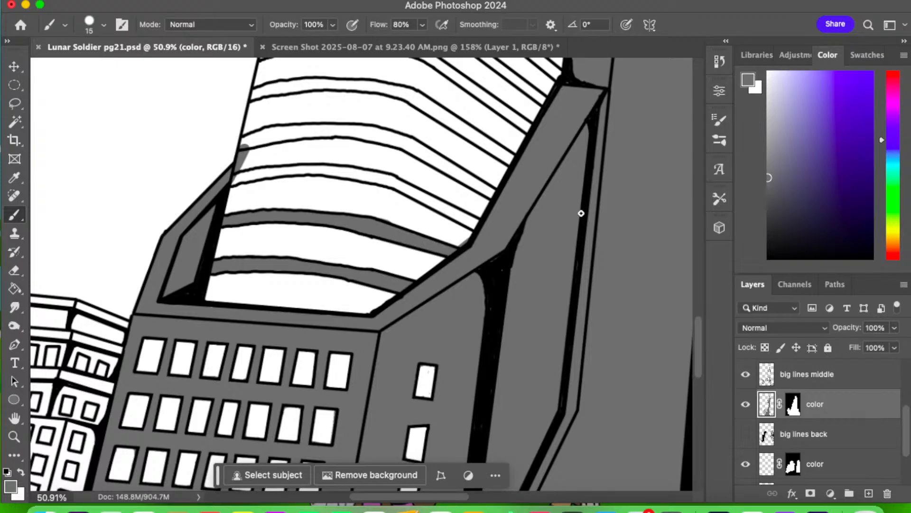
pyautogui.moveTo(387, 285); pyautogui.dragTo(380, 391)
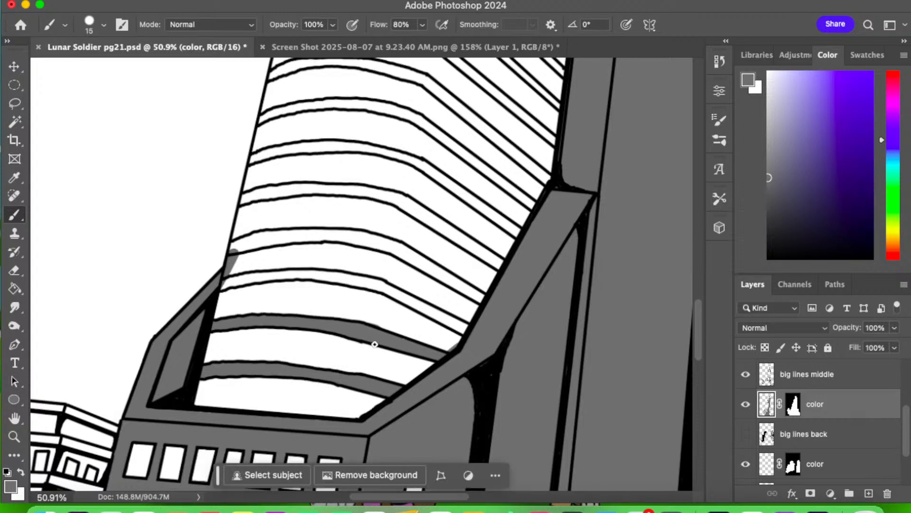
pyautogui.moveTo(228, 284)
pyautogui.mouseDown()
pyautogui.moveTo(327, 276)
pyautogui.moveTo(301, 272)
pyautogui.moveTo(377, 282)
pyautogui.moveTo(466, 329)
pyautogui.moveTo(435, 315)
pyautogui.moveTo(466, 334)
pyautogui.mouseUp()
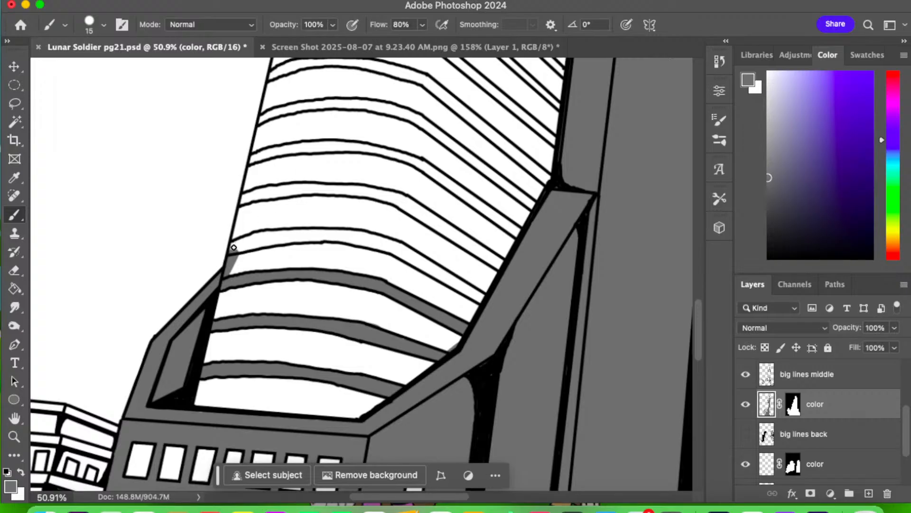
# - Erase the gray spill below the tower's fourth-lowest narrow band and paint the fourth, fifth and sixth bands gray
pyautogui.click(14, 270)
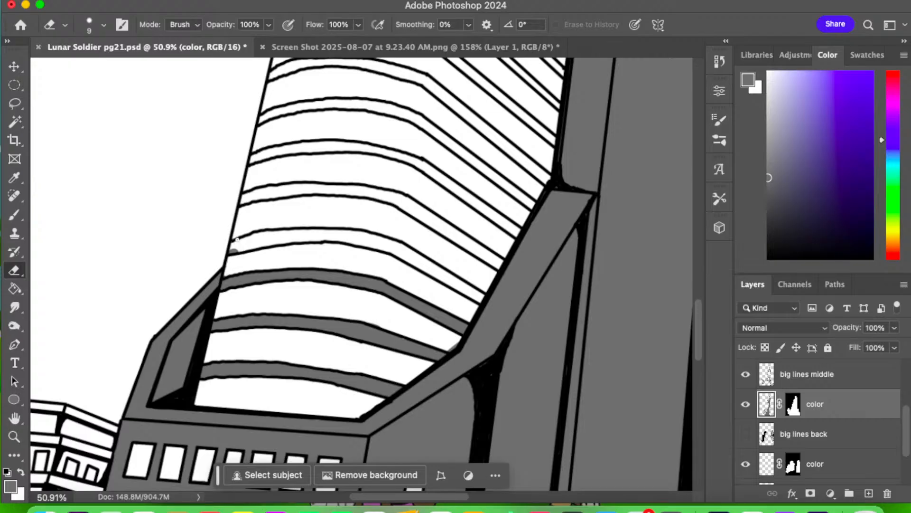
pyautogui.click(14, 215)
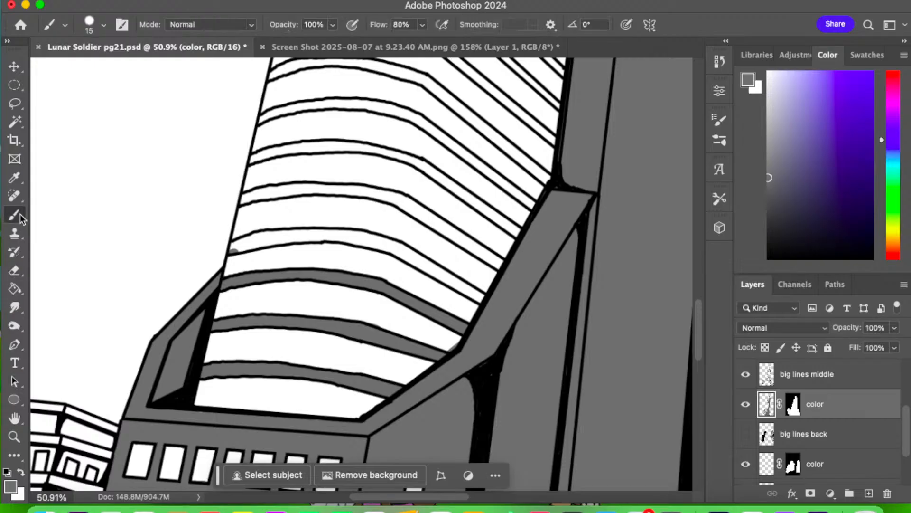
pyautogui.moveTo(232, 250)
pyautogui.mouseDown()
pyautogui.moveTo(306, 238)
pyautogui.moveTo(263, 235)
pyautogui.moveTo(309, 233)
pyautogui.moveTo(277, 235)
pyautogui.mouseUp()
pyautogui.moveTo(372, 239)
pyautogui.mouseDown()
pyautogui.moveTo(393, 241)
pyautogui.moveTo(375, 241)
pyautogui.moveTo(397, 252)
pyautogui.moveTo(352, 238)
pyautogui.moveTo(401, 249)
pyautogui.moveTo(344, 231)
pyautogui.moveTo(410, 251)
pyautogui.moveTo(401, 252)
pyautogui.moveTo(480, 298)
pyautogui.mouseUp()
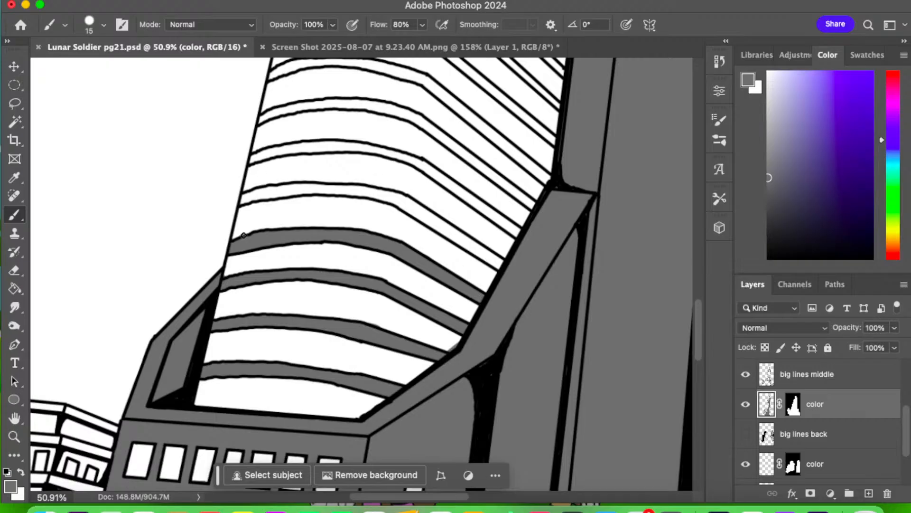
pyautogui.moveTo(246, 197)
pyautogui.mouseDown()
pyautogui.moveTo(302, 188)
pyautogui.moveTo(263, 190)
pyautogui.moveTo(386, 193)
pyautogui.moveTo(500, 261)
pyautogui.moveTo(452, 226)
pyautogui.moveTo(494, 266)
pyautogui.mouseUp()
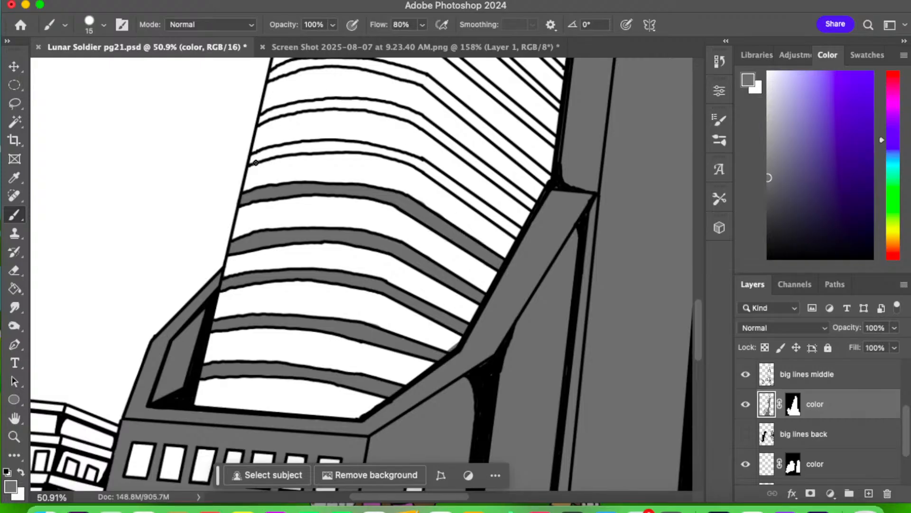
pyautogui.moveTo(256, 162)
pyautogui.mouseDown()
pyautogui.moveTo(302, 146)
pyautogui.moveTo(280, 147)
pyautogui.moveTo(274, 150)
pyautogui.moveTo(366, 148)
pyautogui.moveTo(436, 172)
pyautogui.moveTo(426, 165)
pyautogui.moveTo(451, 185)
pyautogui.moveTo(417, 161)
pyautogui.moveTo(522, 234)
pyautogui.mouseUp()
# - Paint the seventh and eighth narrow curved bands from the tower's base gray
pyautogui.click(15, 270)
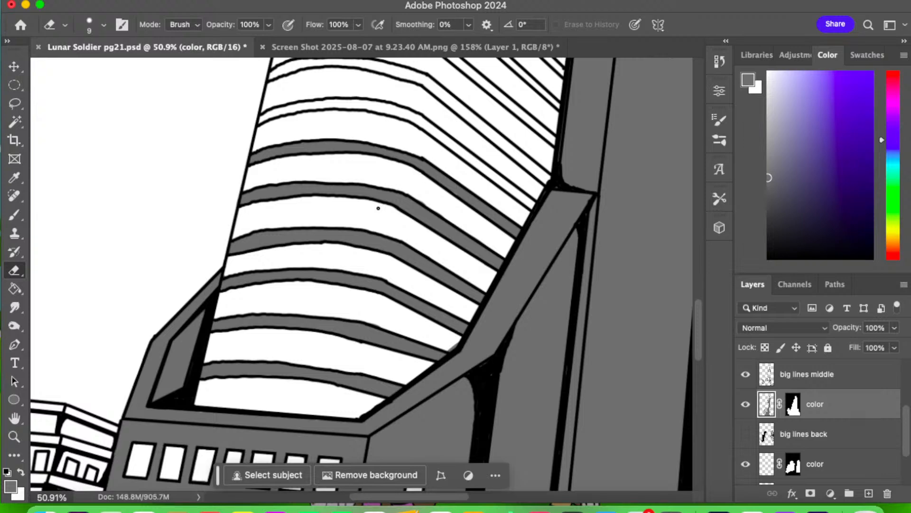
pyautogui.moveTo(375, 230)
pyautogui.mouseDown()
pyautogui.moveTo(345, 327)
pyautogui.moveTo(350, 348)
pyautogui.mouseUp()
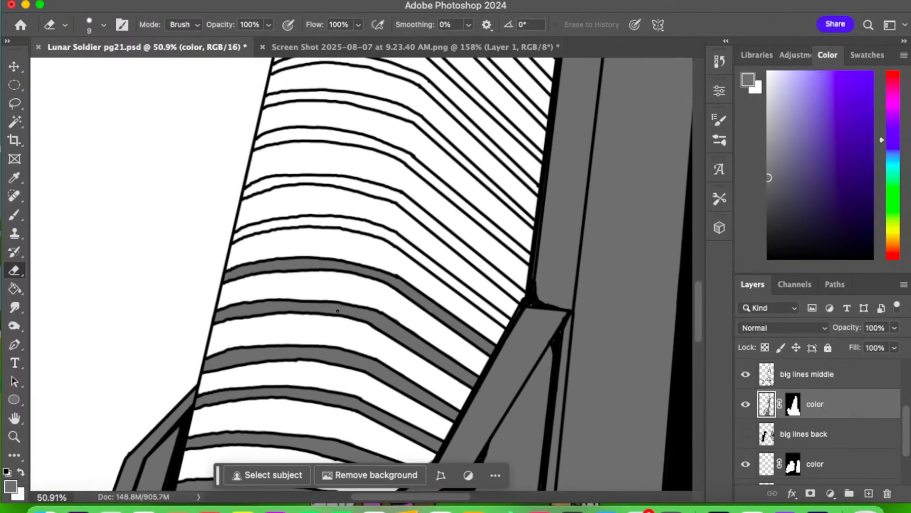
pyautogui.click(14, 217)
pyautogui.moveTo(244, 230)
pyautogui.mouseDown()
pyautogui.moveTo(229, 241)
pyautogui.moveTo(303, 221)
pyautogui.moveTo(266, 223)
pyautogui.moveTo(360, 223)
pyautogui.moveTo(423, 259)
pyautogui.moveTo(410, 246)
pyautogui.moveTo(507, 323)
pyautogui.mouseUp()
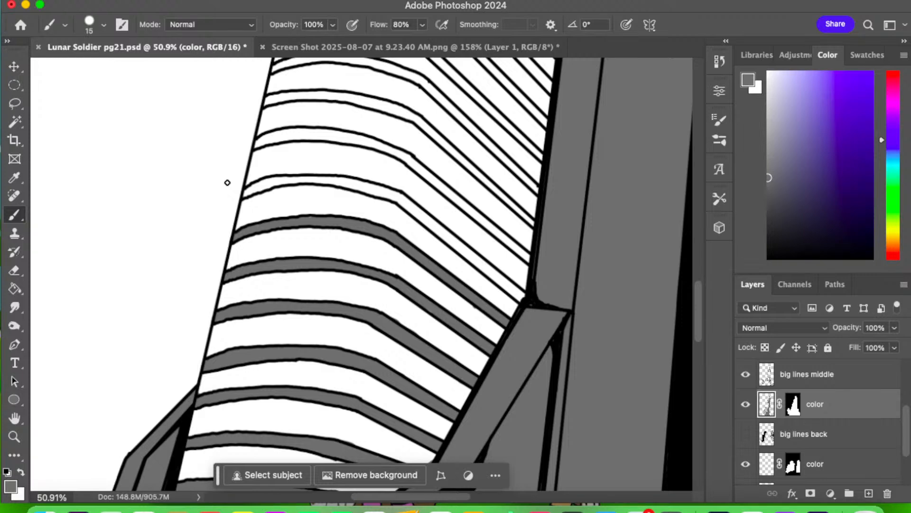
pyautogui.moveTo(259, 180)
pyautogui.mouseDown()
pyautogui.moveTo(245, 195)
pyautogui.moveTo(297, 179)
pyautogui.moveTo(278, 179)
pyautogui.moveTo(383, 193)
pyautogui.moveTo(357, 182)
pyautogui.moveTo(343, 181)
pyautogui.moveTo(412, 198)
pyautogui.moveTo(435, 226)
pyautogui.moveTo(407, 207)
pyautogui.moveTo(533, 303)
pyautogui.mouseUp()
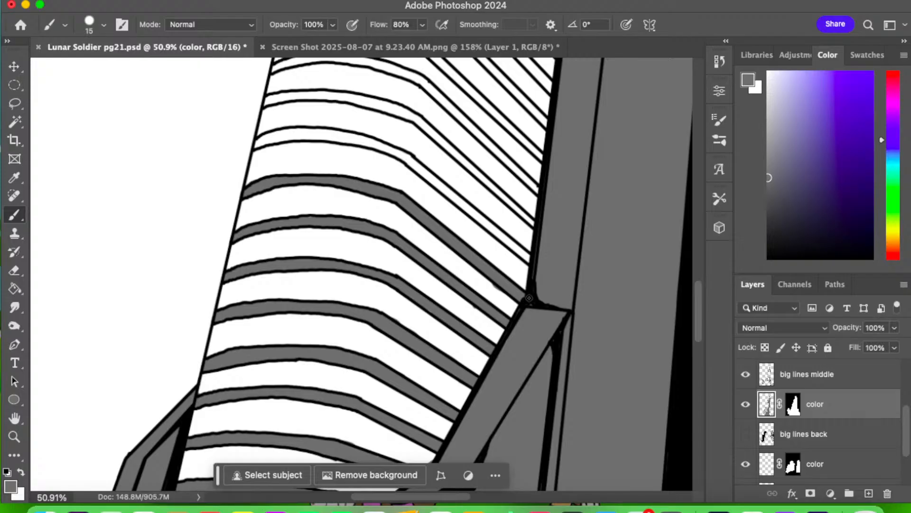
# - Paint the ninth and tenth narrow curved bands from the tower's base gray
pyautogui.press('e')
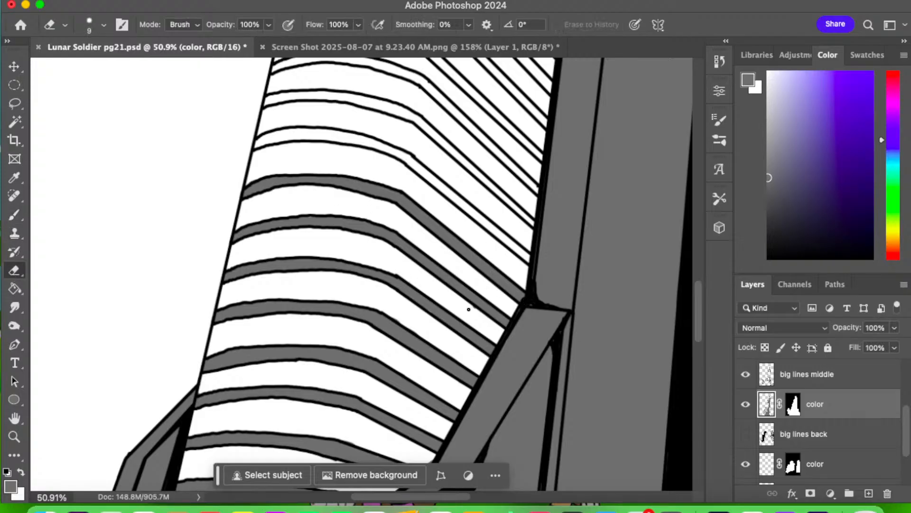
pyautogui.moveTo(416, 252); pyautogui.dragTo(348, 356)
pyautogui.click(15, 216)
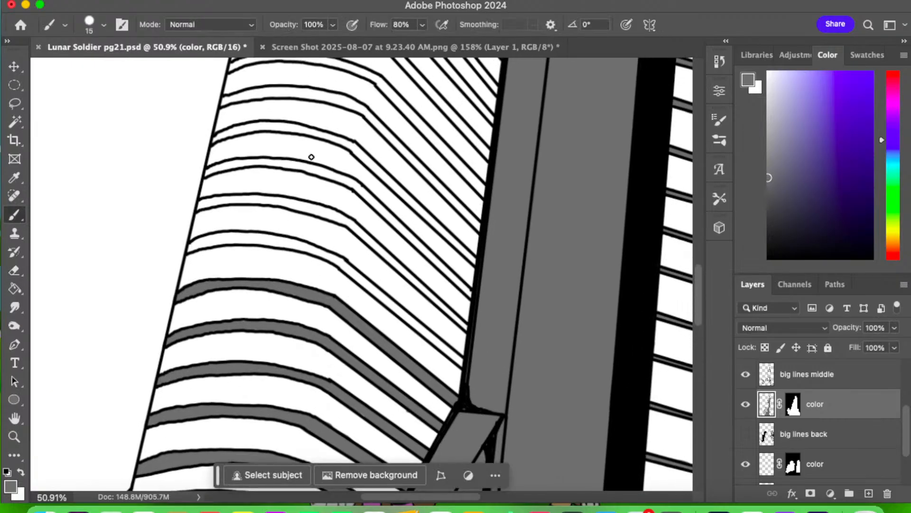
pyautogui.moveTo(190, 250)
pyautogui.mouseDown()
pyautogui.moveTo(241, 234)
pyautogui.moveTo(228, 239)
pyautogui.moveTo(277, 238)
pyautogui.moveTo(264, 240)
pyautogui.moveTo(306, 250)
pyautogui.moveTo(248, 234)
pyautogui.moveTo(271, 238)
pyautogui.moveTo(324, 251)
pyautogui.moveTo(310, 250)
pyautogui.moveTo(335, 259)
pyautogui.moveTo(308, 250)
pyautogui.moveTo(341, 261)
pyautogui.moveTo(461, 362)
pyautogui.mouseUp()
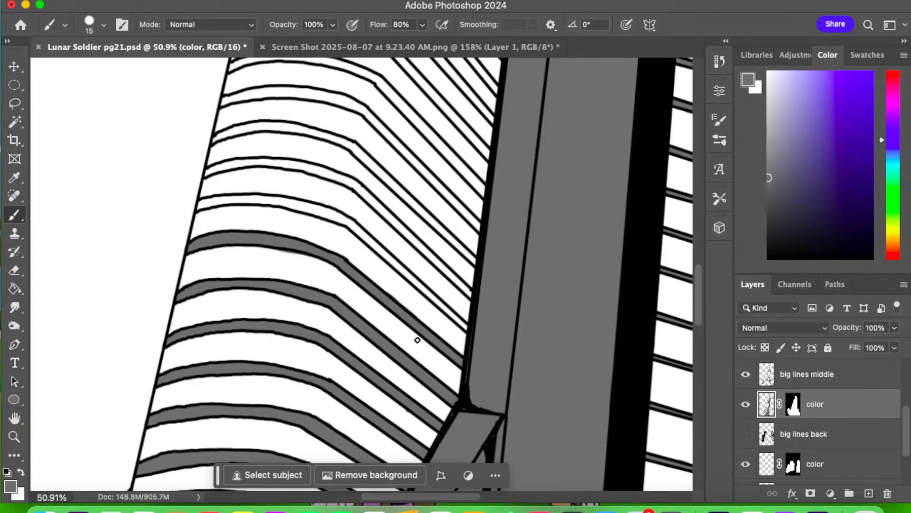
pyautogui.moveTo(208, 203)
pyautogui.mouseDown()
pyautogui.moveTo(289, 201)
pyautogui.moveTo(379, 236)
pyautogui.moveTo(382, 252)
pyautogui.moveTo(470, 332)
pyautogui.mouseUp()
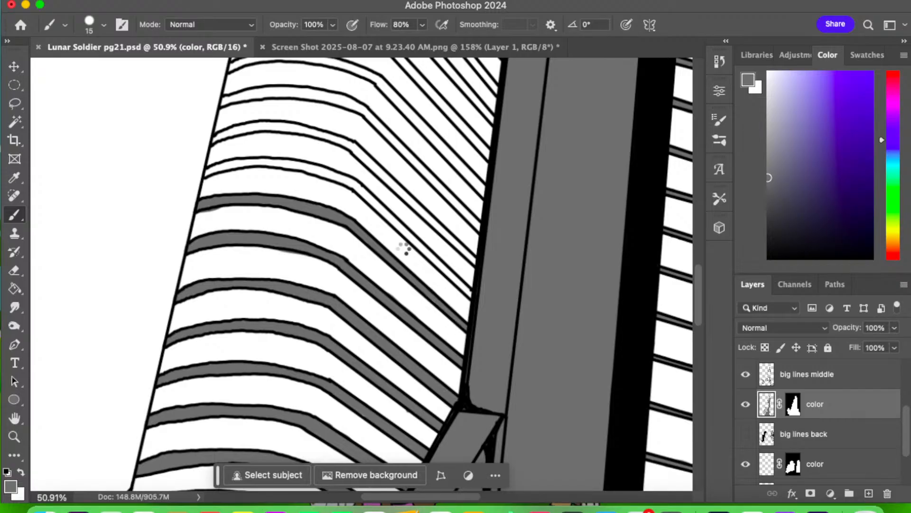
pyautogui.click(17, 271)
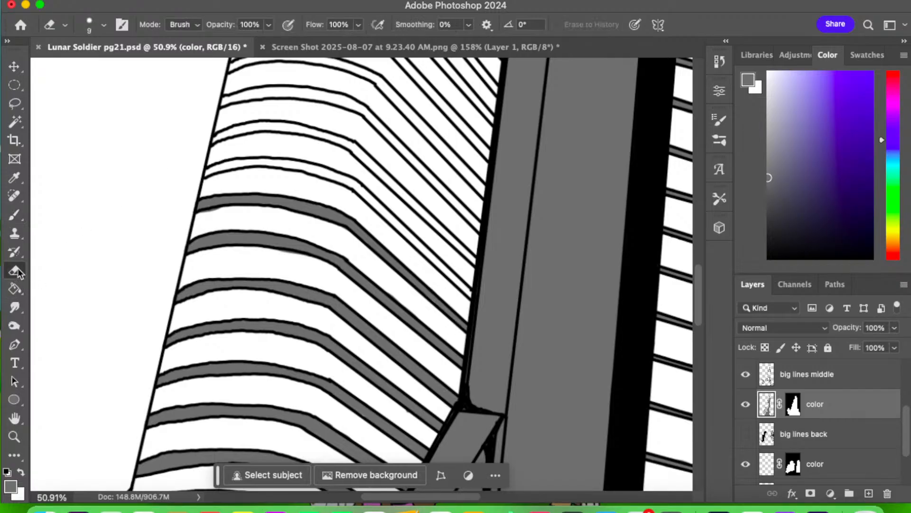
# - Paint the eleventh and twelfth narrow curved bands of the tower gray, out to the side wall
pyautogui.click(14, 215)
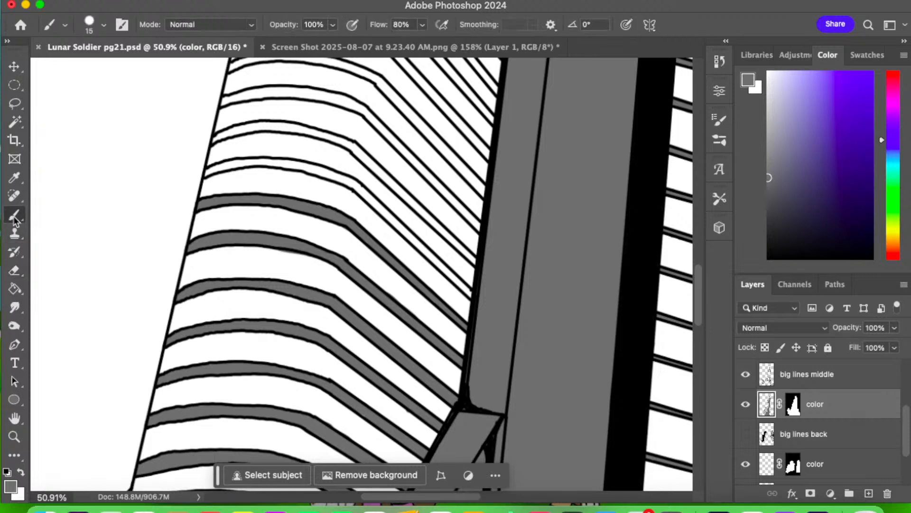
pyautogui.moveTo(211, 170)
pyautogui.mouseDown()
pyautogui.moveTo(273, 161)
pyautogui.moveTo(357, 187)
pyautogui.moveTo(323, 178)
pyautogui.mouseUp()
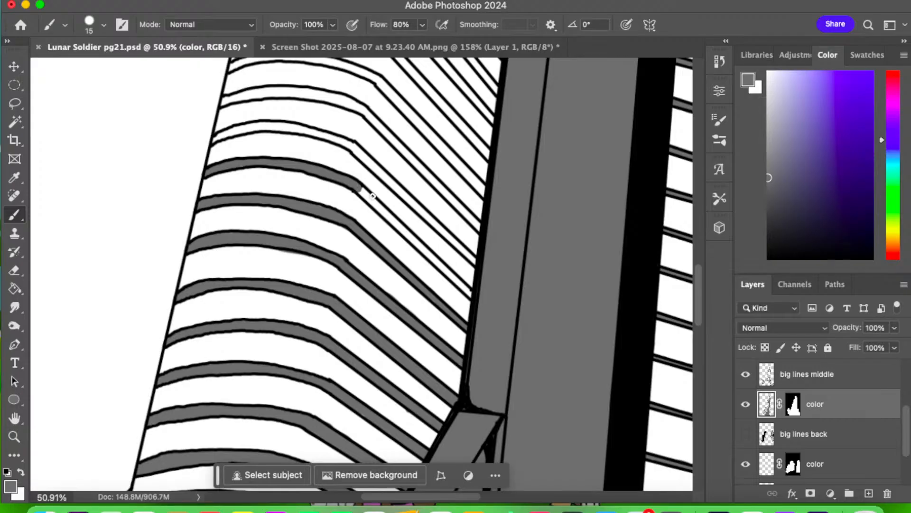
pyautogui.moveTo(370, 202)
pyautogui.mouseDown()
pyautogui.moveTo(355, 190)
pyautogui.moveTo(464, 291)
pyautogui.mouseUp()
pyautogui.moveTo(214, 138)
pyautogui.mouseDown()
pyautogui.moveTo(281, 126)
pyautogui.moveTo(271, 126)
pyautogui.moveTo(358, 152)
pyautogui.moveTo(340, 138)
pyautogui.moveTo(375, 160)
pyautogui.moveTo(389, 181)
pyautogui.moveTo(369, 154)
pyautogui.moveTo(478, 266)
pyautogui.mouseUp()
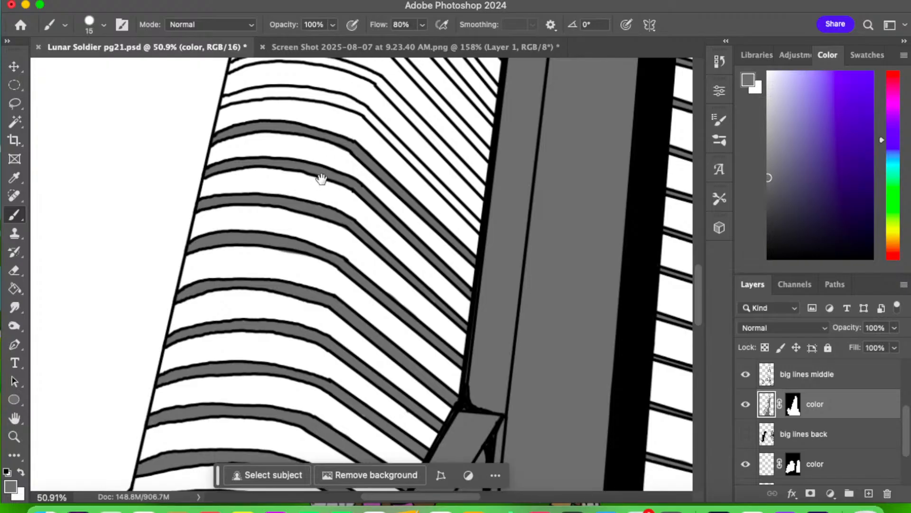
# - Paint the thirteenth and fourteenth narrow curved bands of the tower gray
pyautogui.scroll(5, 322, 177)
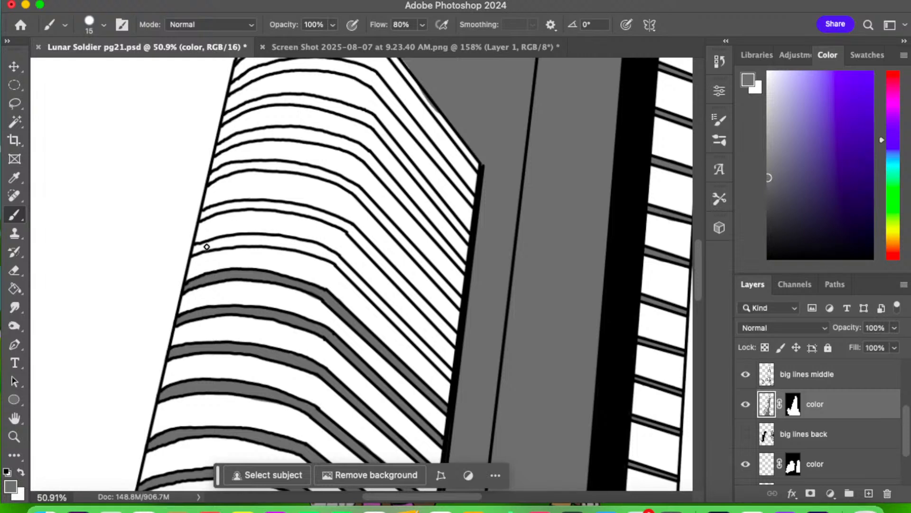
pyautogui.moveTo(206, 247)
pyautogui.mouseDown()
pyautogui.moveTo(250, 238)
pyautogui.moveTo(241, 241)
pyautogui.moveTo(283, 246)
pyautogui.moveTo(250, 236)
pyautogui.moveTo(327, 252)
pyautogui.moveTo(313, 253)
pyautogui.moveTo(340, 262)
pyautogui.moveTo(335, 256)
pyautogui.moveTo(365, 289)
pyautogui.moveTo(357, 276)
pyautogui.moveTo(443, 369)
pyautogui.mouseUp()
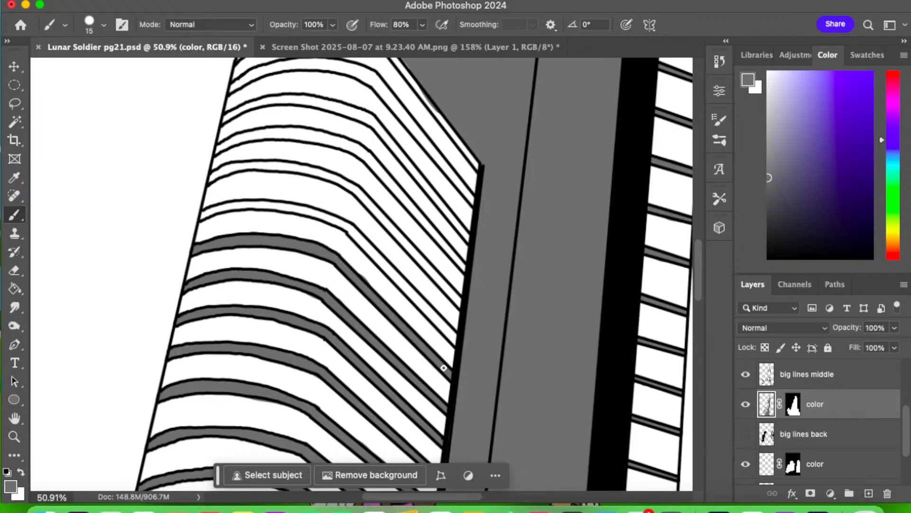
pyautogui.moveTo(202, 216)
pyautogui.mouseDown()
pyautogui.moveTo(293, 207)
pyautogui.moveTo(354, 227)
pyautogui.moveTo(456, 340)
pyautogui.mouseUp()
pyautogui.press('e')
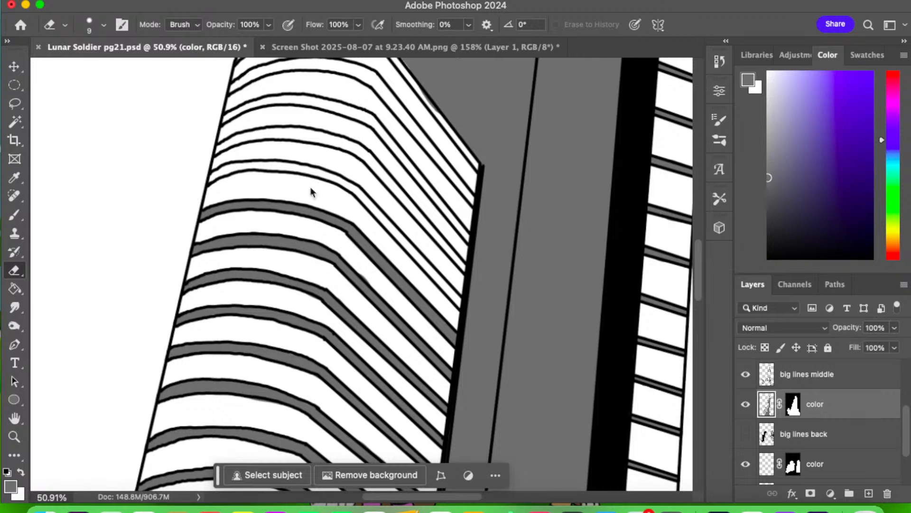
# - Paint the tower's fifteenth and sixteenth narrow bands gray and erase the spill below the sixteenth band's slanted part
pyautogui.press('b')
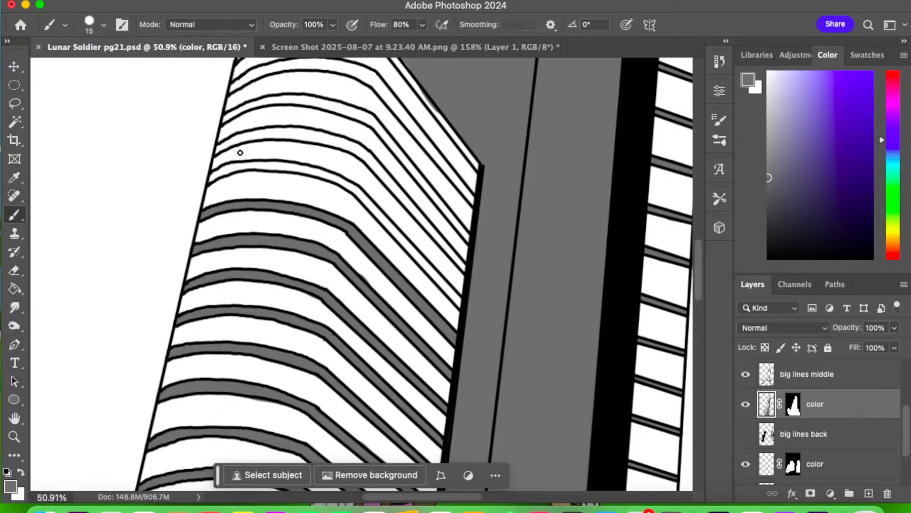
pyautogui.moveTo(215, 176)
pyautogui.mouseDown()
pyautogui.moveTo(246, 164)
pyautogui.moveTo(309, 169)
pyautogui.moveTo(355, 186)
pyautogui.moveTo(326, 172)
pyautogui.moveTo(362, 193)
pyautogui.moveTo(353, 187)
pyautogui.moveTo(453, 295)
pyautogui.mouseUp()
pyautogui.press('e')
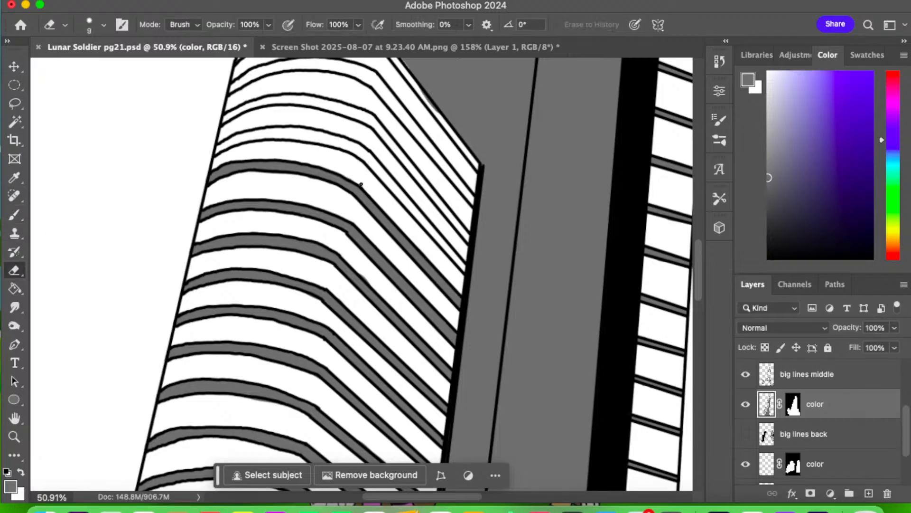
pyautogui.press('b')
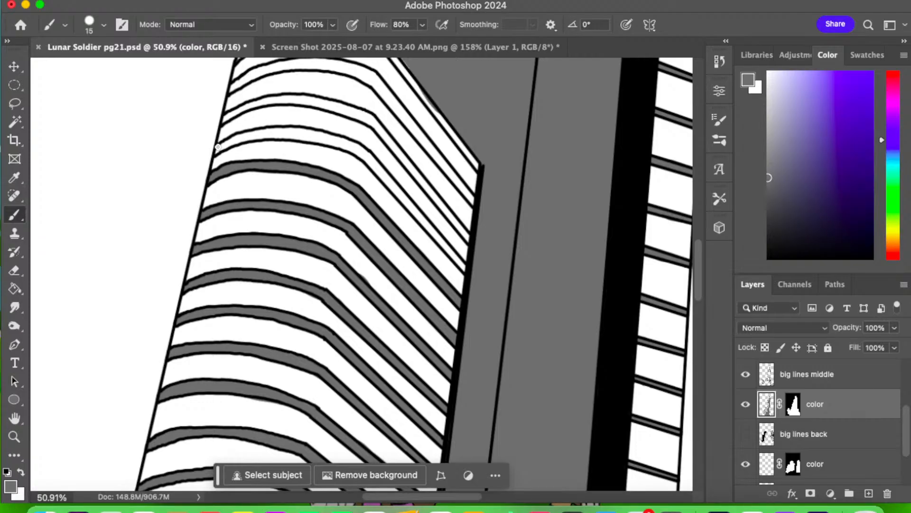
pyautogui.moveTo(233, 140)
pyautogui.mouseDown()
pyautogui.moveTo(296, 129)
pyautogui.moveTo(306, 132)
pyautogui.moveTo(289, 137)
pyautogui.moveTo(335, 140)
pyautogui.moveTo(321, 134)
pyautogui.moveTo(370, 160)
pyautogui.moveTo(364, 149)
pyautogui.moveTo(418, 217)
pyautogui.moveTo(403, 211)
pyautogui.moveTo(420, 225)
pyautogui.moveTo(417, 212)
pyautogui.moveTo(457, 260)
pyautogui.moveTo(443, 242)
pyautogui.mouseUp()
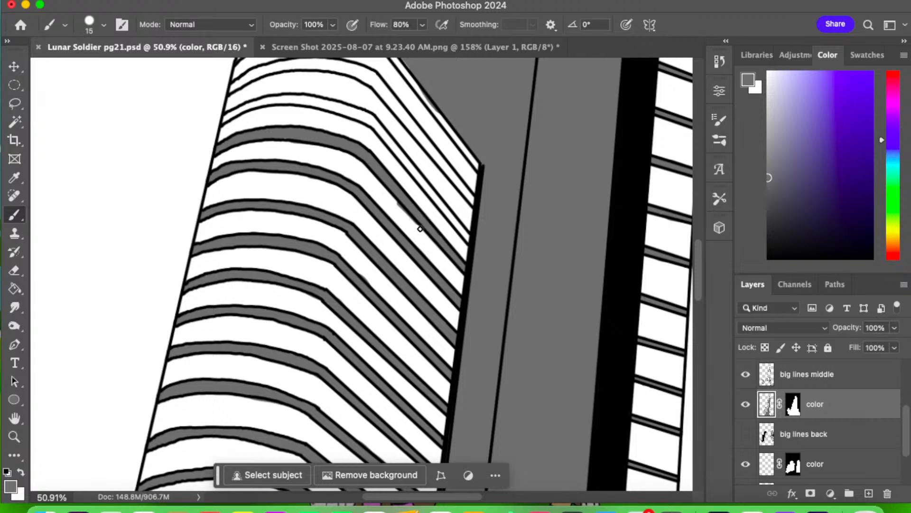
pyautogui.click(18, 272)
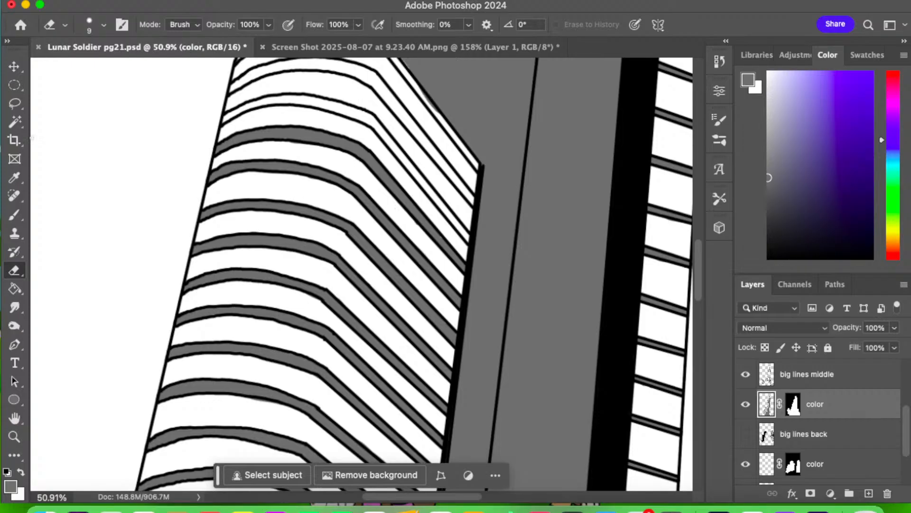
# - Paint the seventeenth narrow band of the tower gray and erase the gray spill beneath its curve
pyautogui.click(17, 218)
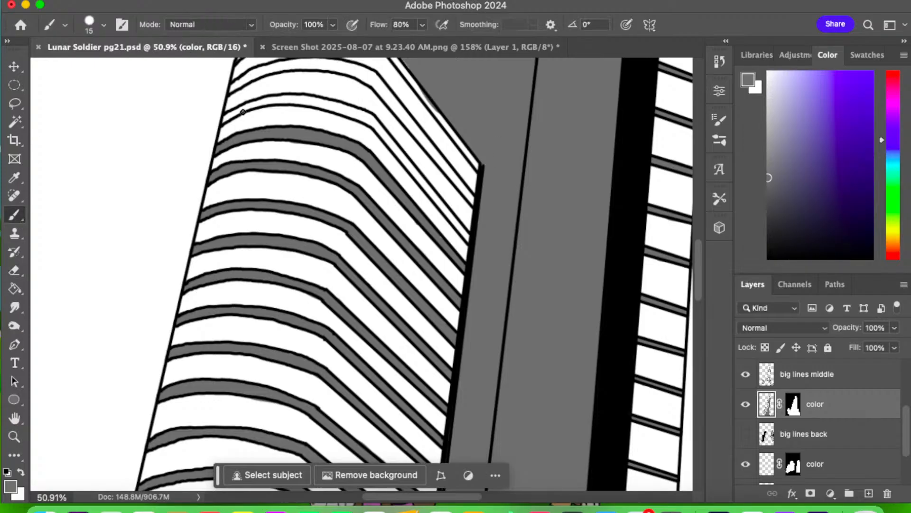
pyautogui.moveTo(235, 115)
pyautogui.mouseDown()
pyautogui.moveTo(284, 99)
pyautogui.moveTo(265, 101)
pyautogui.moveTo(328, 104)
pyautogui.moveTo(301, 97)
pyautogui.moveTo(352, 111)
pyautogui.mouseUp()
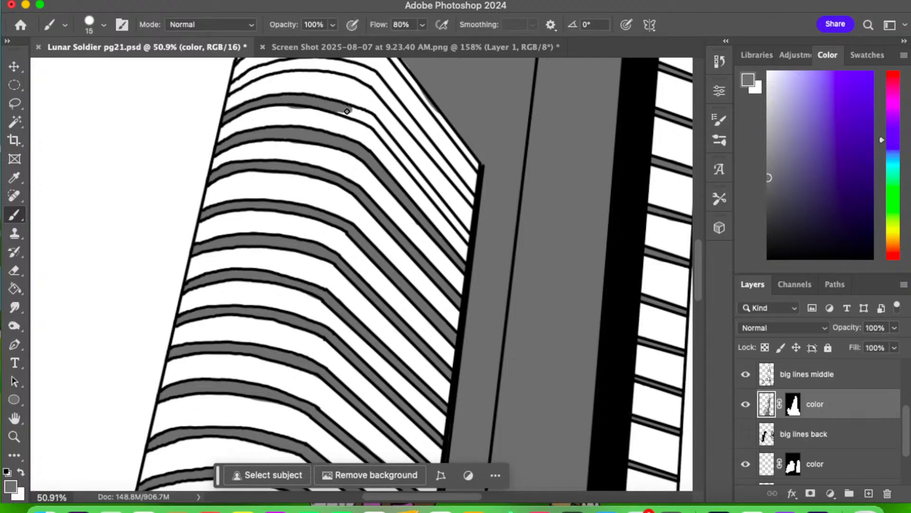
pyautogui.click(16, 272)
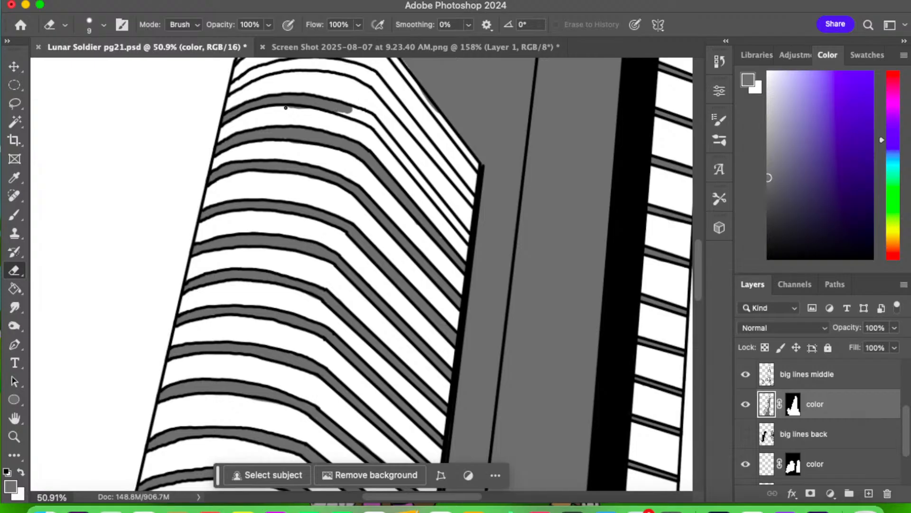
pyautogui.click(15, 215)
pyautogui.moveTo(347, 112)
pyautogui.mouseDown()
pyautogui.moveTo(373, 121)
pyautogui.moveTo(336, 108)
pyautogui.moveTo(372, 118)
pyautogui.moveTo(363, 114)
pyautogui.moveTo(467, 238)
pyautogui.mouseUp()
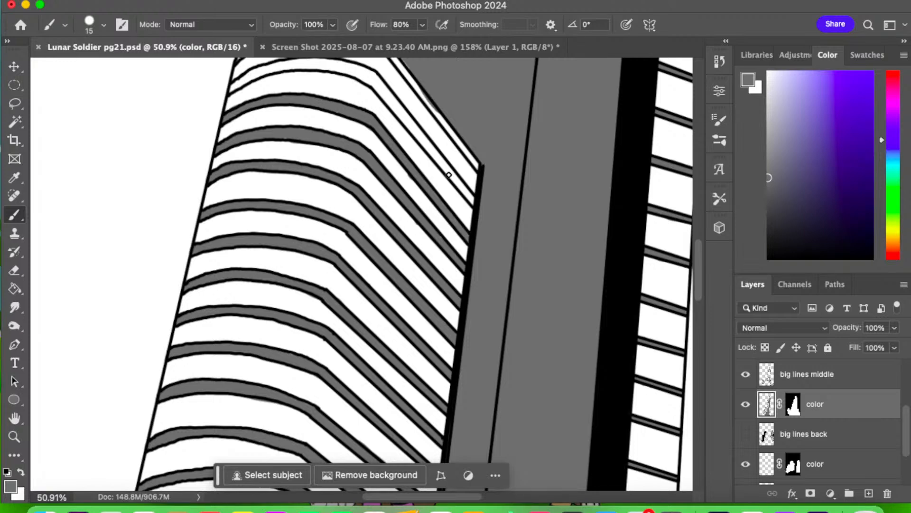
pyautogui.click(15, 271)
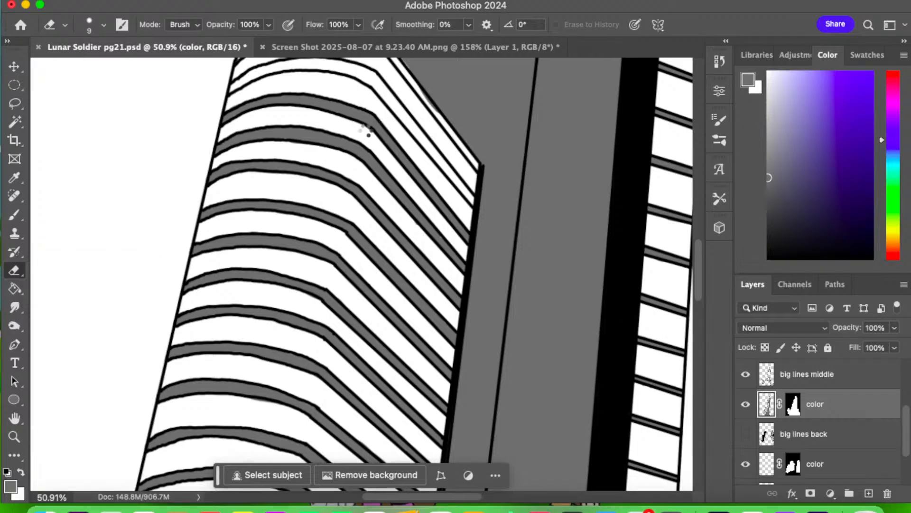
# - Paint the eighteenth narrow band, second from the top of the tower's curved section, gray
pyautogui.click(16, 216)
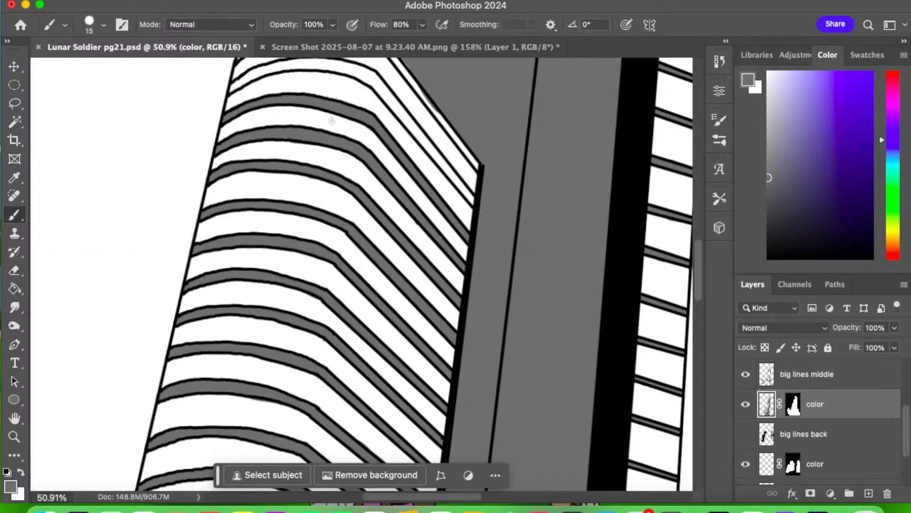
pyautogui.moveTo(300, 168); pyautogui.dragTo(282, 238)
pyautogui.moveTo(241, 193)
pyautogui.mouseDown()
pyautogui.moveTo(232, 200)
pyautogui.moveTo(281, 183)
pyautogui.moveTo(347, 187)
pyautogui.moveTo(338, 192)
pyautogui.mouseUp()
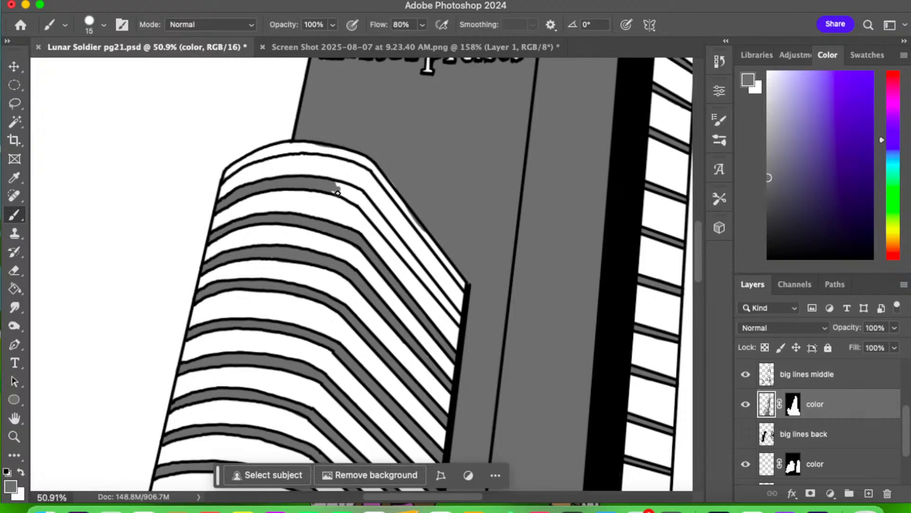
pyautogui.moveTo(338, 193); pyautogui.dragTo(400, 243)
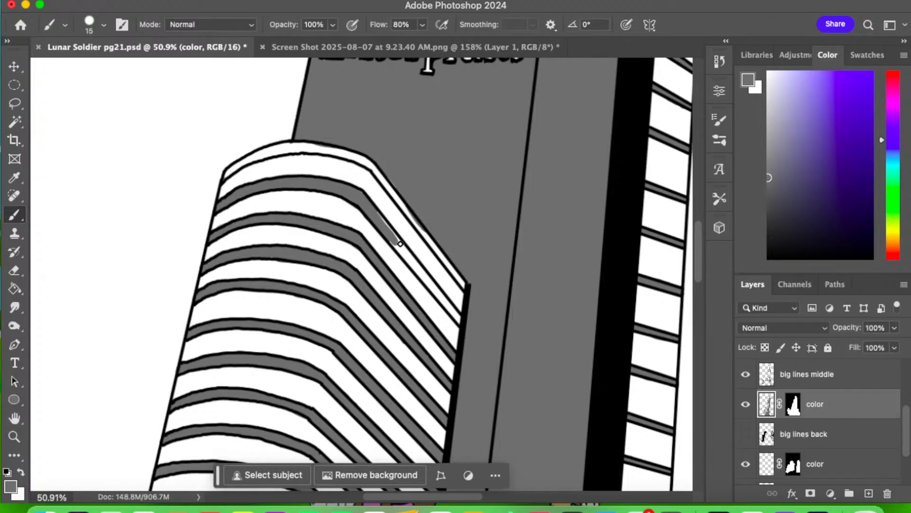
pyautogui.moveTo(400, 243); pyautogui.dragTo(457, 317)
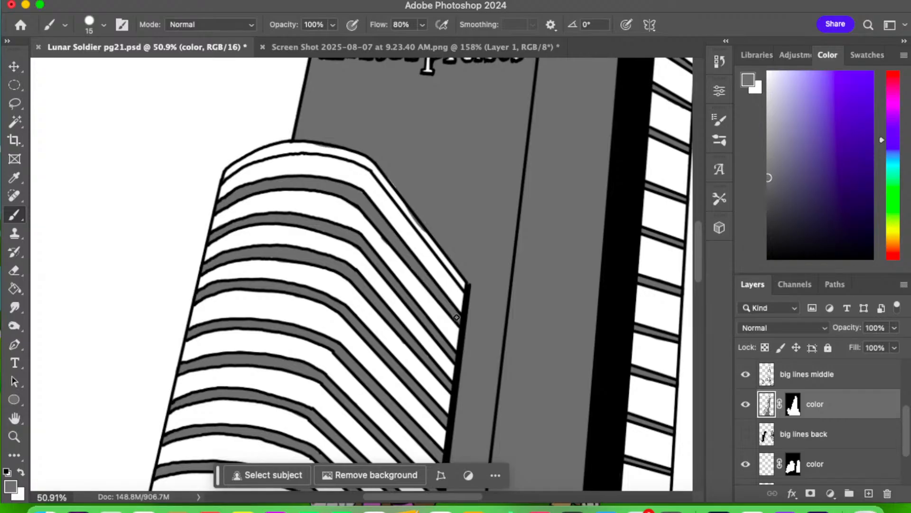
pyautogui.click(15, 270)
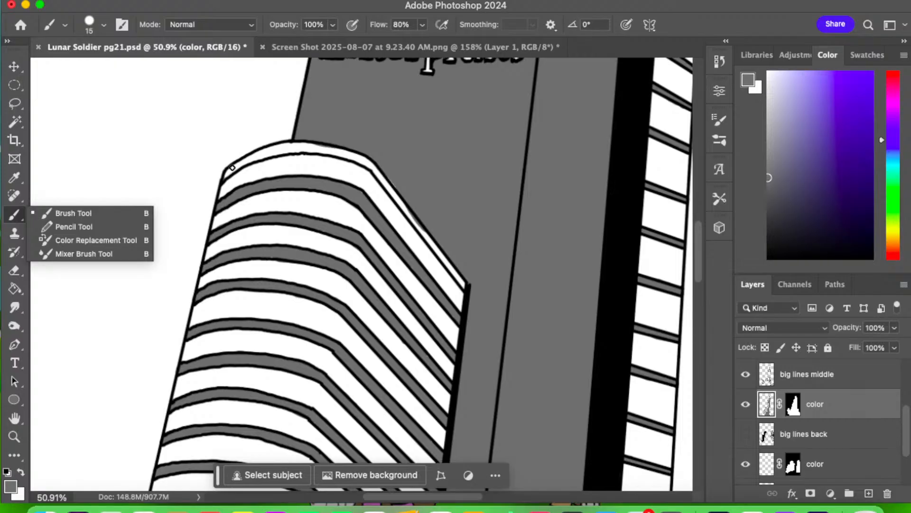
# - Paint the topmost band of the tower's curved section gray and erase the spill beneath its outer end
pyautogui.moveTo(232, 167); pyautogui.dragTo(242, 163)
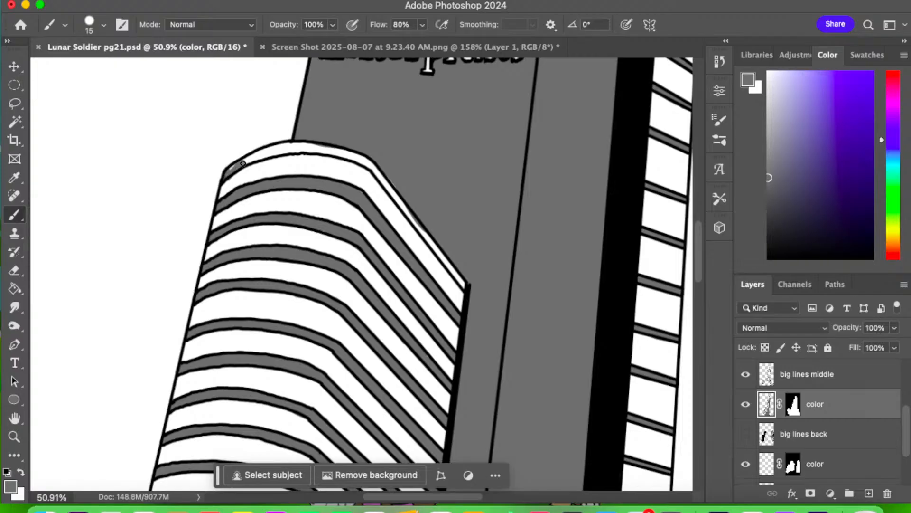
pyautogui.moveTo(243, 163); pyautogui.dragTo(271, 141)
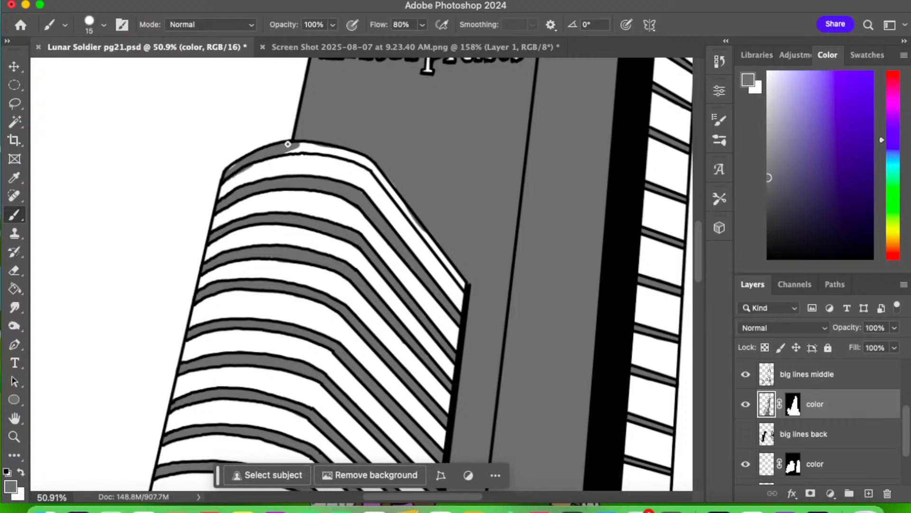
pyautogui.moveTo(288, 144)
pyautogui.mouseDown()
pyautogui.moveTo(249, 160)
pyautogui.moveTo(300, 149)
pyautogui.mouseUp()
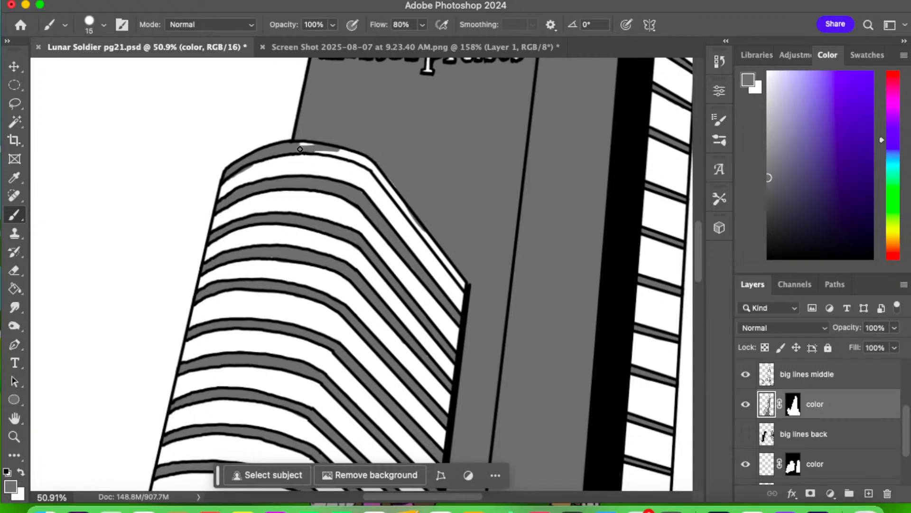
pyautogui.moveTo(300, 149); pyautogui.dragTo(437, 251)
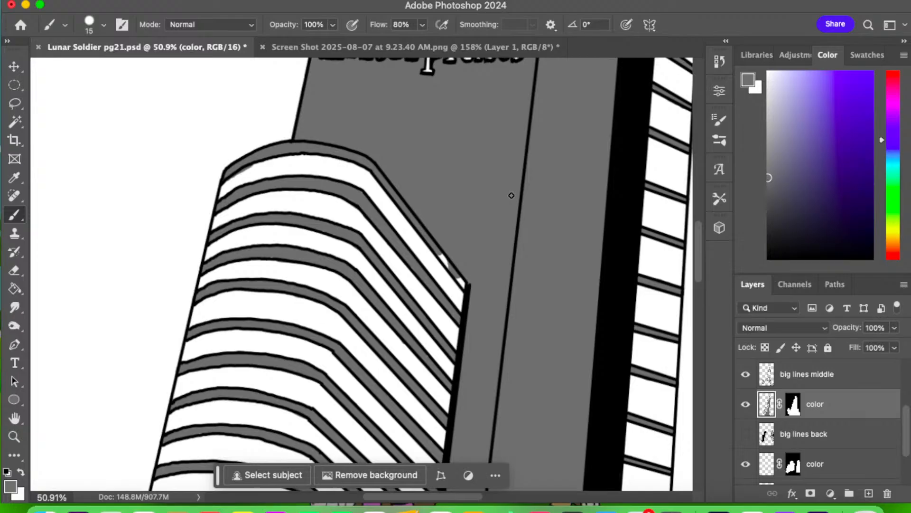
pyautogui.moveTo(439, 255); pyautogui.dragTo(462, 285)
pyautogui.press('e')
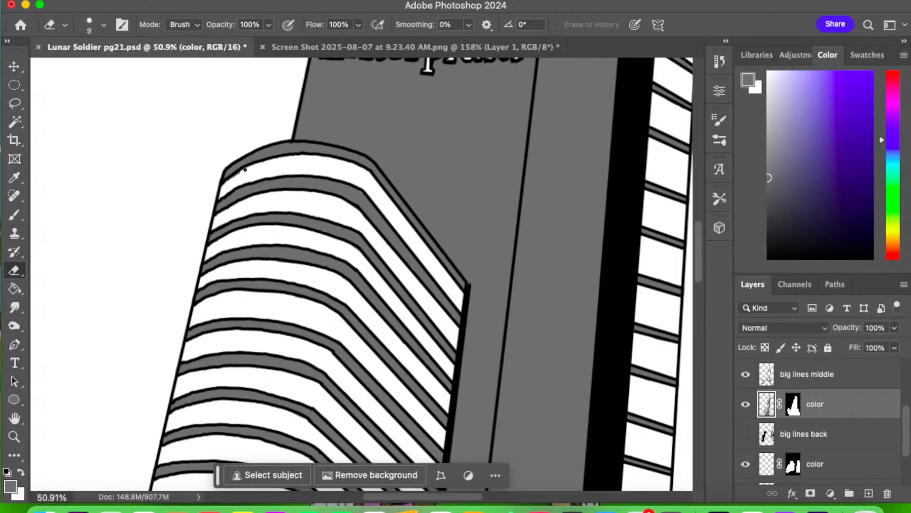
pyautogui.moveTo(245, 170); pyautogui.dragTo(228, 184)
# - Paint the narrow vertical side wall at the top of the stepped building beside the tower gray
pyautogui.press('z')
pyautogui.press('super+0')
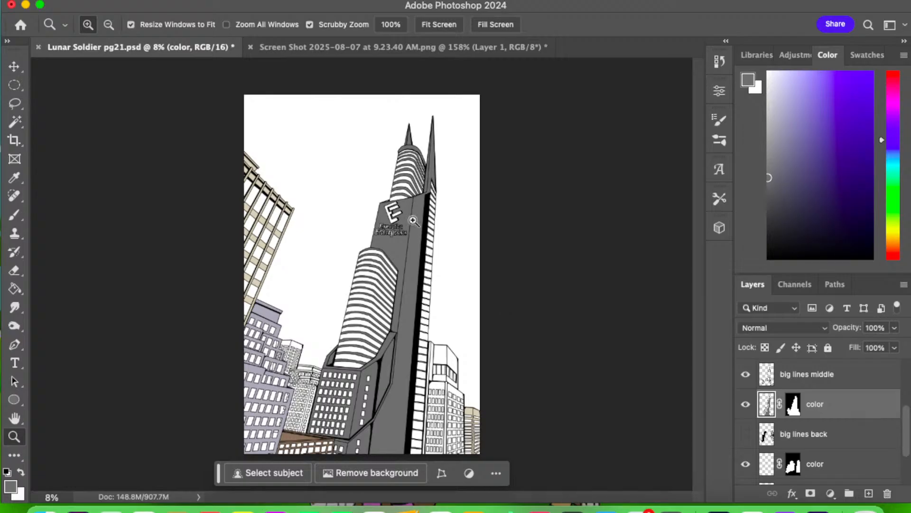
pyautogui.click(472, 333)
pyautogui.click(20, 217)
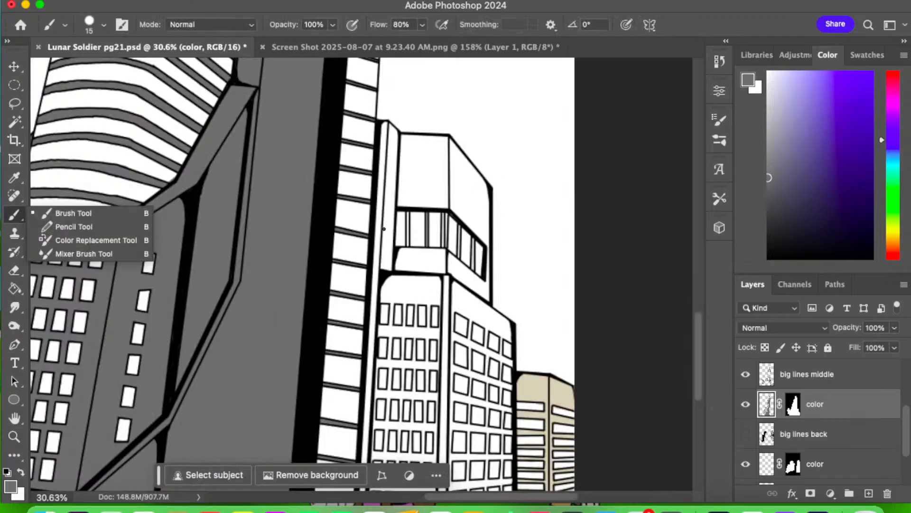
pyautogui.moveTo(383, 244); pyautogui.dragTo(382, 253)
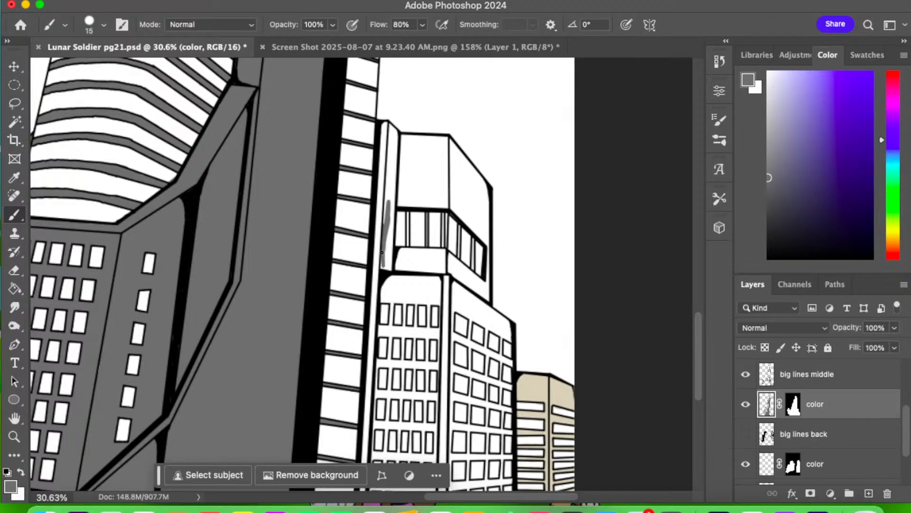
pyautogui.moveTo(383, 253)
pyautogui.mouseDown()
pyautogui.moveTo(394, 152)
pyautogui.moveTo(387, 197)
pyautogui.moveTo(382, 124)
pyautogui.mouseUp()
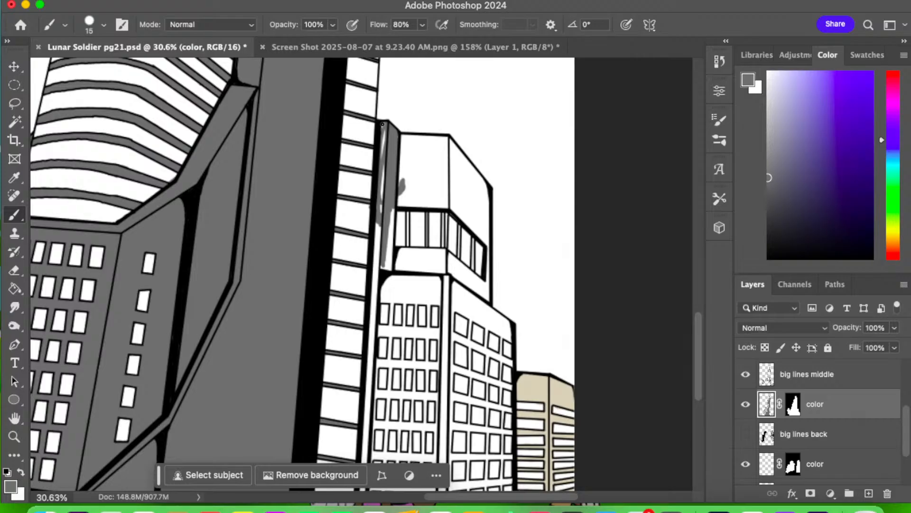
pyautogui.moveTo(382, 124); pyautogui.dragTo(379, 273)
# - Paint both faces of the stepped building's top block, above its band of tall windows, gray
pyautogui.moveTo(423, 202); pyautogui.dragTo(459, 200)
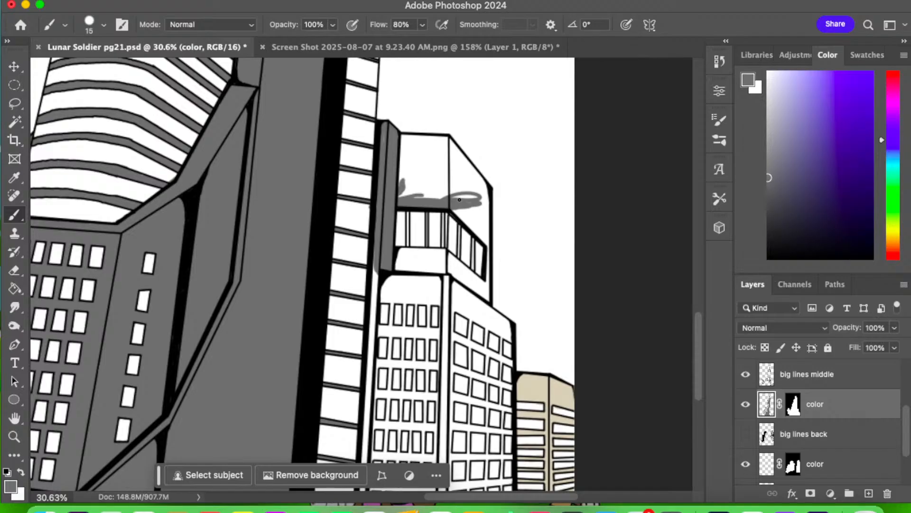
pyautogui.moveTo(406, 192); pyautogui.dragTo(412, 133)
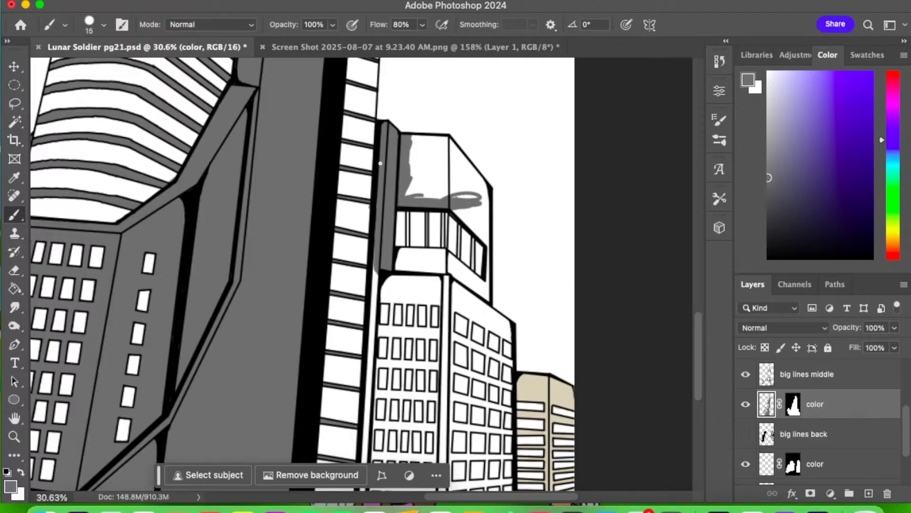
pyautogui.click(425, 166)
pyautogui.moveTo(446, 173)
pyautogui.mouseDown()
pyautogui.moveTo(412, 179)
pyautogui.moveTo(448, 143)
pyautogui.moveTo(412, 146)
pyautogui.moveTo(423, 136)
pyautogui.moveTo(409, 138)
pyautogui.moveTo(473, 150)
pyautogui.moveTo(426, 167)
pyautogui.moveTo(470, 174)
pyautogui.moveTo(421, 193)
pyautogui.mouseUp()
pyautogui.moveTo(477, 188)
pyautogui.mouseDown()
pyautogui.moveTo(433, 204)
pyautogui.moveTo(475, 184)
pyautogui.moveTo(450, 179)
pyautogui.moveTo(472, 165)
pyautogui.moveTo(450, 171)
pyautogui.moveTo(455, 163)
pyautogui.moveTo(452, 173)
pyautogui.moveTo(474, 173)
pyautogui.moveTo(482, 190)
pyautogui.moveTo(475, 171)
pyautogui.moveTo(485, 191)
pyautogui.moveTo(482, 180)
pyautogui.moveTo(484, 192)
pyautogui.moveTo(461, 214)
pyautogui.moveTo(486, 240)
pyautogui.moveTo(460, 213)
pyautogui.moveTo(487, 237)
pyautogui.moveTo(468, 181)
pyautogui.moveTo(492, 231)
pyautogui.moveTo(459, 180)
pyautogui.moveTo(487, 222)
pyautogui.moveTo(484, 183)
pyautogui.mouseUp()
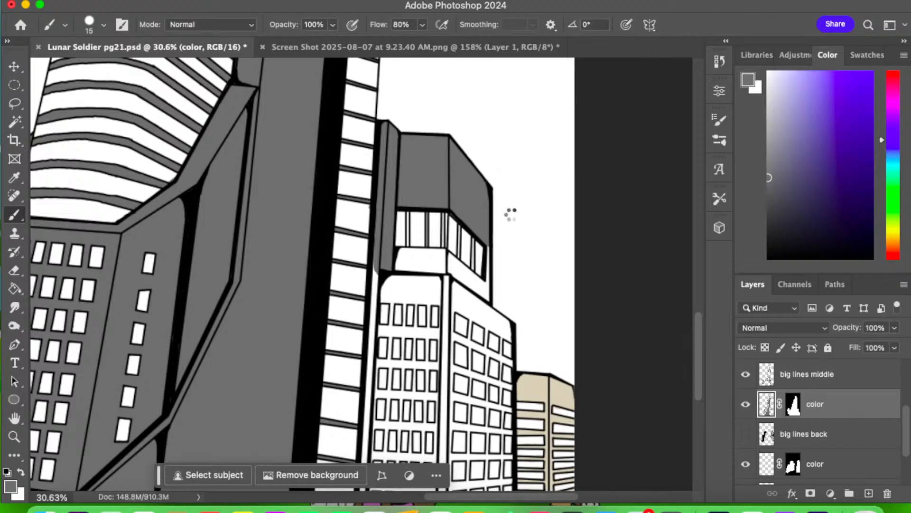
# - Paint the ledge below the tall windows and the wall above the side face's window grid gray
pyautogui.moveTo(487, 288)
pyautogui.mouseDown()
pyautogui.moveTo(488, 248)
pyautogui.moveTo(488, 298)
pyautogui.moveTo(408, 269)
pyautogui.moveTo(401, 252)
pyautogui.moveTo(445, 254)
pyautogui.moveTo(420, 262)
pyautogui.moveTo(455, 266)
pyautogui.moveTo(452, 259)
pyautogui.moveTo(479, 282)
pyautogui.moveTo(395, 250)
pyautogui.mouseUp()
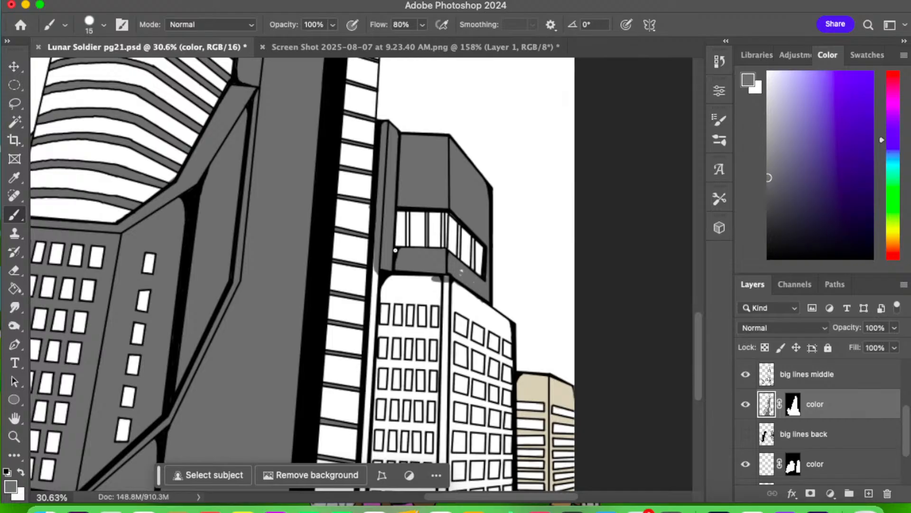
pyautogui.moveTo(462, 272); pyautogui.dragTo(473, 282)
pyautogui.moveTo(454, 282)
pyautogui.mouseDown()
pyautogui.moveTo(512, 333)
pyautogui.moveTo(505, 340)
pyautogui.moveTo(499, 317)
pyautogui.moveTo(509, 323)
pyautogui.moveTo(469, 304)
pyautogui.moveTo(425, 258)
pyautogui.moveTo(483, 322)
pyautogui.moveTo(462, 314)
pyautogui.moveTo(500, 332)
pyautogui.moveTo(482, 314)
pyautogui.moveTo(495, 318)
pyautogui.moveTo(499, 330)
pyautogui.moveTo(444, 302)
pyautogui.mouseUp()
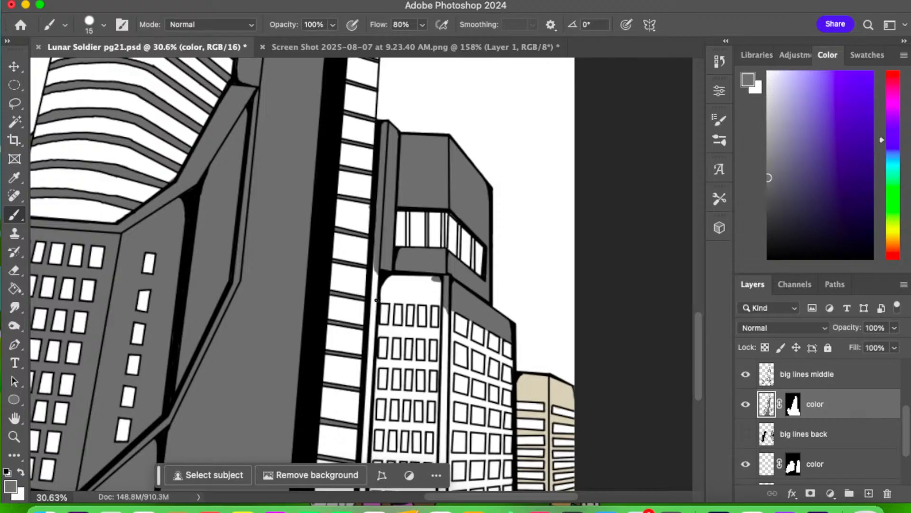
# - Paint the strip between tower and stepped building gray down to the page edge, plus the front face's wall above its windows
pyautogui.moveTo(376, 299)
pyautogui.mouseDown()
pyautogui.moveTo(374, 308)
pyautogui.moveTo(378, 277)
pyautogui.moveTo(370, 377)
pyautogui.moveTo(368, 351)
pyautogui.mouseUp()
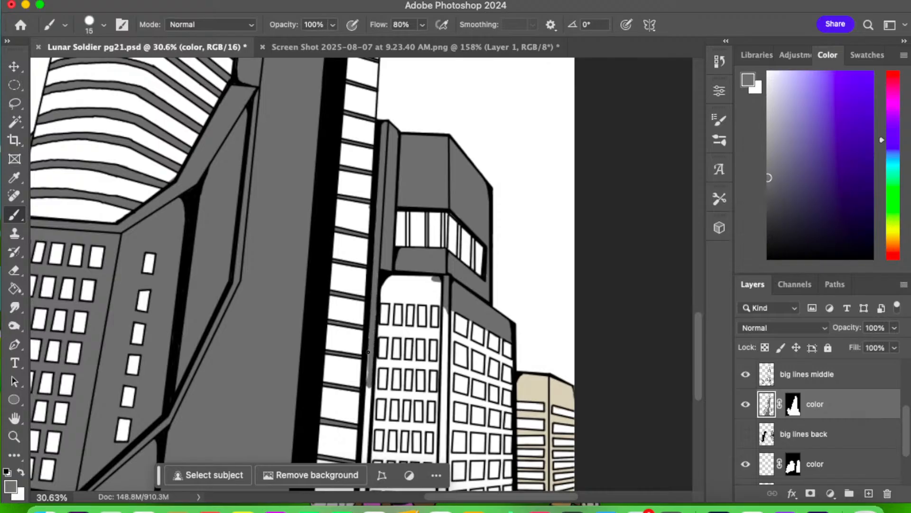
pyautogui.moveTo(382, 298)
pyautogui.mouseDown()
pyautogui.moveTo(448, 304)
pyautogui.moveTo(413, 296)
pyautogui.moveTo(452, 284)
pyautogui.moveTo(419, 297)
pyautogui.moveTo(428, 283)
pyautogui.moveTo(386, 294)
pyautogui.moveTo(409, 281)
pyautogui.moveTo(380, 285)
pyautogui.moveTo(413, 273)
pyautogui.moveTo(432, 282)
pyautogui.moveTo(402, 279)
pyautogui.mouseUp()
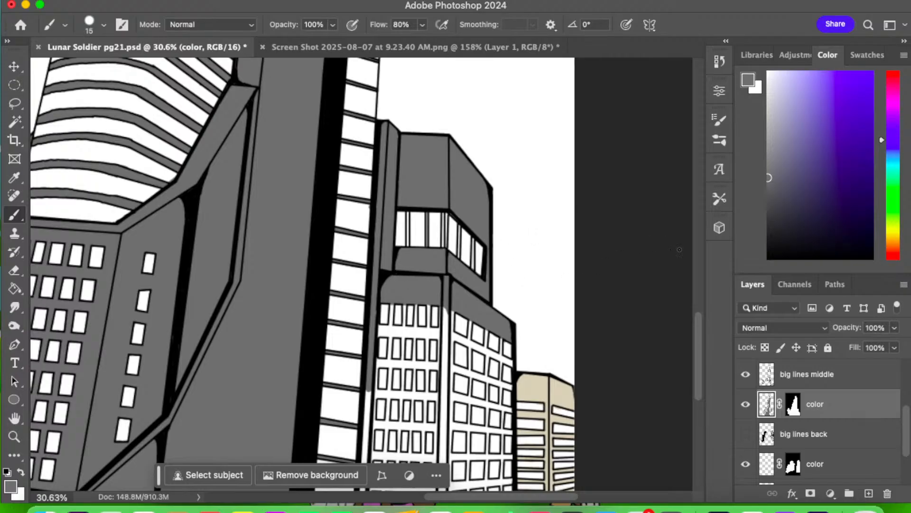
pyautogui.scroll(-5, 697, 325)
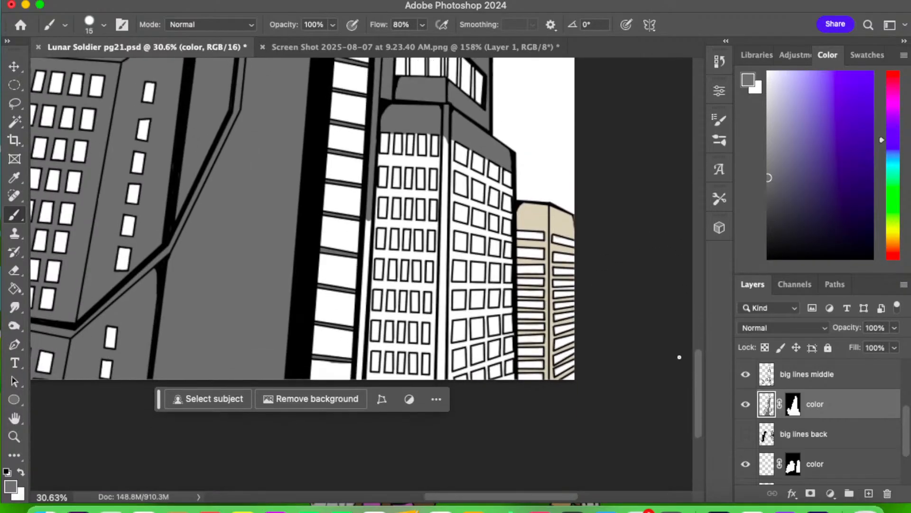
pyautogui.moveTo(368, 243); pyautogui.dragTo(367, 239)
pyautogui.moveTo(366, 218)
pyautogui.mouseDown()
pyautogui.moveTo(359, 379)
pyautogui.moveTo(361, 368)
pyautogui.mouseUp()
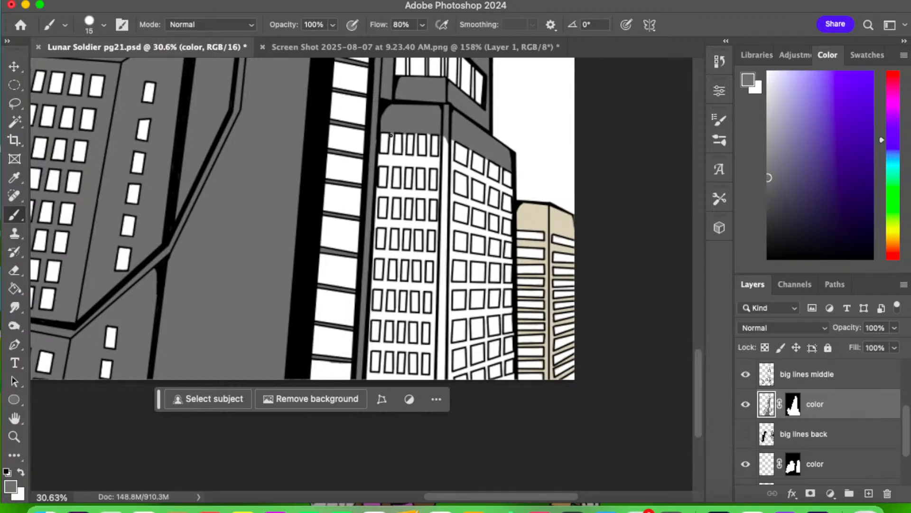
# - Paint the wall around the front face's first window row gray, erase the spill on its windows, and save the file
pyautogui.moveTo(390, 156)
pyautogui.mouseDown()
pyautogui.moveTo(380, 158)
pyautogui.moveTo(413, 159)
pyautogui.moveTo(416, 133)
pyautogui.moveTo(414, 161)
pyautogui.moveTo(428, 158)
pyautogui.moveTo(427, 146)
pyautogui.moveTo(425, 163)
pyautogui.moveTo(439, 161)
pyautogui.moveTo(425, 160)
pyautogui.mouseUp()
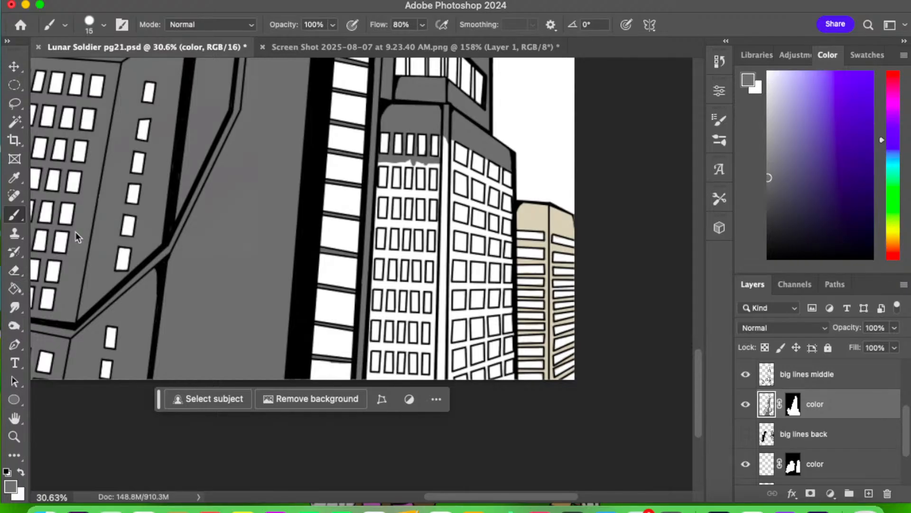
pyautogui.moveTo(19, 269); pyautogui.dragTo(27, 267)
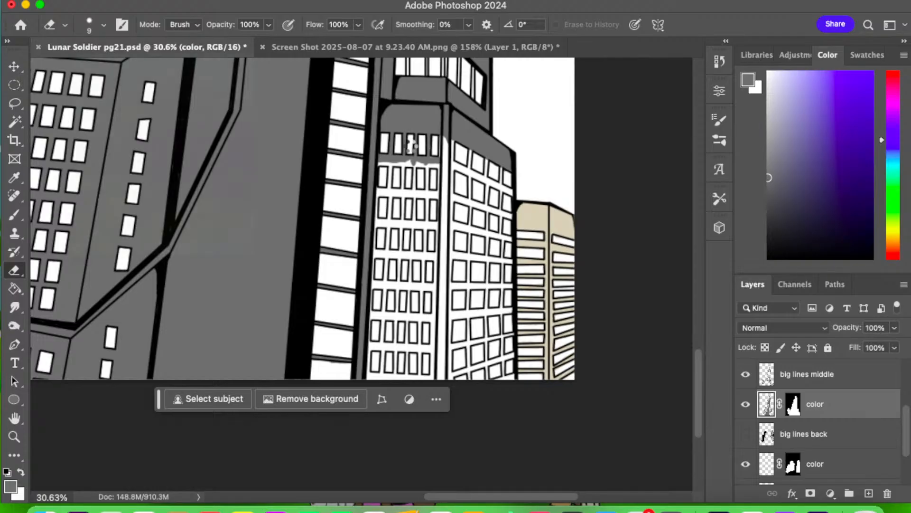
pyautogui.click(556, 223)
pyautogui.press('super+s')
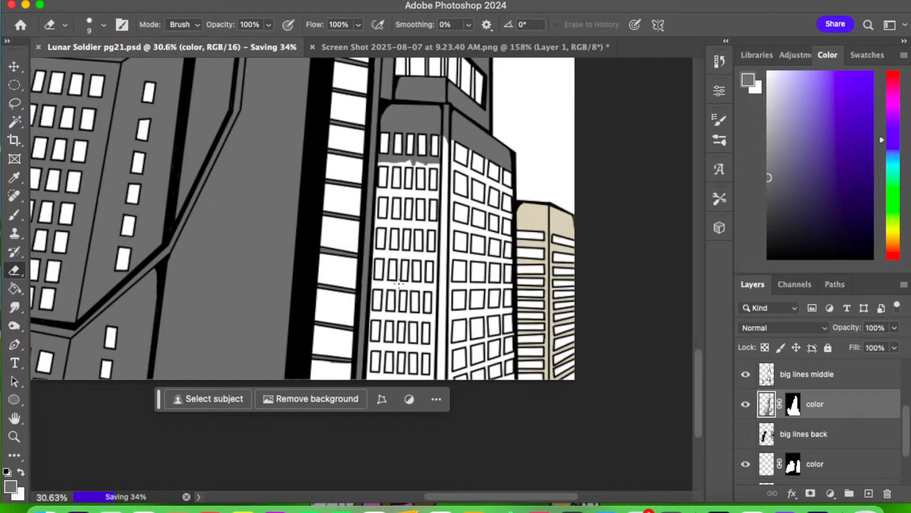
# - Paint the wall below the first window row and the corner pillar between the building's two faces gray
pyautogui.click(14, 215)
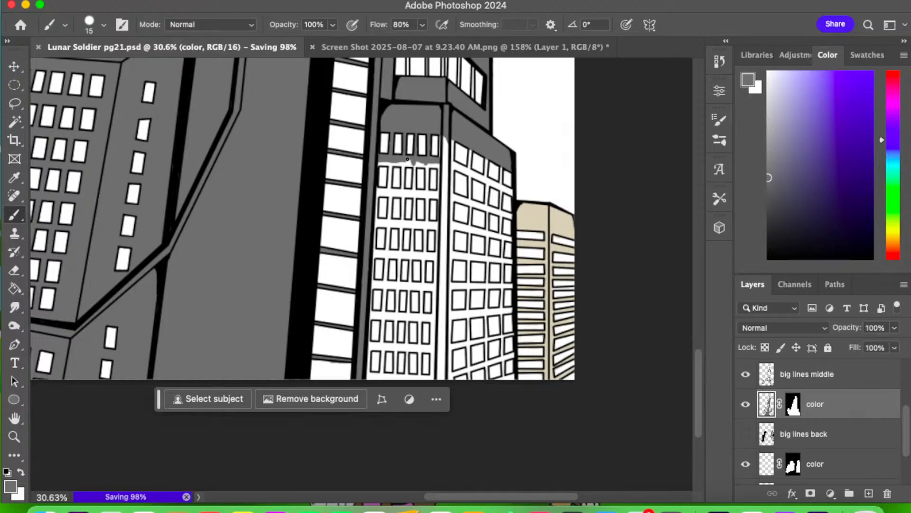
pyautogui.moveTo(389, 164)
pyautogui.mouseDown()
pyautogui.moveTo(445, 168)
pyautogui.moveTo(434, 142)
pyautogui.moveTo(452, 141)
pyautogui.moveTo(440, 161)
pyautogui.moveTo(440, 146)
pyautogui.moveTo(445, 164)
pyautogui.moveTo(451, 137)
pyautogui.moveTo(443, 195)
pyautogui.moveTo(439, 168)
pyautogui.moveTo(447, 265)
pyautogui.moveTo(446, 253)
pyautogui.moveTo(443, 306)
pyautogui.mouseUp()
pyautogui.moveTo(443, 346)
pyautogui.mouseDown()
pyautogui.moveTo(442, 379)
pyautogui.moveTo(439, 364)
pyautogui.mouseUp()
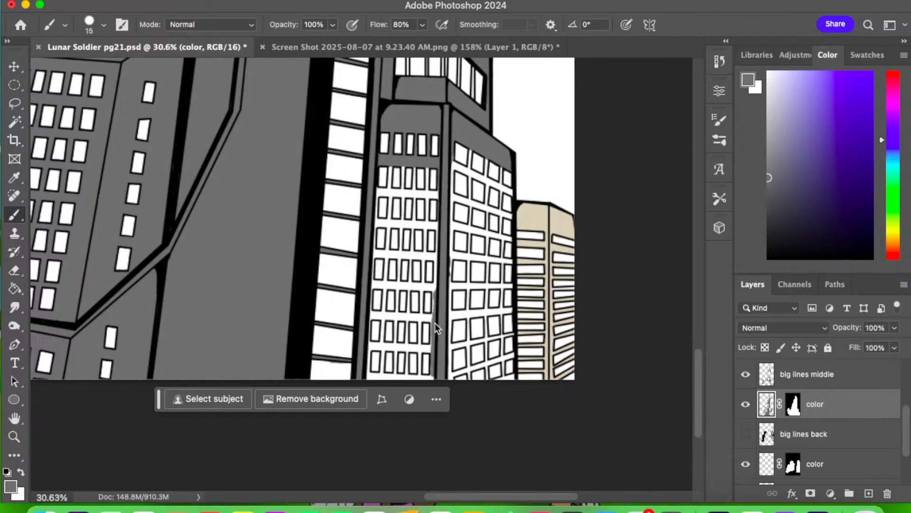
pyautogui.moveTo(434, 308); pyautogui.dragTo(436, 221)
# - Paint the wall around the front face's second to fifth window rows gray and erase the spill on the windows
pyautogui.moveTo(371, 223)
pyautogui.mouseDown()
pyautogui.moveTo(437, 222)
pyautogui.moveTo(371, 221)
pyautogui.moveTo(374, 199)
pyautogui.moveTo(389, 218)
pyautogui.moveTo(389, 168)
pyautogui.moveTo(375, 214)
pyautogui.moveTo(404, 190)
pyautogui.moveTo(404, 163)
pyautogui.moveTo(402, 196)
pyautogui.moveTo(414, 191)
pyautogui.moveTo(416, 167)
pyautogui.moveTo(418, 193)
pyautogui.moveTo(427, 170)
pyautogui.moveTo(440, 193)
pyautogui.moveTo(404, 195)
pyautogui.moveTo(429, 196)
pyautogui.mouseUp()
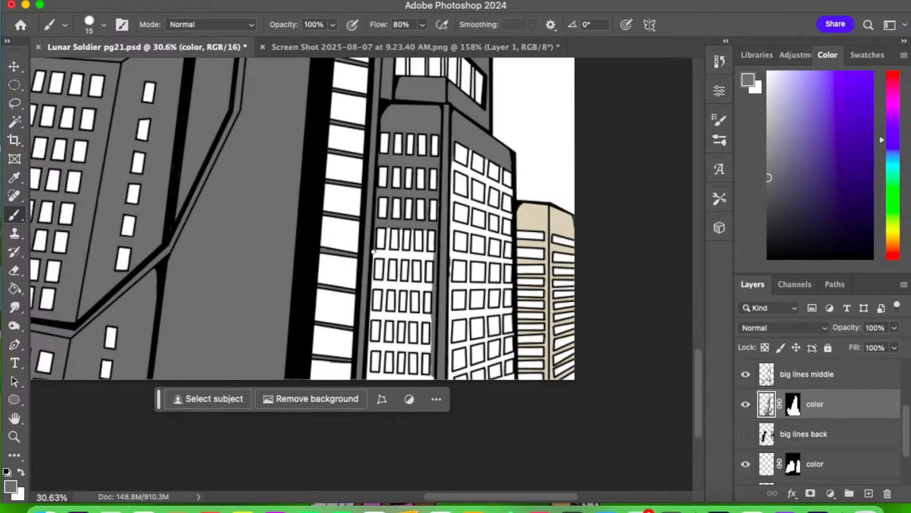
pyautogui.moveTo(374, 252)
pyautogui.mouseDown()
pyautogui.moveTo(389, 229)
pyautogui.moveTo(387, 247)
pyautogui.moveTo(399, 237)
pyautogui.moveTo(391, 252)
pyautogui.moveTo(402, 252)
pyautogui.moveTo(401, 228)
pyautogui.moveTo(400, 256)
pyautogui.moveTo(410, 254)
pyautogui.moveTo(412, 230)
pyautogui.moveTo(413, 253)
pyautogui.moveTo(398, 253)
pyautogui.moveTo(399, 243)
pyautogui.moveTo(425, 245)
pyautogui.moveTo(424, 255)
pyautogui.moveTo(424, 230)
pyautogui.moveTo(431, 260)
pyautogui.moveTo(375, 253)
pyautogui.mouseUp()
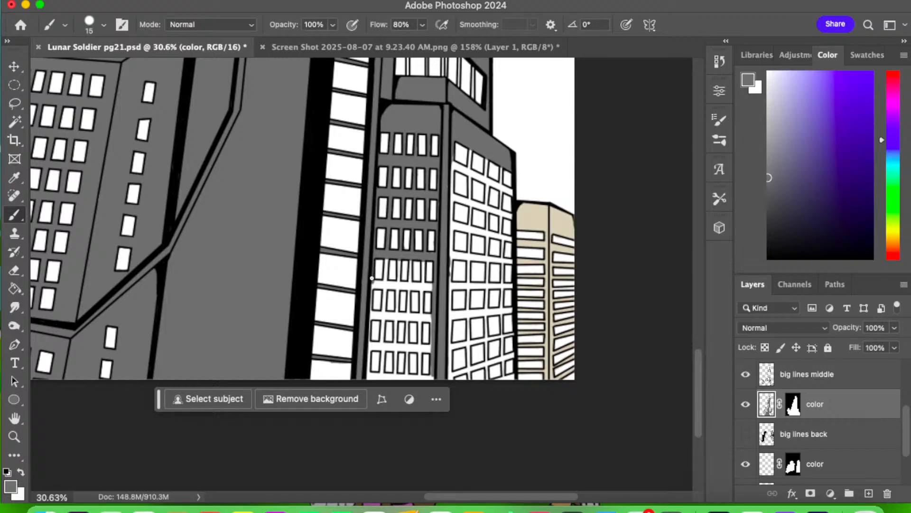
pyautogui.moveTo(383, 283)
pyautogui.mouseDown()
pyautogui.moveTo(388, 255)
pyautogui.moveTo(402, 267)
pyautogui.moveTo(396, 285)
pyautogui.mouseUp()
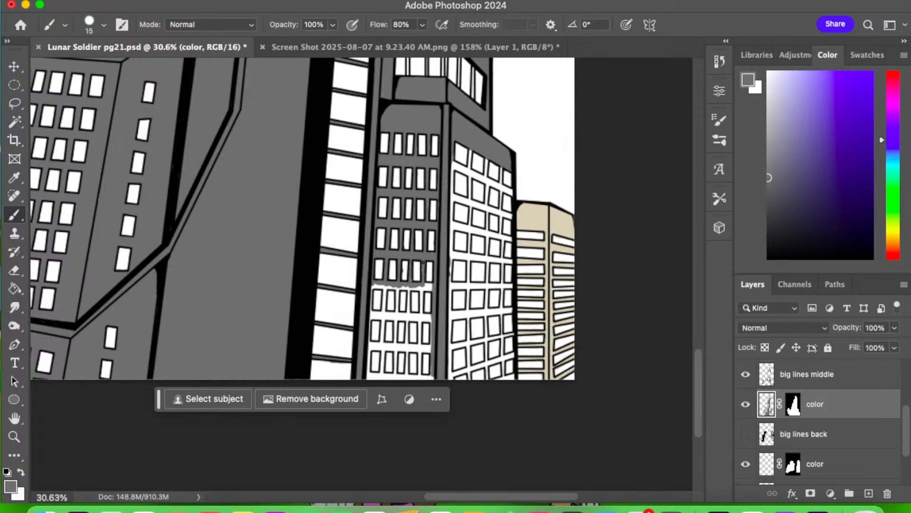
pyautogui.click(19, 272)
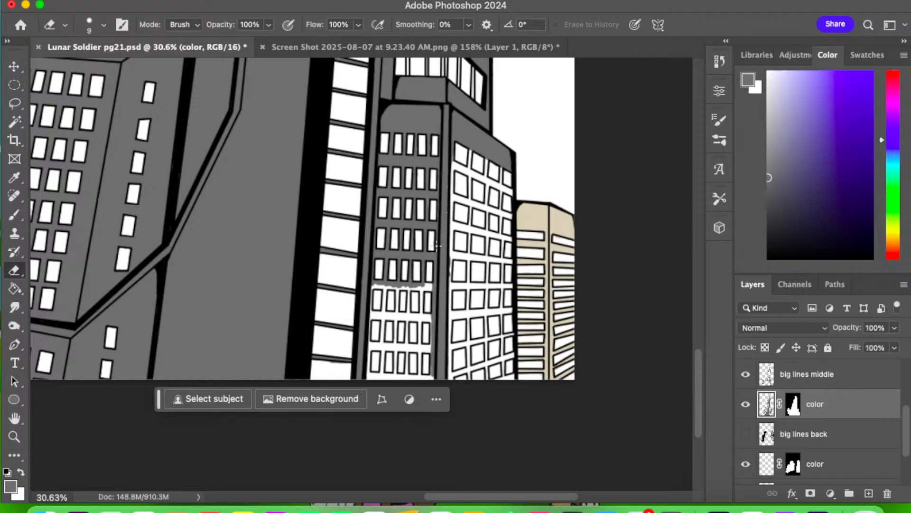
# - Paint the wall around and between the windows of the front face's sixth row gray
pyautogui.click(22, 216)
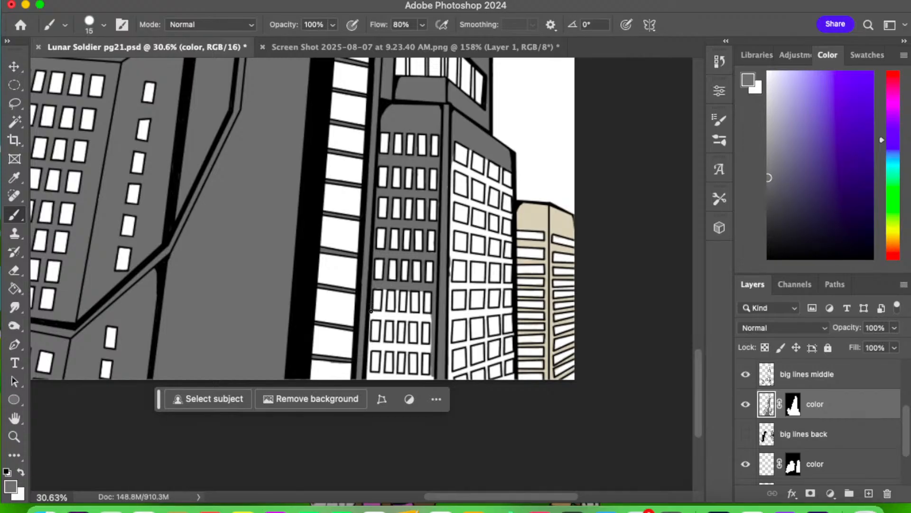
pyautogui.moveTo(381, 307); pyautogui.dragTo(384, 290)
pyautogui.press('e')
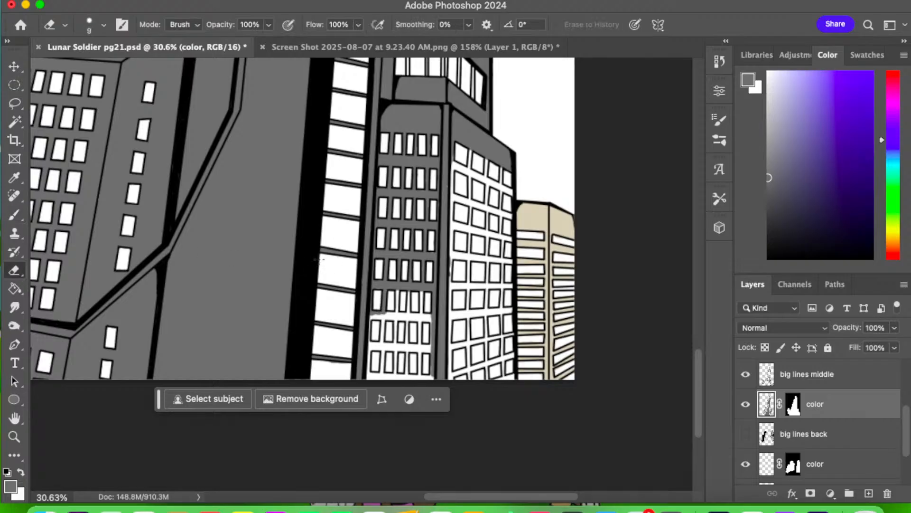
pyautogui.press('b')
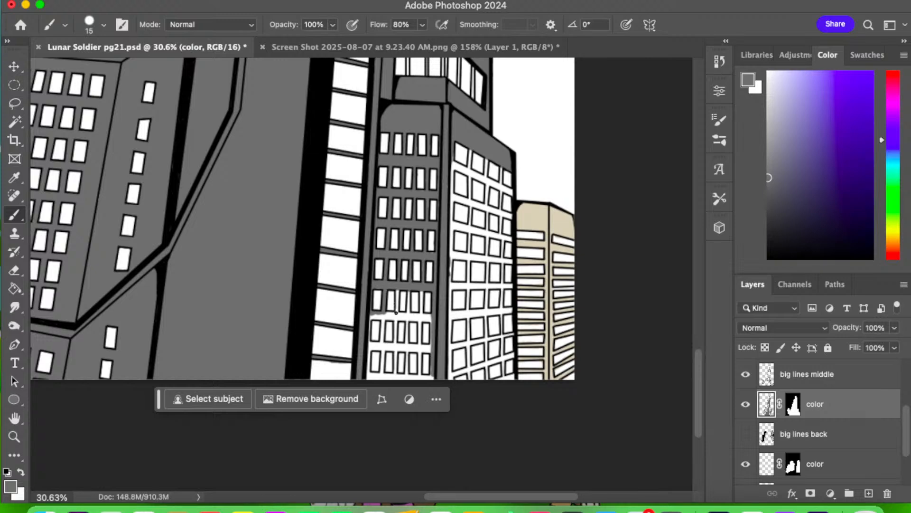
pyautogui.moveTo(396, 313); pyautogui.dragTo(398, 290)
pyautogui.moveTo(421, 315); pyautogui.dragTo(421, 292)
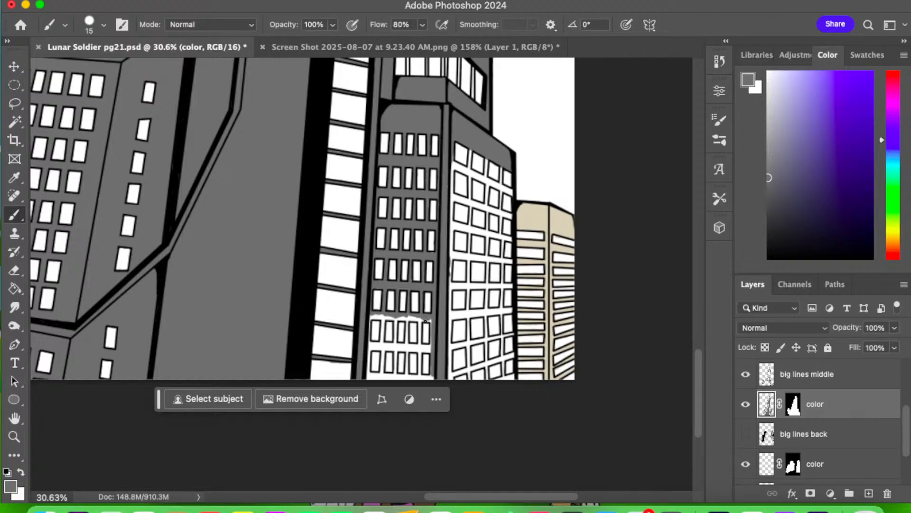
# - Fill the remaining white wall between the sixth and seventh window rows with gray and touch up the face's outer edge
pyautogui.click(14, 436)
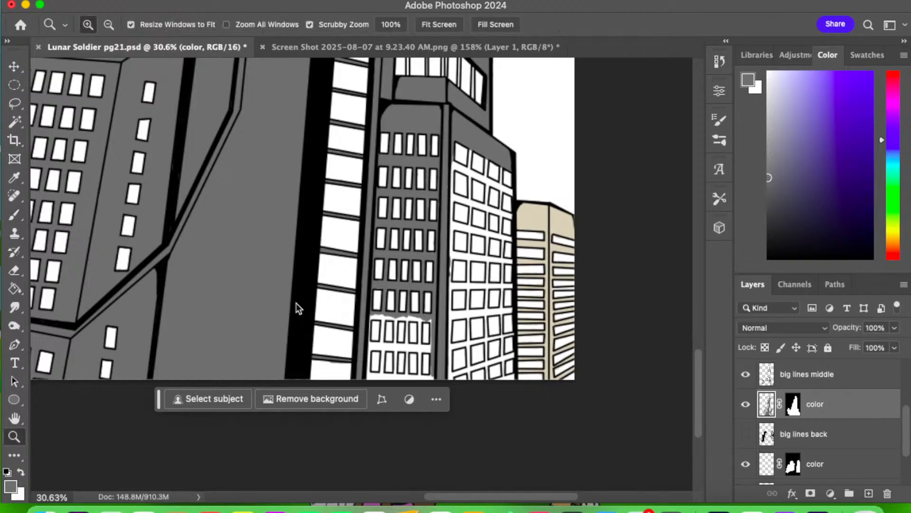
pyautogui.moveTo(266, 324); pyautogui.dragTo(179, 385)
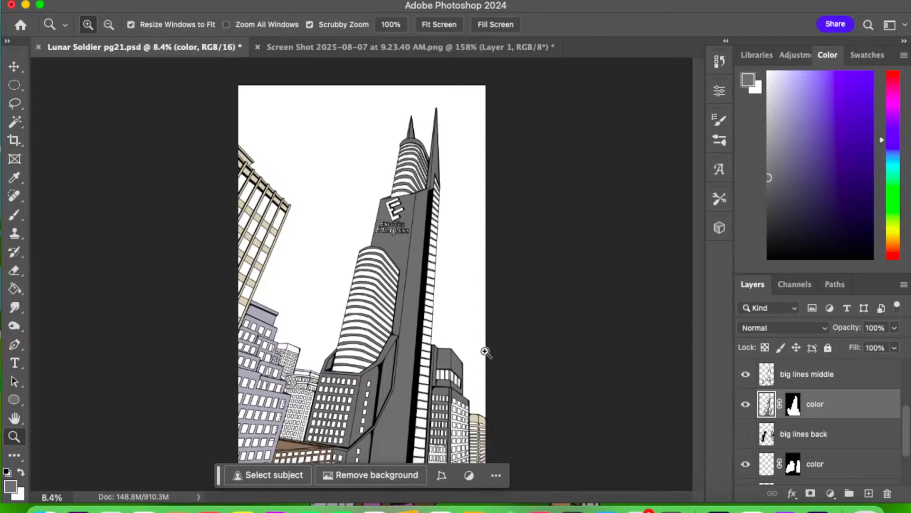
pyautogui.moveTo(456, 439); pyautogui.dragTo(579, 297)
pyautogui.moveTo(699, 363); pyautogui.dragTo(690, 394)
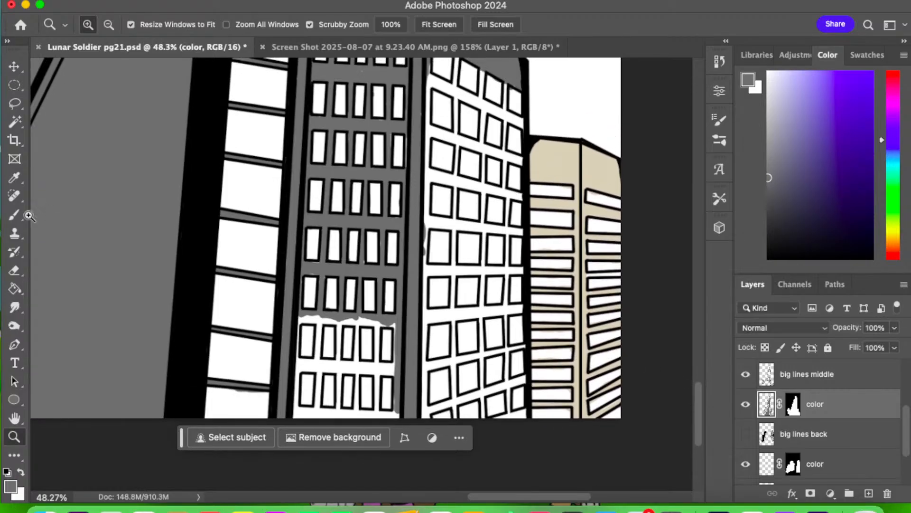
pyautogui.click(23, 209)
pyautogui.moveTo(307, 316)
pyautogui.mouseDown()
pyautogui.moveTo(297, 321)
pyautogui.moveTo(377, 324)
pyautogui.mouseUp()
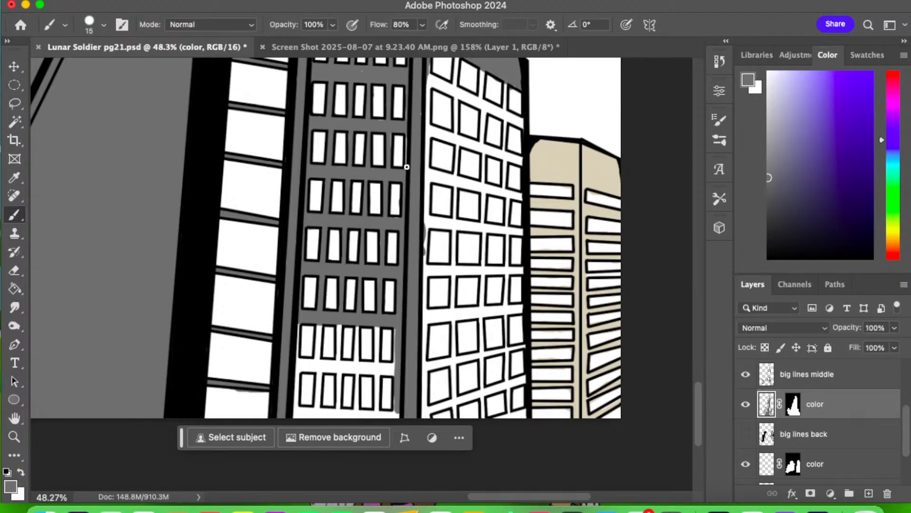
pyautogui.moveTo(406, 166); pyautogui.dragTo(410, 167)
pyautogui.scroll(5, 381, 260)
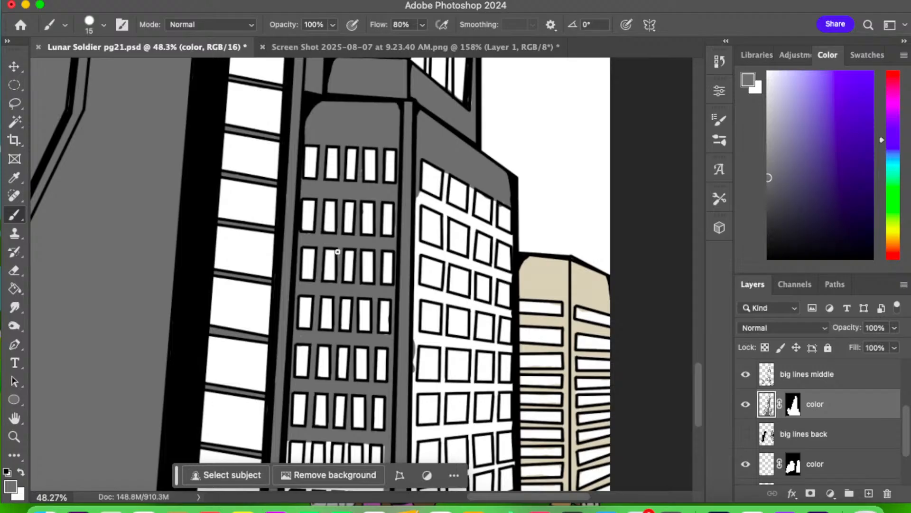
pyautogui.scroll(-7, 375, 304)
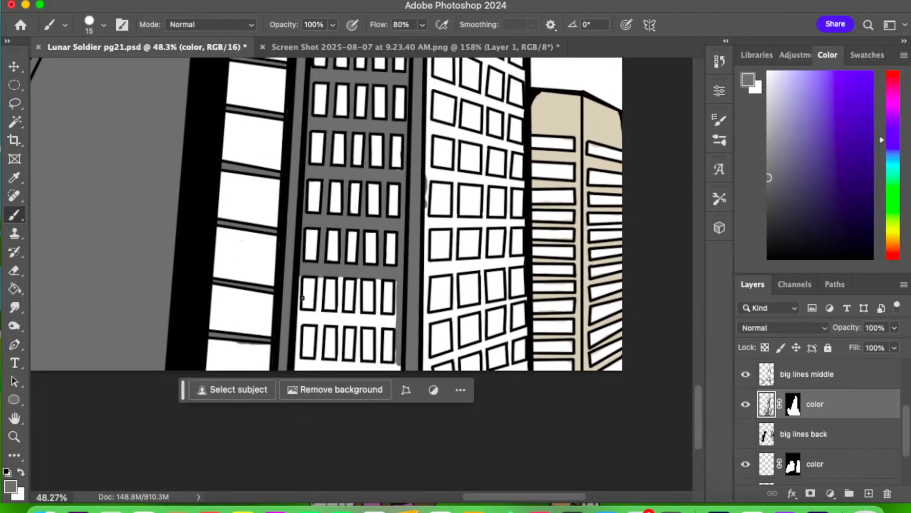
# - Paint the wall around and between the windows of the front face's two lowest rows gray
pyautogui.moveTo(298, 300)
pyautogui.mouseDown()
pyautogui.moveTo(320, 305)
pyautogui.moveTo(318, 315)
pyautogui.moveTo(321, 277)
pyautogui.moveTo(318, 312)
pyautogui.moveTo(338, 315)
pyautogui.moveTo(342, 273)
pyautogui.moveTo(332, 314)
pyautogui.moveTo(353, 316)
pyautogui.moveTo(340, 315)
pyautogui.moveTo(347, 318)
pyautogui.moveTo(344, 231)
pyautogui.moveTo(356, 314)
pyautogui.moveTo(359, 278)
pyautogui.moveTo(360, 317)
pyautogui.moveTo(375, 319)
pyautogui.moveTo(380, 275)
pyautogui.moveTo(378, 319)
pyautogui.moveTo(396, 319)
pyautogui.moveTo(386, 316)
pyautogui.moveTo(397, 315)
pyautogui.moveTo(396, 281)
pyautogui.moveTo(302, 322)
pyautogui.moveTo(332, 320)
pyautogui.moveTo(299, 316)
pyautogui.moveTo(381, 324)
pyautogui.mouseUp()
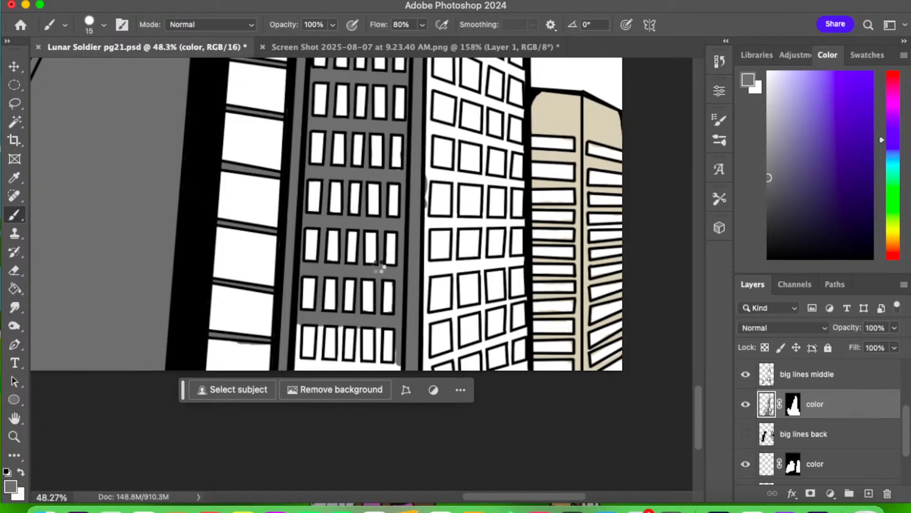
pyautogui.moveTo(294, 344)
pyautogui.mouseDown()
pyautogui.moveTo(296, 362)
pyautogui.moveTo(316, 370)
pyautogui.moveTo(301, 359)
pyautogui.moveTo(310, 364)
pyautogui.moveTo(314, 354)
pyautogui.moveTo(316, 363)
pyautogui.moveTo(320, 339)
pyautogui.moveTo(320, 363)
pyautogui.moveTo(319, 322)
pyautogui.moveTo(319, 361)
pyautogui.mouseUp()
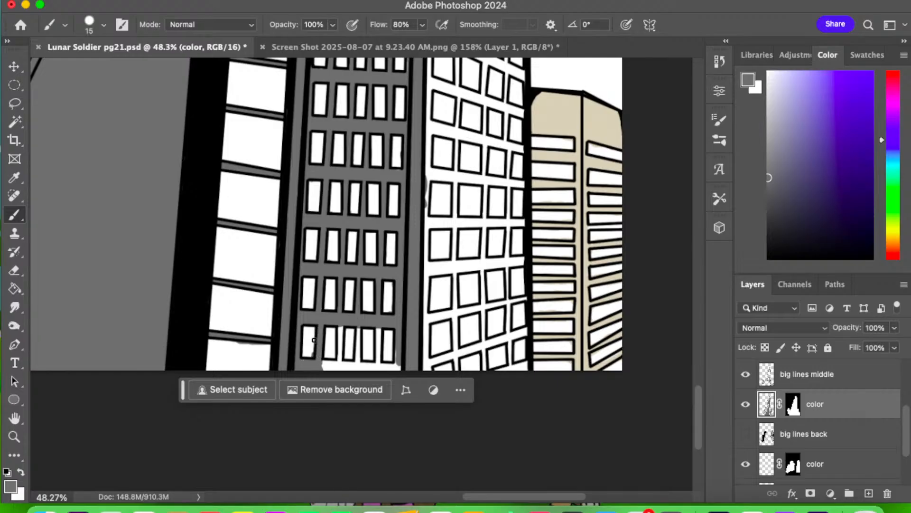
pyautogui.click(15, 270)
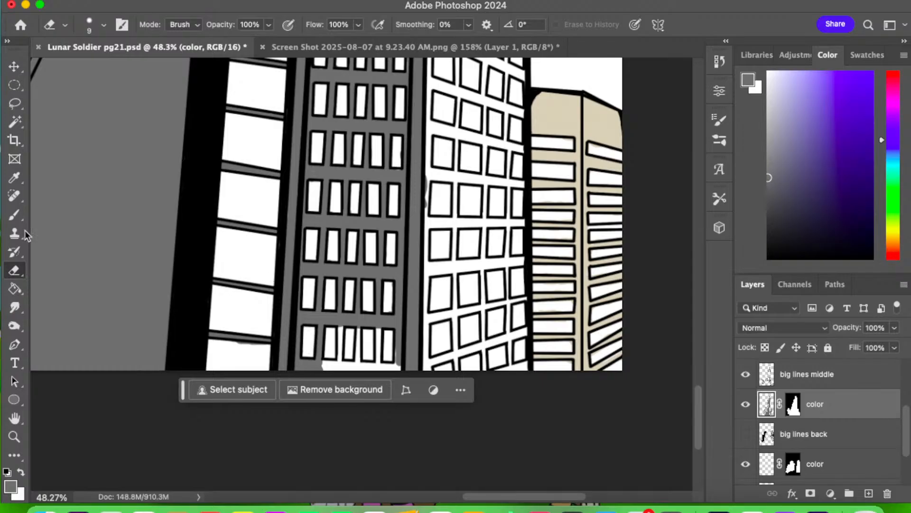
pyautogui.click(15, 216)
pyautogui.moveTo(327, 365)
pyautogui.mouseDown()
pyautogui.moveTo(336, 368)
pyautogui.moveTo(340, 326)
pyautogui.mouseUp()
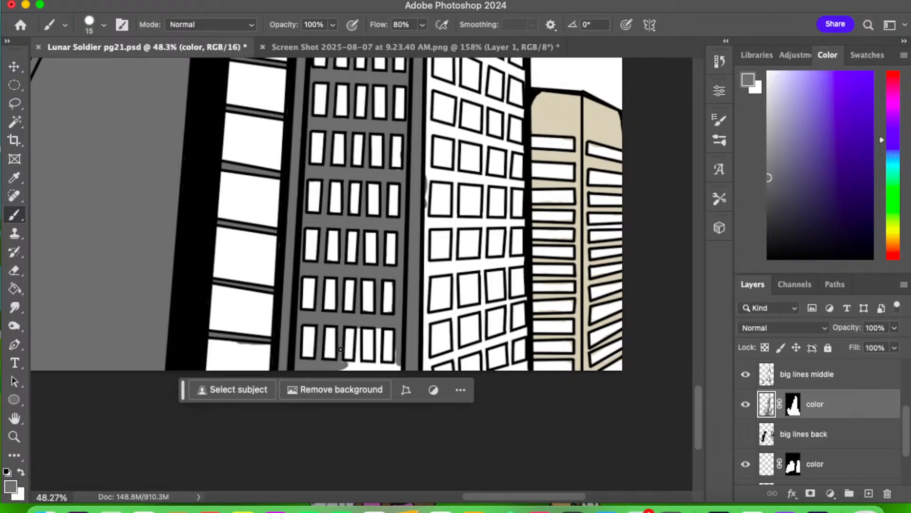
pyautogui.moveTo(348, 362)
pyautogui.mouseDown()
pyautogui.moveTo(358, 329)
pyautogui.moveTo(358, 367)
pyautogui.moveTo(341, 371)
pyautogui.moveTo(396, 369)
pyautogui.moveTo(380, 264)
pyautogui.moveTo(386, 313)
pyautogui.moveTo(379, 353)
pyautogui.mouseUp()
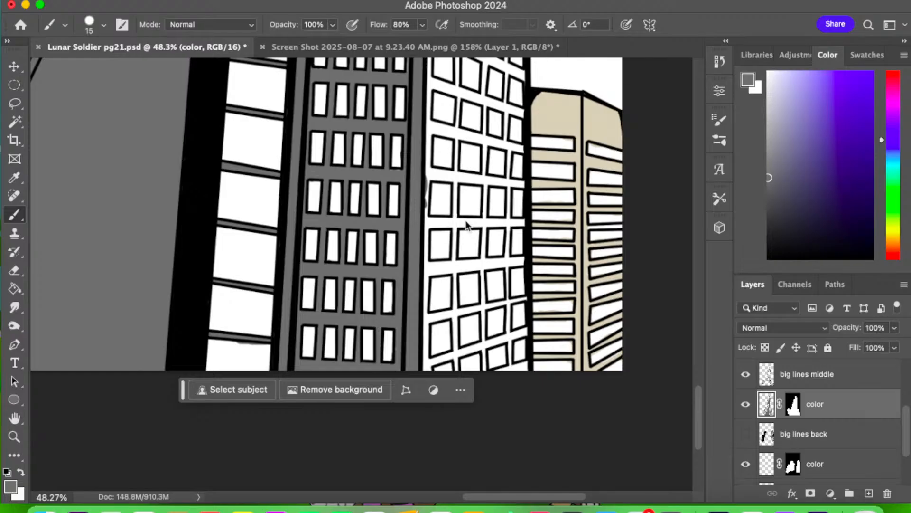
# - Paint the wall around and between the windows of the side face's two lowest rows gray
pyautogui.moveTo(434, 356)
pyautogui.mouseDown()
pyautogui.moveTo(471, 352)
pyautogui.moveTo(455, 356)
pyautogui.moveTo(458, 371)
pyautogui.moveTo(458, 355)
pyautogui.moveTo(426, 367)
pyautogui.moveTo(510, 335)
pyautogui.mouseUp()
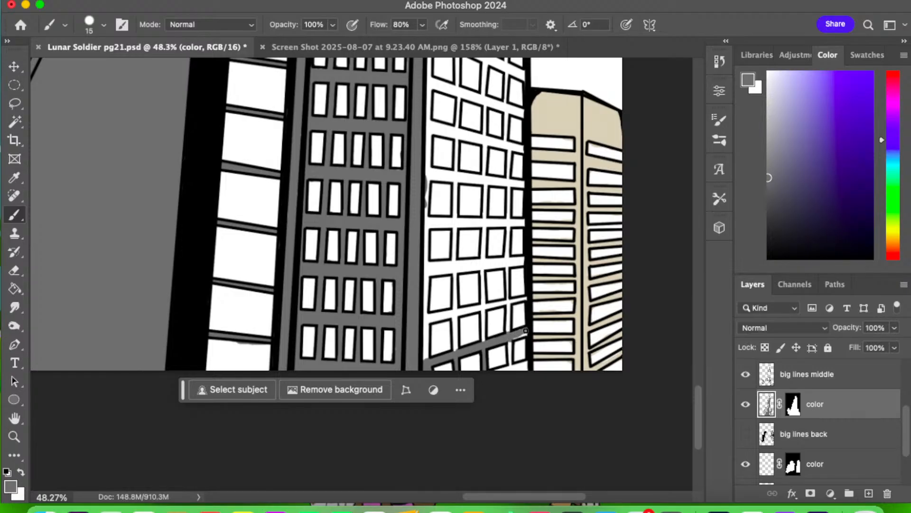
pyautogui.moveTo(516, 337)
pyautogui.mouseDown()
pyautogui.moveTo(511, 369)
pyautogui.moveTo(526, 363)
pyautogui.mouseUp()
pyautogui.moveTo(484, 344); pyautogui.dragTo(481, 304)
pyautogui.moveTo(456, 353)
pyautogui.mouseDown()
pyautogui.moveTo(454, 314)
pyautogui.moveTo(425, 327)
pyautogui.moveTo(427, 355)
pyautogui.moveTo(425, 324)
pyautogui.moveTo(425, 363)
pyautogui.mouseUp()
pyautogui.moveTo(423, 319); pyautogui.dragTo(507, 303)
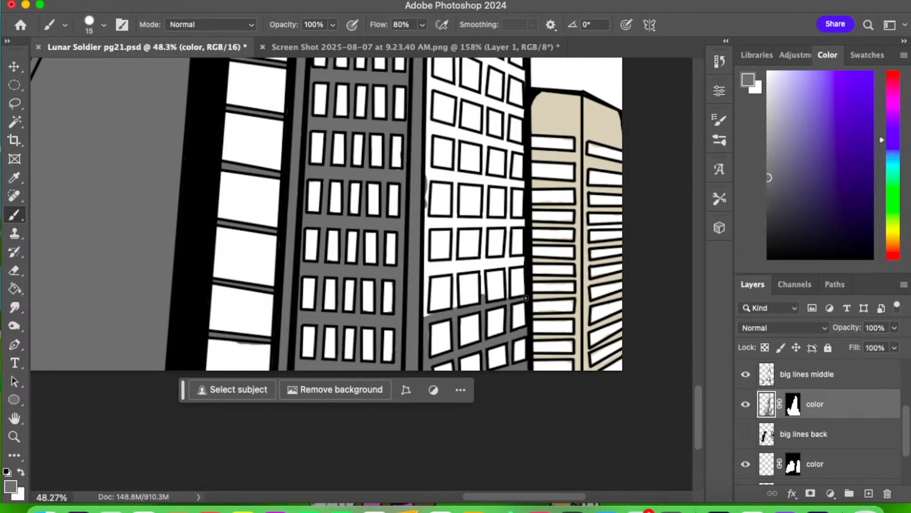
# - Paint the wall between and above the windows of the side face's third- and fourth-lowest rows gray
pyautogui.moveTo(509, 299); pyautogui.dragTo(504, 257)
pyautogui.moveTo(482, 298); pyautogui.dragTo(481, 259)
pyautogui.moveTo(454, 308); pyautogui.dragTo(452, 263)
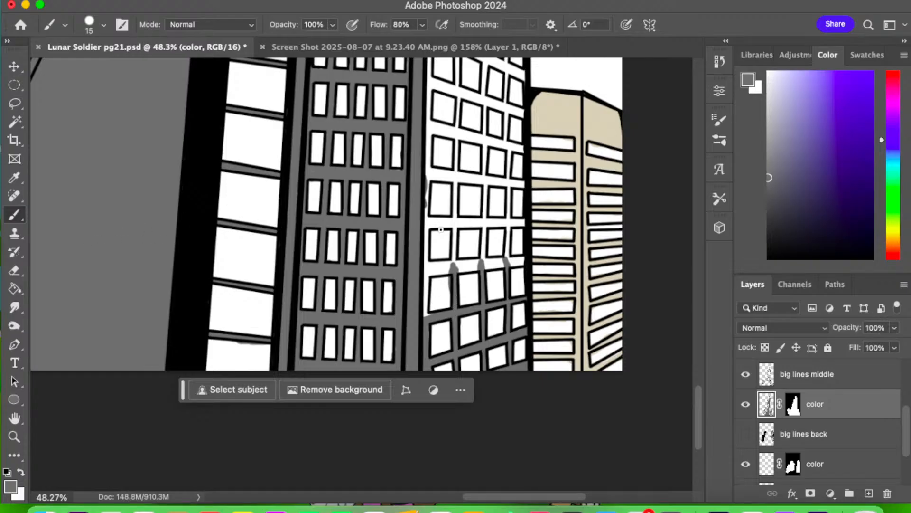
pyautogui.click(16, 272)
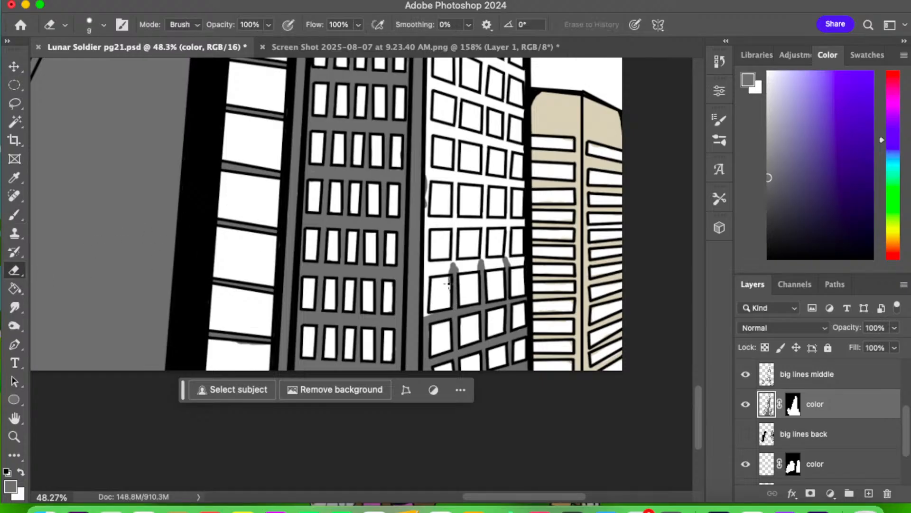
pyautogui.click(14, 215)
pyautogui.moveTo(427, 313)
pyautogui.mouseDown()
pyautogui.moveTo(425, 274)
pyautogui.moveTo(458, 212)
pyautogui.moveTo(546, 163)
pyautogui.moveTo(497, 149)
pyautogui.moveTo(519, 179)
pyautogui.moveTo(444, 264)
pyautogui.moveTo(468, 266)
pyautogui.moveTo(443, 264)
pyautogui.moveTo(524, 263)
pyautogui.moveTo(504, 247)
pyautogui.moveTo(505, 258)
pyautogui.moveTo(508, 219)
pyautogui.mouseUp()
pyautogui.moveTo(484, 258); pyautogui.dragTo(484, 224)
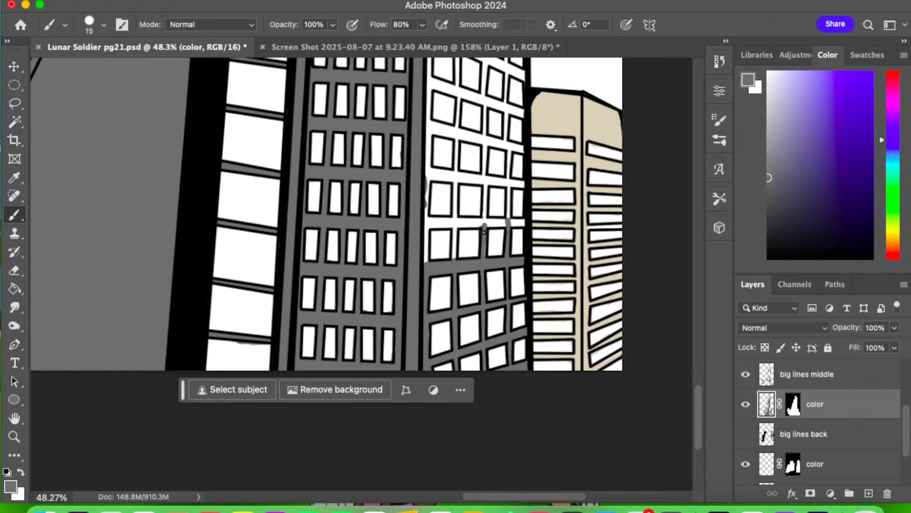
pyautogui.moveTo(456, 254); pyautogui.dragTo(455, 226)
pyautogui.moveTo(426, 258)
pyautogui.mouseDown()
pyautogui.moveTo(420, 223)
pyautogui.moveTo(475, 227)
pyautogui.moveTo(428, 220)
pyautogui.moveTo(509, 225)
pyautogui.mouseUp()
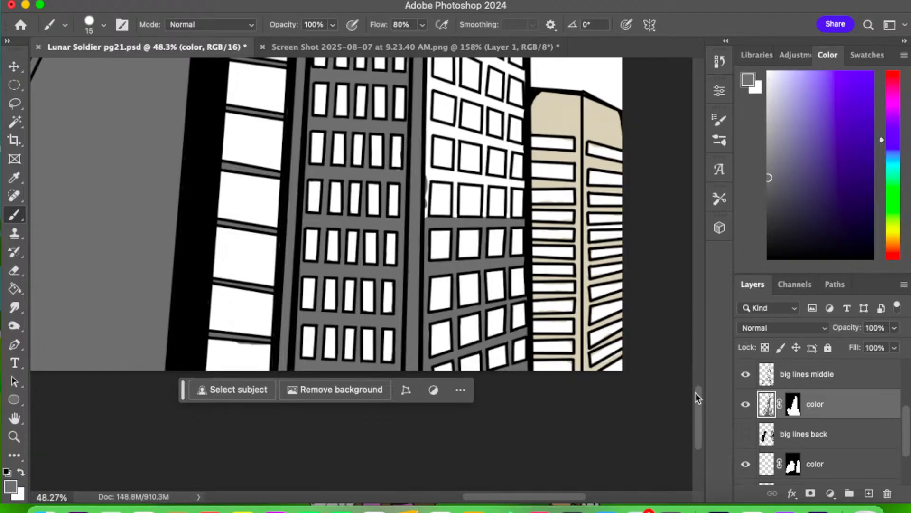
# - Paint the wall around and between the windows of the side face's fourth and fifth rows from the roof gray
pyautogui.moveTo(696, 393); pyautogui.dragTo(692, 383)
pyautogui.moveTo(456, 305)
pyautogui.mouseDown()
pyautogui.moveTo(455, 264)
pyautogui.moveTo(429, 270)
pyautogui.moveTo(428, 302)
pyautogui.moveTo(430, 259)
pyautogui.moveTo(486, 266)
pyautogui.moveTo(484, 305)
pyautogui.moveTo(485, 271)
pyautogui.moveTo(504, 270)
pyautogui.moveTo(488, 263)
pyautogui.moveTo(507, 267)
pyautogui.moveTo(507, 301)
pyautogui.mouseUp()
pyautogui.moveTo(508, 268); pyautogui.dragTo(522, 271)
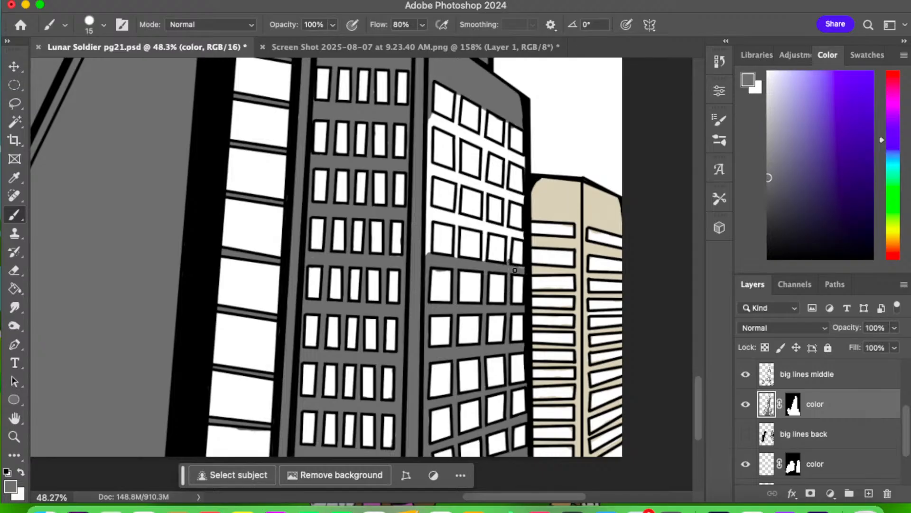
pyautogui.click(15, 270)
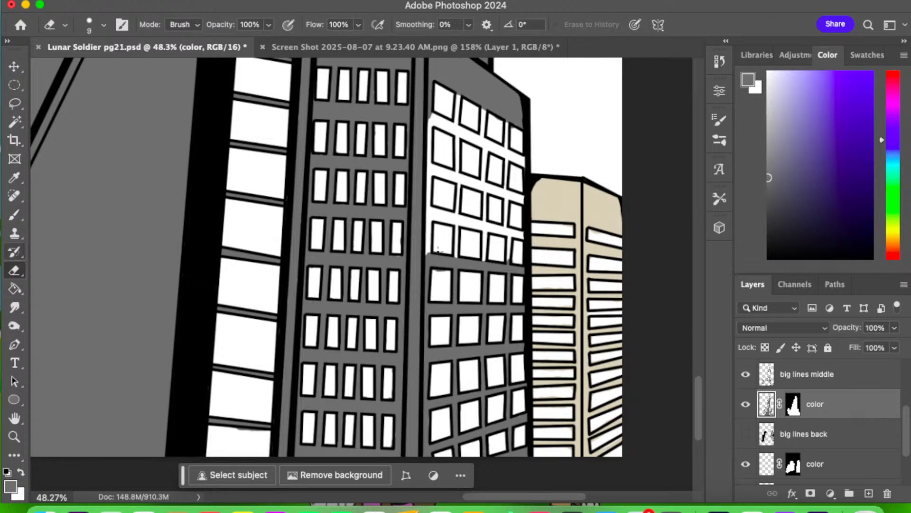
pyautogui.click(14, 215)
pyautogui.moveTo(459, 215)
pyautogui.mouseDown()
pyautogui.moveTo(432, 221)
pyautogui.moveTo(427, 255)
pyautogui.moveTo(430, 222)
pyautogui.moveTo(423, 246)
pyautogui.moveTo(415, 237)
pyautogui.moveTo(392, 259)
pyautogui.moveTo(474, 199)
pyautogui.moveTo(432, 216)
pyautogui.moveTo(426, 258)
pyautogui.moveTo(432, 212)
pyautogui.moveTo(486, 234)
pyautogui.moveTo(484, 262)
pyautogui.moveTo(483, 228)
pyautogui.moveTo(515, 236)
pyautogui.moveTo(504, 219)
pyautogui.mouseUp()
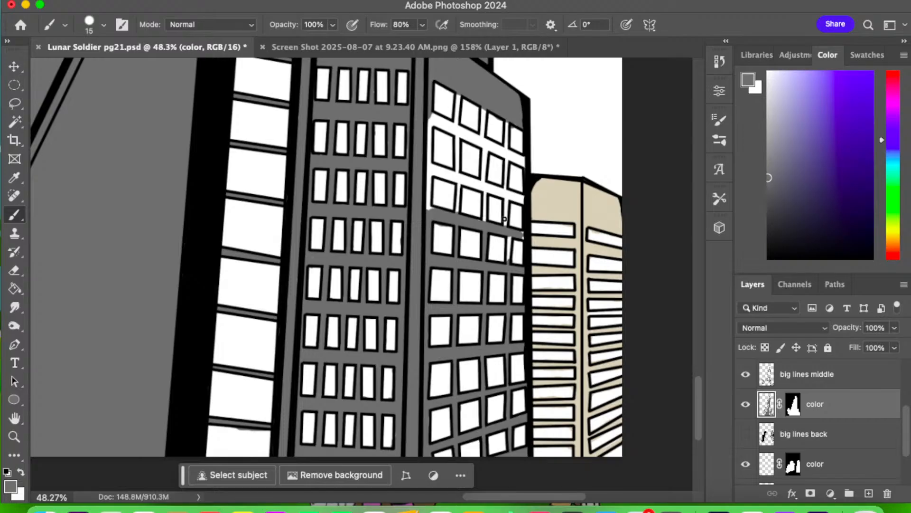
pyautogui.moveTo(508, 258); pyautogui.dragTo(510, 232)
# - Fill the remaining white wall around and between the side face's top three window rows with gray
pyautogui.moveTo(506, 210); pyautogui.dragTo(524, 197)
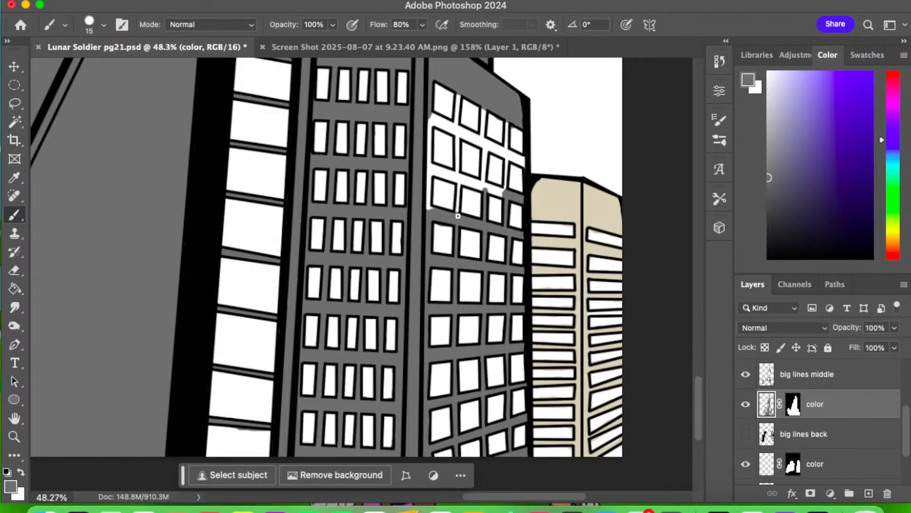
pyautogui.moveTo(458, 213)
pyautogui.mouseDown()
pyautogui.moveTo(461, 179)
pyautogui.moveTo(456, 216)
pyautogui.mouseUp()
pyautogui.moveTo(429, 169); pyautogui.dragTo(502, 195)
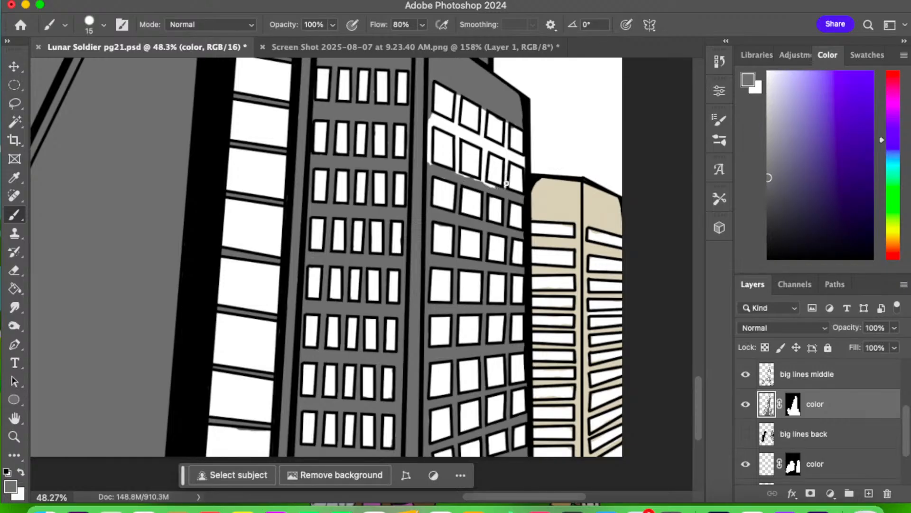
pyautogui.moveTo(508, 161)
pyautogui.mouseDown()
pyautogui.moveTo(508, 152)
pyautogui.moveTo(483, 183)
pyautogui.mouseUp()
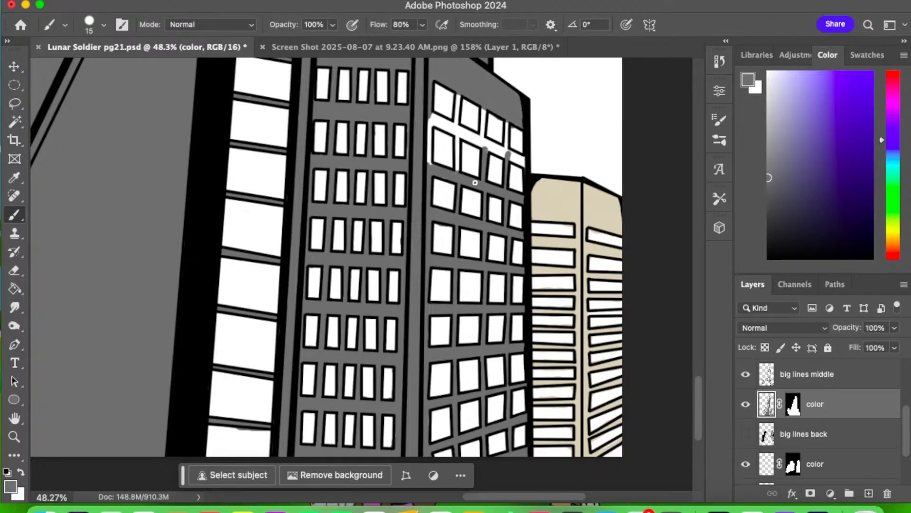
pyautogui.moveTo(428, 168)
pyautogui.mouseDown()
pyautogui.moveTo(428, 137)
pyautogui.moveTo(433, 122)
pyautogui.moveTo(444, 126)
pyautogui.moveTo(430, 143)
pyautogui.moveTo(430, 112)
pyautogui.moveTo(457, 129)
pyautogui.moveTo(443, 125)
pyautogui.moveTo(454, 133)
pyautogui.moveTo(456, 170)
pyautogui.moveTo(456, 126)
pyautogui.moveTo(462, 138)
pyautogui.moveTo(451, 124)
pyautogui.moveTo(468, 135)
pyautogui.moveTo(457, 134)
pyautogui.moveTo(459, 145)
pyautogui.moveTo(455, 125)
pyautogui.moveTo(524, 159)
pyautogui.mouseUp()
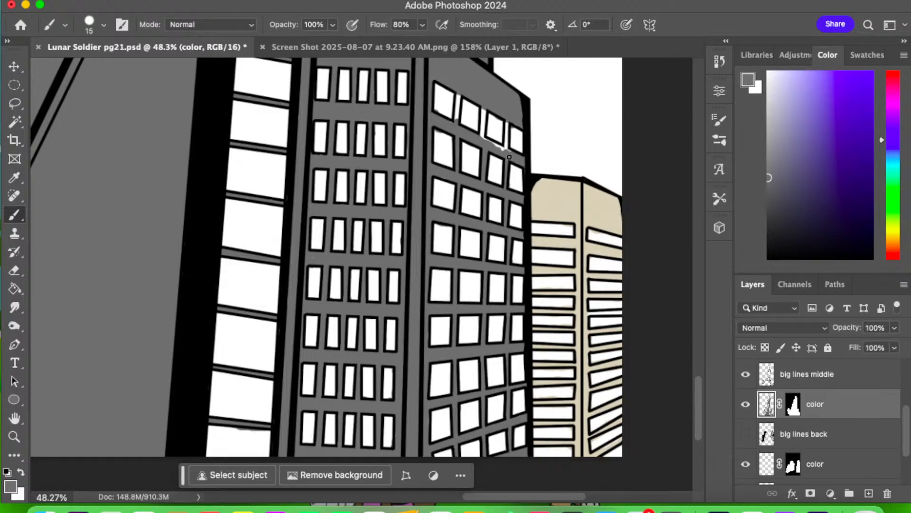
pyautogui.moveTo(503, 150)
pyautogui.mouseDown()
pyautogui.moveTo(483, 125)
pyautogui.moveTo(483, 149)
pyautogui.moveTo(472, 97)
pyautogui.moveTo(455, 124)
pyautogui.moveTo(459, 93)
pyautogui.mouseUp()
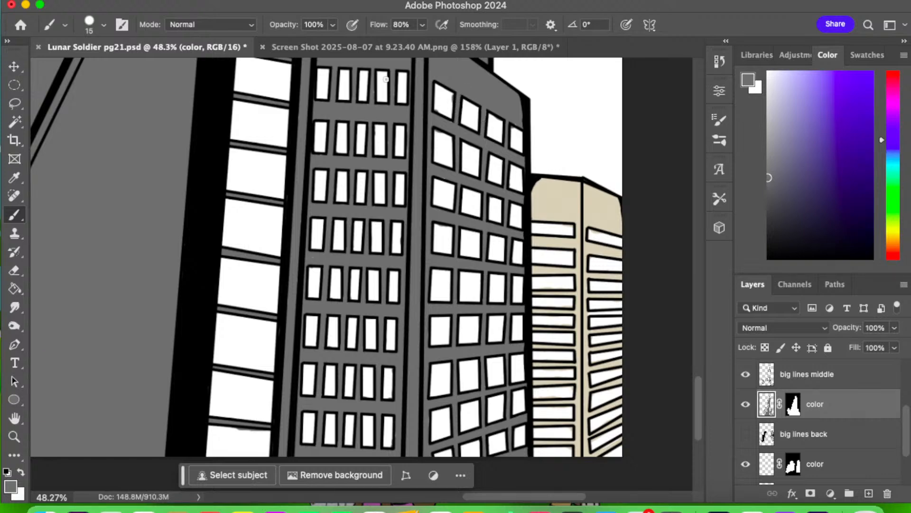
pyautogui.click(14, 270)
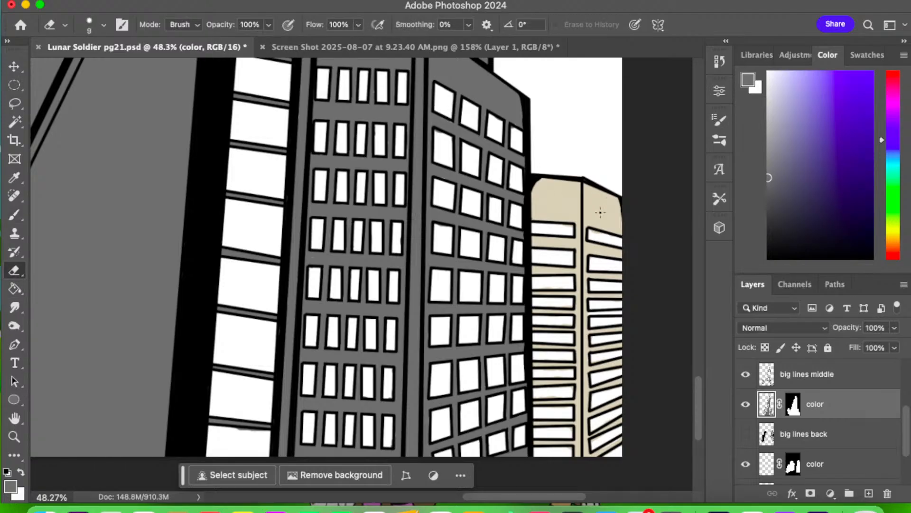
# - Choose a darker gray and paint the vertical dividers of the front window band below the stepped building's roof
pyautogui.click(23, 436)
pyautogui.moveTo(392, 295); pyautogui.dragTo(464, 309)
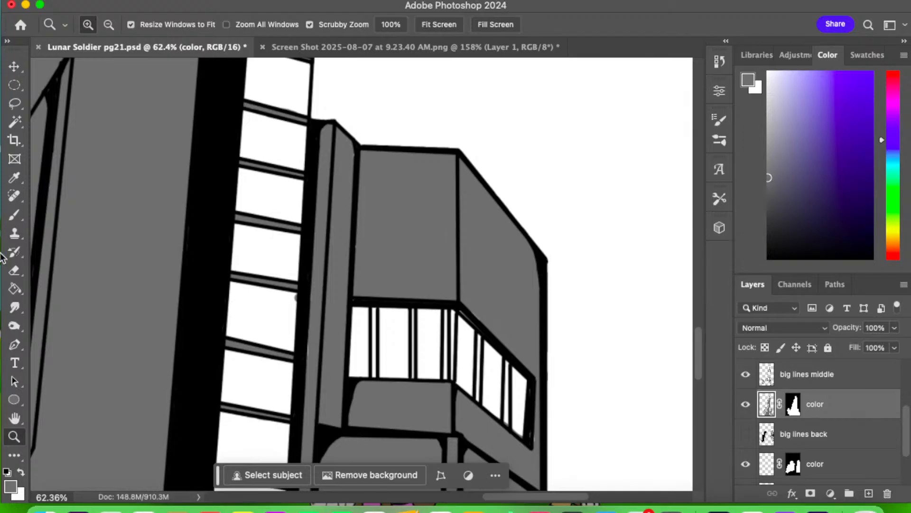
pyautogui.click(15, 272)
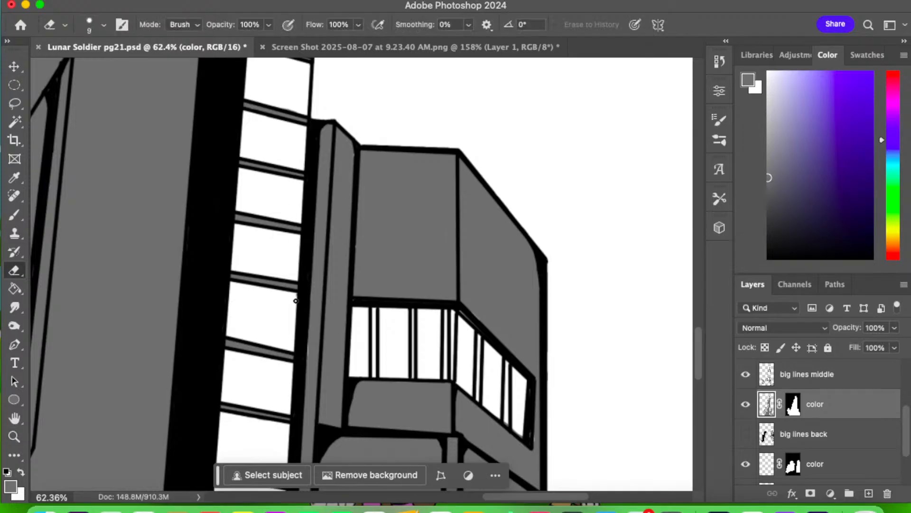
pyautogui.click(16, 214)
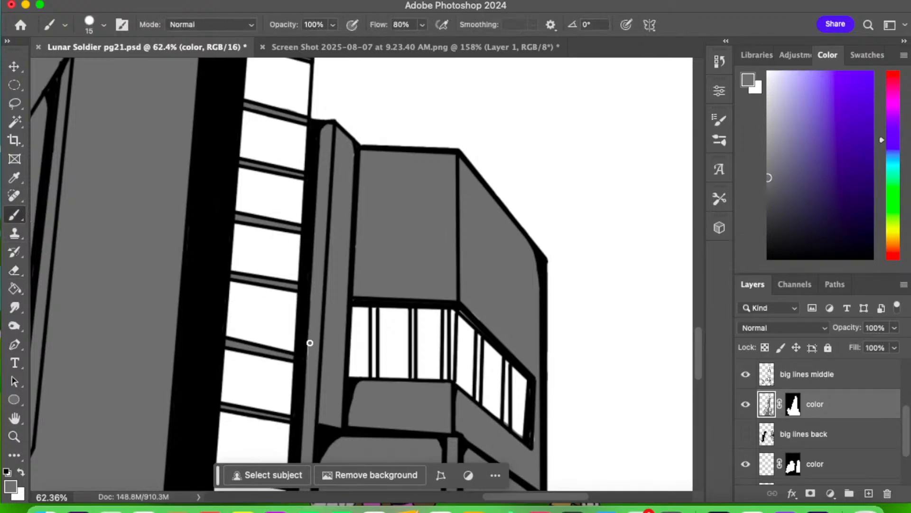
pyautogui.click(764, 198)
pyautogui.moveTo(373, 377); pyautogui.dragTo(373, 308)
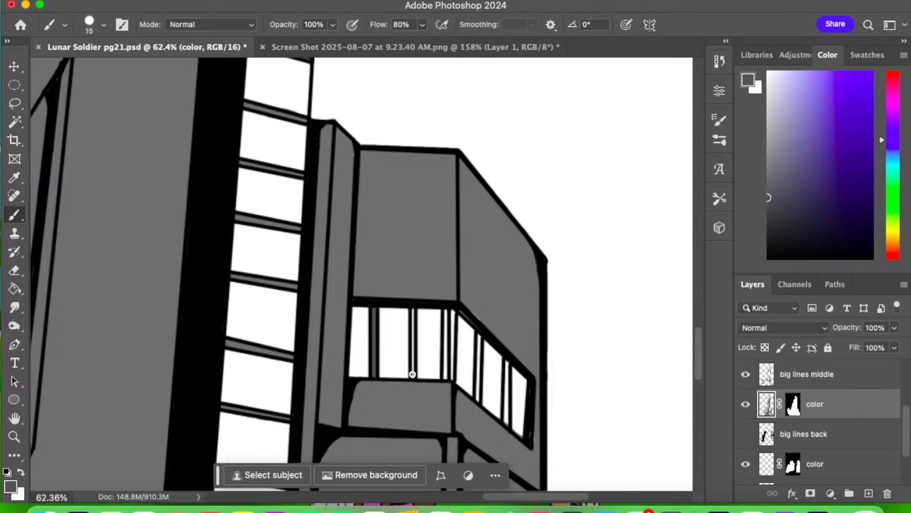
pyautogui.moveTo(413, 373); pyautogui.dragTo(413, 307)
pyautogui.moveTo(446, 377)
pyautogui.mouseDown()
pyautogui.moveTo(449, 313)
pyautogui.moveTo(450, 380)
pyautogui.mouseUp()
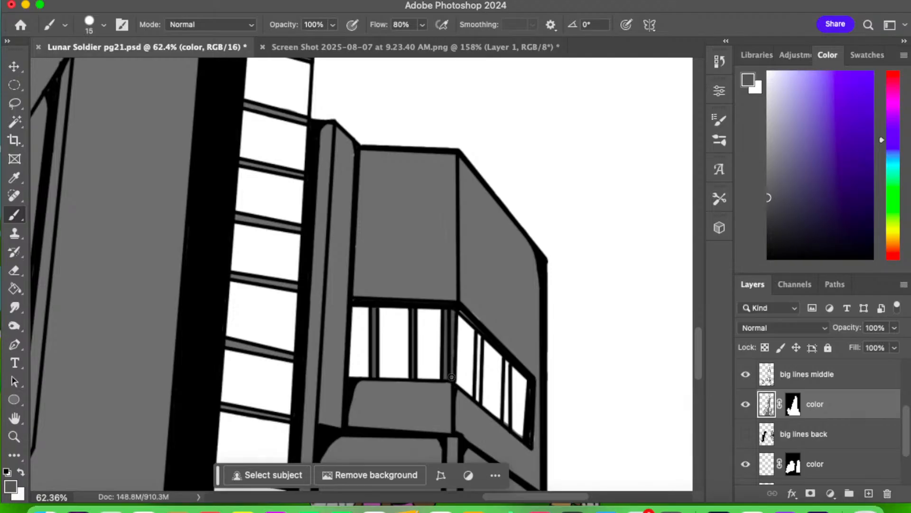
# - Sample the dark gray from a painted divider, paint the angled face's window dividers with it, and resample the lighter wall gray
pyautogui.keyDown('alt'); pyautogui.click(490, 298); pyautogui.keyUp('alt')
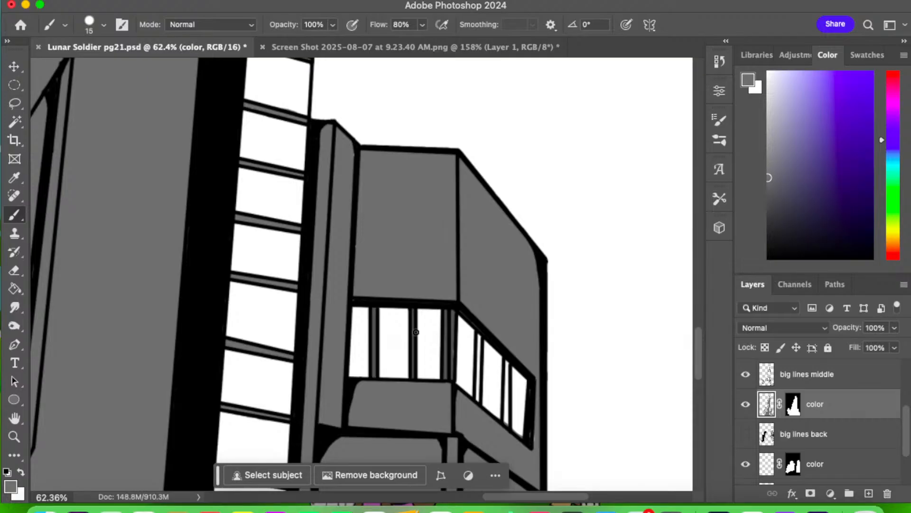
pyautogui.keyDown('alt'); pyautogui.click(376, 335); pyautogui.keyUp('alt')
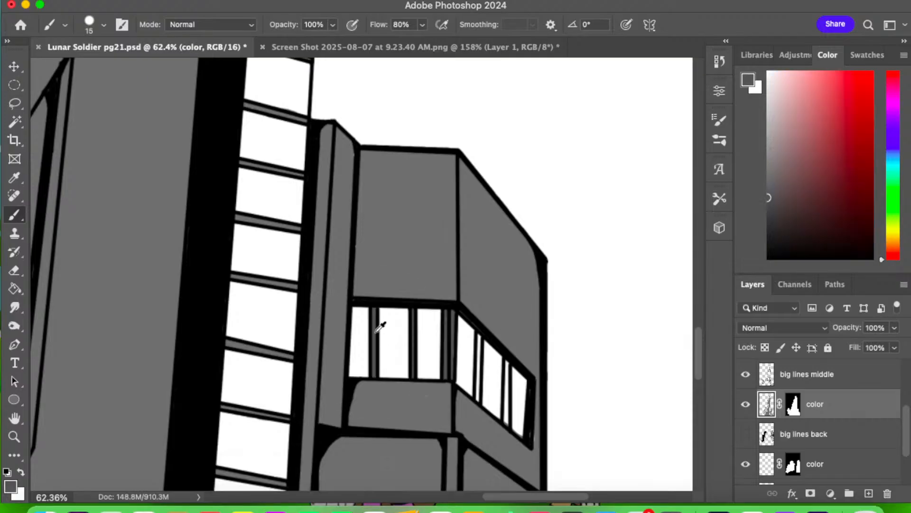
pyautogui.moveTo(478, 398); pyautogui.dragTo(478, 331)
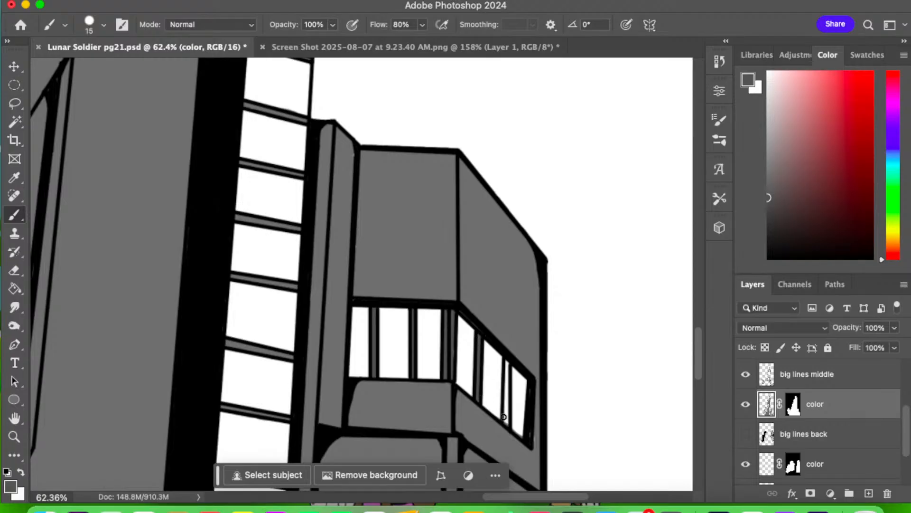
pyautogui.moveTo(507, 422); pyautogui.dragTo(509, 361)
pyautogui.keyDown('alt'); pyautogui.click(523, 323); pyautogui.keyUp('alt')
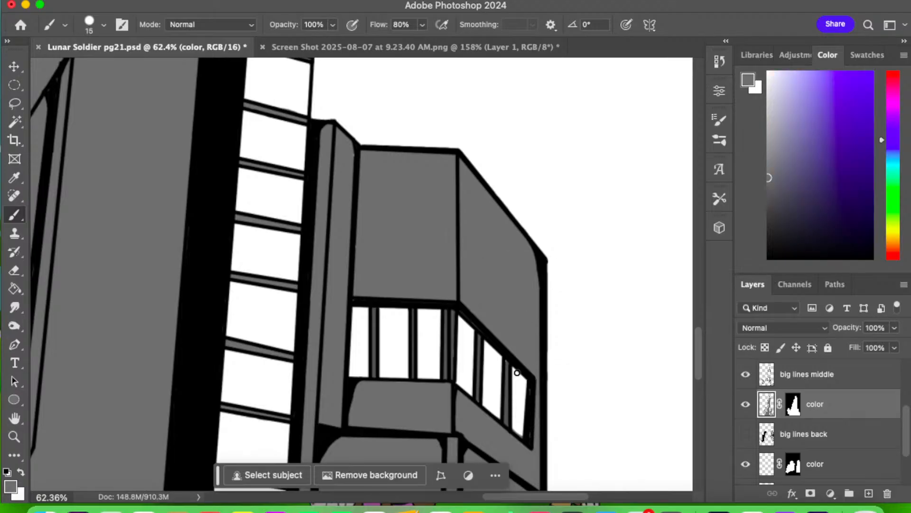
# - Sample the beige of the building at the artwork's left edge as the brush color and bring the unpainted background buildings into view
pyautogui.press('z')
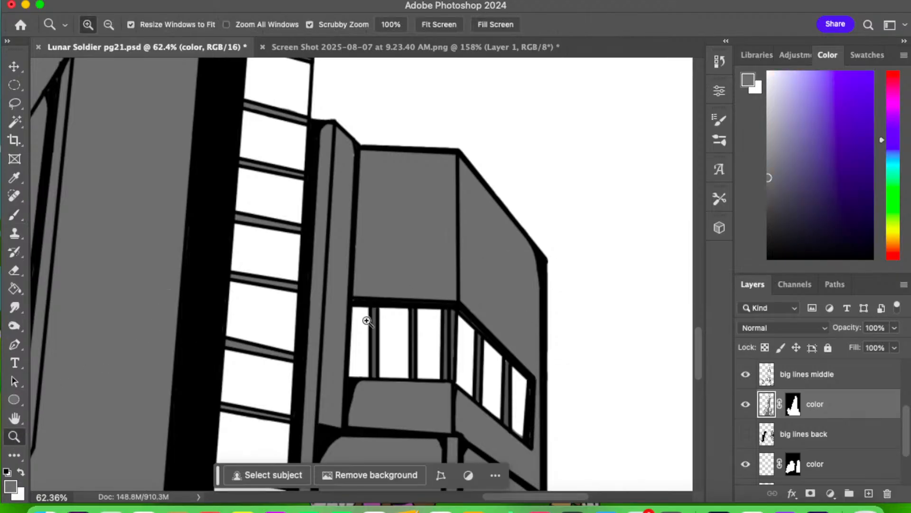
pyautogui.moveTo(366, 319); pyautogui.dragTo(237, 380)
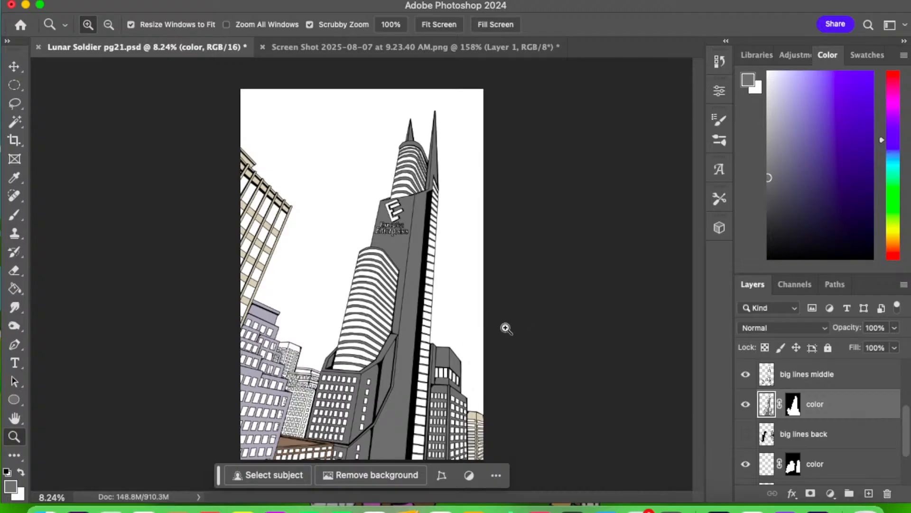
pyautogui.moveTo(297, 427); pyautogui.dragTo(375, 375)
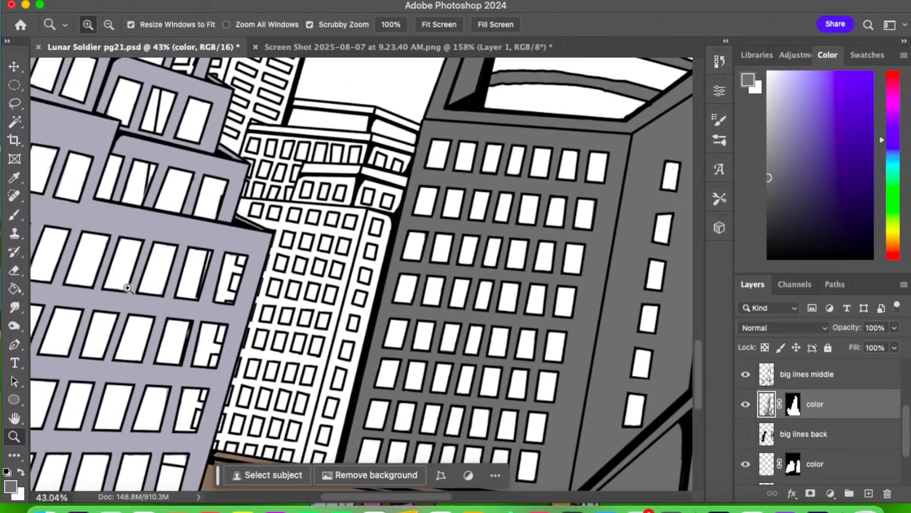
pyautogui.click(21, 214)
pyautogui.moveTo(238, 332)
pyautogui.mouseDown()
pyautogui.moveTo(468, 426)
pyautogui.moveTo(426, 508)
pyautogui.moveTo(407, 509)
pyautogui.mouseUp()
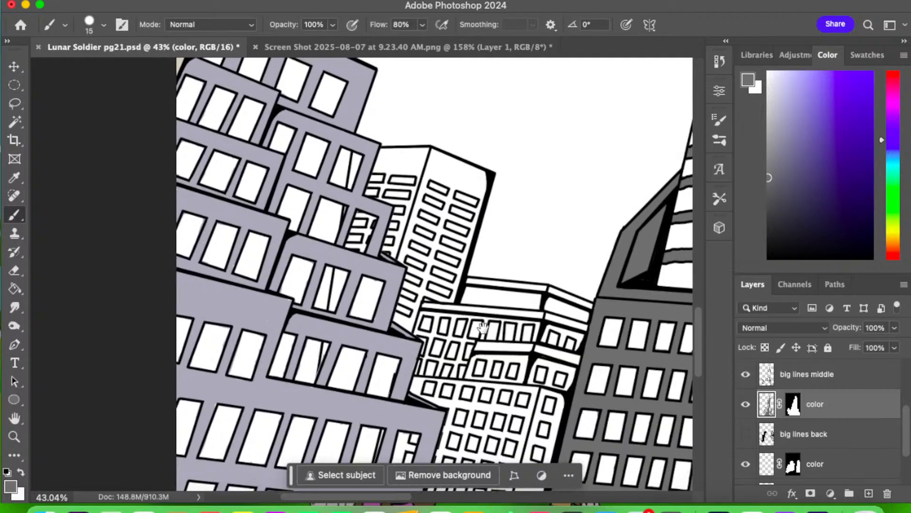
pyautogui.moveTo(483, 327); pyautogui.dragTo(490, 474)
pyautogui.keyDown('alt'); pyautogui.click(218, 79); pyautogui.keyUp('alt')
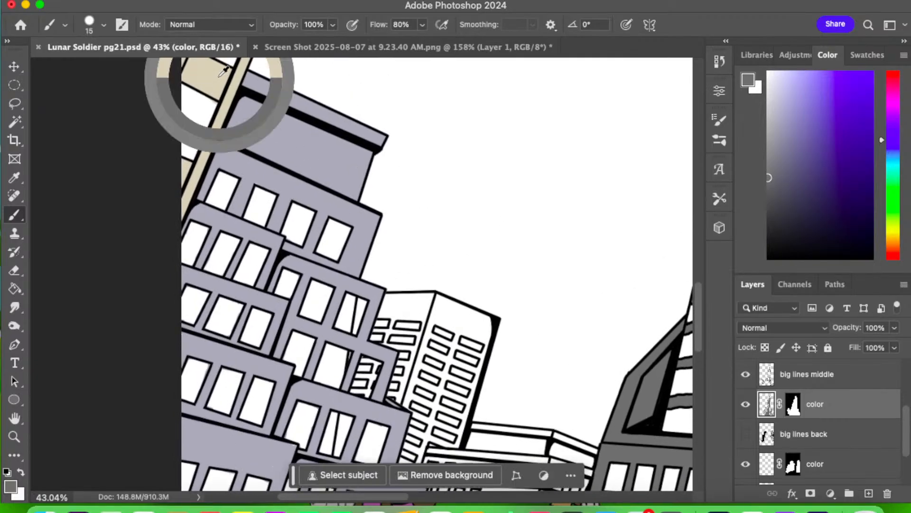
pyautogui.moveTo(566, 391)
pyautogui.mouseDown()
pyautogui.moveTo(456, 228)
pyautogui.moveTo(442, 191)
pyautogui.mouseUp()
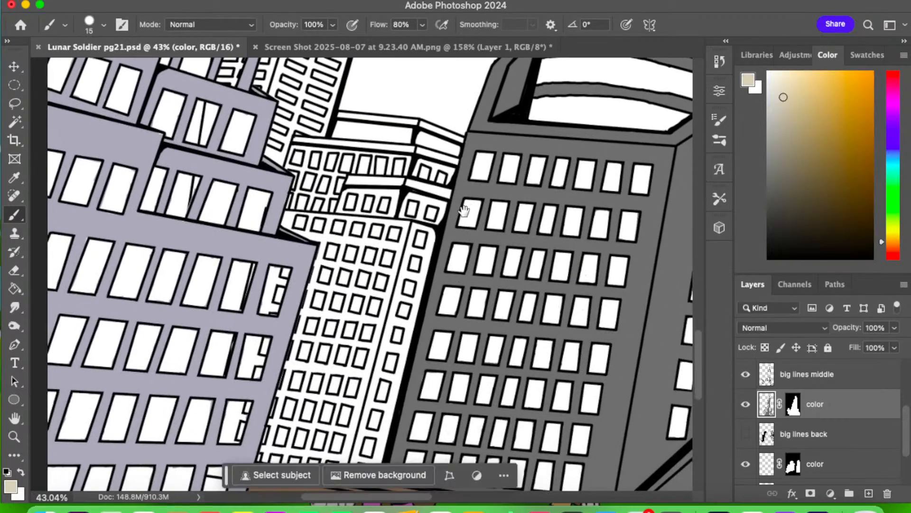
# - Paint the narrow side face of the background building between the lavender and gray buildings beige, working around its windows
pyautogui.moveTo(467, 311)
pyautogui.mouseDown()
pyautogui.moveTo(472, 193)
pyautogui.moveTo(464, 196)
pyautogui.mouseUp()
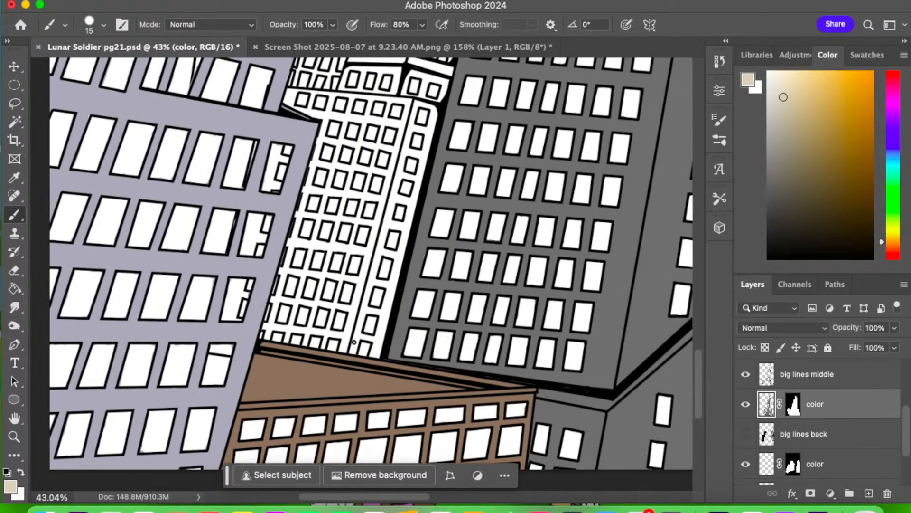
pyautogui.moveTo(344, 348)
pyautogui.mouseDown()
pyautogui.moveTo(363, 335)
pyautogui.moveTo(378, 349)
pyautogui.moveTo(395, 271)
pyautogui.moveTo(384, 310)
pyautogui.moveTo(363, 310)
pyautogui.moveTo(355, 339)
pyautogui.moveTo(369, 283)
pyautogui.moveTo(391, 284)
pyautogui.moveTo(377, 279)
pyautogui.moveTo(386, 306)
pyautogui.moveTo(398, 258)
pyautogui.moveTo(392, 277)
pyautogui.moveTo(401, 266)
pyautogui.moveTo(388, 246)
pyautogui.moveTo(371, 270)
pyautogui.moveTo(390, 257)
pyautogui.mouseUp()
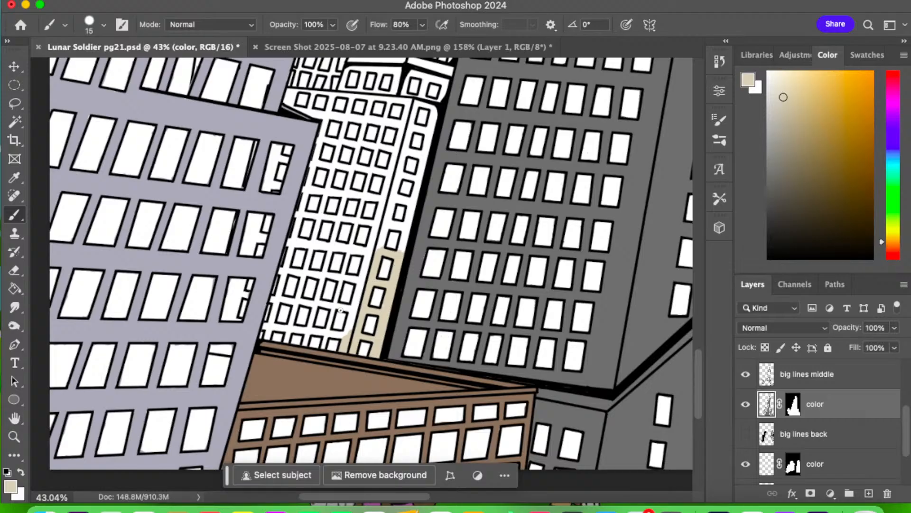
pyautogui.moveTo(345, 339)
pyautogui.mouseDown()
pyautogui.moveTo(377, 223)
pyautogui.moveTo(377, 248)
pyautogui.moveTo(388, 227)
pyautogui.moveTo(404, 231)
pyautogui.moveTo(400, 251)
pyautogui.moveTo(404, 224)
pyautogui.moveTo(404, 239)
pyautogui.moveTo(407, 231)
pyautogui.moveTo(411, 162)
pyautogui.moveTo(404, 225)
pyautogui.moveTo(388, 225)
pyautogui.moveTo(395, 204)
pyautogui.moveTo(390, 216)
pyautogui.moveTo(376, 231)
pyautogui.mouseUp()
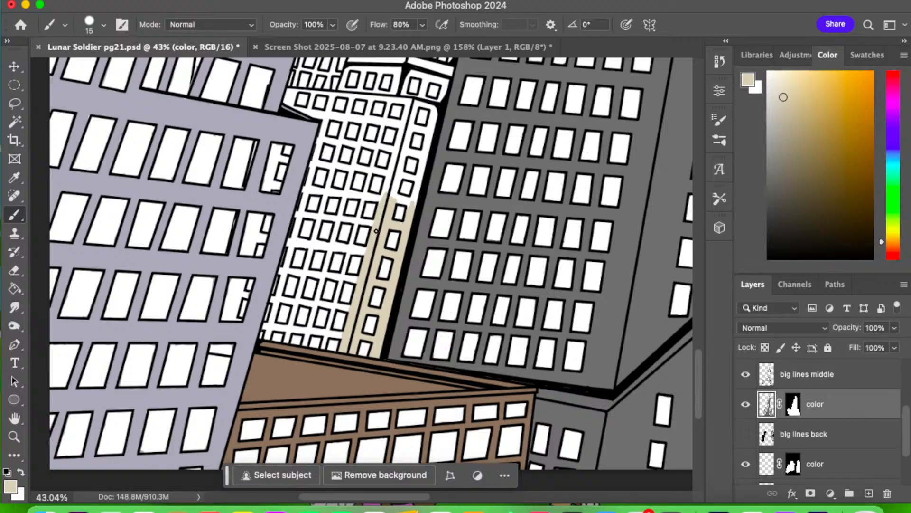
pyautogui.moveTo(388, 185); pyautogui.dragTo(381, 199)
pyautogui.moveTo(395, 192)
pyautogui.mouseDown()
pyautogui.moveTo(412, 202)
pyautogui.moveTo(411, 213)
pyautogui.moveTo(434, 121)
pyautogui.moveTo(420, 179)
pyautogui.moveTo(398, 187)
pyautogui.moveTo(400, 179)
pyautogui.moveTo(392, 191)
pyautogui.moveTo(387, 179)
pyautogui.moveTo(407, 174)
pyautogui.moveTo(405, 159)
pyautogui.moveTo(420, 155)
pyautogui.moveTo(406, 155)
pyautogui.moveTo(404, 168)
pyautogui.moveTo(440, 123)
pyautogui.moveTo(429, 165)
pyautogui.moveTo(422, 160)
pyautogui.moveTo(409, 179)
pyautogui.moveTo(425, 163)
pyautogui.moveTo(434, 109)
pyautogui.moveTo(393, 149)
pyautogui.moveTo(409, 107)
pyautogui.moveTo(428, 104)
pyautogui.moveTo(405, 118)
pyautogui.mouseUp()
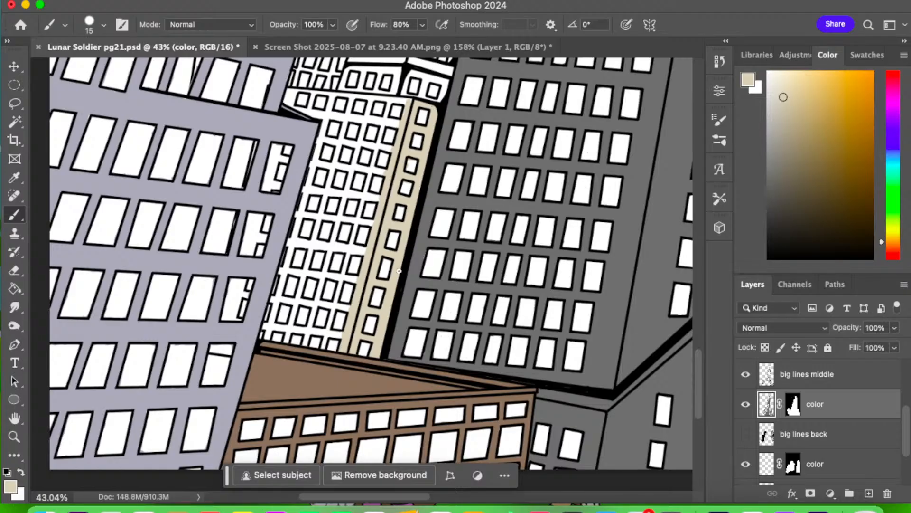
# - Paint the beige building's lower setback and the top window row of its main facade beige around the windows
pyautogui.moveTo(380, 275)
pyautogui.mouseDown()
pyautogui.moveTo(362, 317)
pyautogui.moveTo(365, 357)
pyautogui.mouseUp()
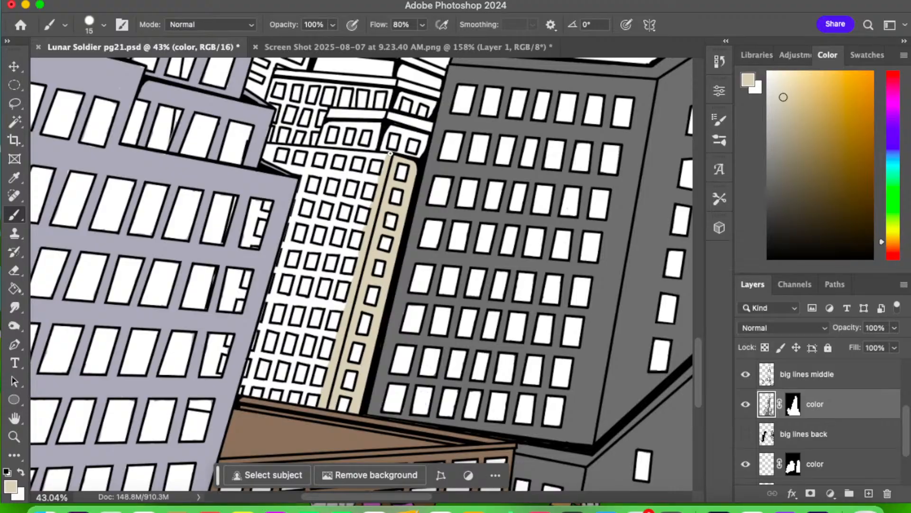
pyautogui.moveTo(390, 154)
pyautogui.mouseDown()
pyautogui.moveTo(401, 130)
pyautogui.moveTo(395, 127)
pyautogui.moveTo(404, 131)
pyautogui.moveTo(402, 149)
pyautogui.moveTo(402, 135)
pyautogui.moveTo(400, 152)
pyautogui.moveTo(386, 150)
pyautogui.moveTo(413, 159)
pyautogui.moveTo(415, 138)
pyautogui.mouseUp()
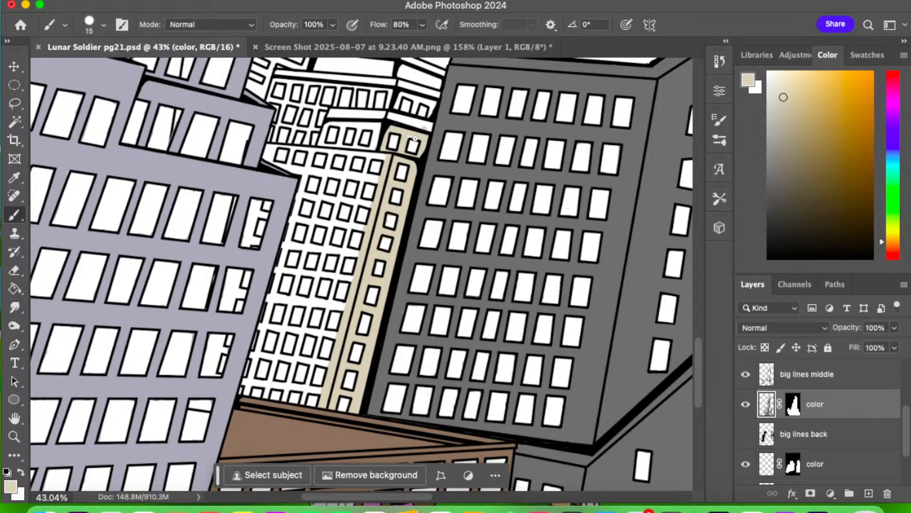
pyautogui.moveTo(330, 122)
pyautogui.mouseDown()
pyautogui.moveTo(376, 123)
pyautogui.moveTo(374, 137)
pyautogui.mouseUp()
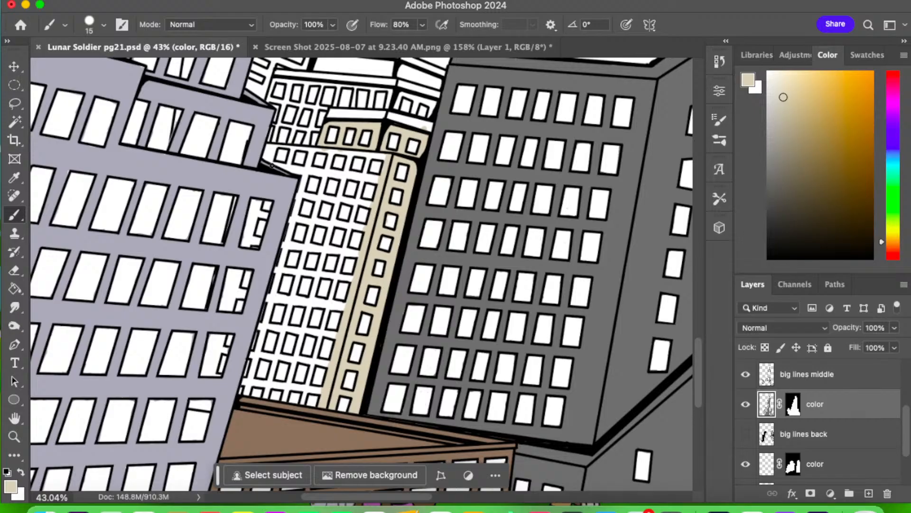
pyautogui.moveTo(265, 163)
pyautogui.mouseDown()
pyautogui.moveTo(289, 147)
pyautogui.moveTo(288, 165)
pyautogui.moveTo(274, 162)
pyautogui.moveTo(304, 176)
pyautogui.moveTo(291, 159)
pyautogui.moveTo(290, 147)
pyautogui.moveTo(301, 149)
pyautogui.moveTo(287, 146)
pyautogui.moveTo(312, 152)
pyautogui.moveTo(306, 148)
pyautogui.moveTo(309, 163)
pyautogui.moveTo(293, 168)
pyautogui.moveTo(308, 171)
pyautogui.moveTo(308, 159)
pyautogui.moveTo(302, 165)
pyautogui.moveTo(328, 150)
pyautogui.moveTo(297, 147)
pyautogui.moveTo(330, 153)
pyautogui.moveTo(329, 167)
pyautogui.moveTo(334, 152)
pyautogui.moveTo(311, 176)
pyautogui.mouseUp()
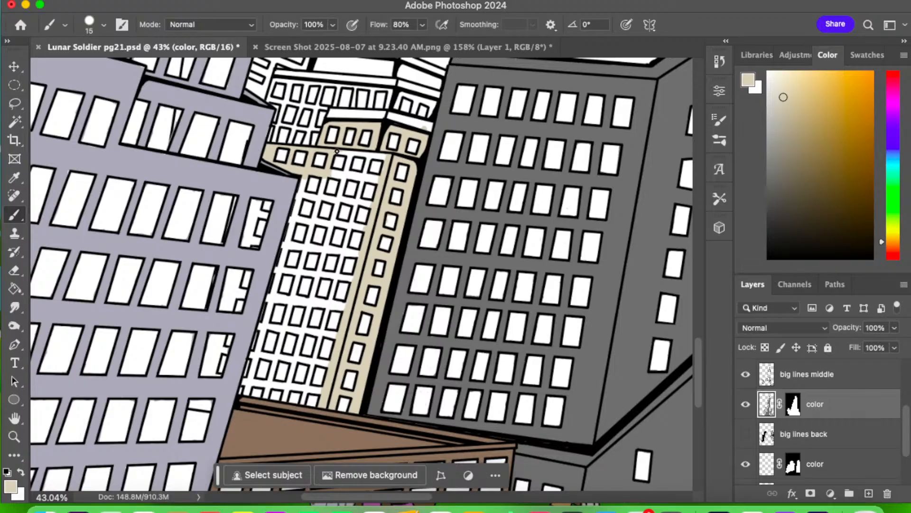
pyautogui.moveTo(333, 151)
pyautogui.mouseDown()
pyautogui.moveTo(350, 161)
pyautogui.moveTo(337, 175)
pyautogui.mouseUp()
pyautogui.moveTo(361, 176); pyautogui.dragTo(356, 175)
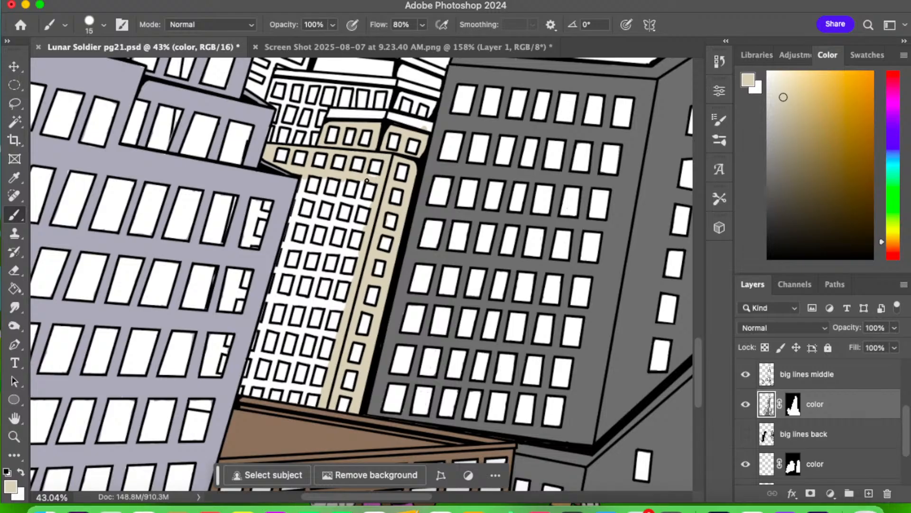
# - Continue the beige wall around the main facade's second through sixth window rows
pyautogui.moveTo(368, 177)
pyautogui.mouseDown()
pyautogui.moveTo(357, 175)
pyautogui.moveTo(359, 202)
pyautogui.moveTo(369, 206)
pyautogui.mouseUp()
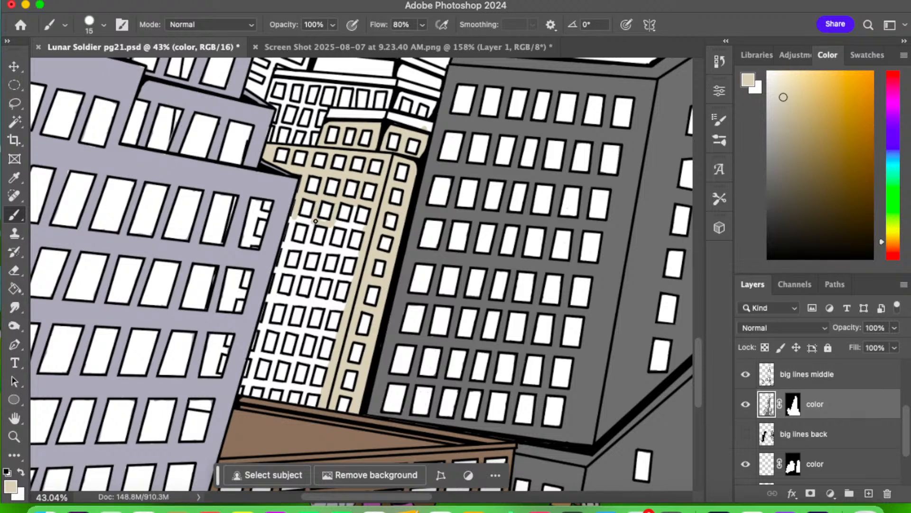
pyautogui.moveTo(304, 219); pyautogui.dragTo(308, 221)
pyautogui.moveTo(338, 226); pyautogui.dragTo(363, 227)
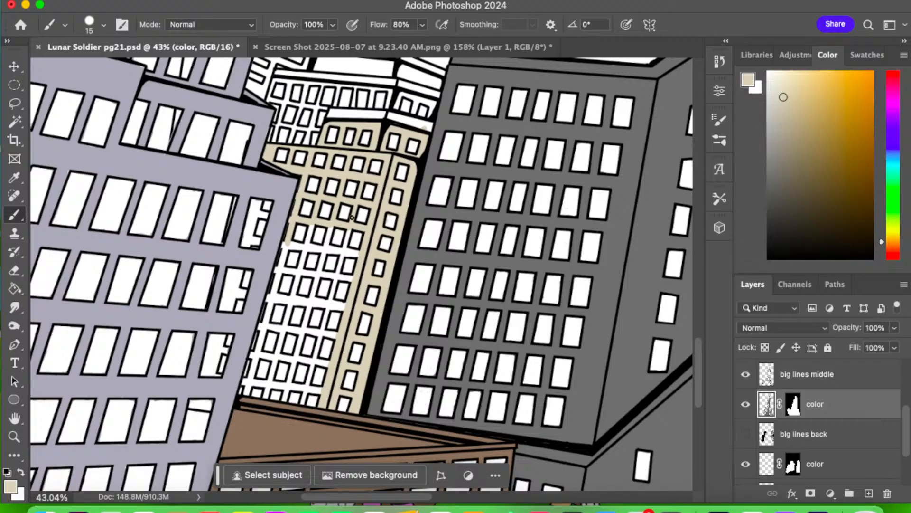
pyautogui.moveTo(304, 236)
pyautogui.mouseDown()
pyautogui.moveTo(282, 245)
pyautogui.moveTo(328, 249)
pyautogui.moveTo(313, 246)
pyautogui.moveTo(326, 249)
pyautogui.moveTo(327, 207)
pyautogui.moveTo(359, 224)
pyautogui.moveTo(327, 250)
pyautogui.moveTo(343, 252)
pyautogui.moveTo(350, 228)
pyautogui.moveTo(344, 249)
pyautogui.moveTo(363, 251)
pyautogui.moveTo(289, 247)
pyautogui.moveTo(275, 269)
pyautogui.moveTo(300, 273)
pyautogui.moveTo(304, 250)
pyautogui.moveTo(299, 272)
pyautogui.moveTo(318, 275)
pyautogui.moveTo(323, 255)
pyautogui.moveTo(319, 275)
pyautogui.moveTo(323, 250)
pyautogui.moveTo(339, 271)
pyautogui.moveTo(326, 276)
pyautogui.moveTo(353, 279)
pyautogui.mouseUp()
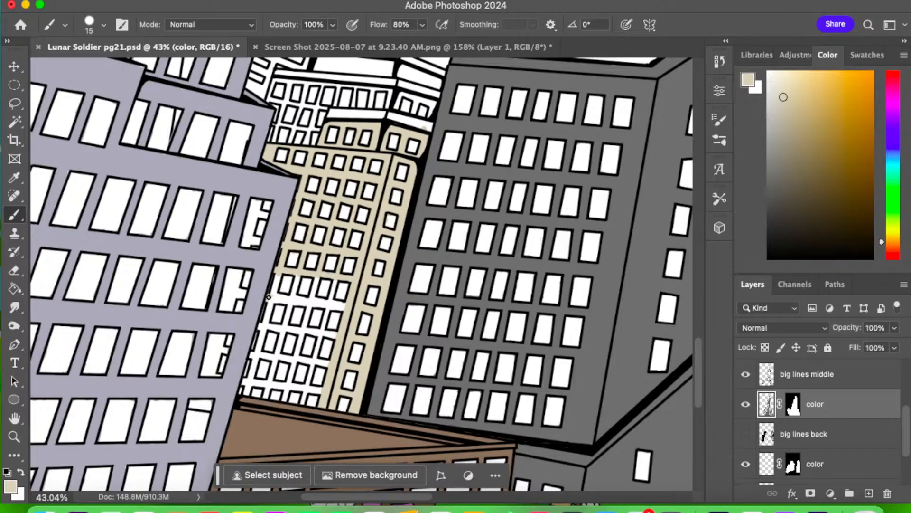
pyautogui.moveTo(270, 298)
pyautogui.mouseDown()
pyautogui.moveTo(278, 274)
pyautogui.moveTo(274, 296)
pyautogui.moveTo(291, 299)
pyautogui.moveTo(298, 279)
pyautogui.moveTo(288, 304)
pyautogui.moveTo(315, 304)
pyautogui.moveTo(288, 299)
pyautogui.moveTo(311, 302)
pyautogui.moveTo(317, 282)
pyautogui.moveTo(310, 301)
pyautogui.moveTo(326, 301)
pyautogui.moveTo(335, 281)
pyautogui.moveTo(330, 306)
pyautogui.moveTo(316, 306)
pyautogui.moveTo(346, 304)
pyautogui.mouseUp()
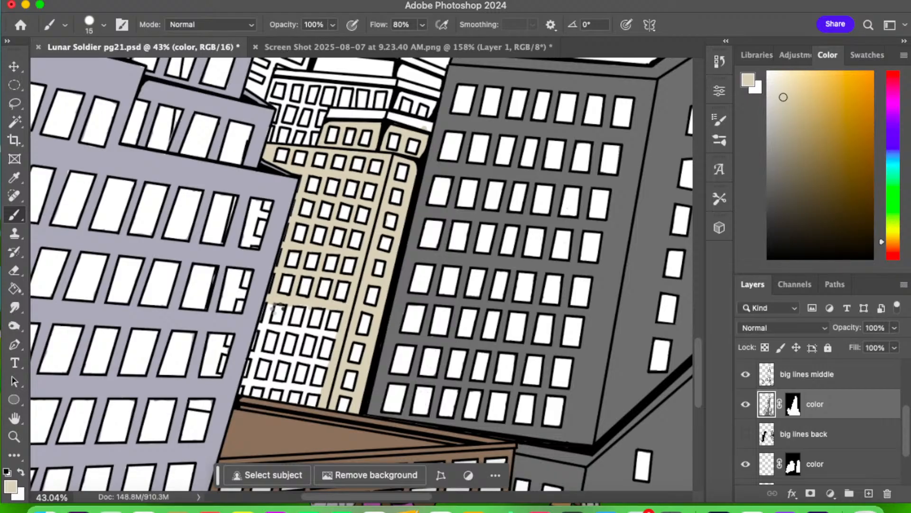
# - Fill the remaining white wall around the main facade's lowest window rows with beige, down to the brown roof
pyautogui.moveTo(264, 323)
pyautogui.mouseDown()
pyautogui.moveTo(259, 324)
pyautogui.moveTo(287, 326)
pyautogui.moveTo(289, 306)
pyautogui.moveTo(286, 321)
pyautogui.moveTo(296, 329)
pyautogui.moveTo(288, 326)
pyautogui.moveTo(303, 332)
pyautogui.moveTo(308, 308)
pyautogui.moveTo(298, 302)
pyautogui.moveTo(307, 304)
pyautogui.moveTo(325, 264)
pyautogui.moveTo(316, 335)
pyautogui.moveTo(306, 329)
pyautogui.moveTo(320, 331)
pyautogui.moveTo(329, 303)
pyautogui.moveTo(323, 330)
pyautogui.moveTo(337, 337)
pyautogui.moveTo(311, 332)
pyautogui.moveTo(320, 338)
pyautogui.moveTo(314, 358)
pyautogui.moveTo(328, 364)
pyautogui.moveTo(297, 358)
pyautogui.moveTo(302, 333)
pyautogui.moveTo(297, 355)
pyautogui.moveTo(298, 334)
pyautogui.moveTo(293, 359)
pyautogui.moveTo(280, 359)
pyautogui.moveTo(282, 336)
pyautogui.mouseUp()
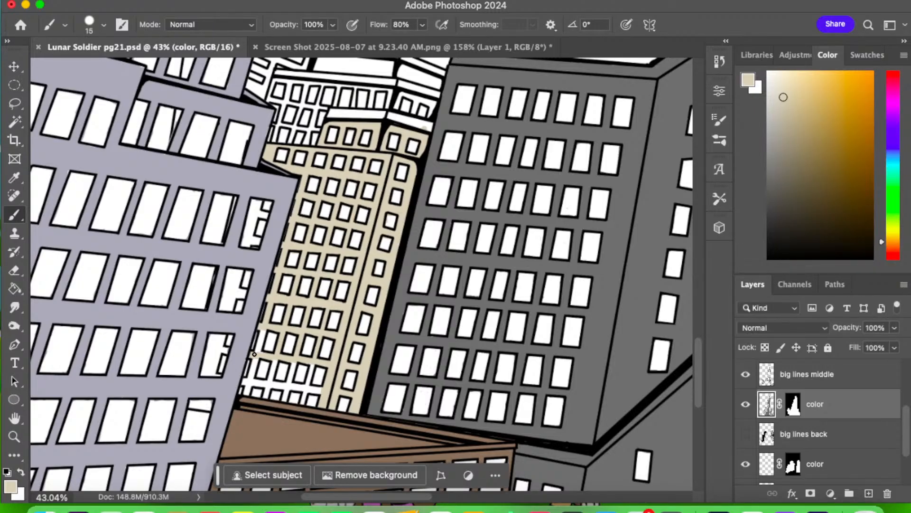
pyautogui.moveTo(254, 353); pyautogui.dragTo(264, 332)
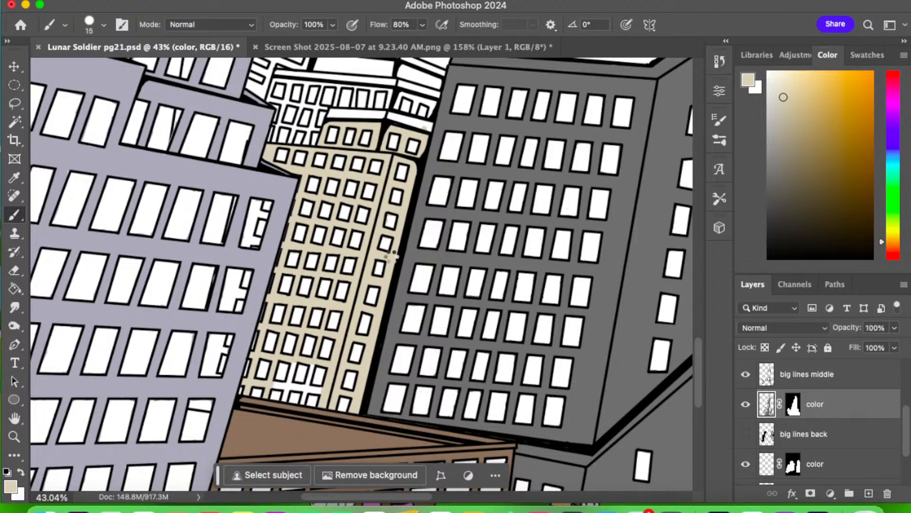
pyautogui.moveTo(275, 381)
pyautogui.mouseDown()
pyautogui.moveTo(287, 384)
pyautogui.moveTo(273, 382)
pyautogui.mouseUp()
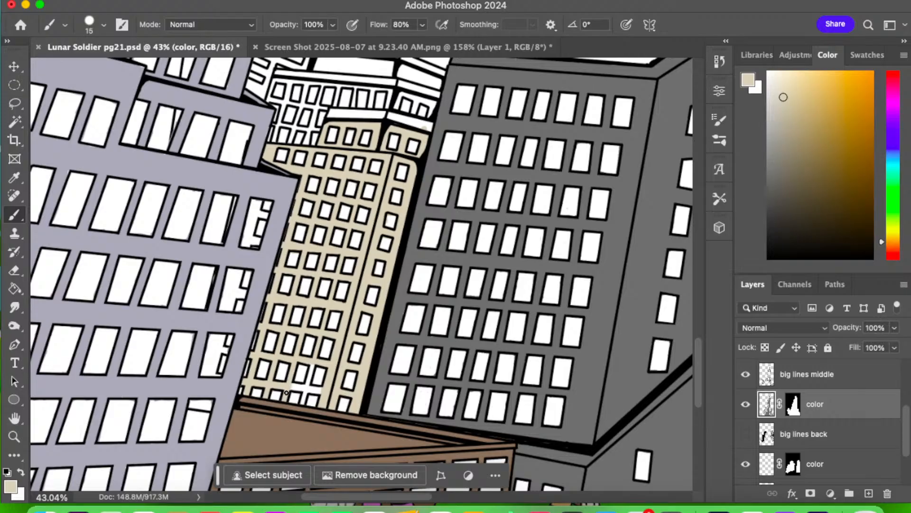
pyautogui.moveTo(294, 384)
pyautogui.mouseDown()
pyautogui.moveTo(308, 388)
pyautogui.moveTo(309, 379)
pyautogui.moveTo(303, 403)
pyautogui.moveTo(318, 390)
pyautogui.mouseUp()
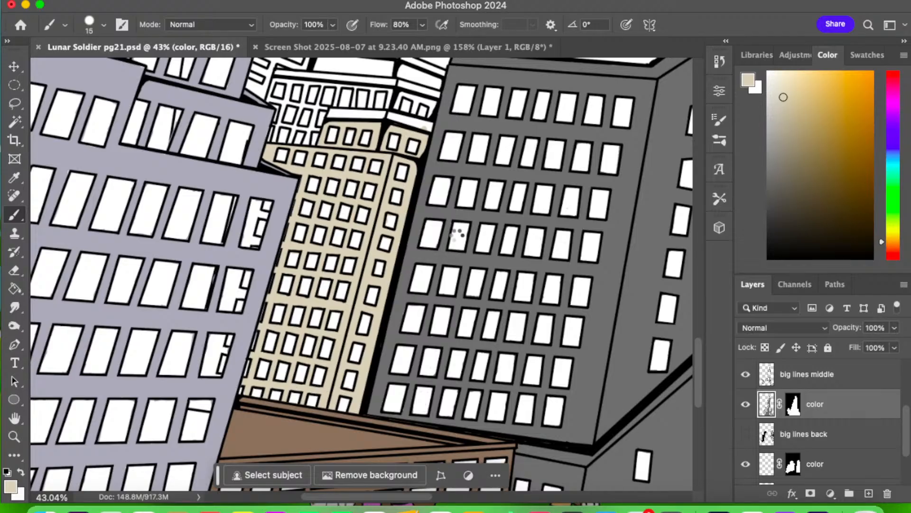
# - Paint the walls around the same building's upper-tier windows and the plain block above them beige
pyautogui.moveTo(350, 332); pyautogui.dragTo(350, 458)
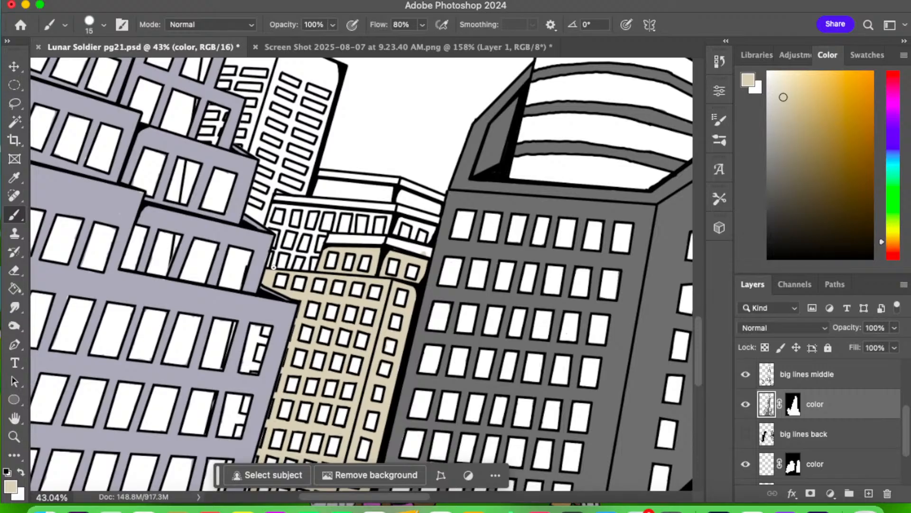
pyautogui.moveTo(275, 250)
pyautogui.mouseDown()
pyautogui.moveTo(278, 228)
pyautogui.moveTo(269, 225)
pyautogui.mouseUp()
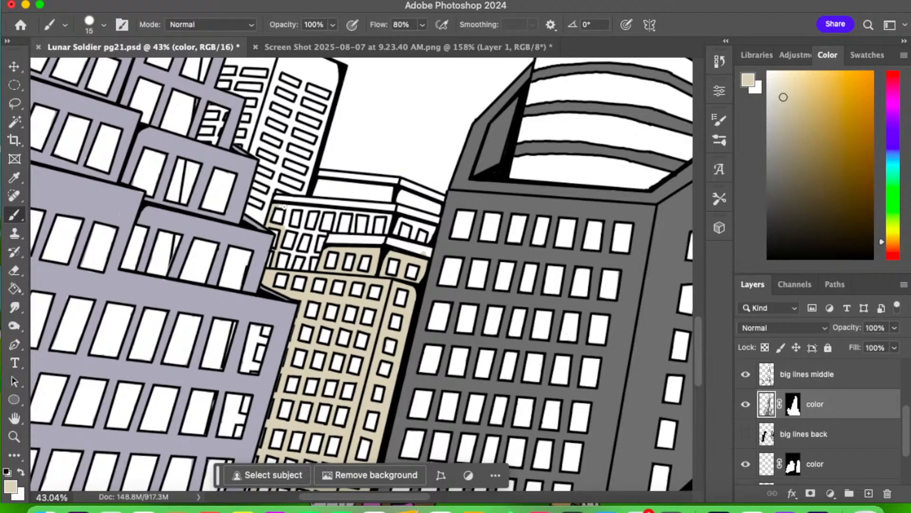
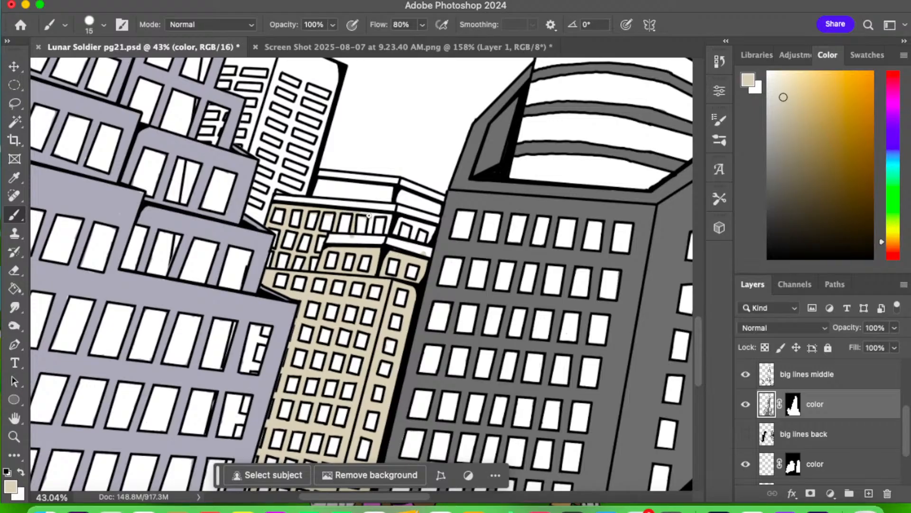
pyautogui.moveTo(369, 216); pyautogui.dragTo(370, 230)
pyautogui.moveTo(384, 215); pyautogui.dragTo(387, 229)
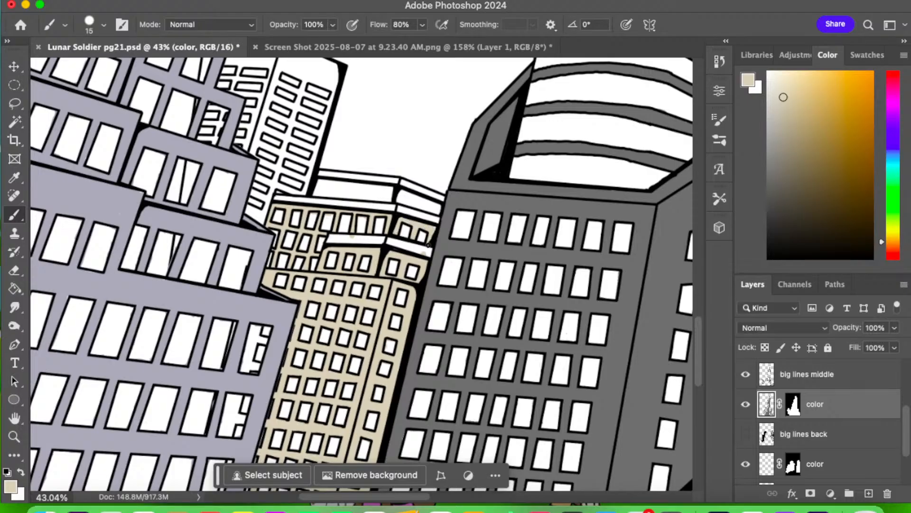
pyautogui.click(15, 270)
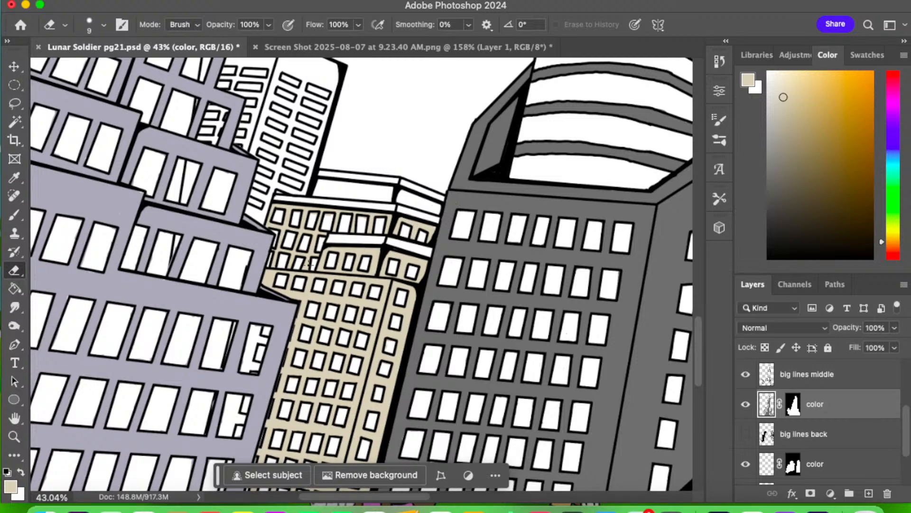
pyautogui.press('b')
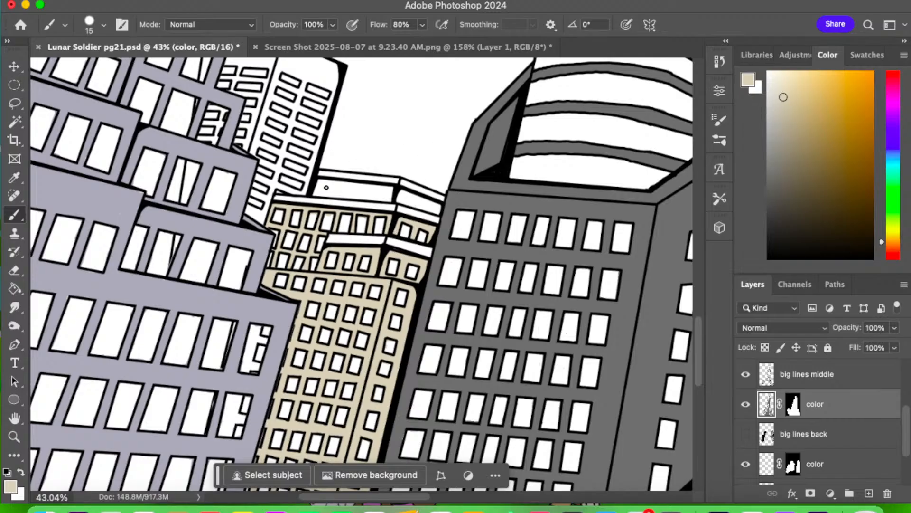
pyautogui.moveTo(319, 187)
pyautogui.mouseDown()
pyautogui.moveTo(363, 188)
pyautogui.moveTo(347, 196)
pyautogui.moveTo(336, 188)
pyautogui.moveTo(394, 193)
pyautogui.moveTo(386, 189)
pyautogui.moveTo(394, 195)
pyautogui.moveTo(383, 200)
pyautogui.moveTo(420, 198)
pyautogui.moveTo(408, 197)
pyautogui.moveTo(437, 213)
pyautogui.moveTo(417, 192)
pyautogui.mouseUp()
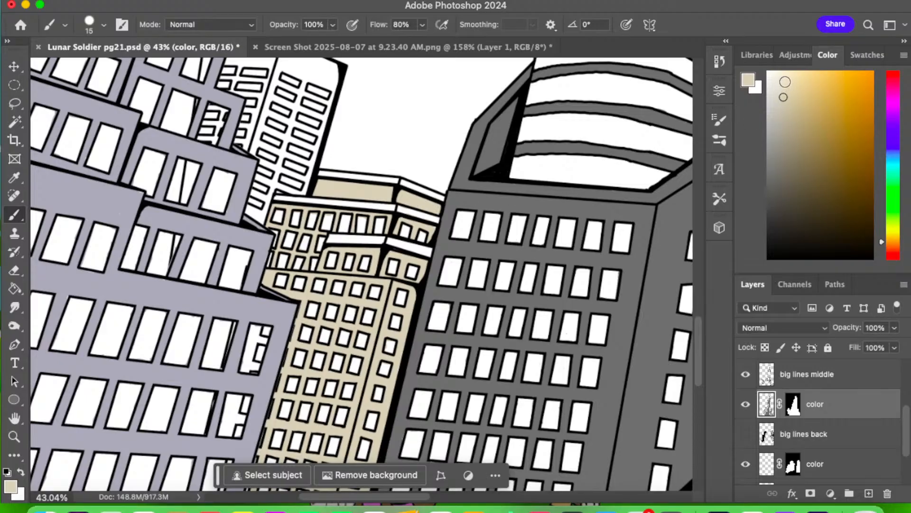
# - Choose a lighter beige and paint the building's roof edge and ledges with it, covering stray strokes on the top block with the wall beige
pyautogui.click(779, 82)
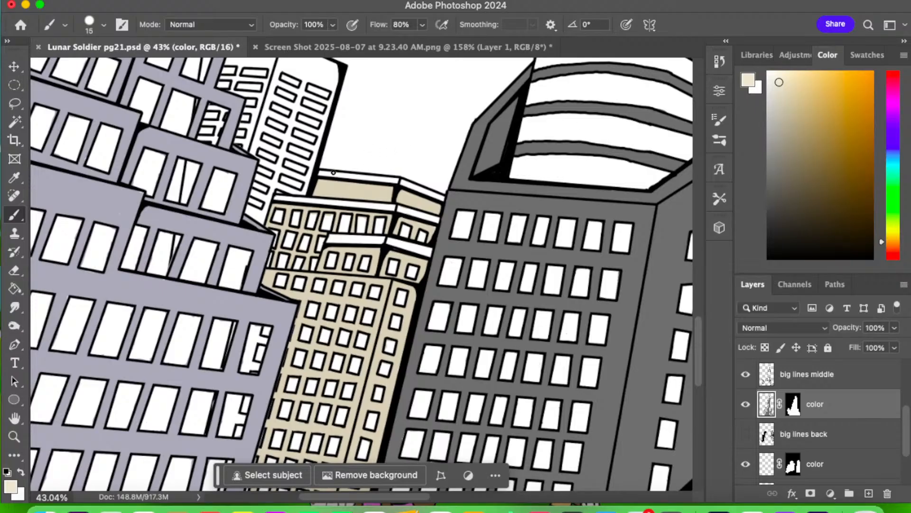
pyautogui.moveTo(323, 174)
pyautogui.mouseDown()
pyautogui.moveTo(406, 182)
pyautogui.moveTo(445, 198)
pyautogui.mouseUp()
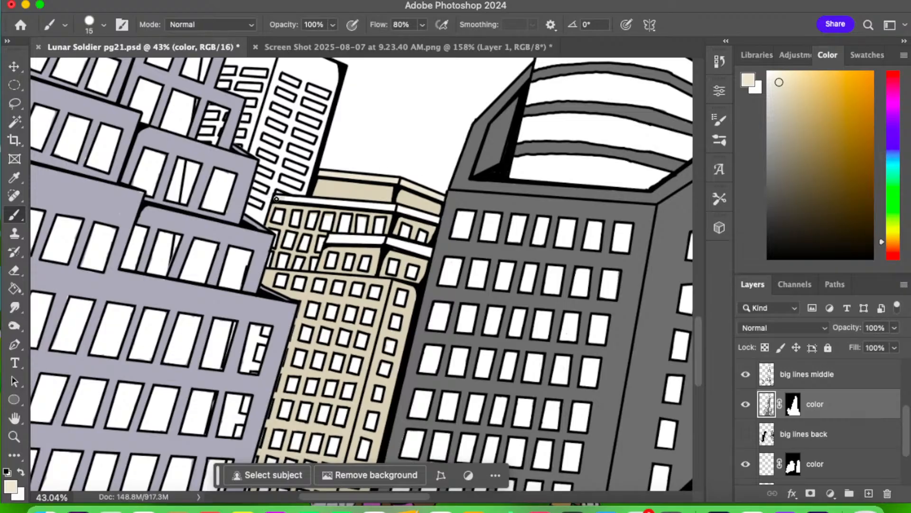
pyautogui.moveTo(280, 198); pyautogui.dragTo(391, 207)
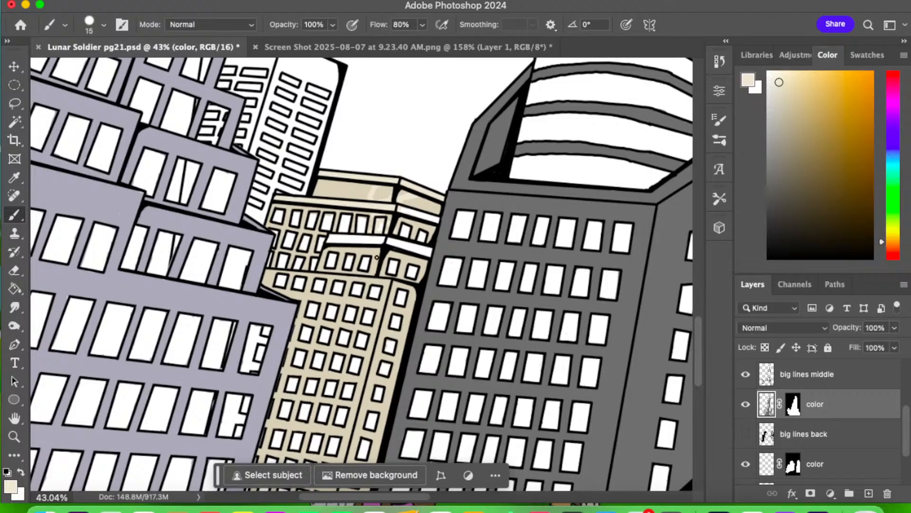
pyautogui.keyDown('alt'); pyautogui.click(420, 199); pyautogui.keyUp('alt')
pyautogui.moveTo(406, 192)
pyautogui.mouseDown()
pyautogui.moveTo(372, 198)
pyautogui.moveTo(383, 189)
pyautogui.mouseUp()
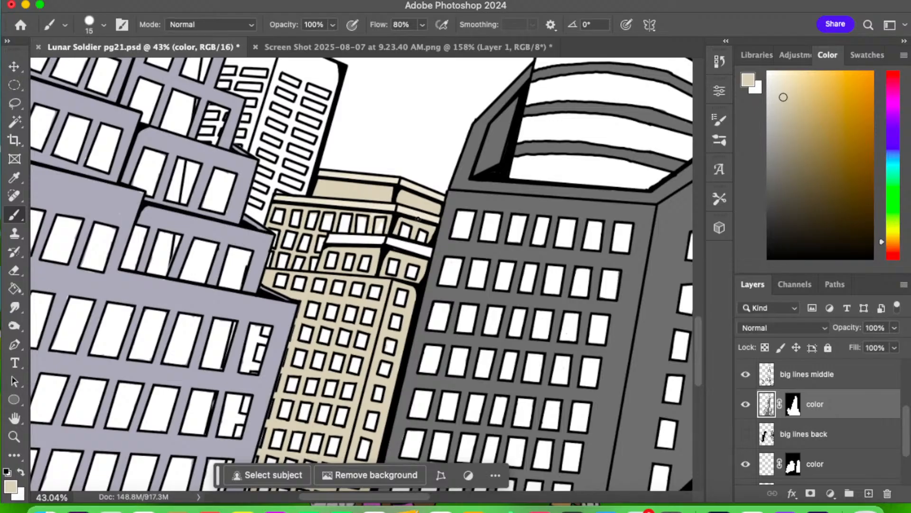
pyautogui.keyDown('alt'); pyautogui.click(384, 200); pyautogui.keyUp('alt')
pyautogui.moveTo(330, 239); pyautogui.dragTo(363, 242)
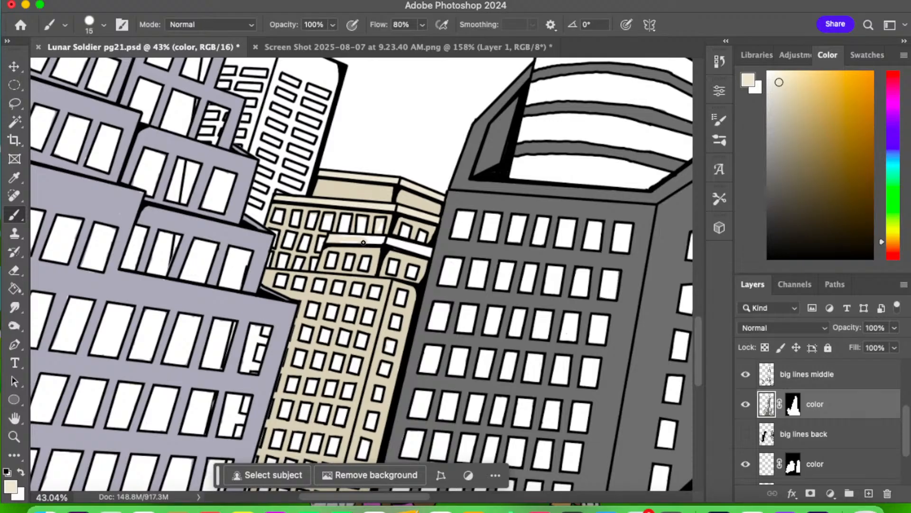
pyautogui.moveTo(364, 243); pyautogui.dragTo(416, 245)
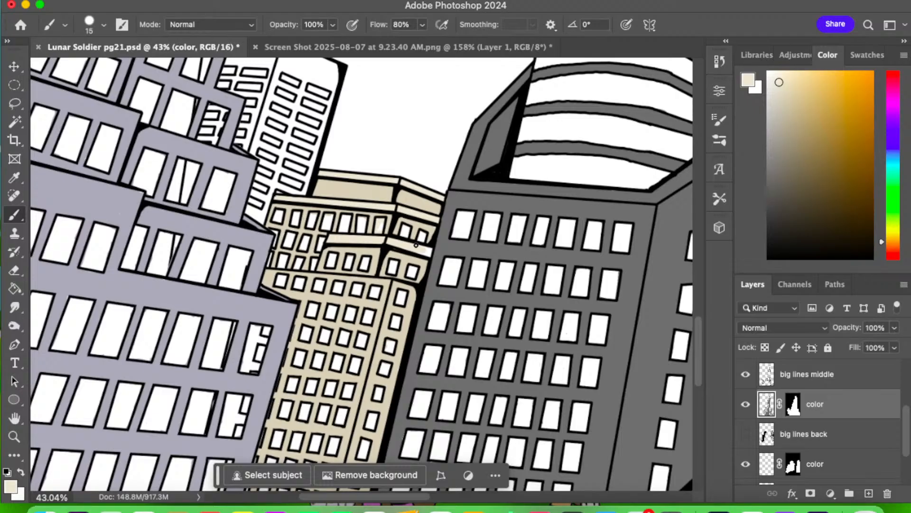
# - Examine the coloring across the whole page and around the unpainted building behind the lavender one
pyautogui.press('z')
pyautogui.moveTo(355, 299); pyautogui.dragTo(284, 343)
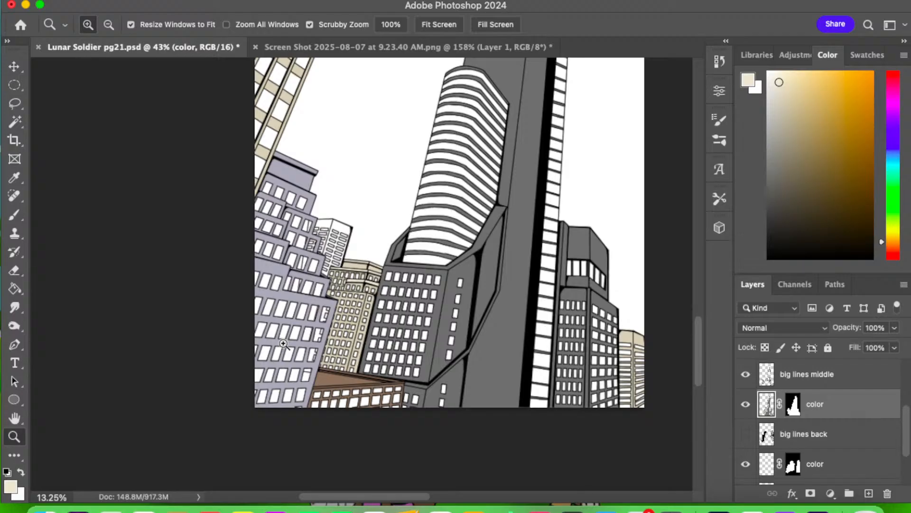
pyautogui.moveTo(283, 343); pyautogui.dragTo(286, 343)
pyautogui.moveTo(392, 271); pyautogui.dragTo(268, 439)
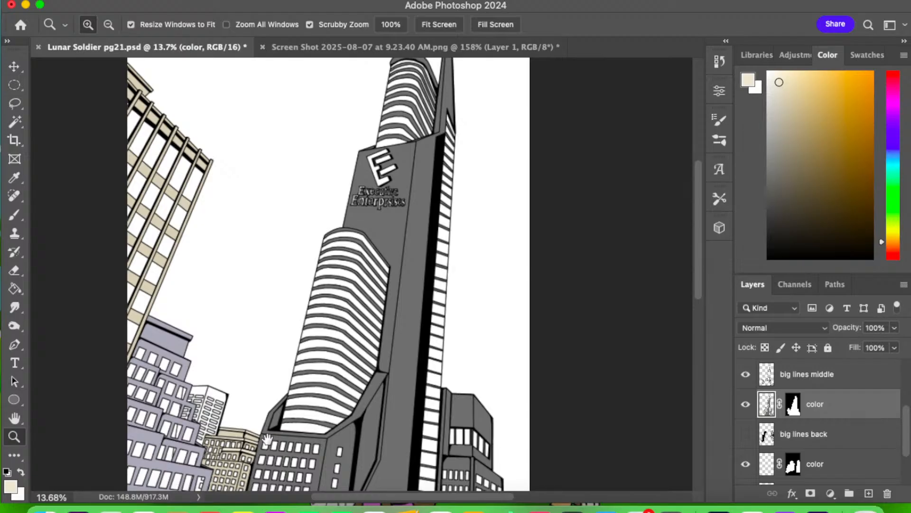
pyautogui.moveTo(346, 360); pyautogui.dragTo(381, 347)
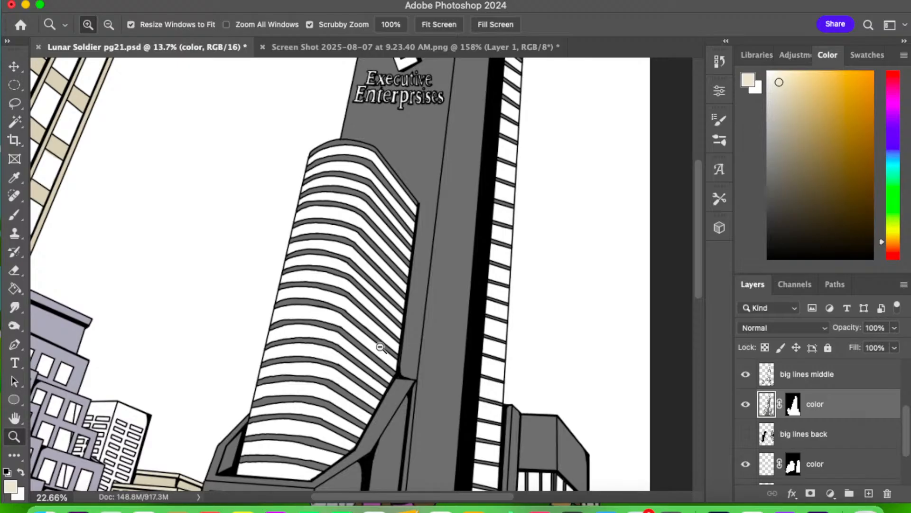
pyautogui.moveTo(380, 347); pyautogui.dragTo(346, 347)
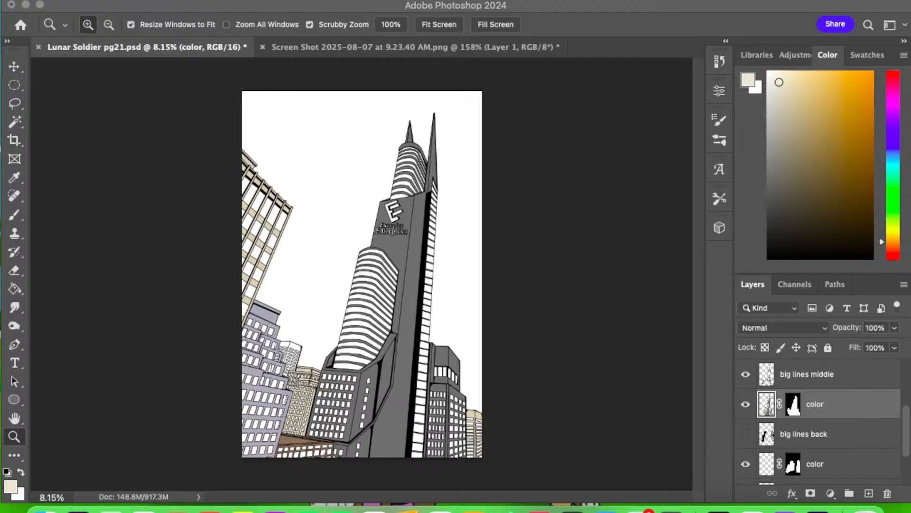
pyautogui.moveTo(300, 420); pyautogui.dragTo(380, 391)
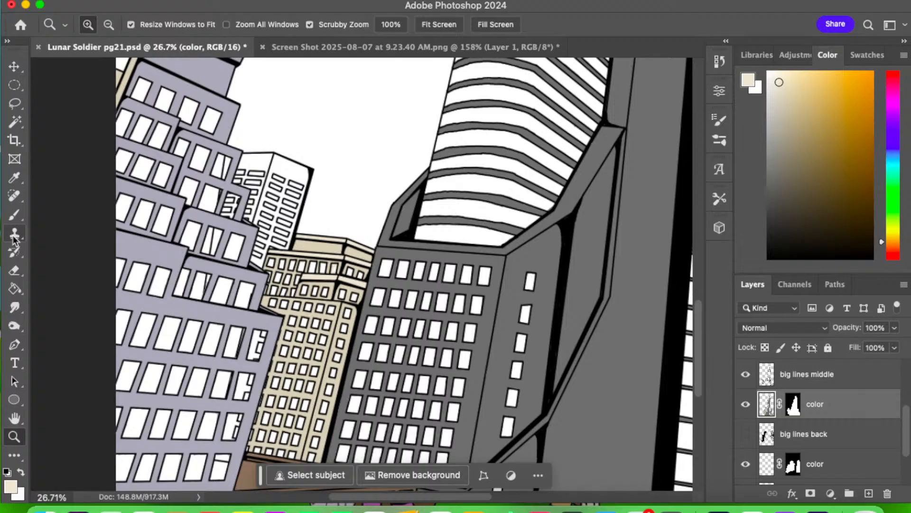
# - Sample the brown of the low roof and paint the right-hand face of the small building behind the lavender one
pyautogui.click(14, 215)
pyautogui.keyDown('alt'); pyautogui.click(250, 476); pyautogui.keyUp('alt')
pyautogui.moveTo(307, 176); pyautogui.dragTo(260, 268)
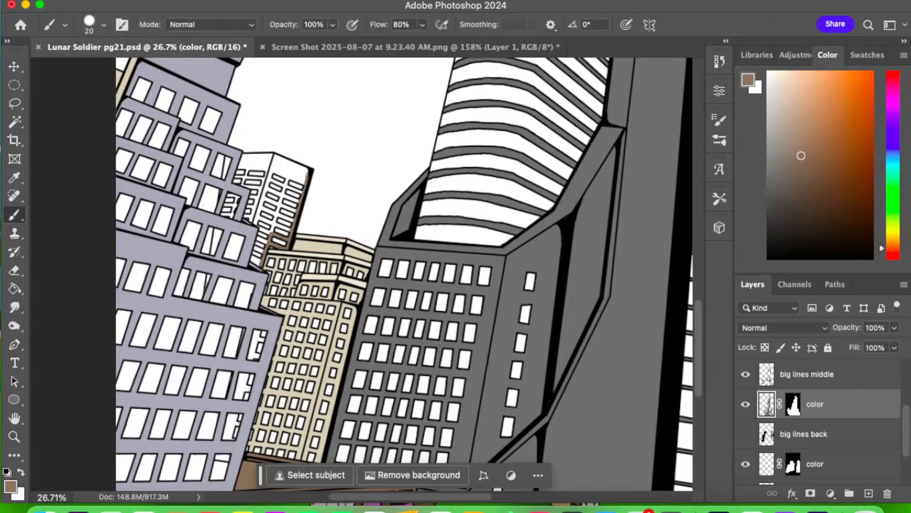
pyautogui.moveTo(278, 225); pyautogui.dragTo(264, 248)
pyautogui.moveTo(258, 259); pyautogui.dragTo(257, 215)
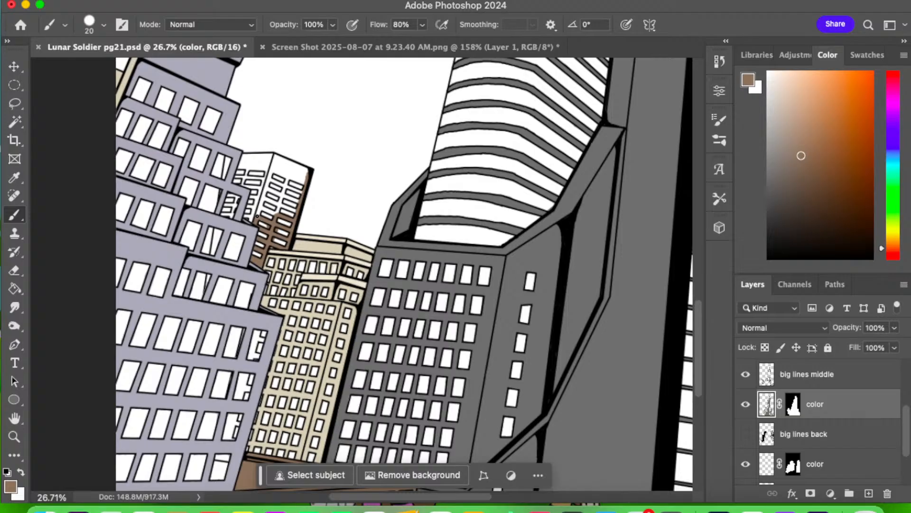
pyautogui.moveTo(256, 216); pyautogui.dragTo(280, 208)
pyautogui.moveTo(280, 209); pyautogui.dragTo(291, 169)
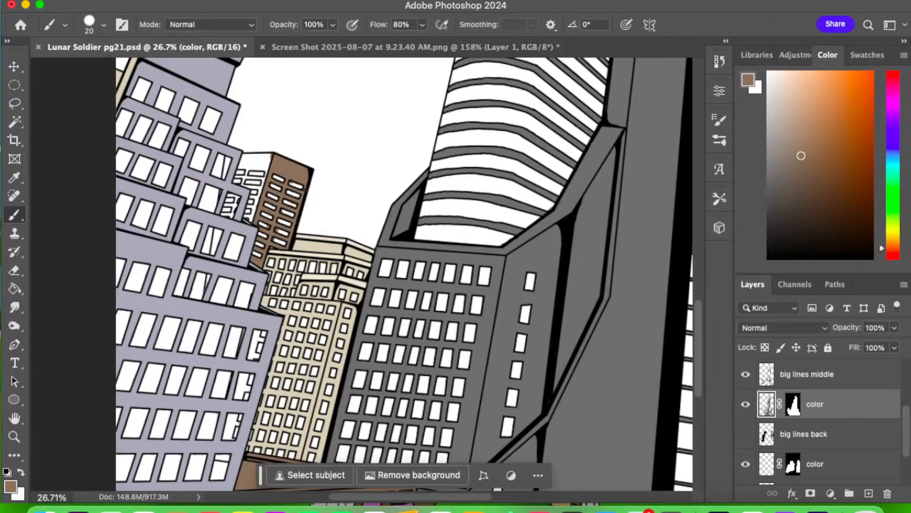
# - Paint the small building's narrow left-hand face the same brown, keeping its windows white
pyautogui.press('e')
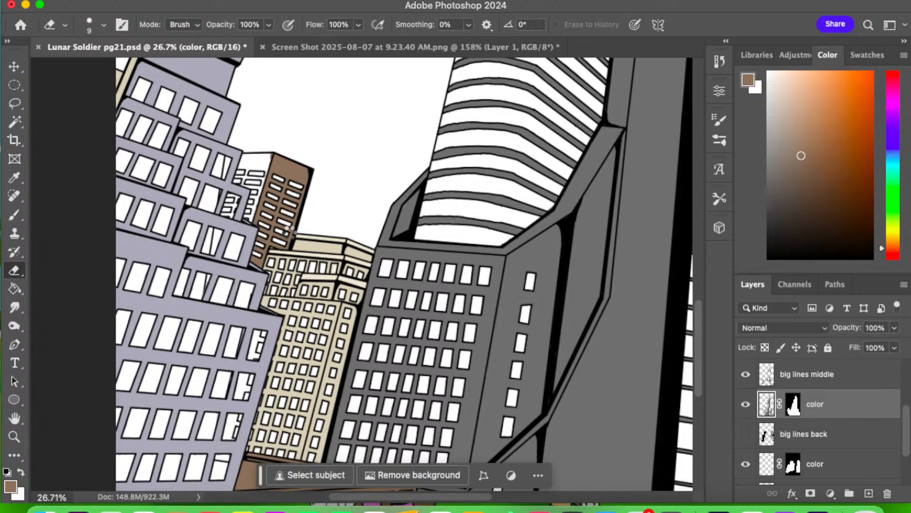
pyautogui.click(18, 219)
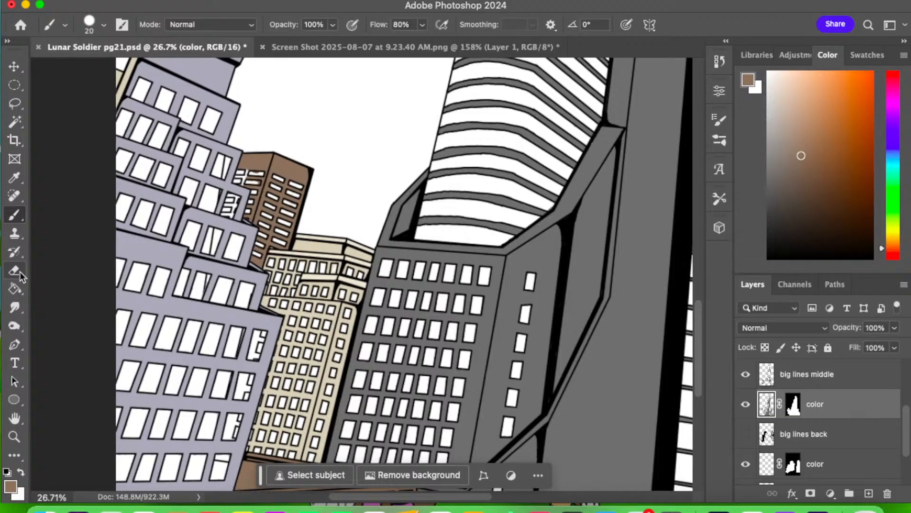
pyautogui.press('z')
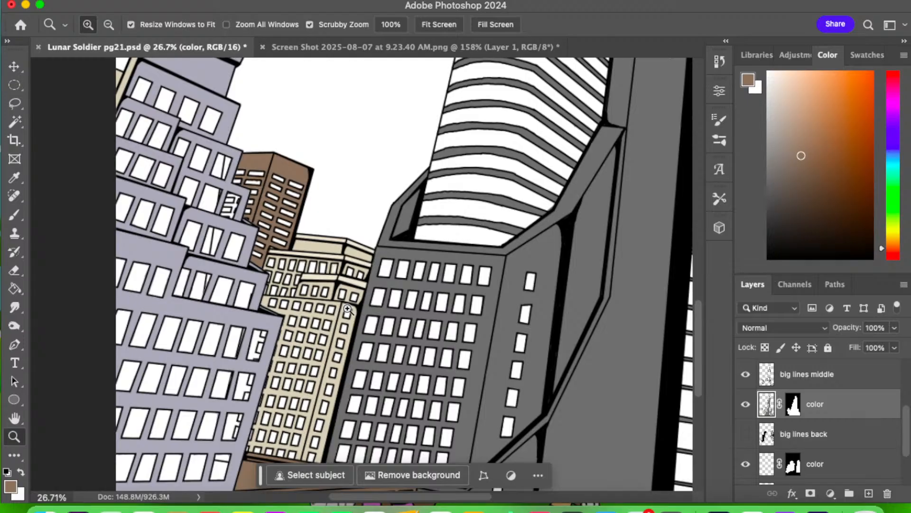
# - On the color layer below "big lines back", paint the upper stepped tiers of the black-windowed tower darker brown with a size 25 brush
pyautogui.moveTo(347, 309); pyautogui.dragTo(303, 401)
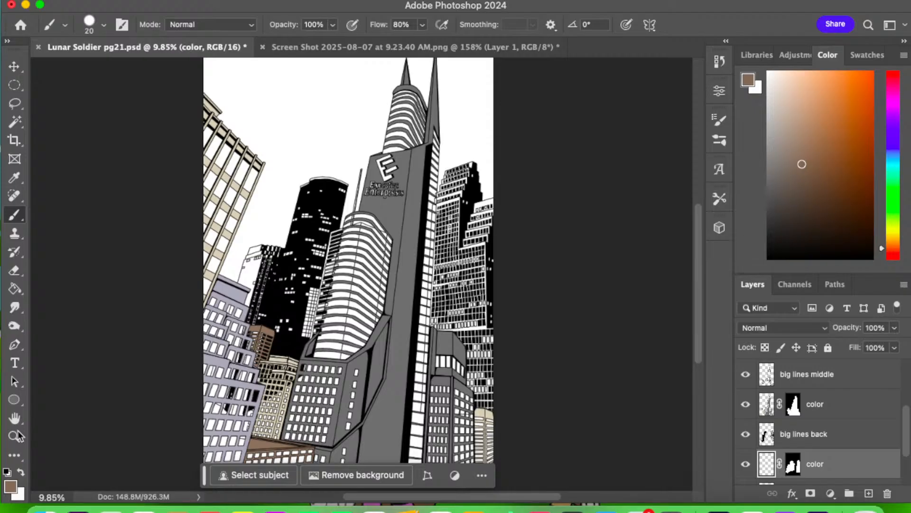
pyautogui.click(15, 436)
pyautogui.moveTo(482, 171); pyautogui.dragTo(556, 176)
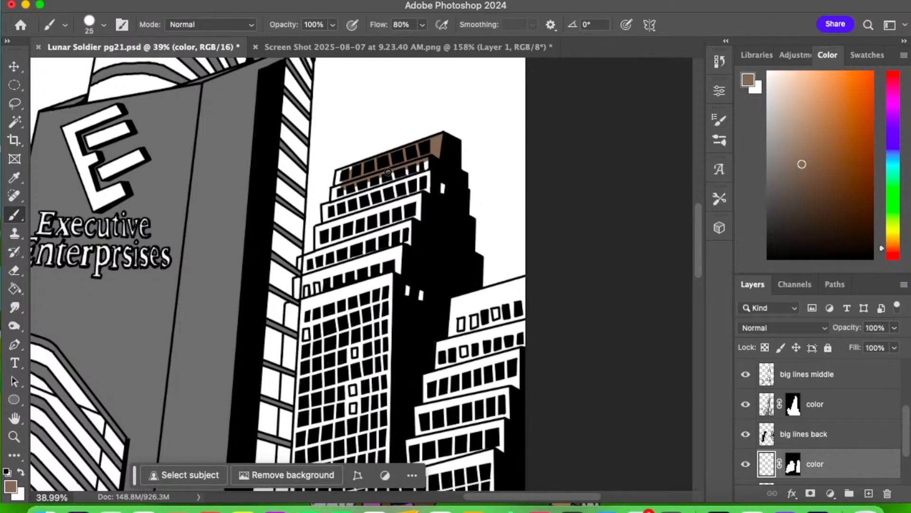
pyautogui.moveTo(387, 172); pyautogui.dragTo(417, 232)
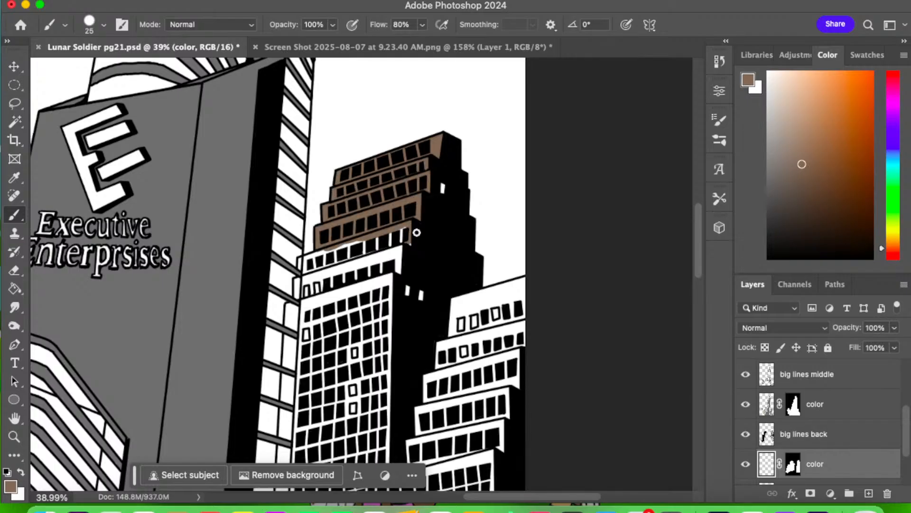
pyautogui.moveTo(417, 232); pyautogui.dragTo(302, 265)
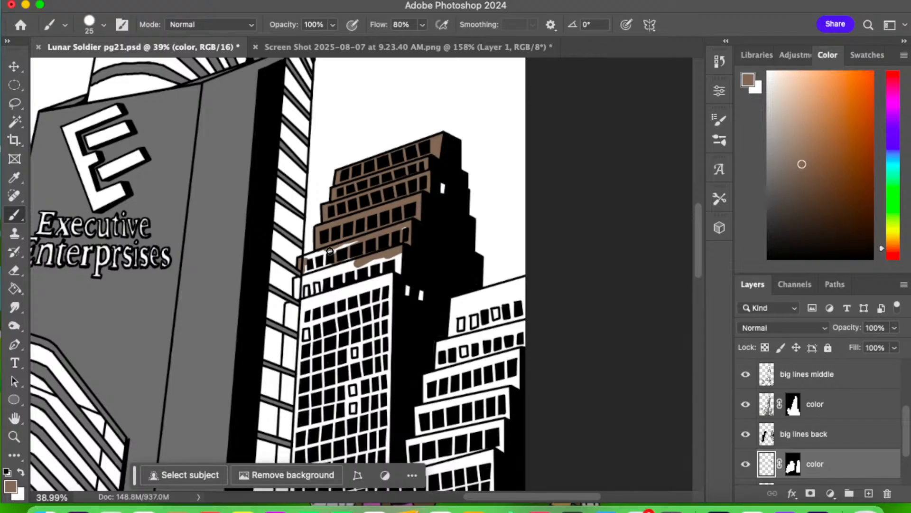
pyautogui.moveTo(330, 251); pyautogui.dragTo(345, 278)
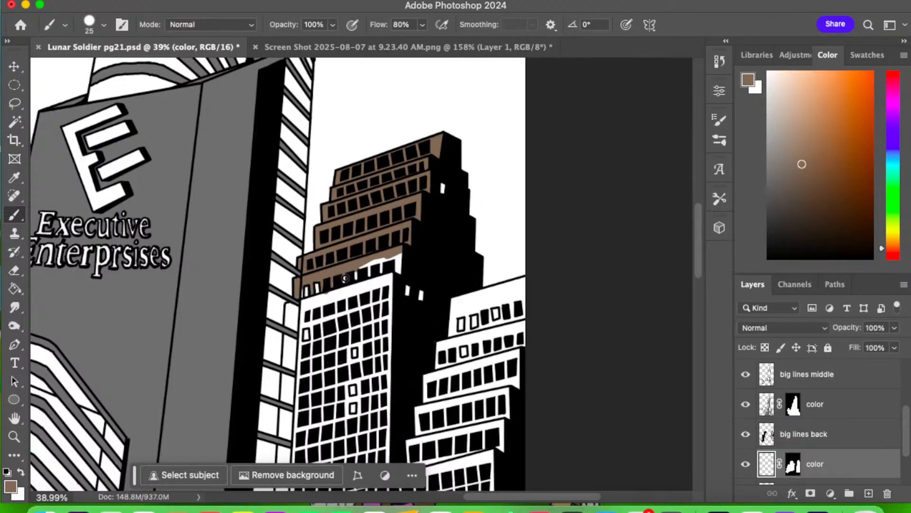
pyautogui.moveTo(345, 279); pyautogui.dragTo(371, 261)
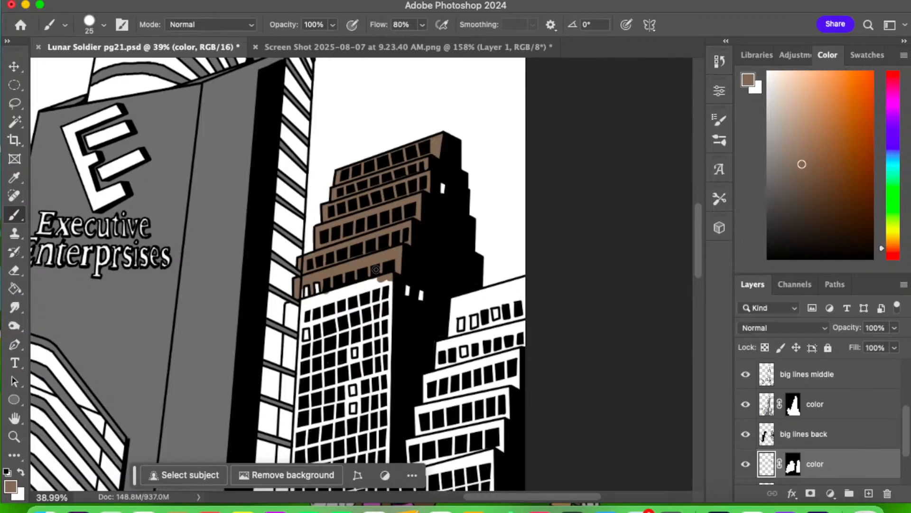
# - Paint the tower's gridded facade below the stepped tiers brown, leaving the scattered lit windows white
pyautogui.moveTo(376, 269); pyautogui.dragTo(332, 302)
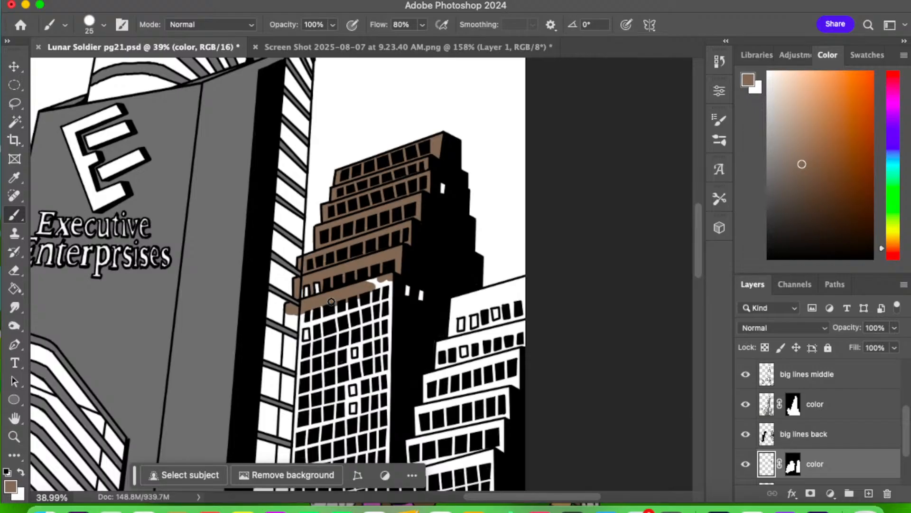
pyautogui.moveTo(331, 302)
pyautogui.mouseDown()
pyautogui.moveTo(285, 435)
pyautogui.moveTo(312, 365)
pyautogui.moveTo(304, 370)
pyautogui.mouseUp()
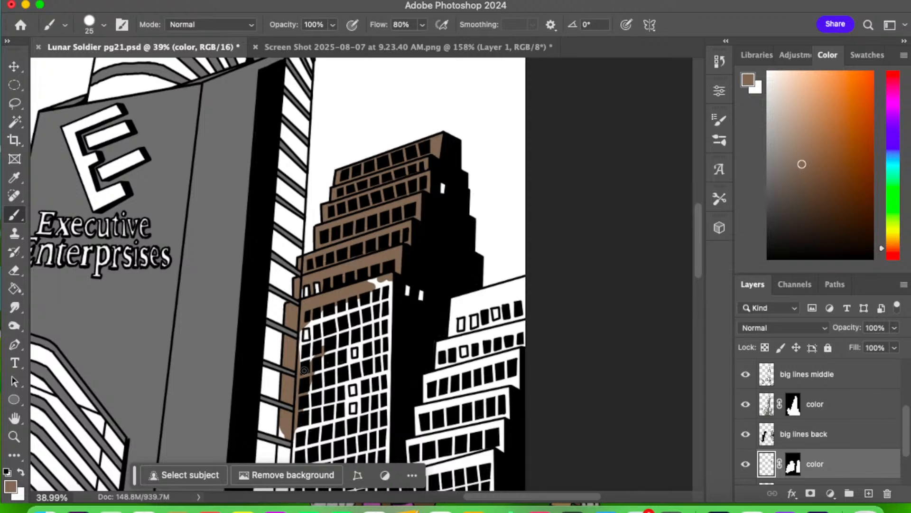
pyautogui.moveTo(304, 370)
pyautogui.mouseDown()
pyautogui.moveTo(343, 334)
pyautogui.moveTo(380, 324)
pyautogui.moveTo(358, 334)
pyautogui.mouseUp()
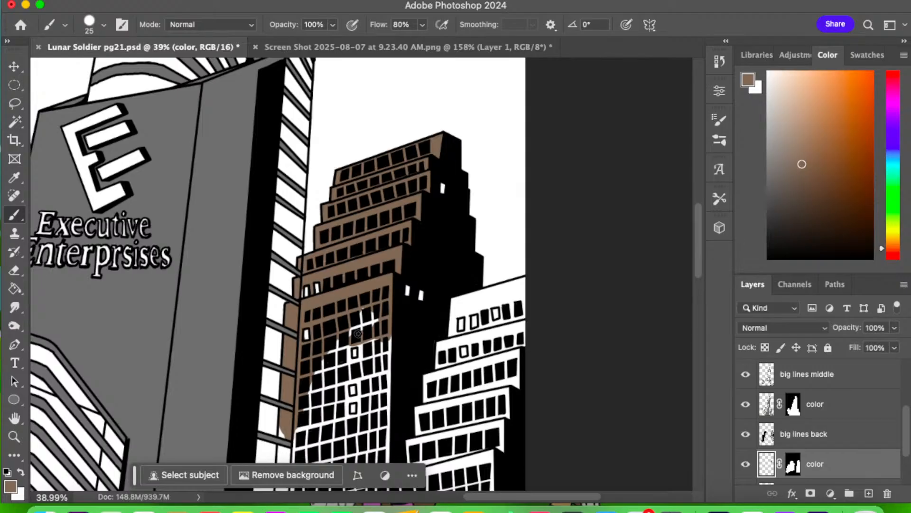
pyautogui.moveTo(358, 334)
pyautogui.mouseDown()
pyautogui.moveTo(314, 389)
pyautogui.moveTo(364, 362)
pyautogui.moveTo(346, 365)
pyautogui.mouseUp()
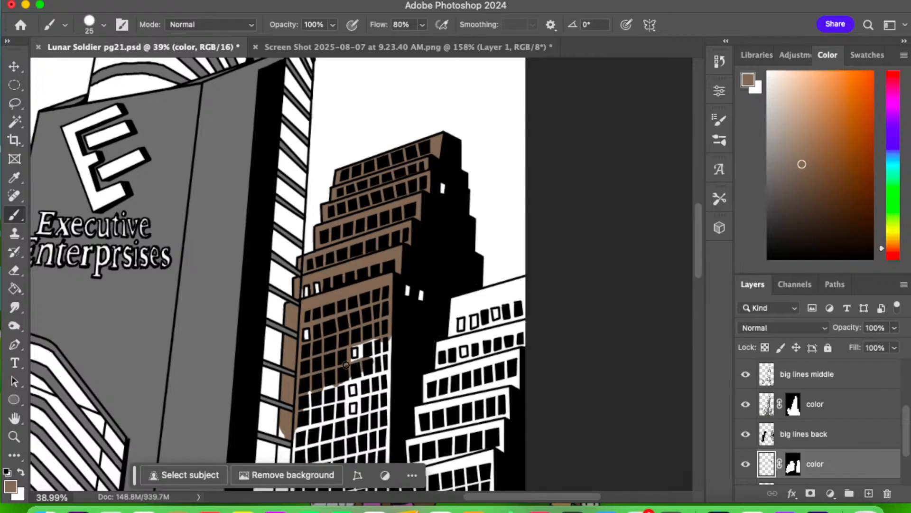
pyautogui.moveTo(346, 364)
pyautogui.mouseDown()
pyautogui.moveTo(399, 288)
pyautogui.moveTo(388, 395)
pyautogui.mouseUp()
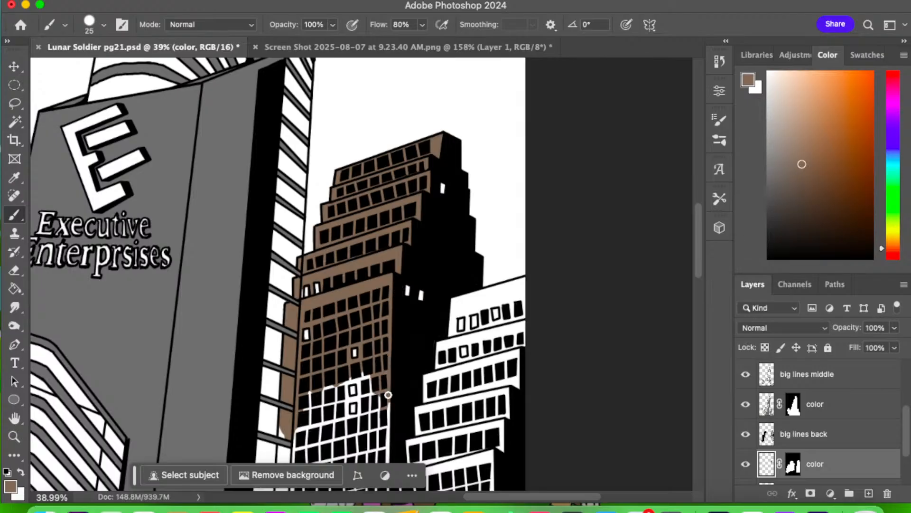
pyautogui.moveTo(388, 395)
pyautogui.mouseDown()
pyautogui.moveTo(351, 326)
pyautogui.moveTo(342, 382)
pyautogui.mouseUp()
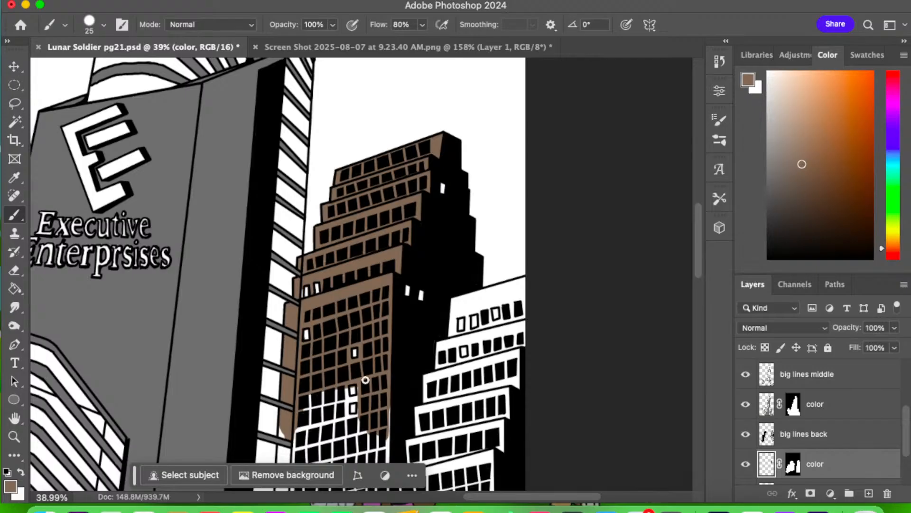
pyautogui.press('e')
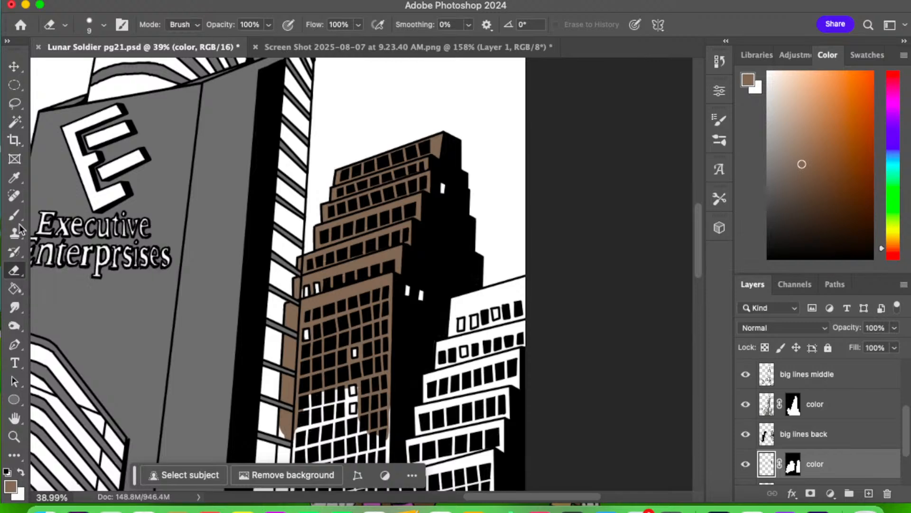
pyautogui.press('b')
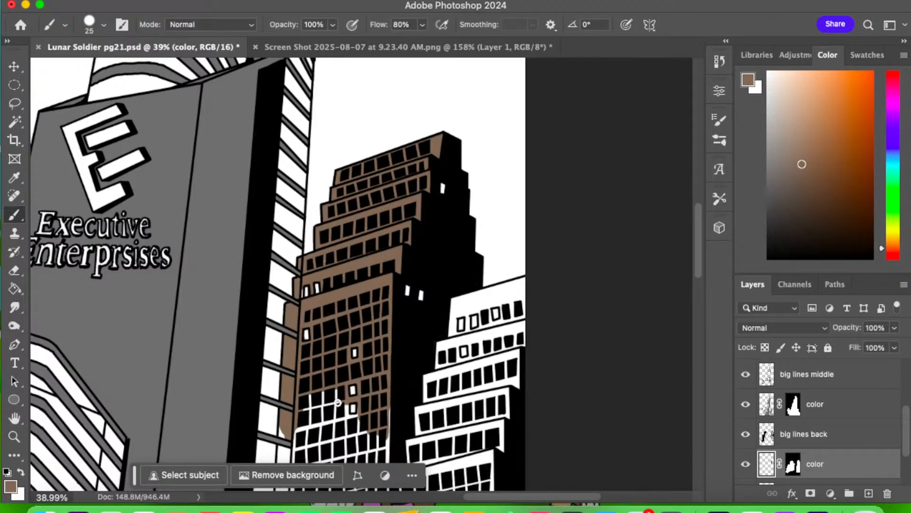
pyautogui.moveTo(338, 403)
pyautogui.mouseDown()
pyautogui.moveTo(285, 428)
pyautogui.moveTo(305, 438)
pyautogui.moveTo(361, 409)
pyautogui.moveTo(377, 417)
pyautogui.mouseUp()
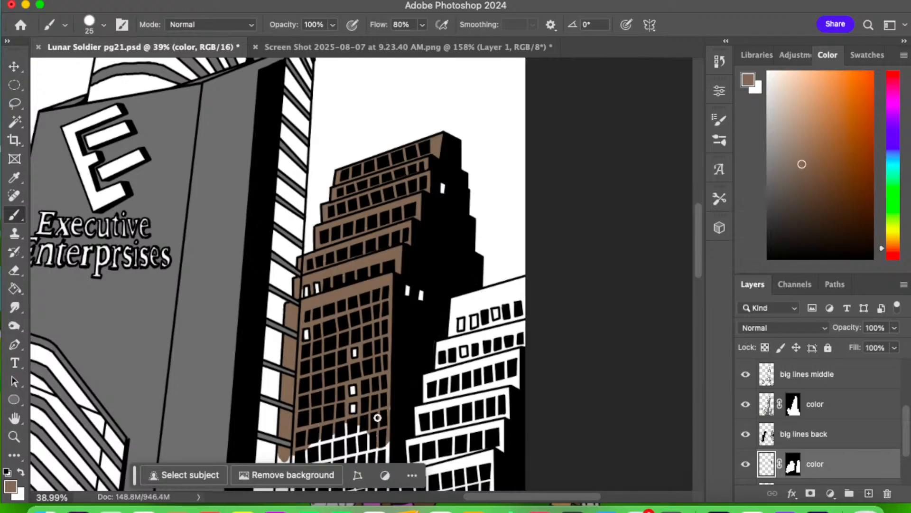
# - Extend the brown down the facade to the row of lit windows and over the adjoining section's stepped tiers
pyautogui.scroll(-10, 390, 396)
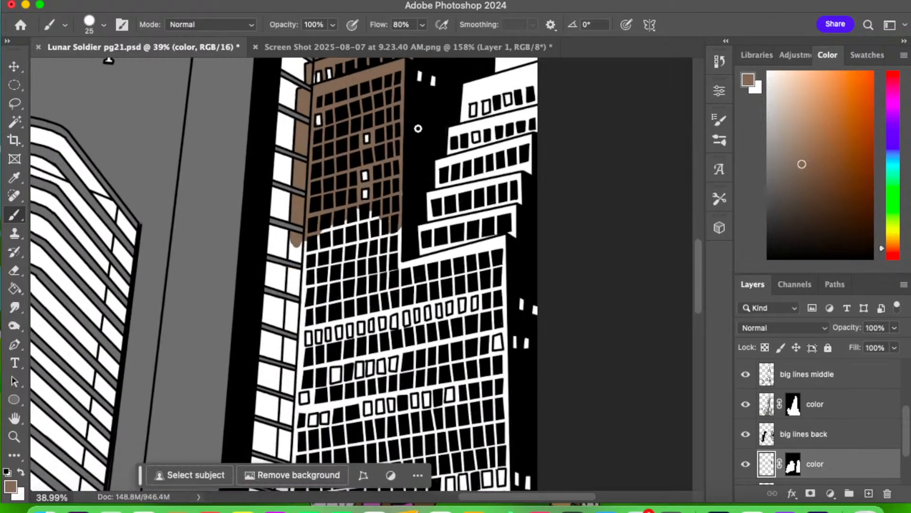
pyautogui.moveTo(308, 266)
pyautogui.mouseDown()
pyautogui.moveTo(292, 285)
pyautogui.moveTo(297, 236)
pyautogui.moveTo(290, 314)
pyautogui.moveTo(281, 270)
pyautogui.moveTo(300, 236)
pyautogui.moveTo(306, 248)
pyautogui.moveTo(314, 233)
pyautogui.moveTo(318, 261)
pyautogui.moveTo(306, 275)
pyautogui.moveTo(383, 215)
pyautogui.moveTo(338, 232)
pyautogui.moveTo(346, 212)
pyautogui.moveTo(377, 211)
pyautogui.moveTo(330, 256)
pyautogui.moveTo(382, 224)
pyautogui.moveTo(312, 249)
pyautogui.moveTo(326, 229)
pyautogui.moveTo(351, 241)
pyautogui.moveTo(316, 281)
pyautogui.moveTo(349, 262)
pyautogui.moveTo(310, 311)
pyautogui.moveTo(337, 299)
pyautogui.moveTo(298, 320)
pyautogui.moveTo(300, 311)
pyautogui.moveTo(317, 303)
pyautogui.moveTo(295, 328)
pyautogui.moveTo(288, 315)
pyautogui.moveTo(342, 292)
pyautogui.moveTo(355, 294)
pyautogui.moveTo(303, 326)
pyautogui.moveTo(371, 310)
pyautogui.moveTo(353, 292)
pyautogui.moveTo(386, 249)
pyautogui.moveTo(354, 267)
pyautogui.moveTo(386, 233)
pyautogui.moveTo(353, 261)
pyautogui.moveTo(373, 265)
pyautogui.moveTo(406, 236)
pyautogui.moveTo(377, 263)
pyautogui.moveTo(378, 278)
pyautogui.moveTo(404, 260)
pyautogui.moveTo(372, 304)
pyautogui.moveTo(398, 302)
pyautogui.moveTo(377, 309)
pyautogui.moveTo(392, 309)
pyautogui.moveTo(383, 314)
pyautogui.moveTo(417, 300)
pyautogui.moveTo(410, 282)
pyautogui.moveTo(400, 282)
pyautogui.moveTo(443, 259)
pyautogui.moveTo(383, 314)
pyautogui.moveTo(425, 297)
pyautogui.moveTo(427, 280)
pyautogui.moveTo(405, 280)
pyautogui.moveTo(446, 250)
pyautogui.moveTo(427, 256)
pyautogui.moveTo(500, 246)
pyautogui.moveTo(457, 258)
pyautogui.mouseUp()
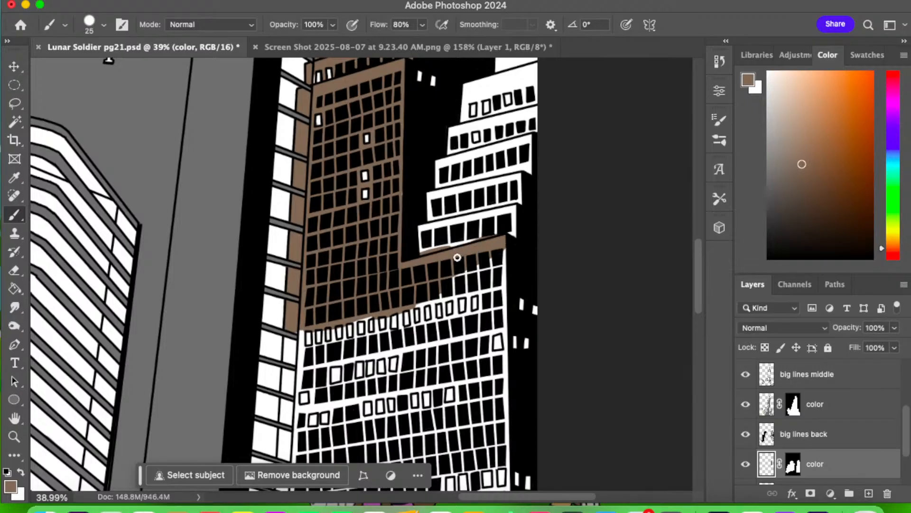
pyautogui.moveTo(511, 230)
pyautogui.mouseDown()
pyautogui.moveTo(466, 225)
pyautogui.moveTo(435, 194)
pyautogui.moveTo(430, 205)
pyautogui.moveTo(455, 194)
pyautogui.mouseUp()
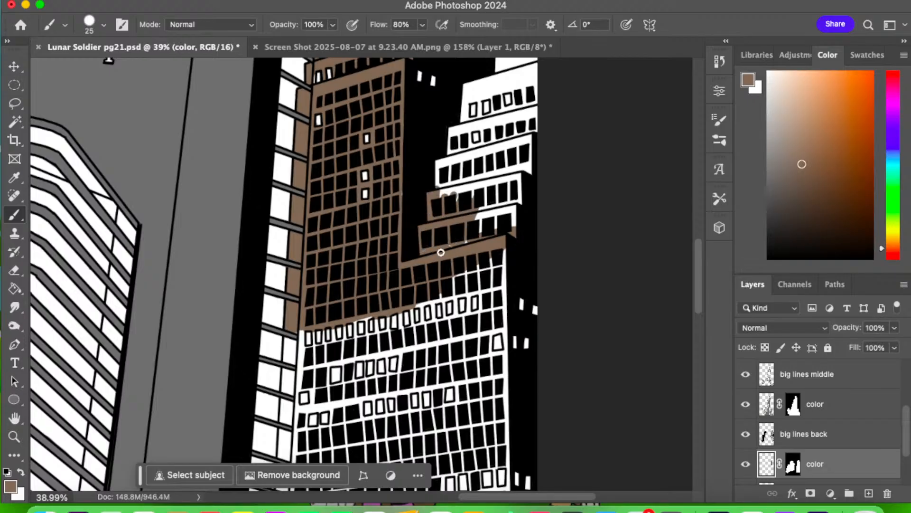
pyautogui.moveTo(440, 252)
pyautogui.mouseDown()
pyautogui.moveTo(527, 216)
pyautogui.moveTo(527, 187)
pyautogui.moveTo(488, 213)
pyautogui.moveTo(529, 163)
pyautogui.moveTo(439, 190)
pyautogui.moveTo(474, 162)
pyautogui.moveTo(439, 178)
pyautogui.moveTo(447, 152)
pyautogui.moveTo(491, 147)
pyautogui.moveTo(451, 167)
pyautogui.moveTo(509, 159)
pyautogui.moveTo(503, 149)
pyautogui.moveTo(545, 136)
pyautogui.mouseUp()
pyautogui.moveTo(470, 142)
pyautogui.mouseDown()
pyautogui.moveTo(464, 120)
pyautogui.moveTo(451, 125)
pyautogui.moveTo(452, 151)
pyautogui.moveTo(453, 128)
pyautogui.moveTo(497, 121)
pyautogui.moveTo(479, 130)
pyautogui.moveTo(485, 145)
pyautogui.moveTo(502, 129)
pyautogui.moveTo(470, 122)
pyautogui.moveTo(530, 113)
pyautogui.moveTo(502, 135)
pyautogui.moveTo(531, 100)
pyautogui.moveTo(524, 95)
pyautogui.moveTo(513, 109)
pyautogui.moveTo(516, 89)
pyautogui.moveTo(516, 111)
pyautogui.moveTo(501, 112)
pyautogui.moveTo(498, 95)
pyautogui.moveTo(492, 117)
pyautogui.moveTo(492, 91)
pyautogui.moveTo(481, 112)
pyautogui.moveTo(494, 117)
pyautogui.moveTo(463, 114)
pyautogui.moveTo(479, 95)
pyautogui.moveTo(466, 102)
pyautogui.moveTo(539, 78)
pyautogui.moveTo(530, 98)
pyautogui.moveTo(539, 74)
pyautogui.moveTo(463, 87)
pyautogui.moveTo(504, 78)
pyautogui.mouseUp()
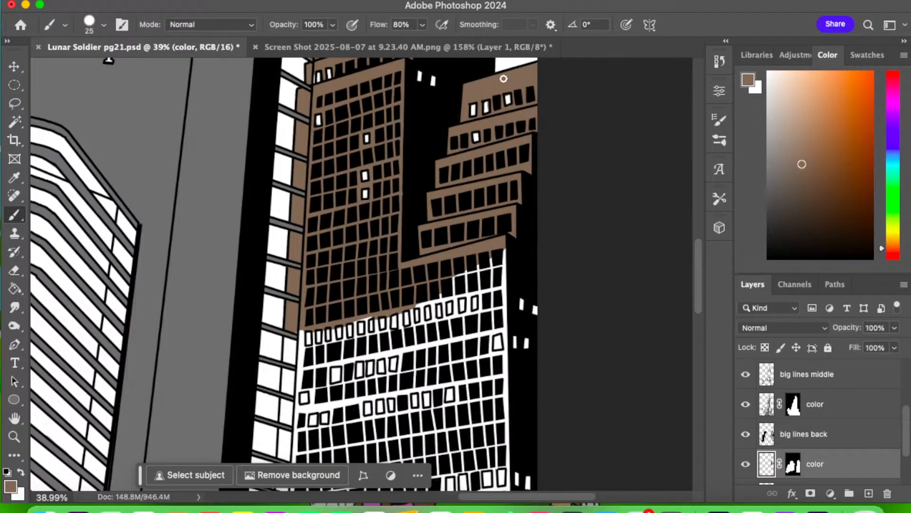
# - Paint brown down the left edge of the tower's lower facade and around its first windows
pyautogui.moveTo(583, 204)
pyautogui.mouseDown()
pyautogui.moveTo(553, 326)
pyautogui.moveTo(577, 87)
pyautogui.moveTo(555, 81)
pyautogui.moveTo(566, 68)
pyautogui.mouseUp()
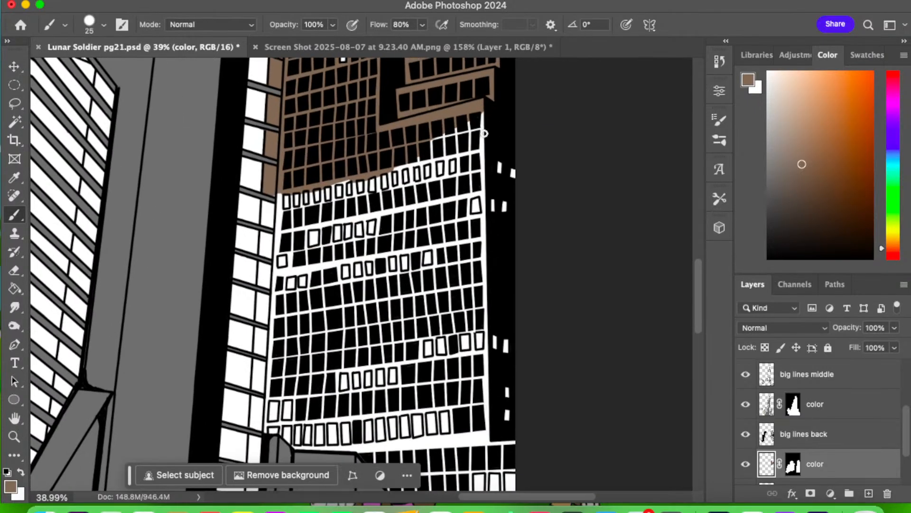
pyautogui.moveTo(276, 200)
pyautogui.mouseDown()
pyautogui.moveTo(270, 229)
pyautogui.moveTo(268, 184)
pyautogui.moveTo(256, 293)
pyautogui.moveTo(261, 333)
pyautogui.mouseUp()
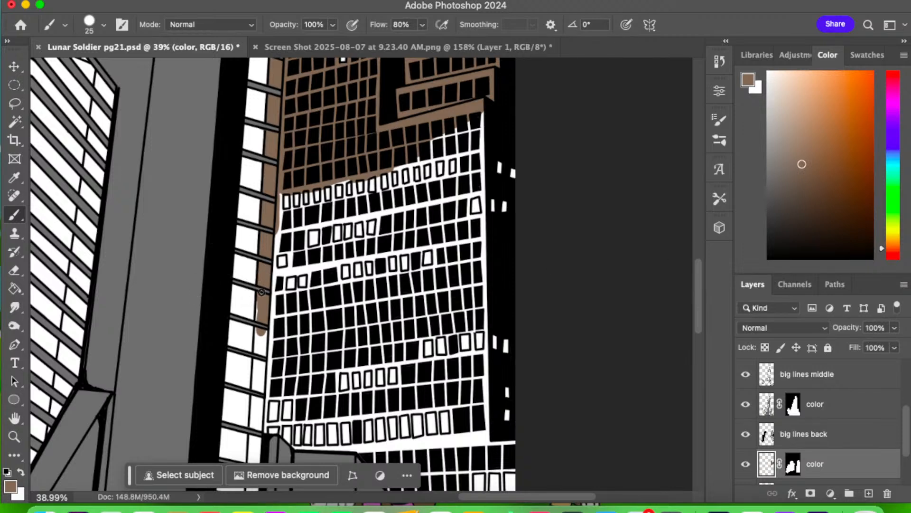
pyautogui.moveTo(256, 315)
pyautogui.mouseDown()
pyautogui.moveTo(264, 354)
pyautogui.moveTo(273, 285)
pyautogui.moveTo(271, 294)
pyautogui.mouseUp()
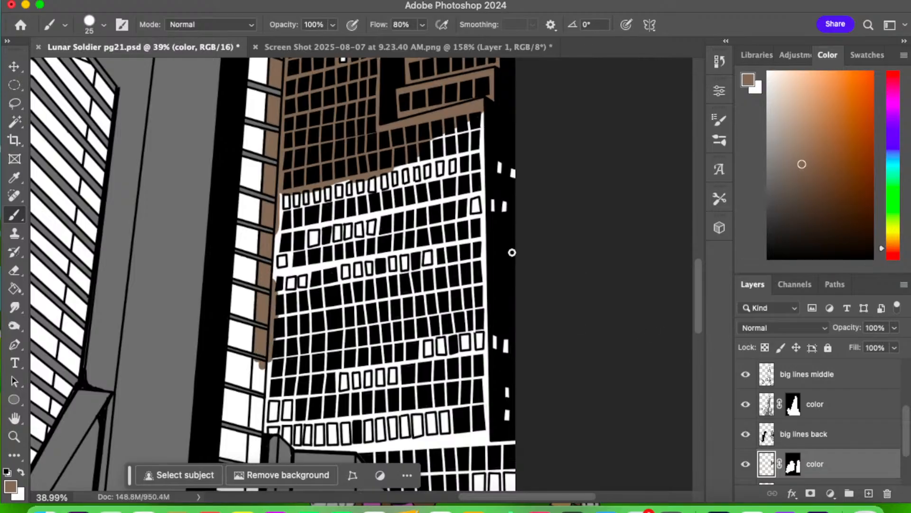
pyautogui.moveTo(273, 279)
pyautogui.mouseDown()
pyautogui.moveTo(276, 248)
pyautogui.moveTo(293, 244)
pyautogui.moveTo(280, 242)
pyautogui.moveTo(282, 207)
pyautogui.mouseUp()
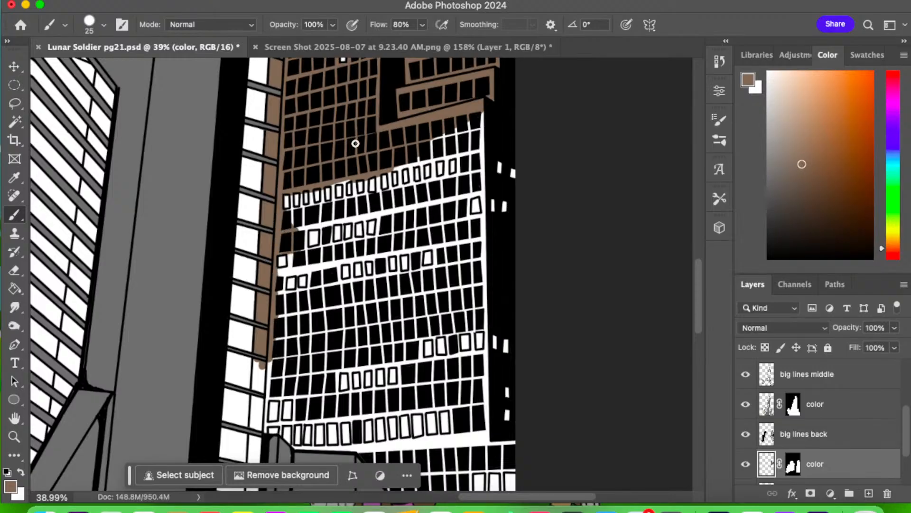
# - With a size 15 brush, paint brown around the long upper row of lit windows, erasing any spill so the panes stay white
pyautogui.press('[')
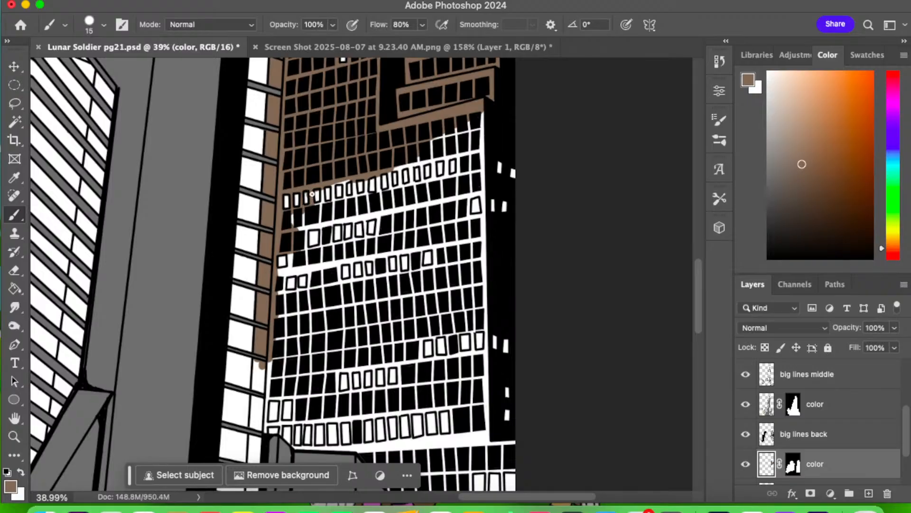
pyautogui.click(14, 271)
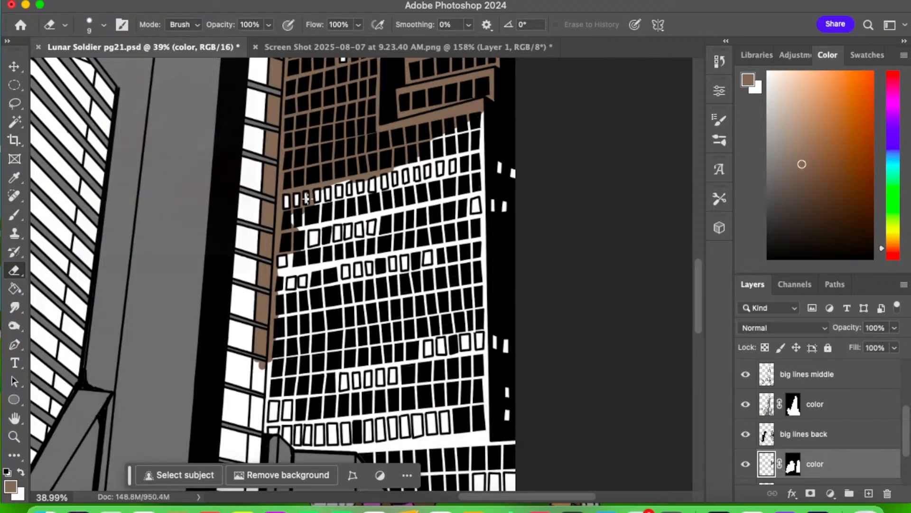
pyautogui.click(15, 214)
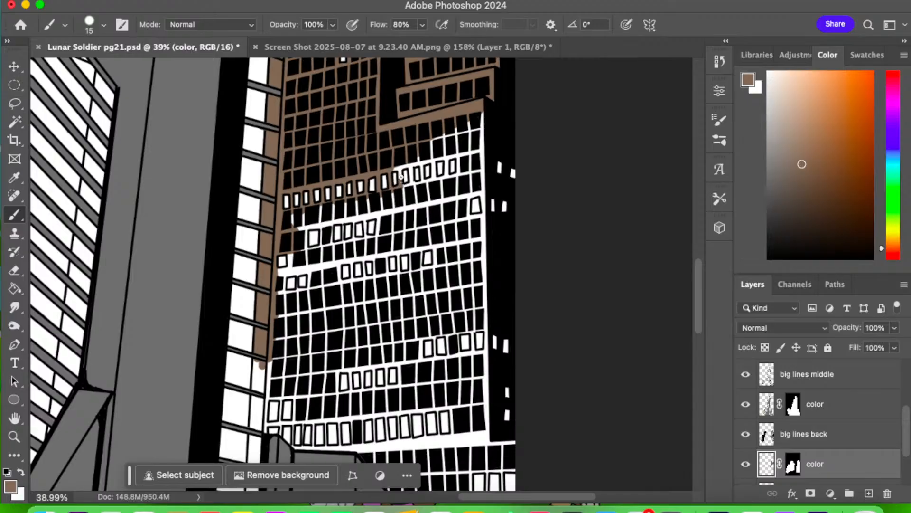
pyautogui.moveTo(405, 166)
pyautogui.mouseDown()
pyautogui.moveTo(412, 185)
pyautogui.moveTo(402, 186)
pyautogui.moveTo(423, 184)
pyautogui.moveTo(417, 160)
pyautogui.moveTo(410, 163)
pyautogui.moveTo(433, 161)
pyautogui.moveTo(434, 176)
pyautogui.moveTo(434, 161)
pyautogui.moveTo(427, 180)
pyautogui.moveTo(448, 175)
pyautogui.moveTo(449, 153)
pyautogui.moveTo(435, 159)
pyautogui.moveTo(464, 154)
pyautogui.moveTo(451, 175)
pyautogui.moveTo(484, 166)
pyautogui.moveTo(477, 164)
pyautogui.moveTo(484, 115)
pyautogui.moveTo(461, 139)
pyautogui.moveTo(473, 135)
pyautogui.moveTo(466, 149)
pyautogui.moveTo(438, 156)
pyautogui.moveTo(437, 149)
pyautogui.moveTo(478, 124)
pyautogui.moveTo(440, 153)
pyautogui.moveTo(431, 148)
pyautogui.moveTo(469, 123)
pyautogui.moveTo(438, 142)
pyautogui.moveTo(455, 125)
pyautogui.mouseUp()
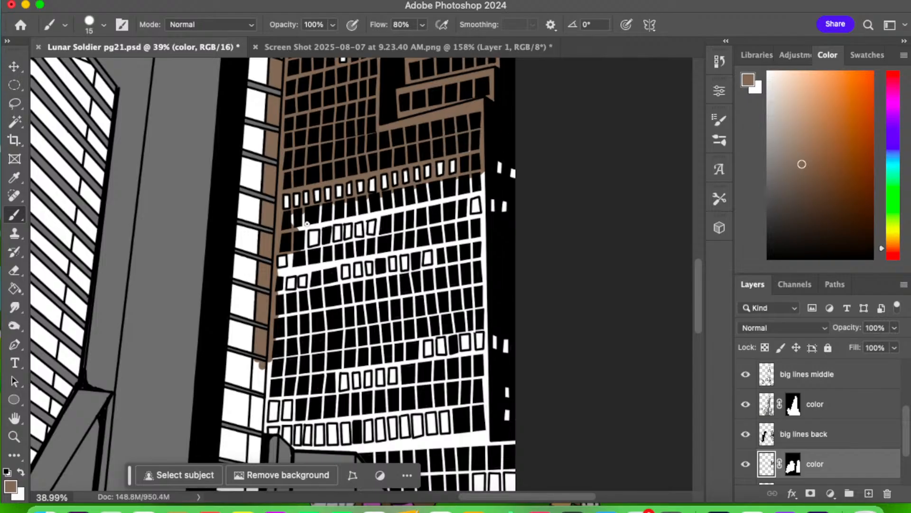
# - Paint the next facade rows brown across to the tower's right edge, leaving the group of four lit windows and the single ones white
pyautogui.moveTo(308, 226)
pyautogui.mouseDown()
pyautogui.moveTo(297, 231)
pyautogui.moveTo(332, 223)
pyautogui.moveTo(301, 210)
pyautogui.moveTo(353, 205)
pyautogui.moveTo(323, 210)
pyautogui.moveTo(330, 218)
pyautogui.moveTo(328, 209)
pyautogui.moveTo(363, 204)
pyautogui.moveTo(346, 205)
pyautogui.moveTo(375, 214)
pyautogui.mouseUp()
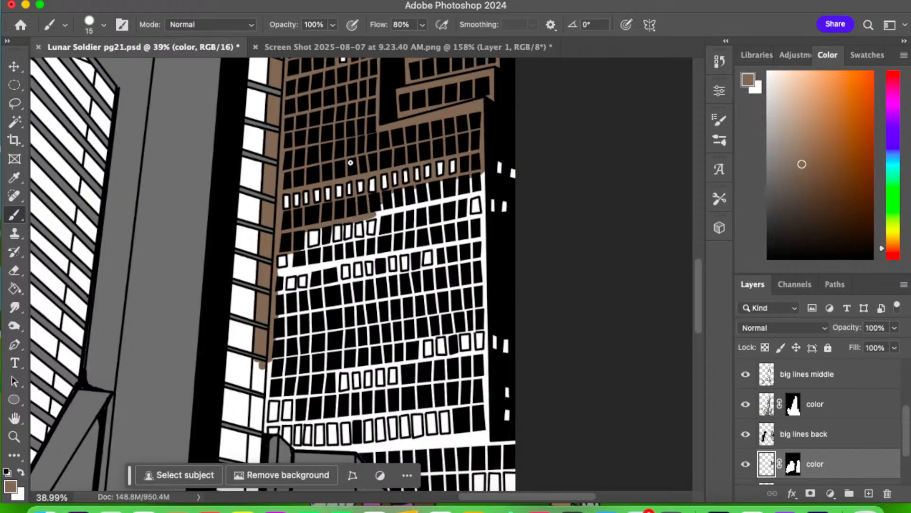
pyautogui.moveTo(354, 219)
pyautogui.mouseDown()
pyautogui.moveTo(403, 209)
pyautogui.moveTo(378, 209)
pyautogui.moveTo(416, 196)
pyautogui.moveTo(385, 194)
pyautogui.moveTo(435, 181)
pyautogui.moveTo(446, 186)
pyautogui.moveTo(415, 212)
pyautogui.moveTo(491, 191)
pyautogui.moveTo(456, 183)
pyautogui.mouseUp()
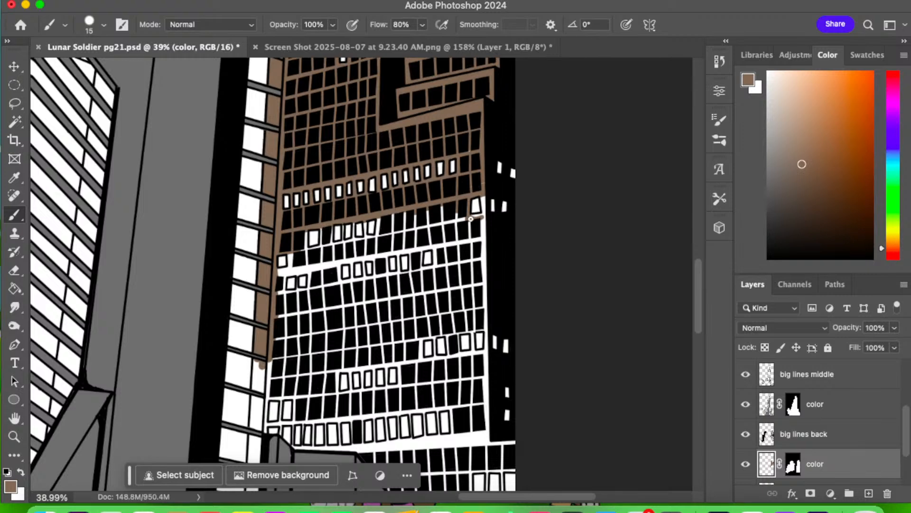
pyautogui.moveTo(478, 216)
pyautogui.mouseDown()
pyautogui.moveTo(484, 190)
pyautogui.moveTo(485, 213)
pyautogui.moveTo(472, 219)
pyautogui.mouseUp()
pyautogui.moveTo(333, 241)
pyautogui.mouseDown()
pyautogui.moveTo(322, 226)
pyautogui.moveTo(323, 250)
pyautogui.moveTo(304, 252)
pyautogui.moveTo(301, 230)
pyautogui.moveTo(303, 251)
pyautogui.moveTo(303, 233)
pyautogui.moveTo(301, 252)
pyautogui.moveTo(287, 252)
pyautogui.moveTo(288, 267)
pyautogui.moveTo(279, 269)
pyautogui.moveTo(282, 278)
pyautogui.moveTo(292, 265)
pyautogui.moveTo(349, 243)
pyautogui.mouseUp()
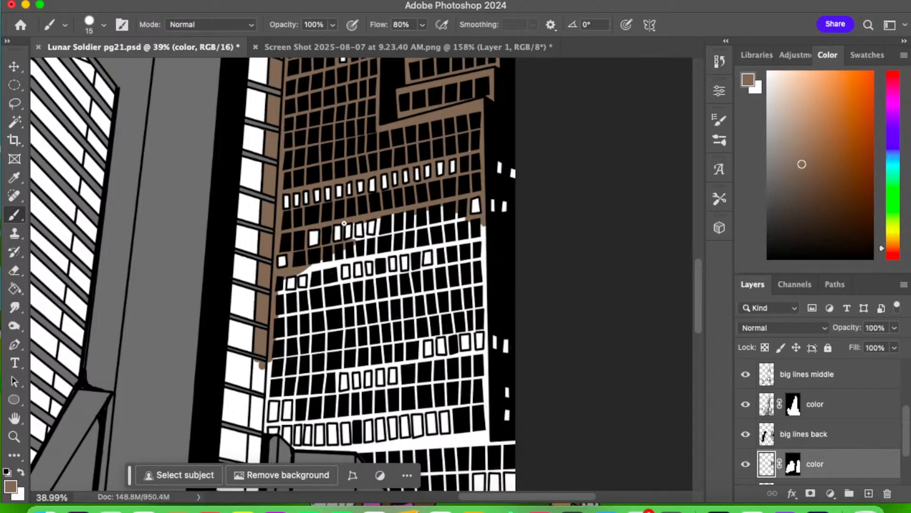
pyautogui.moveTo(353, 226)
pyautogui.mouseDown()
pyautogui.moveTo(354, 241)
pyautogui.moveTo(364, 239)
pyautogui.moveTo(355, 238)
pyautogui.moveTo(365, 220)
pyautogui.moveTo(369, 243)
pyautogui.moveTo(381, 215)
pyautogui.moveTo(377, 248)
pyautogui.moveTo(299, 274)
pyautogui.moveTo(361, 250)
pyautogui.moveTo(409, 249)
pyautogui.moveTo(394, 255)
pyautogui.moveTo(487, 240)
pyautogui.moveTo(458, 243)
pyautogui.moveTo(483, 225)
pyautogui.moveTo(453, 217)
pyautogui.moveTo(463, 225)
pyautogui.moveTo(412, 240)
pyautogui.moveTo(439, 215)
pyautogui.moveTo(412, 229)
pyautogui.moveTo(439, 207)
pyautogui.moveTo(412, 227)
pyautogui.moveTo(423, 214)
pyautogui.moveTo(395, 217)
pyautogui.mouseUp()
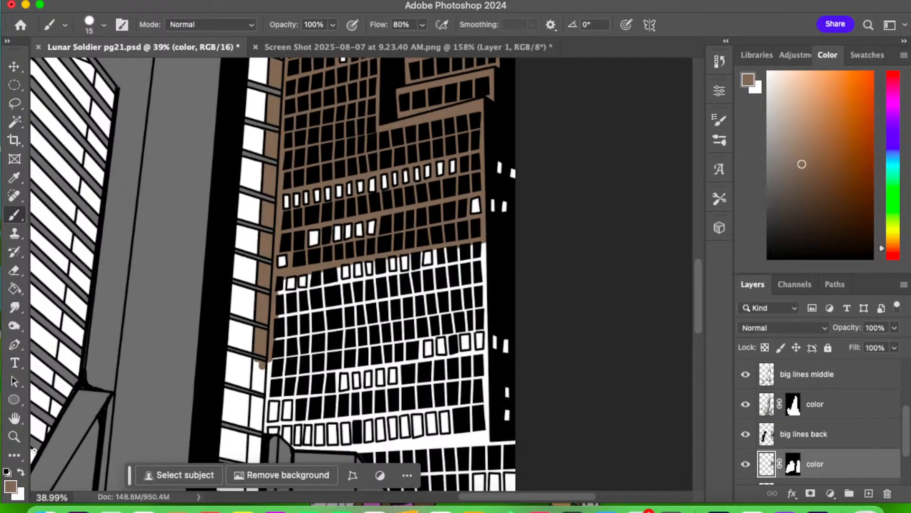
# - Check the whole page with the moon3 layer shown, and hide that layer again
pyautogui.click(15, 436)
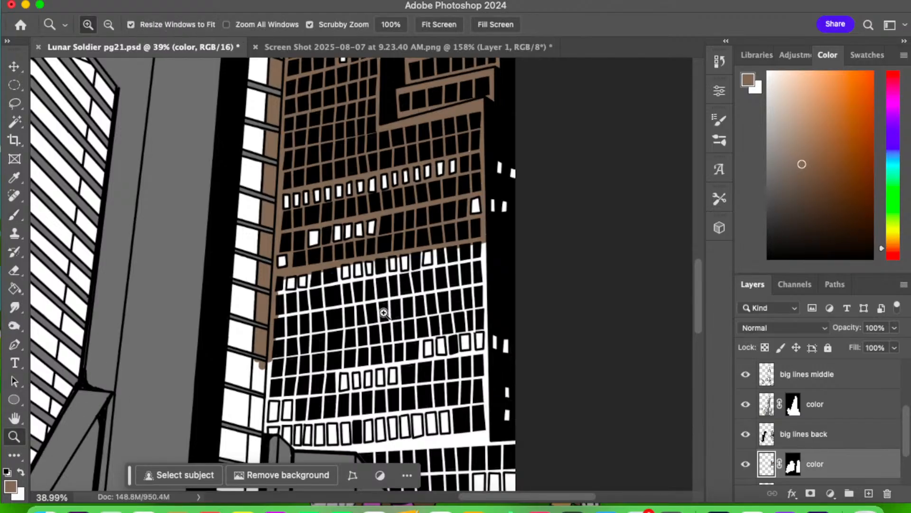
pyautogui.moveTo(379, 310); pyautogui.dragTo(274, 377)
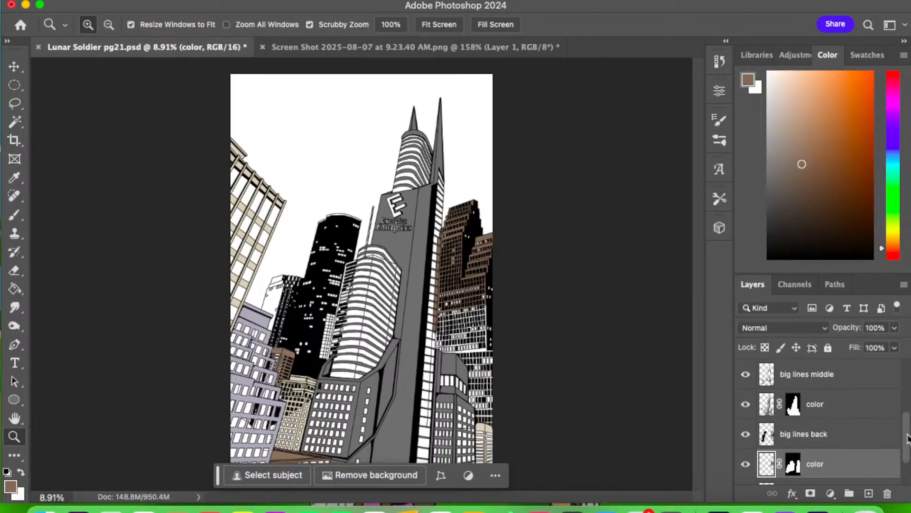
pyautogui.scroll(-1, 905, 430)
pyautogui.click(746, 465)
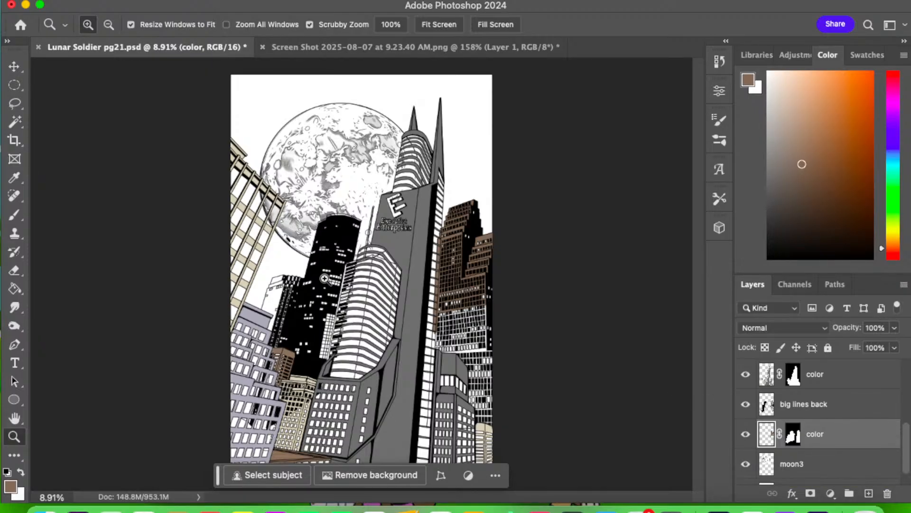
pyautogui.click(745, 464)
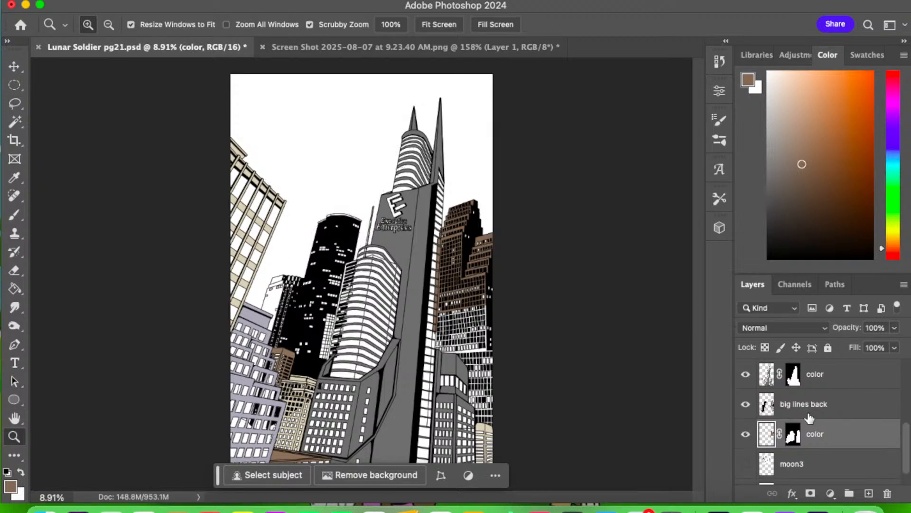
# - Paint brown around the next row of scattered lit windows on the tower's middle facade, out to its right edge
pyautogui.moveTo(497, 325); pyautogui.dragTo(571, 309)
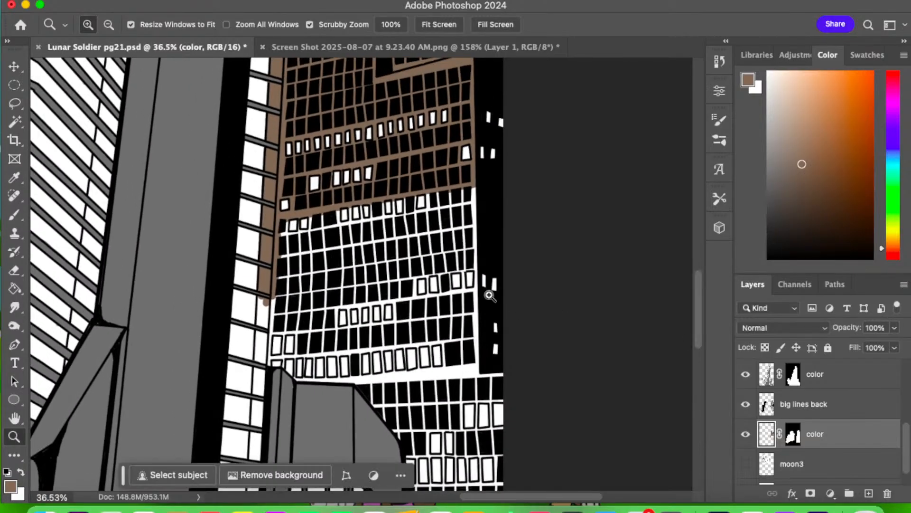
pyautogui.click(14, 216)
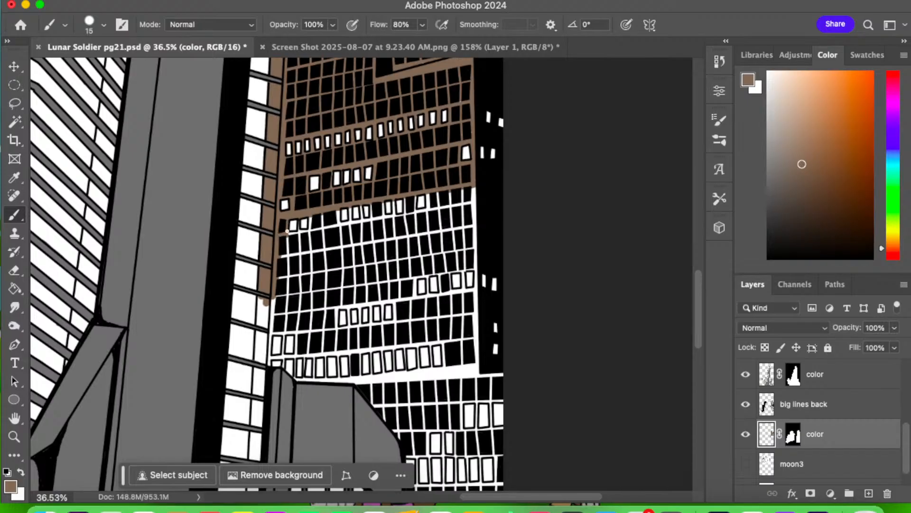
pyautogui.moveTo(286, 231)
pyautogui.mouseDown()
pyautogui.moveTo(311, 231)
pyautogui.moveTo(311, 217)
pyautogui.moveTo(314, 244)
pyautogui.moveTo(325, 236)
pyautogui.moveTo(323, 213)
pyautogui.moveTo(308, 247)
pyautogui.moveTo(295, 253)
pyautogui.moveTo(309, 237)
pyautogui.moveTo(283, 255)
pyautogui.moveTo(305, 232)
pyautogui.moveTo(286, 252)
pyautogui.moveTo(335, 229)
pyautogui.moveTo(329, 246)
pyautogui.moveTo(287, 248)
pyautogui.mouseUp()
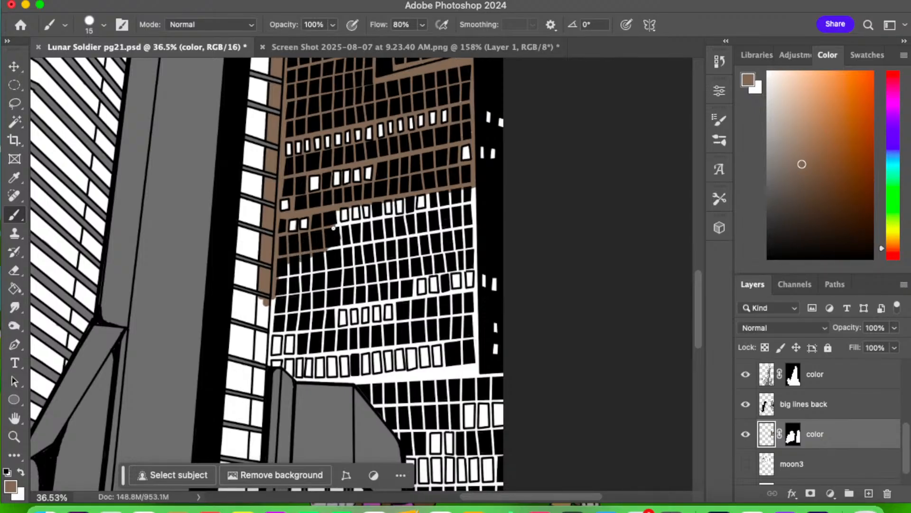
pyautogui.moveTo(334, 227); pyautogui.dragTo(350, 209)
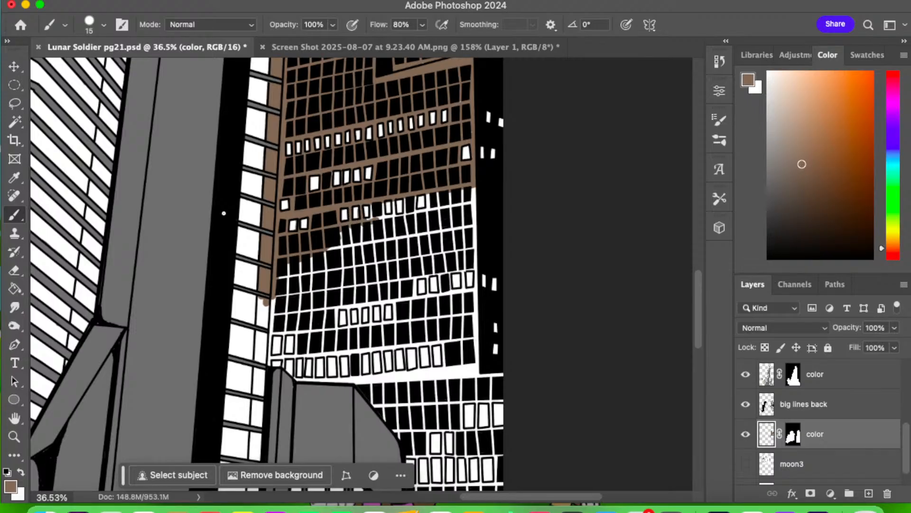
pyautogui.press('e')
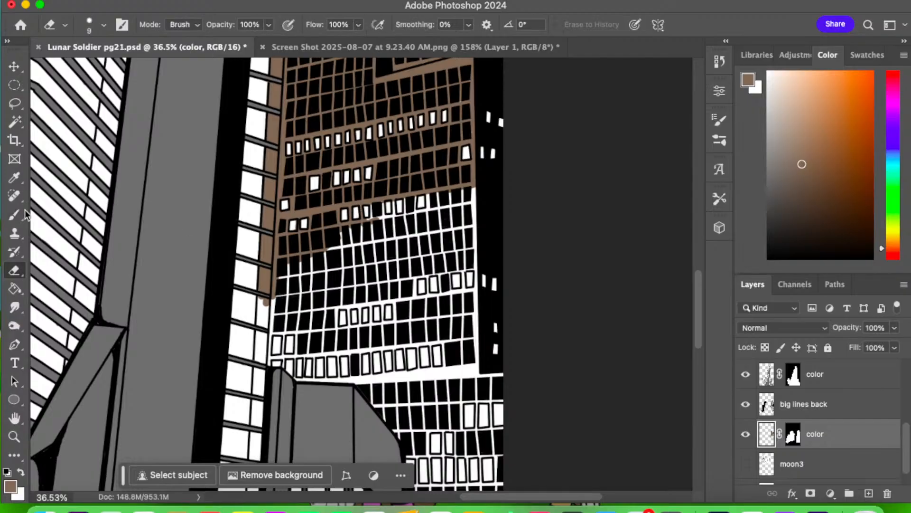
pyautogui.press('b')
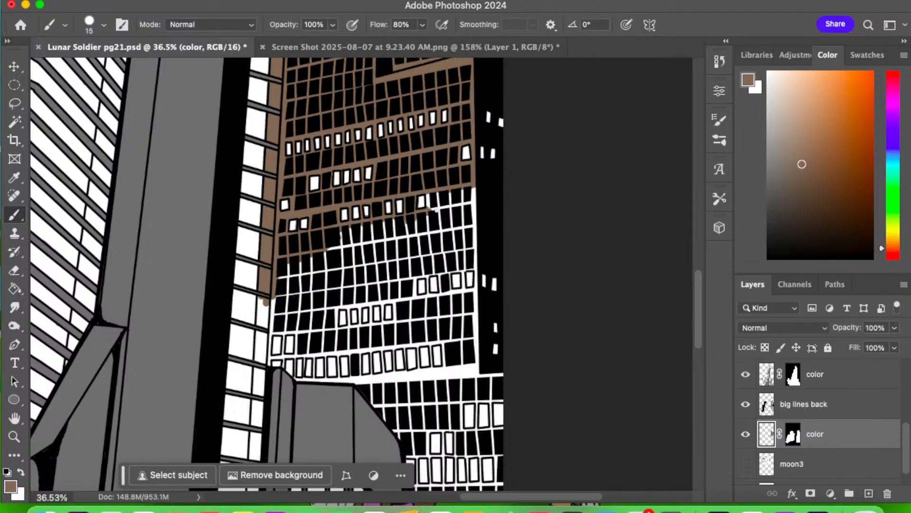
pyautogui.moveTo(436, 210)
pyautogui.mouseDown()
pyautogui.moveTo(471, 188)
pyautogui.moveTo(457, 206)
pyautogui.moveTo(451, 198)
pyautogui.moveTo(473, 198)
pyautogui.moveTo(455, 211)
pyautogui.moveTo(479, 197)
pyautogui.moveTo(440, 233)
pyautogui.moveTo(470, 227)
pyautogui.mouseUp()
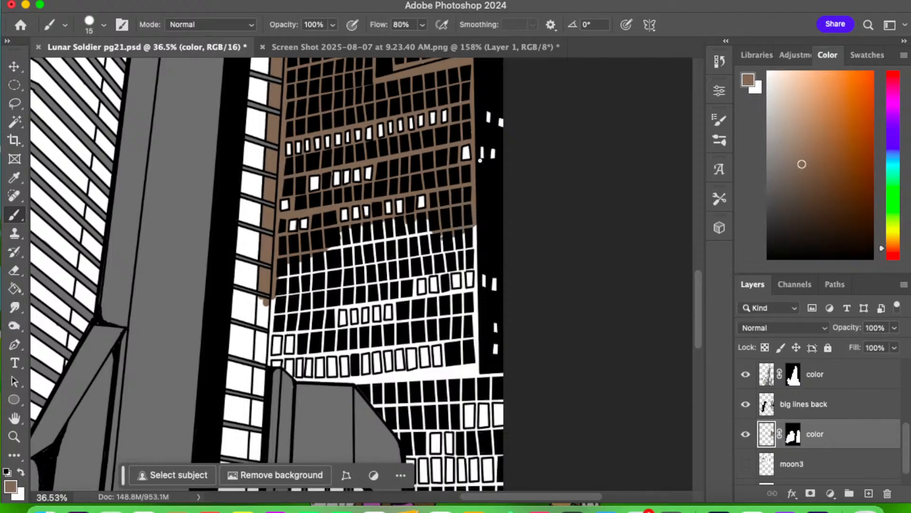
# - Fill the unlit grid rows of the middle facade with brown, down to the two pairs of lit windows near the right edge
pyautogui.moveTo(405, 226)
pyautogui.mouseDown()
pyautogui.moveTo(336, 235)
pyautogui.moveTo(447, 214)
pyautogui.mouseUp()
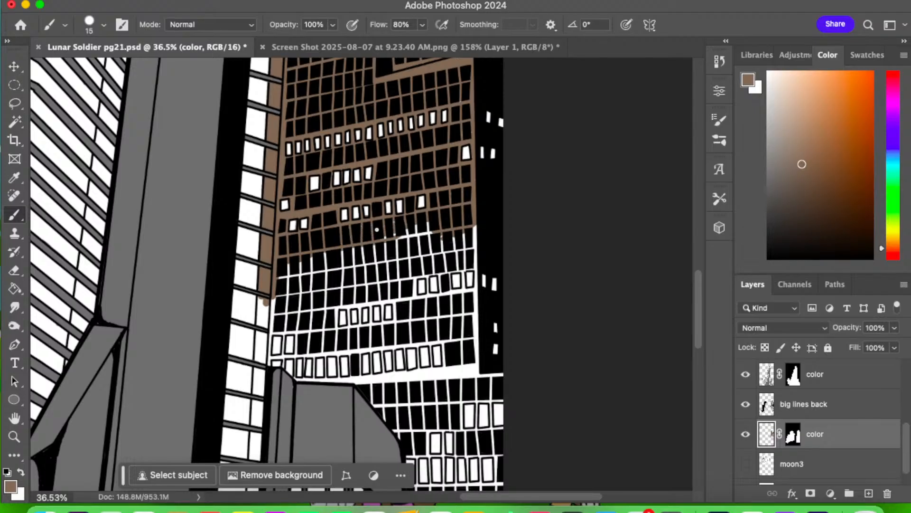
pyautogui.moveTo(376, 230)
pyautogui.mouseDown()
pyautogui.moveTo(431, 229)
pyautogui.moveTo(380, 247)
pyautogui.moveTo(493, 225)
pyautogui.moveTo(348, 259)
pyautogui.moveTo(376, 241)
pyautogui.moveTo(289, 269)
pyautogui.moveTo(316, 248)
pyautogui.moveTo(275, 279)
pyautogui.moveTo(320, 257)
pyautogui.moveTo(339, 259)
pyautogui.moveTo(283, 285)
pyautogui.moveTo(340, 259)
pyautogui.moveTo(303, 289)
pyautogui.moveTo(347, 260)
pyautogui.moveTo(286, 292)
pyautogui.moveTo(388, 251)
pyautogui.moveTo(345, 272)
pyautogui.mouseUp()
pyautogui.moveTo(430, 243); pyautogui.dragTo(396, 255)
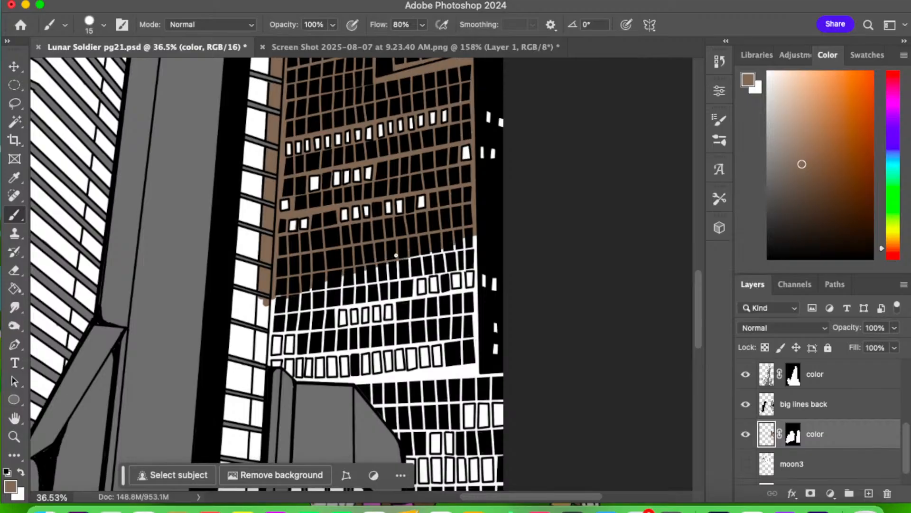
pyautogui.moveTo(460, 231)
pyautogui.mouseDown()
pyautogui.moveTo(461, 252)
pyautogui.moveTo(488, 235)
pyautogui.moveTo(294, 298)
pyautogui.moveTo(306, 282)
pyautogui.moveTo(265, 305)
pyautogui.moveTo(273, 294)
pyautogui.moveTo(263, 292)
pyautogui.moveTo(256, 332)
pyautogui.moveTo(287, 309)
pyautogui.moveTo(295, 314)
pyautogui.moveTo(279, 322)
pyautogui.moveTo(293, 320)
pyautogui.moveTo(282, 331)
pyautogui.moveTo(345, 294)
pyautogui.moveTo(287, 310)
pyautogui.moveTo(322, 293)
pyautogui.moveTo(480, 250)
pyautogui.moveTo(473, 269)
pyautogui.moveTo(417, 271)
pyautogui.mouseUp()
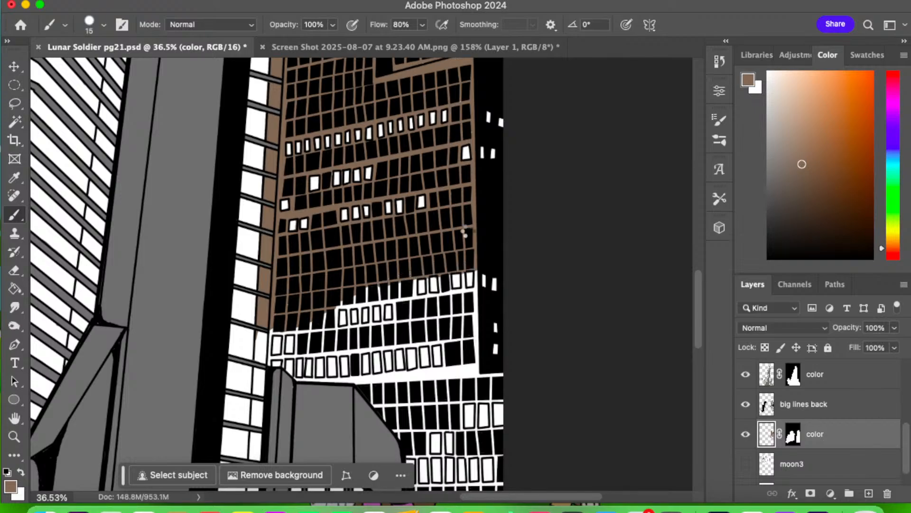
# - Paint brown around the two right-hand pairs of lit windows and the row of five below, erasing spill from the panes
pyautogui.moveTo(477, 295)
pyautogui.mouseDown()
pyautogui.moveTo(476, 273)
pyautogui.moveTo(473, 302)
pyautogui.mouseUp()
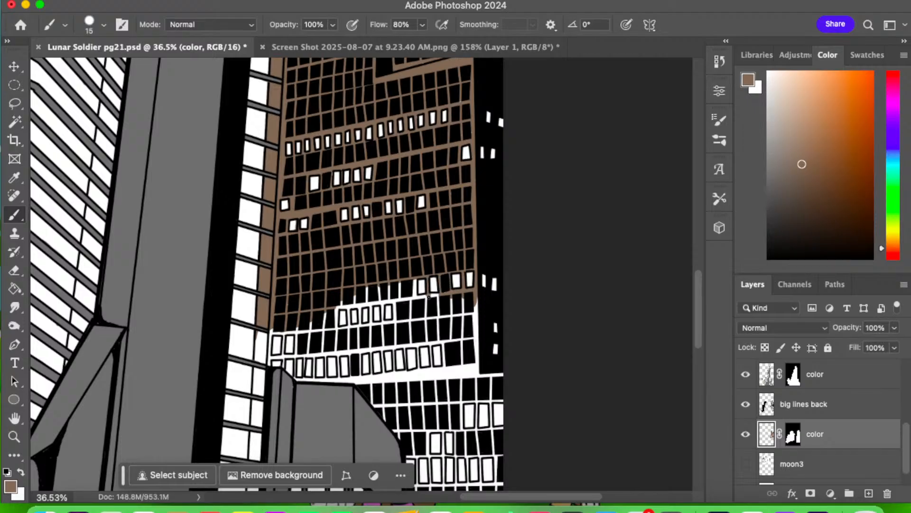
pyautogui.moveTo(441, 297)
pyautogui.mouseDown()
pyautogui.moveTo(416, 300)
pyautogui.moveTo(444, 294)
pyautogui.moveTo(414, 302)
pyautogui.moveTo(415, 275)
pyautogui.moveTo(393, 301)
pyautogui.moveTo(386, 296)
pyautogui.moveTo(396, 291)
pyautogui.moveTo(369, 299)
pyautogui.moveTo(395, 280)
pyautogui.moveTo(342, 304)
pyautogui.moveTo(376, 283)
pyautogui.moveTo(356, 277)
pyautogui.moveTo(364, 257)
pyautogui.moveTo(339, 275)
pyautogui.moveTo(355, 298)
pyautogui.moveTo(341, 305)
pyautogui.moveTo(359, 302)
pyautogui.moveTo(338, 309)
pyautogui.mouseUp()
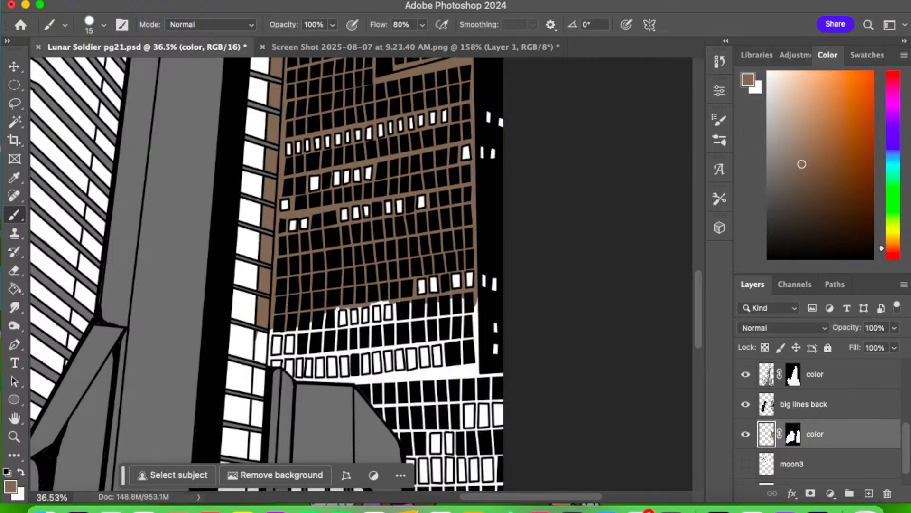
pyautogui.moveTo(433, 299)
pyautogui.mouseDown()
pyautogui.moveTo(468, 302)
pyautogui.moveTo(462, 315)
pyautogui.moveTo(477, 308)
pyautogui.moveTo(434, 319)
pyautogui.mouseUp()
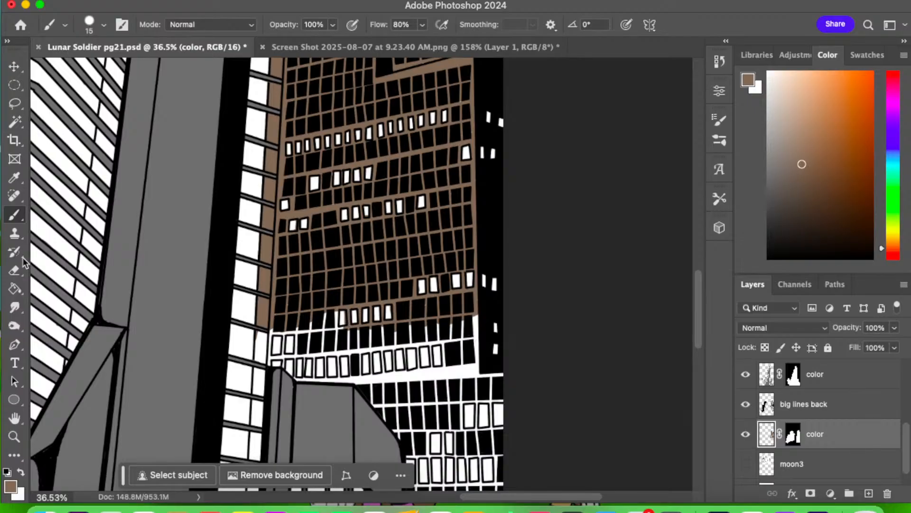
pyautogui.press('e')
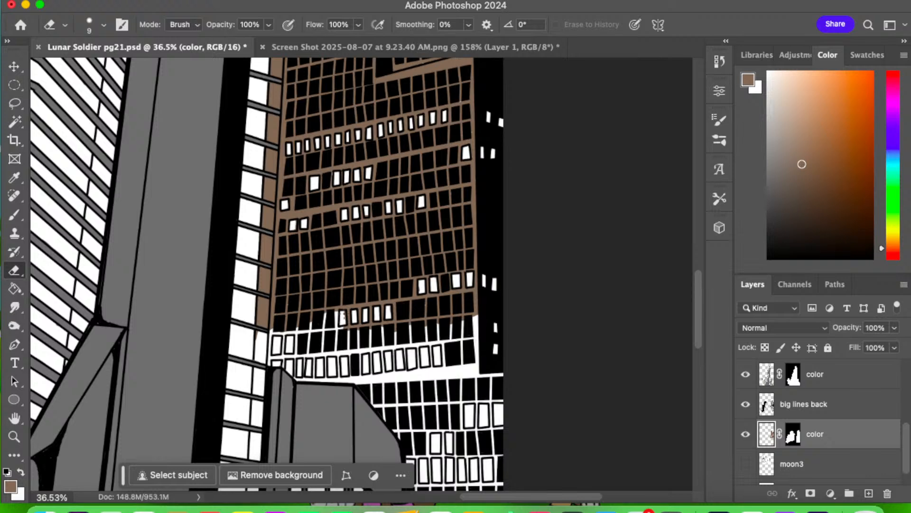
pyautogui.press('b')
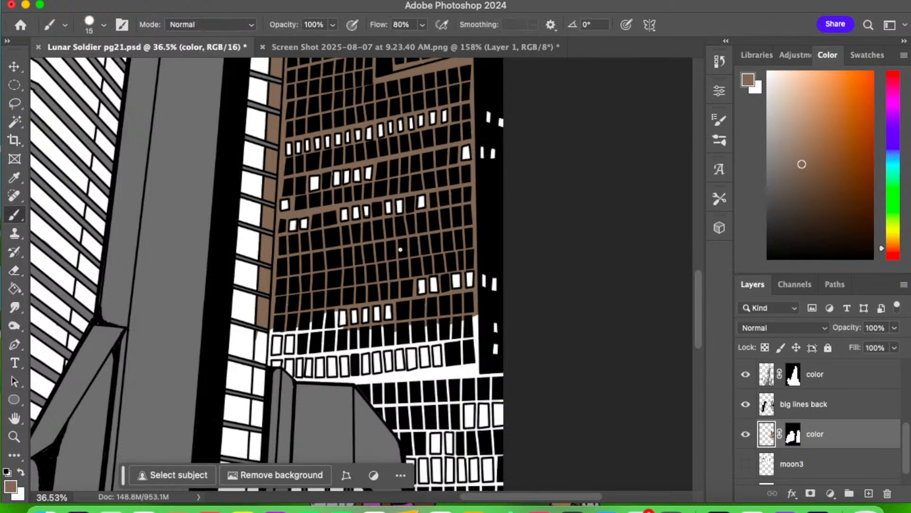
# - Paint brown down the narrow strip on the tower's left side and around the pair of lit windows at the facade's lower left
pyautogui.moveTo(341, 327)
pyautogui.mouseDown()
pyautogui.moveTo(312, 332)
pyautogui.moveTo(275, 327)
pyautogui.moveTo(265, 336)
pyautogui.moveTo(306, 323)
pyautogui.moveTo(254, 344)
pyautogui.moveTo(262, 349)
pyautogui.moveTo(255, 364)
pyautogui.moveTo(253, 341)
pyautogui.moveTo(265, 335)
pyautogui.moveTo(259, 458)
pyautogui.moveTo(250, 461)
pyautogui.moveTo(259, 408)
pyautogui.mouseUp()
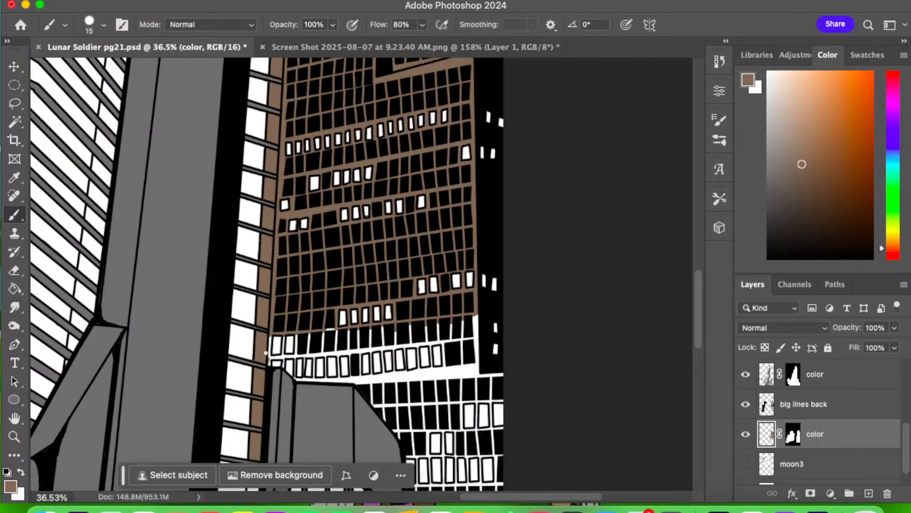
pyautogui.moveTo(265, 353)
pyautogui.mouseDown()
pyautogui.moveTo(284, 367)
pyautogui.moveTo(286, 330)
pyautogui.moveTo(284, 359)
pyautogui.moveTo(302, 356)
pyautogui.moveTo(296, 346)
pyautogui.moveTo(301, 379)
pyautogui.mouseUp()
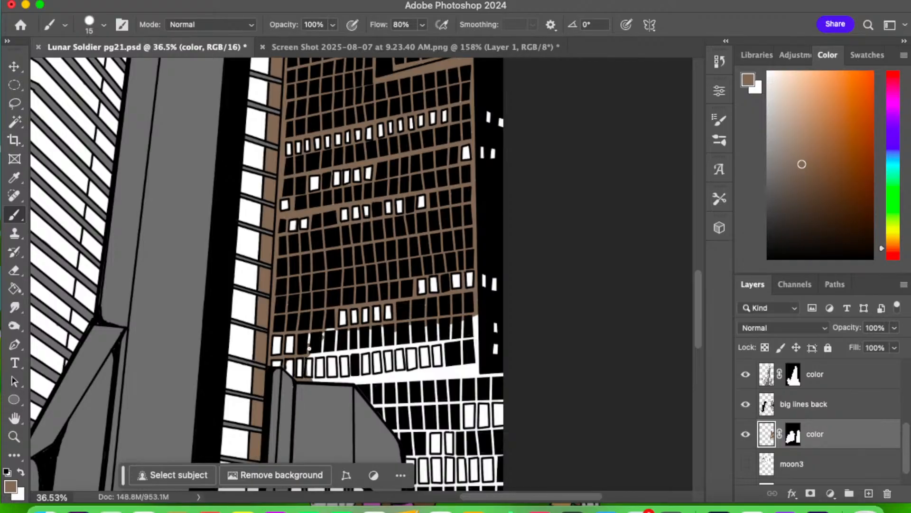
pyautogui.moveTo(327, 330)
pyautogui.mouseDown()
pyautogui.moveTo(368, 332)
pyautogui.moveTo(308, 355)
pyautogui.moveTo(321, 356)
pyautogui.moveTo(321, 381)
pyautogui.mouseUp()
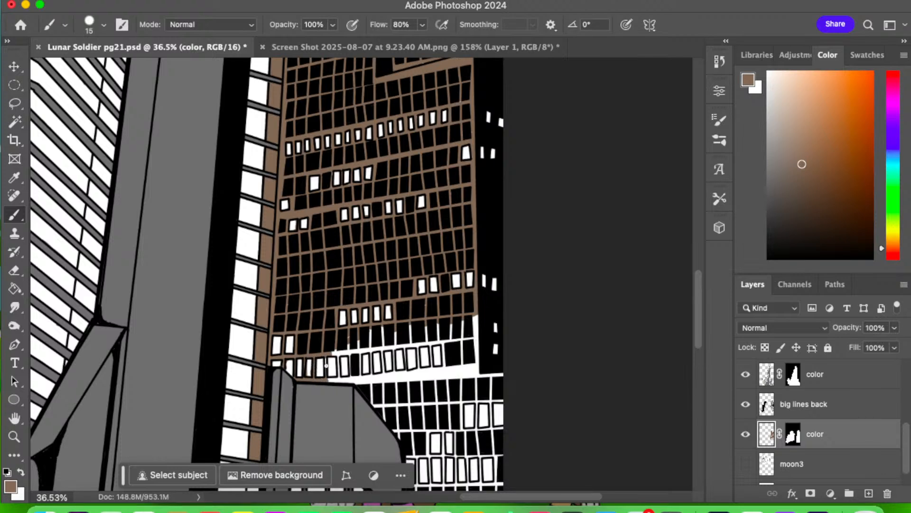
# - Paint the rest of the facade's bottom rows and lower edge brown, keeping the long row of lit windows white, and touch up with the eraser
pyautogui.moveTo(327, 380)
pyautogui.mouseDown()
pyautogui.moveTo(360, 342)
pyautogui.moveTo(351, 339)
pyautogui.moveTo(340, 350)
pyautogui.moveTo(362, 347)
pyautogui.moveTo(339, 354)
pyautogui.moveTo(352, 355)
pyautogui.moveTo(350, 377)
pyautogui.moveTo(342, 377)
pyautogui.moveTo(374, 382)
pyautogui.moveTo(359, 377)
pyautogui.moveTo(382, 352)
pyautogui.mouseUp()
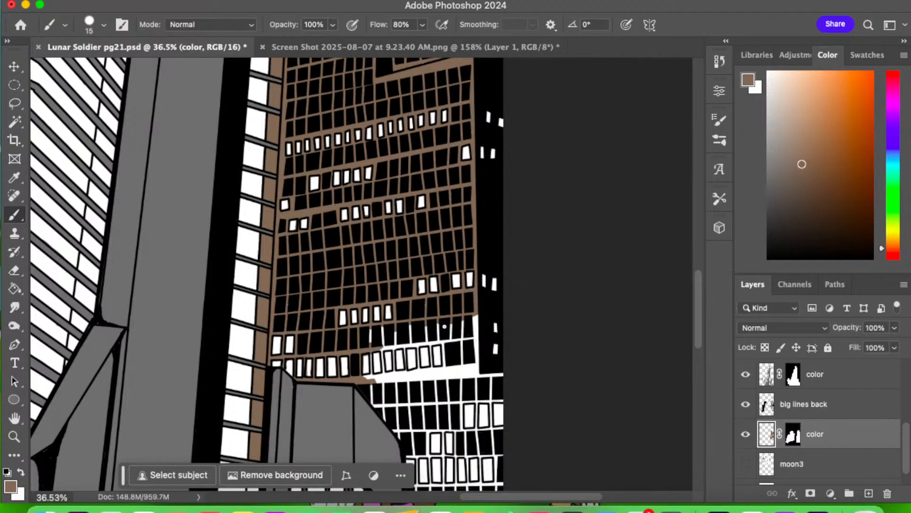
pyautogui.moveTo(373, 377)
pyautogui.mouseDown()
pyautogui.moveTo(452, 370)
pyautogui.moveTo(417, 381)
pyautogui.moveTo(397, 379)
pyautogui.moveTo(459, 365)
pyautogui.moveTo(455, 375)
pyautogui.moveTo(511, 374)
pyautogui.moveTo(487, 381)
pyautogui.moveTo(493, 315)
pyautogui.moveTo(473, 304)
pyautogui.moveTo(476, 370)
pyautogui.moveTo(466, 317)
pyautogui.moveTo(465, 363)
pyautogui.moveTo(463, 325)
pyautogui.moveTo(458, 355)
pyautogui.moveTo(455, 325)
pyautogui.moveTo(449, 363)
pyautogui.moveTo(445, 348)
pyautogui.moveTo(448, 371)
pyautogui.moveTo(442, 328)
pyautogui.mouseUp()
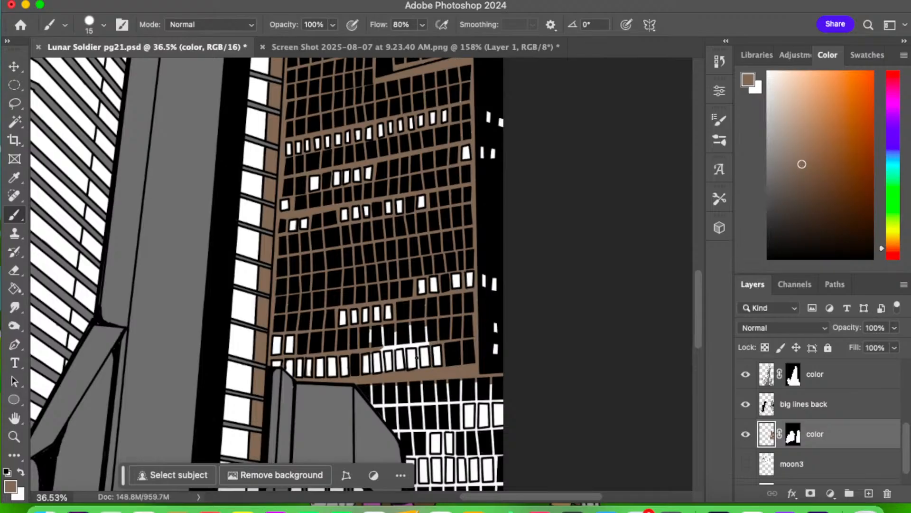
pyautogui.moveTo(419, 365)
pyautogui.mouseDown()
pyautogui.moveTo(427, 331)
pyautogui.moveTo(376, 345)
pyautogui.moveTo(391, 346)
pyautogui.moveTo(391, 334)
pyautogui.moveTo(369, 337)
pyautogui.moveTo(383, 330)
pyautogui.moveTo(369, 335)
pyautogui.moveTo(401, 326)
pyautogui.moveTo(407, 352)
pyautogui.mouseUp()
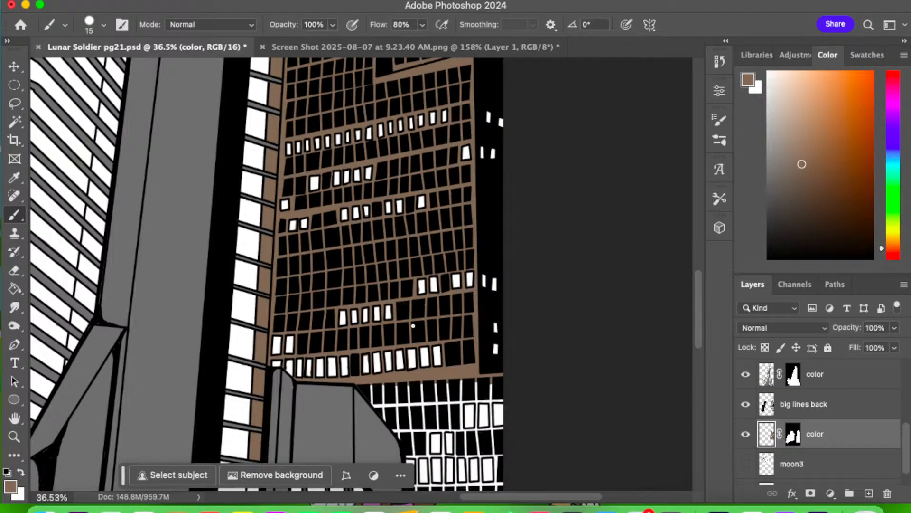
pyautogui.press('e')
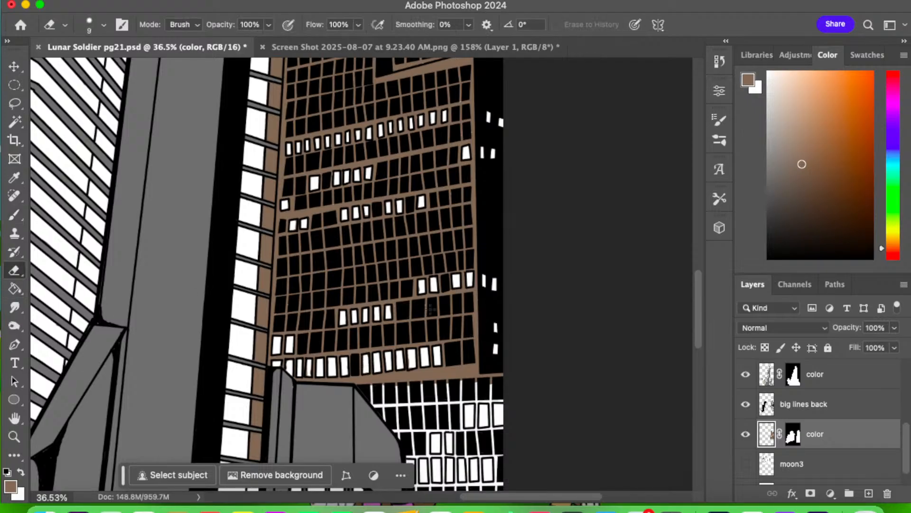
pyautogui.click(15, 218)
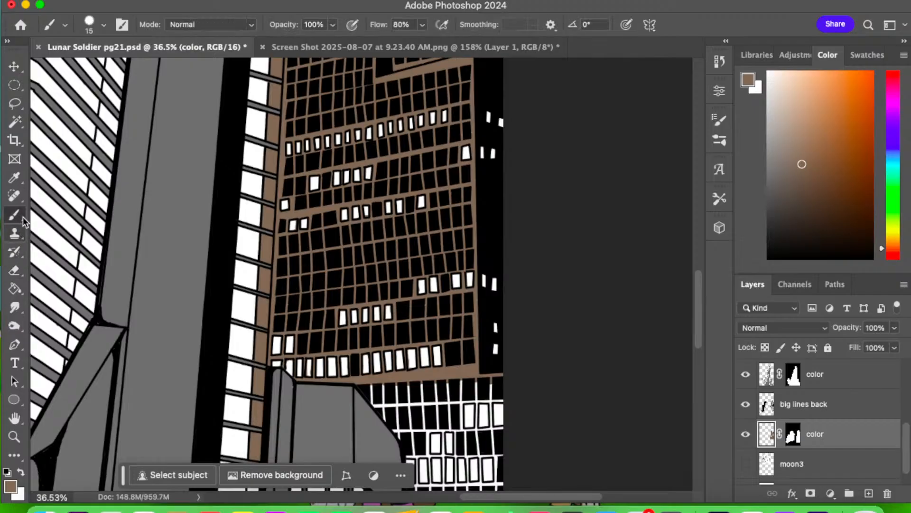
# - Paint the facade rows below the ledge brown around the three lit windows at the right edge, erasing spill from the panes
pyautogui.click(16, 252)
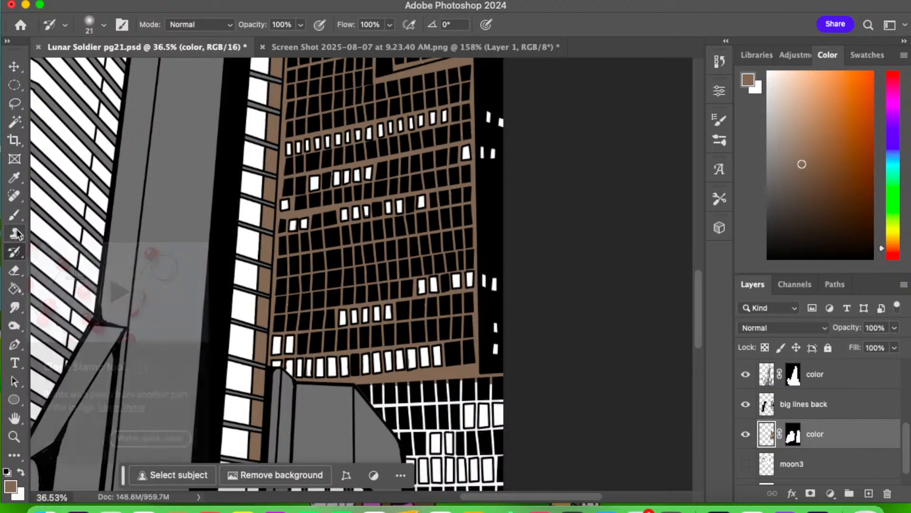
pyautogui.click(14, 214)
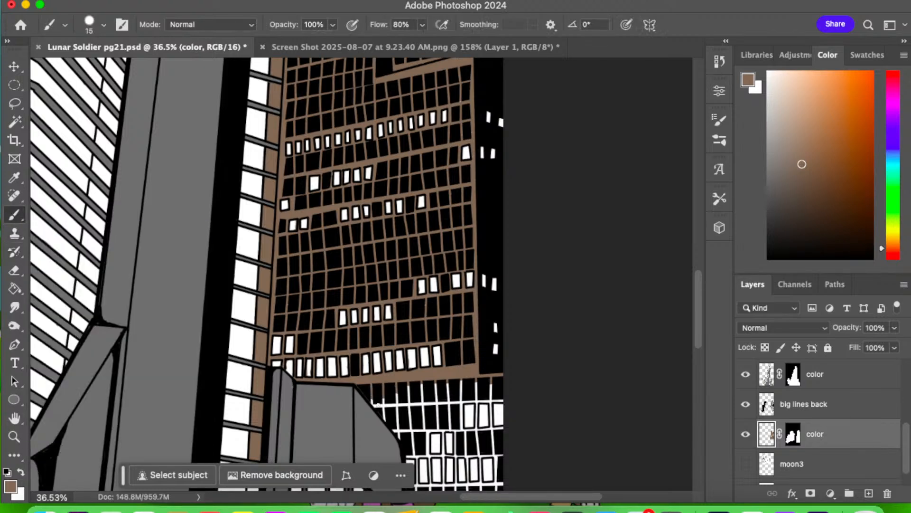
pyautogui.moveTo(379, 405)
pyautogui.mouseDown()
pyautogui.moveTo(397, 432)
pyautogui.moveTo(384, 395)
pyautogui.moveTo(406, 428)
pyautogui.moveTo(403, 390)
pyautogui.moveTo(402, 424)
pyautogui.moveTo(408, 414)
pyautogui.moveTo(417, 439)
pyautogui.moveTo(411, 405)
pyautogui.moveTo(410, 448)
pyautogui.moveTo(401, 440)
pyautogui.moveTo(413, 458)
pyautogui.moveTo(442, 402)
pyautogui.moveTo(425, 414)
pyautogui.moveTo(453, 381)
pyautogui.moveTo(416, 427)
pyautogui.moveTo(444, 396)
pyautogui.moveTo(417, 417)
pyautogui.moveTo(441, 380)
pyautogui.moveTo(429, 374)
pyautogui.moveTo(421, 398)
pyautogui.moveTo(453, 382)
pyautogui.moveTo(425, 430)
pyautogui.moveTo(461, 429)
pyautogui.moveTo(457, 398)
pyautogui.moveTo(438, 415)
pyautogui.moveTo(472, 388)
pyautogui.moveTo(455, 393)
pyautogui.moveTo(464, 382)
pyautogui.moveTo(489, 386)
pyautogui.moveTo(474, 395)
pyautogui.moveTo(493, 384)
pyautogui.moveTo(475, 402)
pyautogui.moveTo(499, 400)
pyautogui.mouseUp()
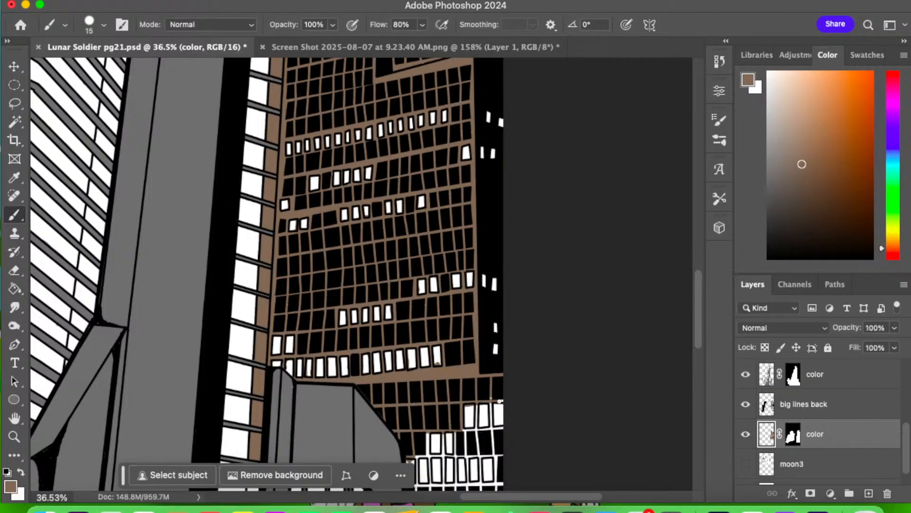
pyautogui.press('e')
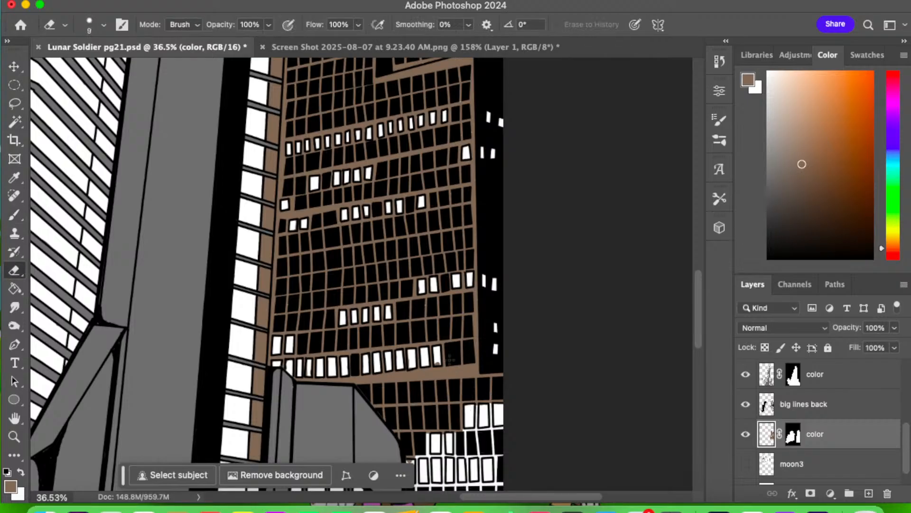
pyautogui.click(14, 215)
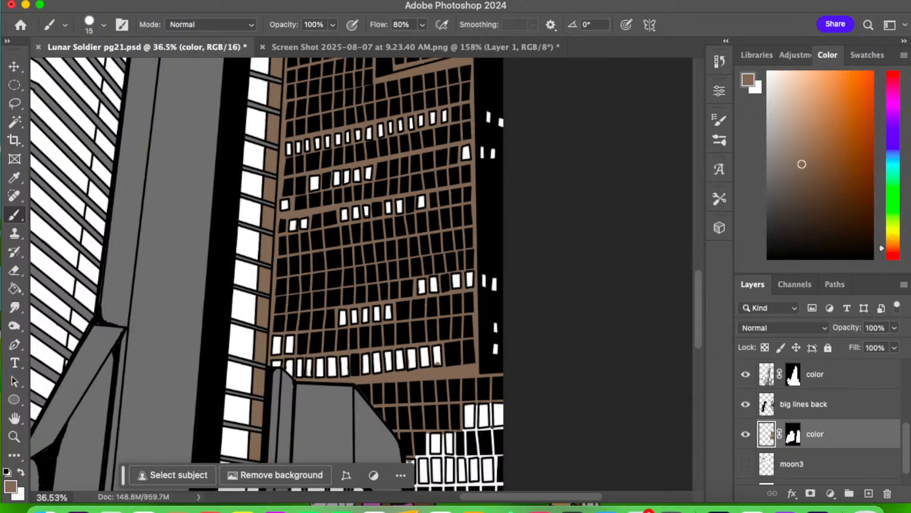
pyautogui.moveTo(491, 427)
pyautogui.mouseDown()
pyautogui.moveTo(492, 403)
pyautogui.moveTo(495, 428)
pyautogui.moveTo(478, 429)
pyautogui.moveTo(477, 406)
pyautogui.moveTo(465, 430)
pyautogui.mouseUp()
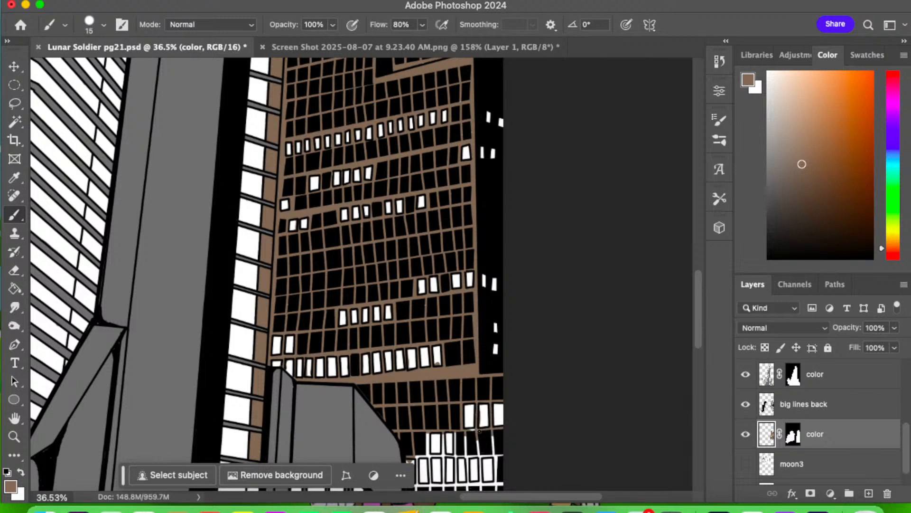
pyautogui.click(14, 270)
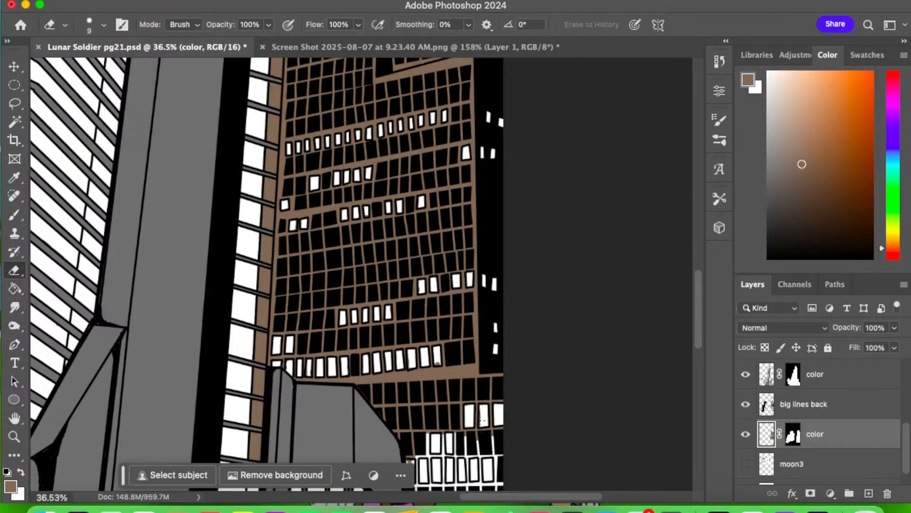
pyautogui.moveTo(479, 428); pyautogui.dragTo(480, 410)
# - Paint brown around the pair of lit windows, the row of seven lit windows below it and the unlit rows beneath
pyautogui.moveTo(701, 323); pyautogui.dragTo(697, 357)
pyautogui.click(14, 214)
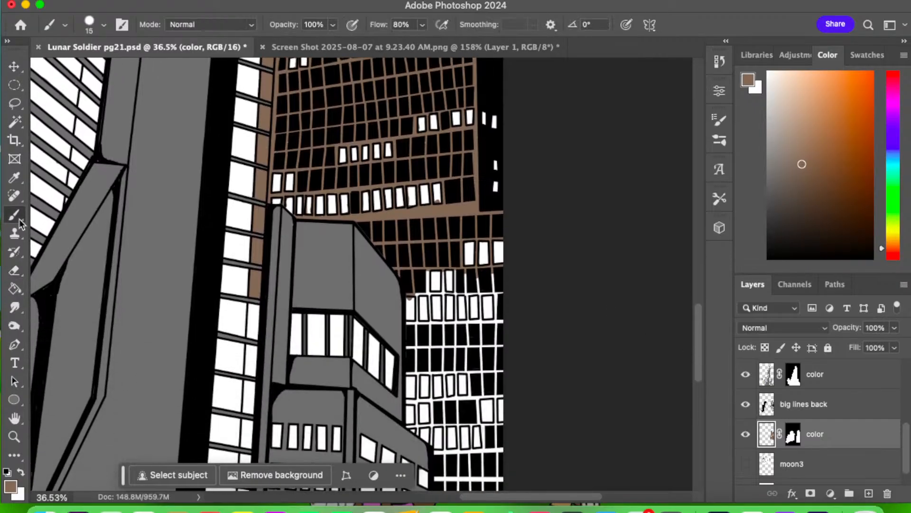
pyautogui.moveTo(424, 292)
pyautogui.mouseDown()
pyautogui.moveTo(456, 295)
pyautogui.moveTo(446, 293)
pyautogui.moveTo(456, 293)
pyautogui.moveTo(458, 273)
pyautogui.moveTo(456, 293)
pyautogui.moveTo(467, 281)
pyautogui.moveTo(459, 290)
pyautogui.moveTo(506, 291)
pyautogui.moveTo(491, 291)
pyautogui.moveTo(500, 281)
pyautogui.moveTo(457, 282)
pyautogui.mouseUp()
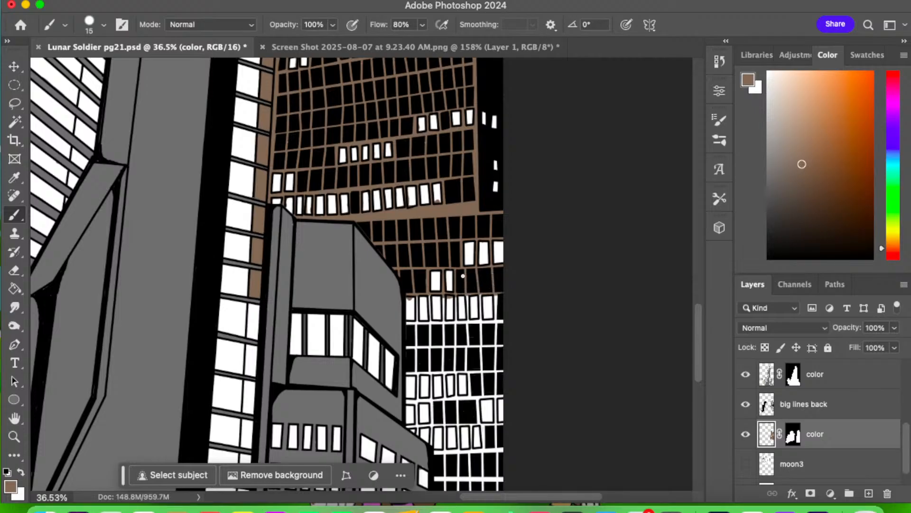
pyautogui.press('e')
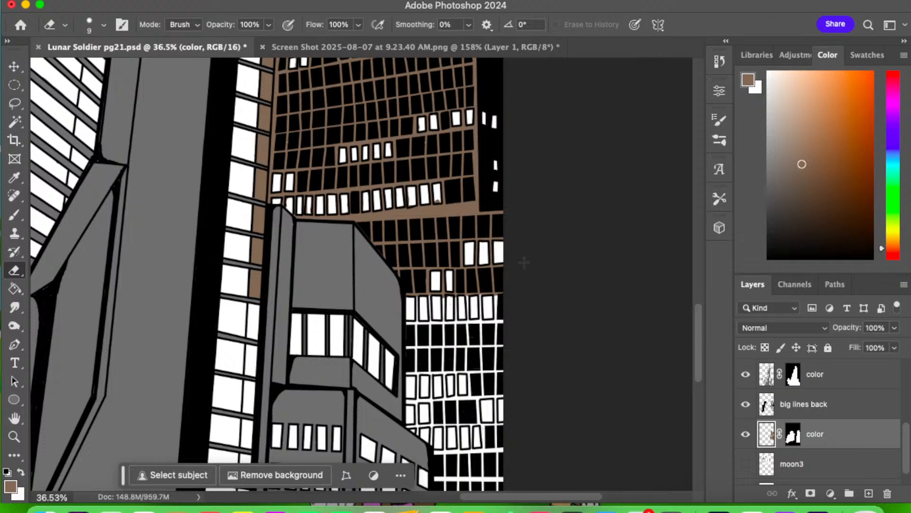
pyautogui.click(21, 212)
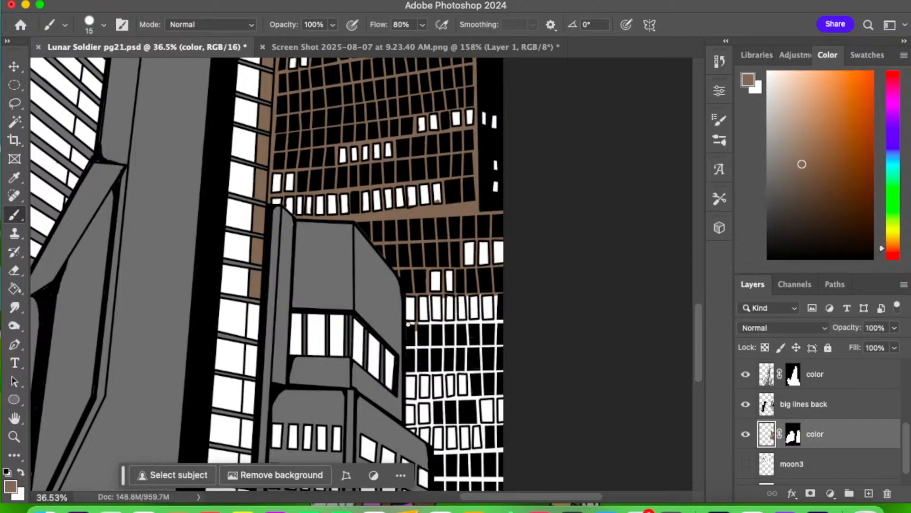
pyautogui.moveTo(408, 324); pyautogui.dragTo(500, 325)
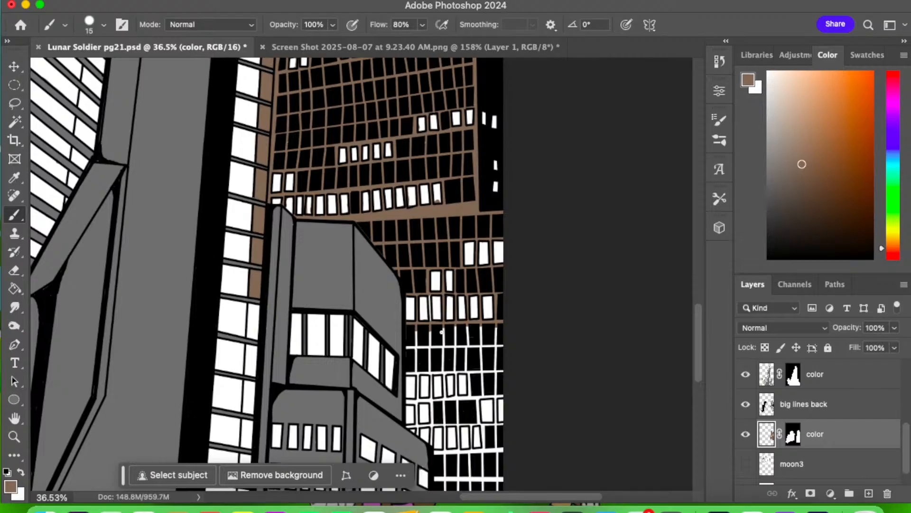
pyautogui.moveTo(441, 332)
pyautogui.mouseDown()
pyautogui.moveTo(411, 359)
pyautogui.moveTo(410, 371)
pyautogui.moveTo(421, 373)
pyautogui.moveTo(409, 373)
pyautogui.moveTo(427, 372)
pyautogui.moveTo(407, 374)
pyautogui.moveTo(457, 373)
pyautogui.moveTo(430, 369)
pyautogui.moveTo(436, 354)
pyautogui.moveTo(421, 352)
pyautogui.moveTo(434, 333)
pyautogui.moveTo(416, 337)
pyautogui.moveTo(421, 325)
pyautogui.moveTo(467, 325)
pyautogui.moveTo(436, 345)
pyautogui.moveTo(485, 331)
pyautogui.moveTo(438, 366)
pyautogui.moveTo(484, 371)
pyautogui.mouseUp()
pyautogui.moveTo(503, 369)
pyautogui.mouseDown()
pyautogui.moveTo(477, 360)
pyautogui.moveTo(483, 352)
pyautogui.moveTo(464, 354)
pyautogui.moveTo(505, 339)
pyautogui.moveTo(491, 356)
pyautogui.moveTo(507, 329)
pyautogui.moveTo(421, 350)
pyautogui.mouseUp()
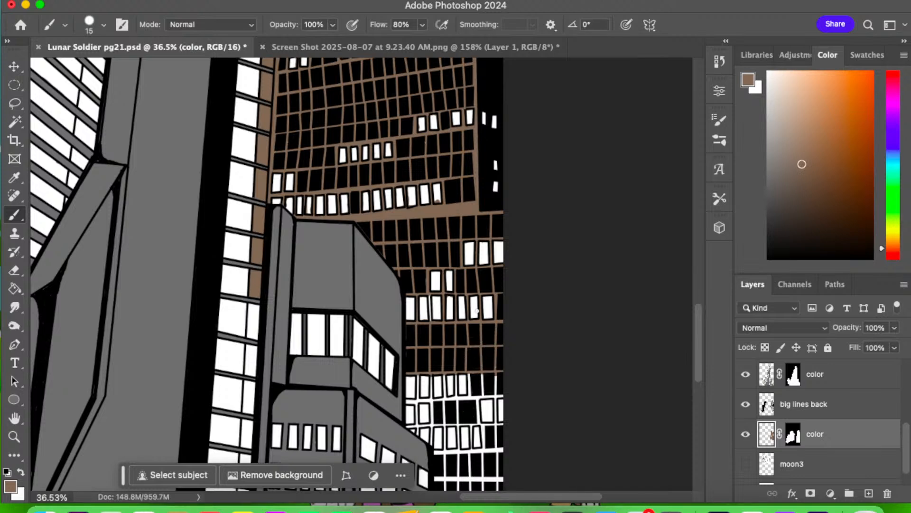
# - Paint brown around the next row of five lit windows and the row below with lit pairs at both ends, cleaning up with the eraser
pyautogui.moveTo(408, 401)
pyautogui.mouseDown()
pyautogui.moveTo(418, 375)
pyautogui.moveTo(416, 424)
pyautogui.mouseUp()
pyautogui.press('e')
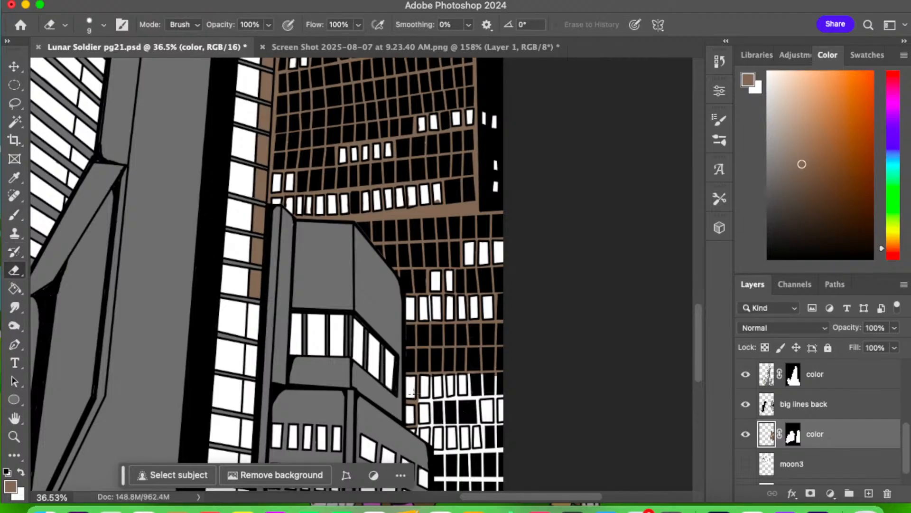
pyautogui.press('b')
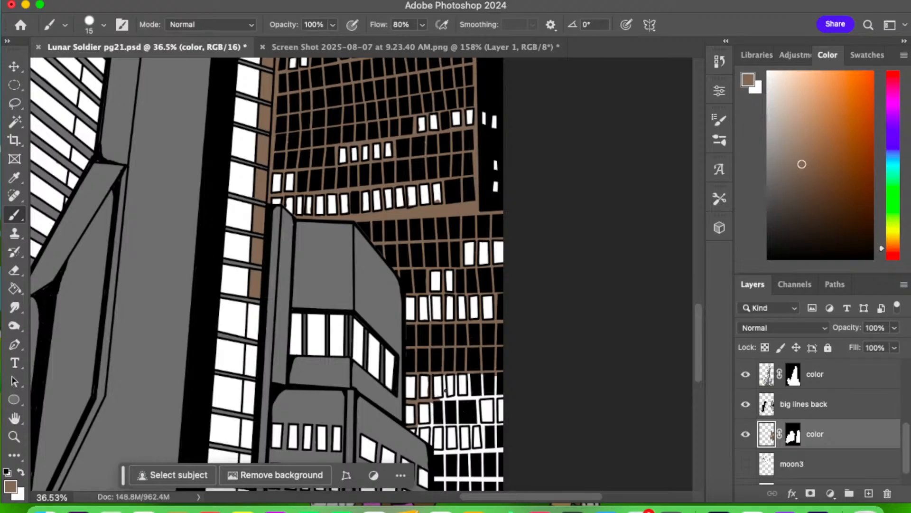
pyautogui.moveTo(445, 396)
pyautogui.mouseDown()
pyautogui.moveTo(456, 380)
pyautogui.moveTo(458, 399)
pyautogui.moveTo(471, 397)
pyautogui.moveTo(471, 371)
pyautogui.moveTo(469, 401)
pyautogui.moveTo(469, 375)
pyautogui.moveTo(476, 397)
pyautogui.moveTo(499, 393)
pyautogui.mouseUp()
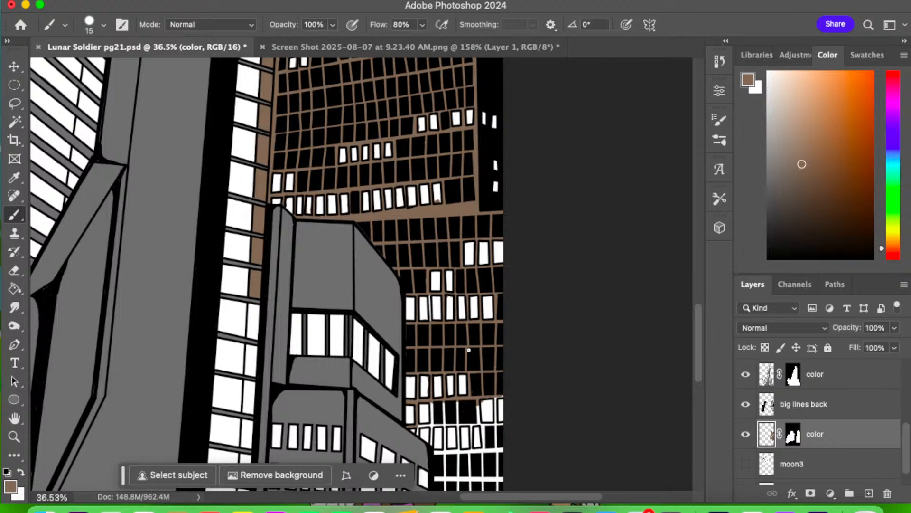
pyautogui.click(14, 270)
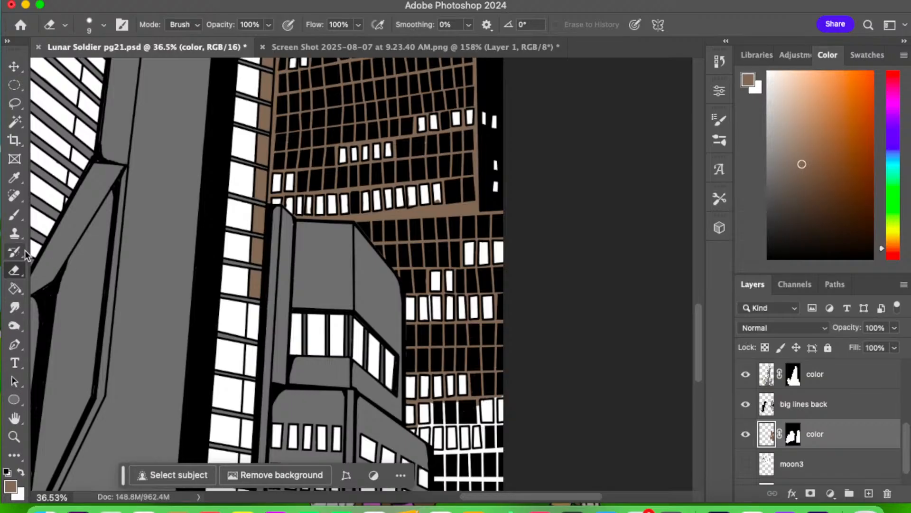
pyautogui.click(17, 217)
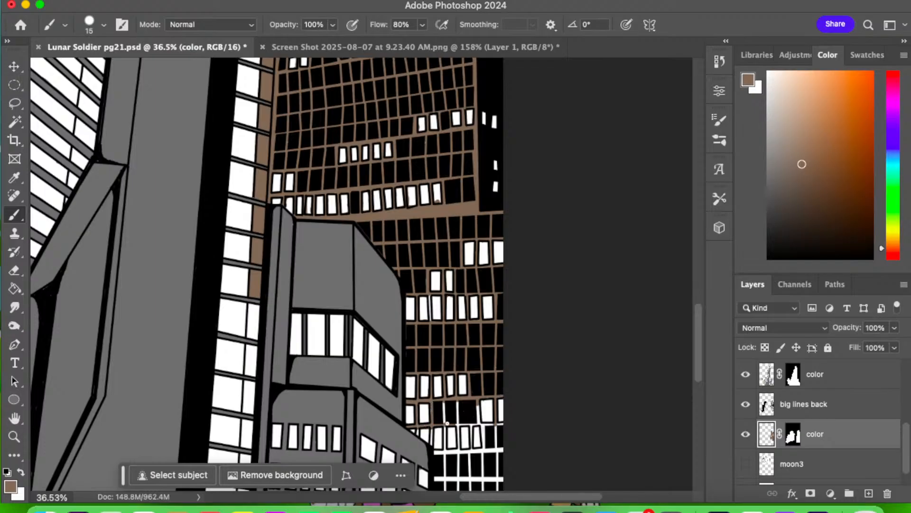
pyautogui.moveTo(434, 415)
pyautogui.mouseDown()
pyautogui.moveTo(459, 404)
pyautogui.moveTo(458, 424)
pyautogui.moveTo(478, 421)
pyautogui.mouseUp()
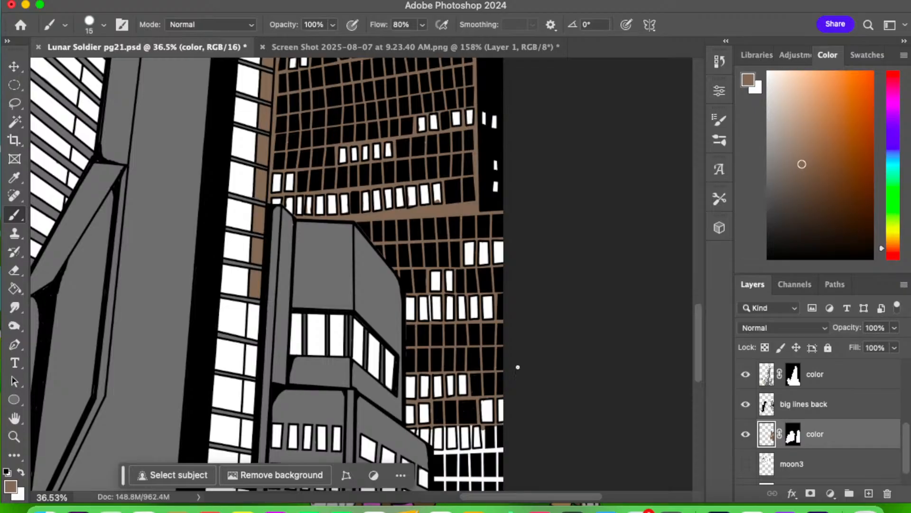
# - Paint the facade's remaining bottom rows brown down to the beige building, keeping the lowest lit windows white, and touch up the seven-window row
pyautogui.moveTo(547, 377)
pyautogui.mouseDown()
pyautogui.moveTo(504, 193)
pyautogui.moveTo(401, 177)
pyautogui.mouseUp()
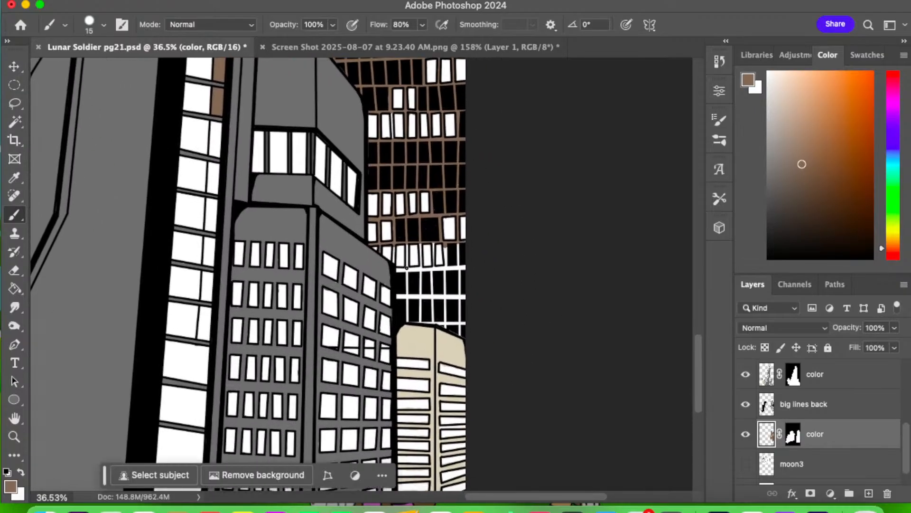
pyautogui.moveTo(410, 270)
pyautogui.mouseDown()
pyautogui.moveTo(421, 244)
pyautogui.moveTo(422, 273)
pyautogui.moveTo(434, 269)
pyautogui.moveTo(433, 239)
pyautogui.moveTo(434, 273)
pyautogui.moveTo(446, 250)
pyautogui.moveTo(449, 272)
pyautogui.moveTo(445, 254)
pyautogui.moveTo(454, 248)
pyautogui.moveTo(462, 260)
pyautogui.moveTo(452, 278)
pyautogui.moveTo(462, 268)
pyautogui.moveTo(428, 292)
pyautogui.moveTo(438, 274)
pyautogui.moveTo(412, 284)
pyautogui.moveTo(420, 272)
pyautogui.moveTo(394, 296)
pyautogui.moveTo(412, 285)
pyautogui.moveTo(403, 304)
pyautogui.moveTo(423, 291)
pyautogui.moveTo(405, 316)
pyautogui.moveTo(423, 302)
pyautogui.moveTo(420, 310)
pyautogui.moveTo(407, 316)
pyautogui.moveTo(407, 300)
pyautogui.moveTo(431, 277)
pyautogui.moveTo(402, 303)
pyautogui.moveTo(458, 275)
pyautogui.moveTo(419, 320)
pyautogui.moveTo(456, 327)
pyautogui.moveTo(459, 296)
pyautogui.moveTo(445, 307)
pyautogui.moveTo(460, 290)
pyautogui.mouseUp()
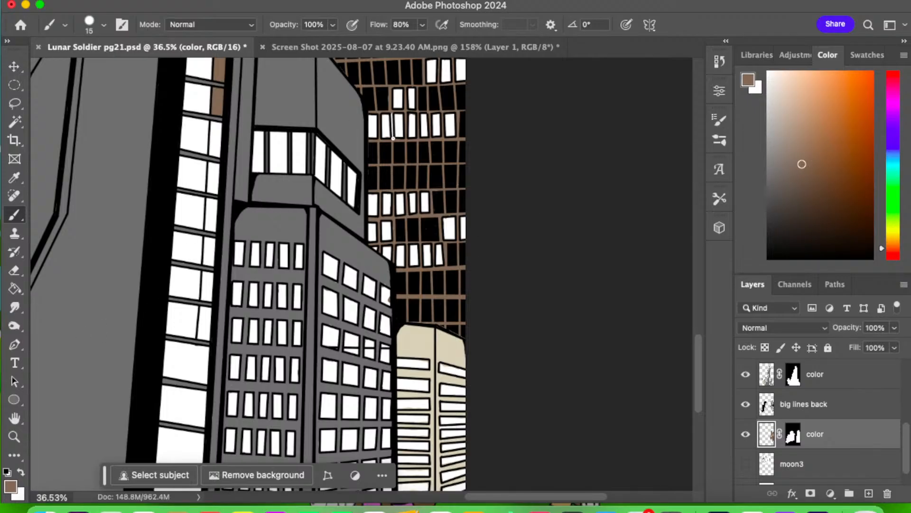
pyautogui.moveTo(393, 140); pyautogui.dragTo(391, 115)
# - Sample the lavender of the building at the far left and lighten it to a pale lavender gray for the brush
pyautogui.click(15, 436)
pyautogui.moveTo(323, 313); pyautogui.dragTo(240, 361)
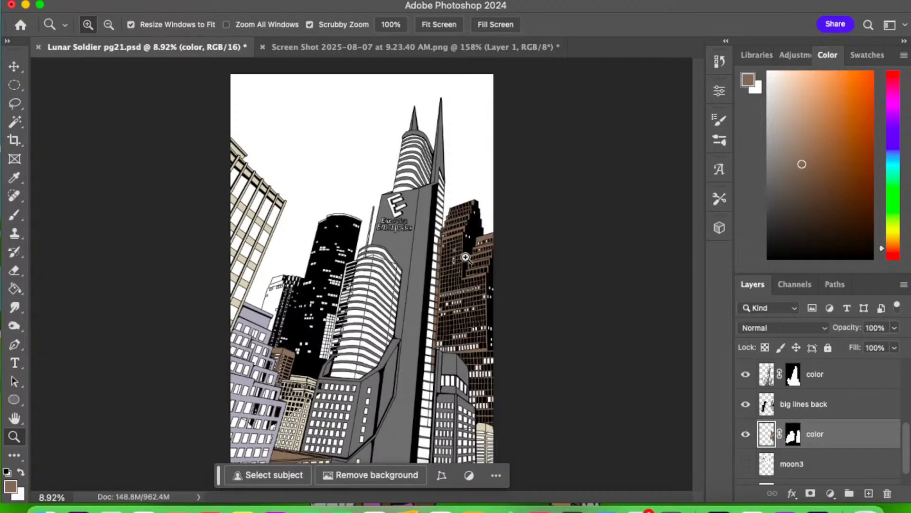
pyautogui.moveTo(350, 298); pyautogui.dragTo(416, 296)
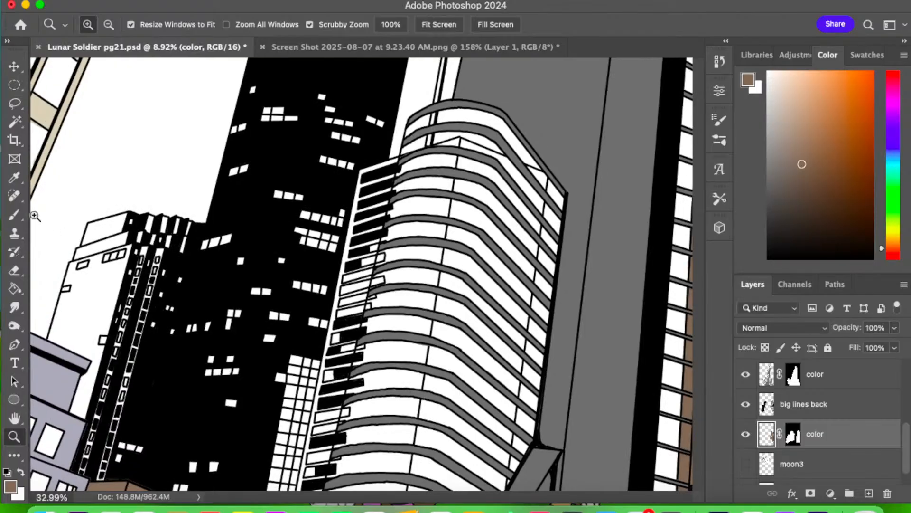
pyautogui.click(17, 217)
pyautogui.click(71, 241)
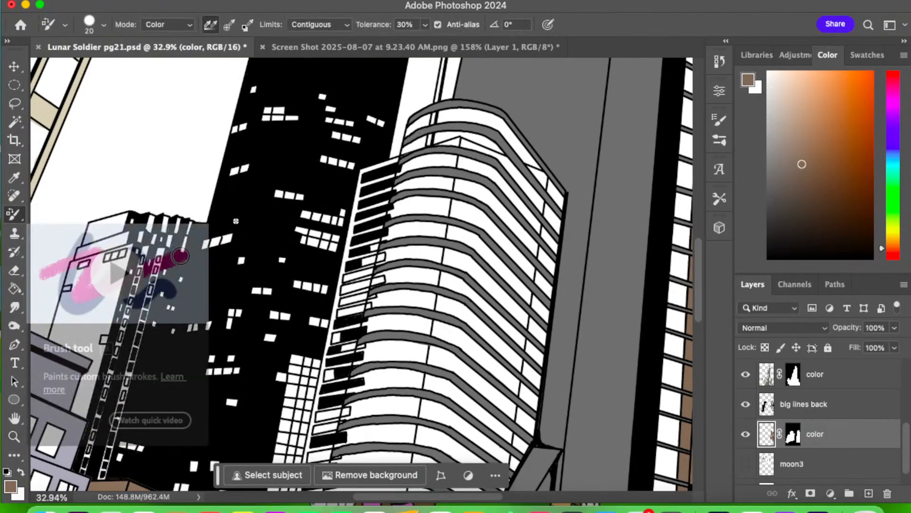
pyautogui.click(15, 215)
pyautogui.click(50, 212)
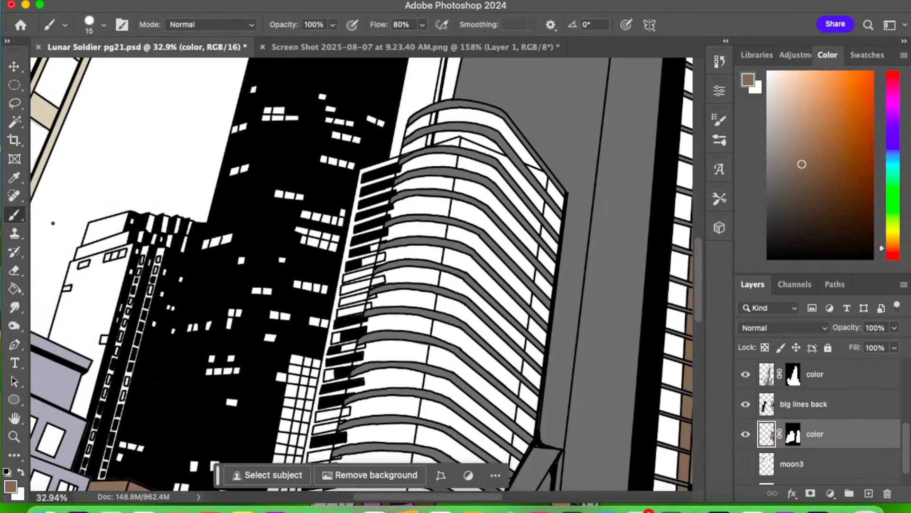
pyautogui.keyDown('alt'); pyautogui.click(64, 382); pyautogui.keyUp('alt')
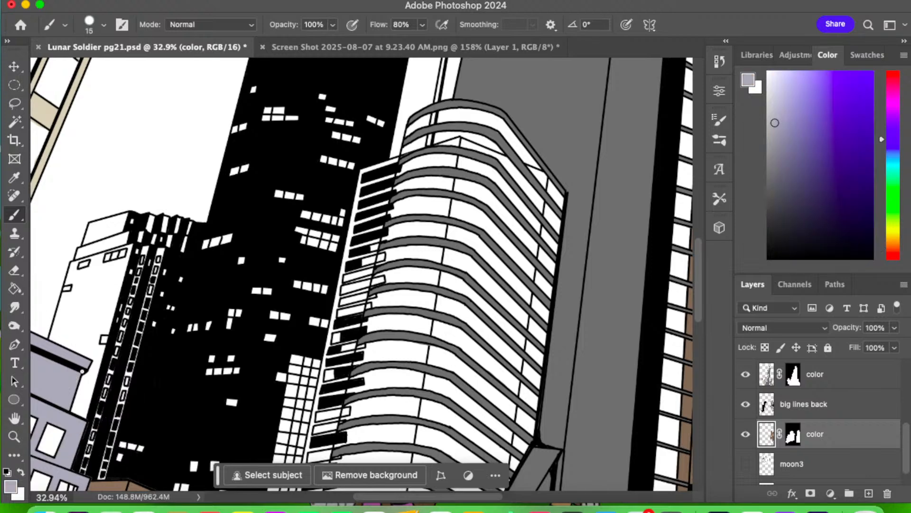
pyautogui.moveTo(774, 123); pyautogui.dragTo(770, 109)
pyautogui.click(22, 224)
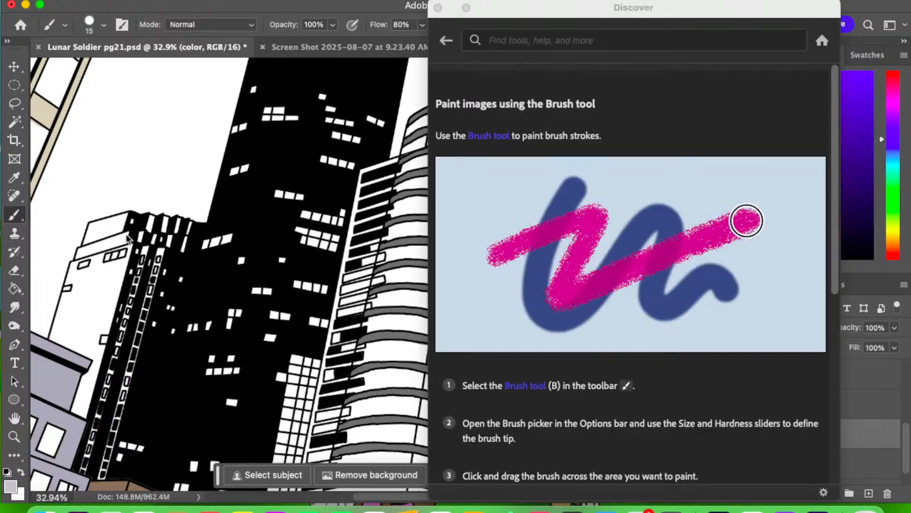
pyautogui.click(437, 8)
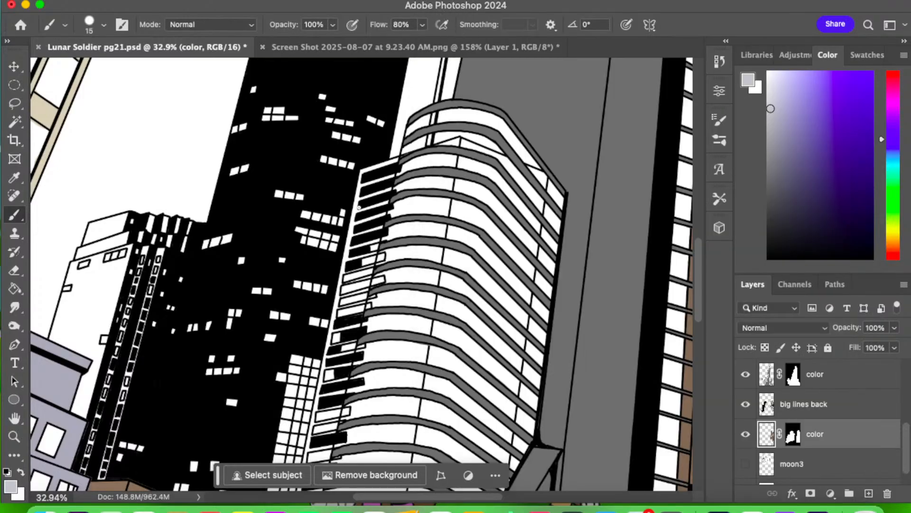
# - Paint the narrow slatted side wall beside the curved tower pale lavender gray, from its top edge down to its base
pyautogui.moveTo(351, 243)
pyautogui.mouseDown()
pyautogui.moveTo(369, 170)
pyautogui.moveTo(358, 173)
pyautogui.moveTo(375, 158)
pyautogui.moveTo(365, 186)
pyautogui.moveTo(399, 158)
pyautogui.mouseUp()
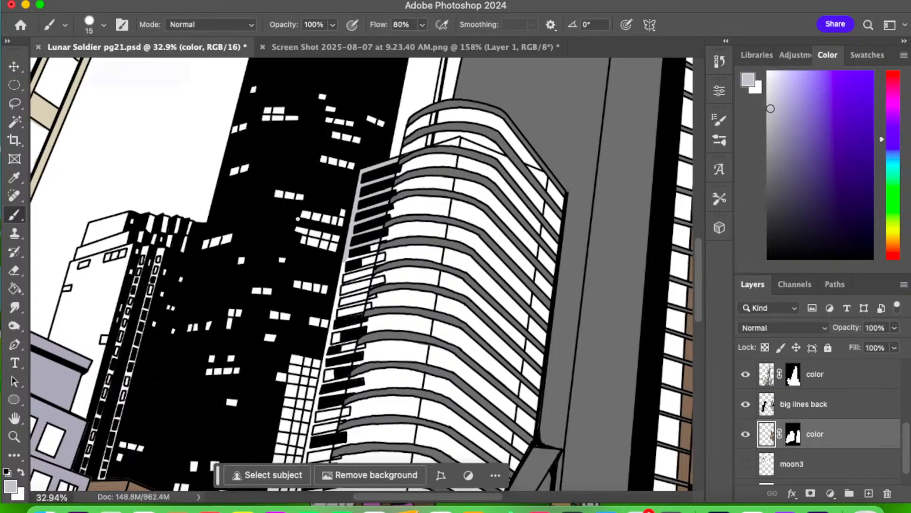
pyautogui.moveTo(410, 311); pyautogui.dragTo(389, 207)
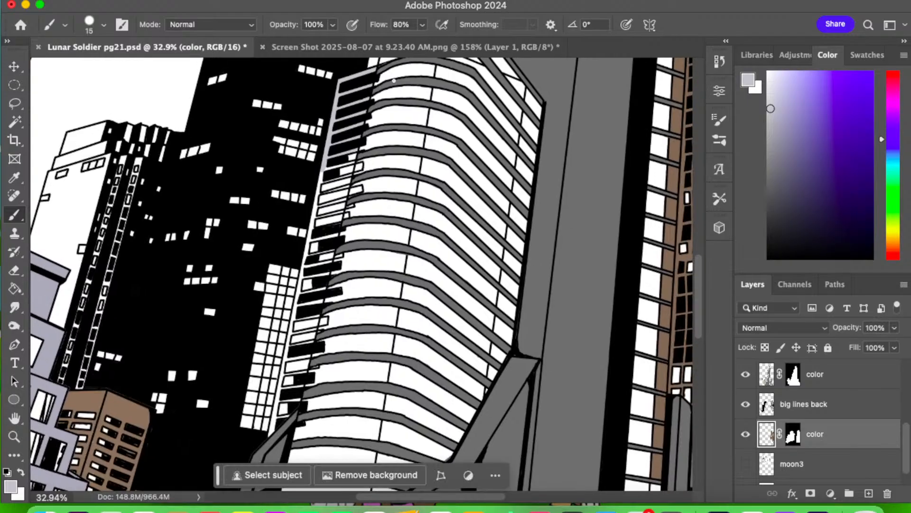
pyautogui.moveTo(328, 169)
pyautogui.mouseDown()
pyautogui.moveTo(355, 162)
pyautogui.moveTo(321, 177)
pyautogui.moveTo(309, 218)
pyautogui.mouseUp()
pyautogui.moveTo(322, 182); pyautogui.dragTo(341, 177)
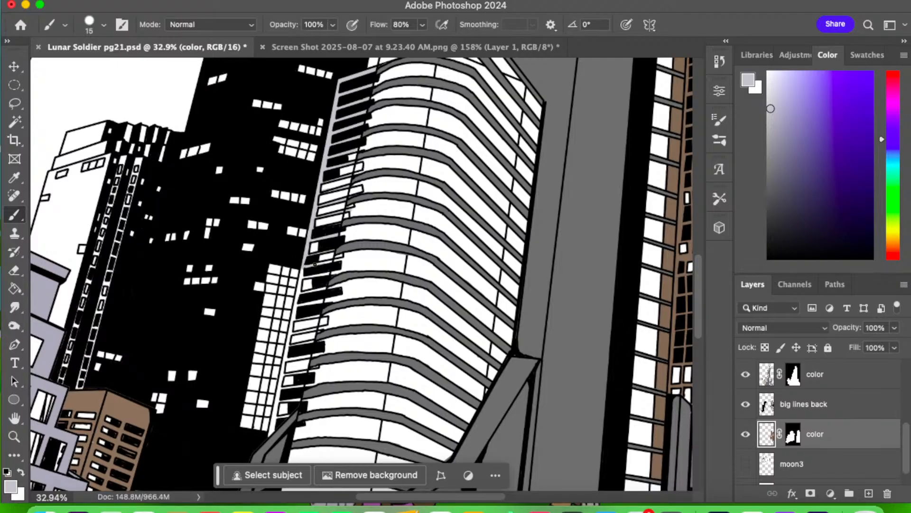
pyautogui.moveTo(315, 264)
pyautogui.mouseDown()
pyautogui.moveTo(298, 291)
pyautogui.moveTo(322, 290)
pyautogui.moveTo(297, 296)
pyautogui.moveTo(294, 307)
pyautogui.moveTo(329, 297)
pyautogui.moveTo(293, 311)
pyautogui.moveTo(322, 312)
pyautogui.moveTo(292, 320)
pyautogui.moveTo(293, 332)
pyautogui.moveTo(318, 328)
pyautogui.moveTo(316, 291)
pyautogui.moveTo(302, 336)
pyautogui.moveTo(285, 339)
pyautogui.moveTo(287, 349)
pyautogui.moveTo(315, 344)
pyautogui.moveTo(287, 349)
pyautogui.moveTo(285, 357)
pyautogui.moveTo(304, 355)
pyautogui.moveTo(284, 360)
pyautogui.moveTo(284, 372)
pyautogui.moveTo(310, 370)
pyautogui.moveTo(281, 371)
pyautogui.moveTo(280, 383)
pyautogui.moveTo(307, 387)
pyautogui.mouseUp()
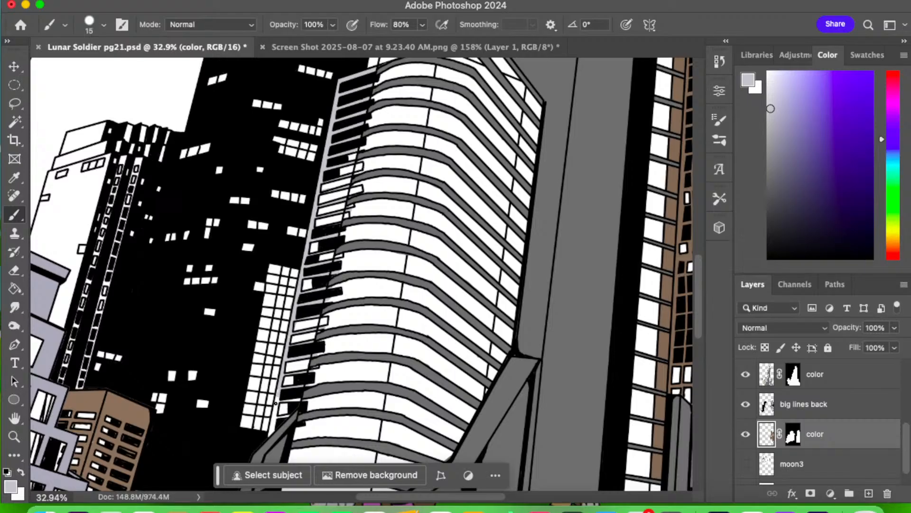
pyautogui.moveTo(278, 401); pyautogui.dragTo(272, 427)
# - Temporarily hide the middle line art and its color layer to examine the slatted building behind the curved tower, and show both layers again
pyautogui.scroll(5, 363, 194)
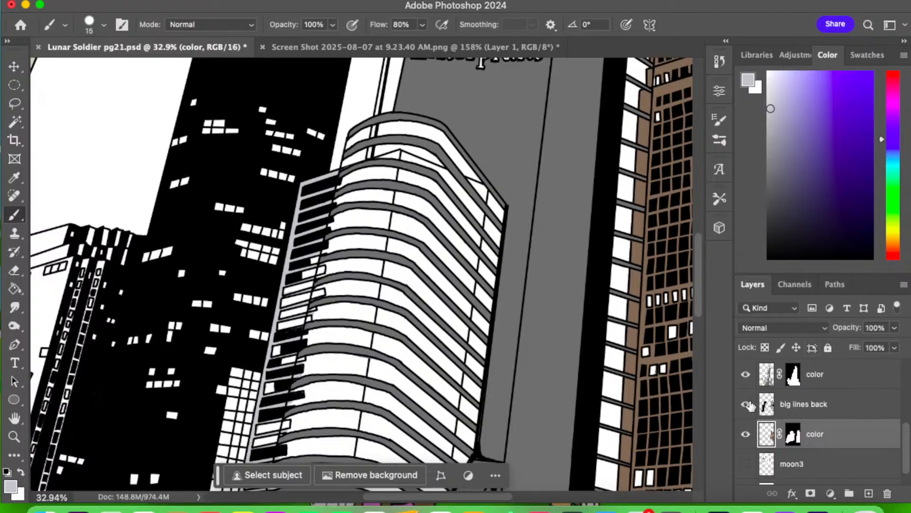
pyautogui.moveTo(746, 403); pyautogui.dragTo(746, 387)
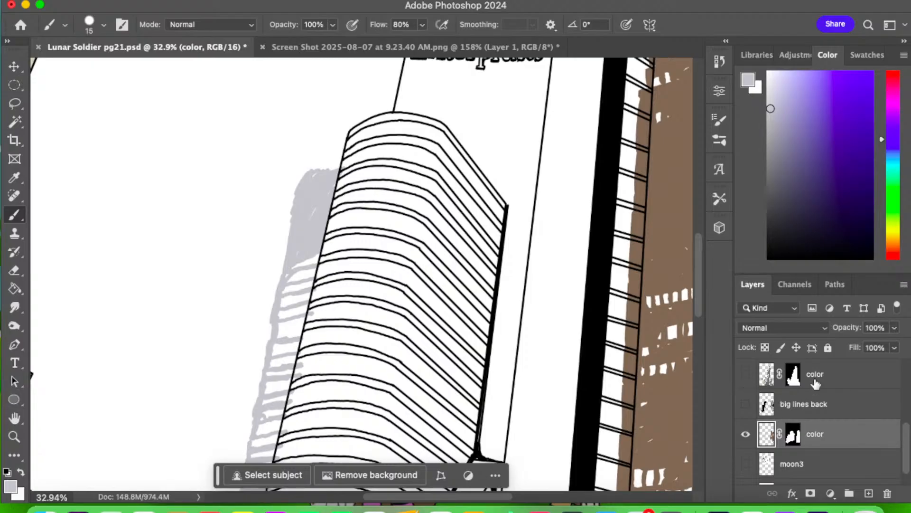
pyautogui.click(746, 404)
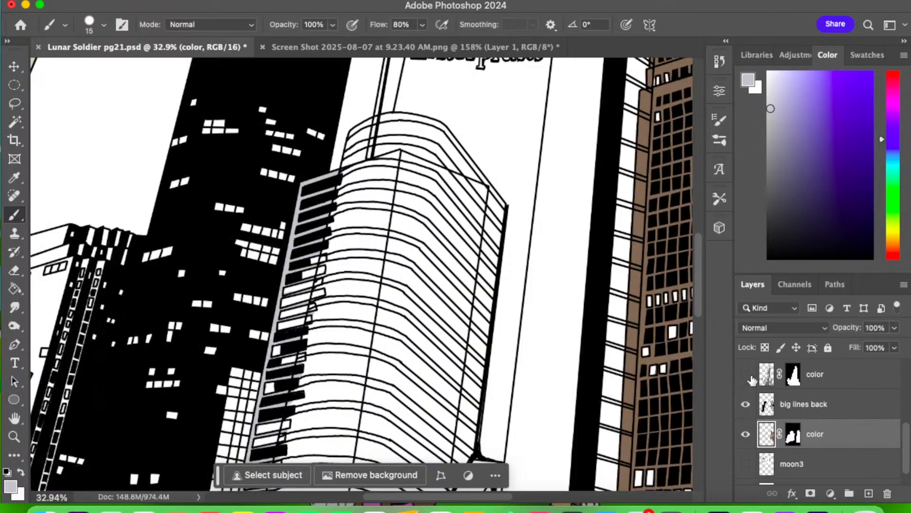
pyautogui.scroll(1, 904, 421)
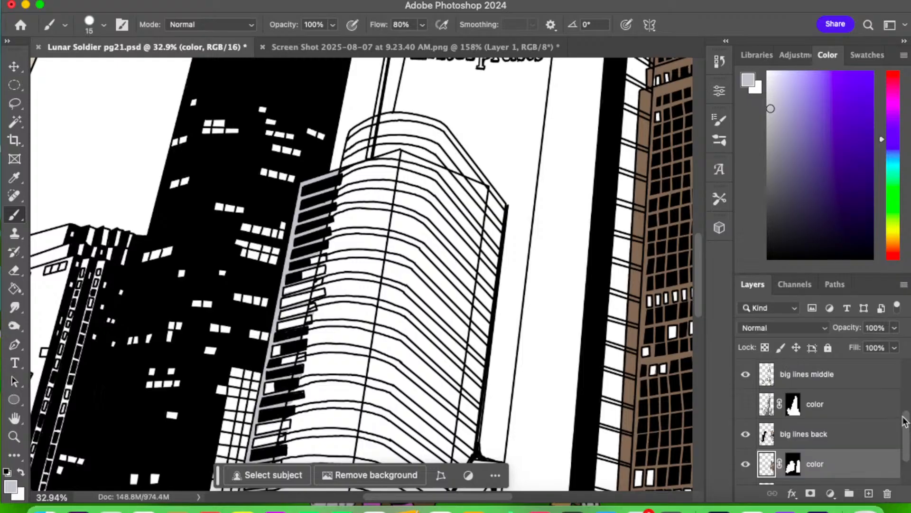
pyautogui.click(745, 374)
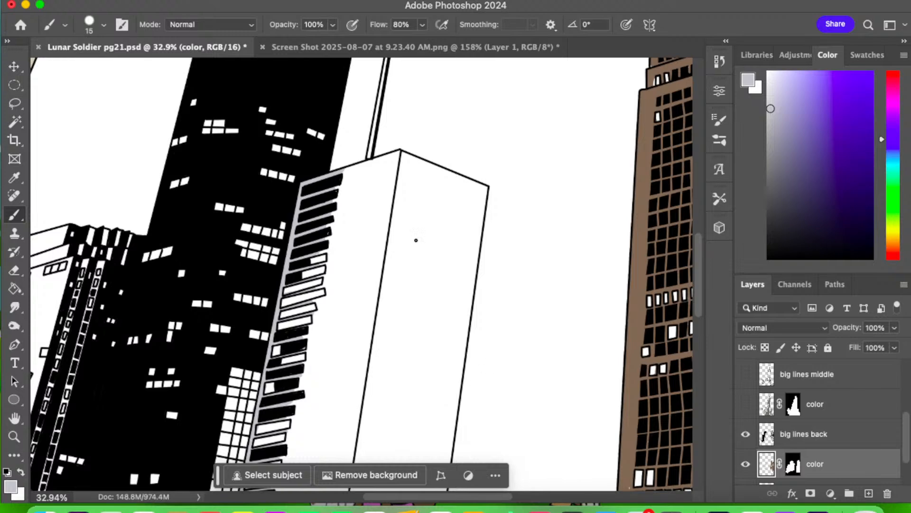
pyautogui.click(745, 403)
pyautogui.click(746, 374)
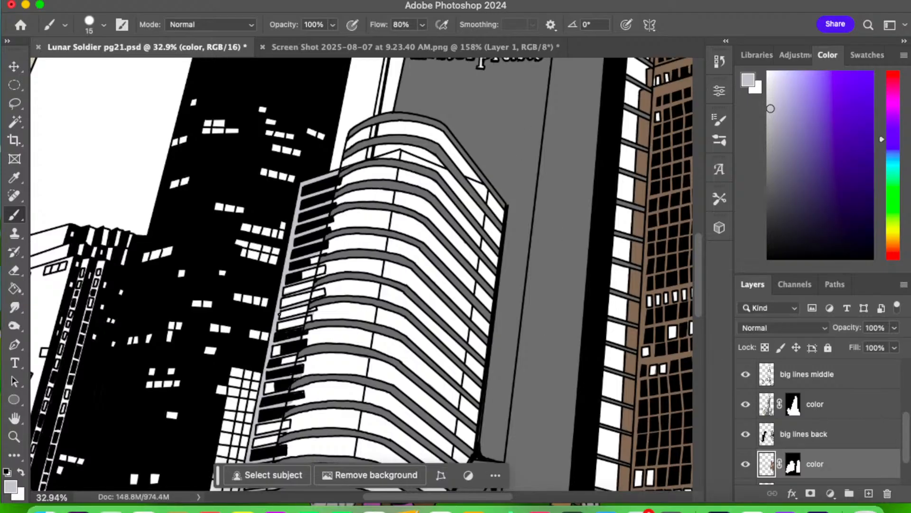
# - Set the brush to a very pale blue and paint the stepped-roof building's lower wall and the gaps between its dark crown slats
pyautogui.moveTo(295, 353); pyautogui.dragTo(476, 262)
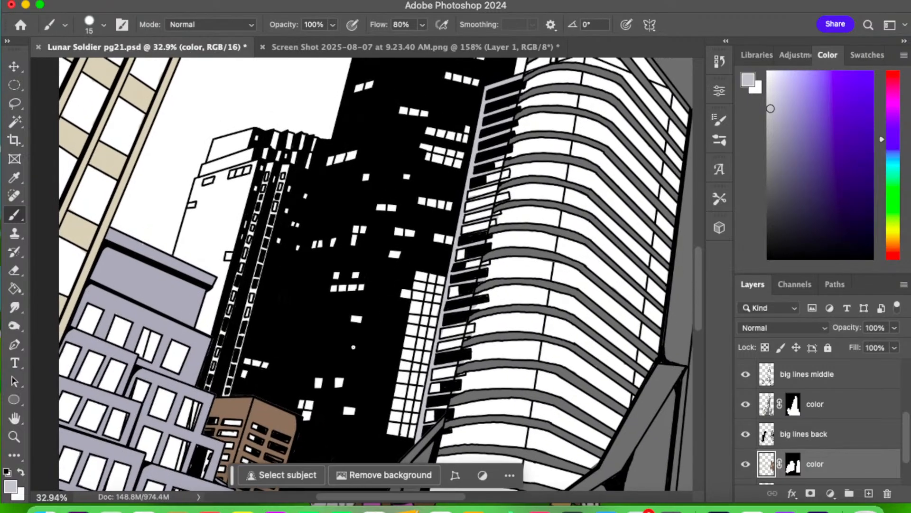
pyautogui.click(893, 156)
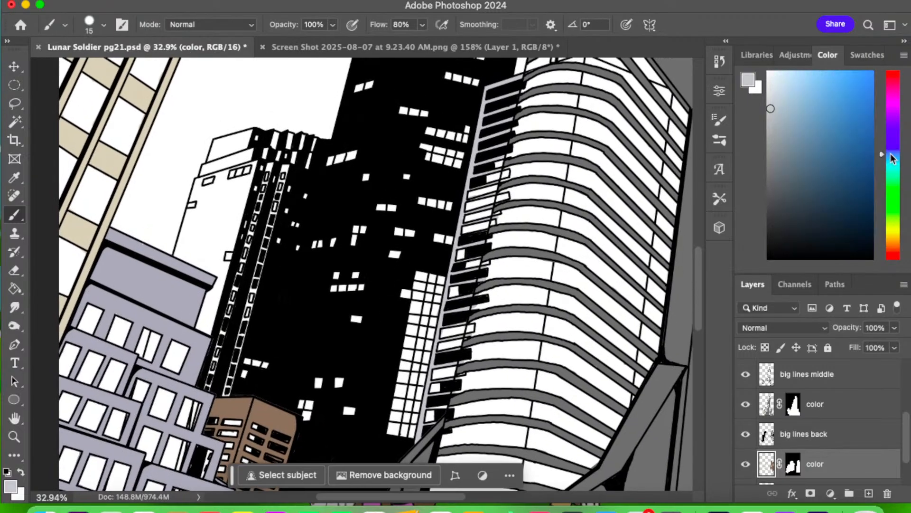
pyautogui.click(780, 79)
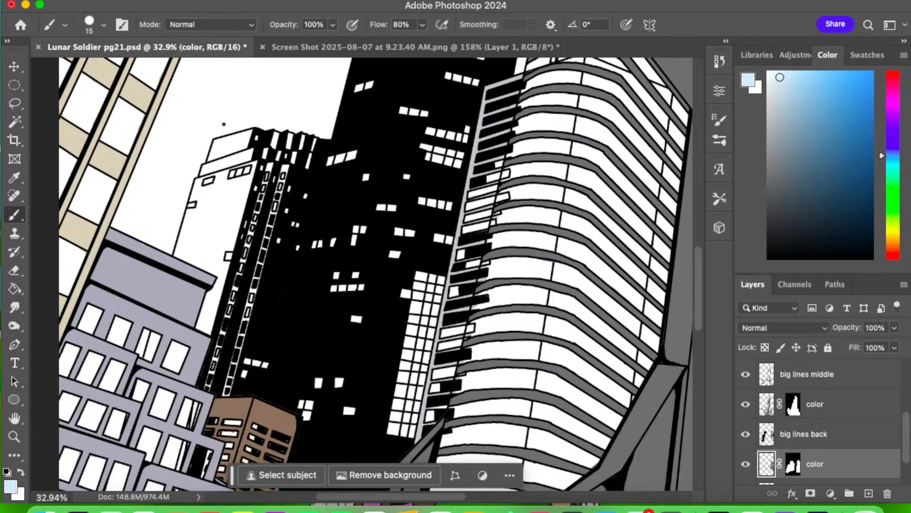
pyautogui.moveTo(210, 313)
pyautogui.mouseDown()
pyautogui.moveTo(210, 332)
pyautogui.moveTo(201, 314)
pyautogui.moveTo(199, 327)
pyautogui.moveTo(214, 288)
pyautogui.moveTo(213, 322)
pyautogui.moveTo(219, 281)
pyautogui.mouseUp()
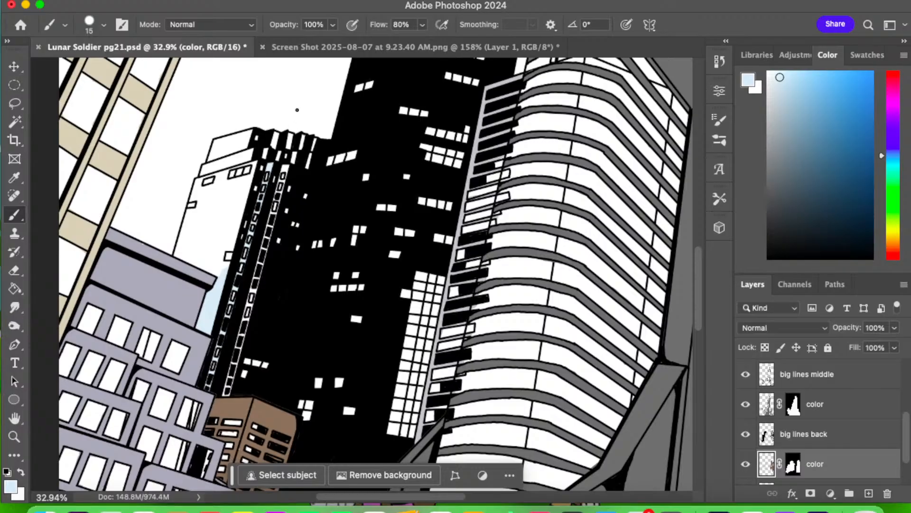
pyautogui.moveTo(265, 154)
pyautogui.mouseDown()
pyautogui.moveTo(277, 137)
pyautogui.moveTo(290, 139)
pyautogui.mouseUp()
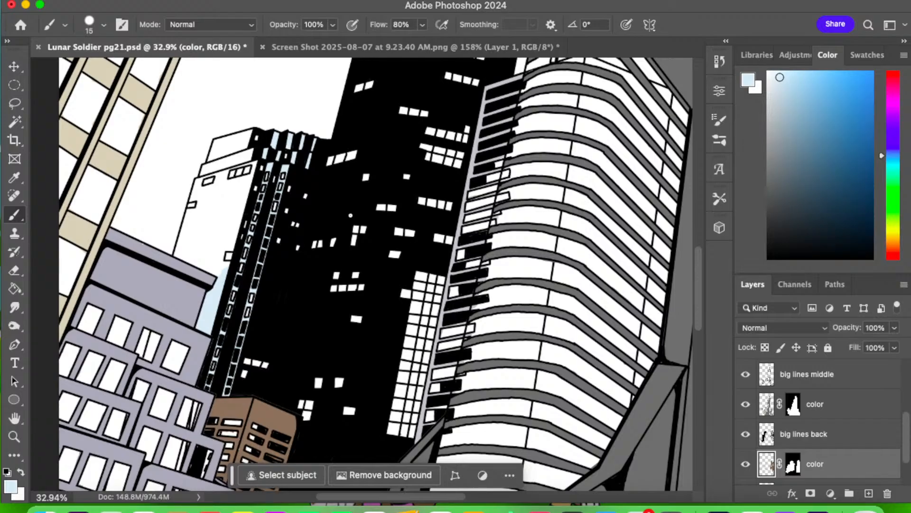
# - Fill the stepped-roof building's main wall and upper roof tiers with the pale blue, leaving its small windows white
pyautogui.moveTo(185, 254)
pyautogui.mouseDown()
pyautogui.moveTo(222, 276)
pyautogui.moveTo(184, 240)
pyautogui.moveTo(177, 258)
pyautogui.moveTo(181, 222)
pyautogui.moveTo(195, 262)
pyautogui.moveTo(207, 261)
pyautogui.moveTo(180, 248)
pyautogui.moveTo(225, 275)
pyautogui.moveTo(204, 220)
pyautogui.moveTo(205, 255)
pyautogui.moveTo(198, 219)
pyautogui.mouseUp()
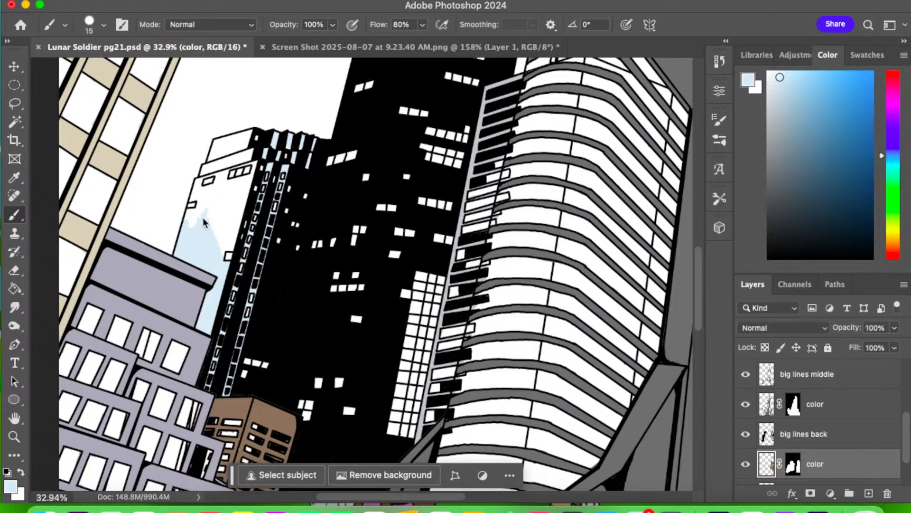
pyautogui.moveTo(190, 211)
pyautogui.mouseDown()
pyautogui.moveTo(214, 205)
pyautogui.moveTo(202, 221)
pyautogui.moveTo(224, 205)
pyautogui.moveTo(212, 237)
pyautogui.moveTo(228, 217)
pyautogui.moveTo(223, 261)
pyautogui.moveTo(229, 221)
pyautogui.moveTo(235, 245)
pyautogui.moveTo(245, 190)
pyautogui.moveTo(242, 216)
pyautogui.moveTo(238, 199)
pyautogui.moveTo(229, 215)
pyautogui.moveTo(221, 208)
pyautogui.moveTo(253, 177)
pyautogui.moveTo(233, 181)
pyautogui.moveTo(204, 211)
pyautogui.moveTo(207, 195)
pyautogui.moveTo(192, 200)
pyautogui.moveTo(221, 180)
pyautogui.moveTo(218, 170)
pyautogui.moveTo(201, 181)
pyautogui.moveTo(198, 201)
pyautogui.moveTo(195, 181)
pyautogui.mouseUp()
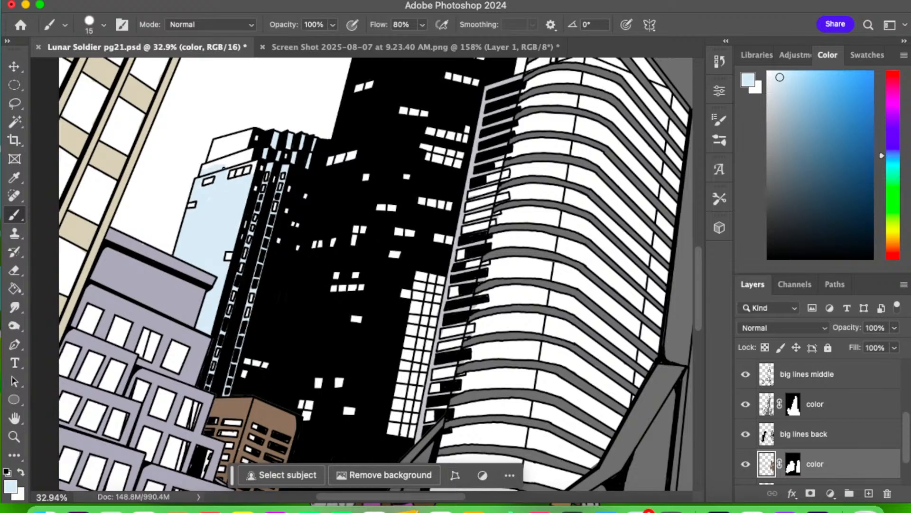
pyautogui.moveTo(224, 168); pyautogui.dragTo(224, 170)
pyautogui.moveTo(219, 164)
pyautogui.mouseDown()
pyautogui.moveTo(223, 130)
pyautogui.moveTo(218, 150)
pyautogui.moveTo(239, 137)
pyautogui.moveTo(234, 150)
pyautogui.moveTo(245, 145)
pyautogui.moveTo(232, 162)
pyautogui.moveTo(251, 154)
pyautogui.mouseUp()
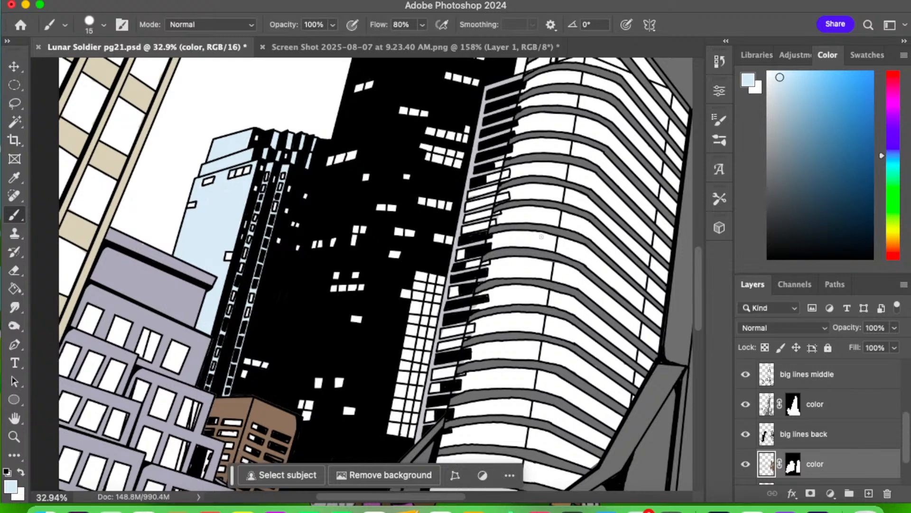
# - Hide the big lines back layer and its color layer, and make the color layer beneath big lines middle active
pyautogui.hscroll(10, 559, 271)
pyautogui.scroll(5, 559, 271)
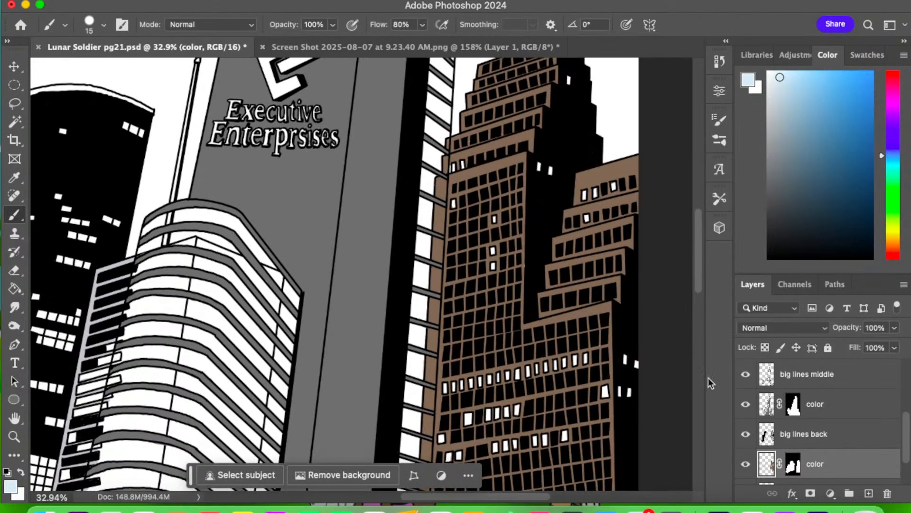
pyautogui.click(746, 464)
pyautogui.click(745, 434)
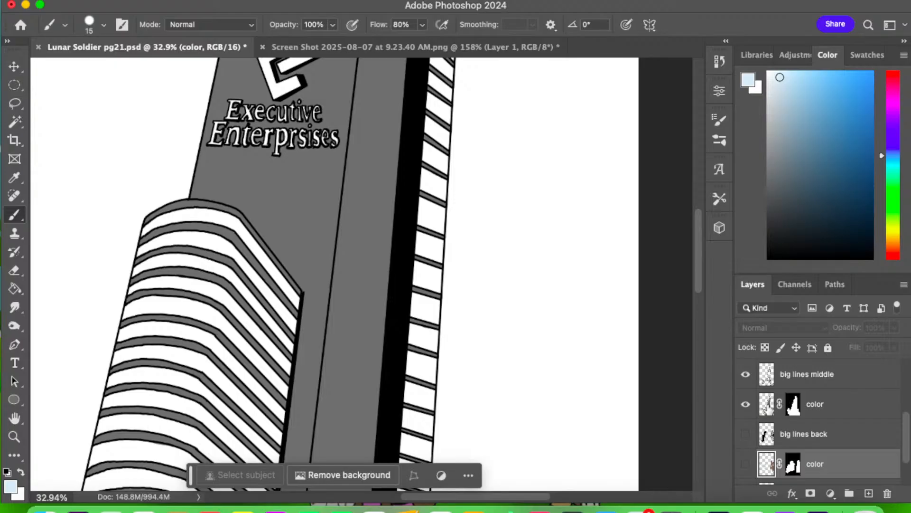
pyautogui.click(766, 404)
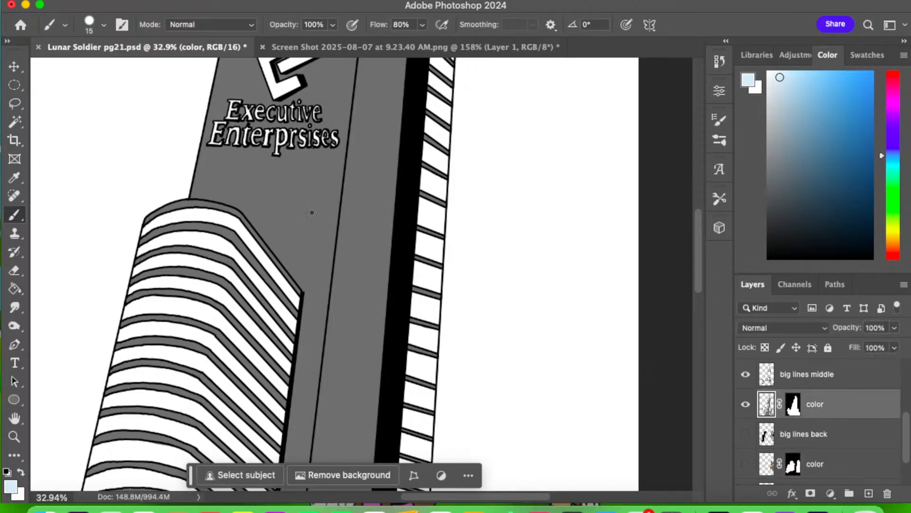
# - Paint the lowest three window bands of the rounded tower above the Executive sign pale blue, touching up the gray bands between them
pyautogui.moveTo(372, 208); pyautogui.dragTo(341, 322)
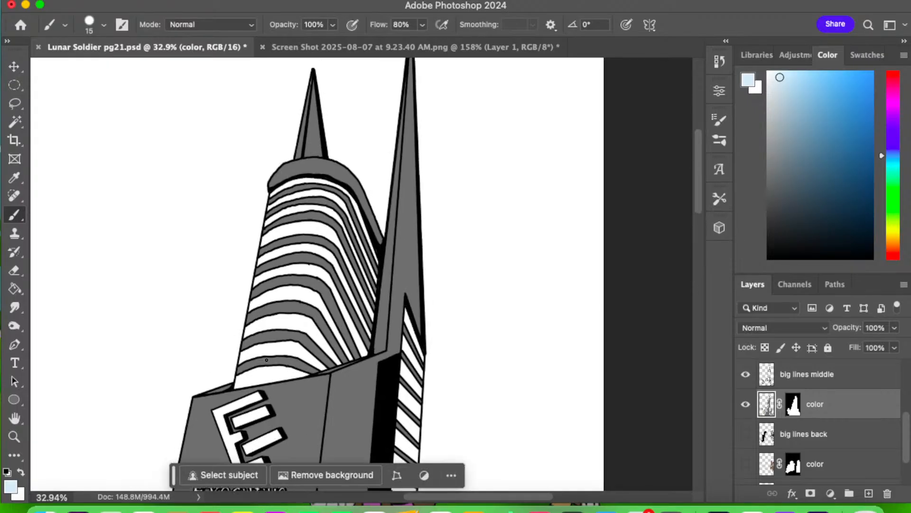
pyautogui.moveTo(248, 382)
pyautogui.mouseDown()
pyautogui.moveTo(237, 379)
pyautogui.moveTo(282, 377)
pyautogui.moveTo(260, 368)
pyautogui.moveTo(280, 377)
pyautogui.mouseUp()
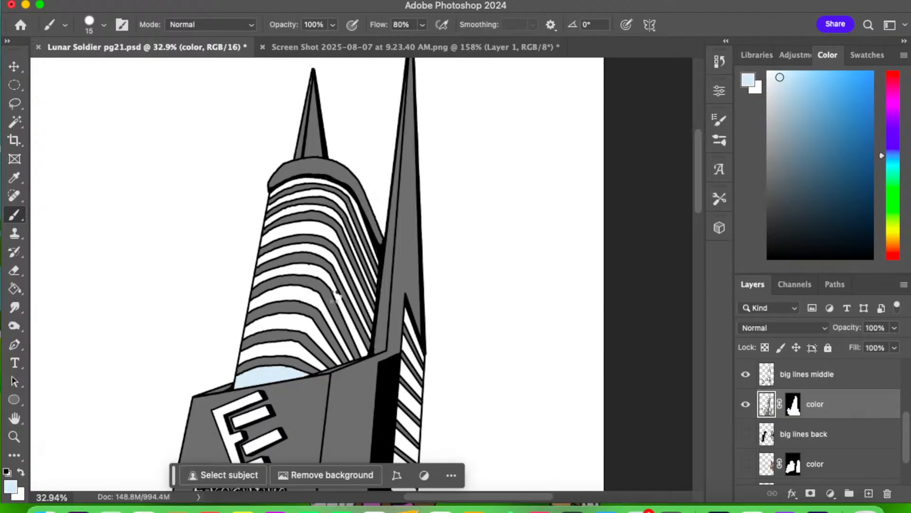
pyautogui.moveTo(257, 349)
pyautogui.mouseDown()
pyautogui.moveTo(239, 362)
pyautogui.moveTo(265, 345)
pyautogui.moveTo(249, 349)
pyautogui.moveTo(274, 346)
pyautogui.moveTo(239, 360)
pyautogui.moveTo(293, 352)
pyautogui.moveTo(255, 348)
pyautogui.moveTo(298, 348)
pyautogui.moveTo(283, 350)
pyautogui.moveTo(287, 342)
pyautogui.moveTo(325, 369)
pyautogui.moveTo(296, 346)
pyautogui.mouseUp()
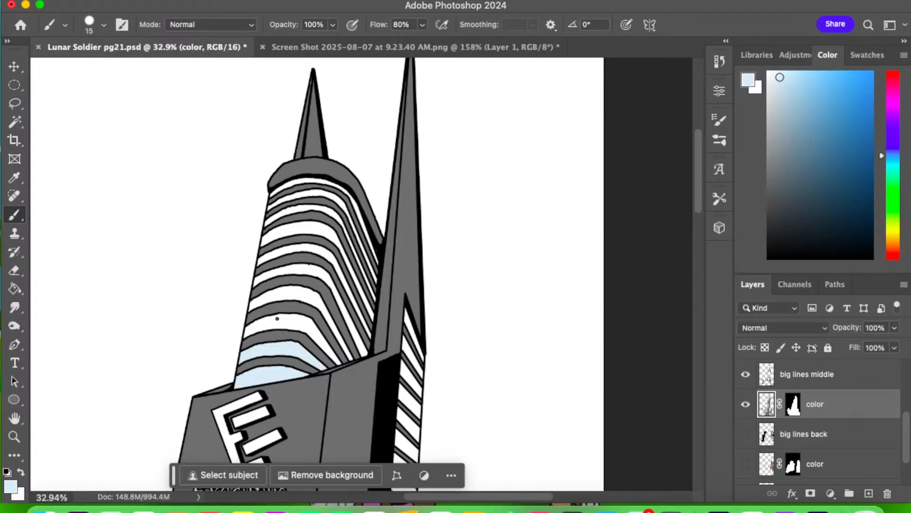
pyautogui.moveTo(267, 321)
pyautogui.mouseDown()
pyautogui.moveTo(244, 336)
pyautogui.moveTo(269, 319)
pyautogui.moveTo(251, 330)
pyautogui.moveTo(276, 325)
pyautogui.moveTo(256, 323)
pyautogui.moveTo(281, 318)
pyautogui.moveTo(271, 317)
pyautogui.moveTo(280, 322)
pyautogui.moveTo(268, 325)
pyautogui.moveTo(281, 321)
pyautogui.moveTo(250, 331)
pyautogui.moveTo(312, 329)
pyautogui.moveTo(279, 323)
pyautogui.moveTo(304, 316)
pyautogui.moveTo(309, 324)
pyautogui.moveTo(287, 324)
pyautogui.moveTo(311, 327)
pyautogui.moveTo(319, 343)
pyautogui.moveTo(290, 323)
pyautogui.moveTo(313, 331)
pyautogui.moveTo(308, 321)
pyautogui.moveTo(280, 316)
pyautogui.moveTo(311, 324)
pyautogui.moveTo(339, 362)
pyautogui.mouseUp()
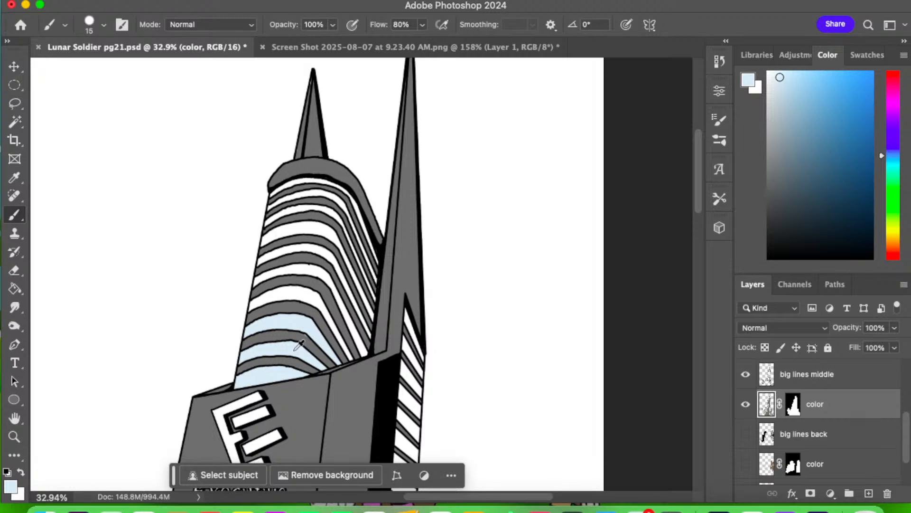
pyautogui.keyDown('alt'); pyautogui.click(292, 334); pyautogui.keyUp('alt')
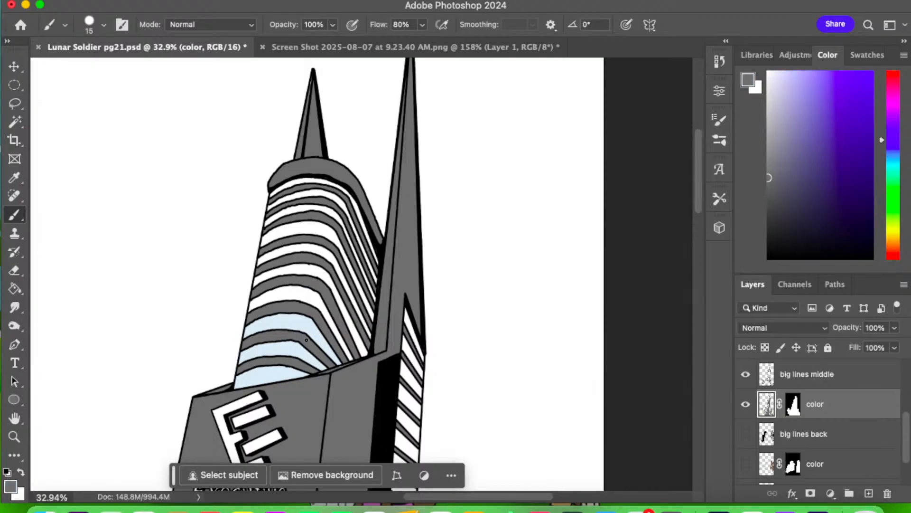
pyautogui.keyDown('alt'); pyautogui.click(293, 317); pyautogui.keyUp('alt')
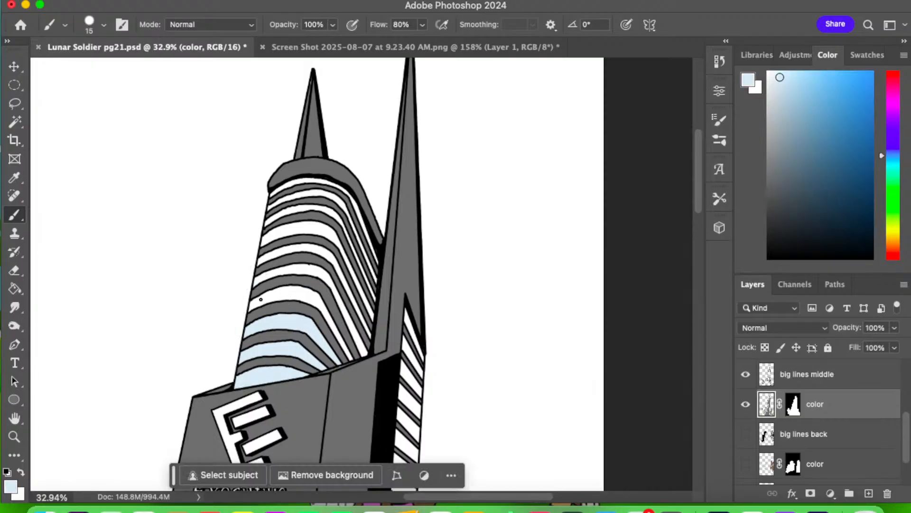
# - Paint the rounded tower's fourth window band from the bottom pale blue and touch up the gray along its lower end
pyautogui.moveTo(256, 298)
pyautogui.mouseDown()
pyautogui.moveTo(283, 290)
pyautogui.moveTo(253, 305)
pyautogui.moveTo(299, 293)
pyautogui.moveTo(280, 295)
pyautogui.moveTo(287, 288)
pyautogui.moveTo(280, 293)
pyautogui.moveTo(312, 295)
pyautogui.moveTo(290, 298)
pyautogui.mouseUp()
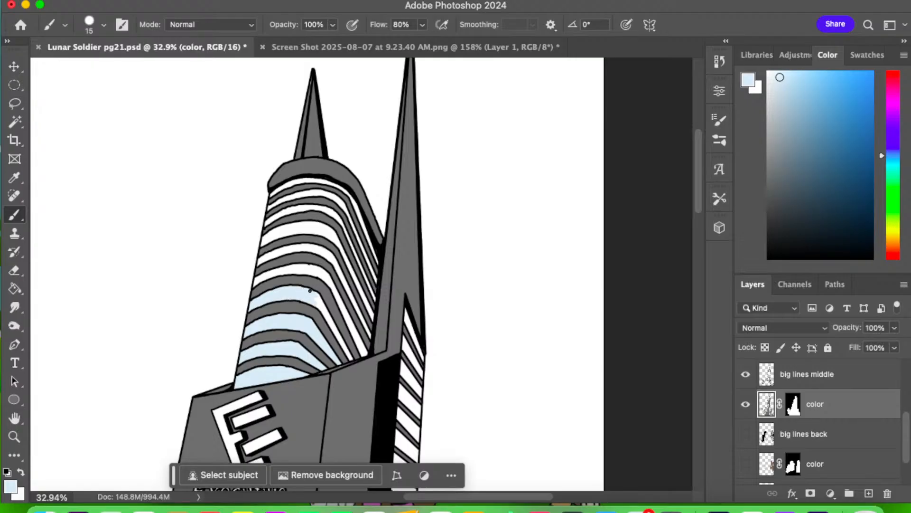
pyautogui.moveTo(306, 290); pyautogui.dragTo(331, 326)
pyautogui.keyDown('alt'); pyautogui.click(341, 368); pyautogui.keyUp('alt')
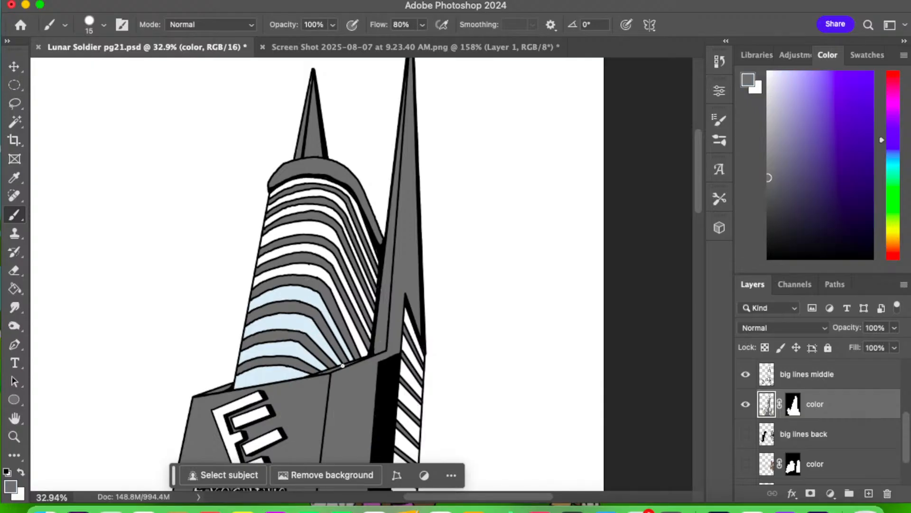
pyautogui.keyDown('alt'); pyautogui.click(284, 344); pyautogui.keyUp('alt')
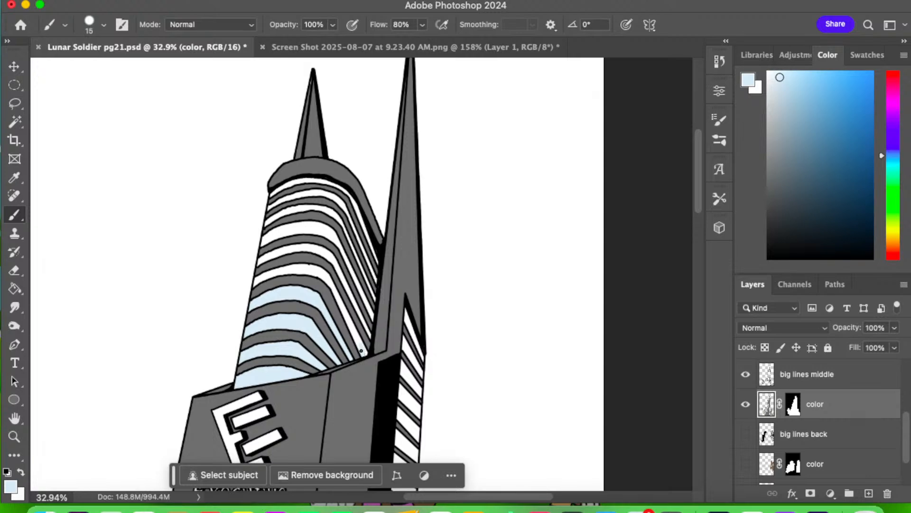
# - Paint the fifth and sixth window bands pale blue along the front and down the sloping side, retouching the gray between them
pyautogui.moveTo(361, 351); pyautogui.dragTo(349, 320)
pyautogui.moveTo(365, 352); pyautogui.dragTo(332, 283)
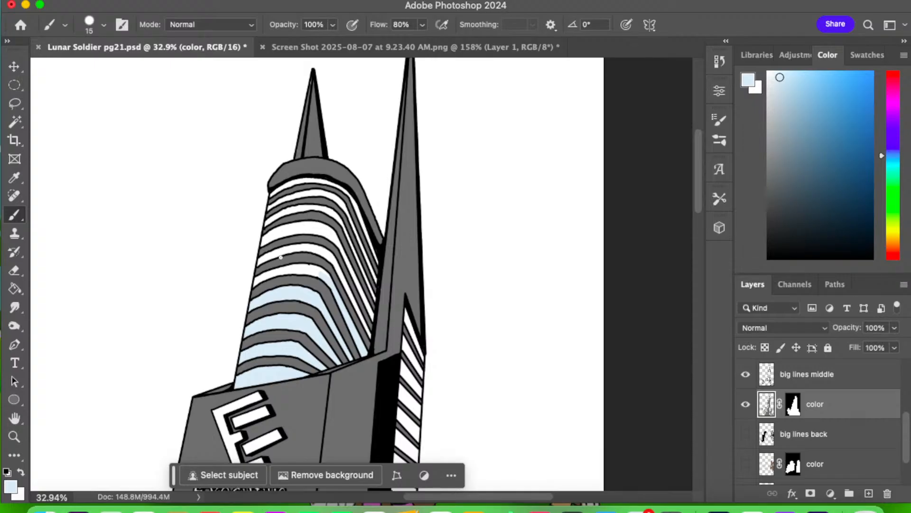
pyautogui.moveTo(262, 278)
pyautogui.mouseDown()
pyautogui.moveTo(286, 270)
pyautogui.moveTo(254, 279)
pyautogui.moveTo(316, 269)
pyautogui.mouseUp()
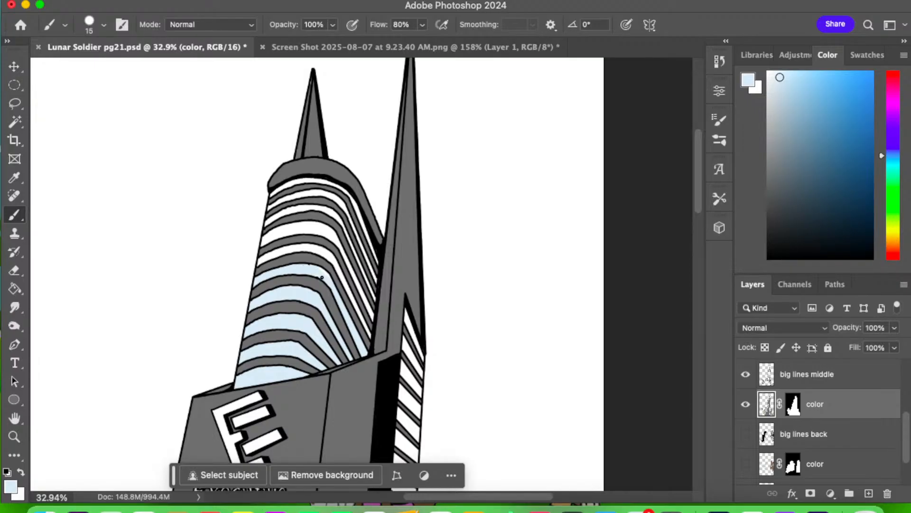
pyautogui.moveTo(317, 273); pyautogui.dragTo(323, 273)
pyautogui.moveTo(274, 254)
pyautogui.mouseDown()
pyautogui.moveTo(258, 264)
pyautogui.moveTo(309, 245)
pyautogui.mouseUp()
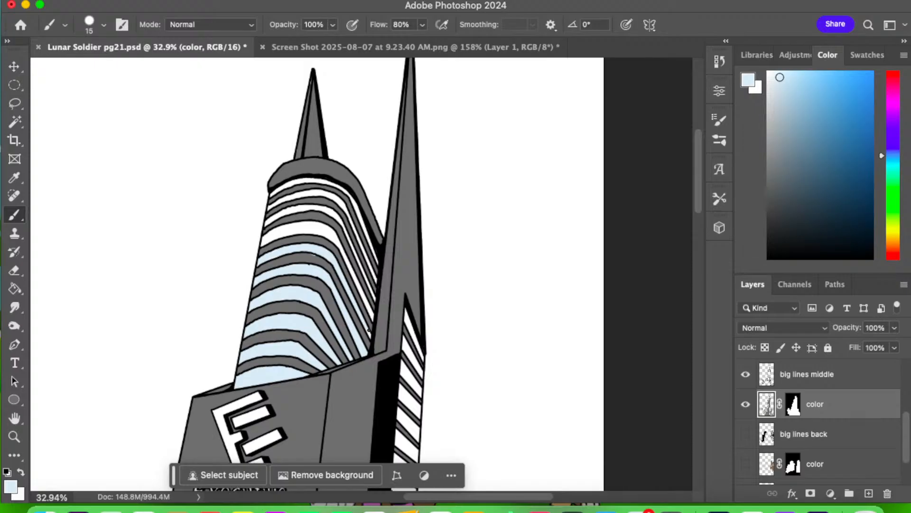
pyautogui.keyDown('alt'); pyautogui.click(311, 259); pyautogui.keyUp('alt')
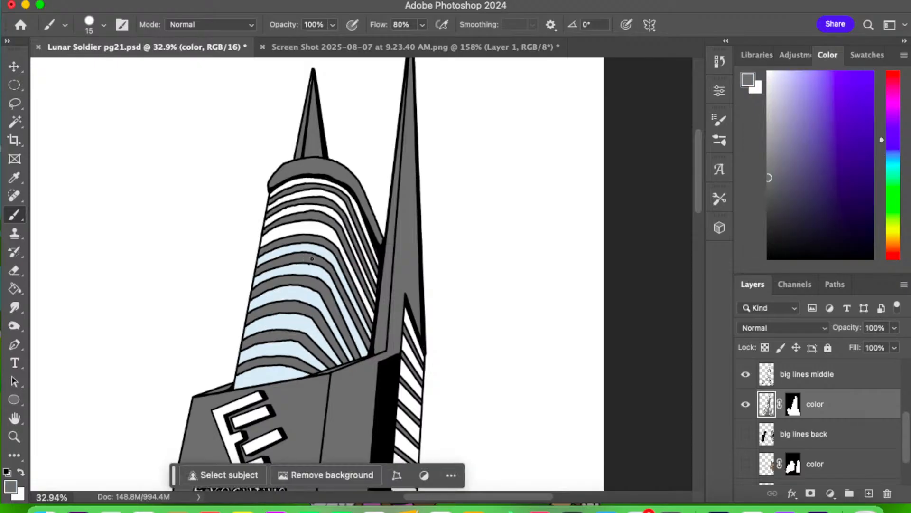
pyautogui.keyDown('alt'); pyautogui.click(276, 252); pyautogui.keyUp('alt')
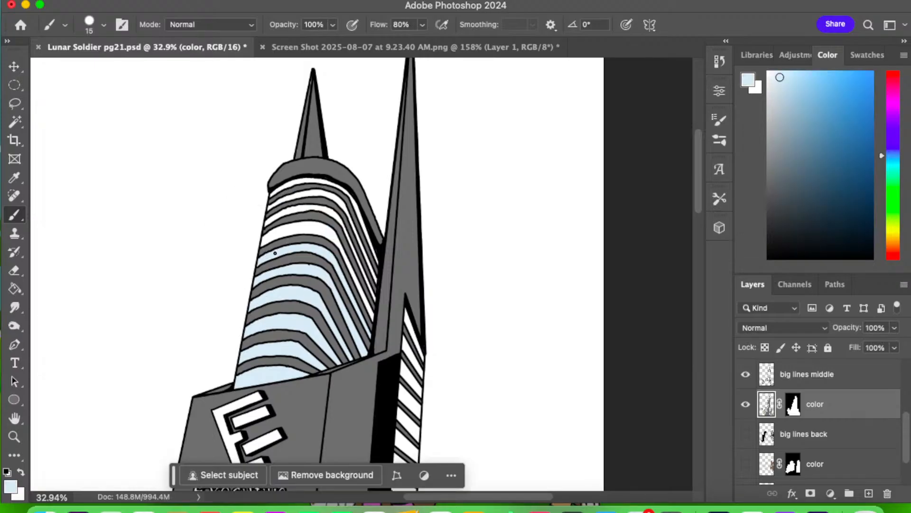
# - Paint the seventh and eighth window bands pale blue, touch up the adjoining gray, and resample the pale blue for the brush
pyautogui.moveTo(283, 227)
pyautogui.mouseDown()
pyautogui.moveTo(263, 244)
pyautogui.moveTo(281, 226)
pyautogui.moveTo(290, 228)
pyautogui.moveTo(273, 239)
pyautogui.moveTo(311, 225)
pyautogui.moveTo(292, 224)
pyautogui.moveTo(281, 227)
pyautogui.moveTo(324, 235)
pyautogui.moveTo(320, 204)
pyautogui.moveTo(331, 230)
pyautogui.mouseUp()
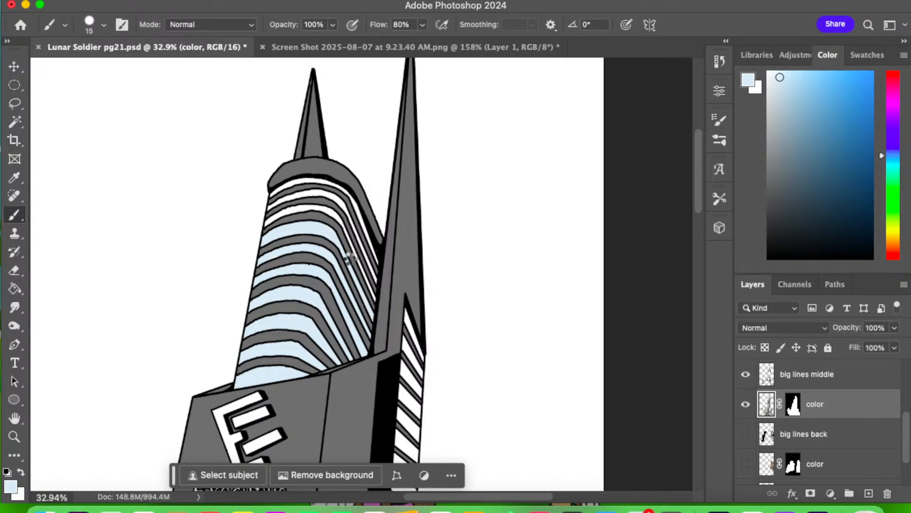
pyautogui.moveTo(268, 222)
pyautogui.mouseDown()
pyautogui.moveTo(309, 208)
pyautogui.moveTo(333, 217)
pyautogui.mouseUp()
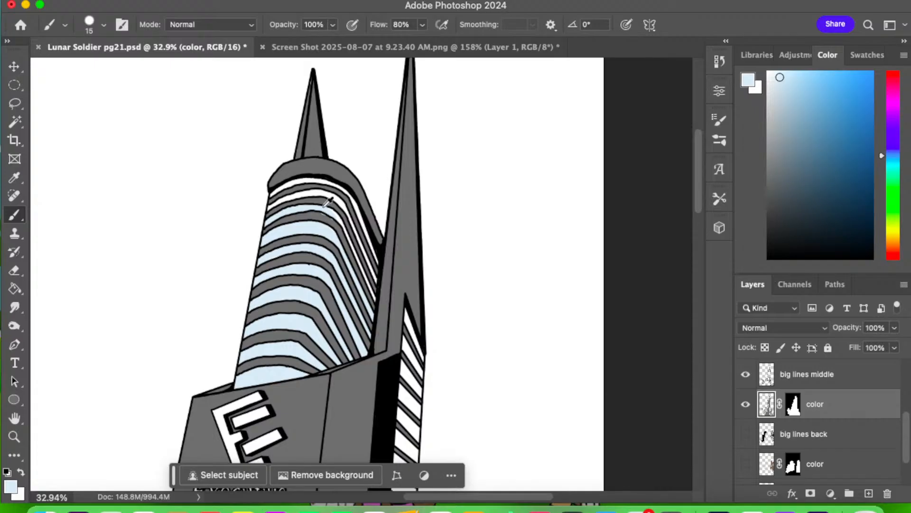
pyautogui.keyDown('alt'); pyautogui.click(327, 204); pyautogui.keyUp('alt')
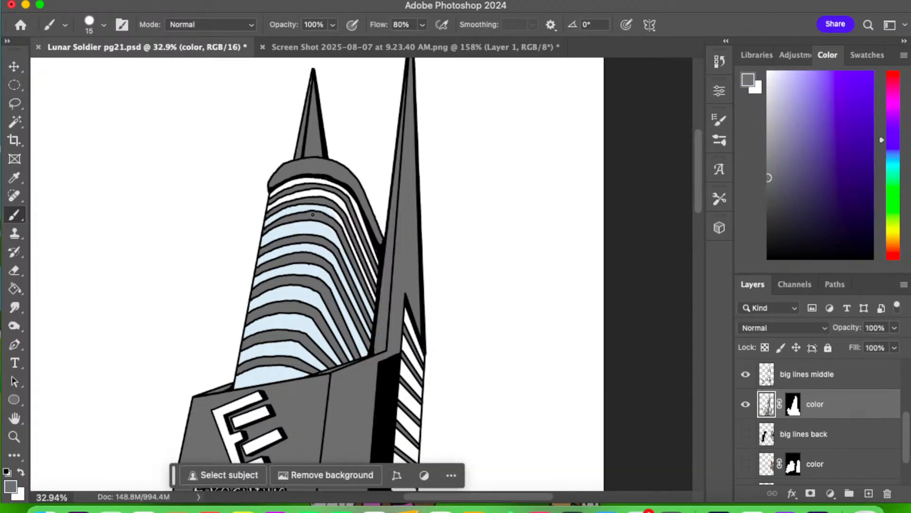
pyautogui.keyDown('alt'); pyautogui.click(288, 210); pyautogui.keyUp('alt')
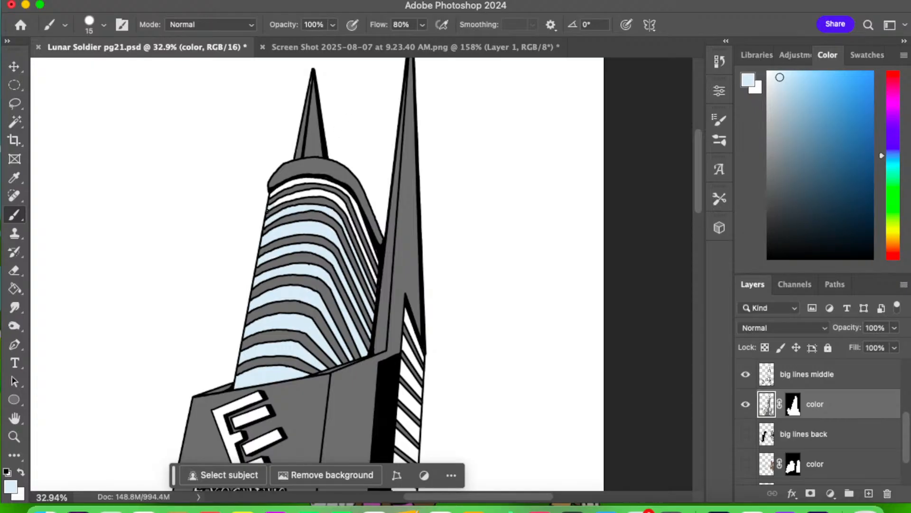
# - Paint the rounded tower's top two window bands pale blue, touch up the gray between them, and resample the pale blue
pyautogui.moveTo(286, 197); pyautogui.dragTo(331, 195)
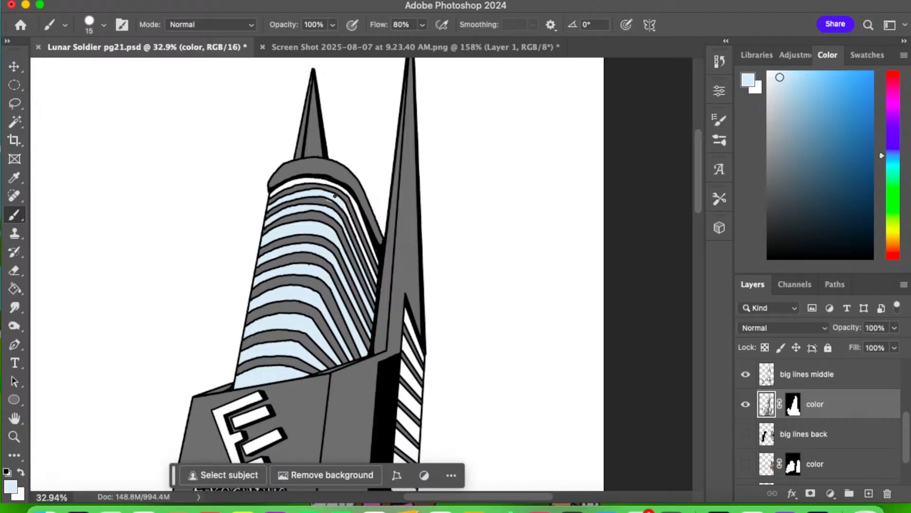
pyautogui.moveTo(346, 208); pyautogui.dragTo(375, 275)
pyautogui.keyDown('alt'); pyautogui.click(408, 251); pyautogui.keyUp('alt')
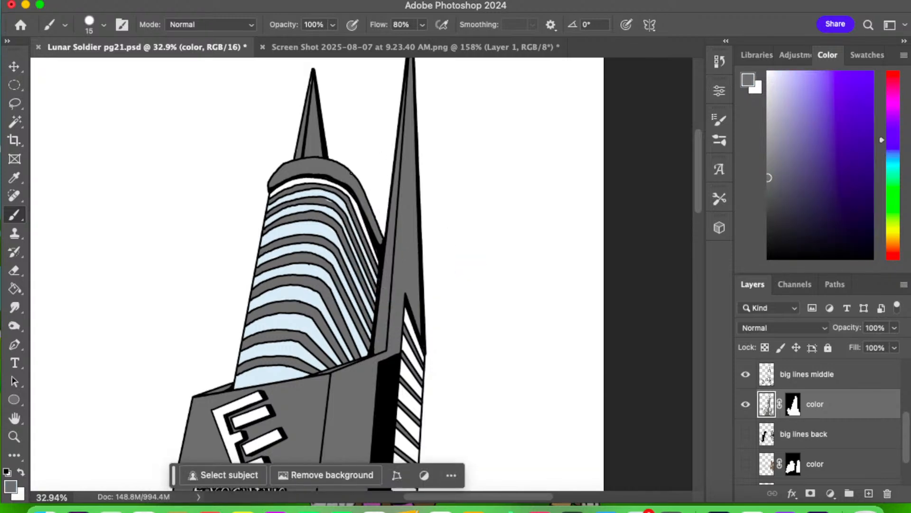
pyautogui.moveTo(323, 197); pyautogui.dragTo(330, 199)
pyautogui.keyDown('alt'); pyautogui.click(295, 209); pyautogui.keyUp('alt')
pyautogui.moveTo(269, 189)
pyautogui.mouseDown()
pyautogui.moveTo(297, 181)
pyautogui.moveTo(286, 183)
pyautogui.moveTo(343, 185)
pyautogui.moveTo(341, 147)
pyautogui.moveTo(346, 191)
pyautogui.moveTo(377, 263)
pyautogui.mouseUp()
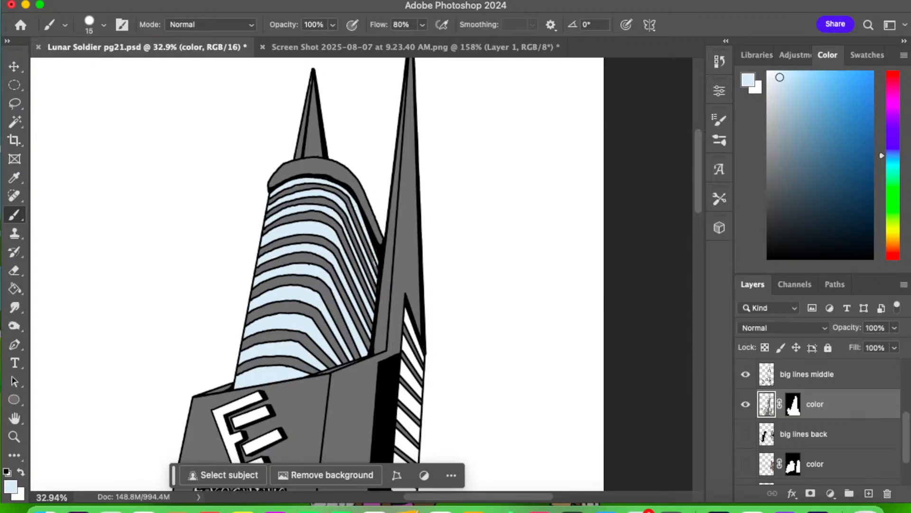
pyautogui.keyDown('alt'); pyautogui.click(317, 241); pyautogui.keyUp('alt')
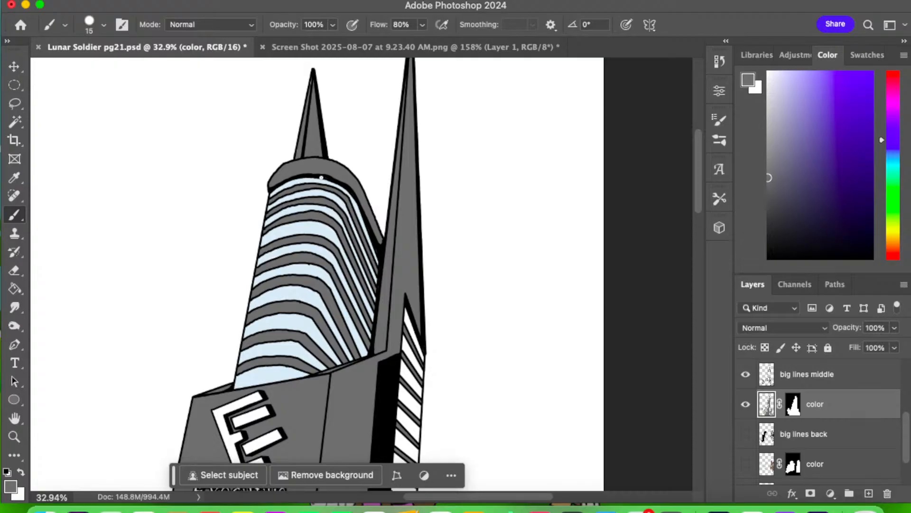
pyautogui.keyDown('alt'); pyautogui.click(289, 304); pyautogui.keyUp('alt')
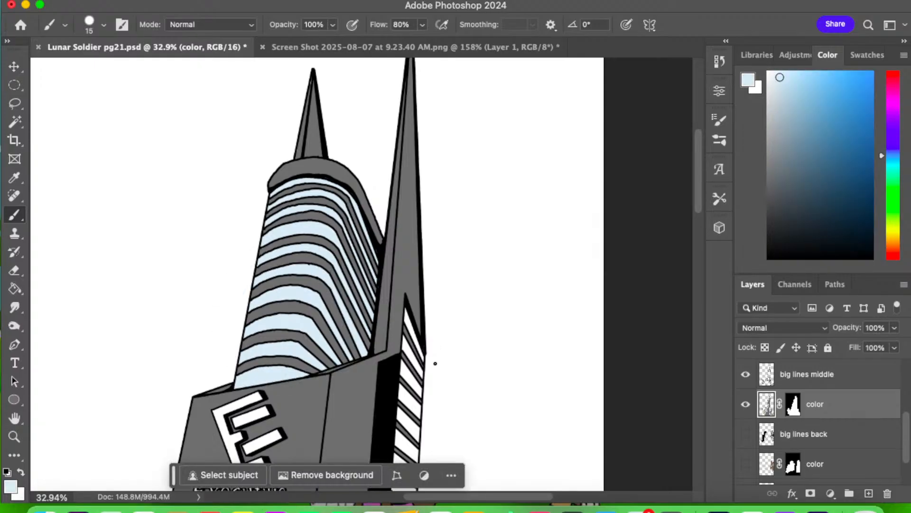
# - Paint the upper windows of the narrow strip along the Executive tower's right side pale blue, working down from the spire
pyautogui.moveTo(434, 364); pyautogui.dragTo(370, 238)
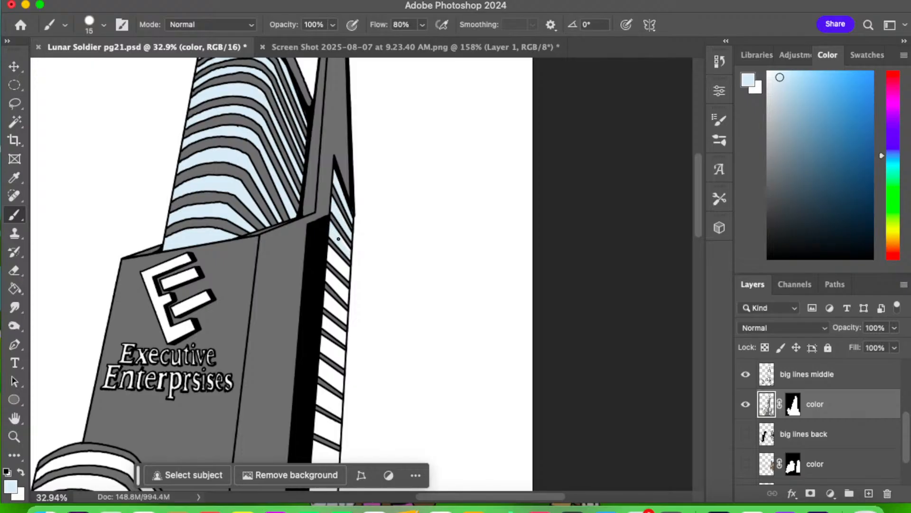
pyautogui.moveTo(347, 276)
pyautogui.mouseDown()
pyautogui.moveTo(328, 247)
pyautogui.moveTo(340, 263)
pyautogui.mouseUp()
pyautogui.moveTo(345, 292)
pyautogui.mouseDown()
pyautogui.moveTo(322, 272)
pyautogui.moveTo(350, 298)
pyautogui.mouseUp()
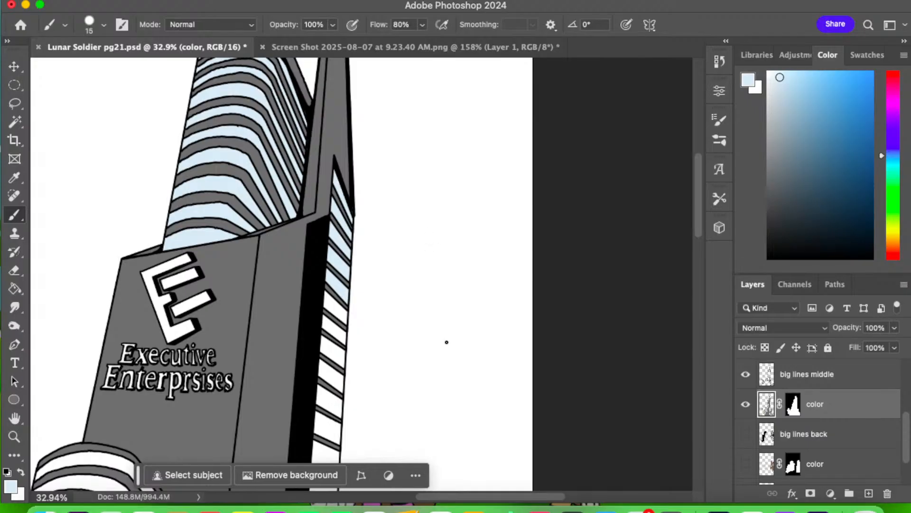
pyautogui.moveTo(447, 342); pyautogui.dragTo(422, 228)
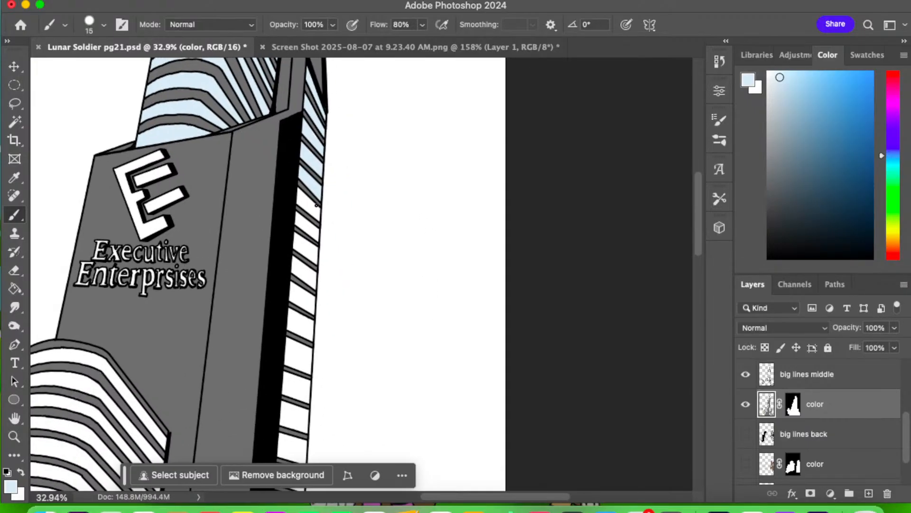
pyautogui.moveTo(316, 205)
pyautogui.mouseDown()
pyautogui.moveTo(308, 212)
pyautogui.moveTo(299, 200)
pyautogui.moveTo(317, 210)
pyautogui.moveTo(297, 186)
pyautogui.moveTo(314, 212)
pyautogui.mouseUp()
pyautogui.moveTo(316, 238); pyautogui.dragTo(297, 217)
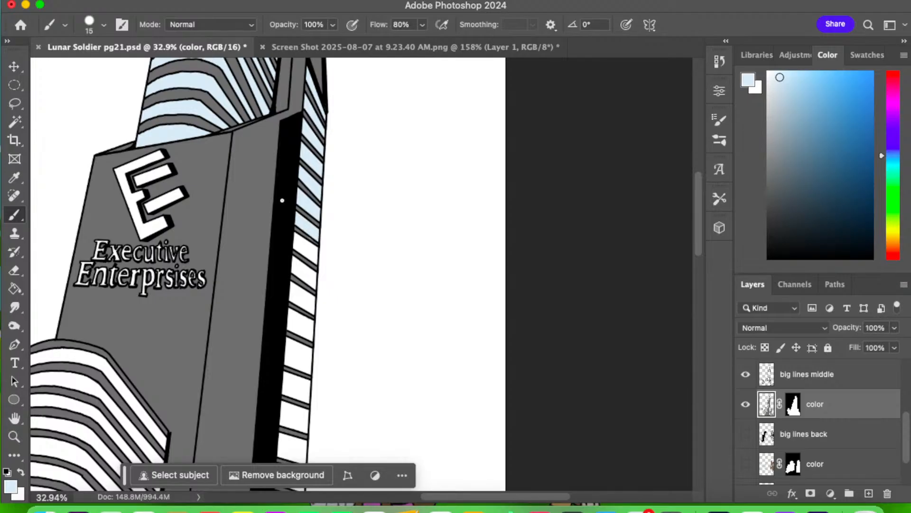
# - Resample the gray and pale blue, and continue painting the side strip's windows pale blue down past the level of the Executive sign
pyautogui.keyDown('alt'); pyautogui.click(253, 256); pyautogui.keyUp('alt')
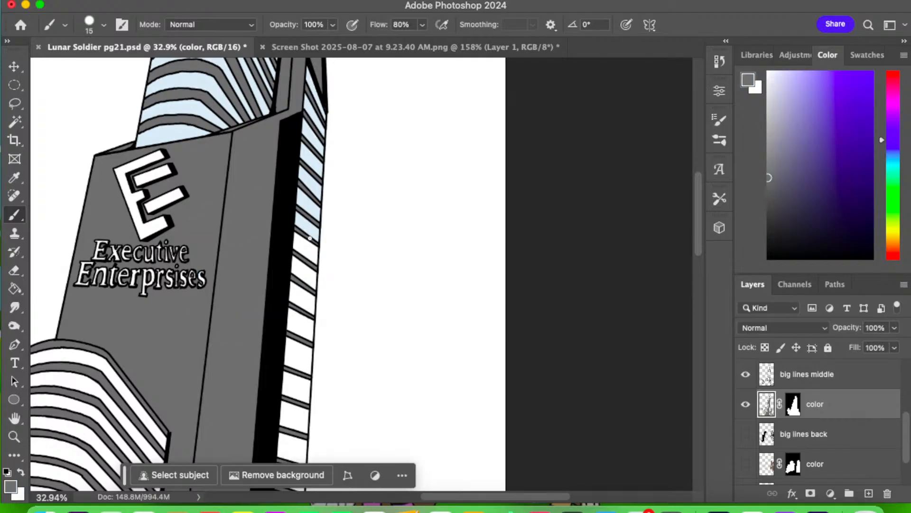
pyautogui.keyDown('alt'); pyautogui.click(309, 219); pyautogui.keyUp('alt')
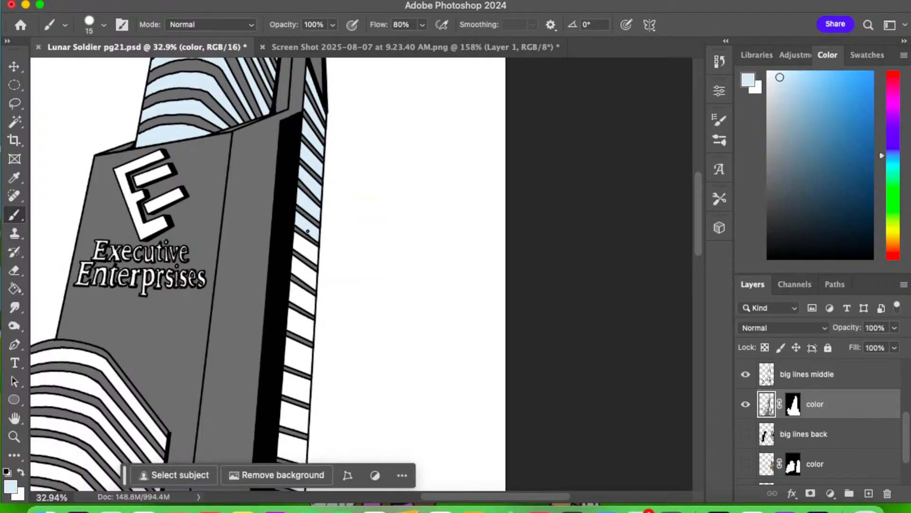
pyautogui.moveTo(308, 251)
pyautogui.mouseDown()
pyautogui.moveTo(299, 248)
pyautogui.moveTo(315, 258)
pyautogui.moveTo(299, 237)
pyautogui.moveTo(318, 250)
pyautogui.mouseUp()
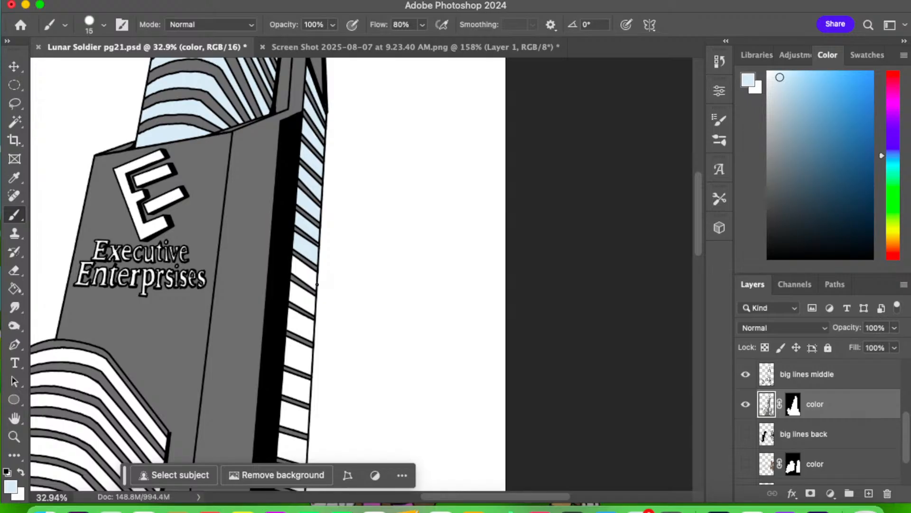
pyautogui.moveTo(317, 285)
pyautogui.mouseDown()
pyautogui.moveTo(300, 277)
pyautogui.moveTo(296, 260)
pyautogui.moveTo(319, 281)
pyautogui.moveTo(291, 299)
pyautogui.moveTo(299, 301)
pyautogui.moveTo(290, 292)
pyautogui.moveTo(309, 298)
pyautogui.moveTo(304, 291)
pyautogui.mouseUp()
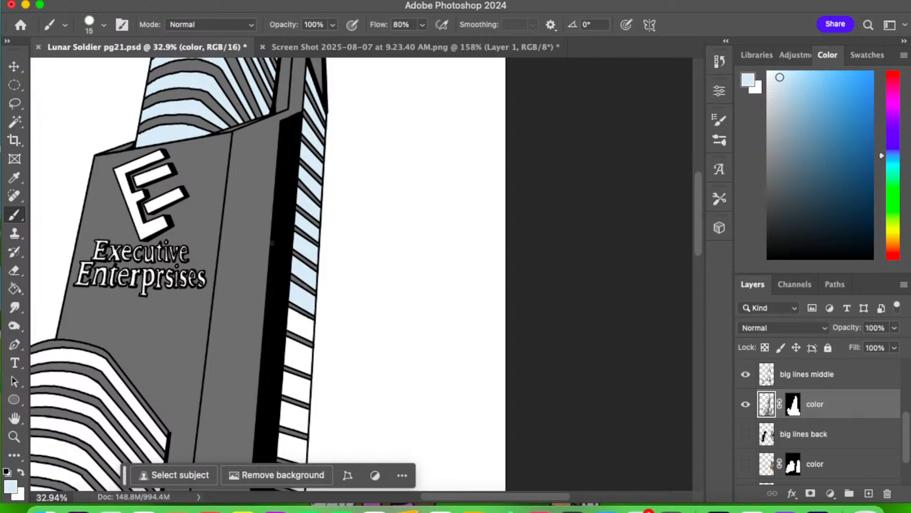
pyautogui.moveTo(391, 312); pyautogui.dragTo(448, 193)
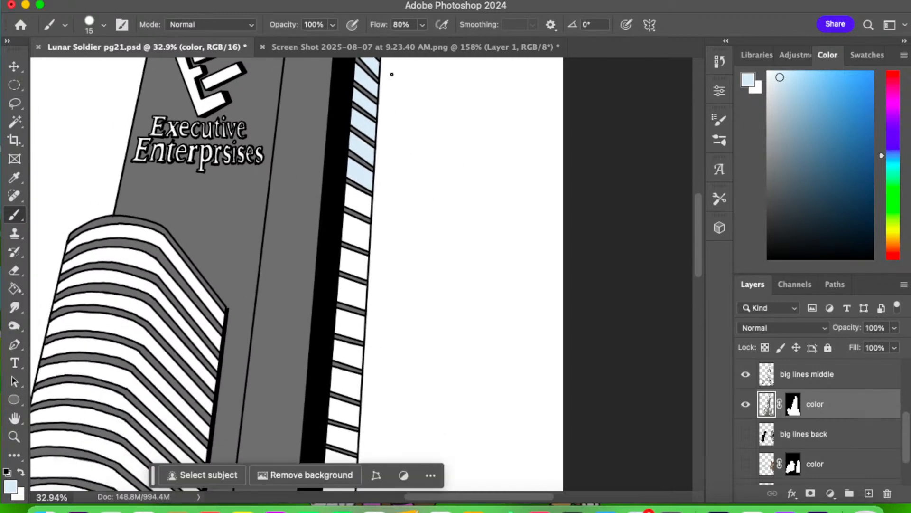
pyautogui.moveTo(358, 206)
pyautogui.mouseDown()
pyautogui.moveTo(347, 204)
pyautogui.moveTo(343, 186)
pyautogui.moveTo(369, 198)
pyautogui.moveTo(358, 204)
pyautogui.moveTo(363, 244)
pyautogui.moveTo(339, 234)
pyautogui.moveTo(359, 241)
pyautogui.moveTo(345, 232)
pyautogui.moveTo(364, 230)
pyautogui.moveTo(347, 217)
pyautogui.moveTo(366, 225)
pyautogui.mouseUp()
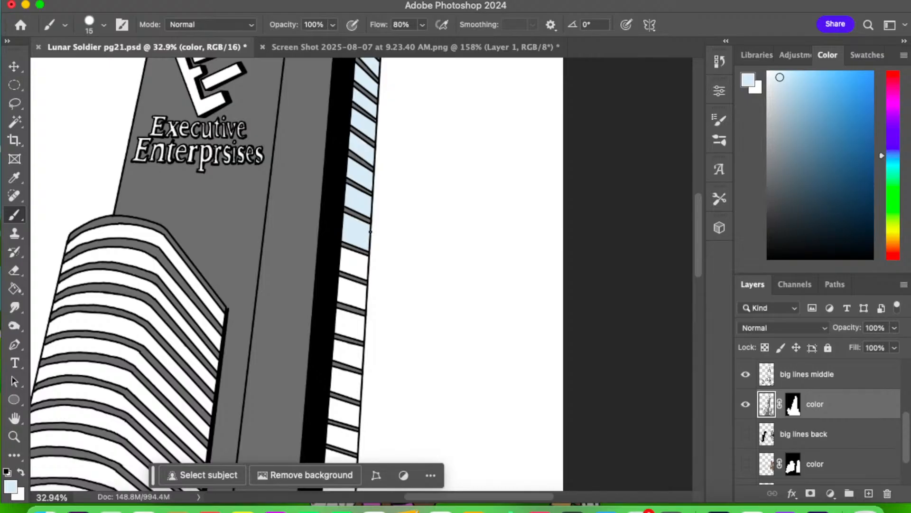
# - Fill the remaining side-strip windows and all window bands of the lower rounded section with pale blue using the Paint Bucket
pyautogui.click(15, 288)
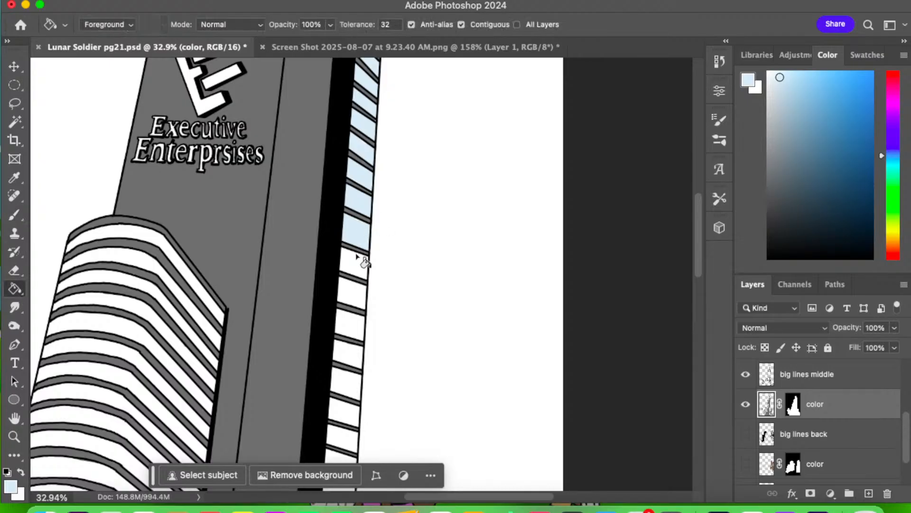
pyautogui.click(362, 317)
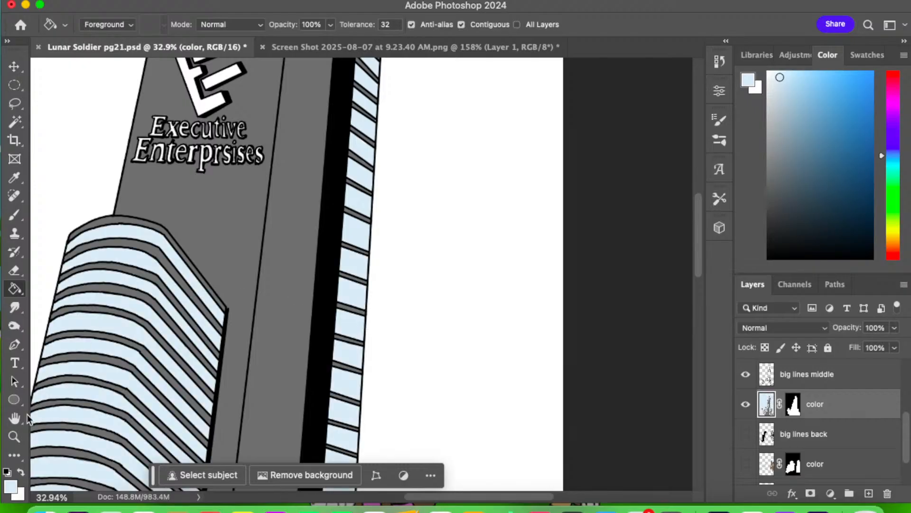
pyautogui.click(14, 435)
pyautogui.moveTo(337, 287); pyautogui.dragTo(253, 286)
pyautogui.moveTo(450, 386); pyautogui.dragTo(442, 386)
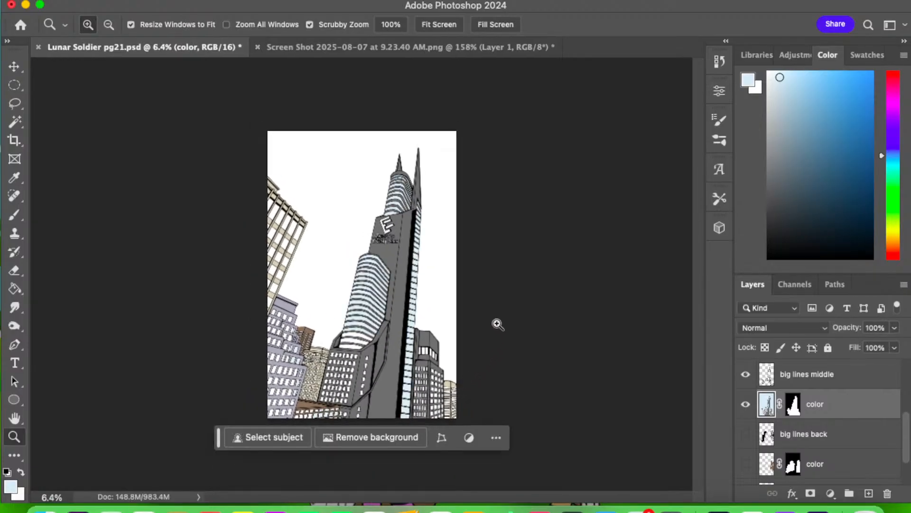
pyautogui.moveTo(396, 347); pyautogui.dragTo(437, 349)
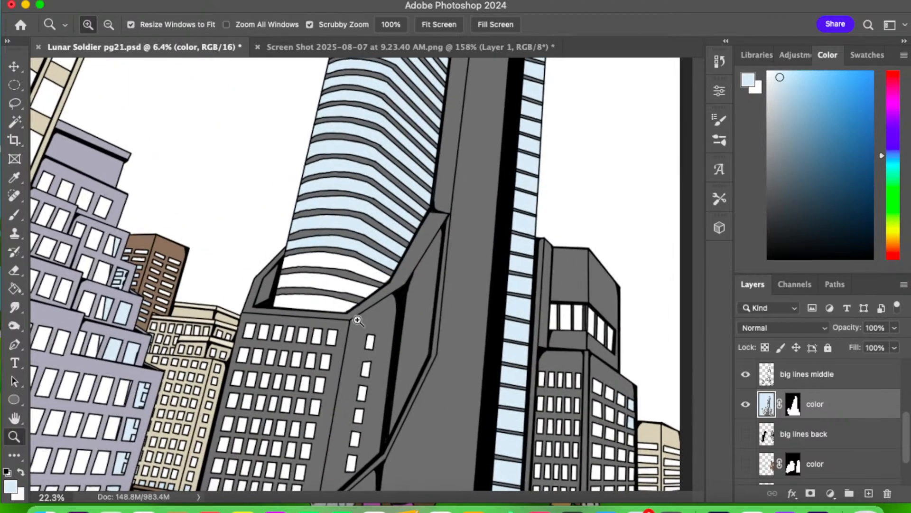
pyautogui.click(17, 287)
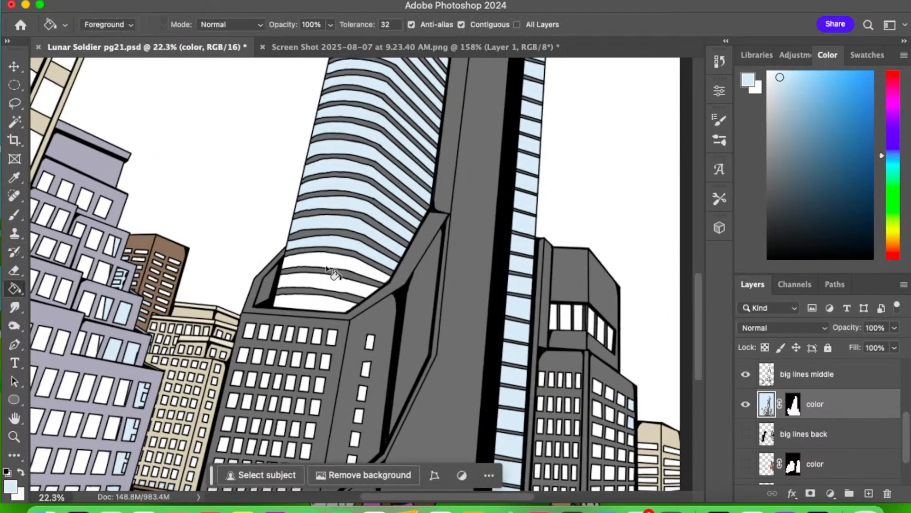
pyautogui.click(337, 298)
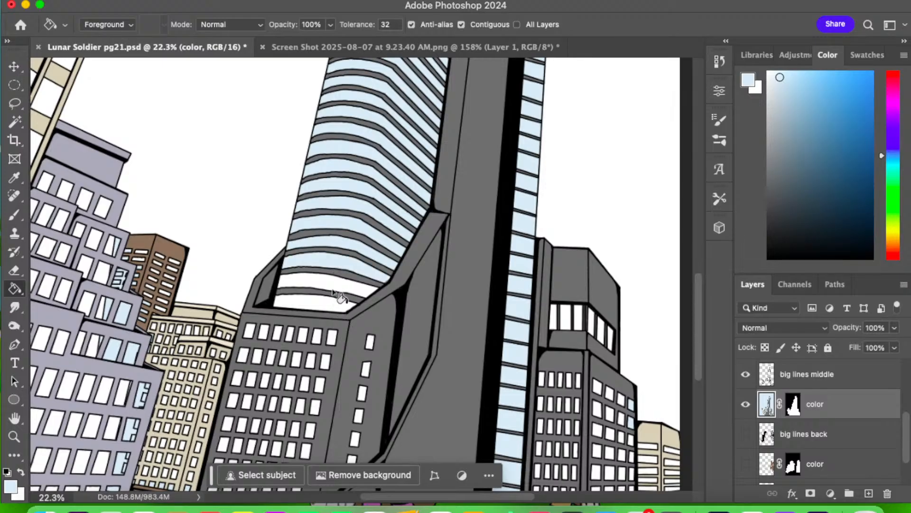
pyautogui.click(330, 302)
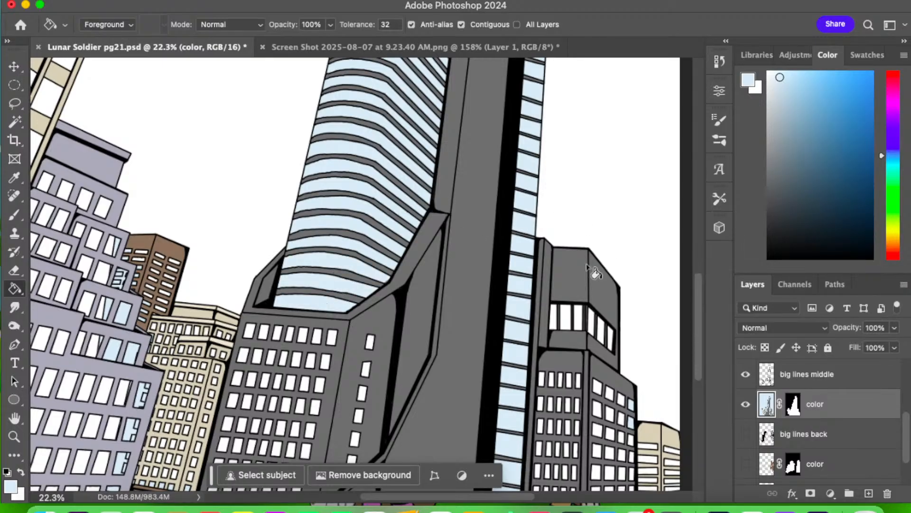
# - Show the big lines back layer, the color layer beneath it, and the moon3 layer
pyautogui.click(14, 436)
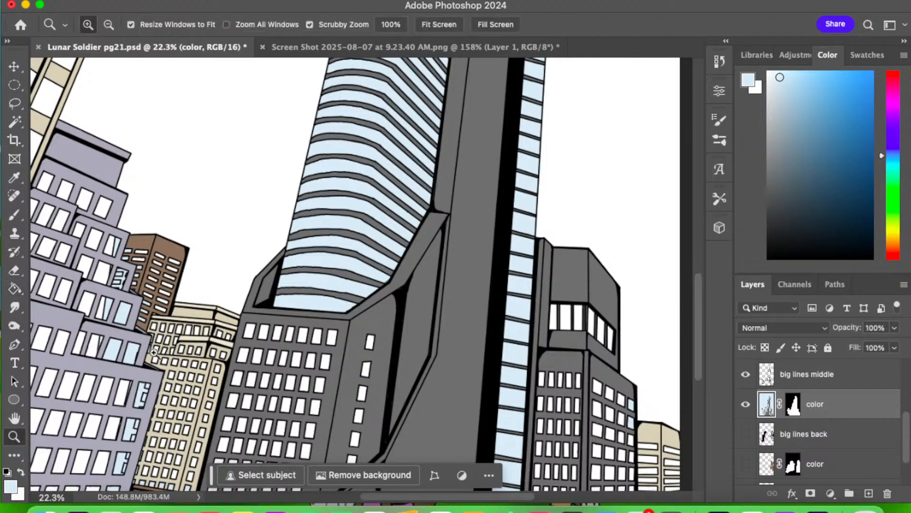
pyautogui.moveTo(444, 266); pyautogui.dragTo(382, 293)
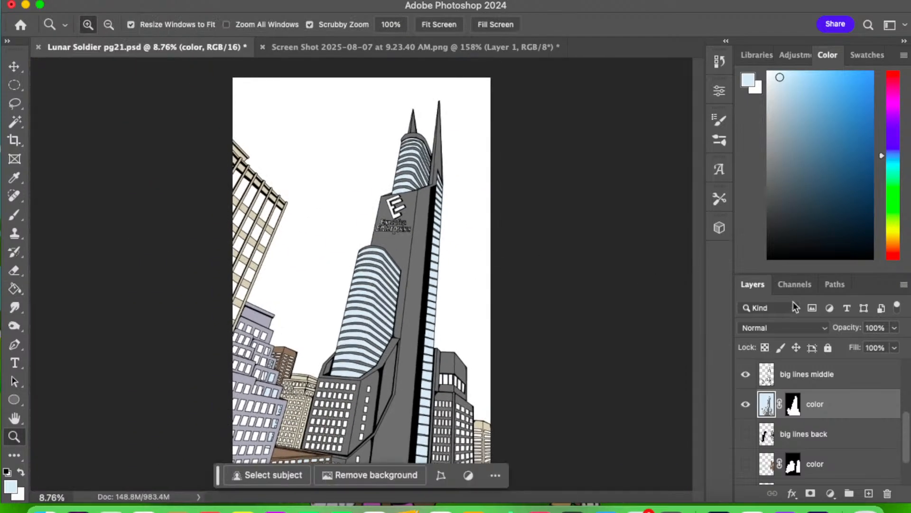
pyautogui.click(746, 434)
pyautogui.click(749, 458)
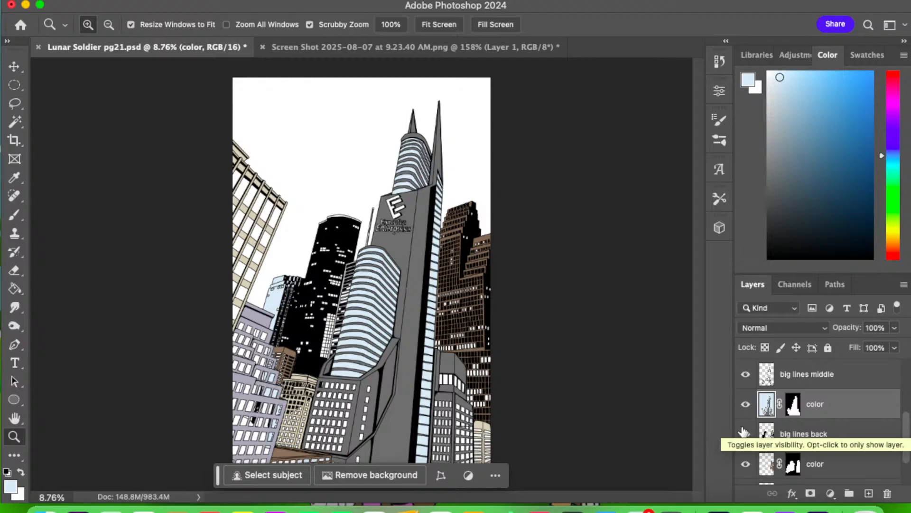
pyautogui.scroll(-2, 771, 409)
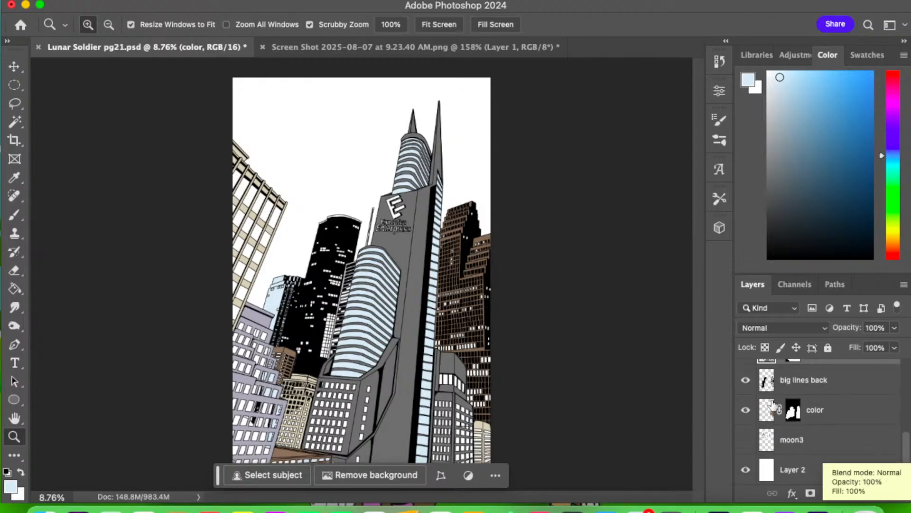
pyautogui.click(746, 440)
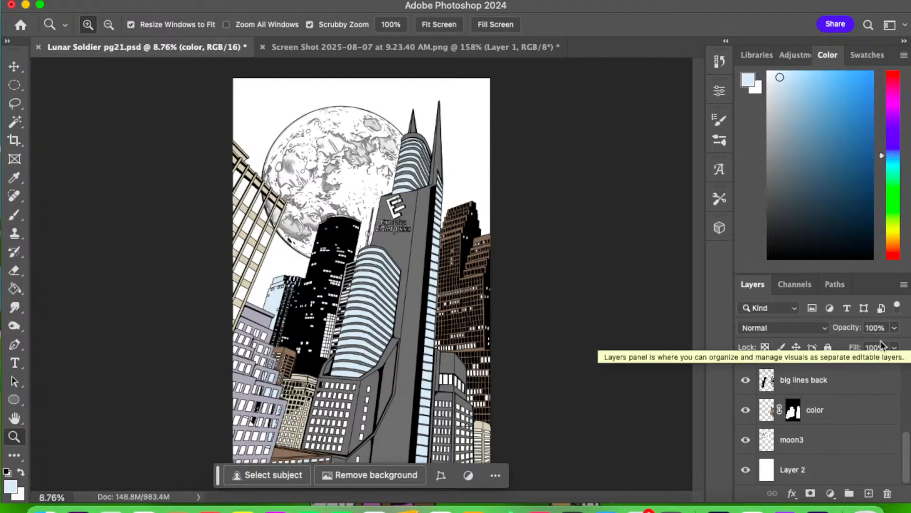
# - Lower the moon3 layer's opacity to 70%
pyautogui.click(807, 439)
pyautogui.click(895, 328)
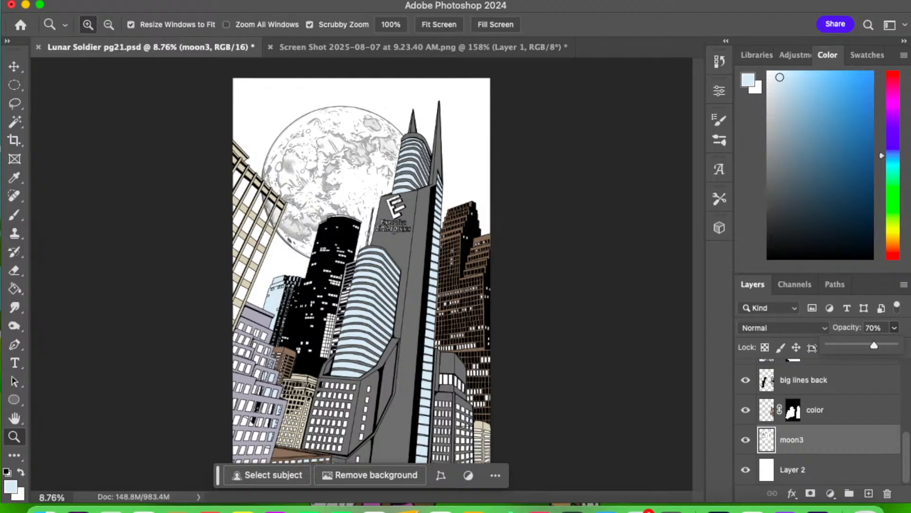
pyautogui.press('super+Tab')
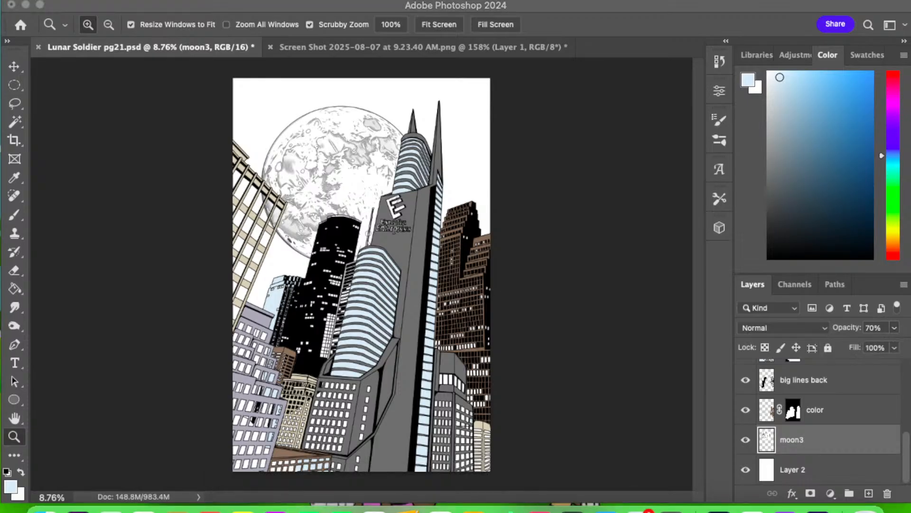